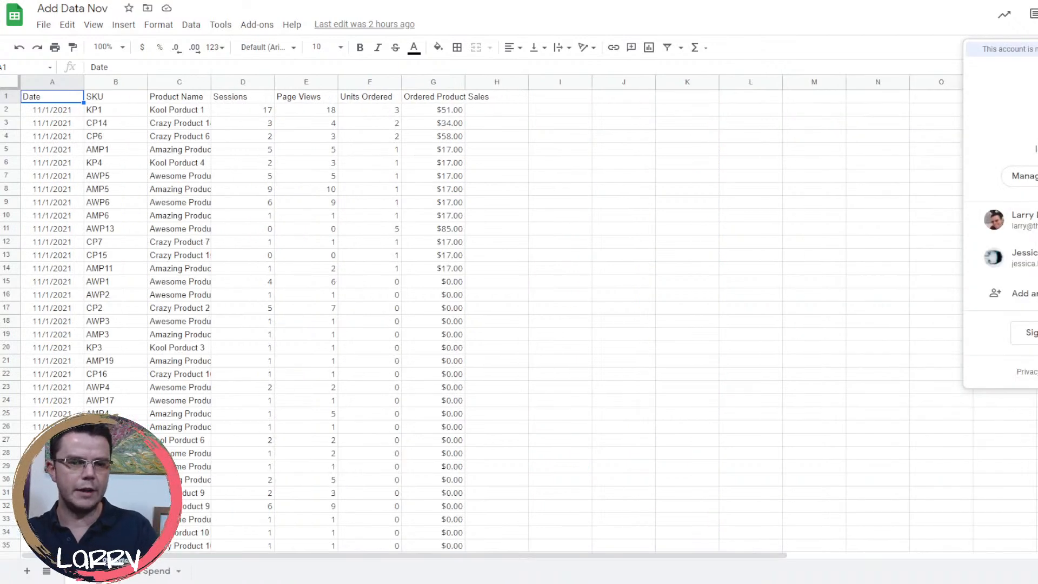
Dismiss the account popup in Add Data Nov and show the title slide of the Auto Report Live presentation.
left_click(891, 83)
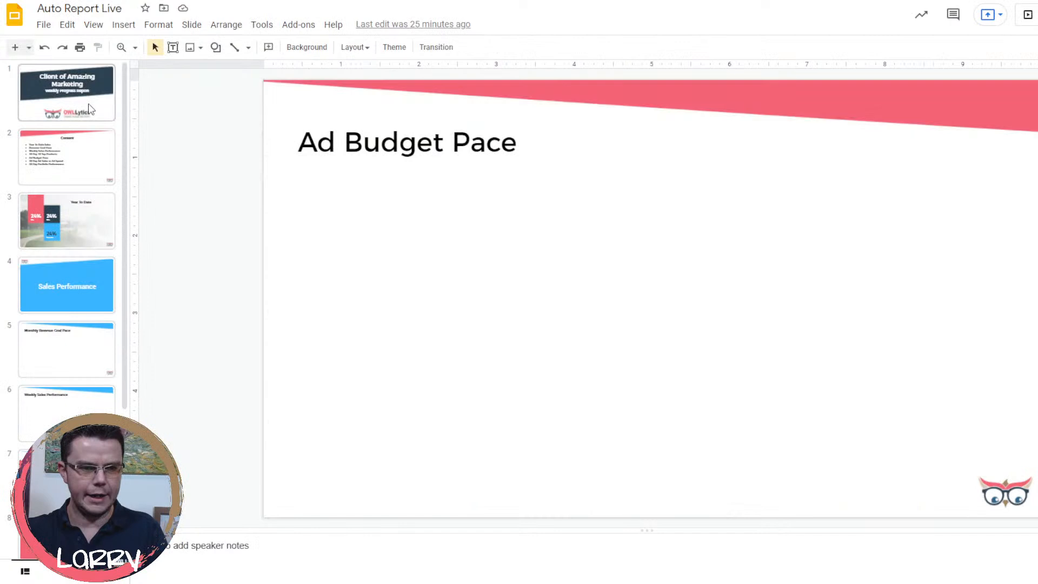
left_click(91, 110)
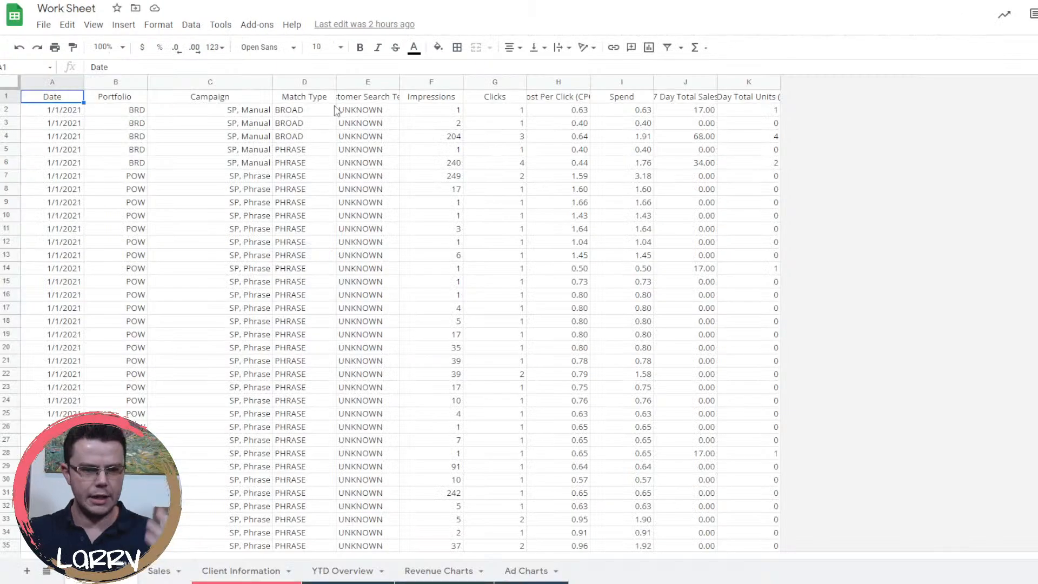
Switch to the Work Sheet file and review the ad spend column headers from Customer Search Term through 7 Day Total Units.
left_click(375, 100)
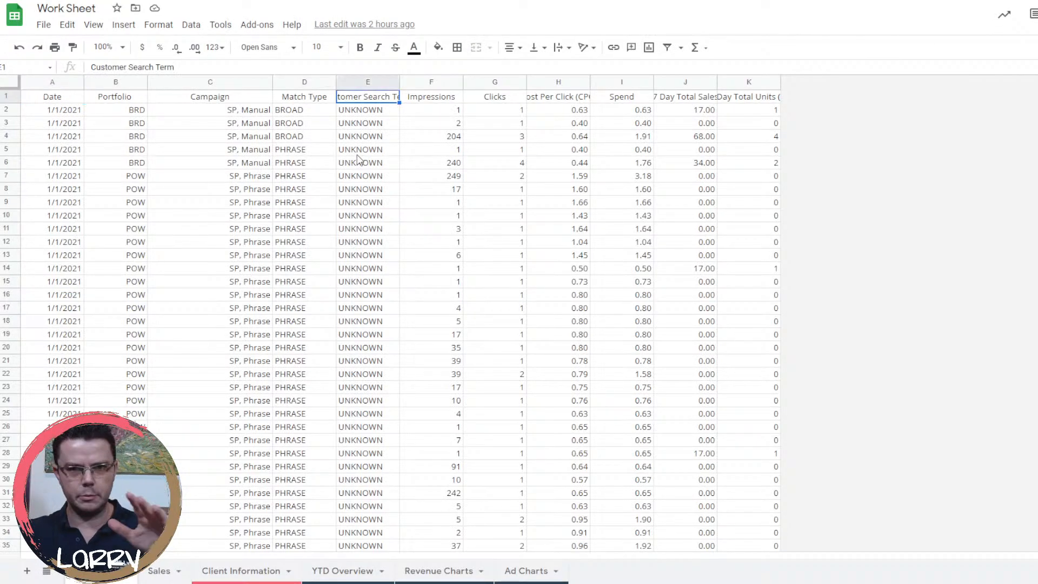
left_click(450, 100)
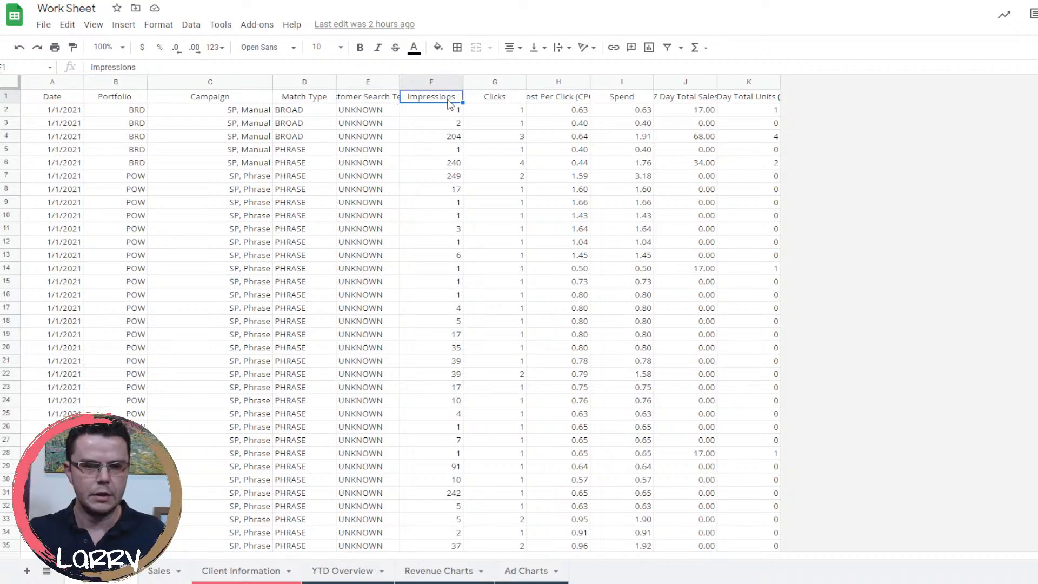
left_click(510, 99)
left_click(542, 100)
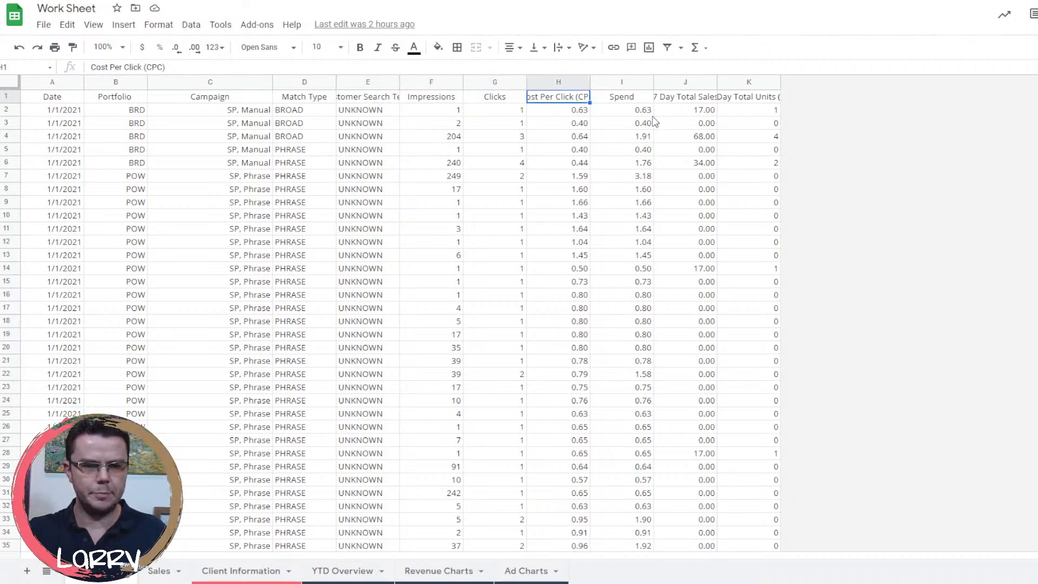
left_click(643, 99)
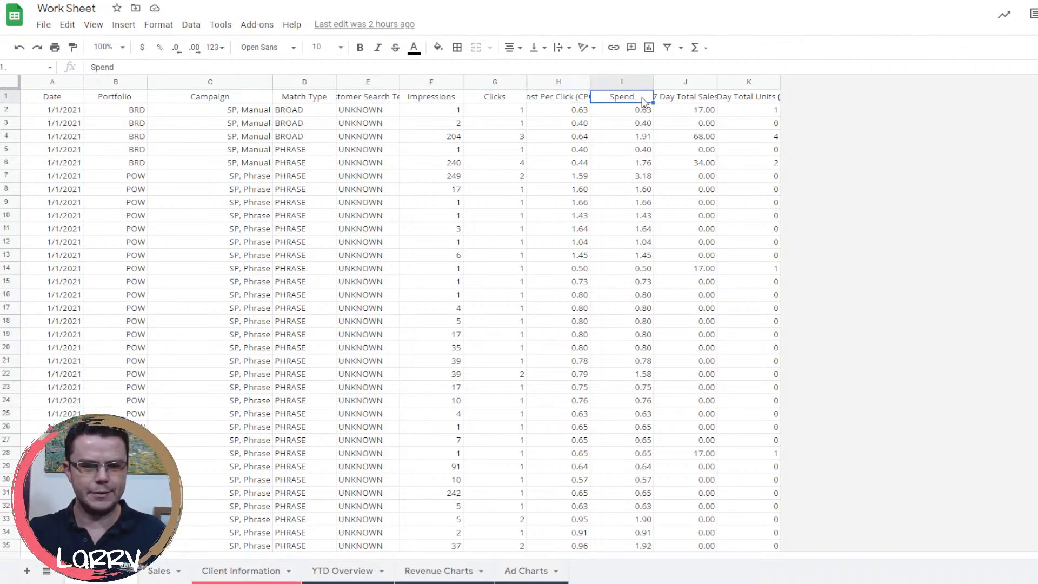
left_click(705, 102)
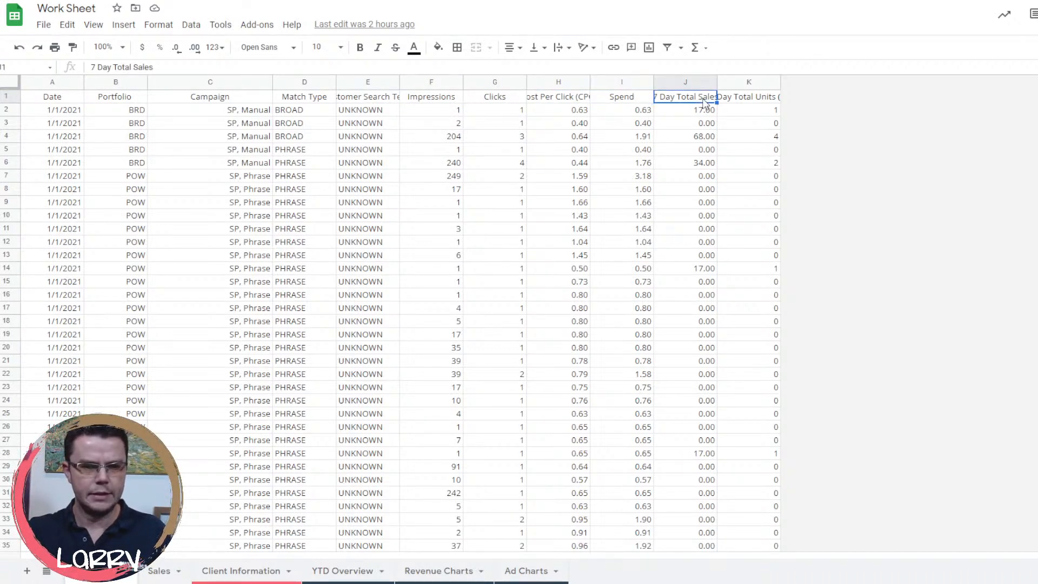
left_click(749, 102)
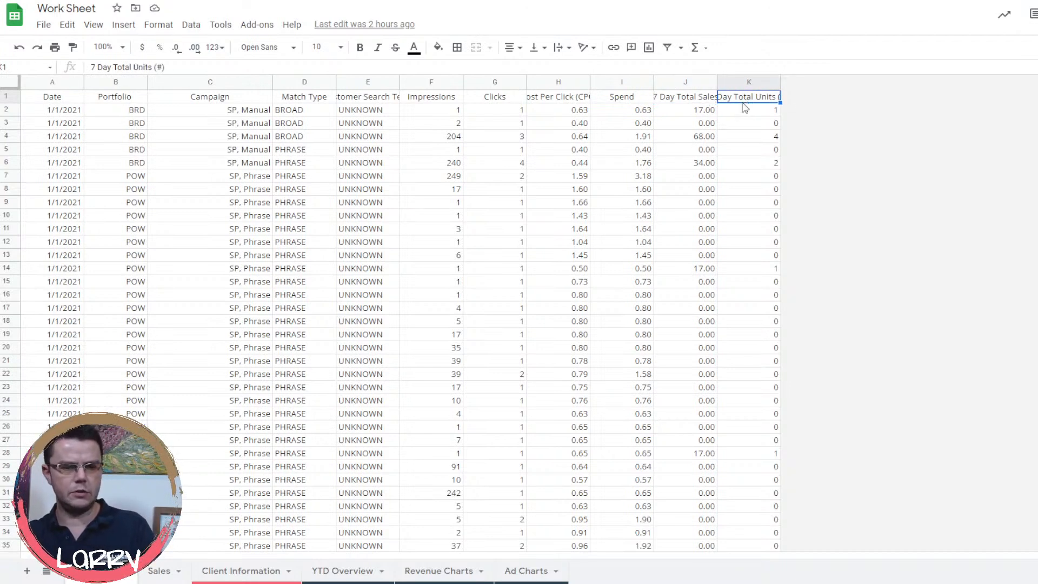
Open the Sales sheet and review its SKU and Product Name columns.
left_click(157, 572)
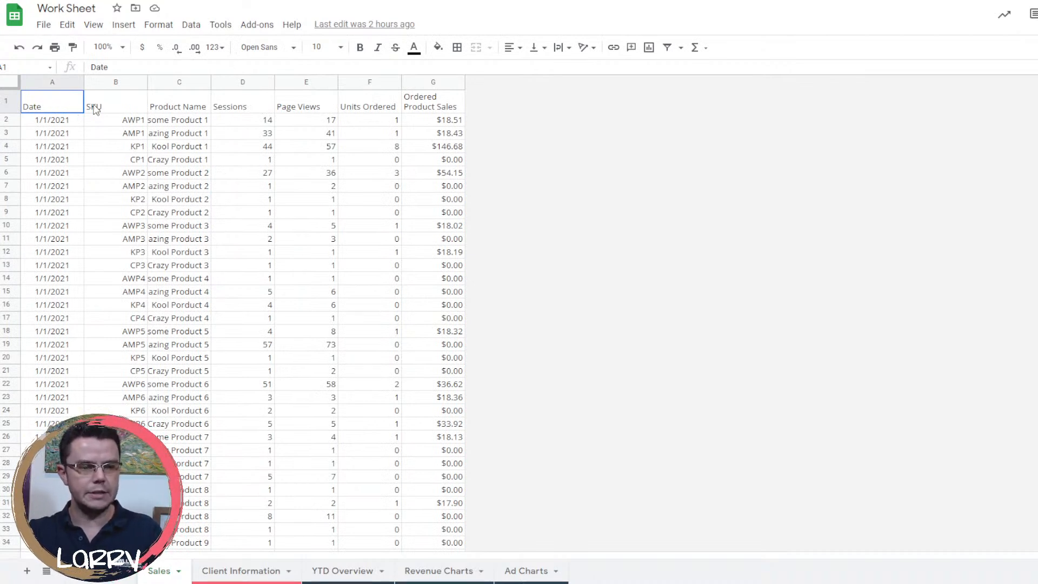
left_click(129, 108)
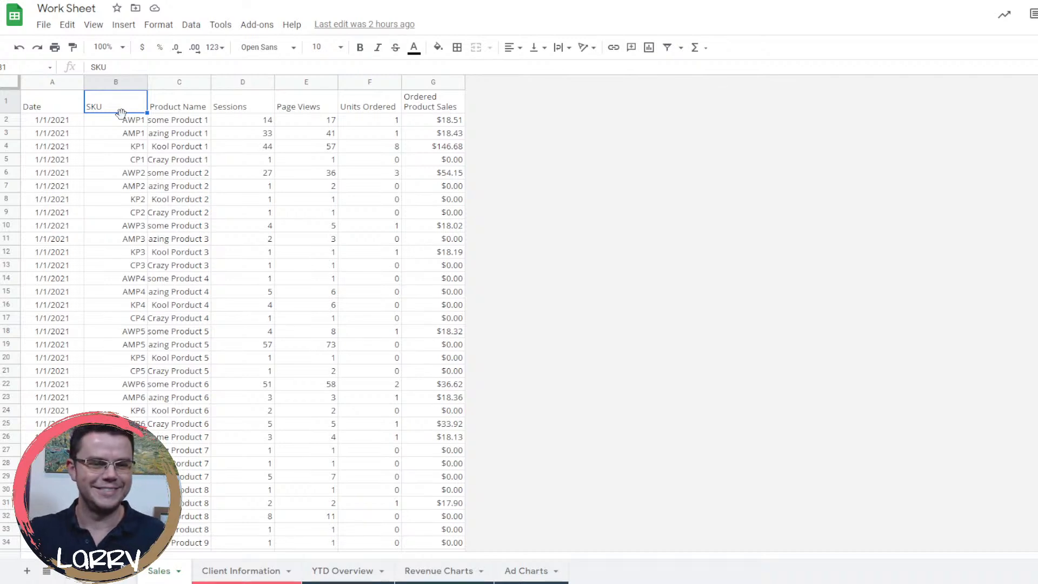
left_click(182, 111)
left_click(182, 123)
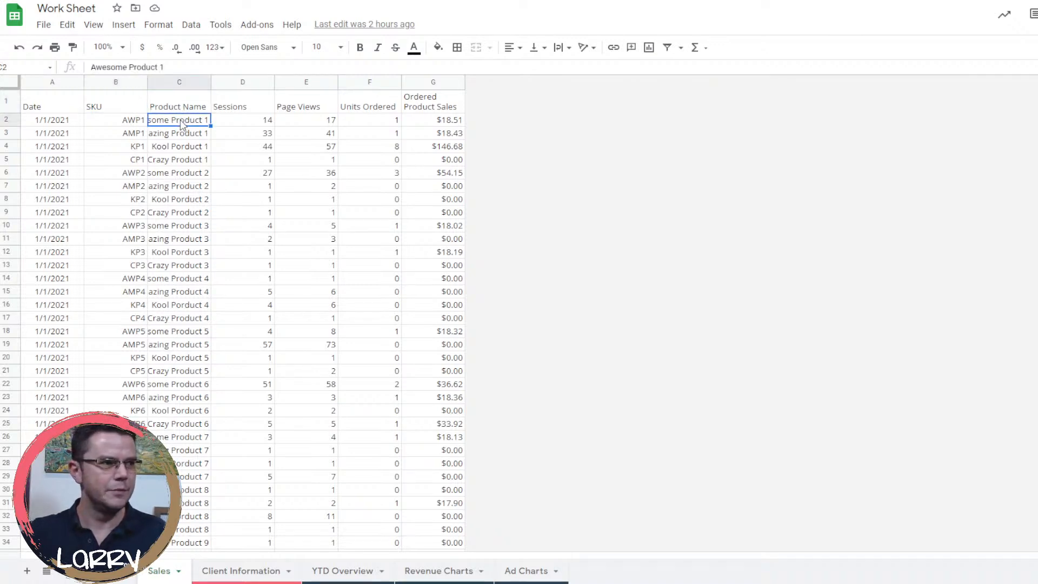
left_click(183, 109)
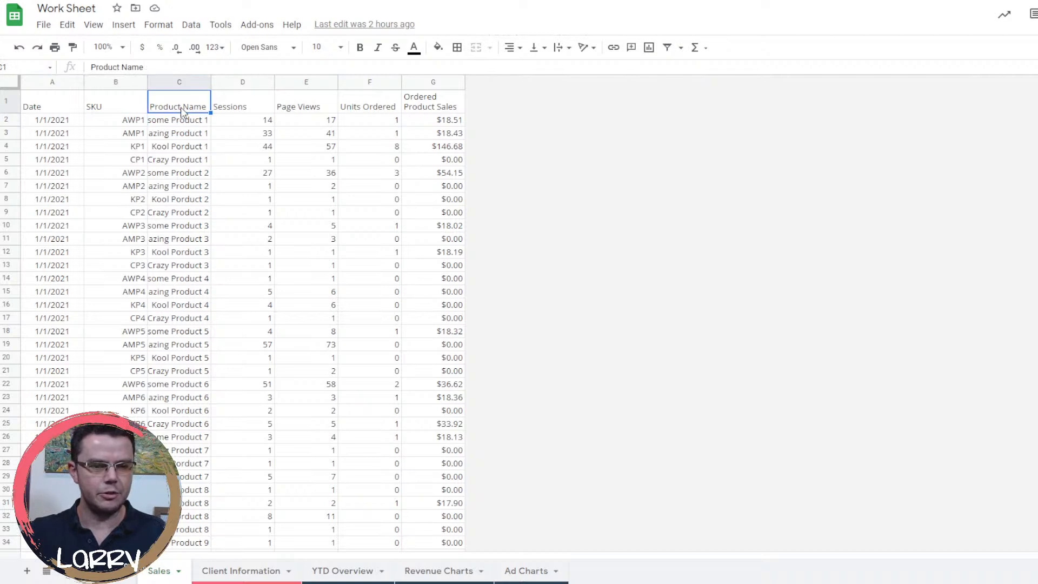
Review the Sessions, Page Views, Units Ordered and Ordered Product Sales columns and their values in the first data row.
left_click(238, 112)
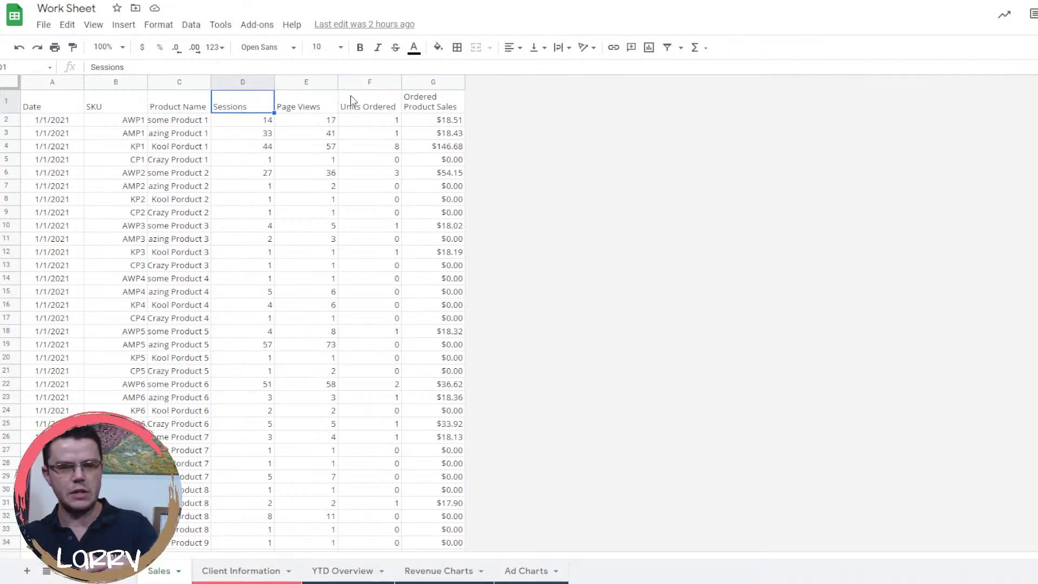
left_click(329, 100)
left_click(247, 110)
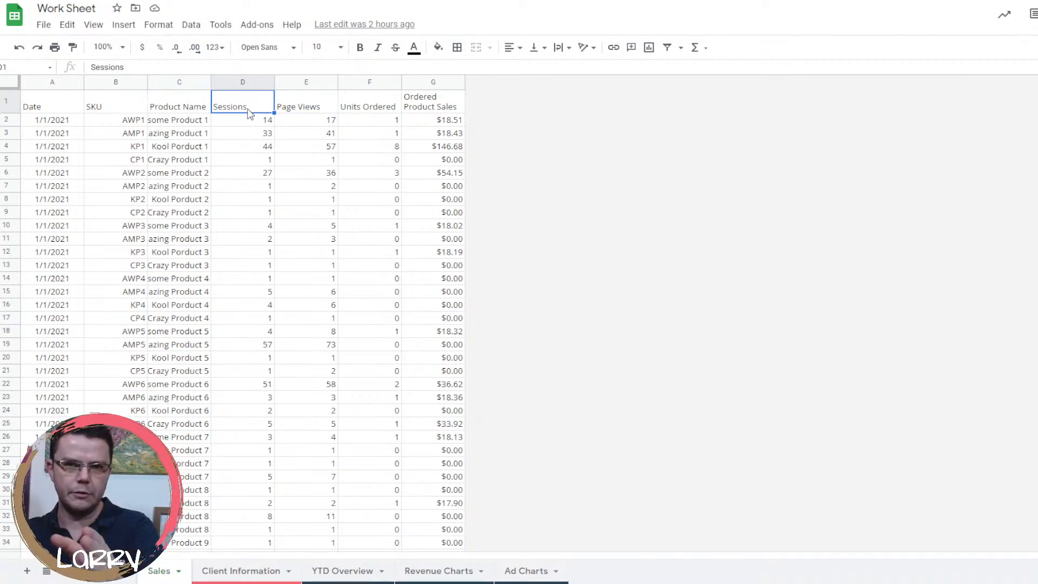
left_click(298, 108)
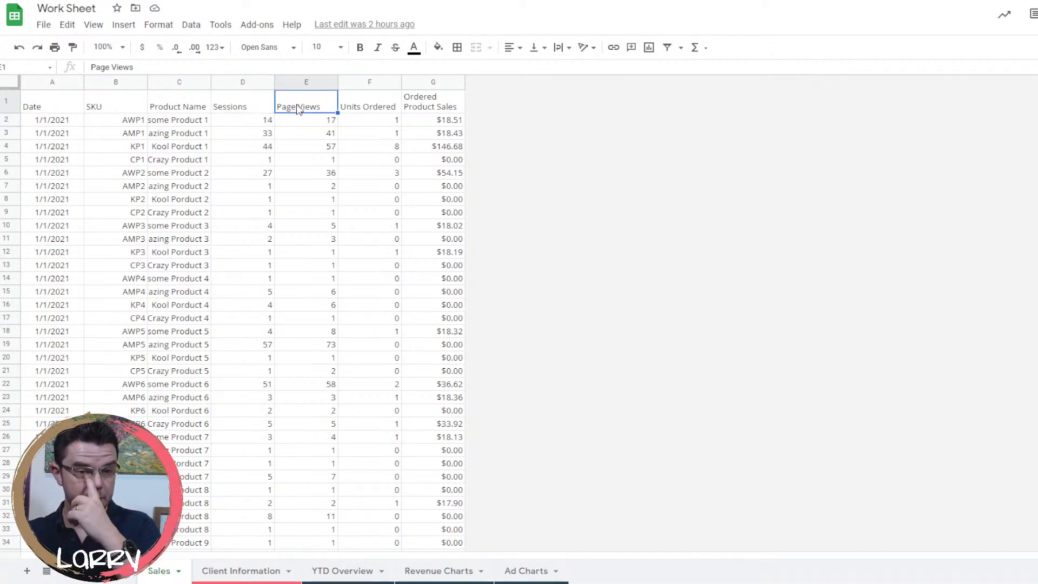
left_click(260, 124)
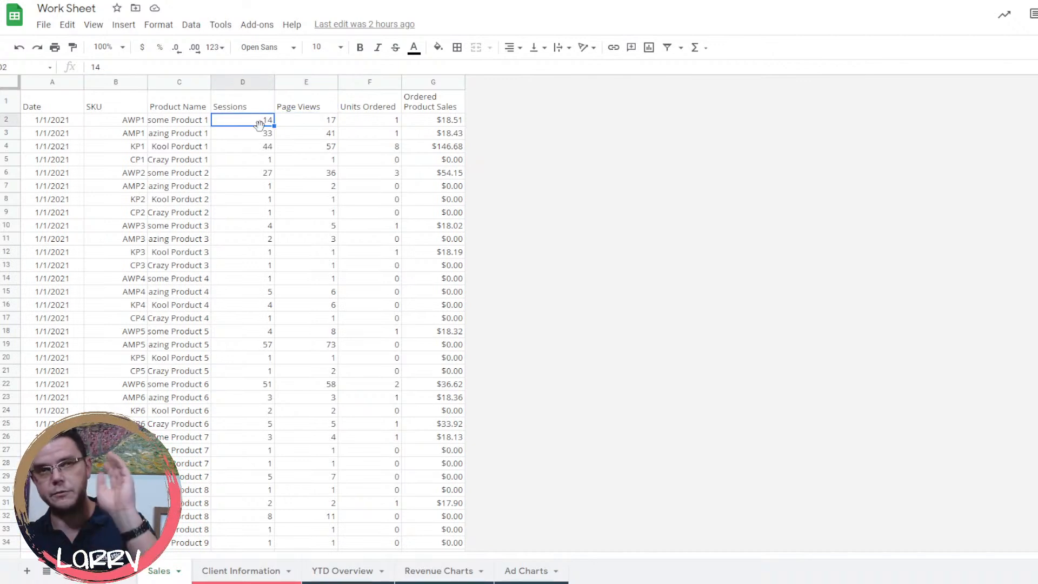
left_click(308, 126)
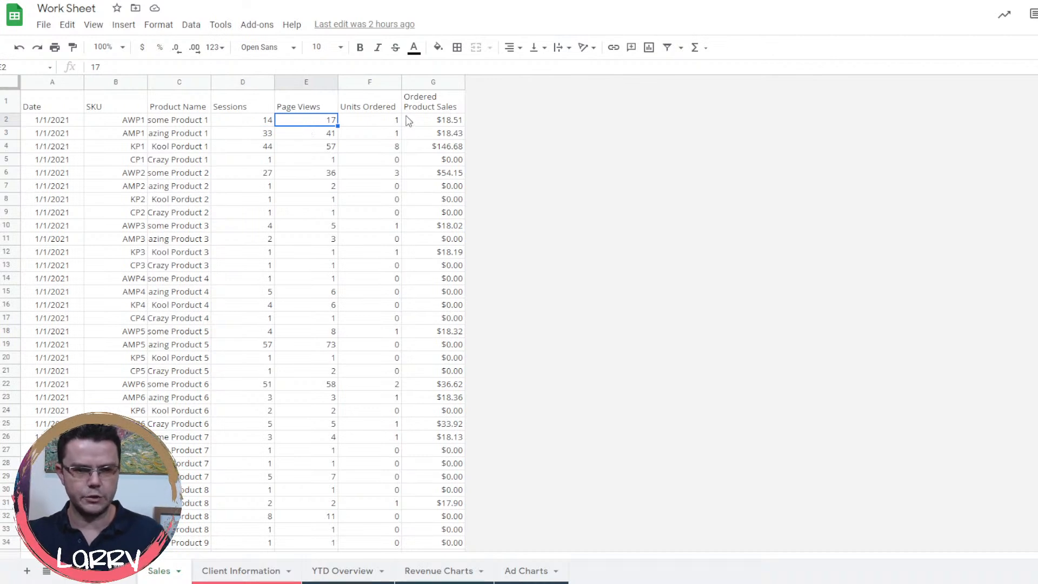
left_click(388, 125)
left_click(430, 125)
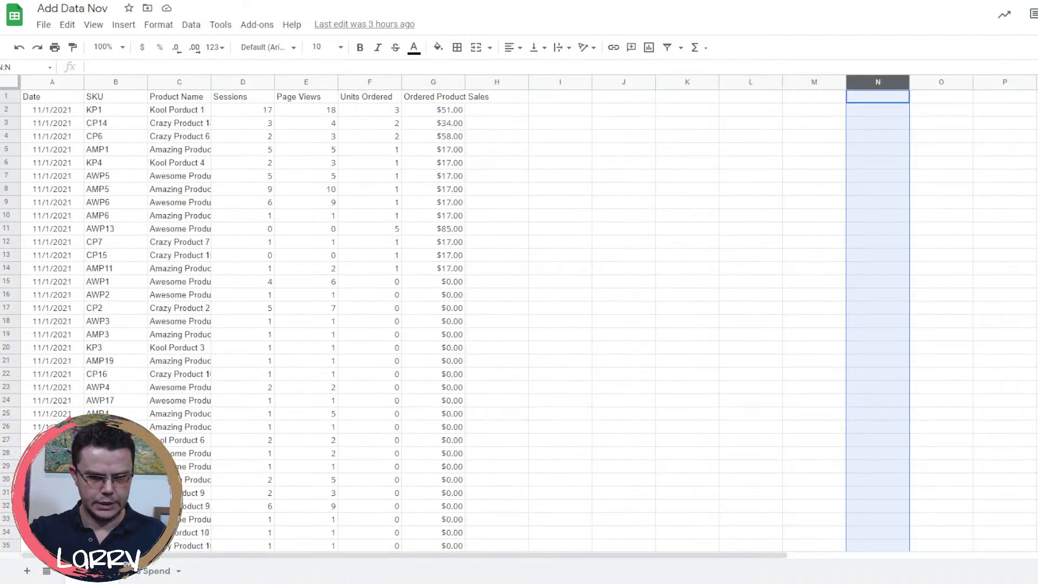
Switch to the Add Data Nov file and look over its November sales and ad spend sheets.
left_click(248, 139)
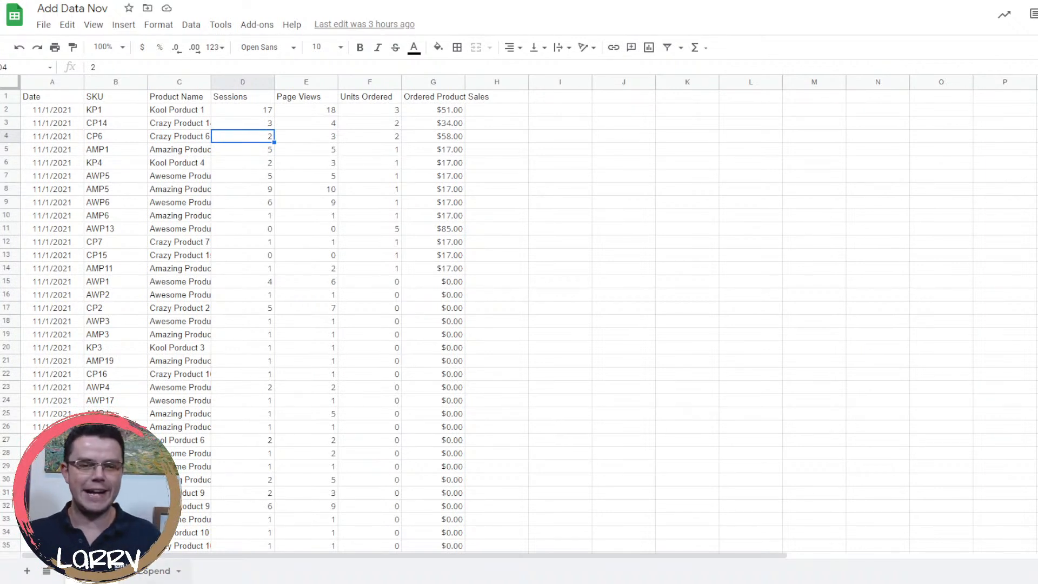
left_click(155, 575)
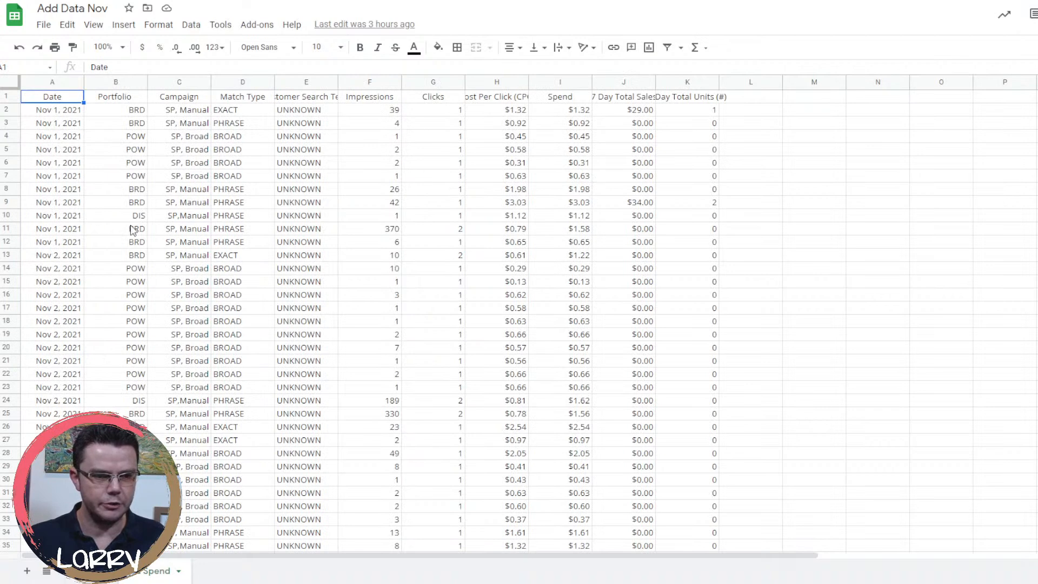
scroll(125, 248, "down", 2)
scroll(121, 262, "up", 2)
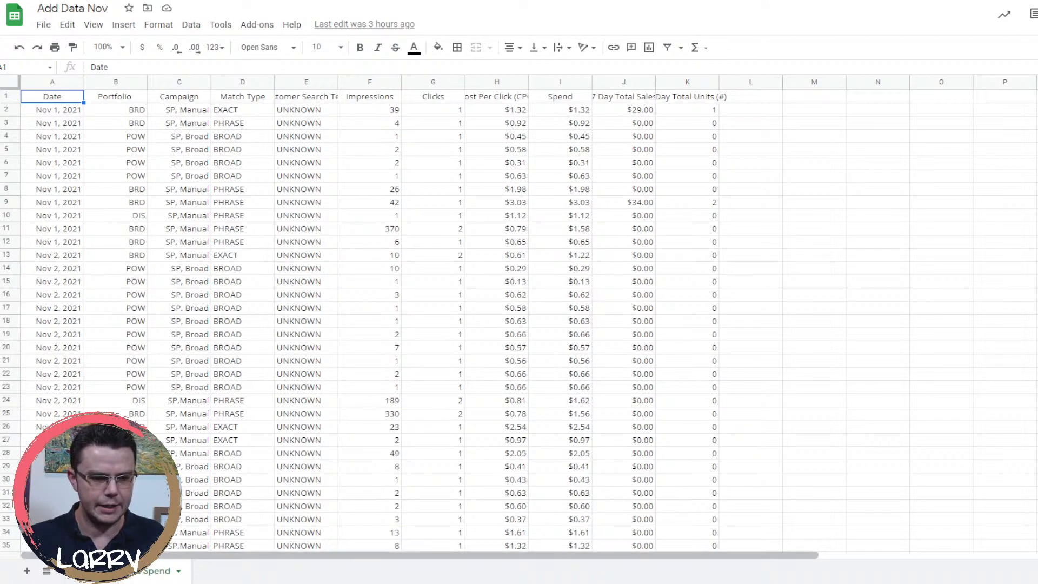
left_click(92, 573)
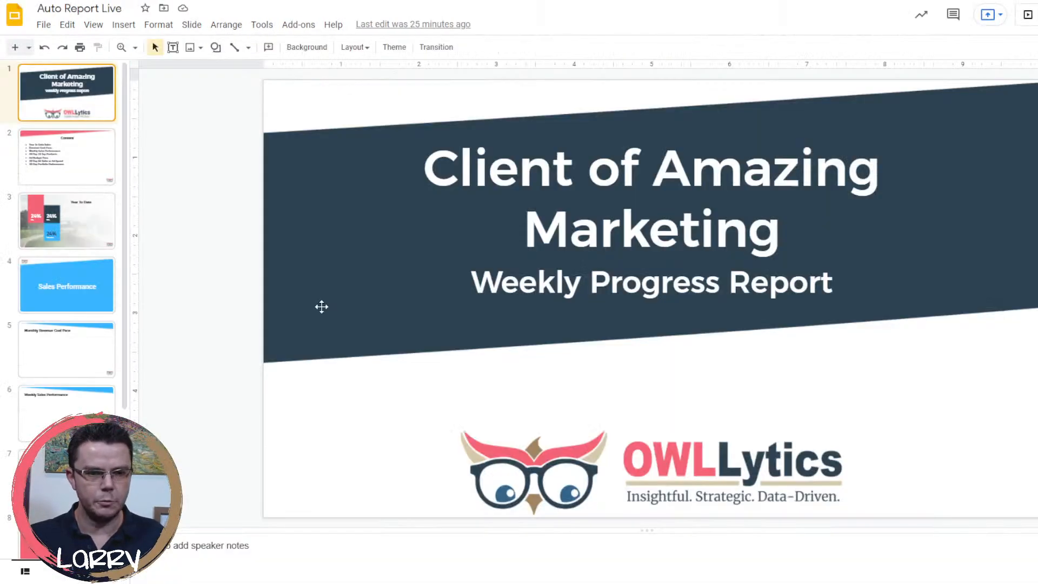
Show the Content slide of the Auto Report Live presentation, then return to the ad spend data in Work Sheet.
left_click(70, 170)
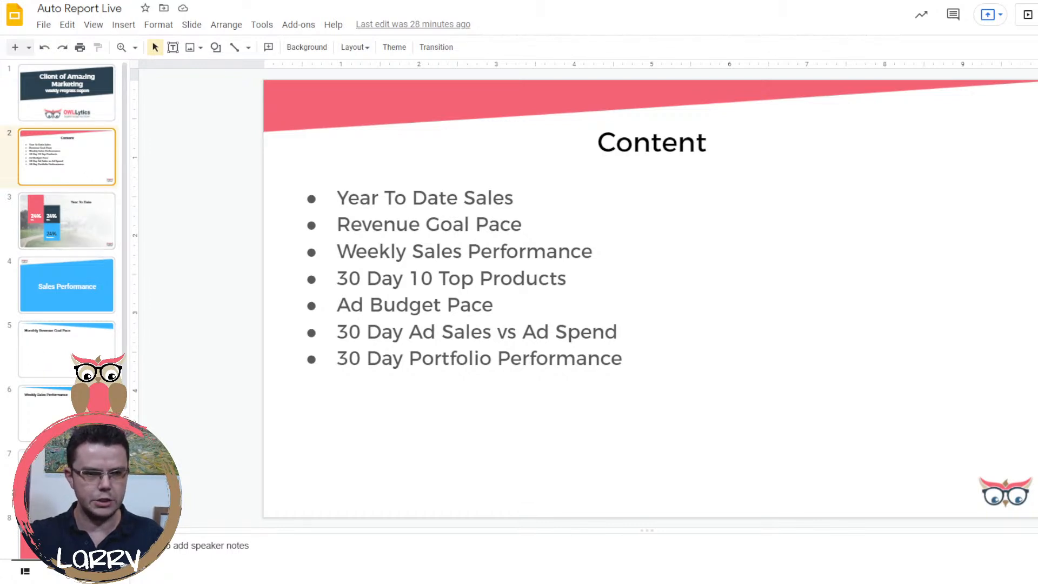
left_click(216, 2)
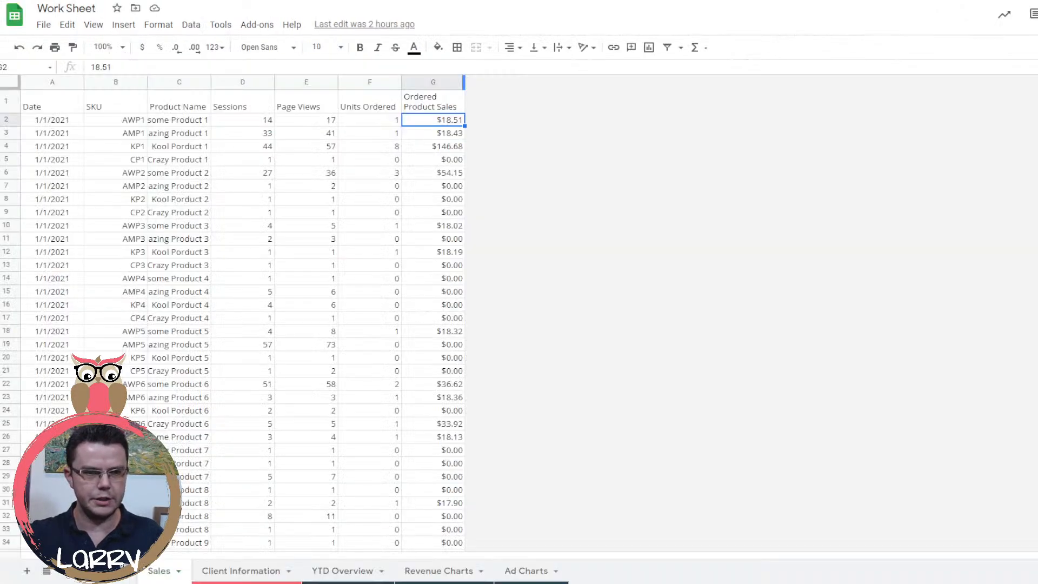
left_click(125, 577)
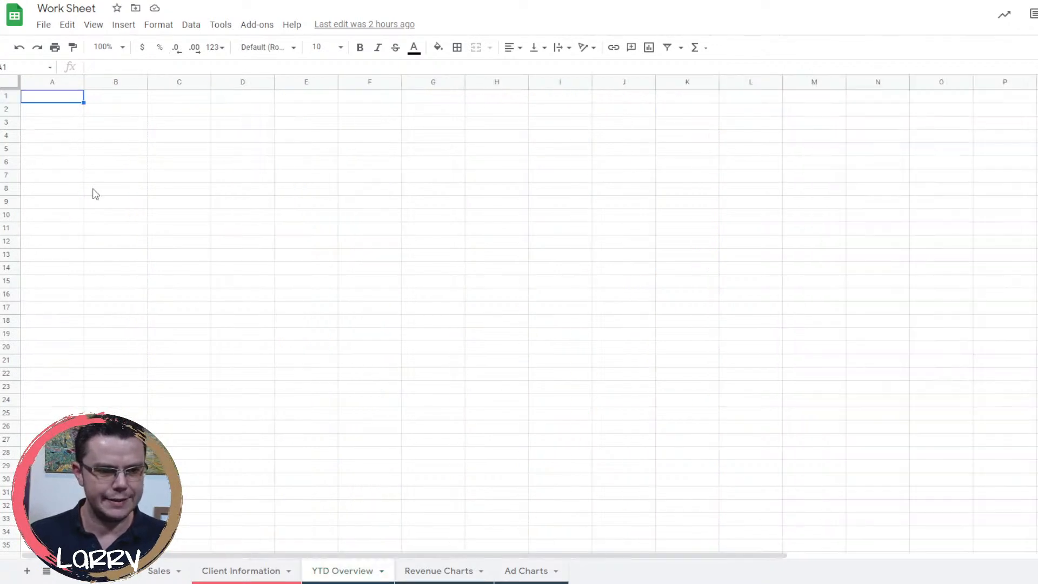
Select cell A5 on the YTD Overview sheet and check the Year To Date slide in the Auto Report Live presentation.
left_click(94, 192)
left_click(68, 111)
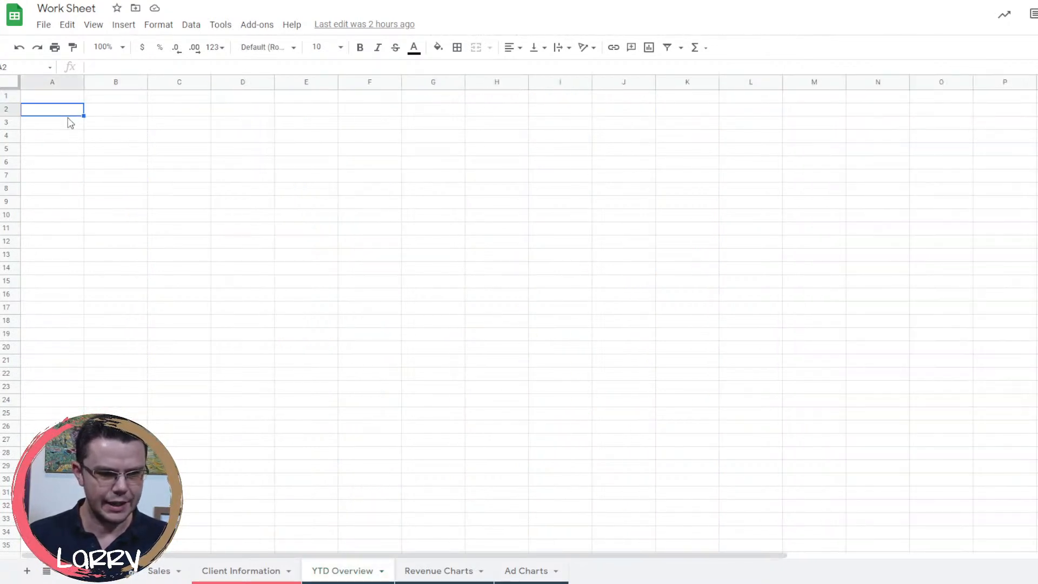
left_click(70, 124)
left_click(74, 138)
left_click(69, 150)
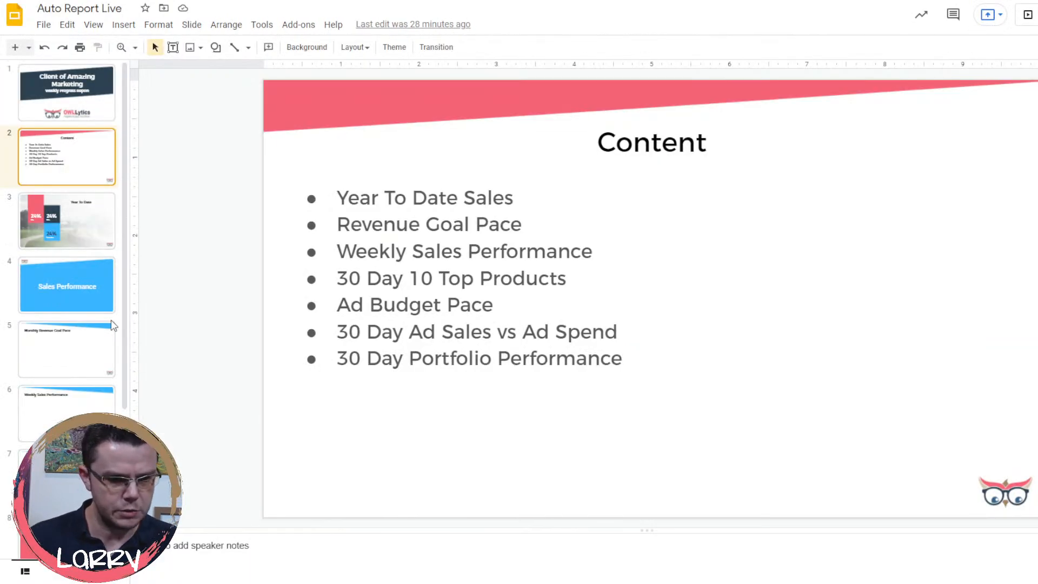
left_click(86, 222)
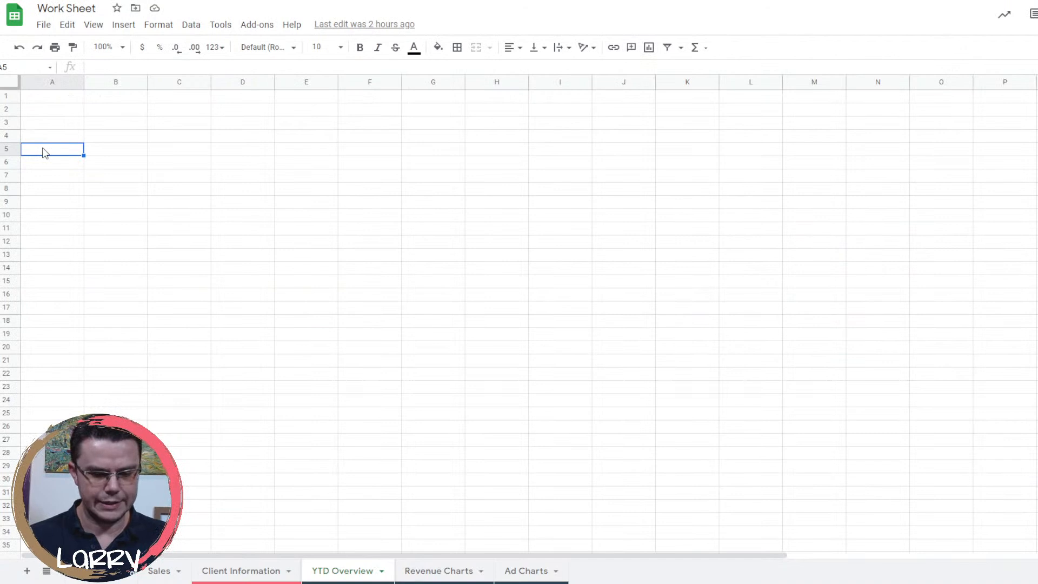
Start a QUERY formula in cell A5 of the YTD Overview sheet.
type("=auery")
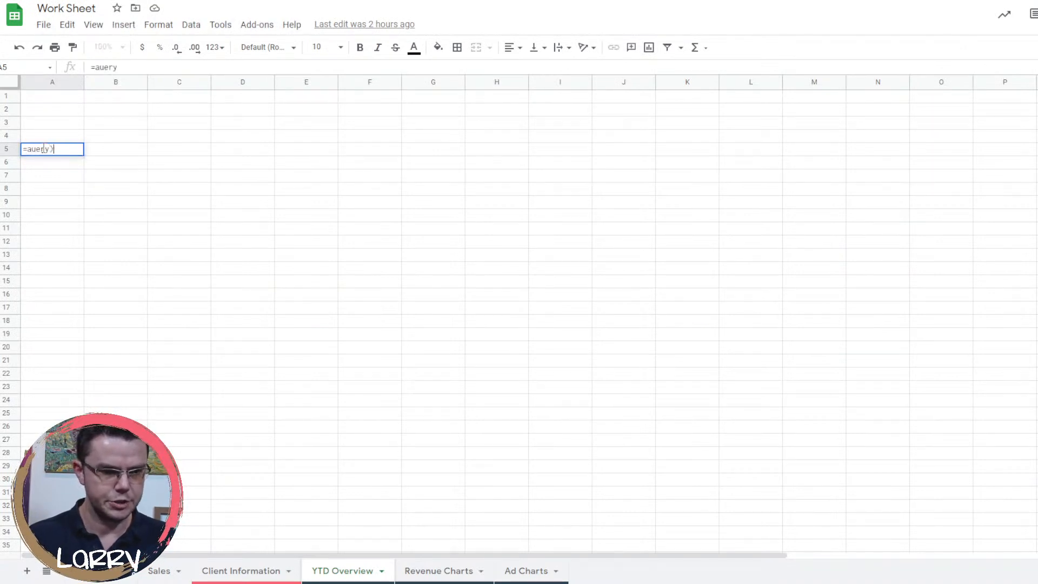
key("BackSpace")
key("BackSpace")
key("BackSpace")
key("BackSpace")
key("BackSpace")
key("BackSpace")
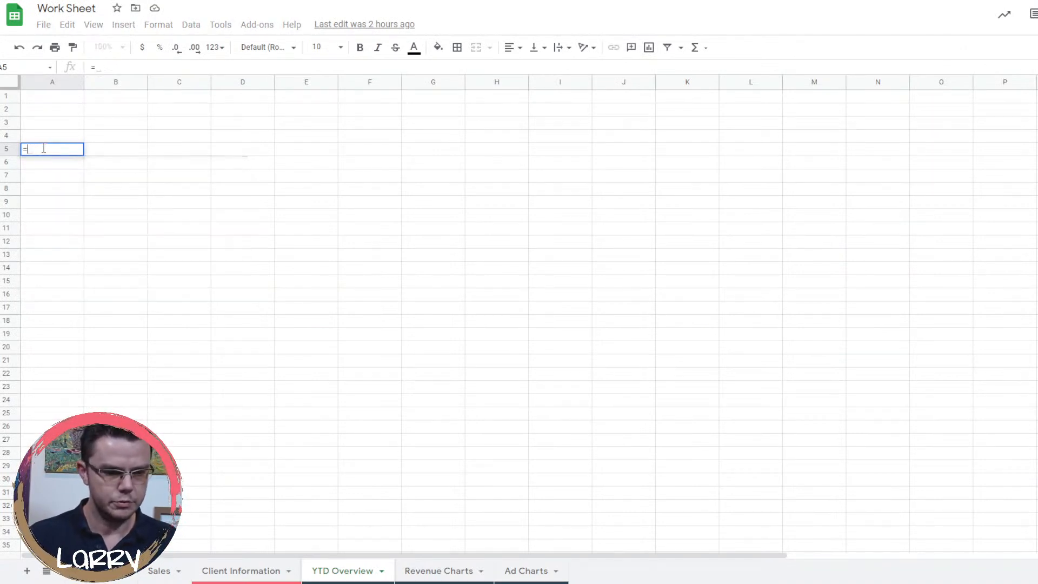
type("query")
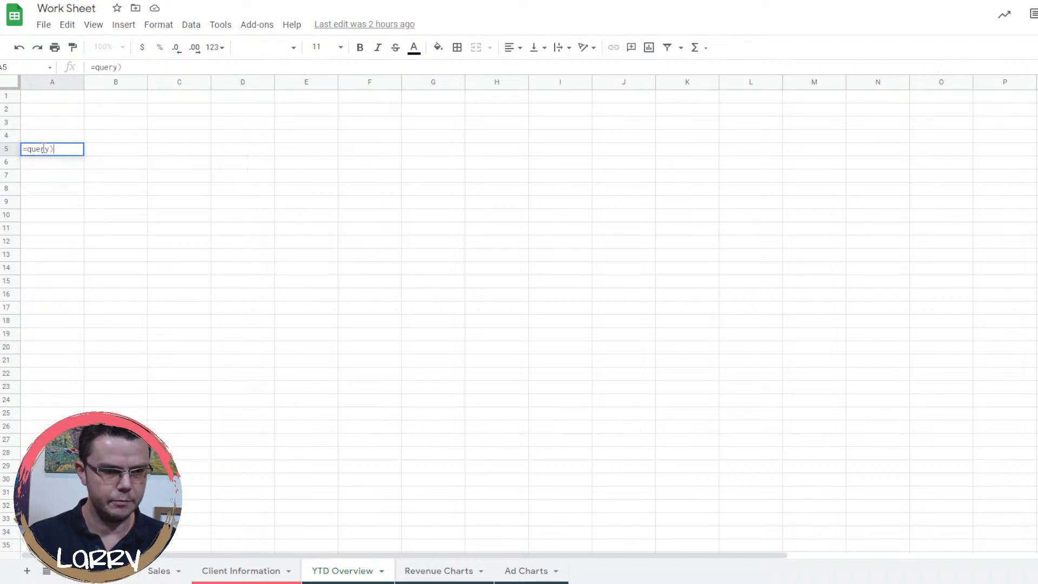
type("(")
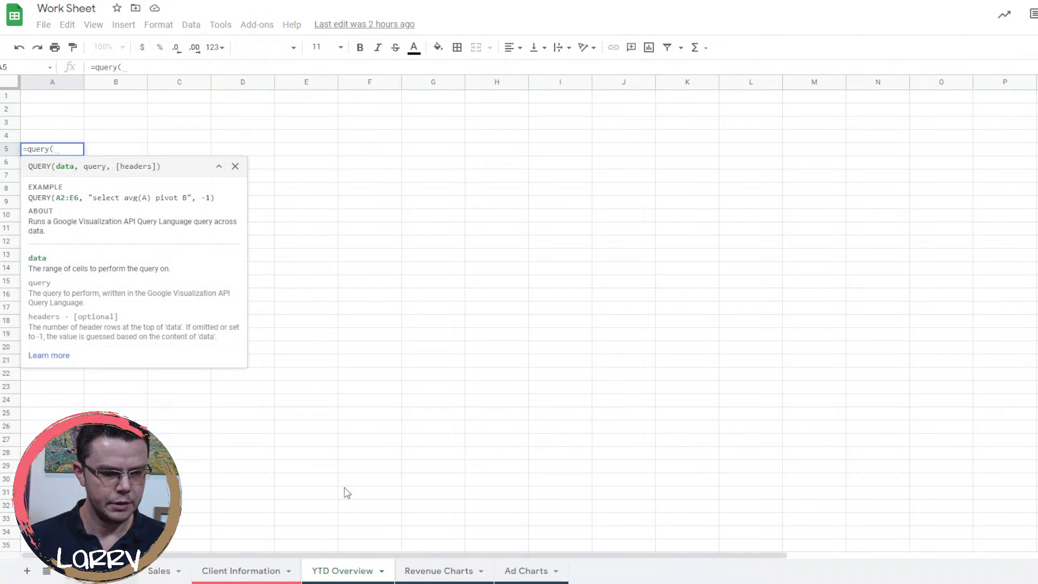
left_click(111, 571)
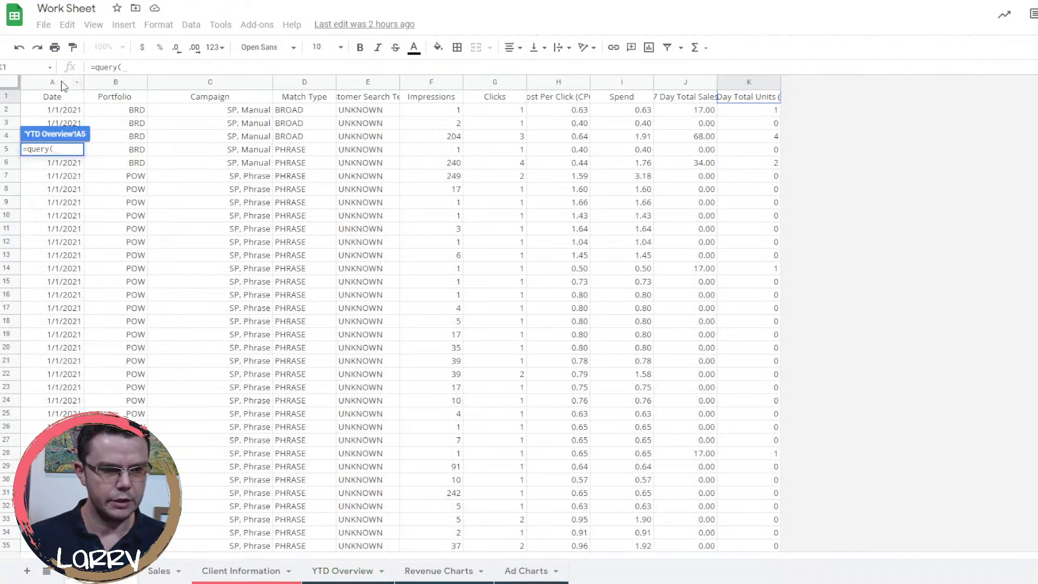
left_click_drag(51, 83, 723, 73)
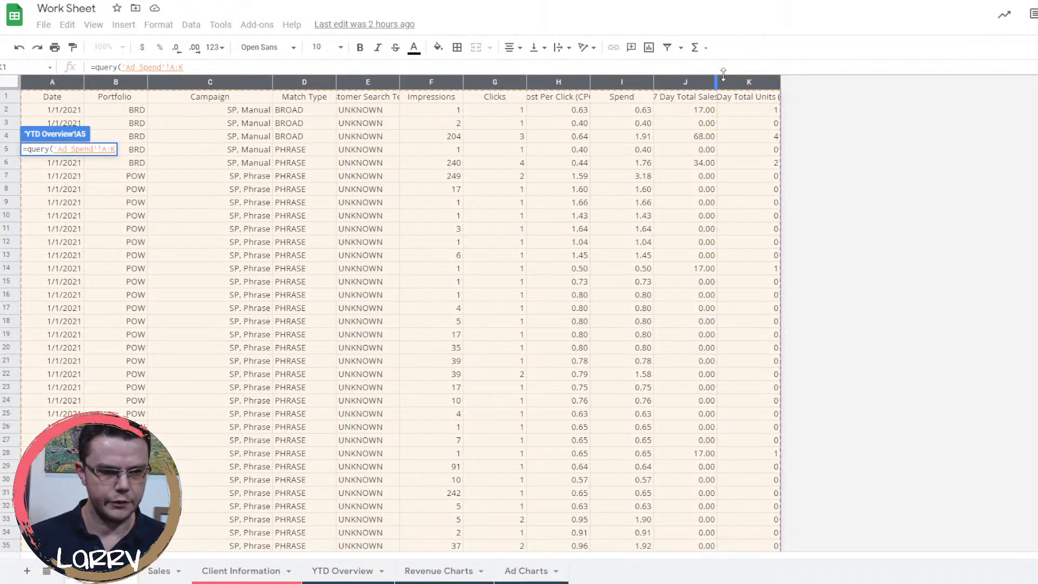
type(",\"sle")
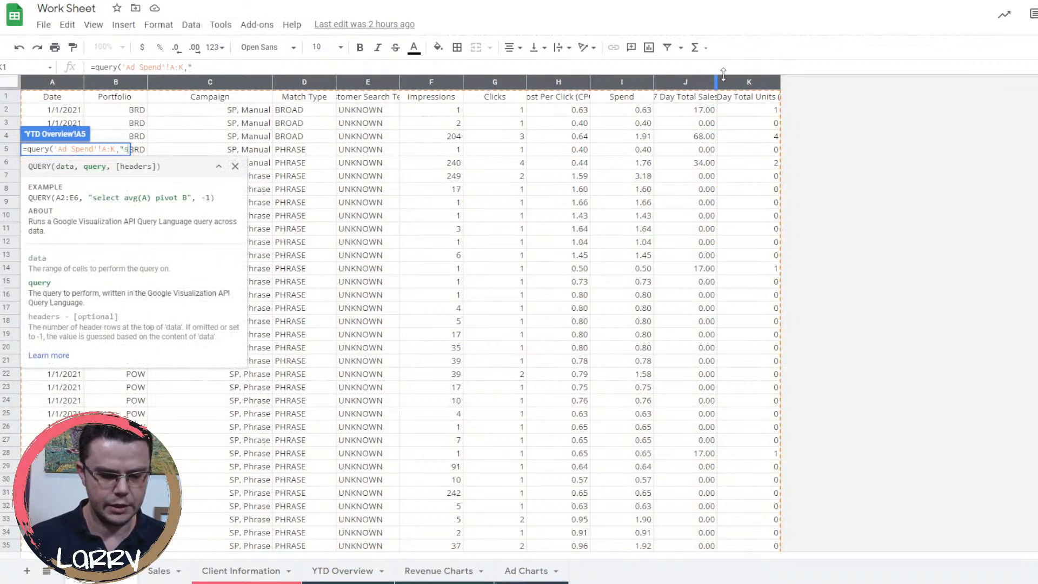
key("BackSpace")
key("BackSpace")
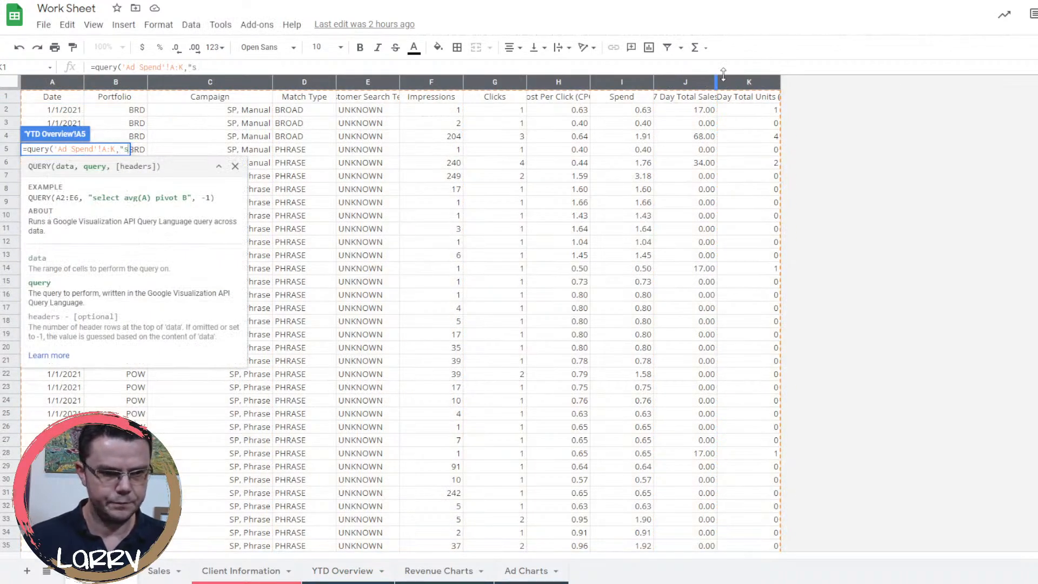
type("elect")
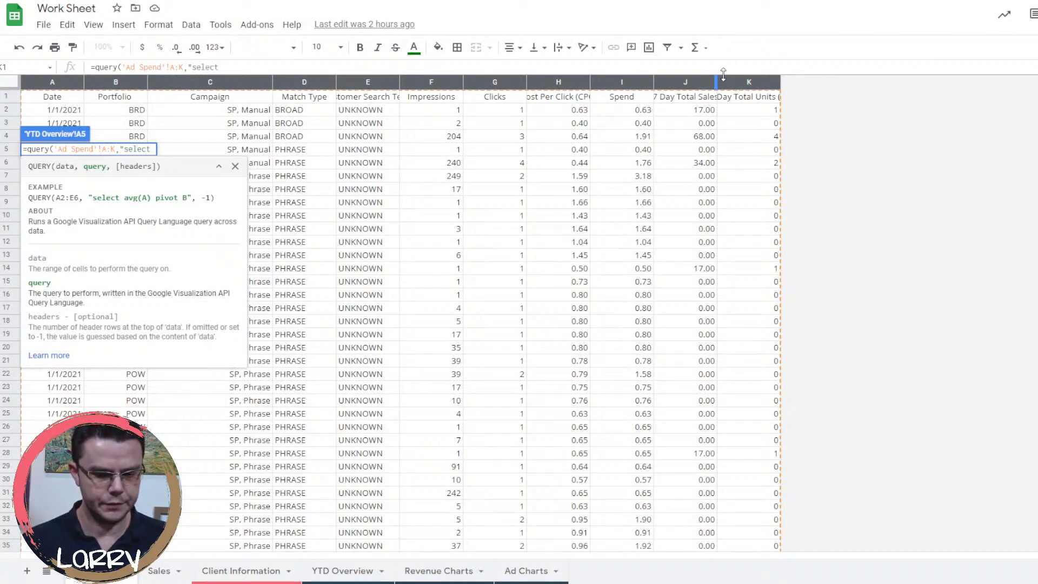
type(" year(")
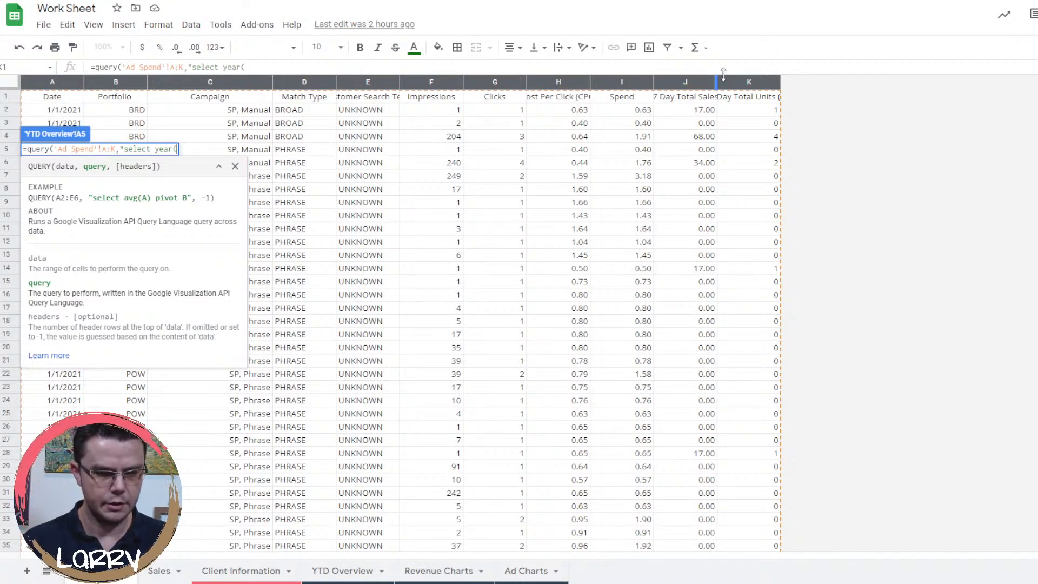
type("A0")
key("BackSpace")
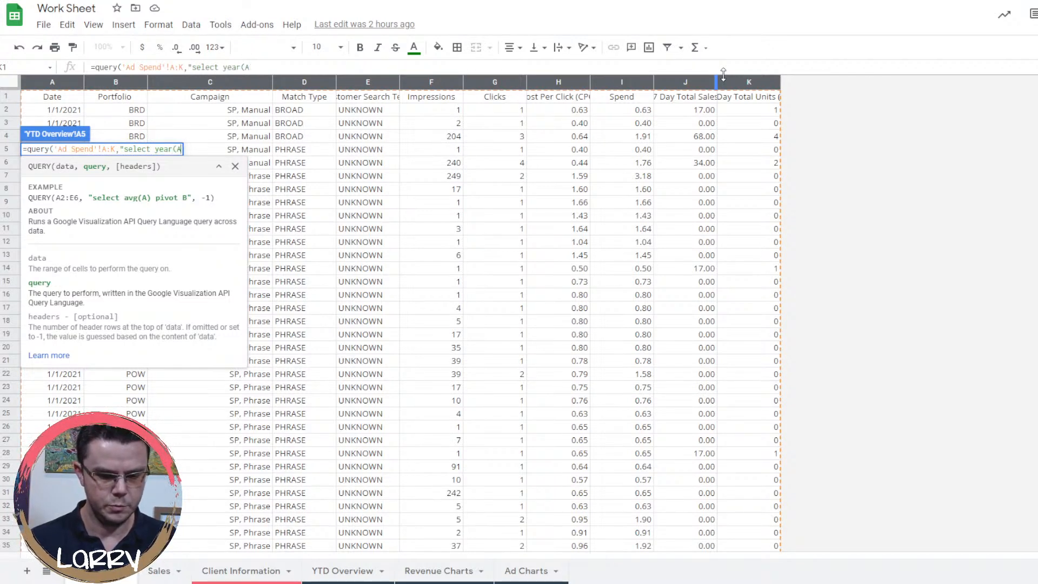
type("), month(")
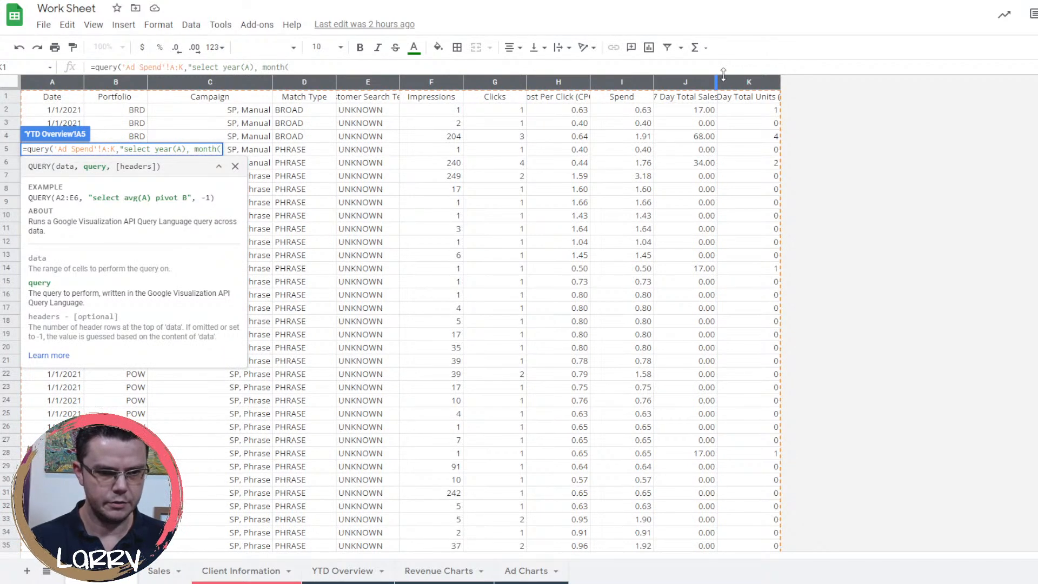
type("A0")
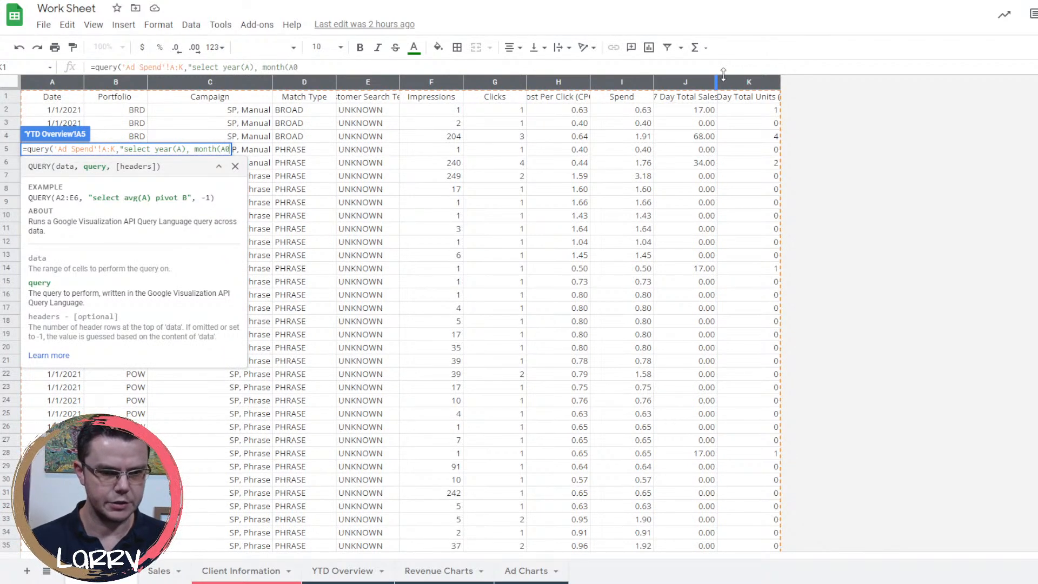
key("BackSpace")
type("),")
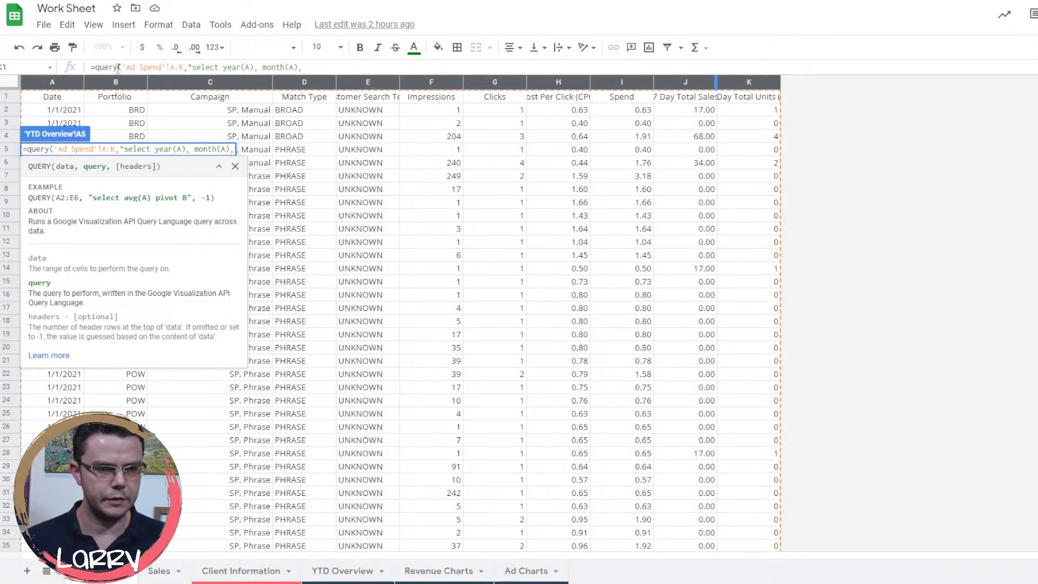
left_click_drag(121, 67, 303, 67)
key("BackSpace")
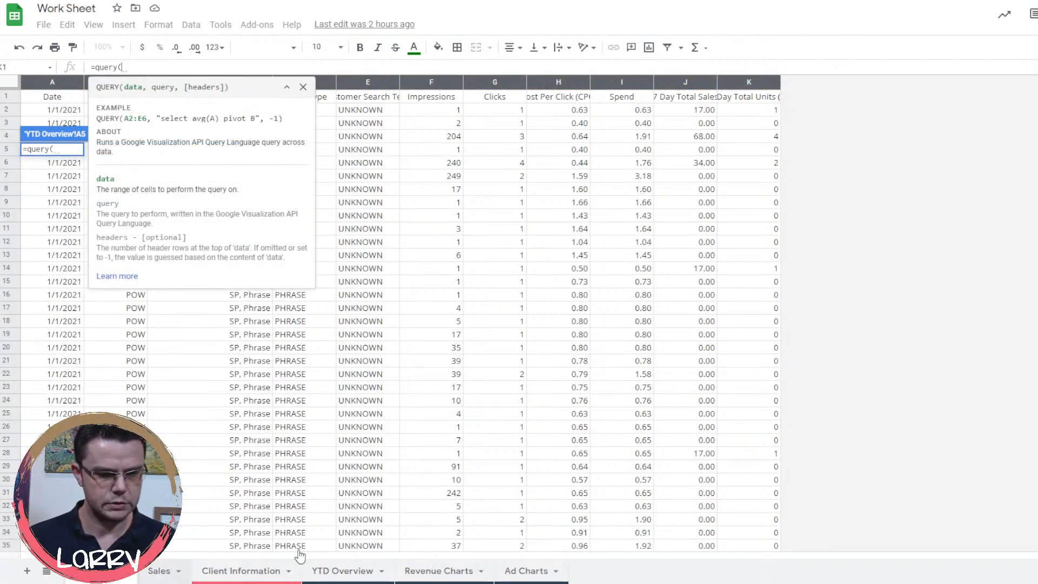
Use the open-ended range Sales!A1:G as the data argument of the QUERY formula.
left_click(159, 571)
left_click_drag(61, 101, 432, 137)
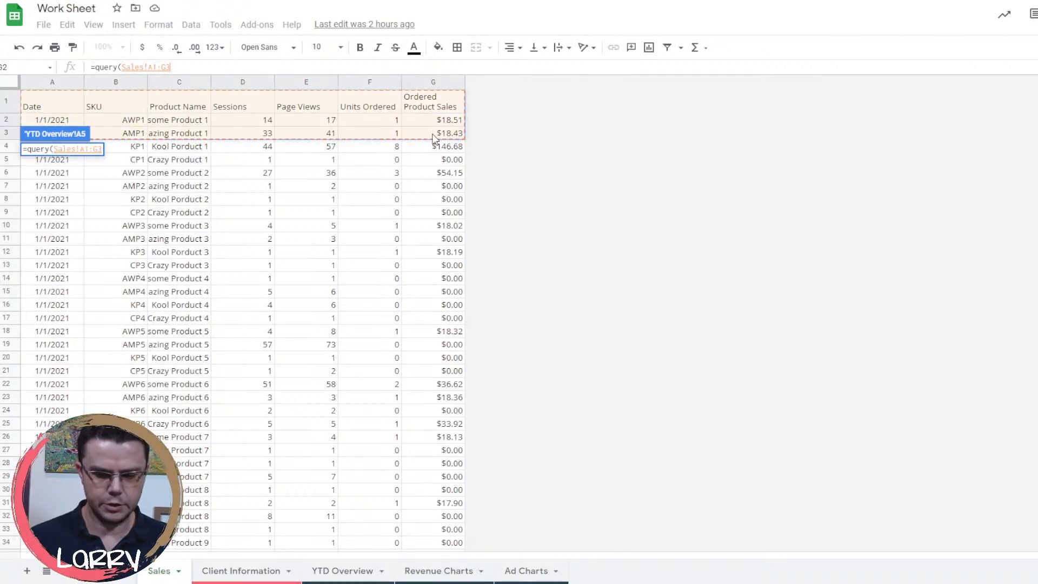
key("BackSpace")
Begin the query string with "select year(A), month(A)," to return the year and month of the sales dates.
type(",\"s")
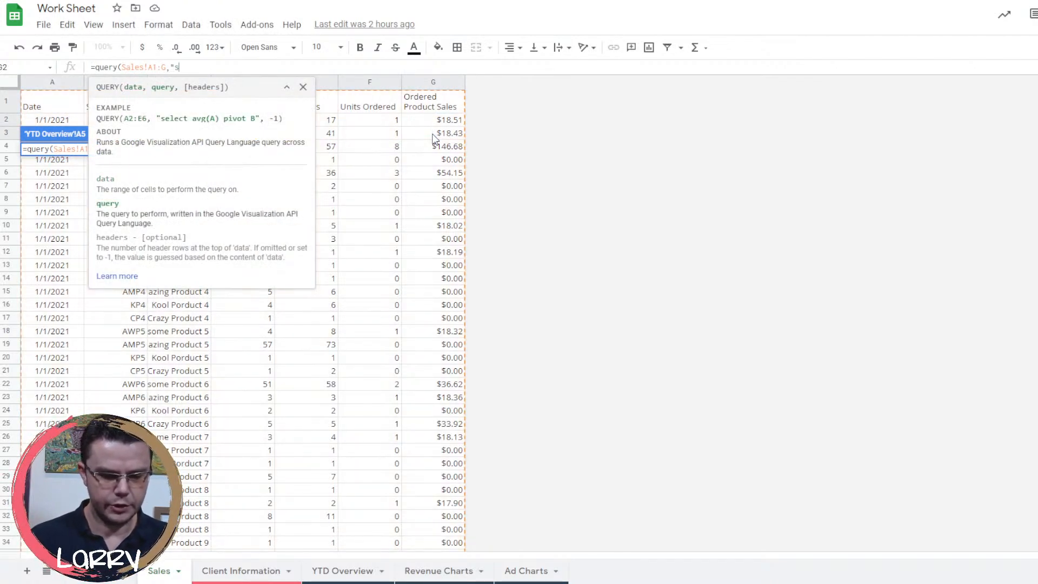
type("elect")
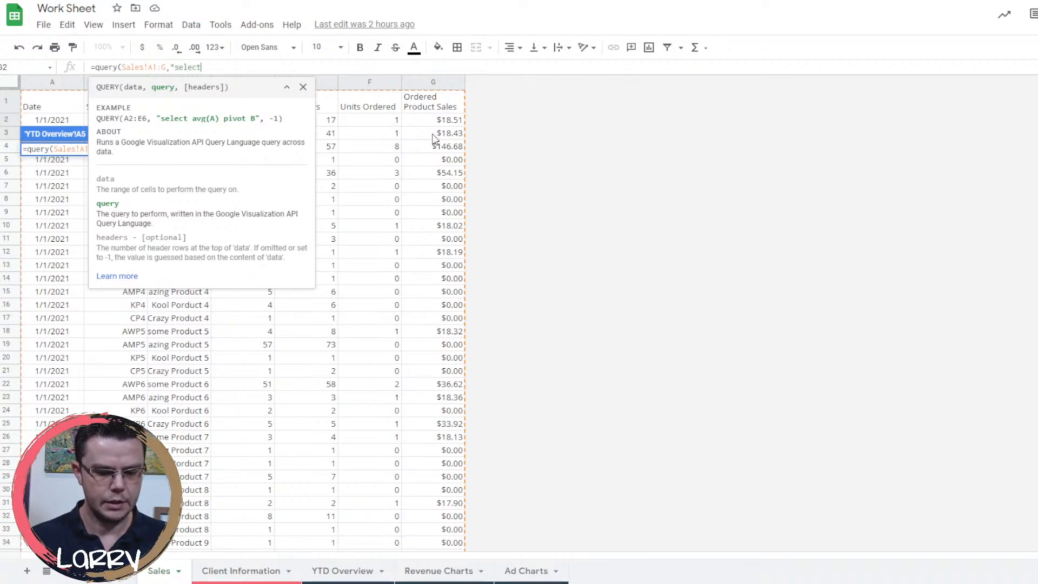
type(" year(")
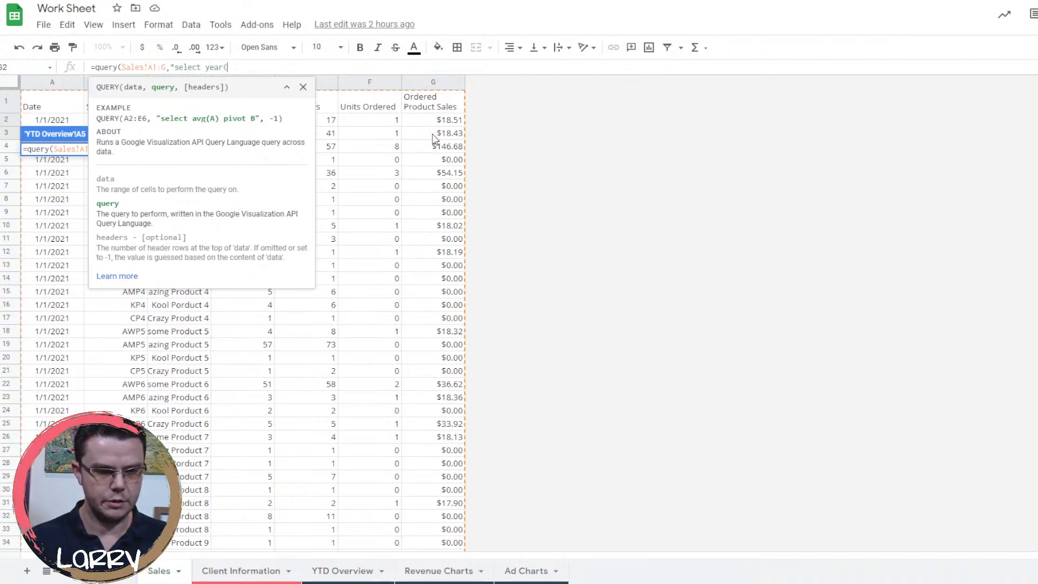
type("A),")
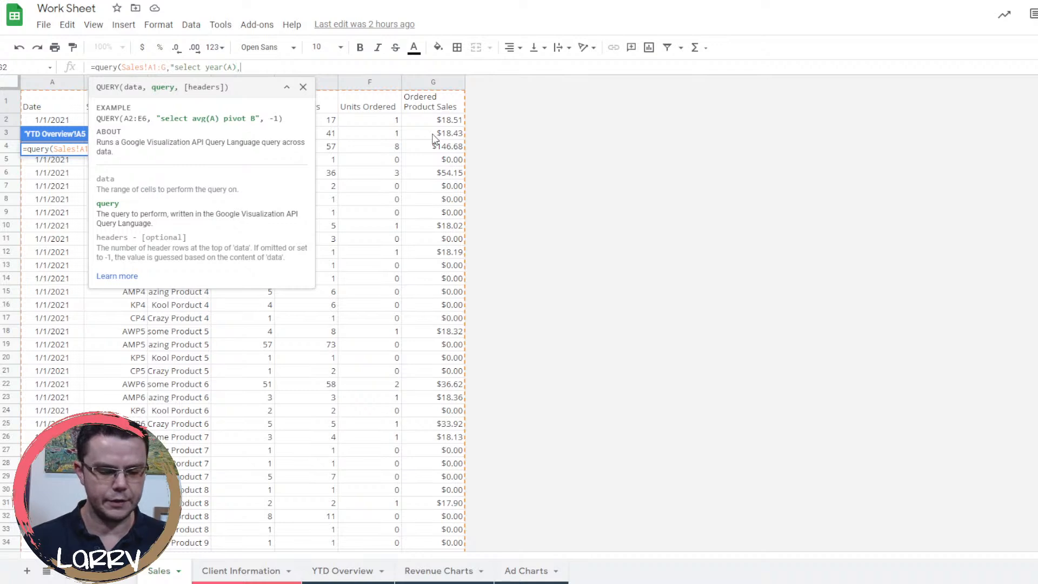
type(" month")
type("(A)")
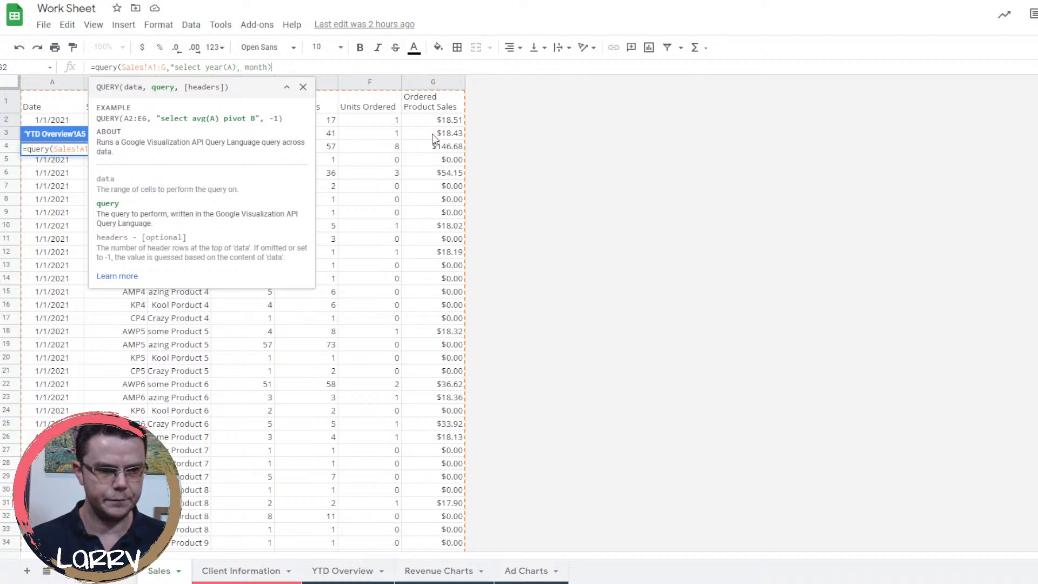
key("BackSpace")
key("BackSpace")
key("BackSpace")
type("(A)")
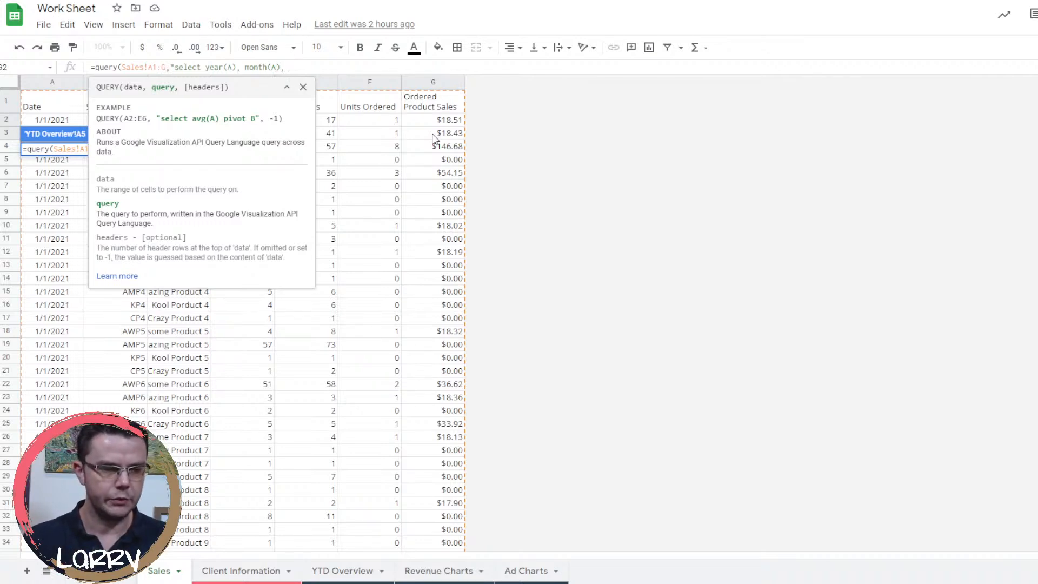
key("BackSpace")
key("BackSpace")
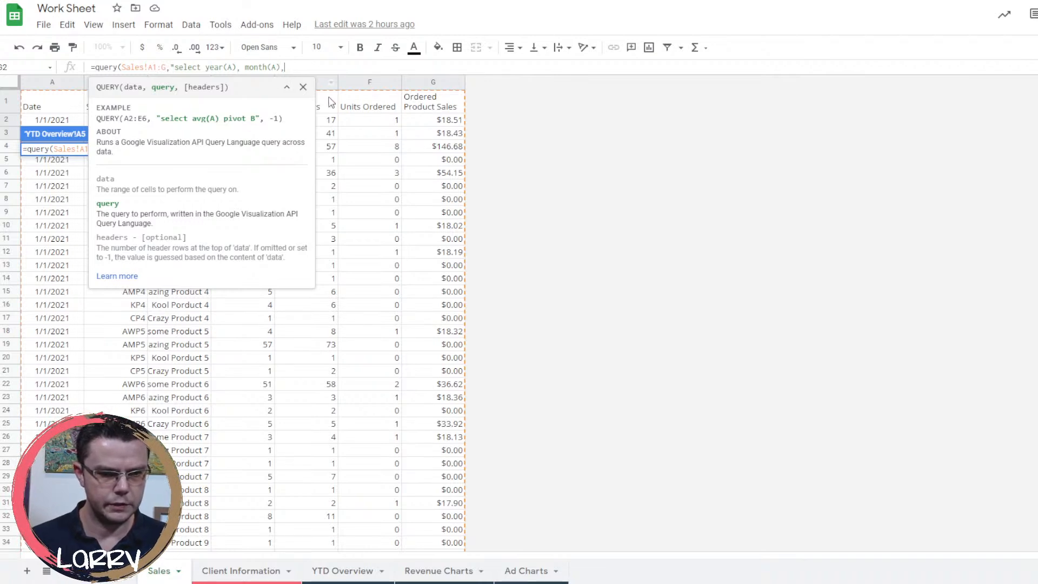
Collapse the formula help and add sum(D) to the select clause to total the sessions.
left_click(290, 87)
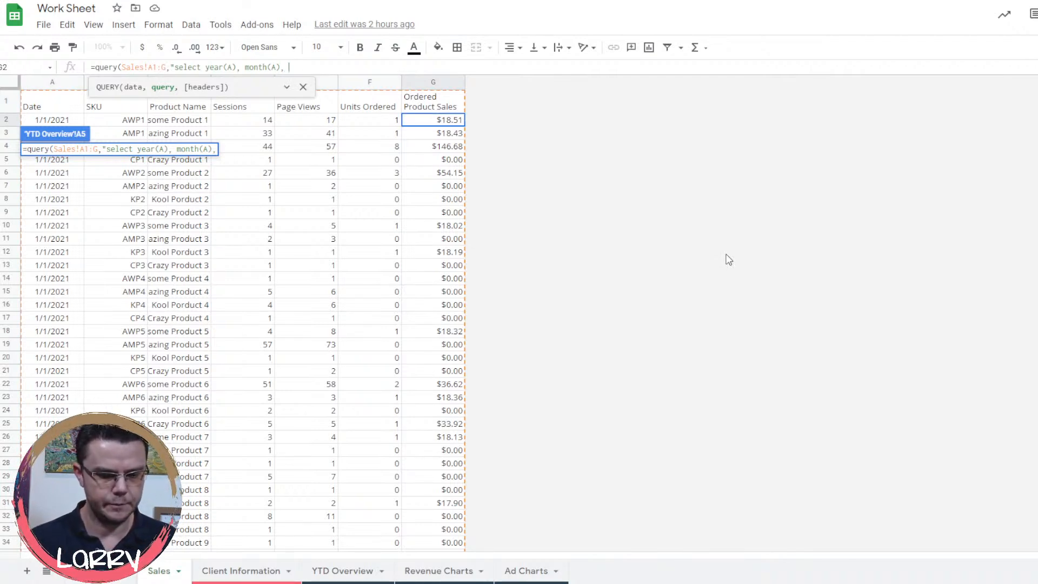
type("sum(D)")
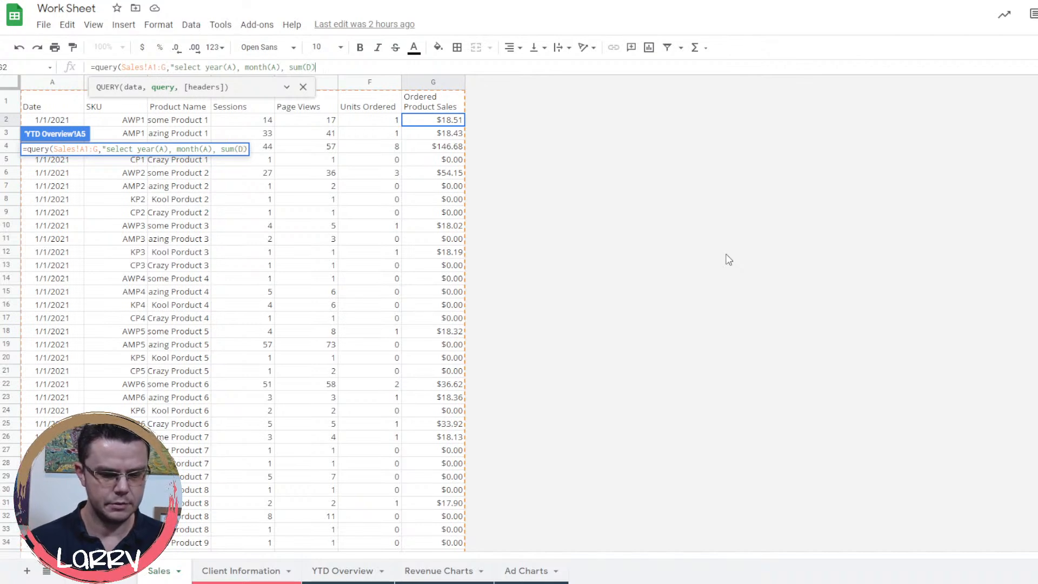
type(",")
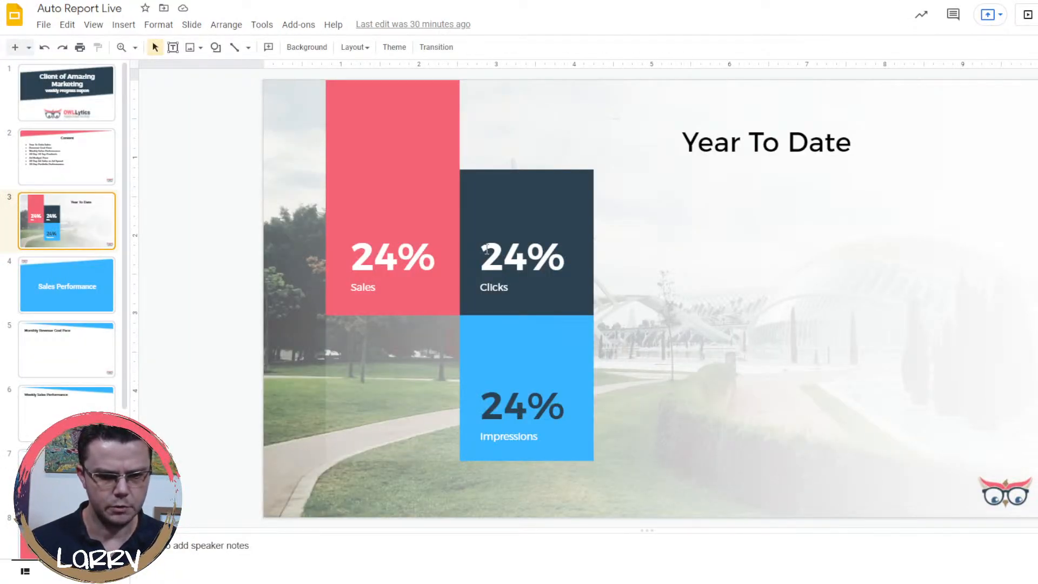
In the Auto Report Live presentation, replace the Clicks label on the Year To Date slide with Units.
double_click(493, 292)
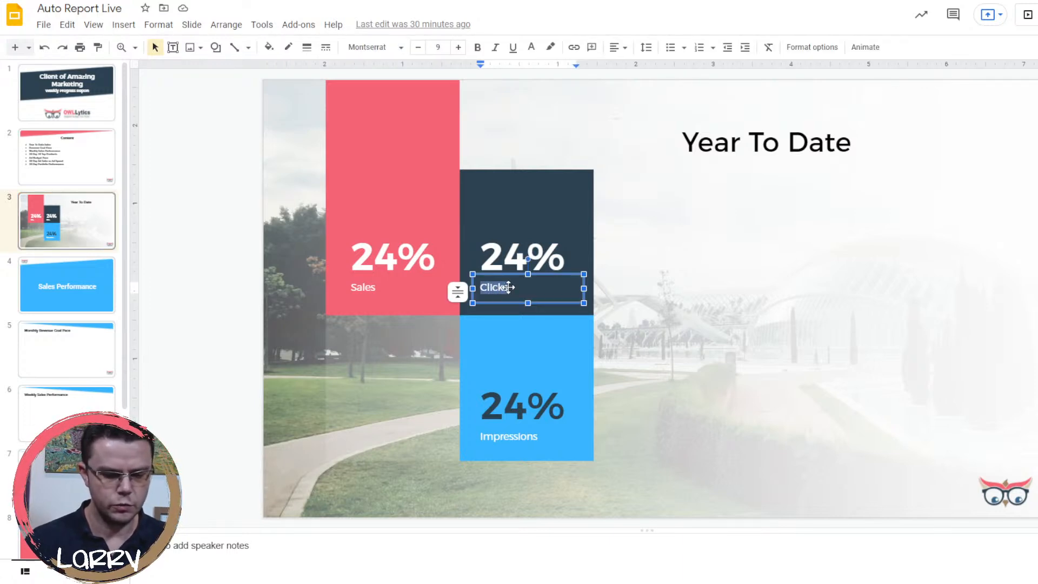
type("Units")
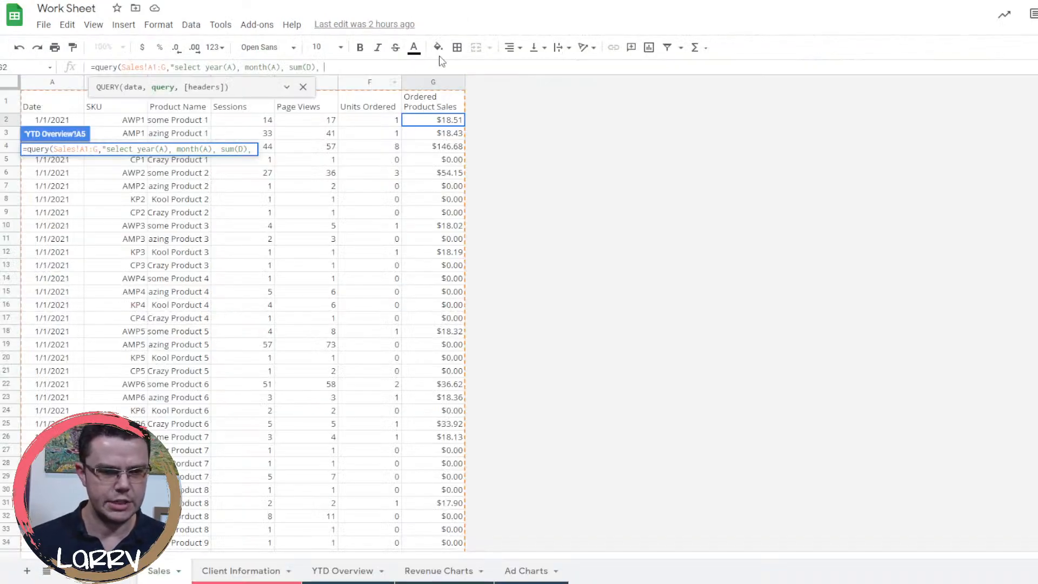
Back in Work Sheet, add sum(F) and sum(G) to the select clause to total units ordered and product sales.
type("sum(")
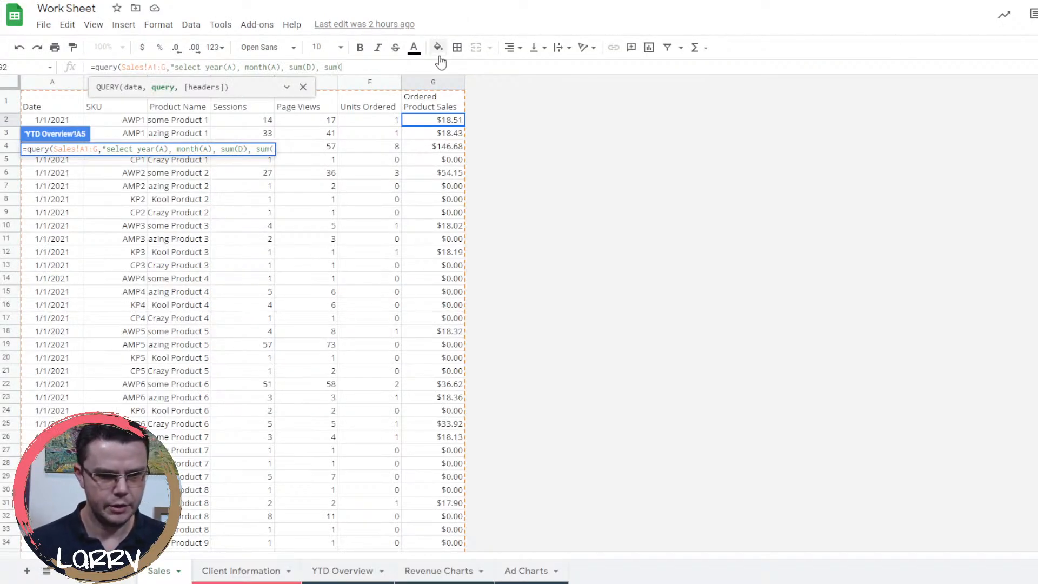
type("F),")
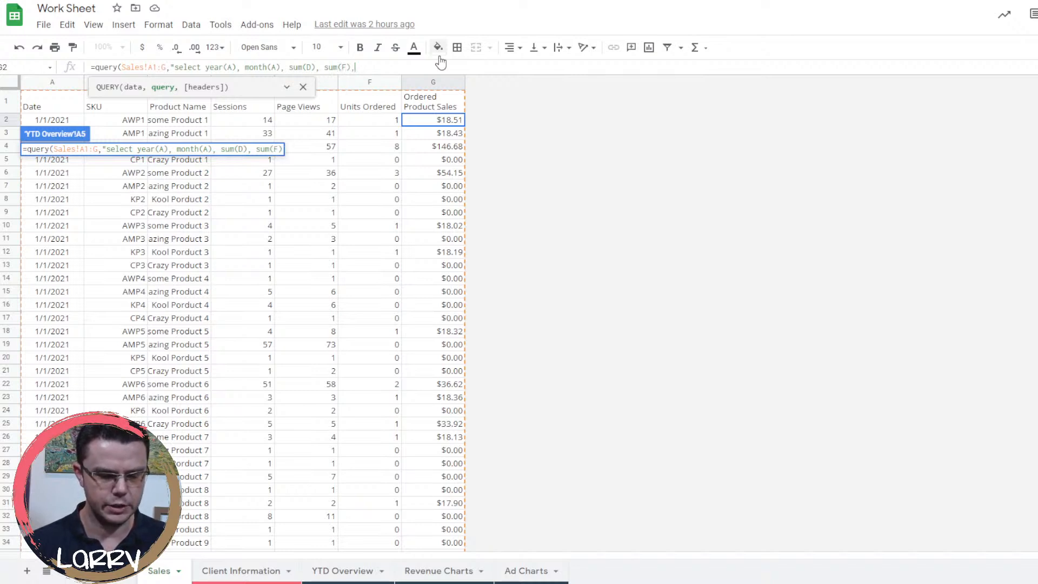
type(" sum(G)")
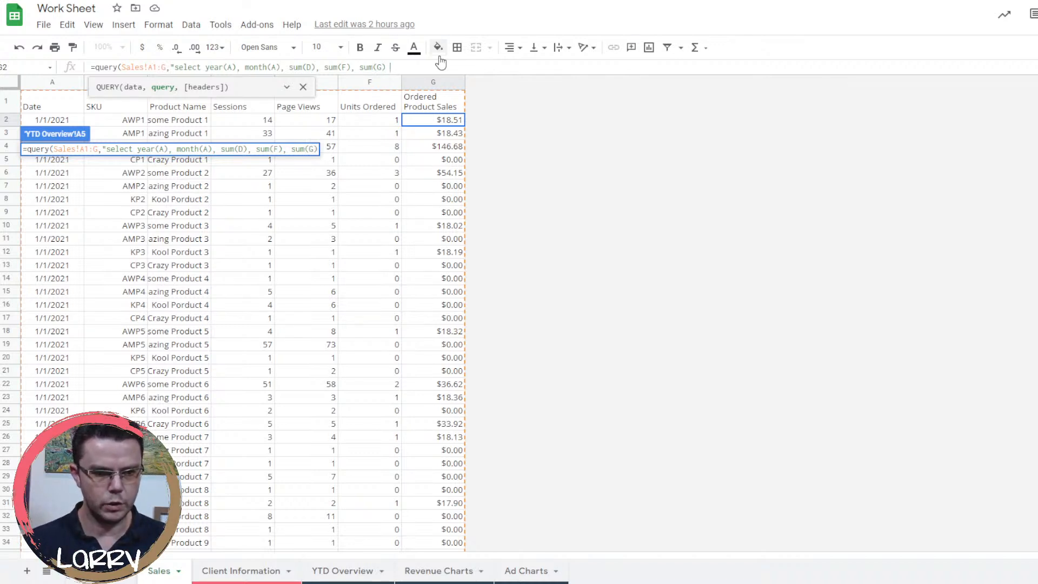
Add a where clause to the query that begins the date condition with where A >= date '"&.
type(" where")
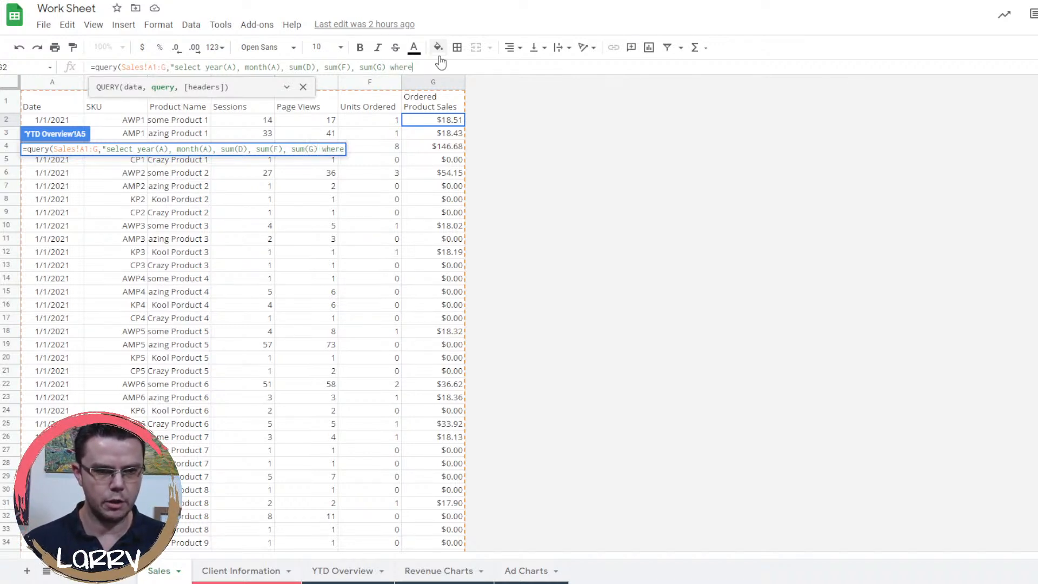
type(" A")
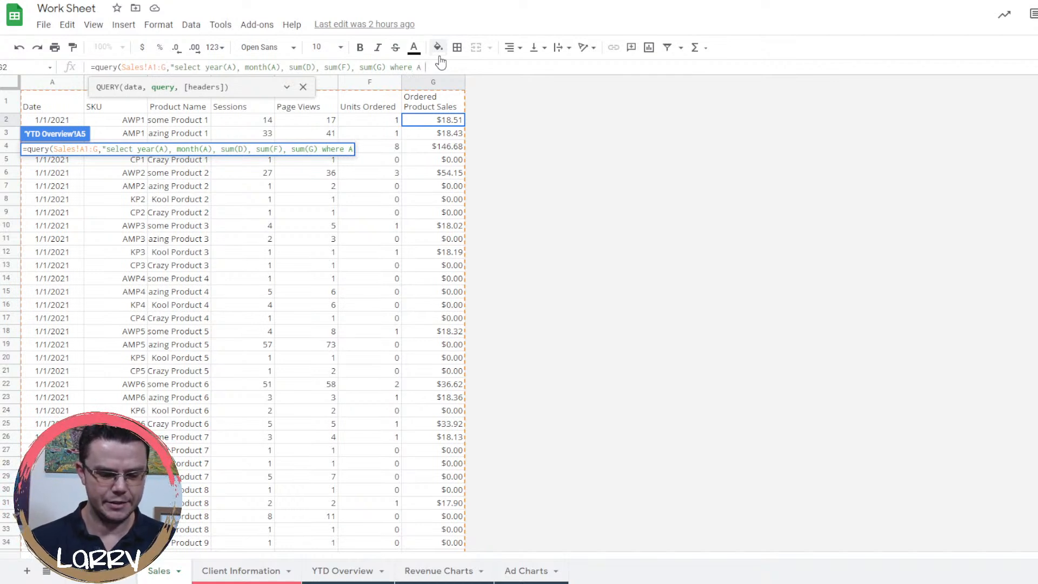
type(" >")
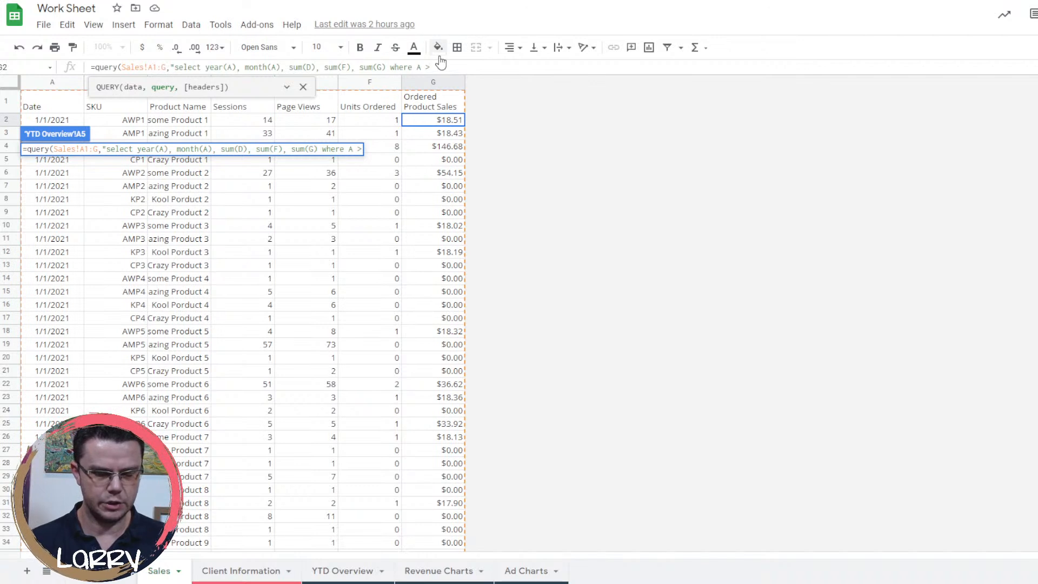
type("=")
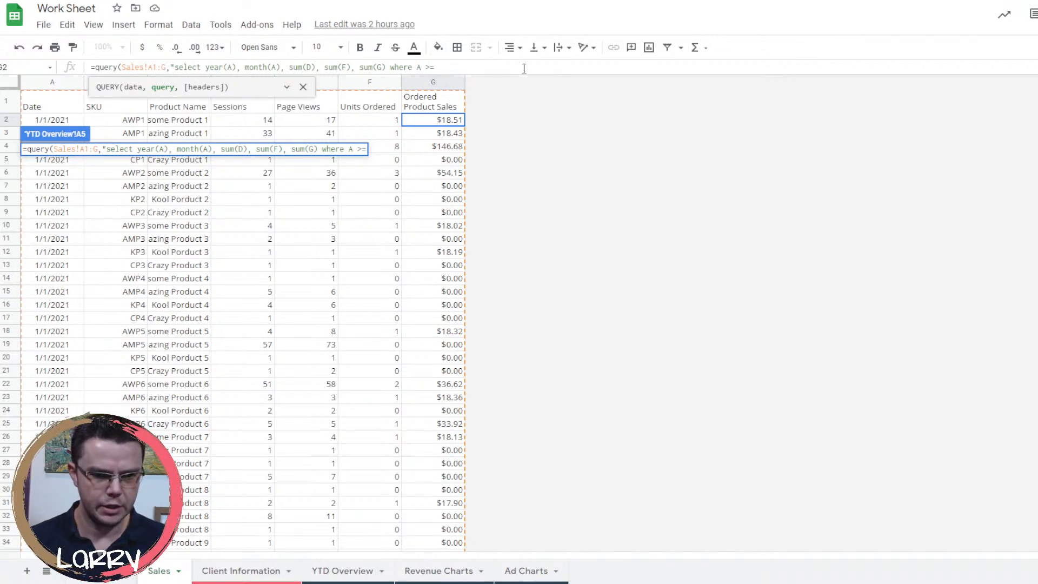
type(" date")
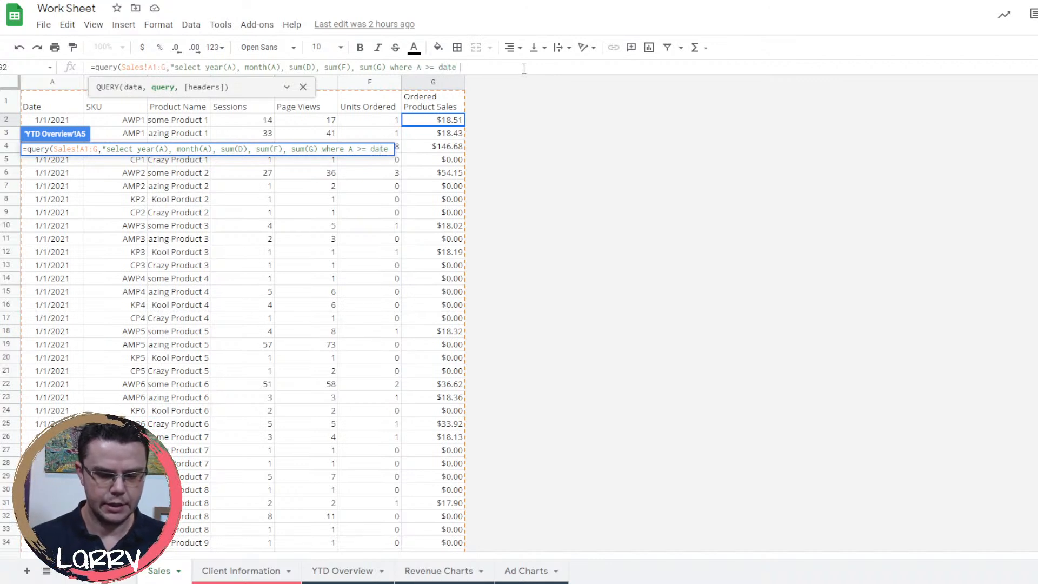
type(" '\"&")
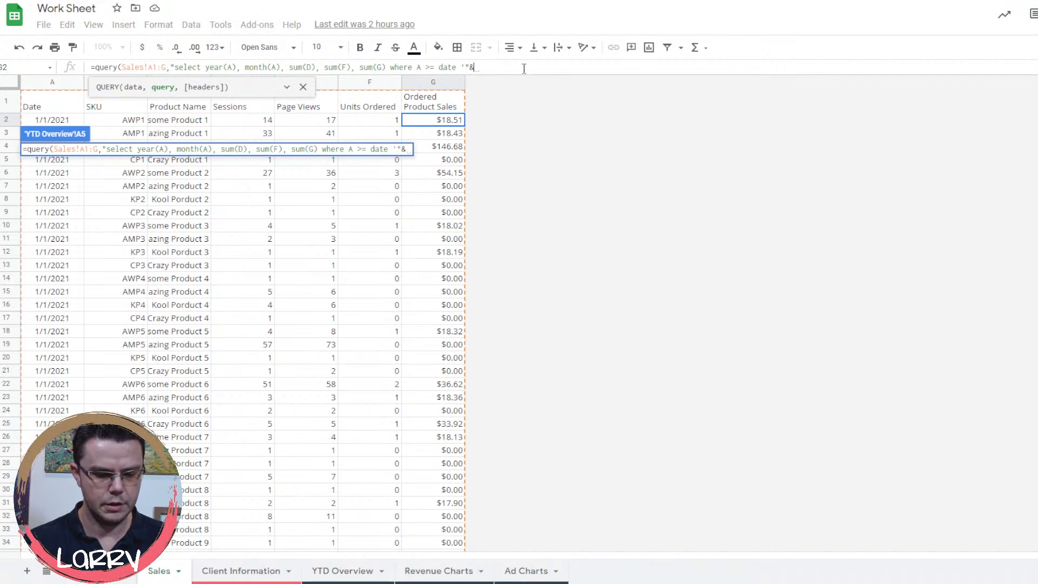
Append text(date('Client Information'!B3), to the condition, referencing the fiscal year start date on the Client Information sheet.
type("text")
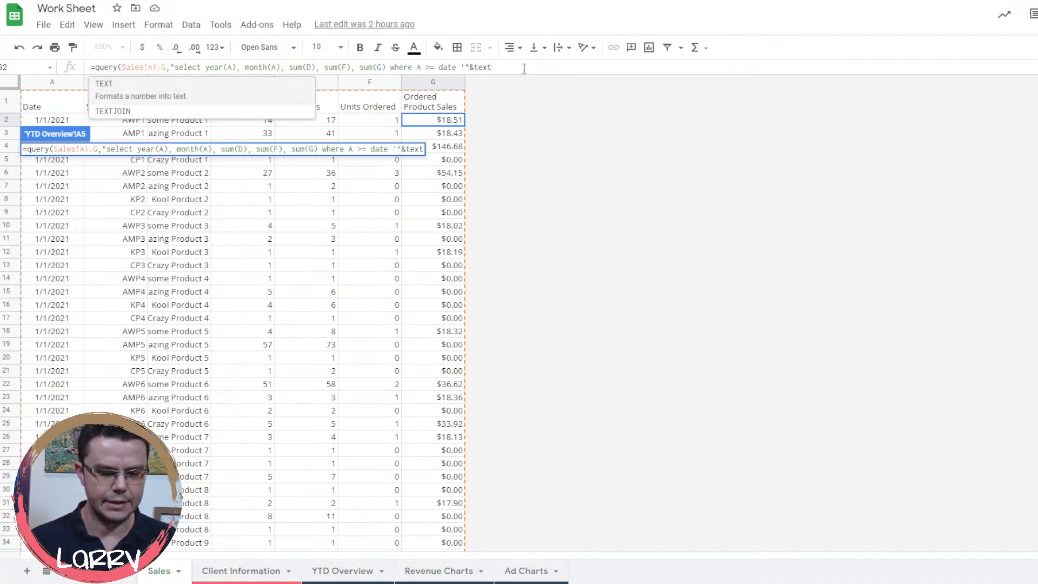
type("(date")
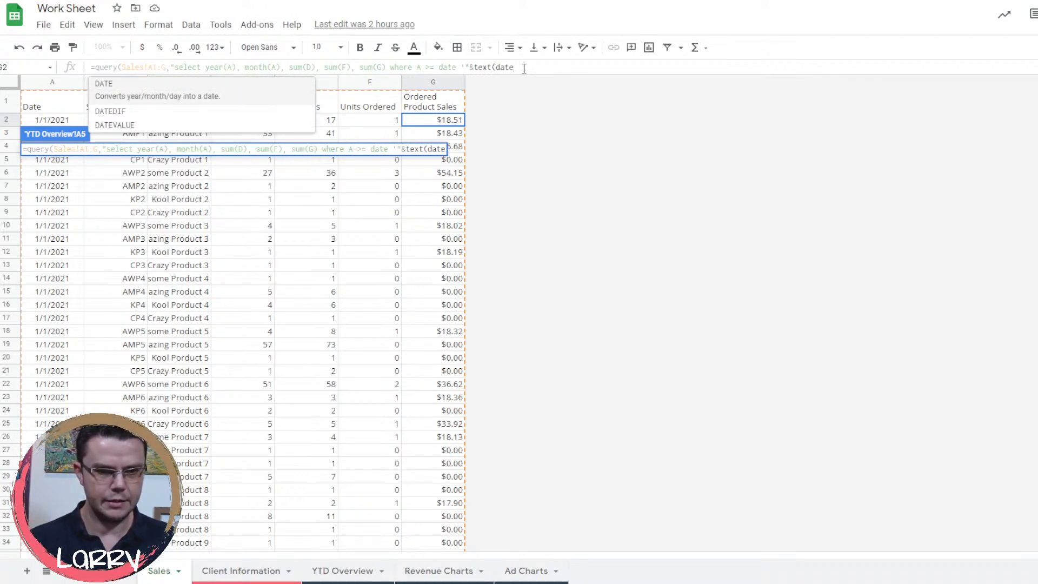
type("(")
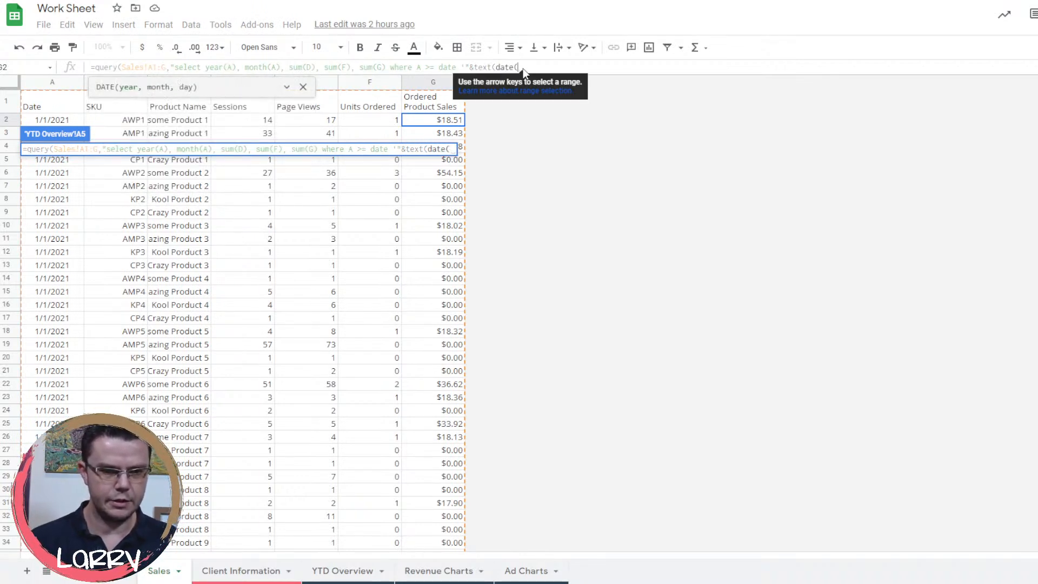
left_click(328, 572)
left_click(249, 572)
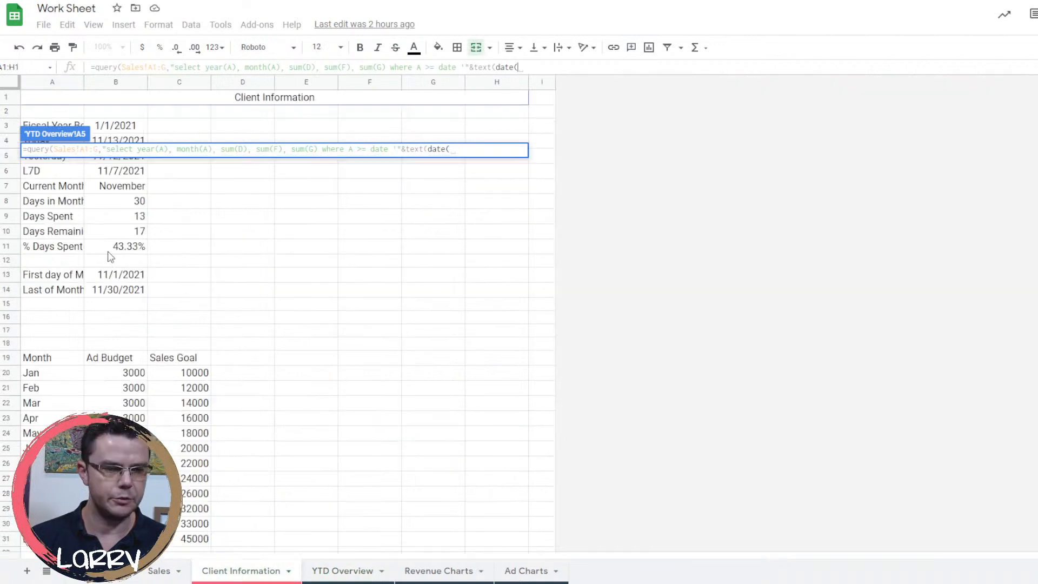
left_click(132, 129)
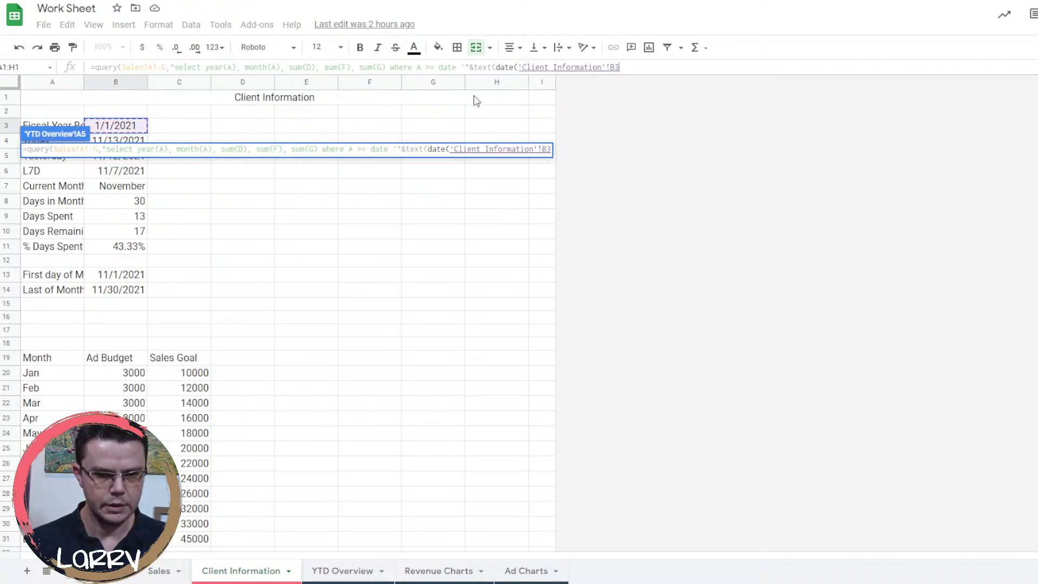
type("),")
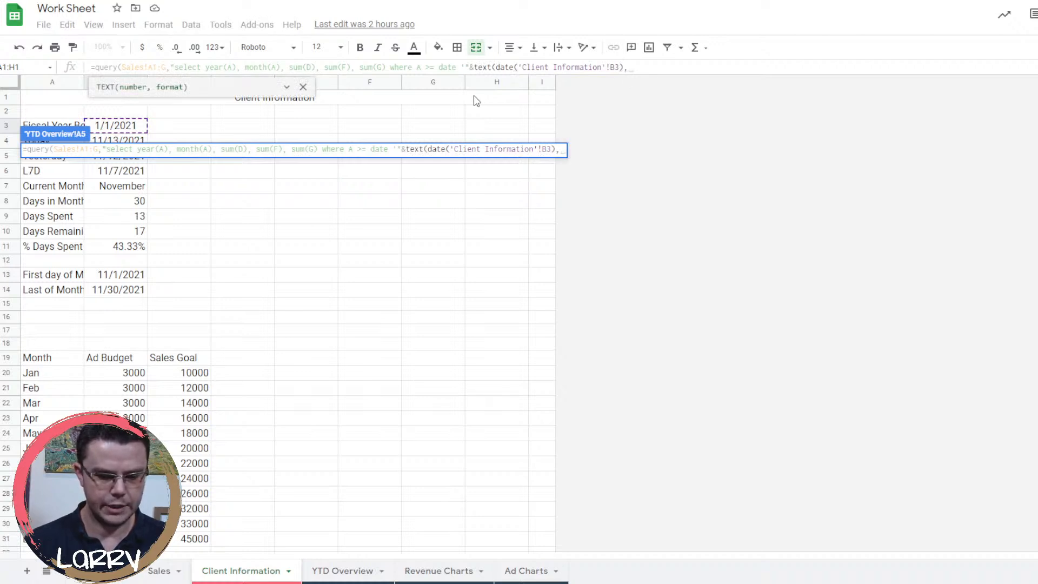
Format the referenced date as "YYYY-MM-DD", close the text function and append &"' to reopen the query string.
type("\"YYYY-")
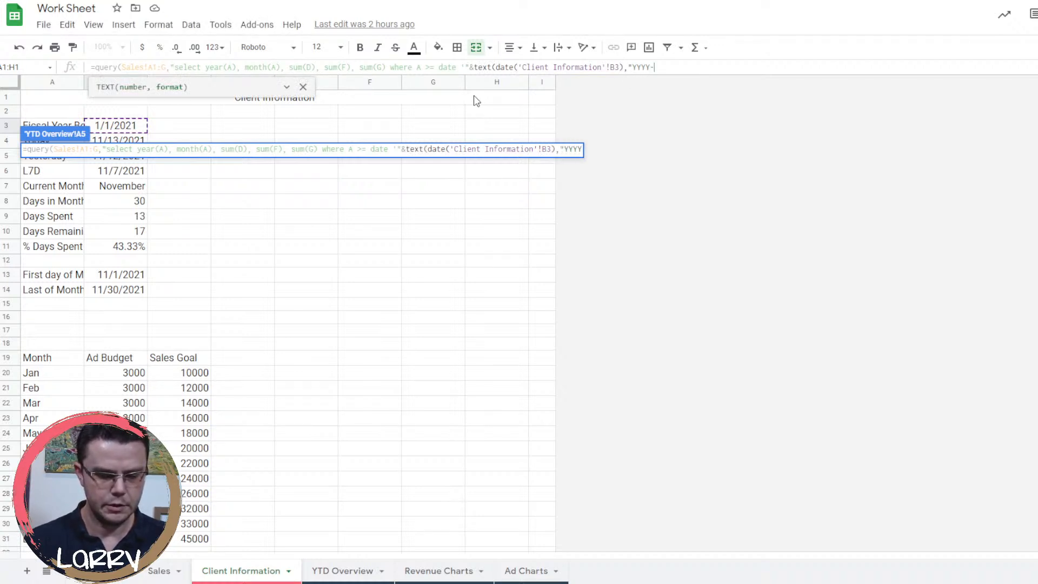
type("MM-DD\"")
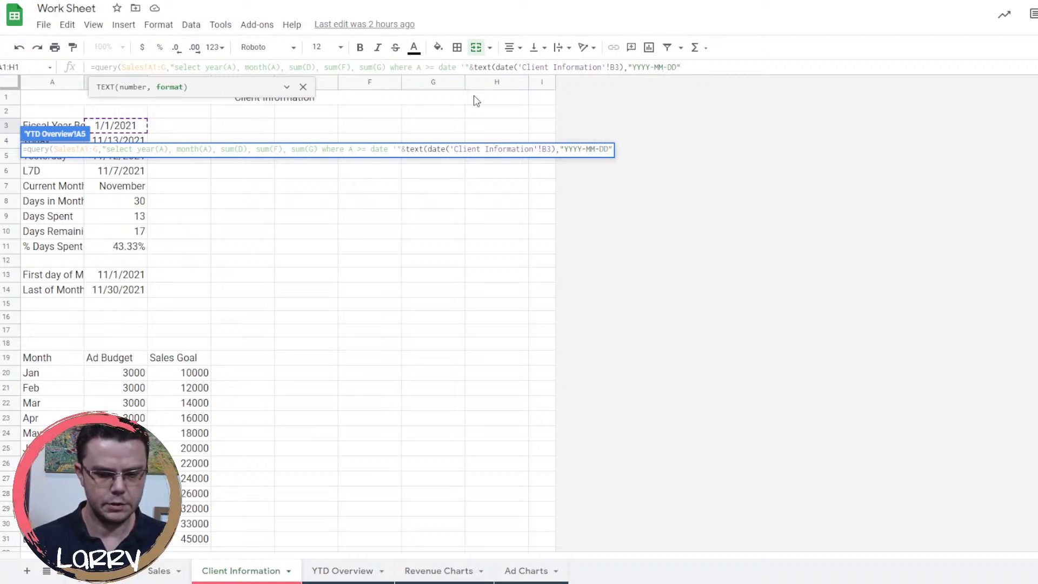
type(")")
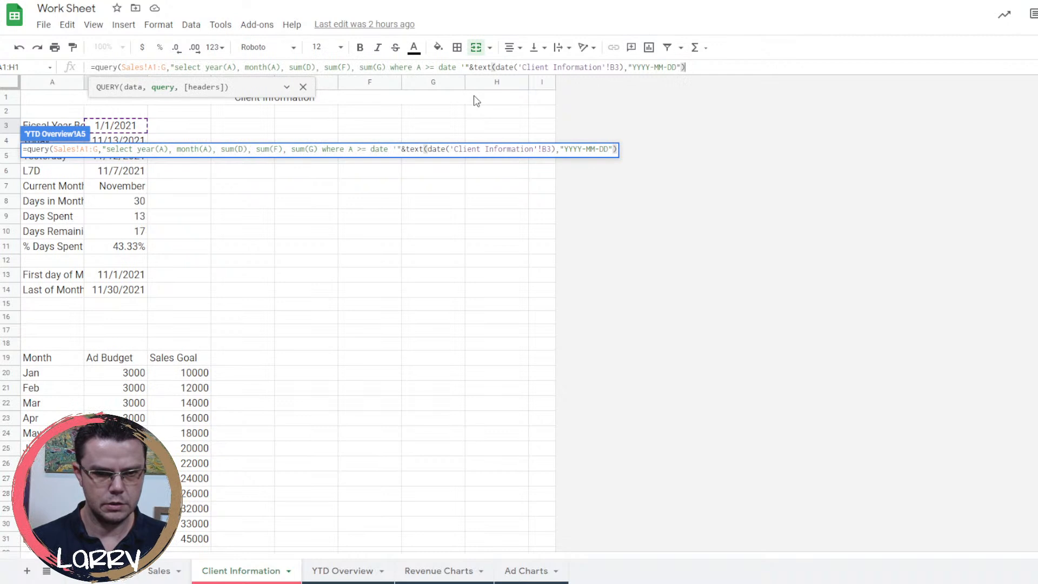
type("&\"\"")
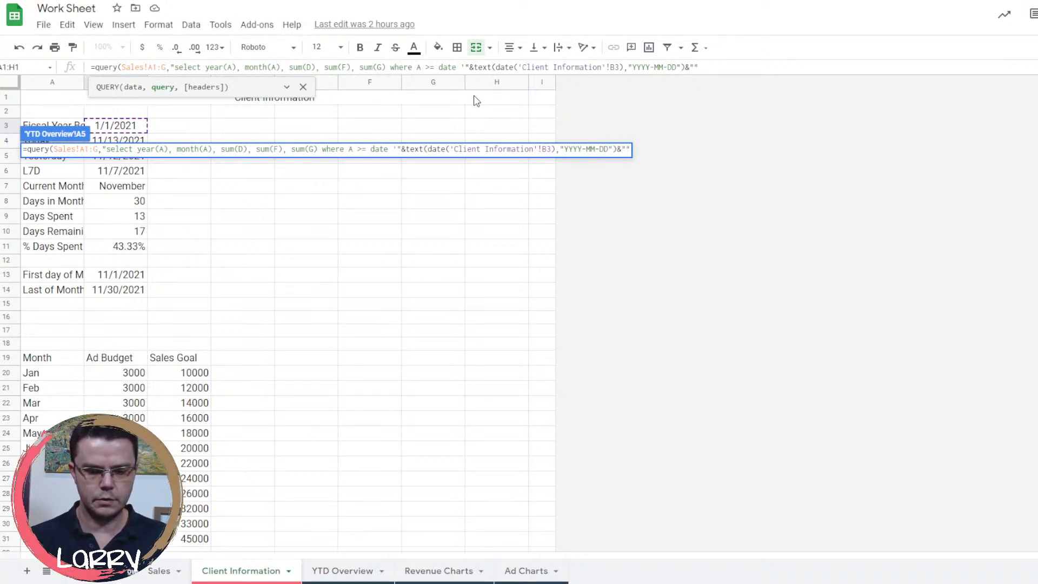
key("BackSpace")
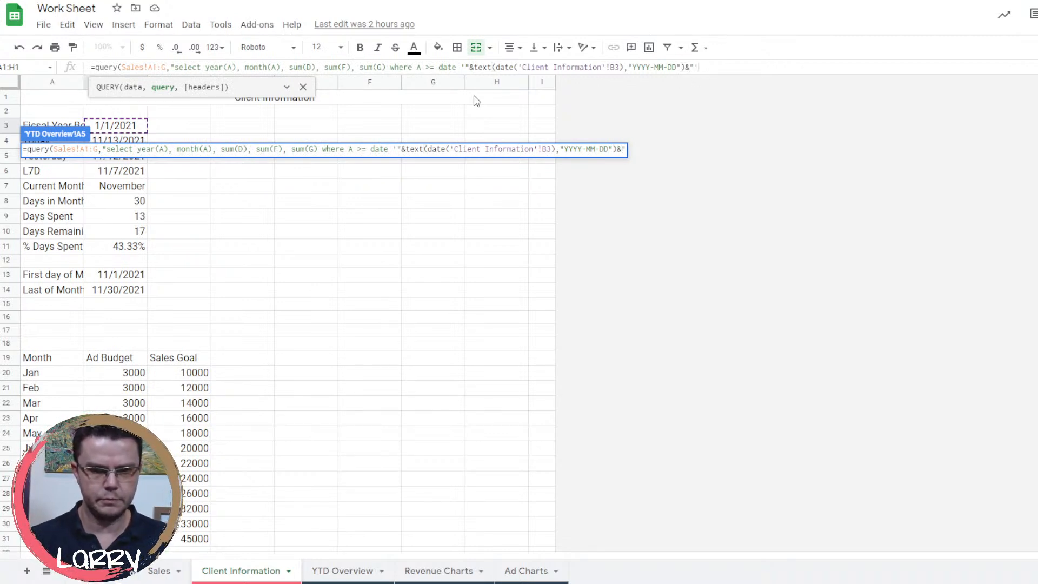
type("'")
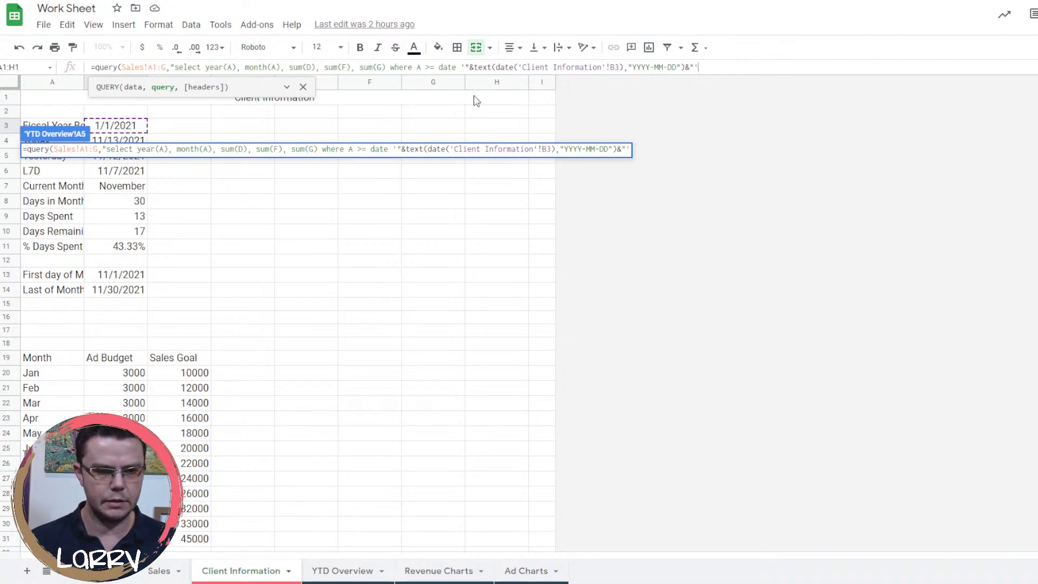
Add "group by year(A), month(A)" to the query string.
type("grou")
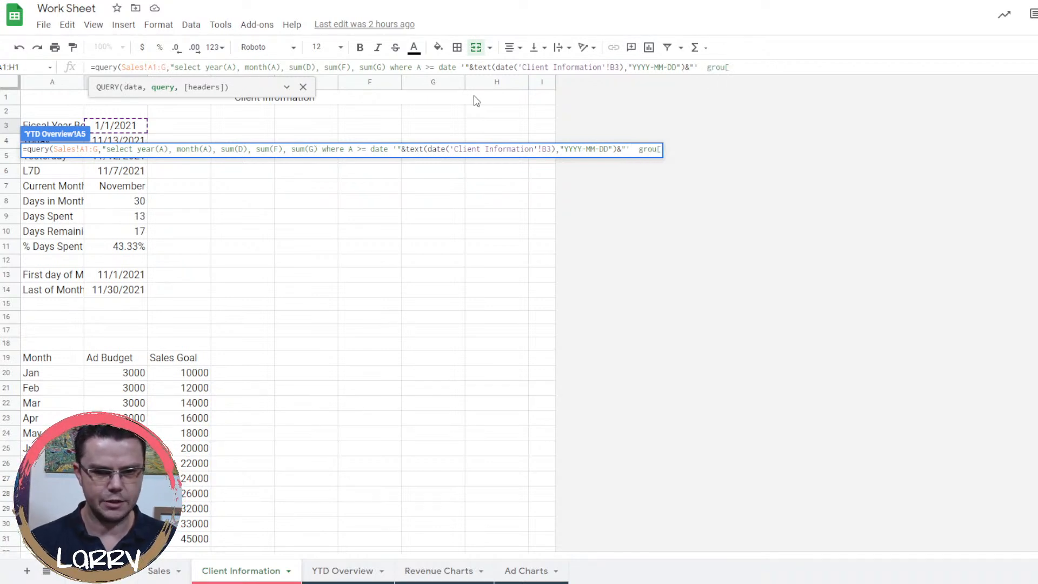
key("BackSpace")
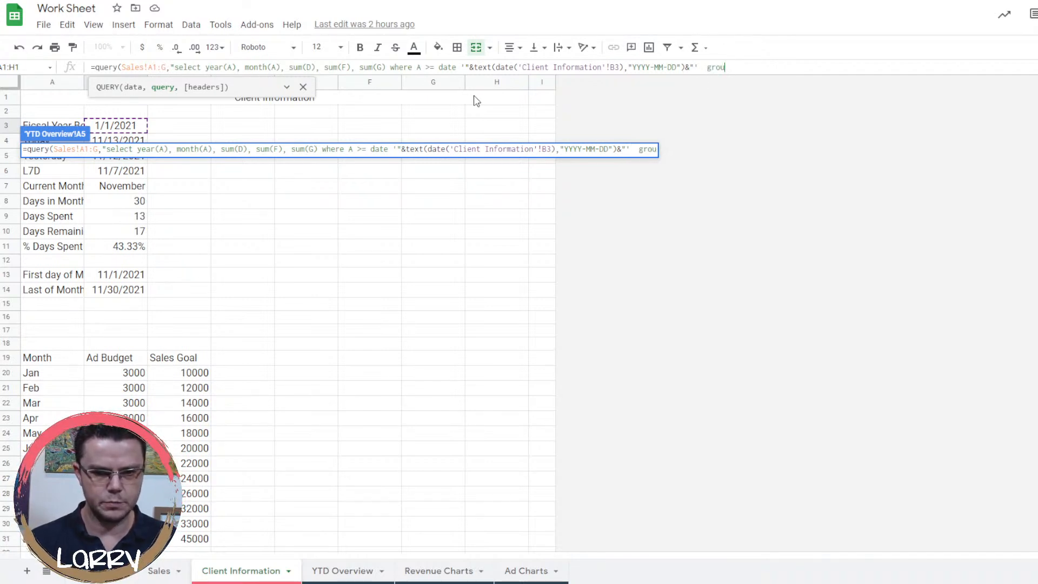
type("p by ")
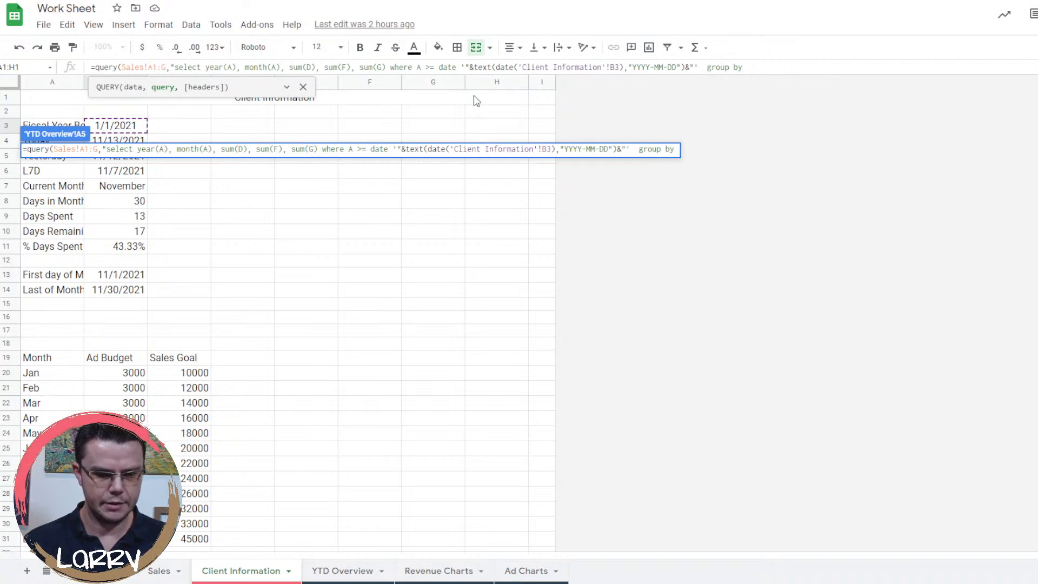
type("year(A)")
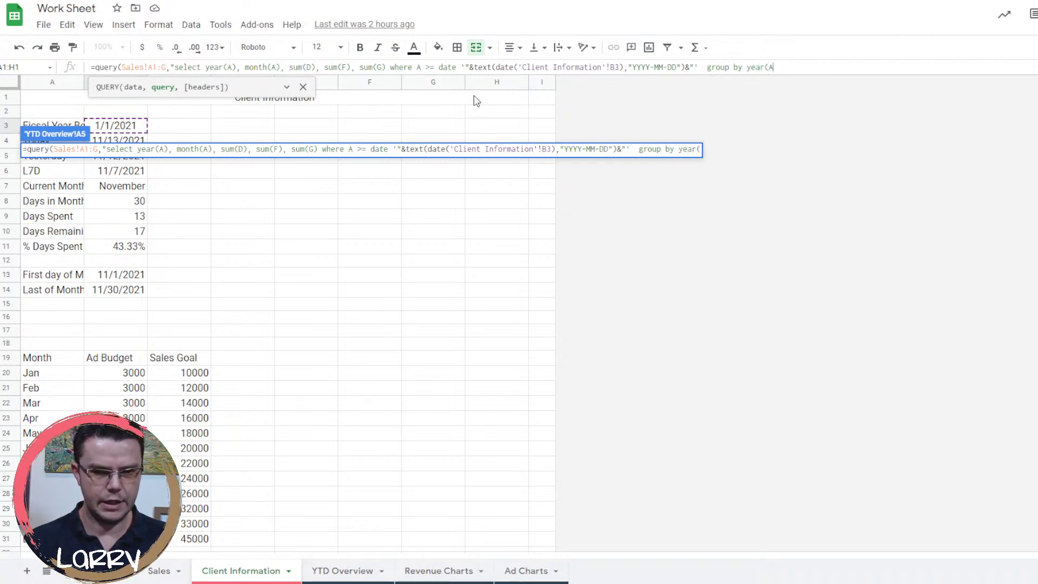
type(", month")
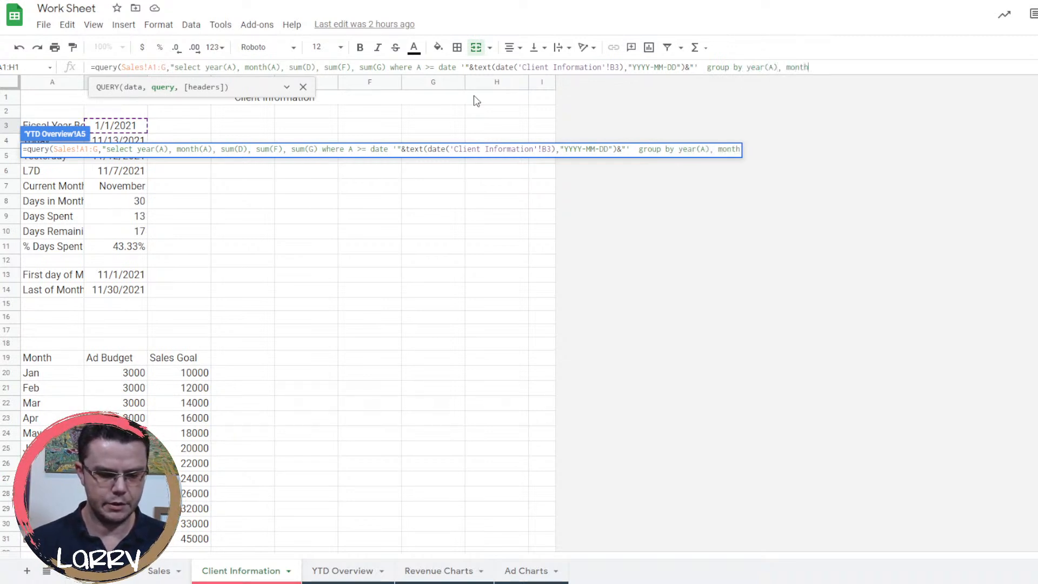
type(")(A")
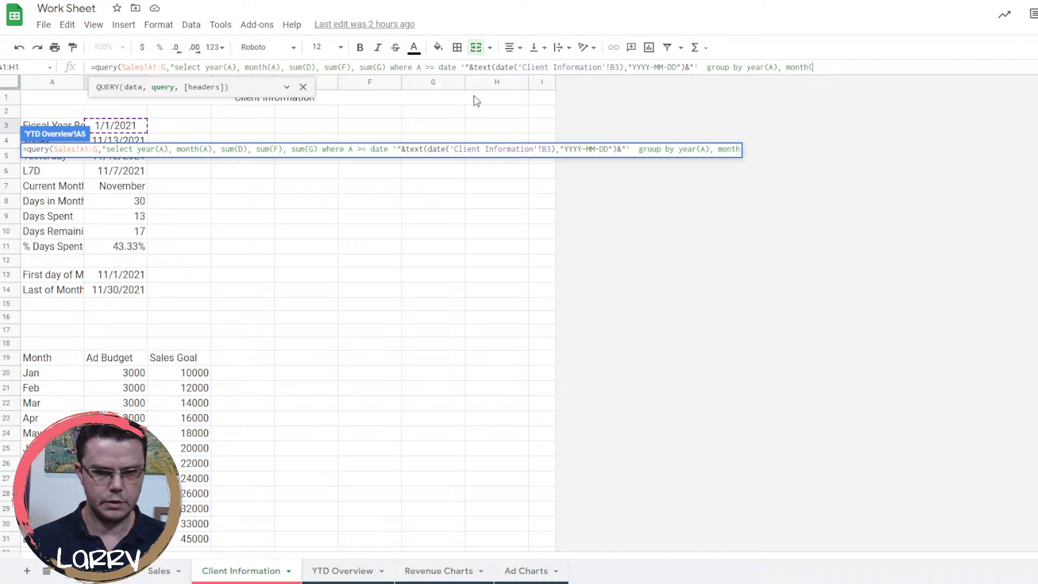
type(",")
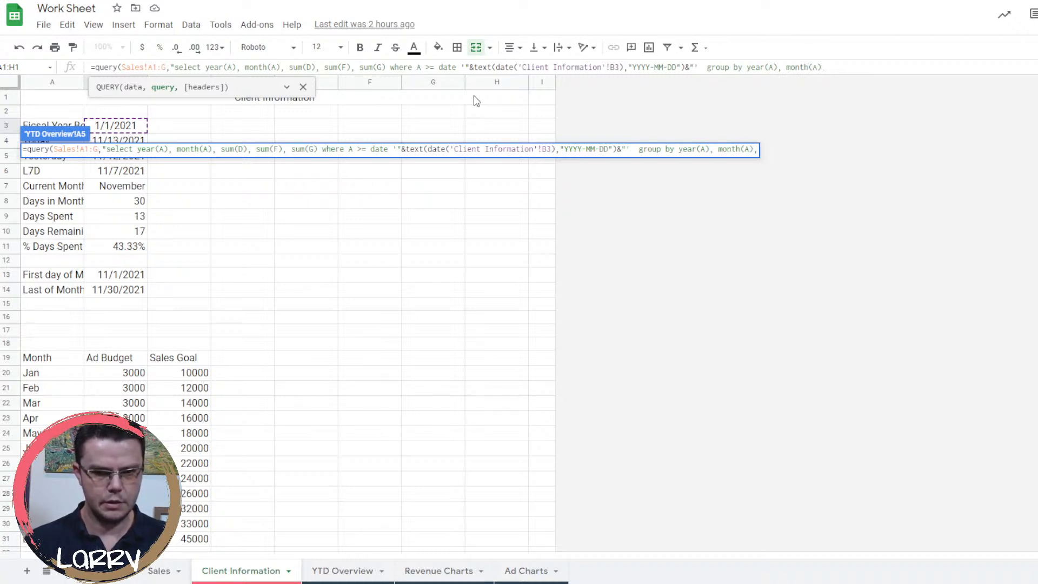
key("BackSpace")
Add a label clause to the query that names year(A) 'Year' and month(A) 'Month'.
type("labe")
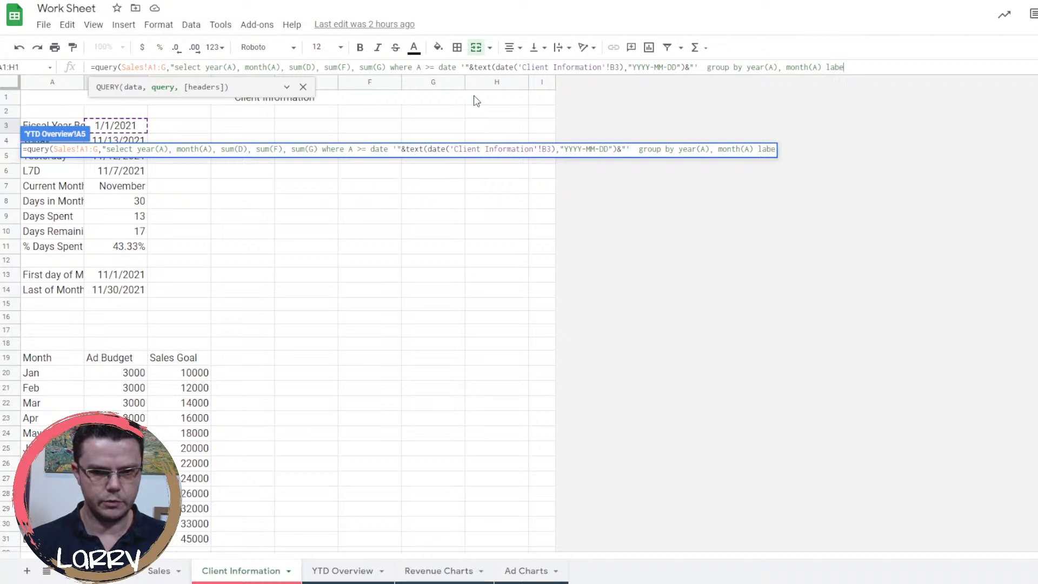
type("l ")
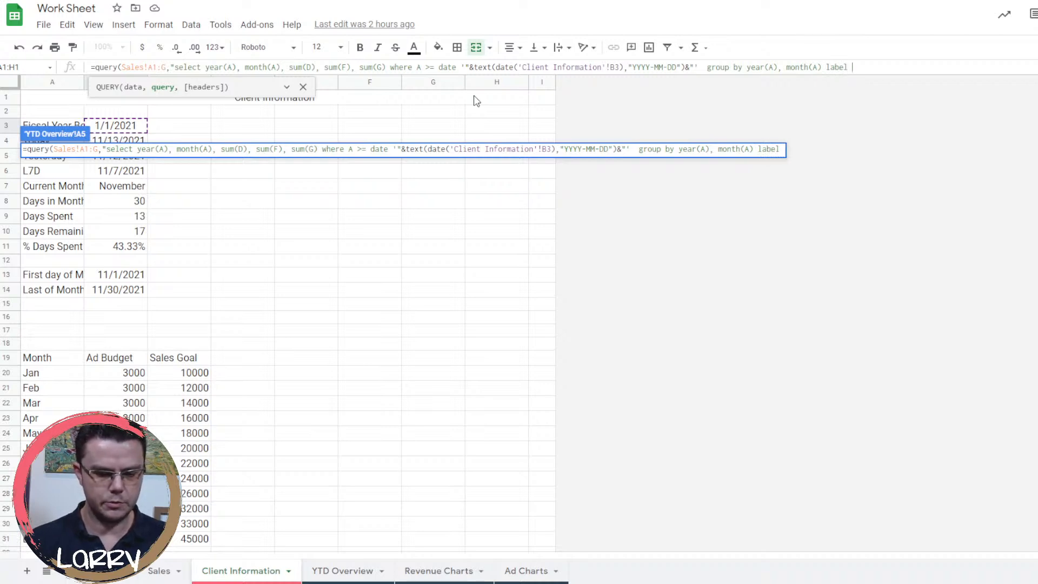
type("year(A)")
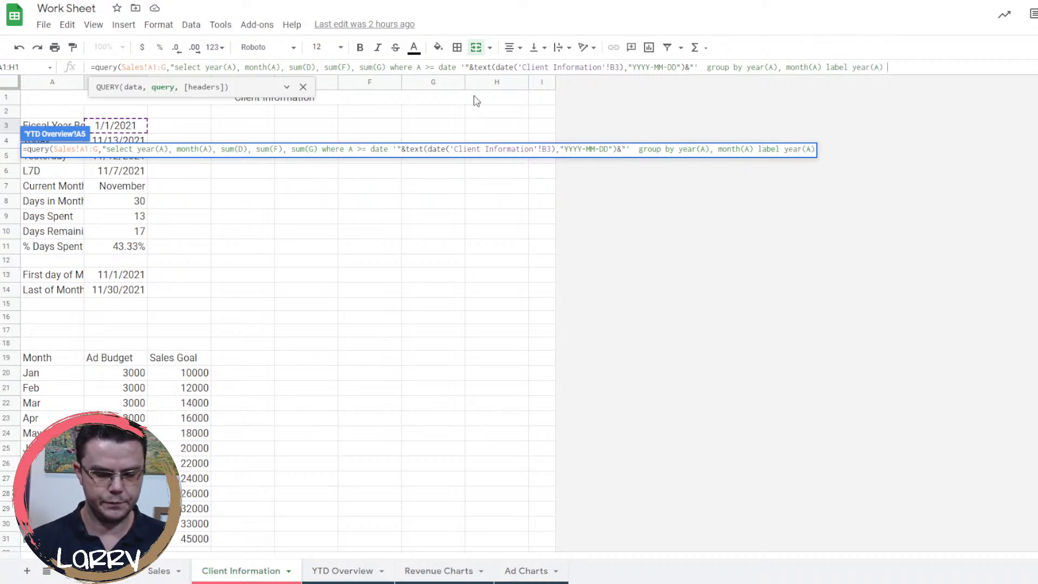
type(" 'Yea")
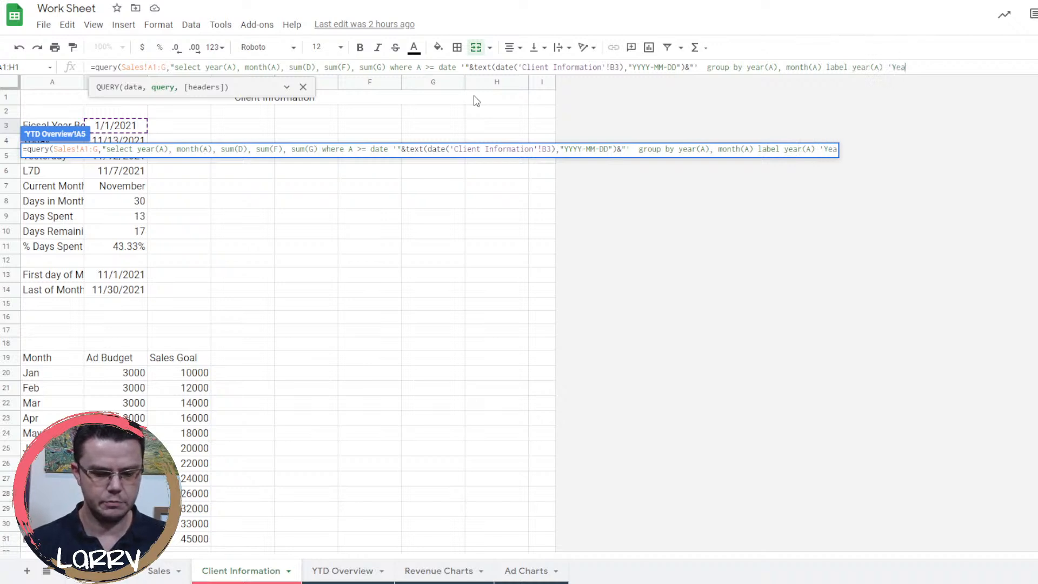
type("r'")
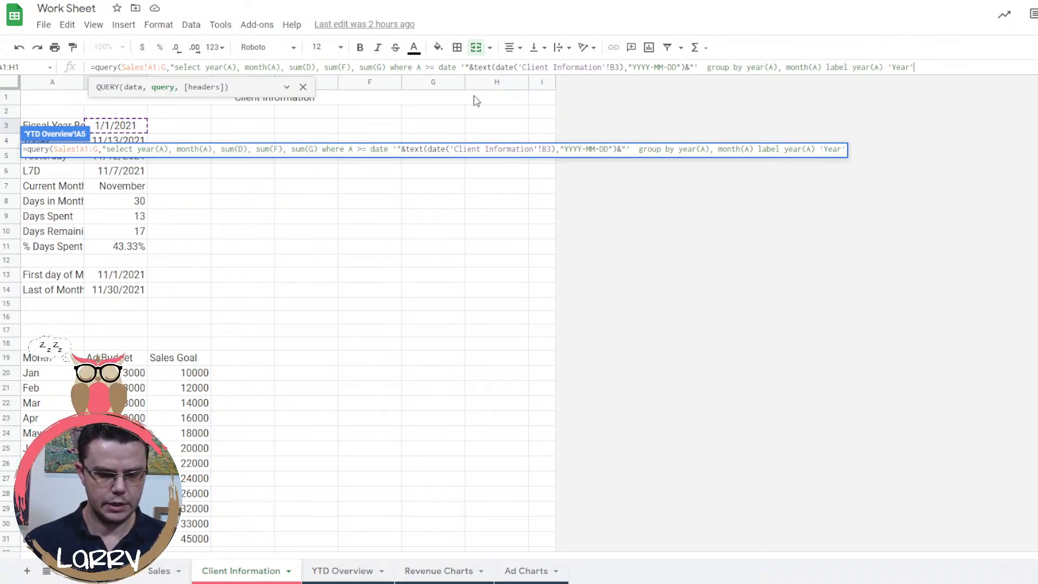
type(", ")
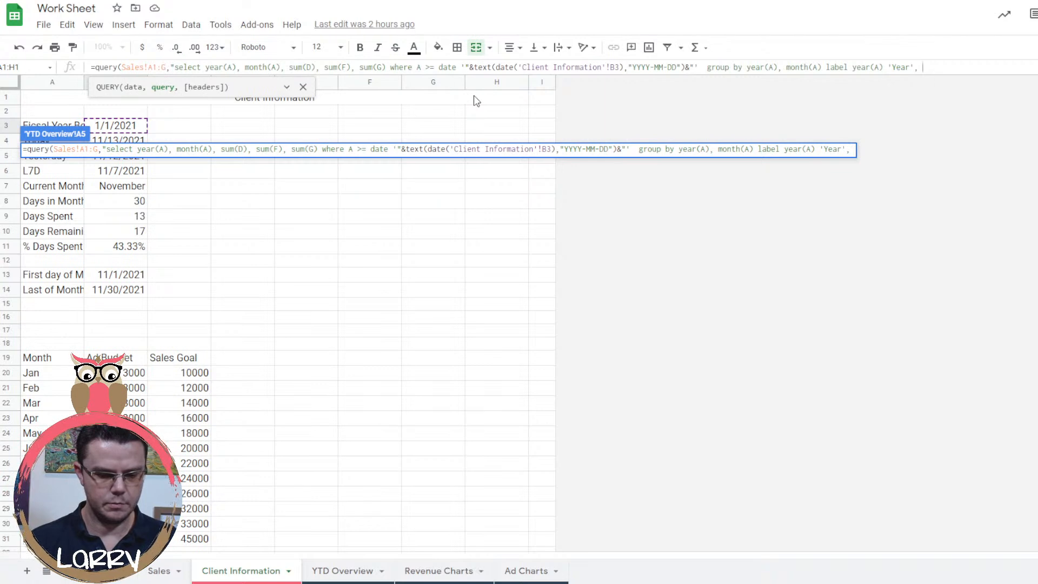
type("month(A")
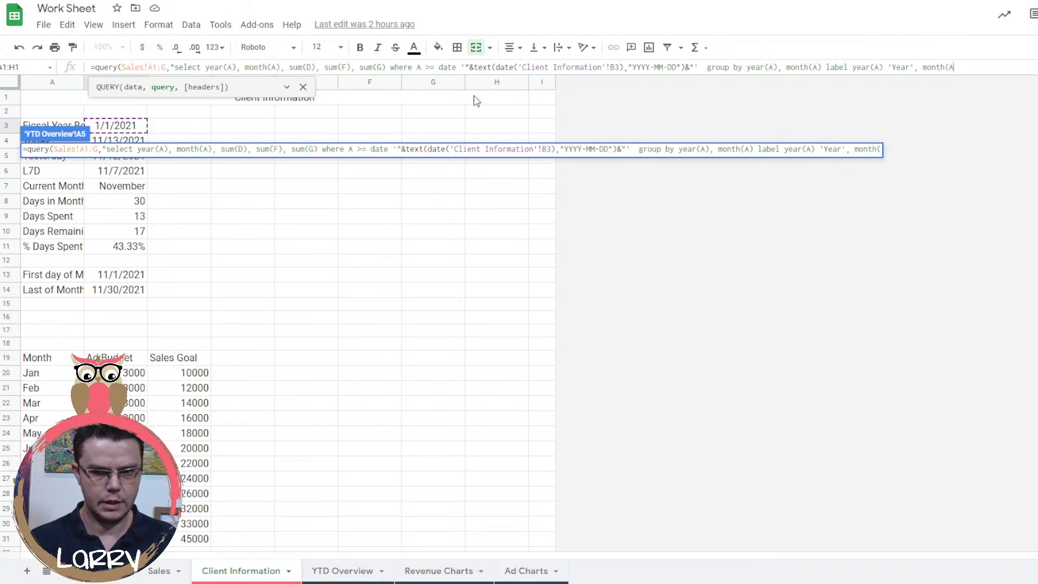
type(") 'Mon")
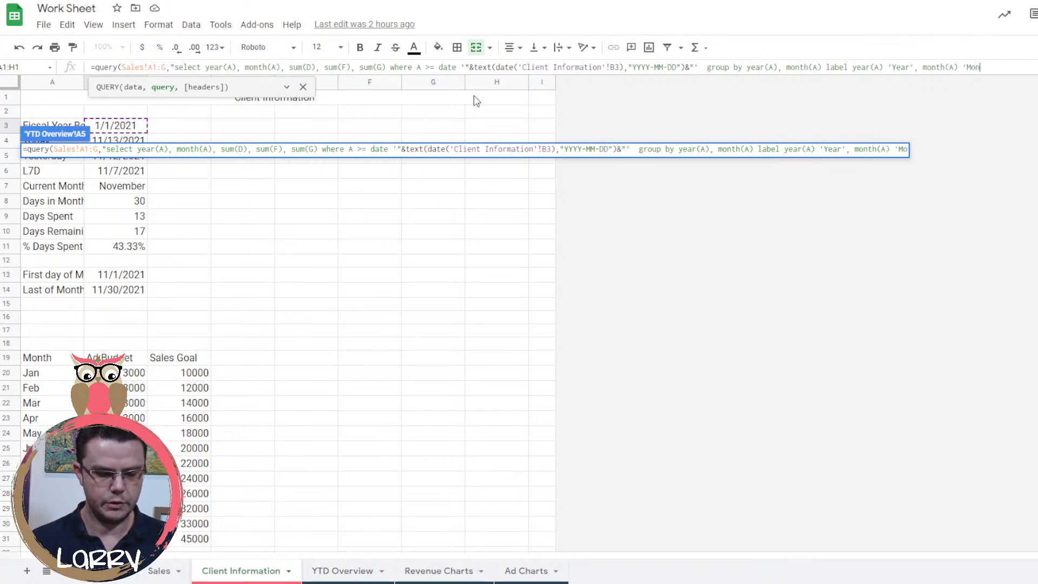
type("th', ")
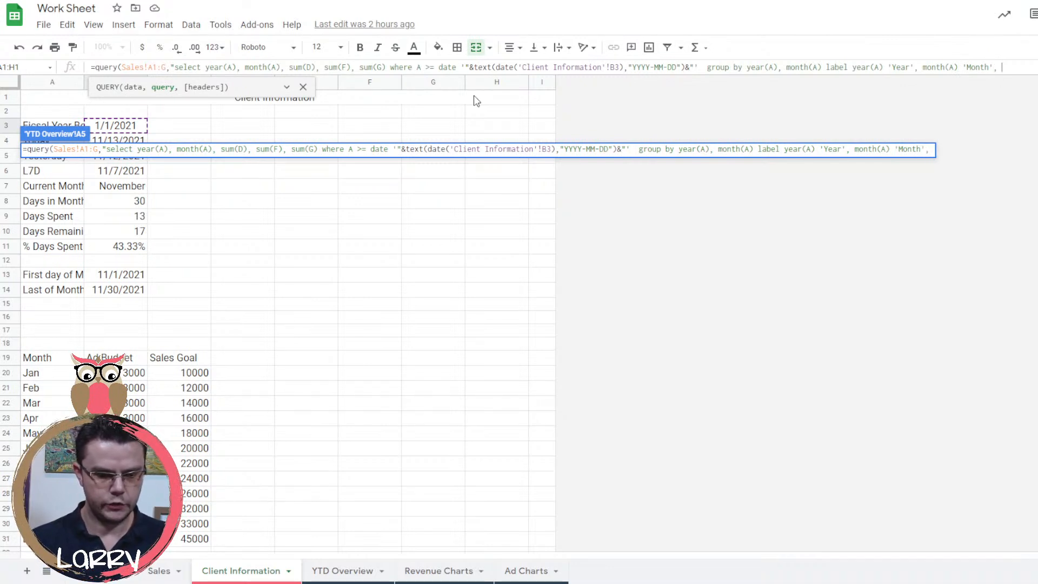
Extend the label clause with sum(D) 'Sessions', sum(F) 'Total Units Sold' and sum(G) 'Total Sales'.
type("sum)")
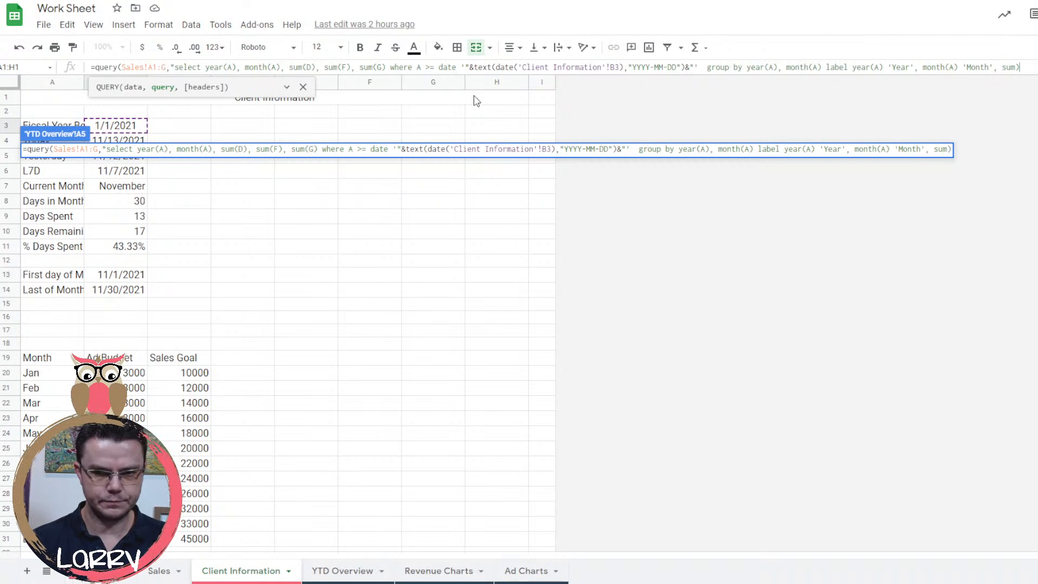
type("D")
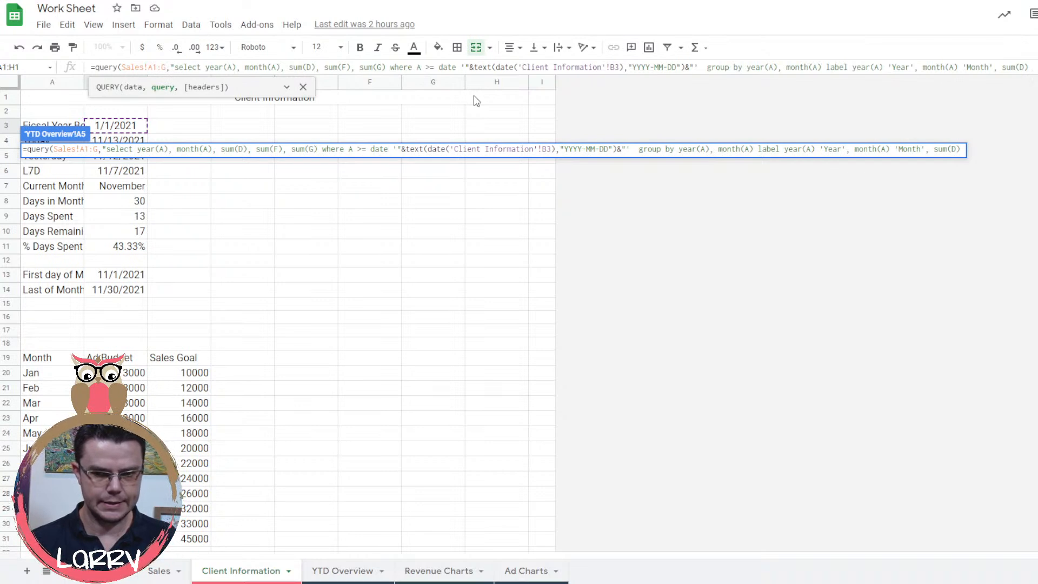
type(" 'Ses")
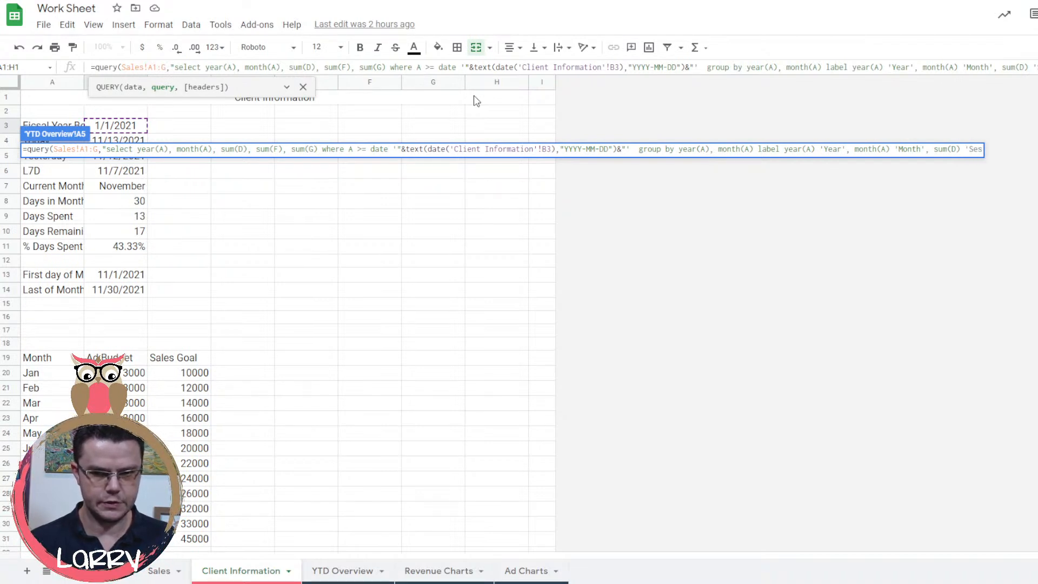
type("sions', ")
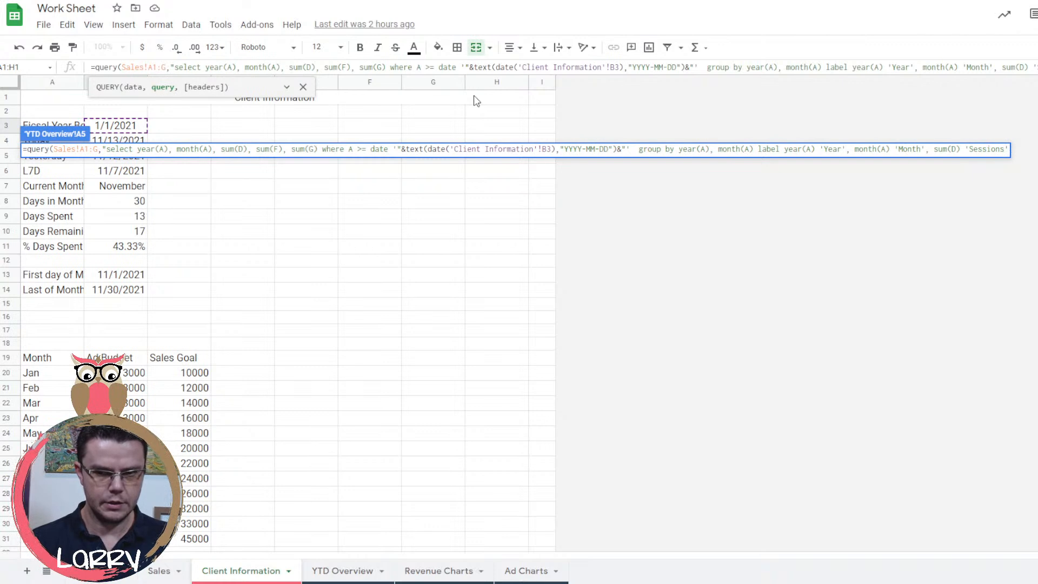
type("sum(F")
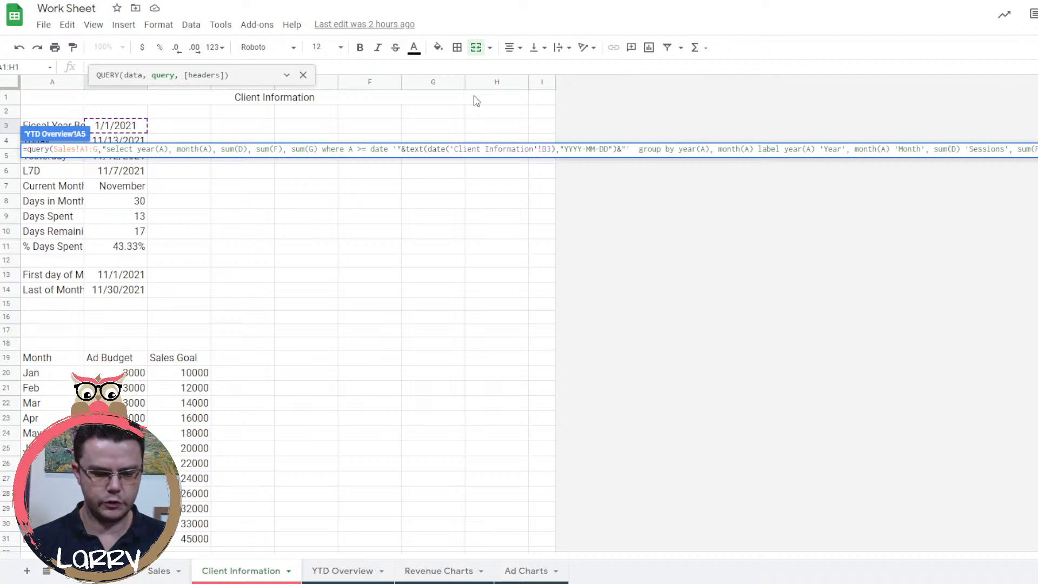
type("sum(G)")
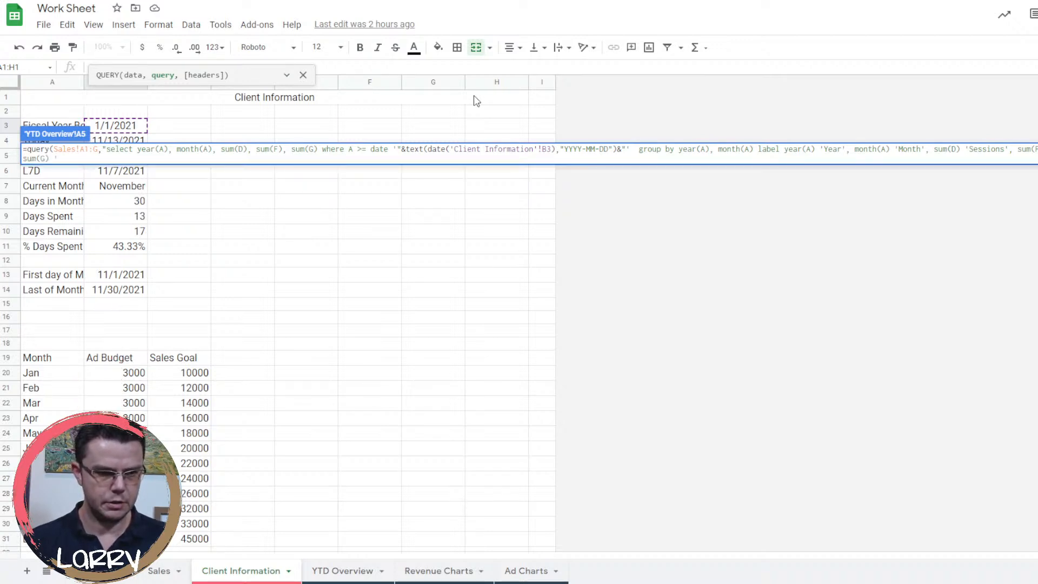
type(" '")
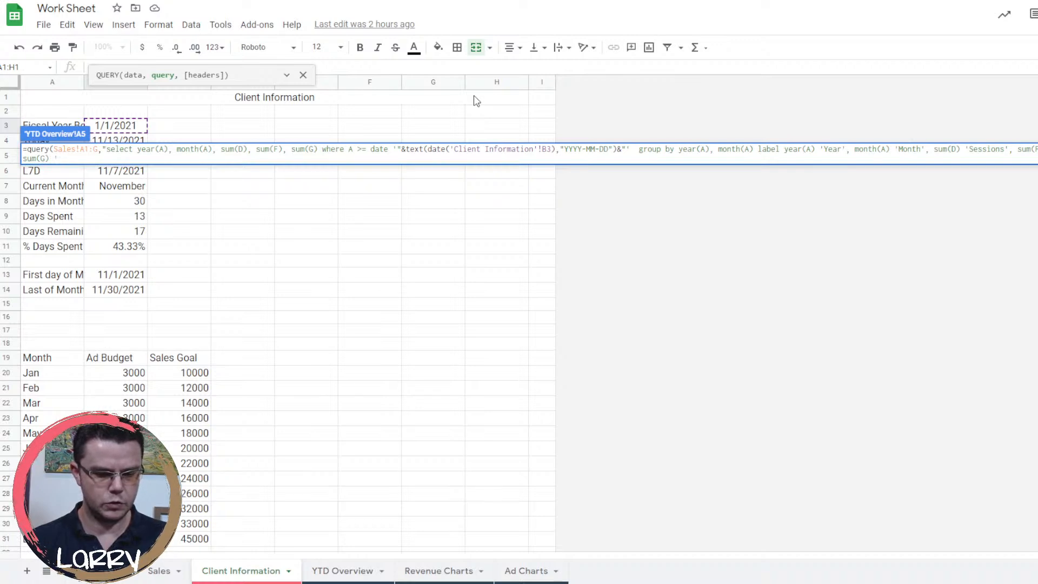
type("Total Sales")
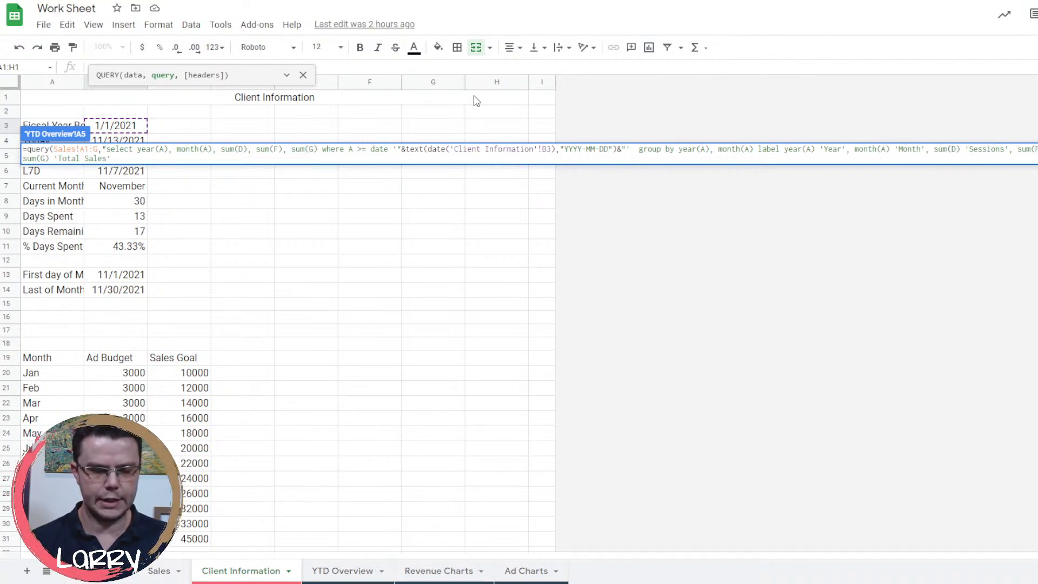
Change month(A) to month(A)+1 in the select, group by and label clauses of the query.
left_click(215, 148)
type("+1")
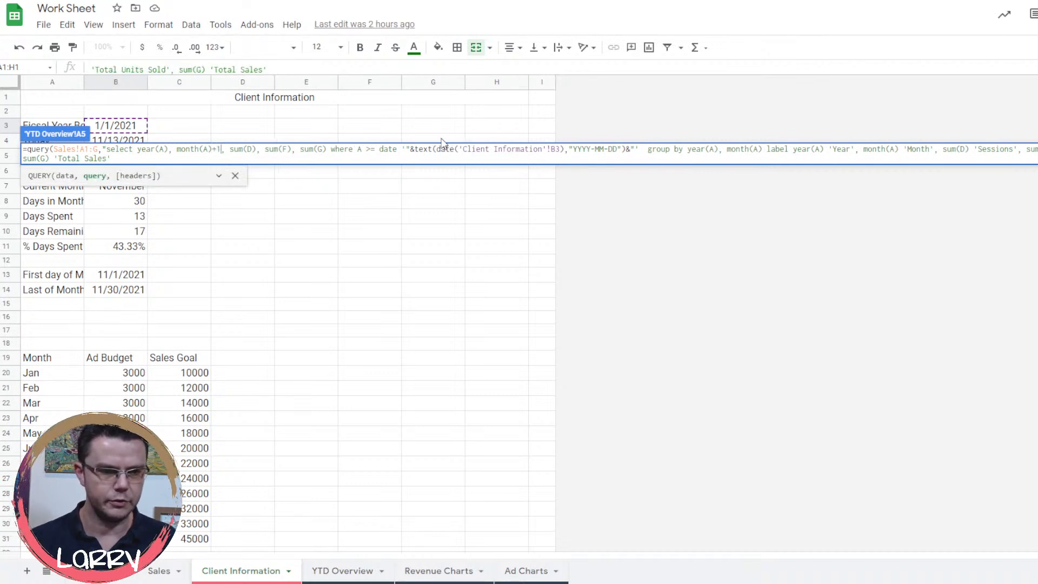
left_click(764, 149)
type("+")
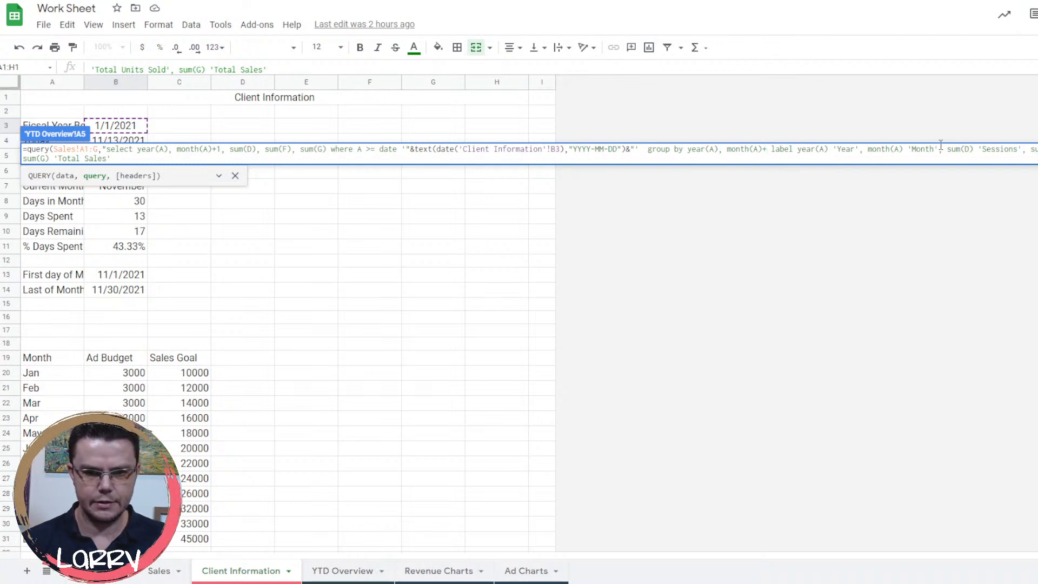
type("1")
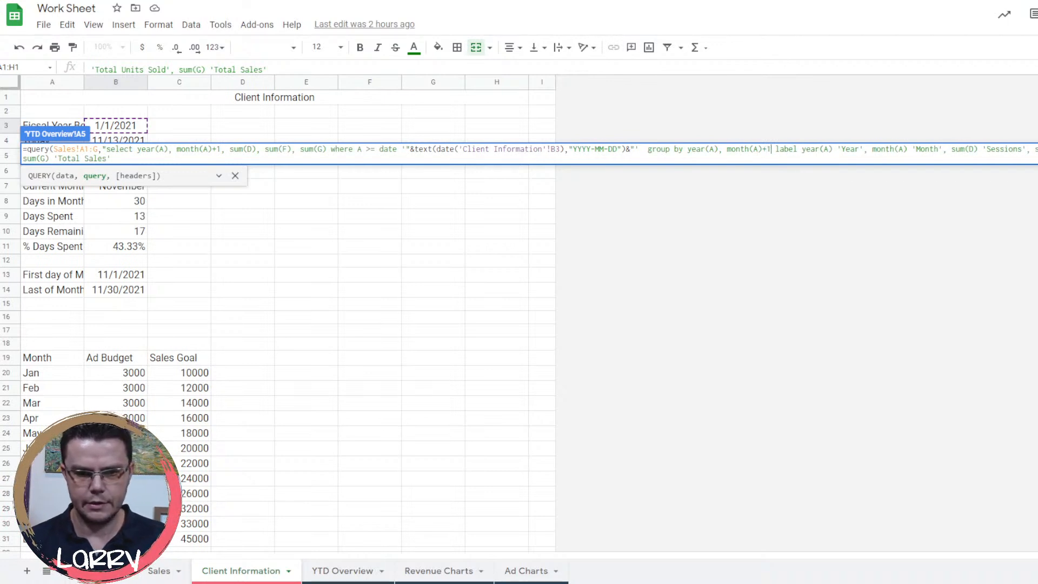
left_click(909, 149)
type("+1")
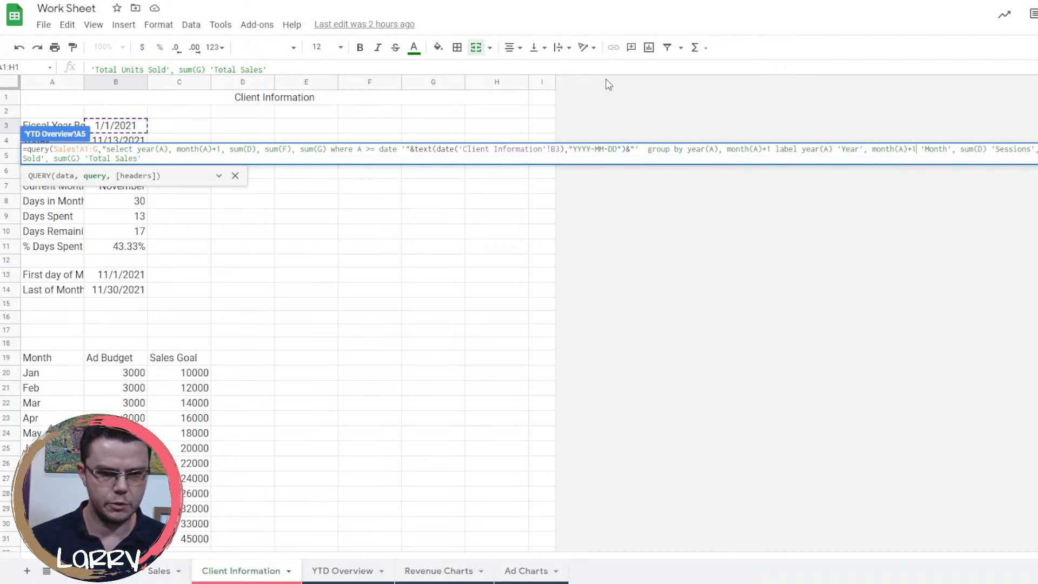
Close the query string after 'Total Sales', set the headers argument to -1 and enter the completed formula in YTD Overview cell A5.
left_click(172, 158)
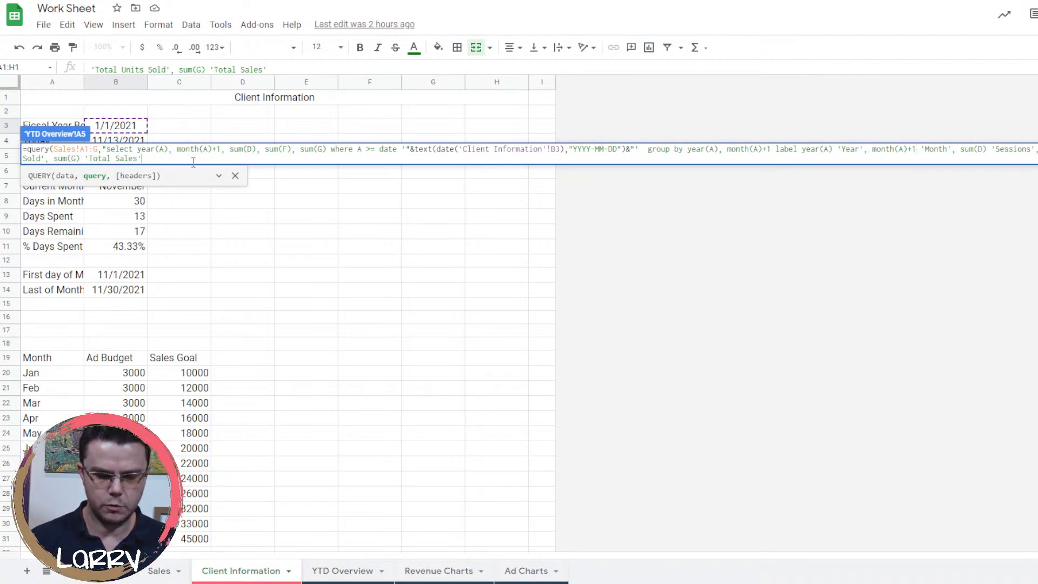
type(",1")
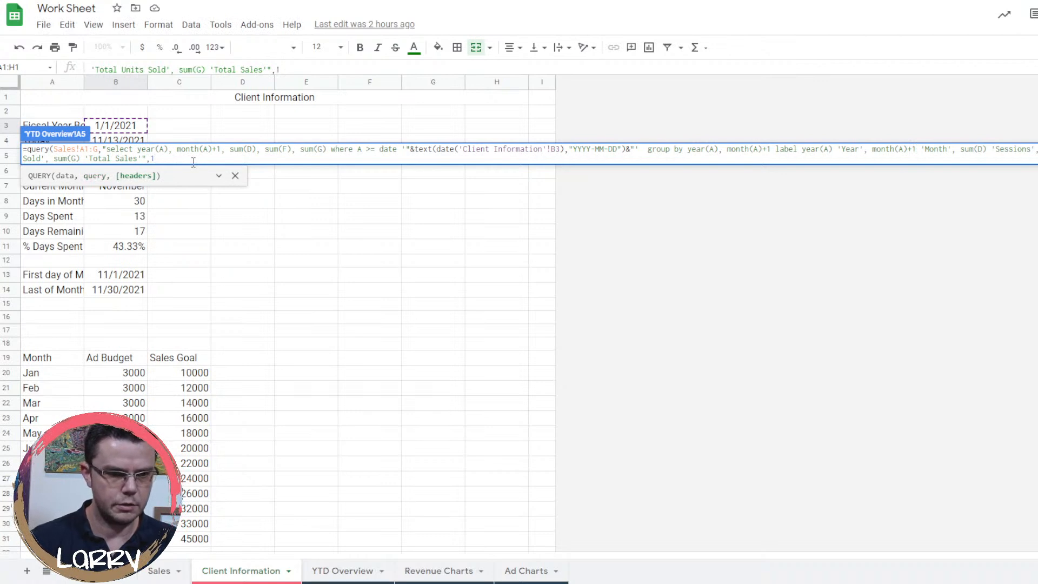
key("BackSpace")
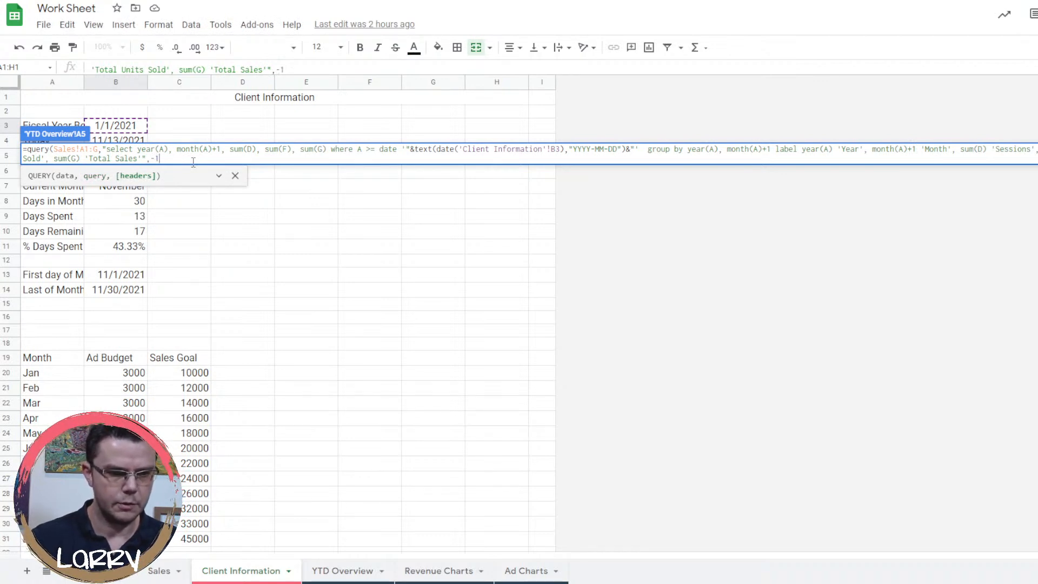
type(")")
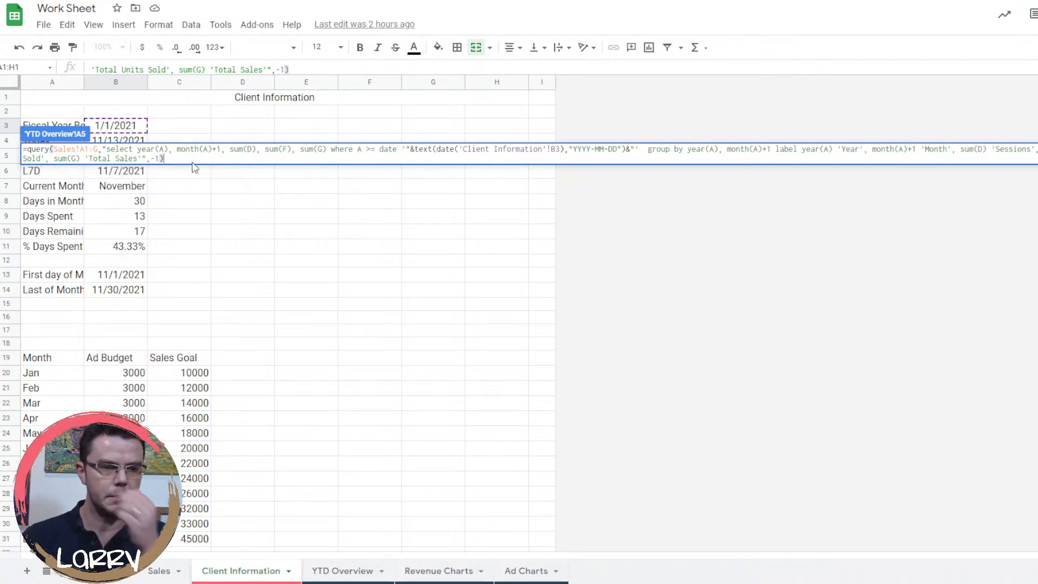
key("Return")
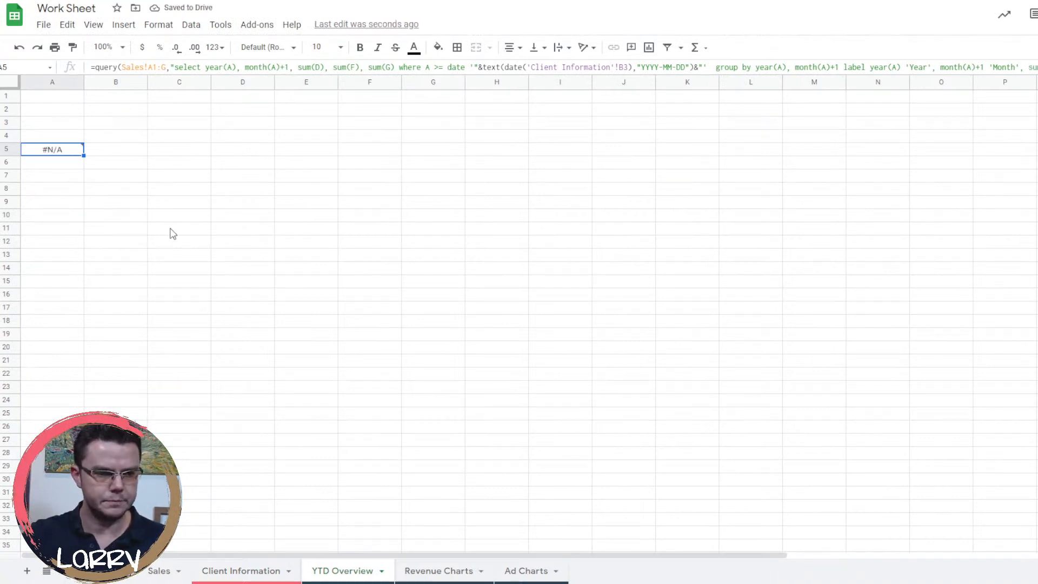
Check the error in cell A5 and replace the date function around 'Client Information'!B3 with DATEVALUE in the query formula.
mouse_move(61, 155)
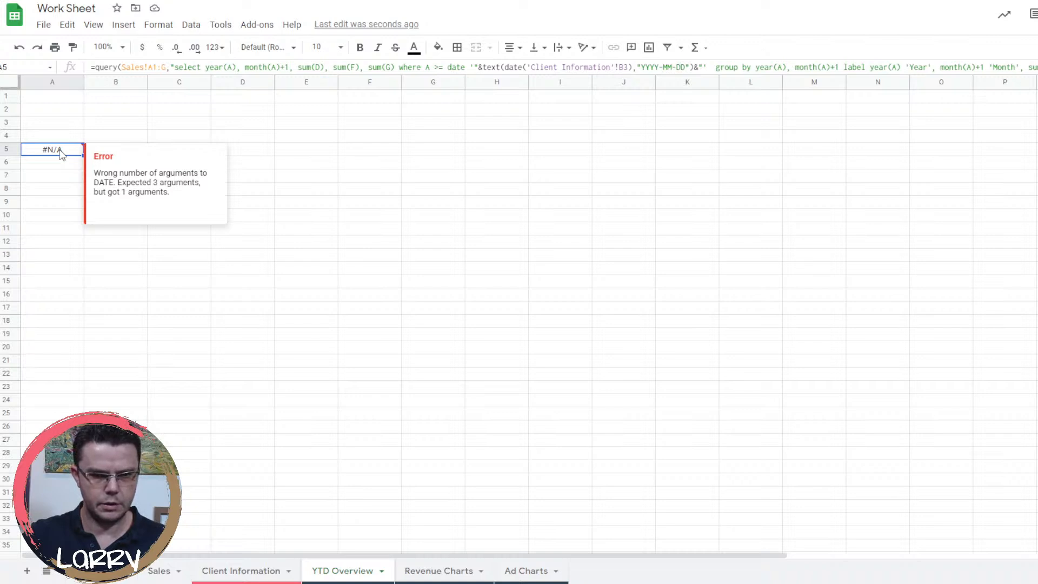
left_click(515, 67)
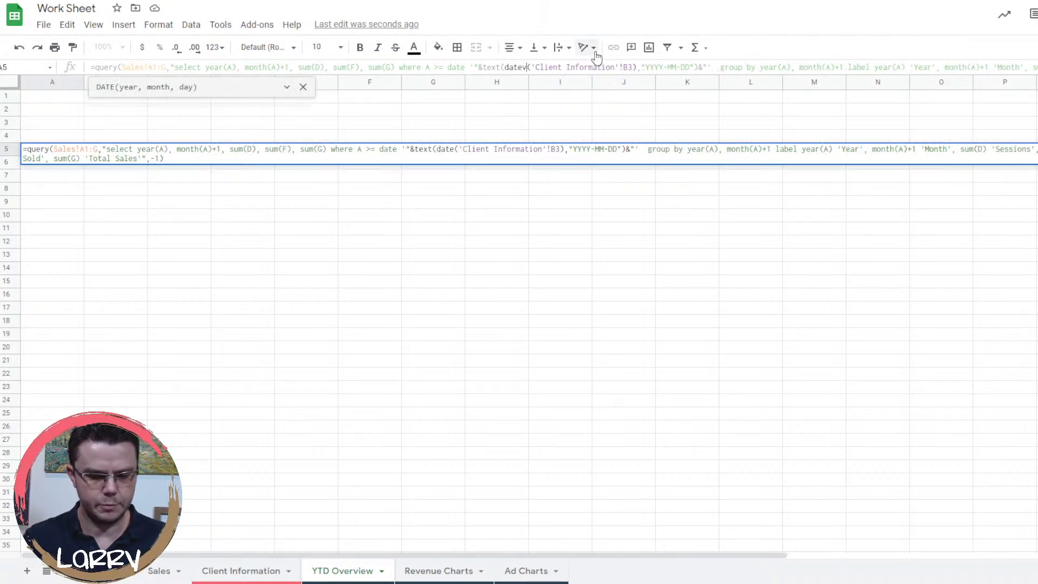
type("value")
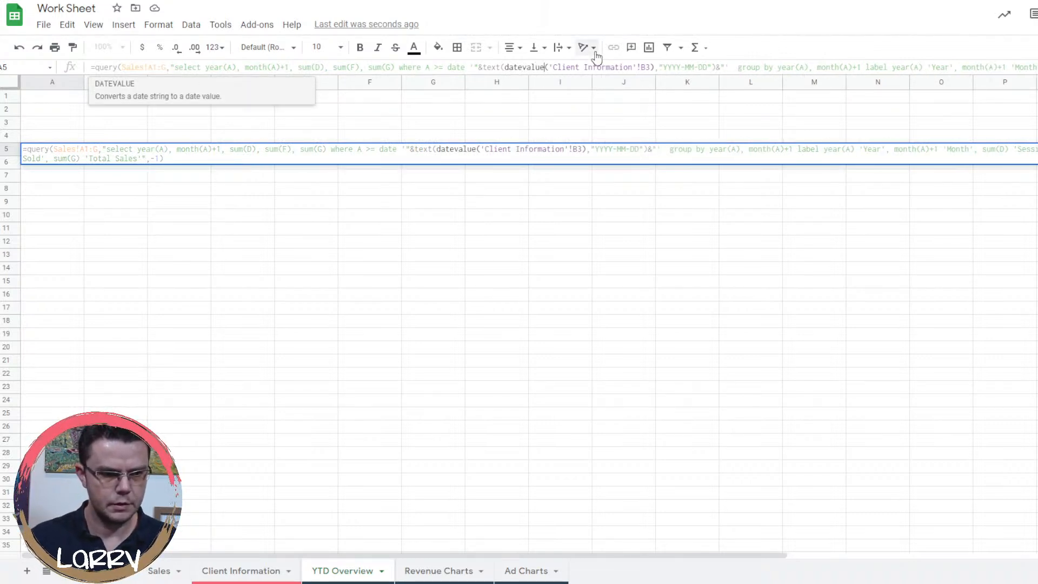
key("Tab")
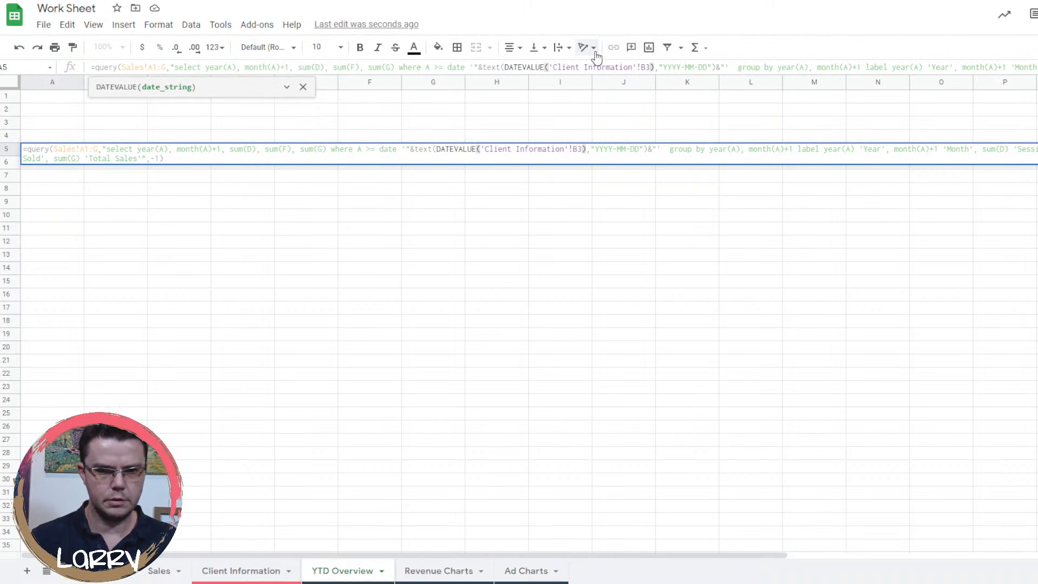
key("Return")
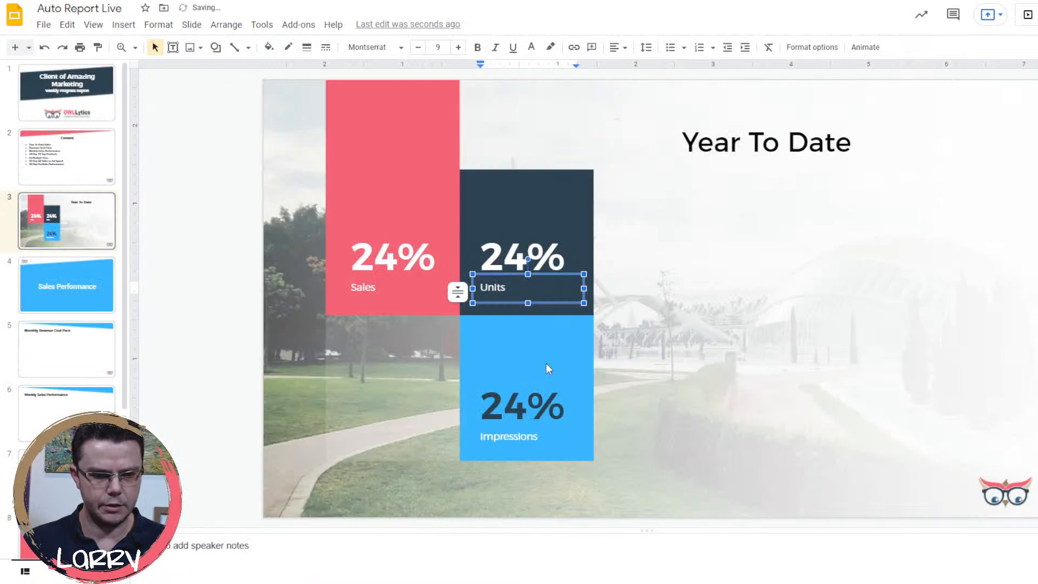
In the Auto Report Live presentation in Google Slides, change the Impressions label on the Year To Date slide to Sessions.
left_click(494, 438)
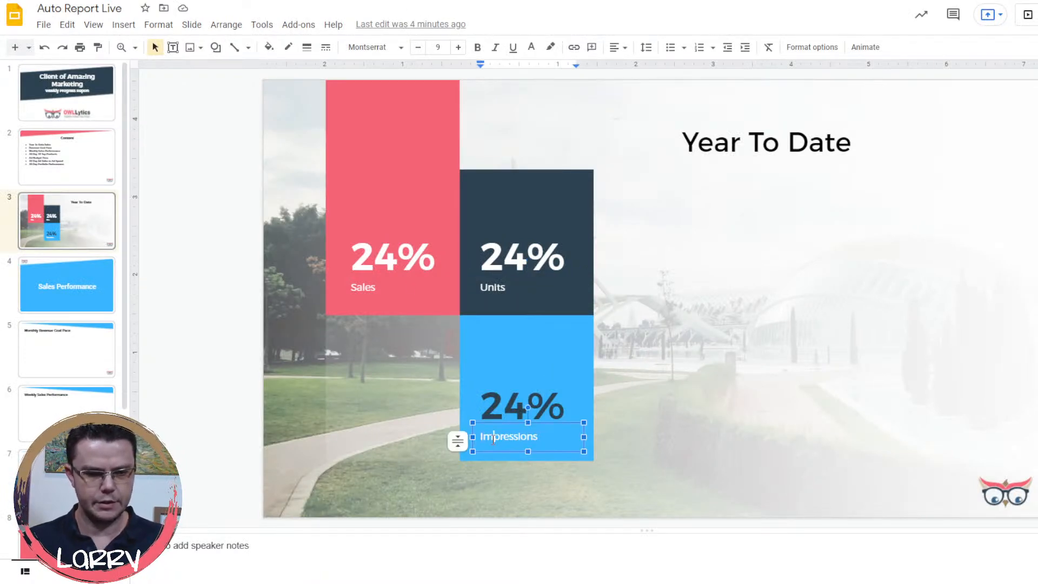
double_click(511, 437)
type("Sessions")
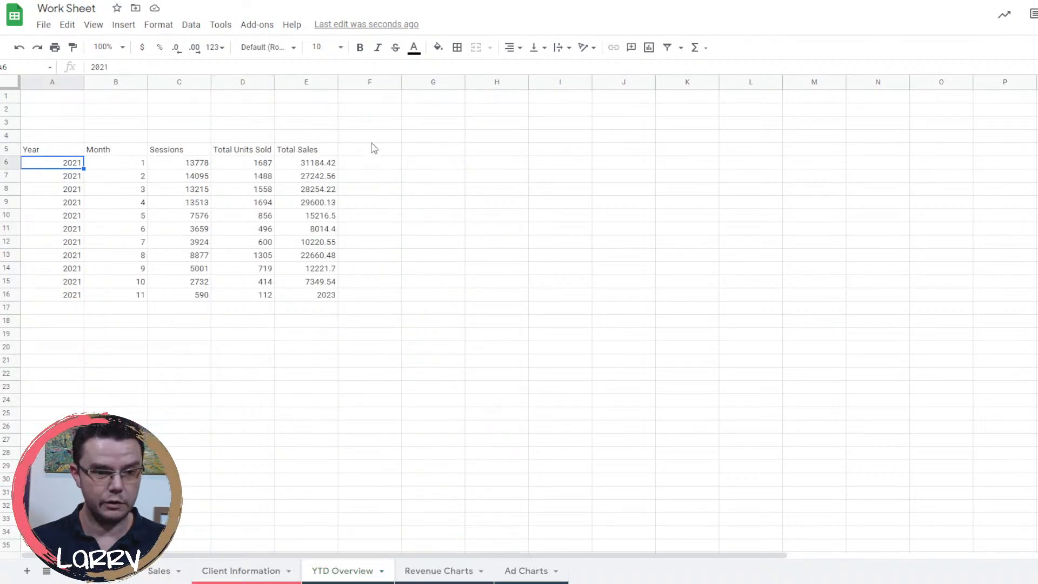
left_click(372, 150)
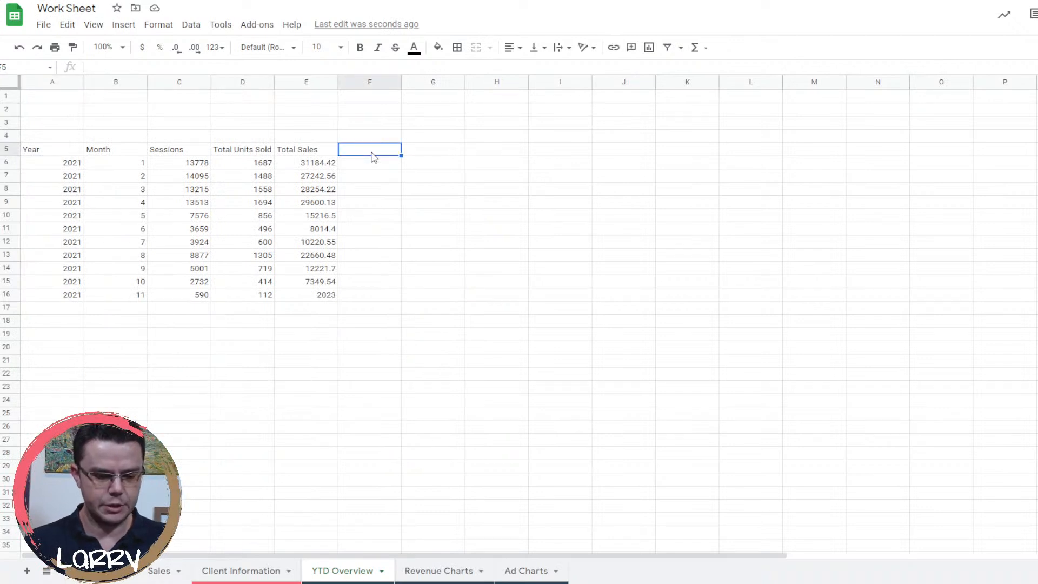
type("Year")
key("BackSpace")
key("BackSpace")
key("BackSpace")
key("BackSpace")
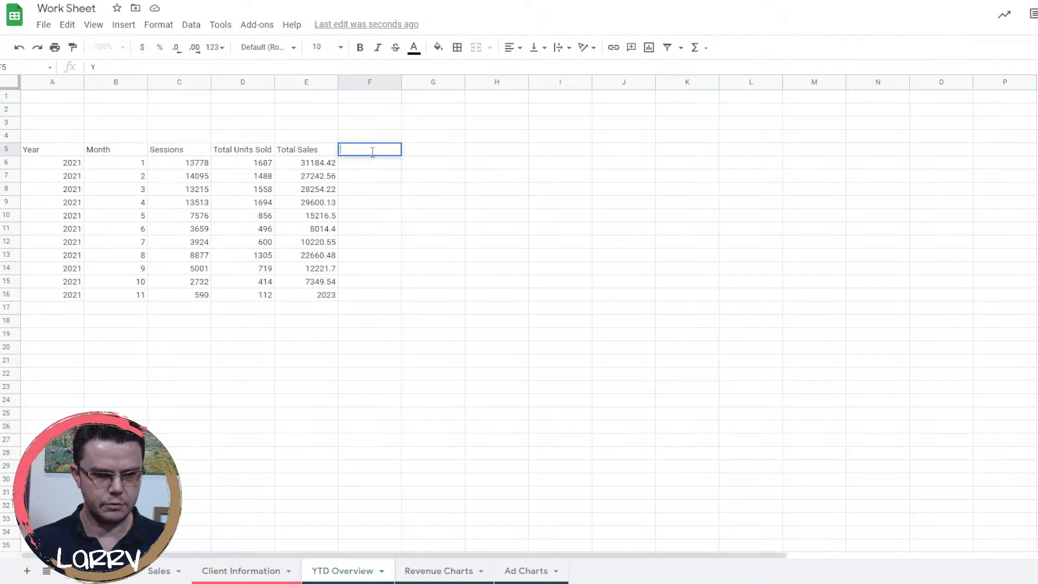
Enter the column header Date in cell F5 and start a formula in F6.
type("Date")
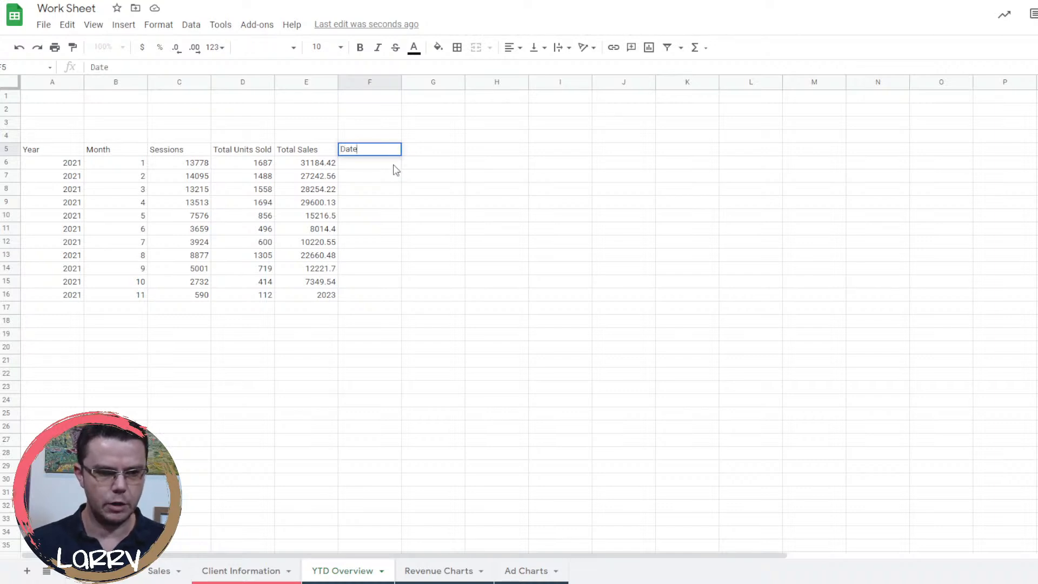
key("Return")
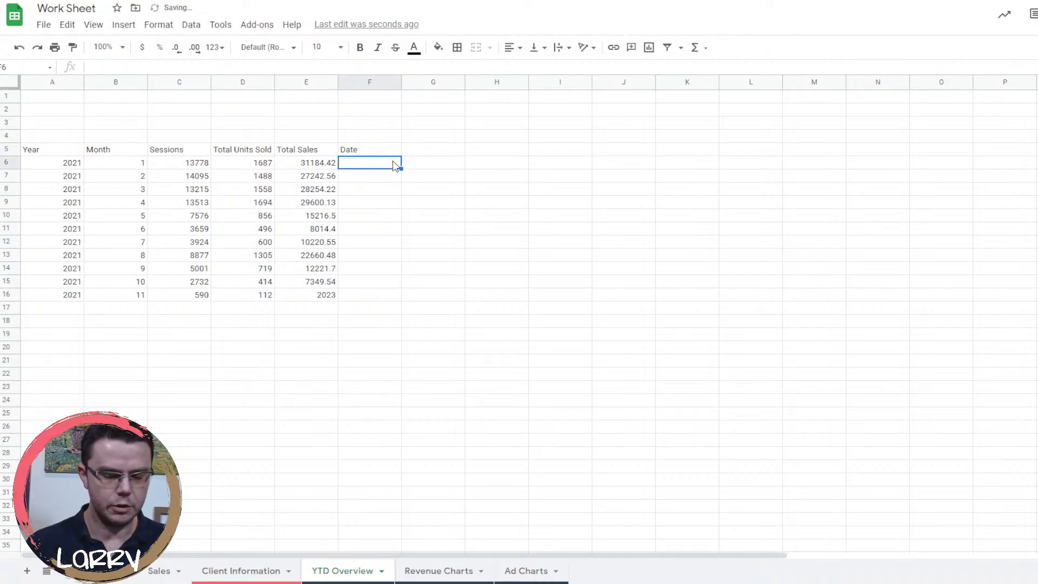
type("=")
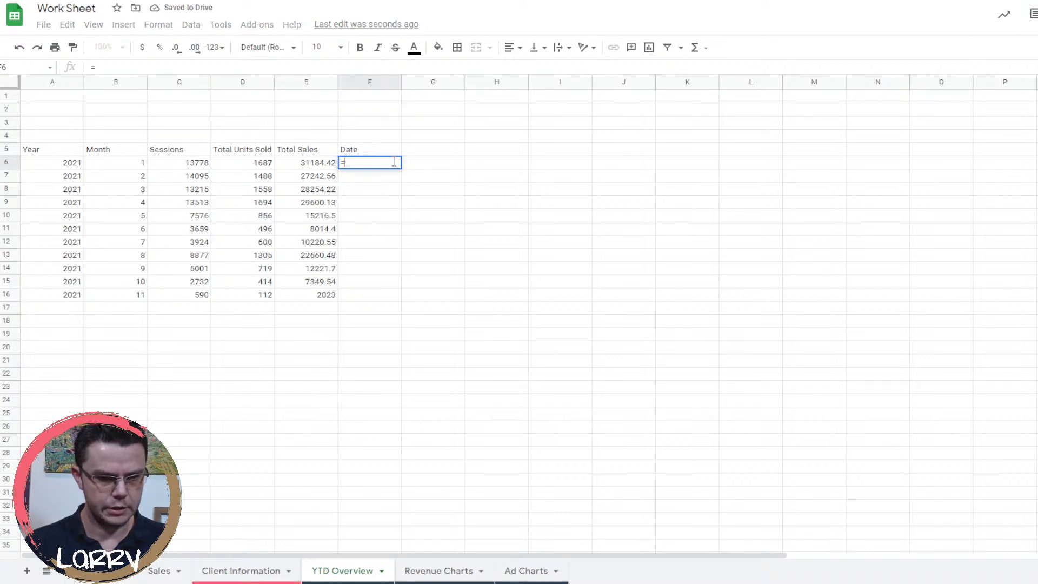
type("conca")
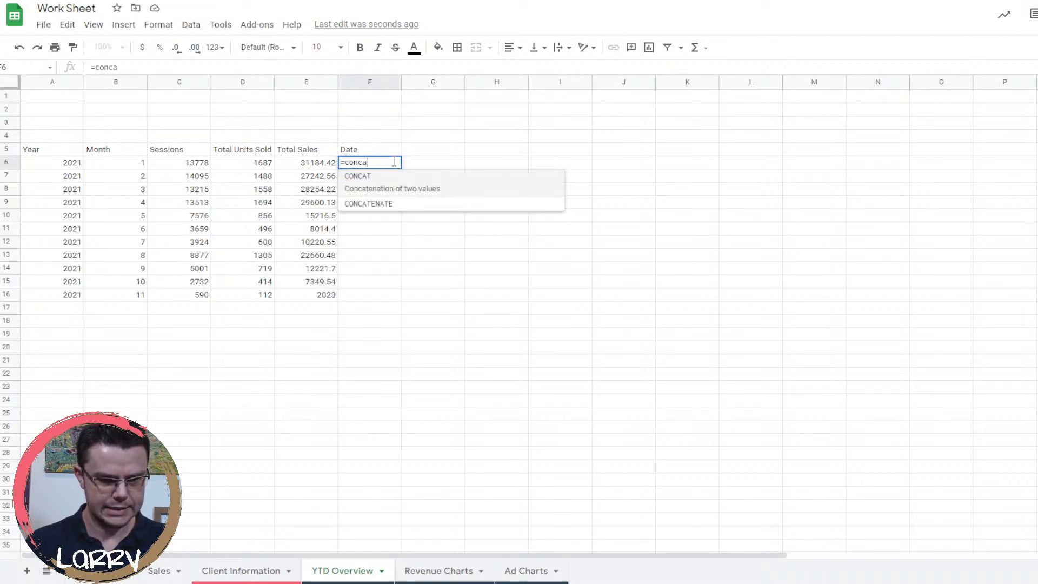
key("Down")
key("Tab")
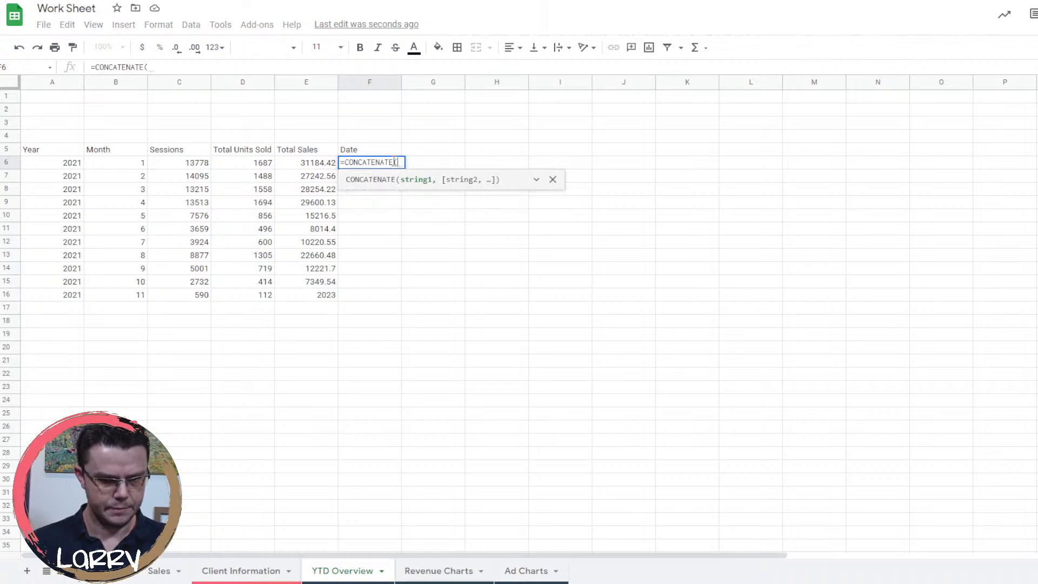
left_click(61, 165)
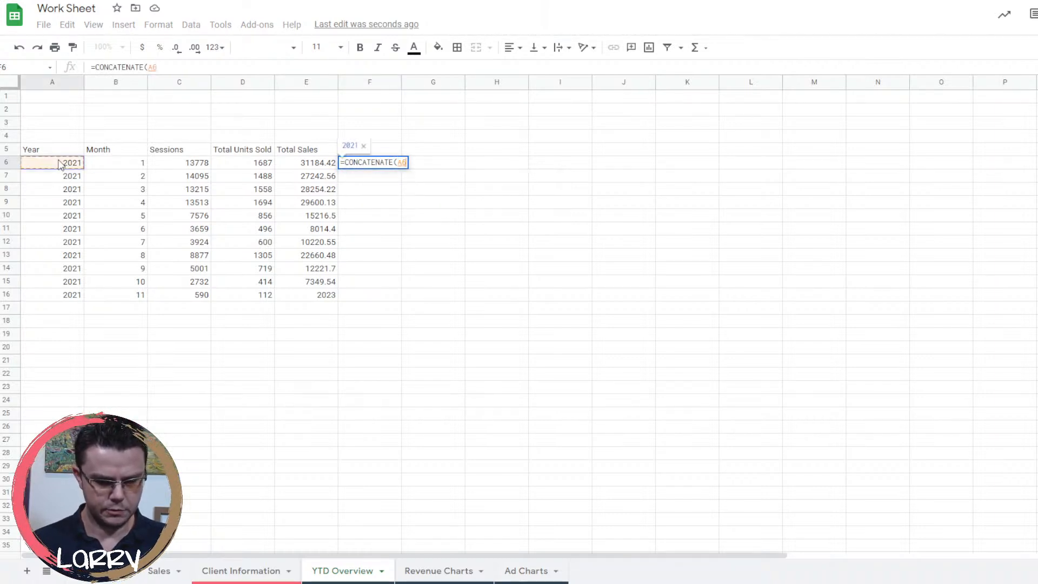
key("BackSpace")
key("BackSpace")
key("BackSpace")
key("BackSpace")
key("BackSpace")
key("BackSpace")
key("BackSpace")
key("BackSpace")
key("BackSpace")
key("BackSpace")
key("BackSpace")
key("BackSpace")
key("BackSpace")
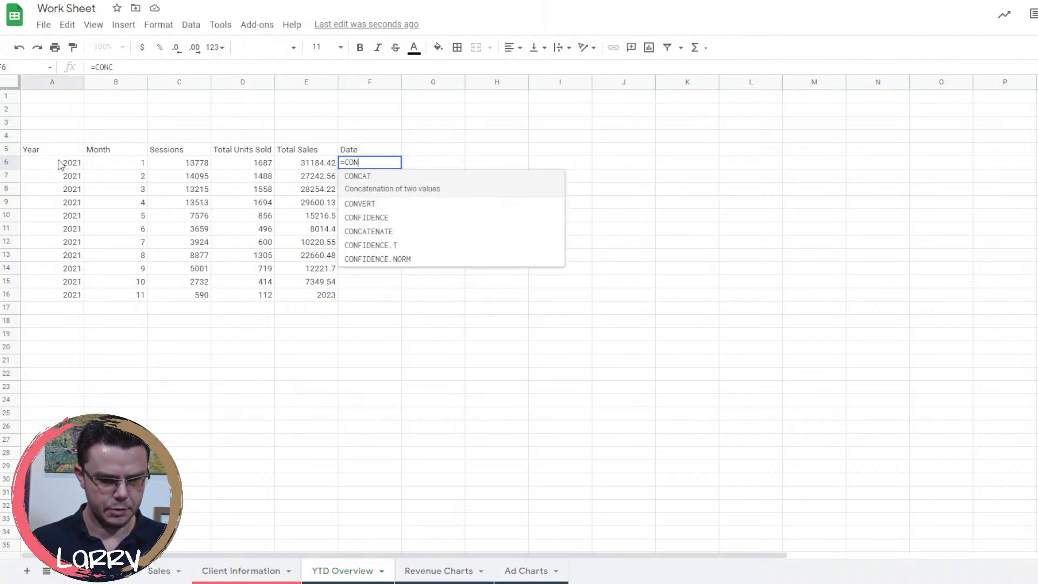
key("BackSpace")
Complete the formula =date(A6,B6,1) in F6 and accept the suggested autofill for the remaining months down to F16.
type("date(")
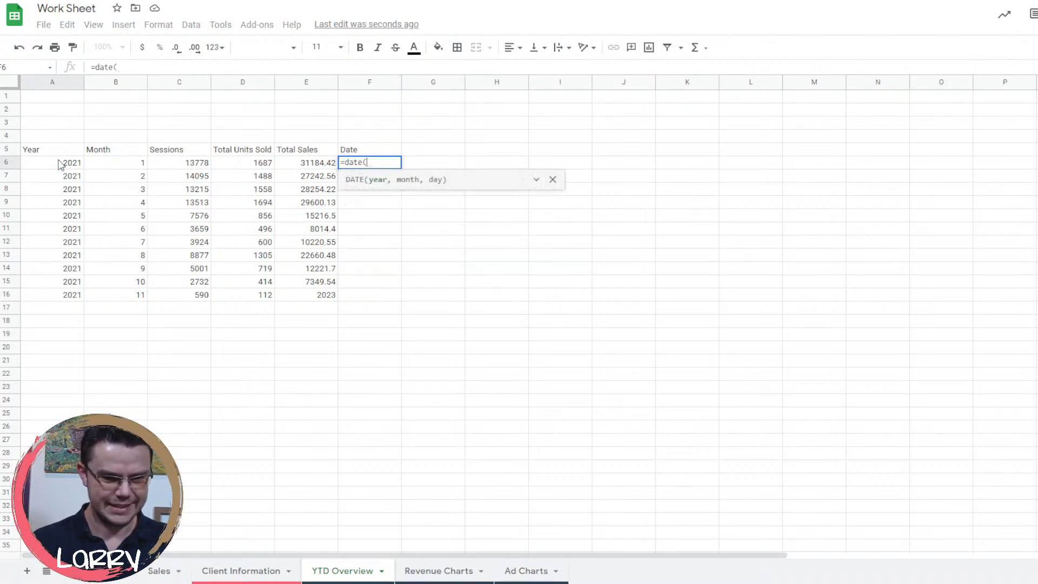
left_click(57, 161)
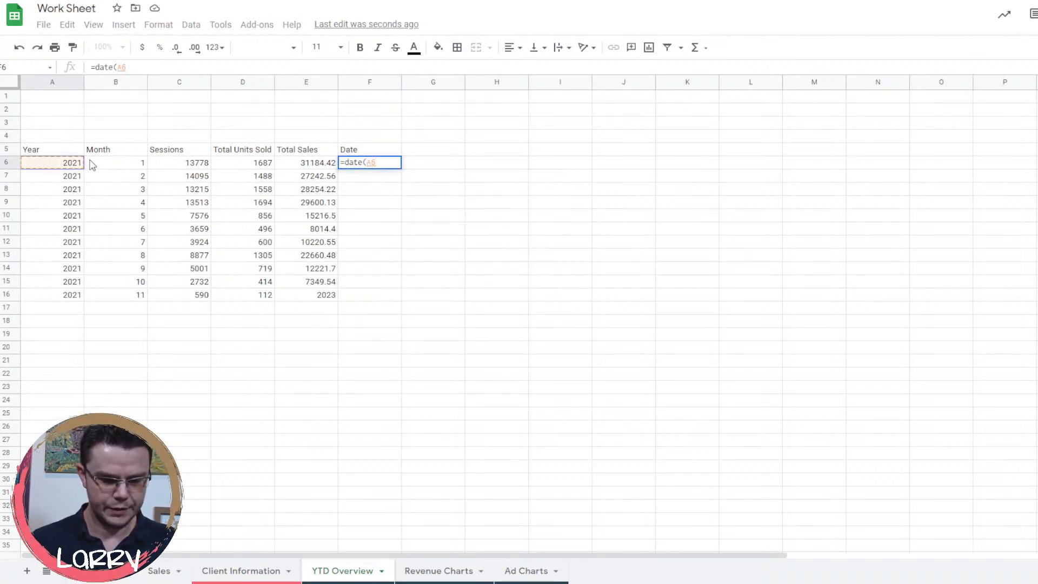
type(",")
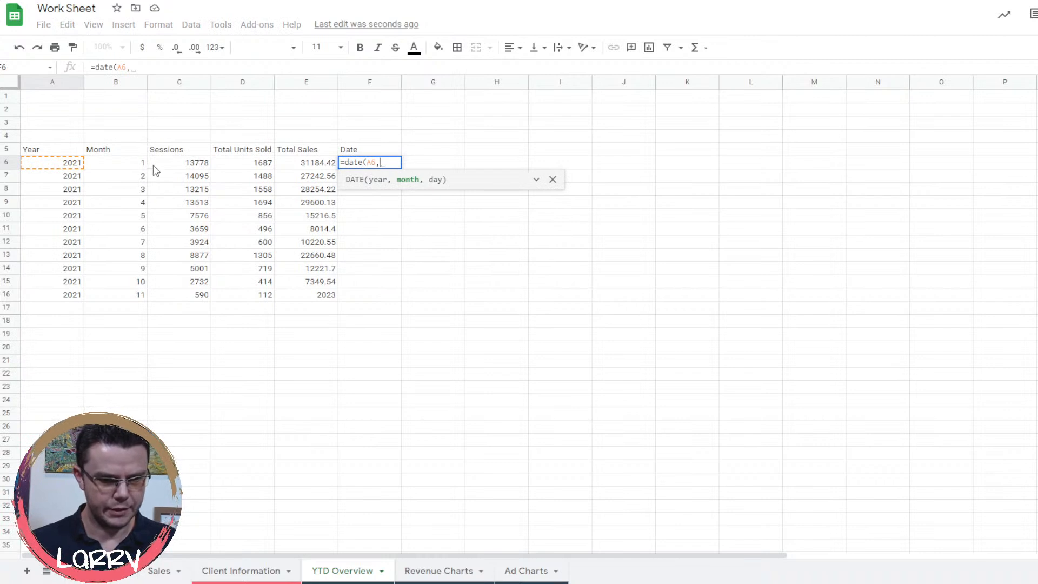
left_click(120, 171)
type(",1")
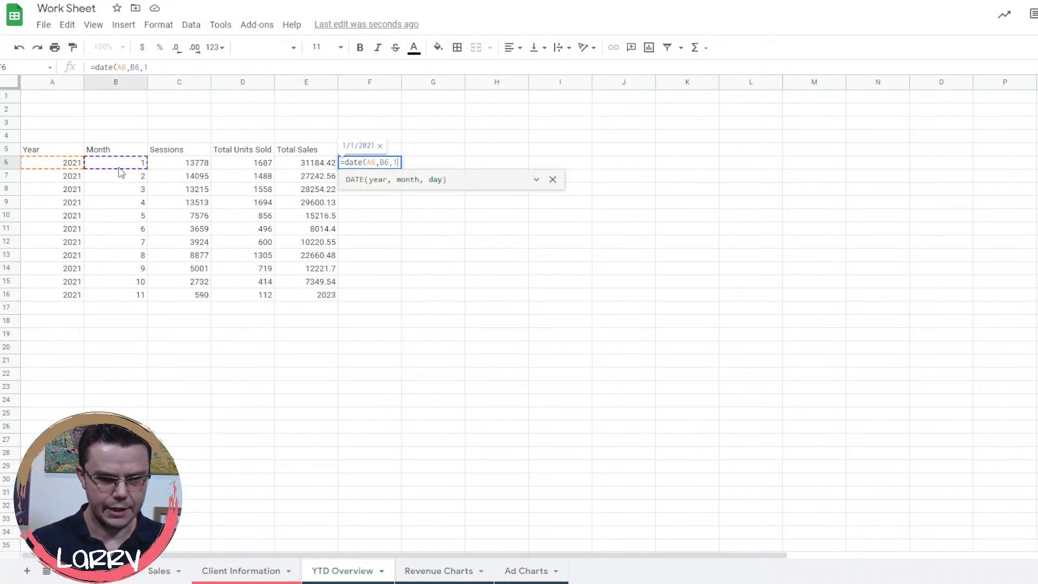
type(")")
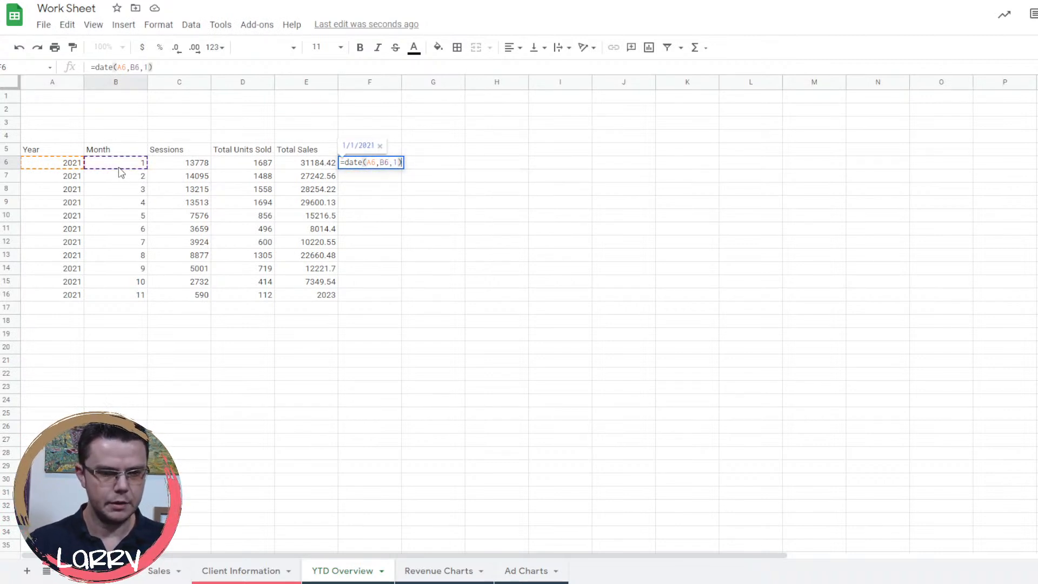
key("Return")
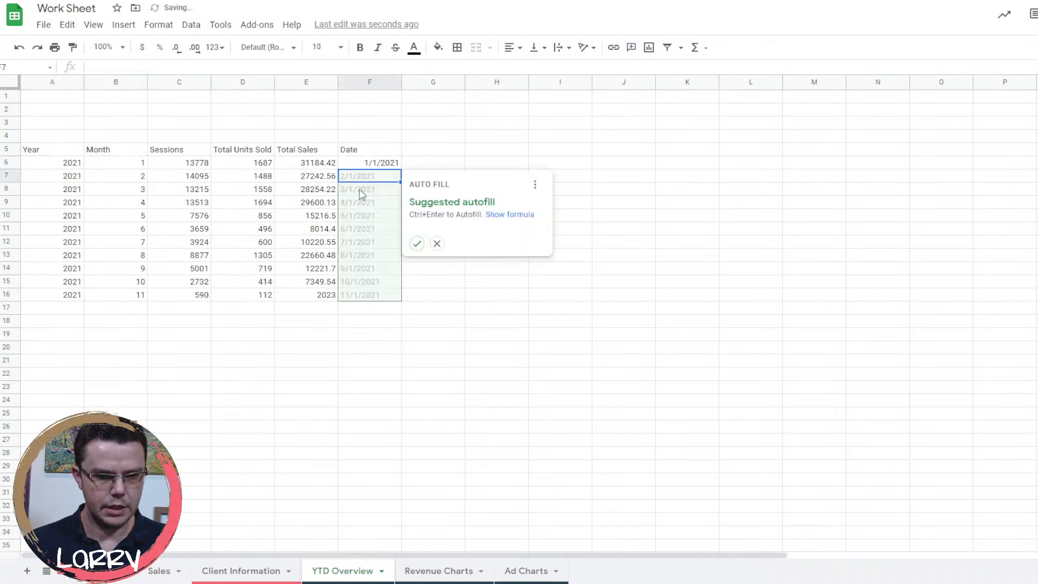
left_click(415, 241)
Format the dates in F6:F16 as abbreviated month and year, using the Sep 2008 format.
left_click_drag(378, 162, 379, 294)
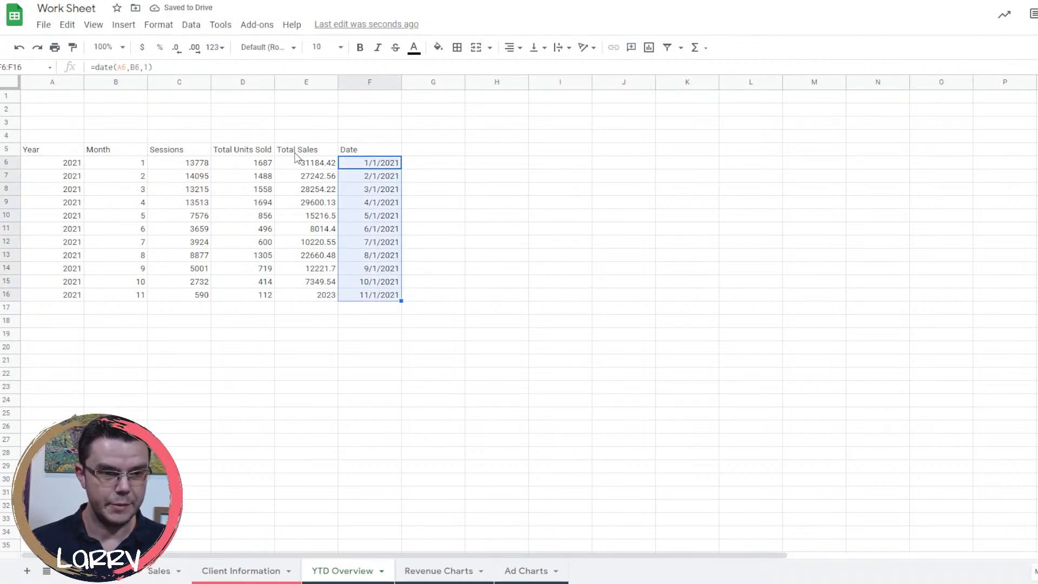
left_click(214, 47)
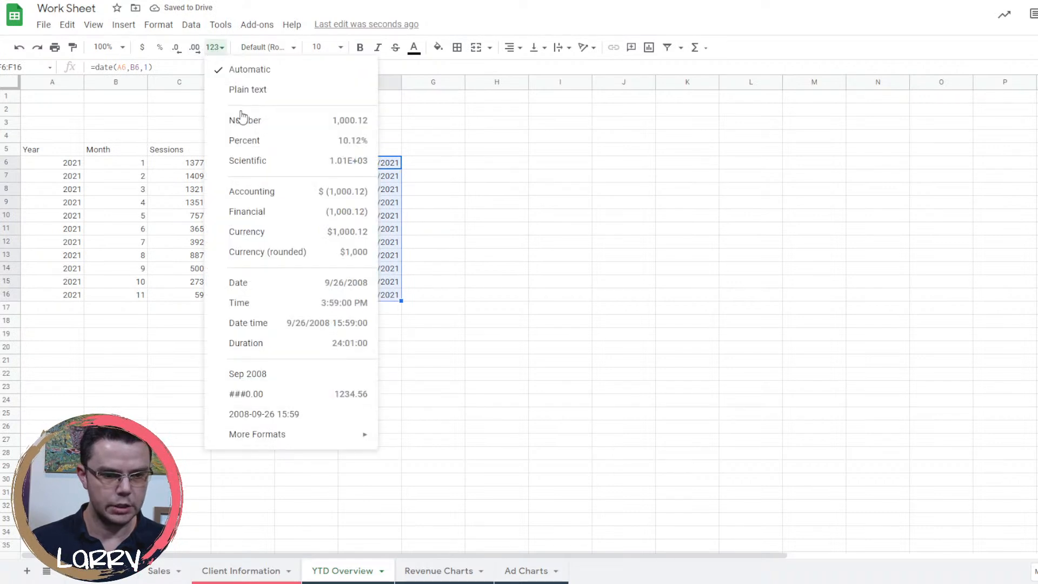
left_click(331, 374)
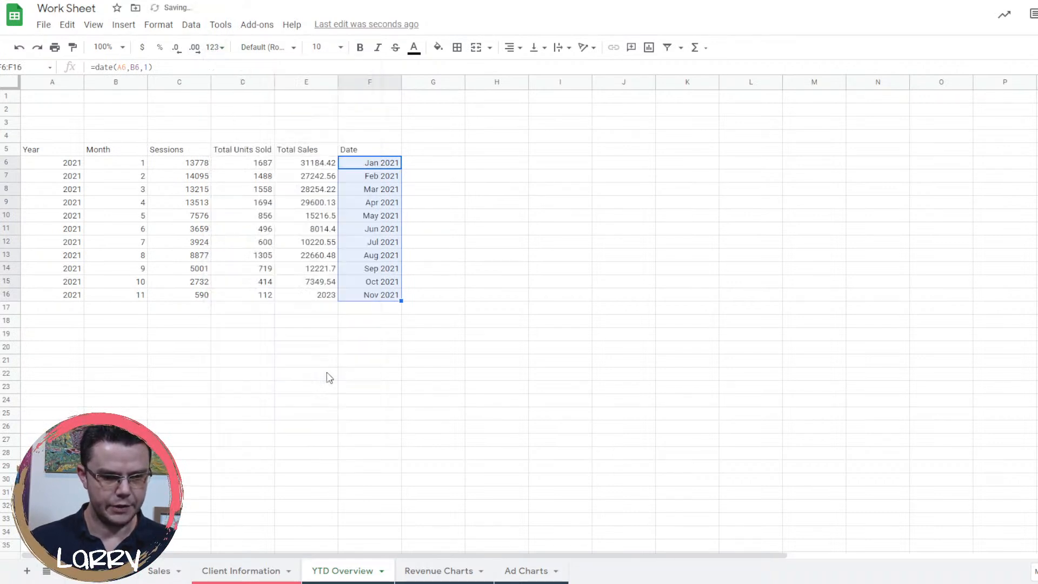
left_click(446, 162)
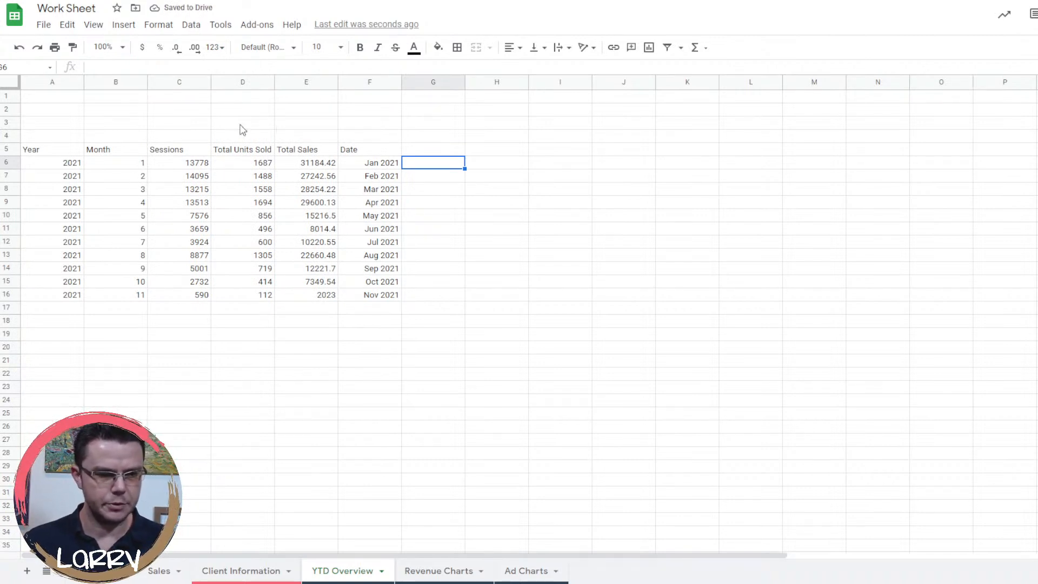
Enter the title Year To Date Totals By Month in cell A4 above the table.
left_click_drag(70, 137, 377, 143)
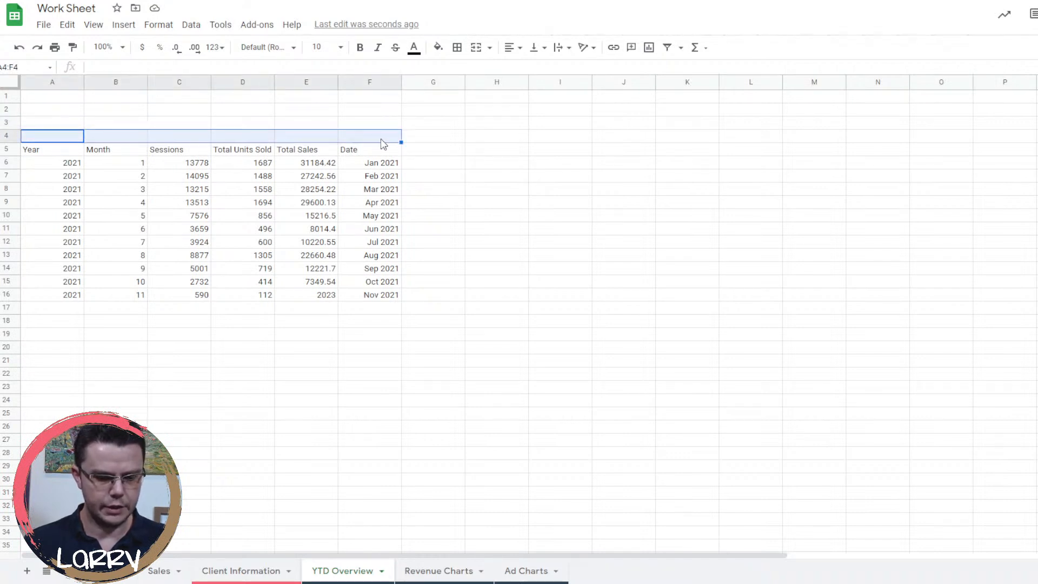
type("Year To D")
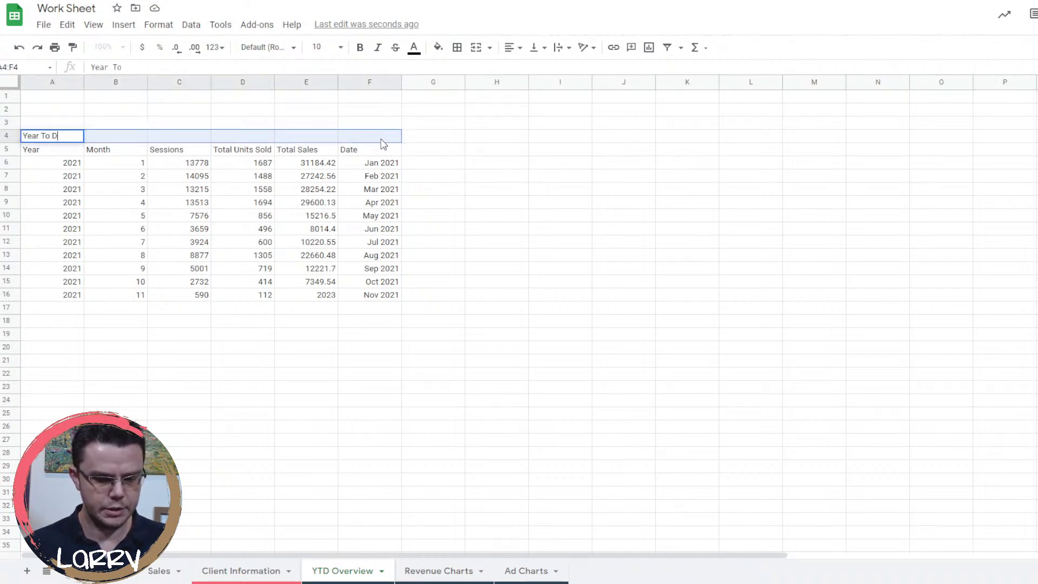
type("ate Tota")
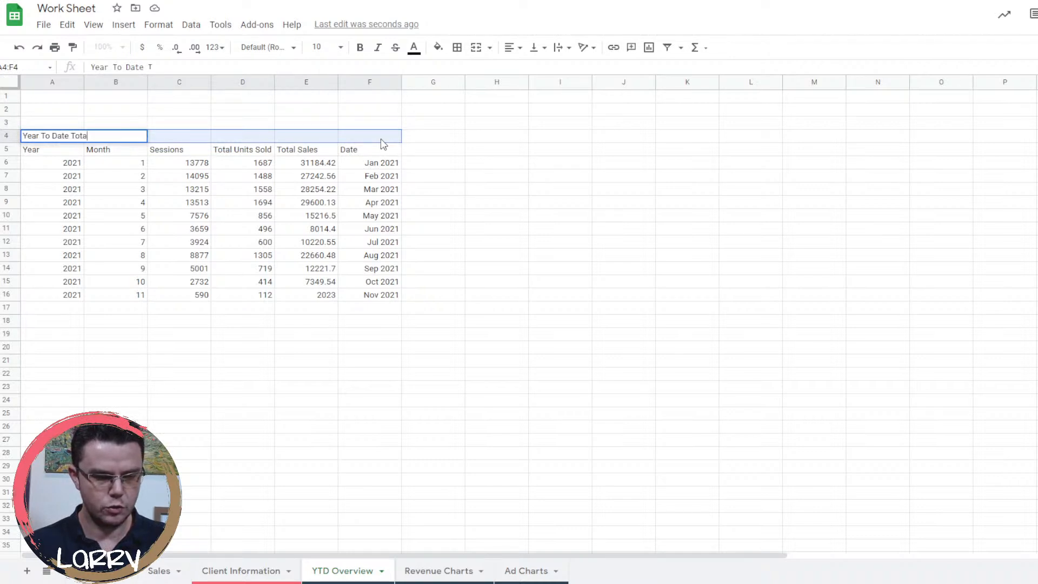
type("ls By")
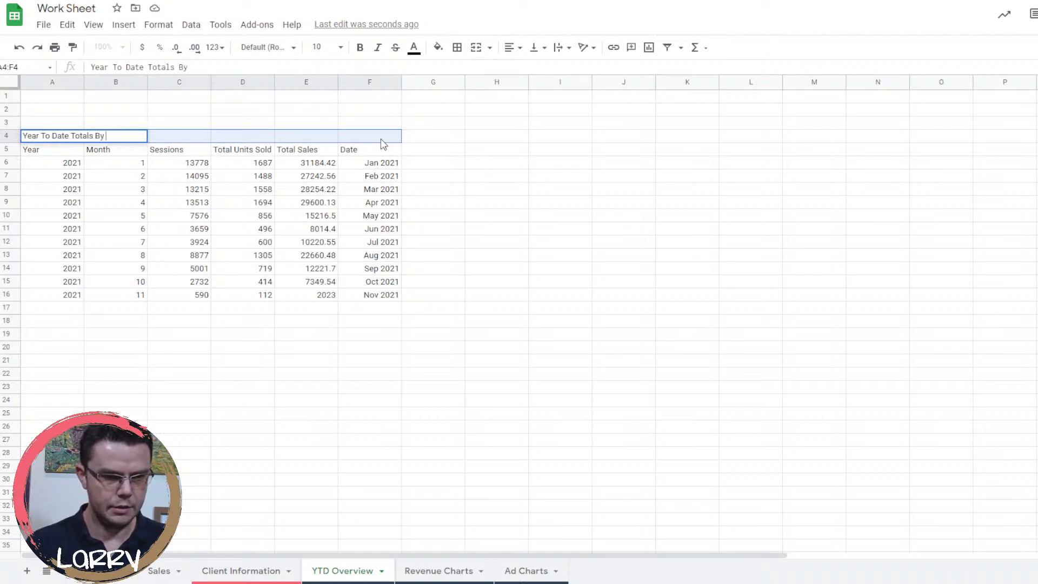
type(" Month")
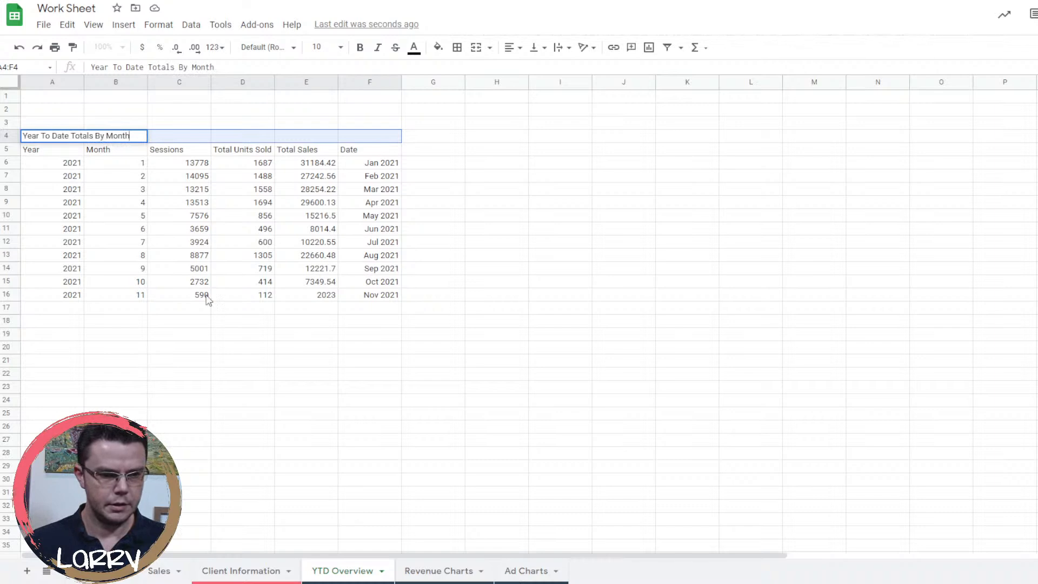
left_click(186, 299)
left_click(138, 299)
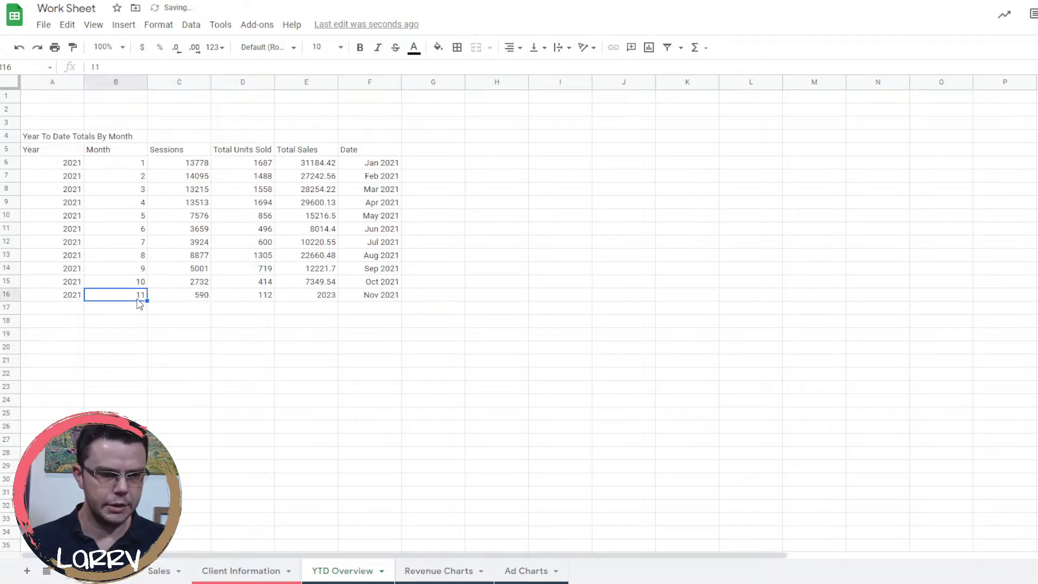
left_click(171, 302)
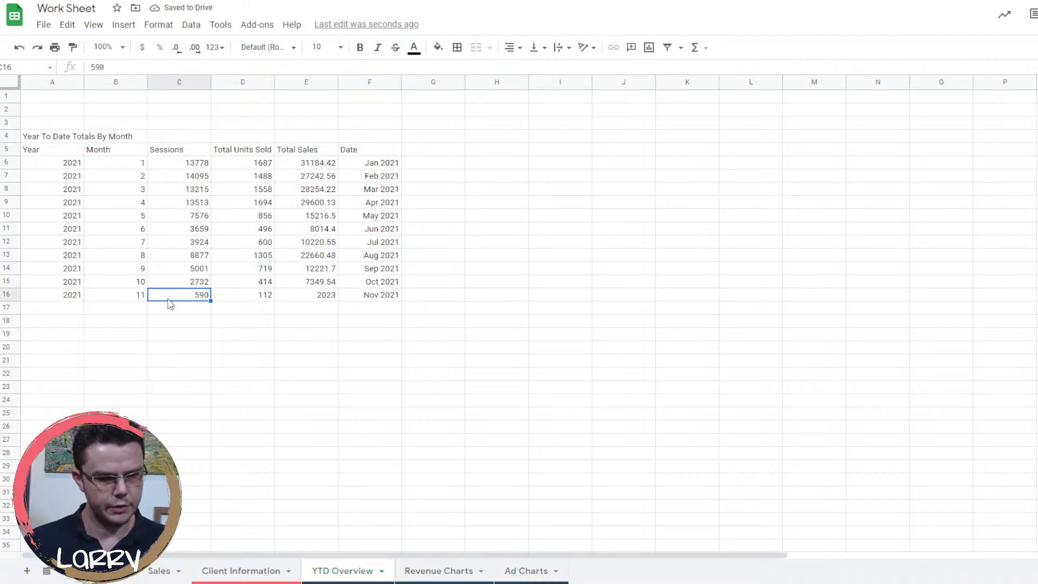
left_click(259, 297)
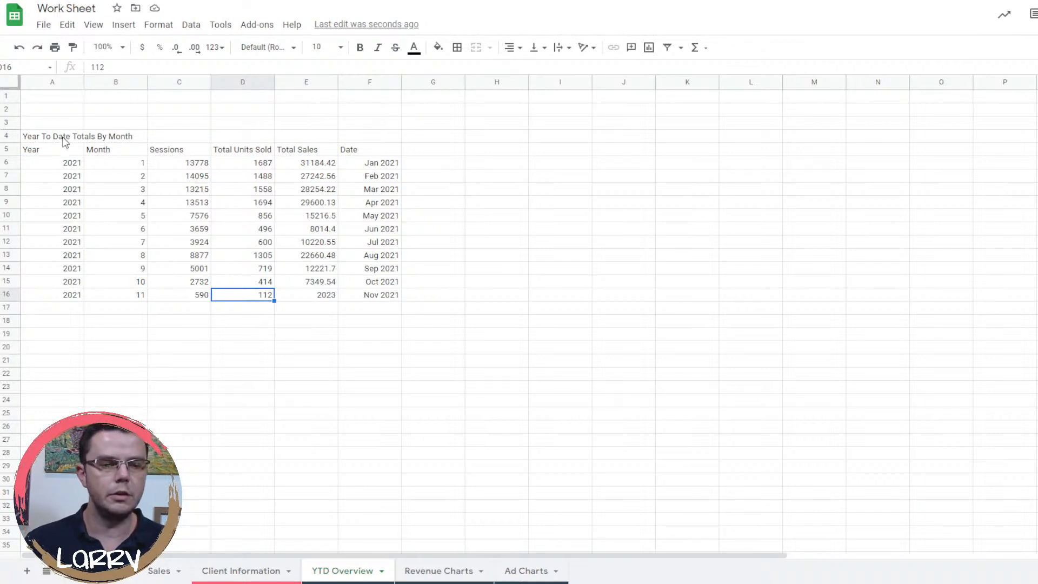
Merge cells A4:F4 and center the table title across them.
left_click_drag(63, 142, 357, 141)
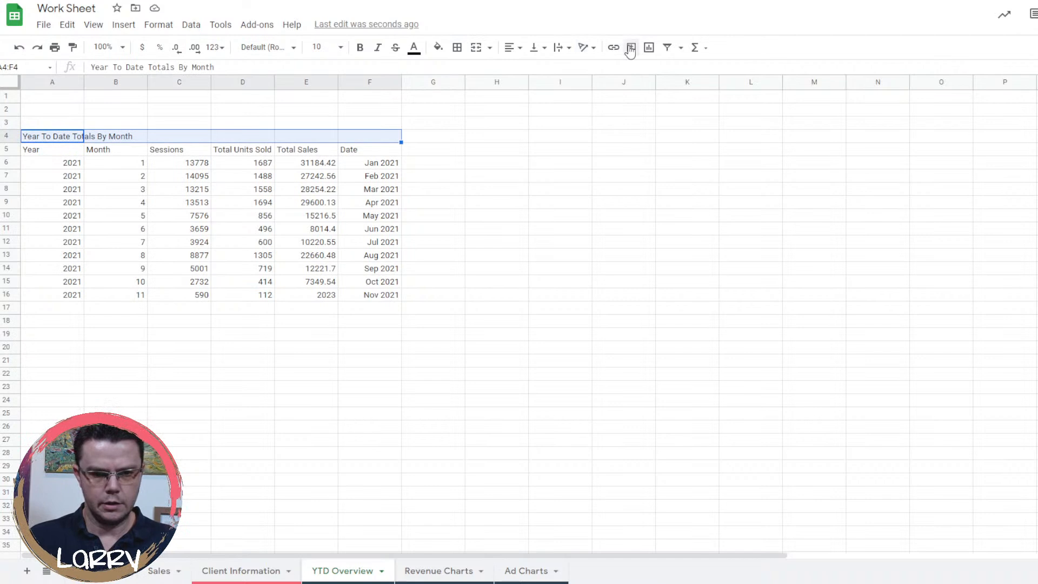
left_click(476, 49)
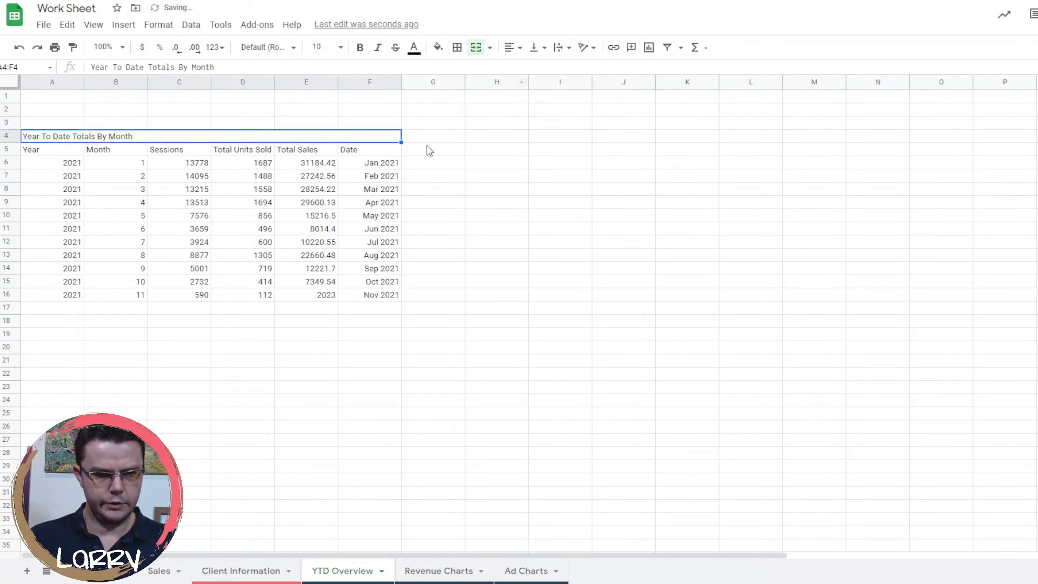
left_click(507, 49)
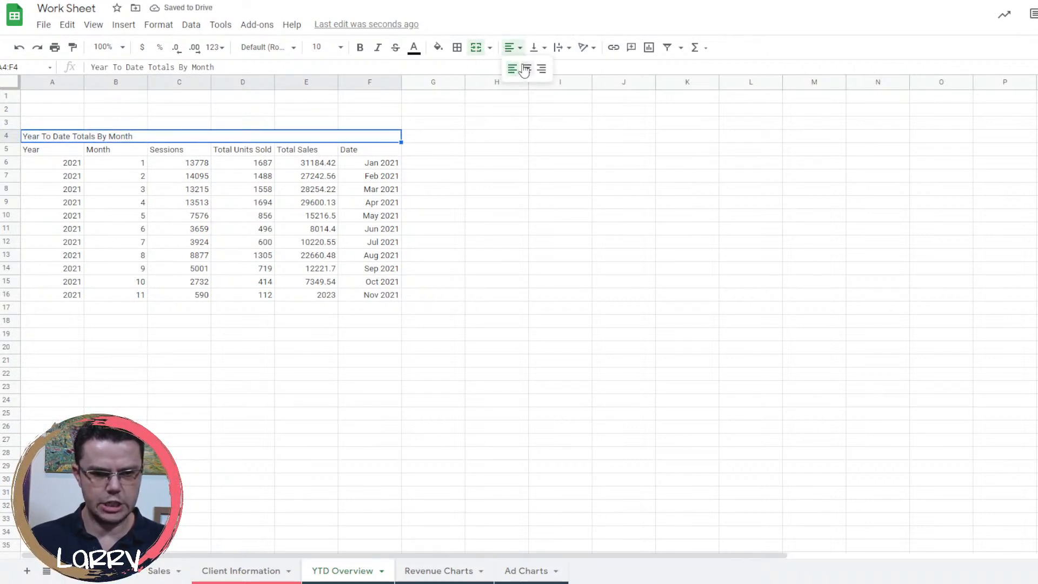
left_click(526, 69)
left_click(496, 151)
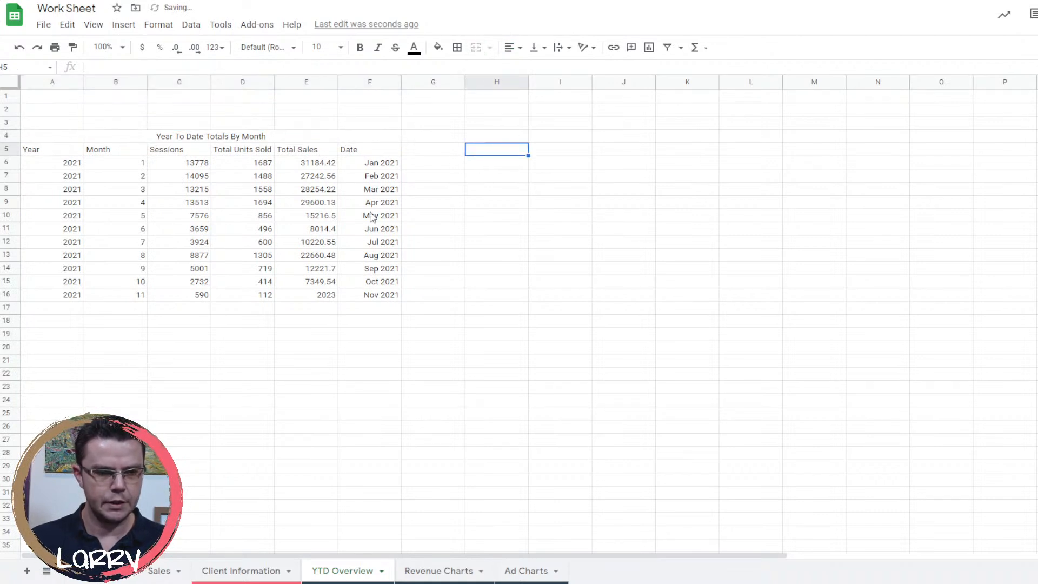
left_click(55, 352)
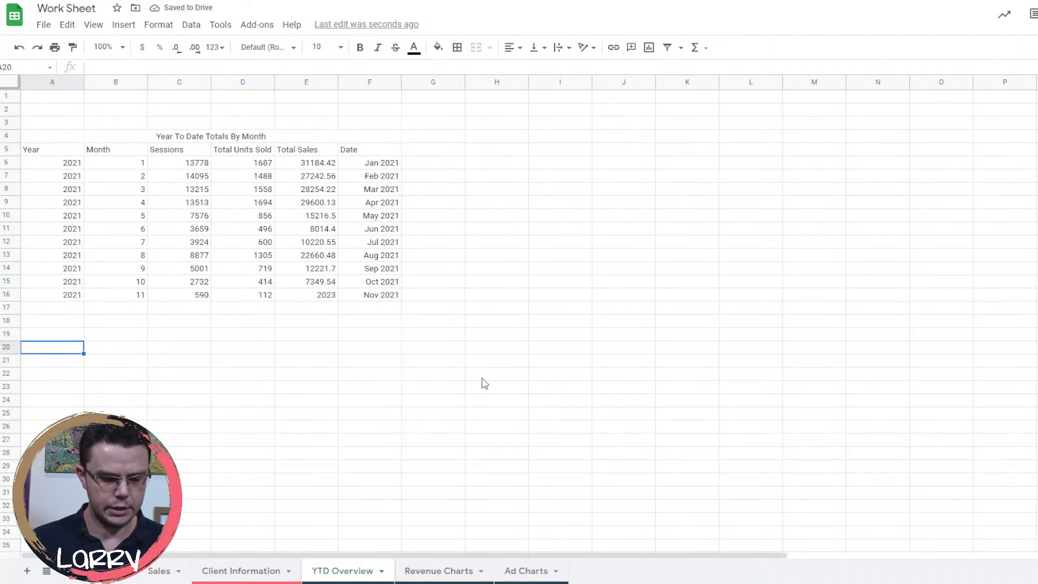
type("Sess")
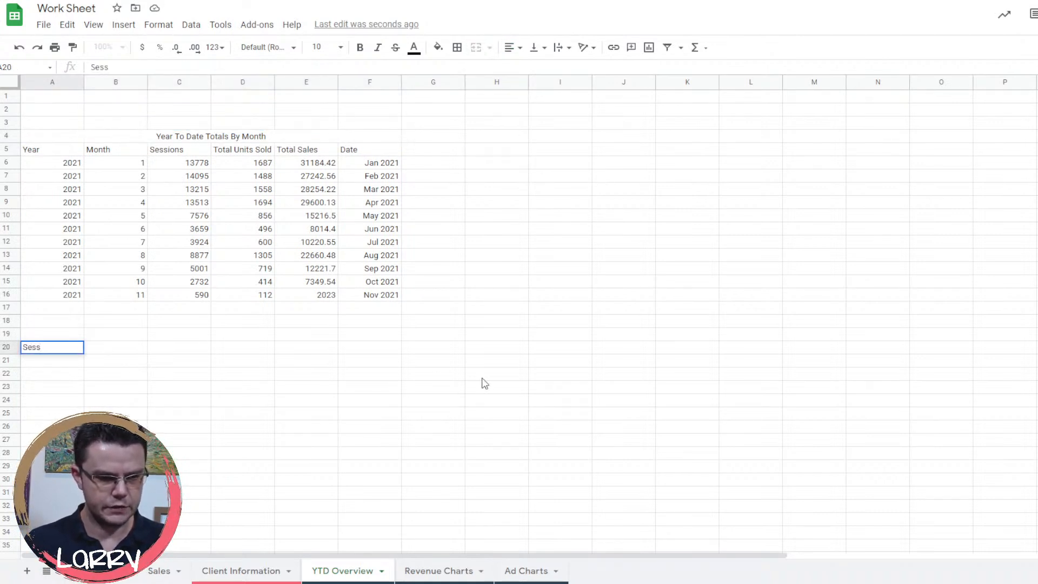
type("ions")
key("BackSpace")
key("BackSpace")
key("BackSpace")
key("BackSpace")
key("BackSpace")
key("BackSpace")
key("BackSpace")
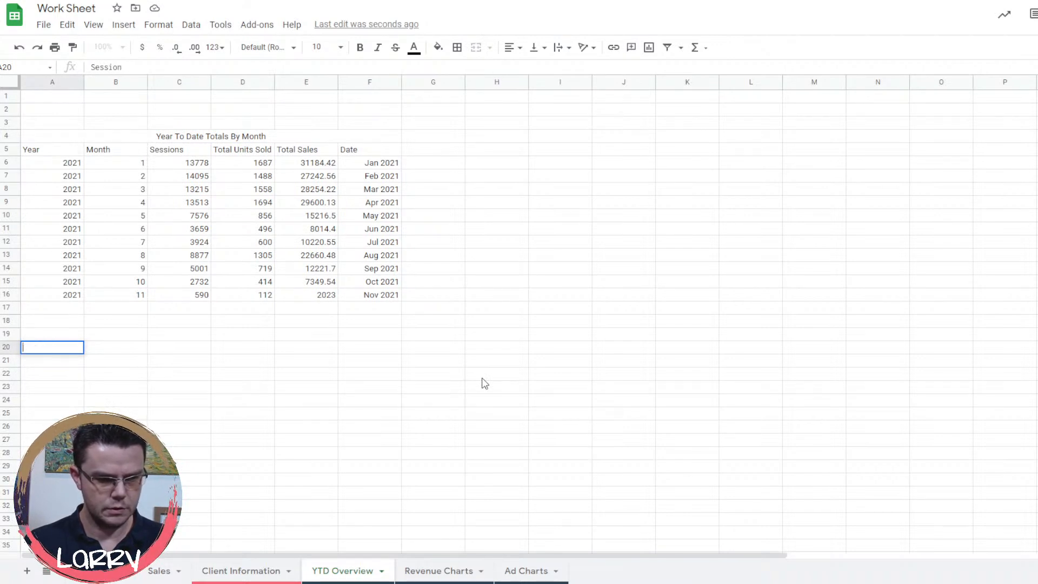
type("Tot")
key("BackSpace")
key("BackSpace")
key("BackSpace")
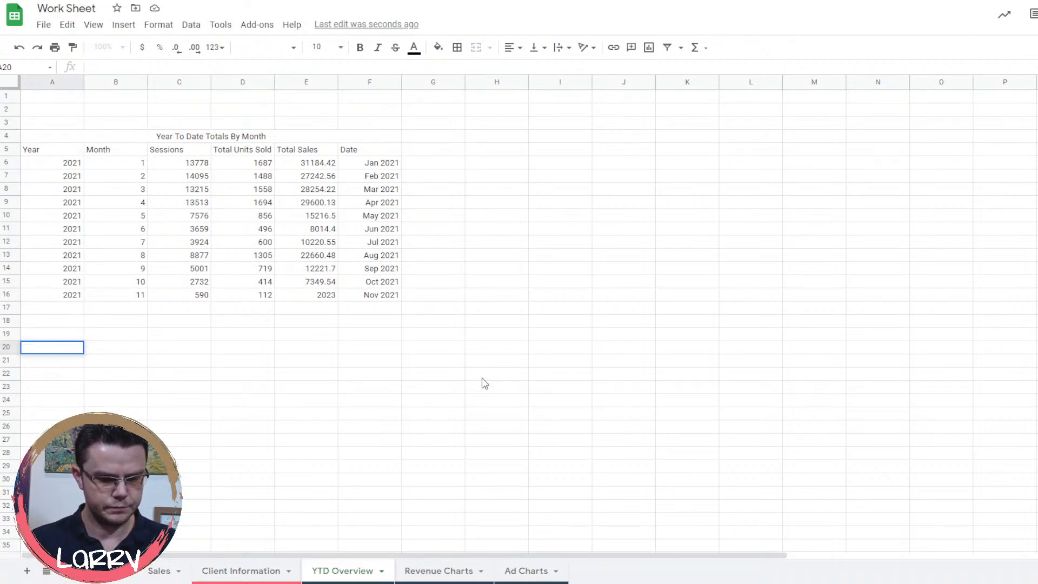
type("Sessions")
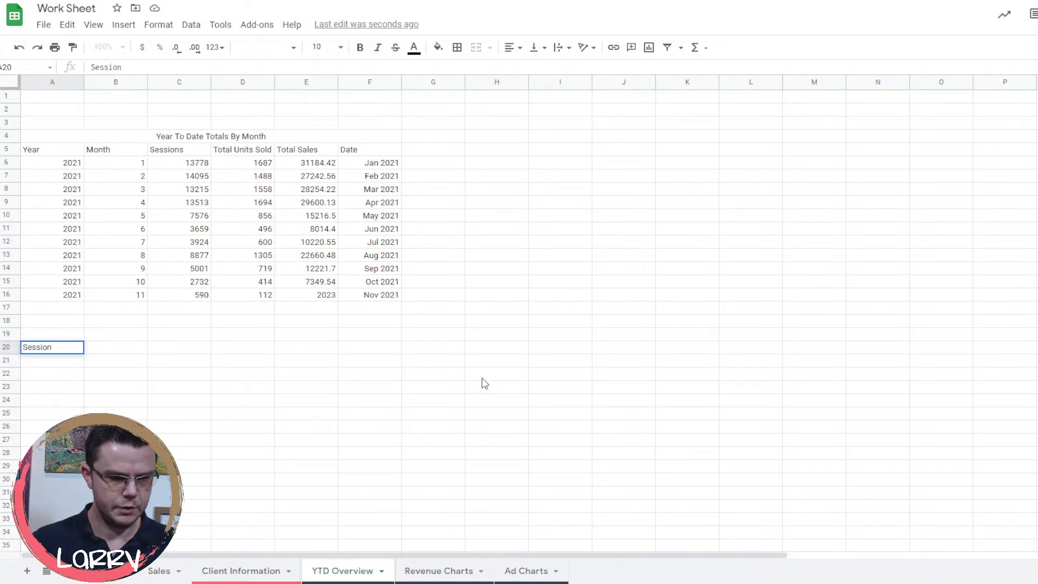
key("BackSpace")
key("BackSpace")
key("BackSpace")
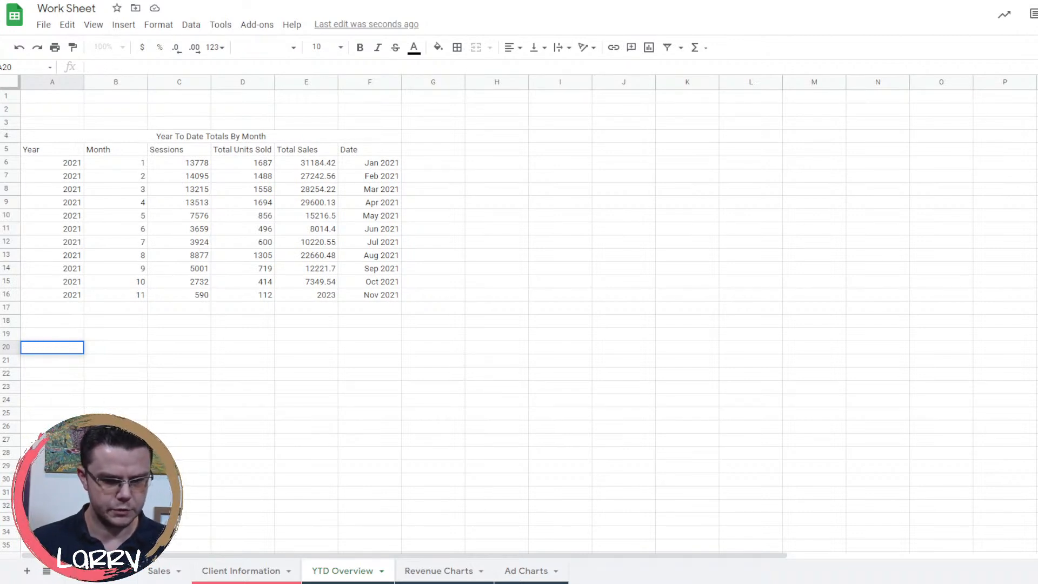
left_click(159, 570)
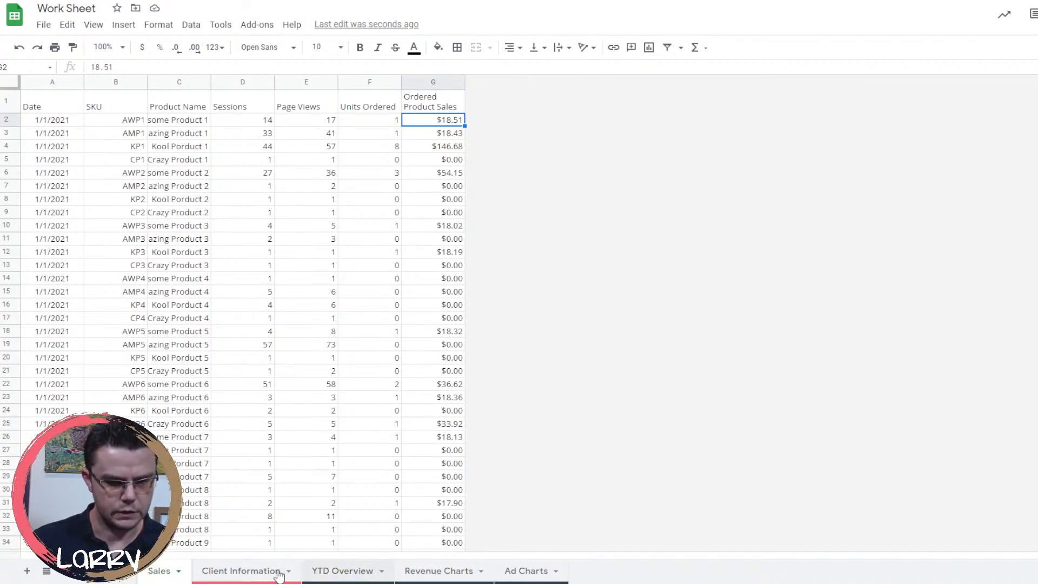
left_click(318, 573)
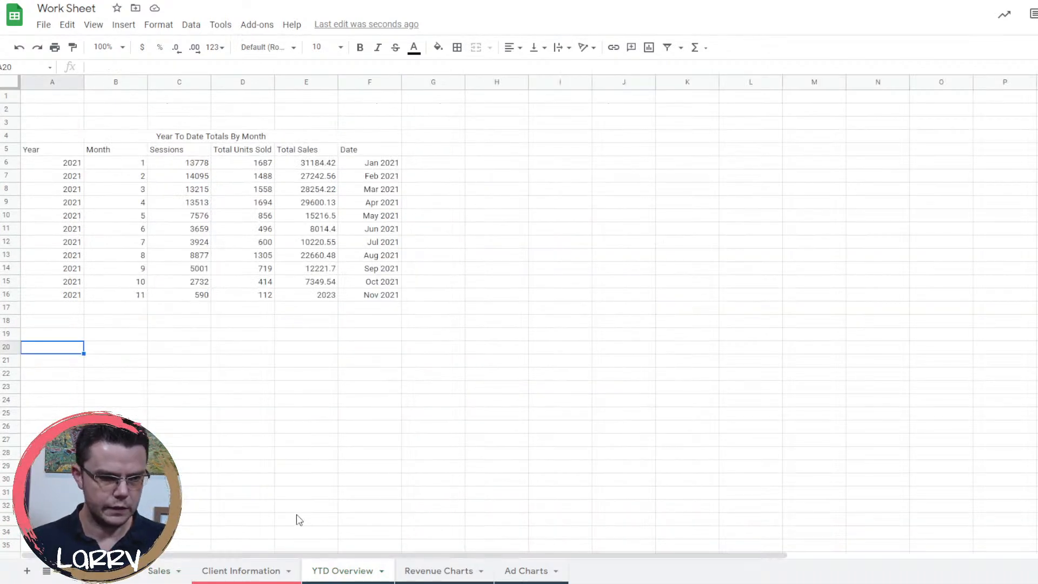
Enter the labels Total Sessions in A20 and Total Units in B20, below the monthly table.
type("Sessions")
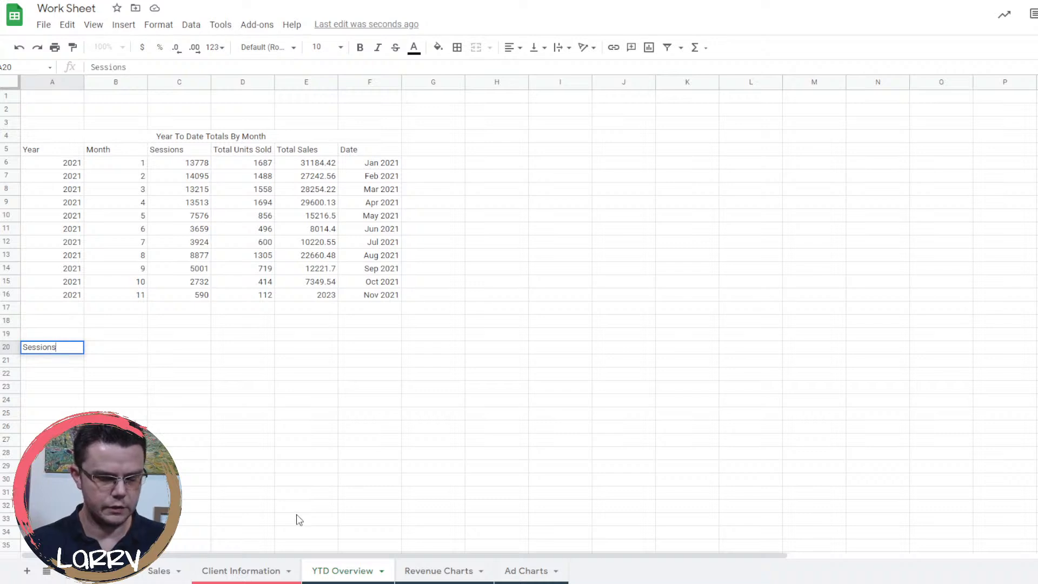
key("ctrl+Return")
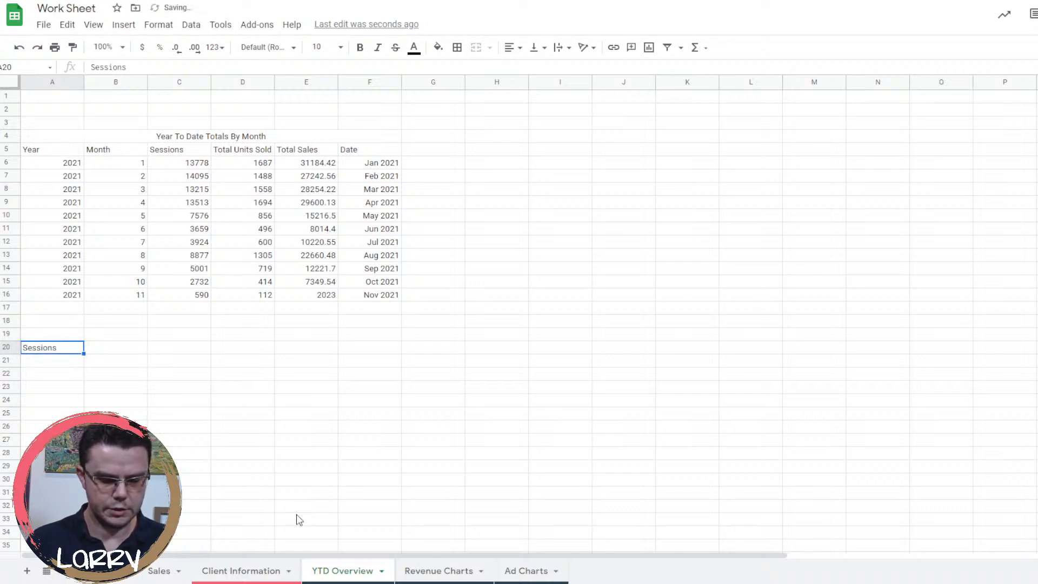
type("Total Sess")
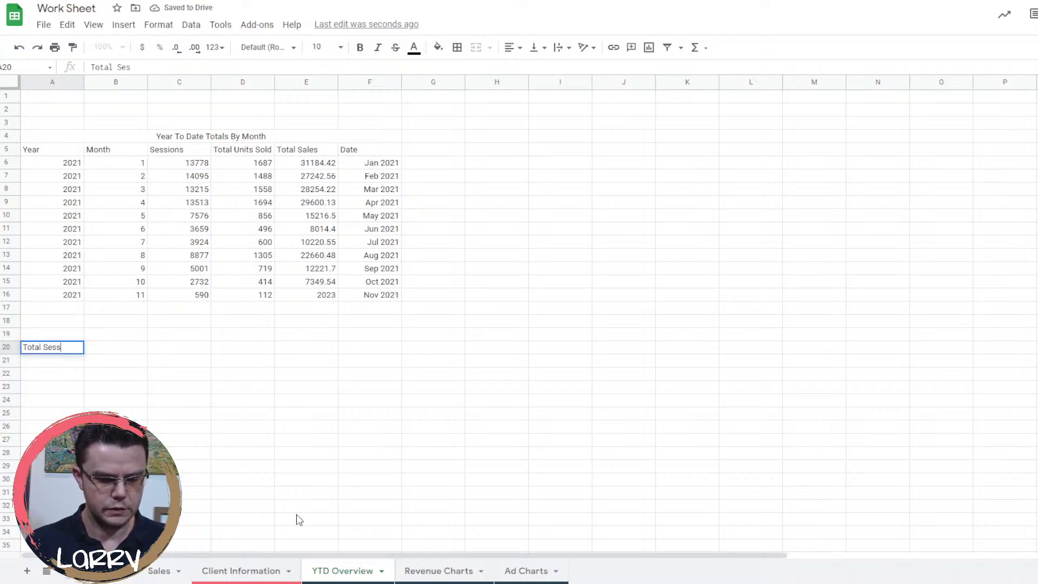
type("ions")
key("Tab")
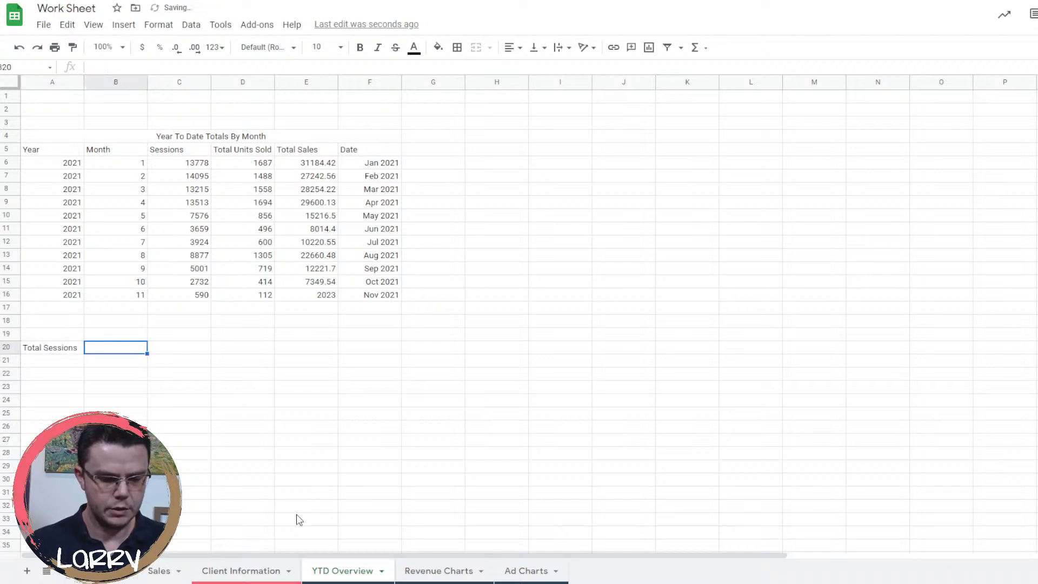
type("Total Units")
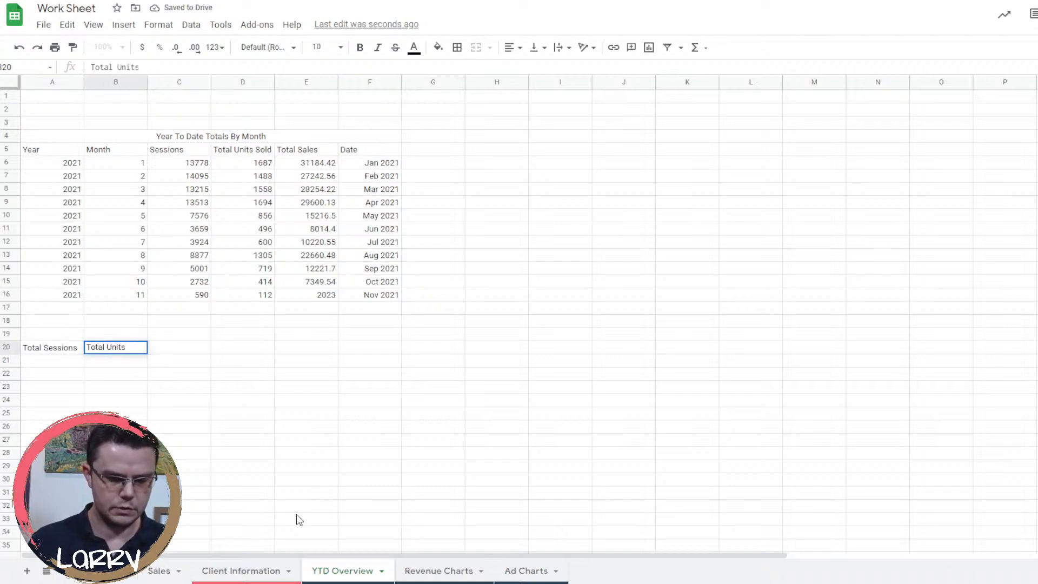
key("Tab")
type("Tot")
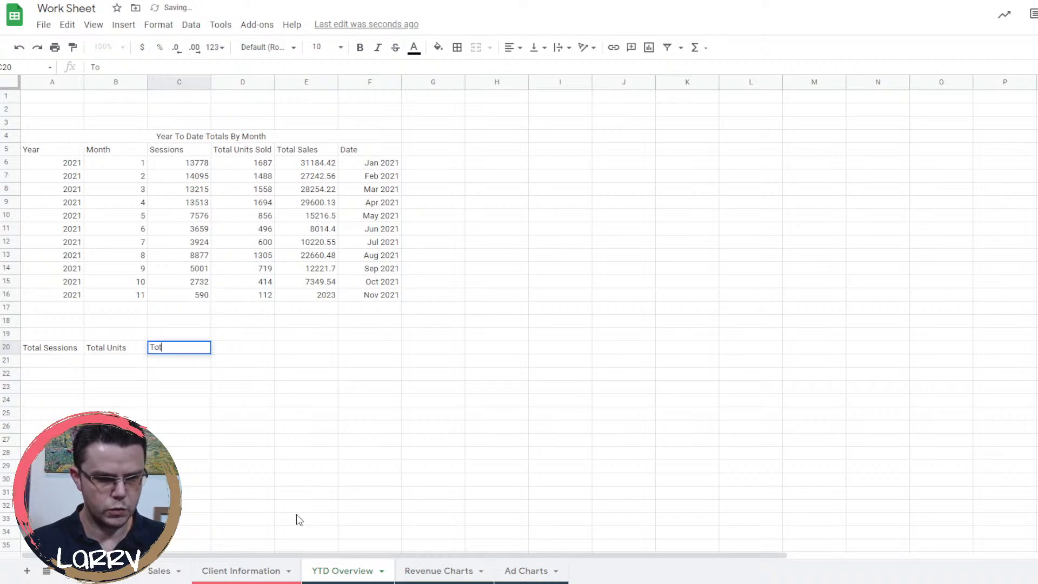
type("al")
key("BackSpace")
key("BackSpace")
key("BackSpace")
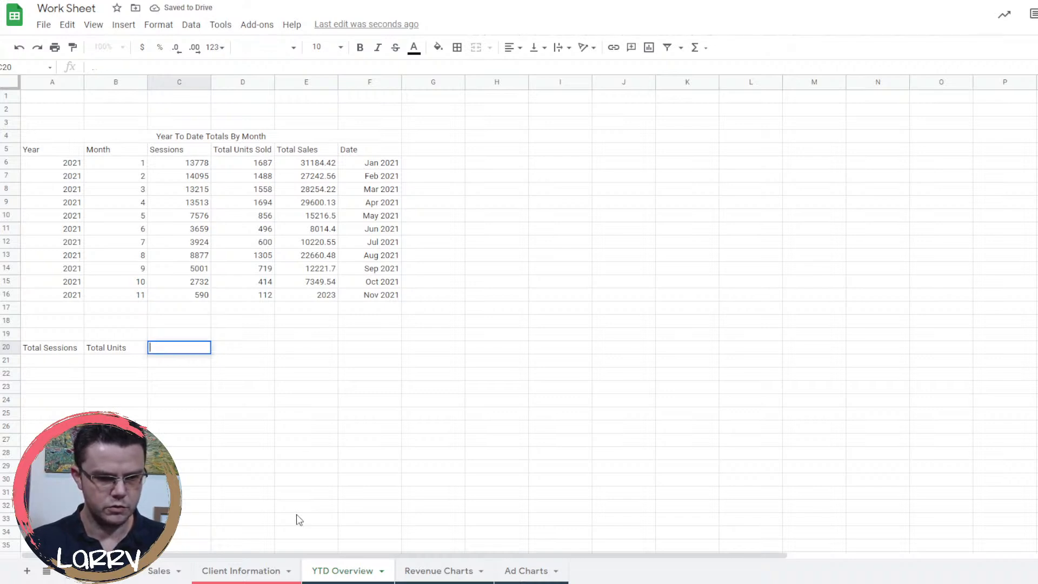
Set the labels in A20:C20 to Sessions, Units and Sales, and check them against the Year To Date slide.
type("Sales")
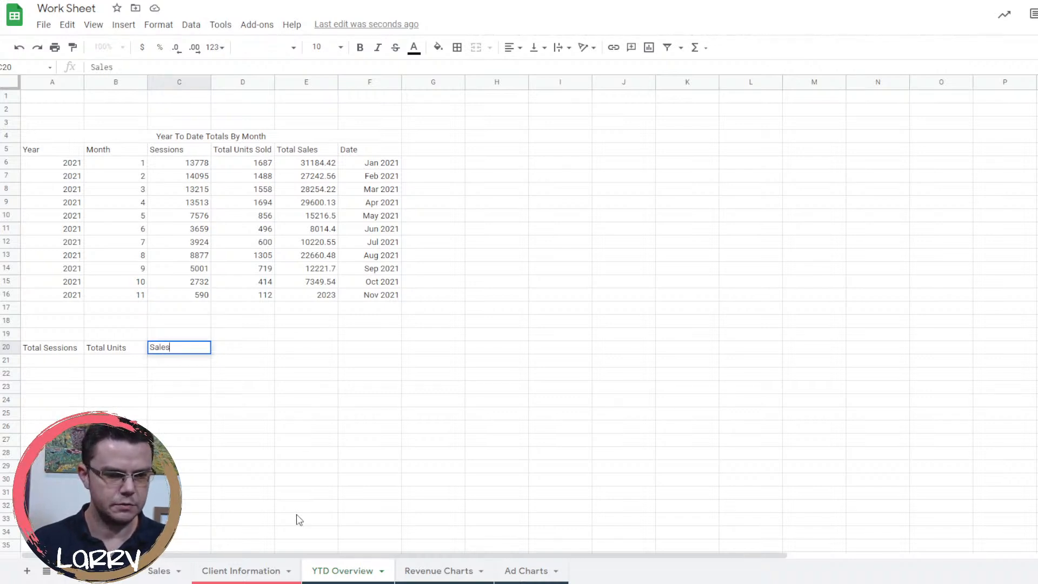
key("shift+Tab")
type("Units")
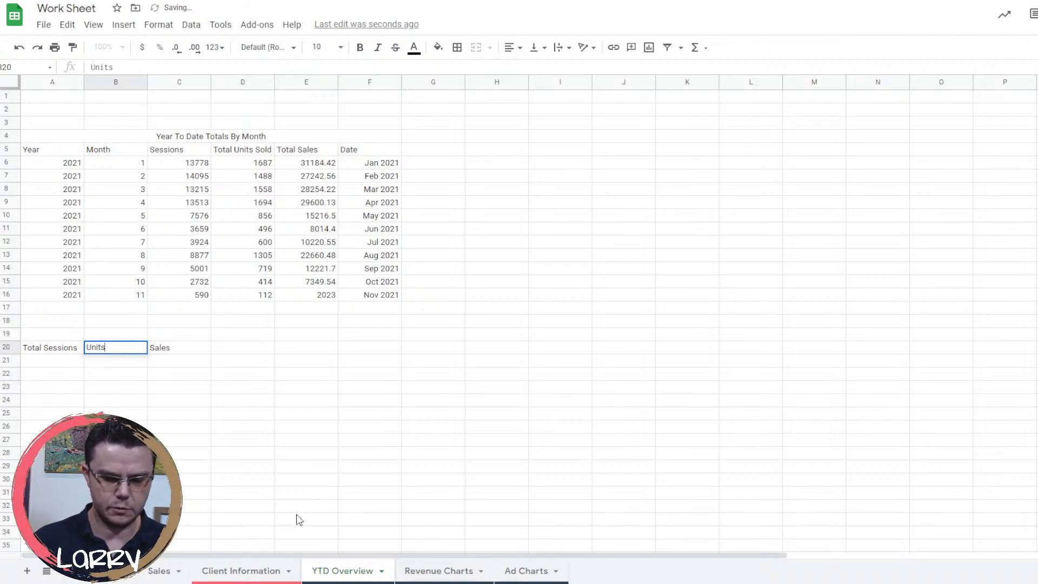
key("shift+Tab")
type("Se")
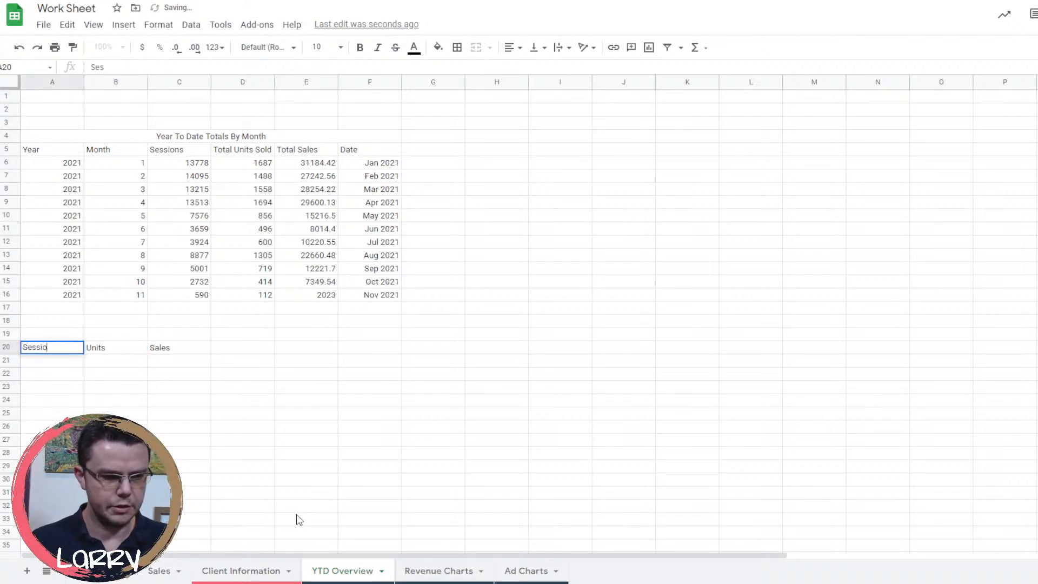
type("ssions")
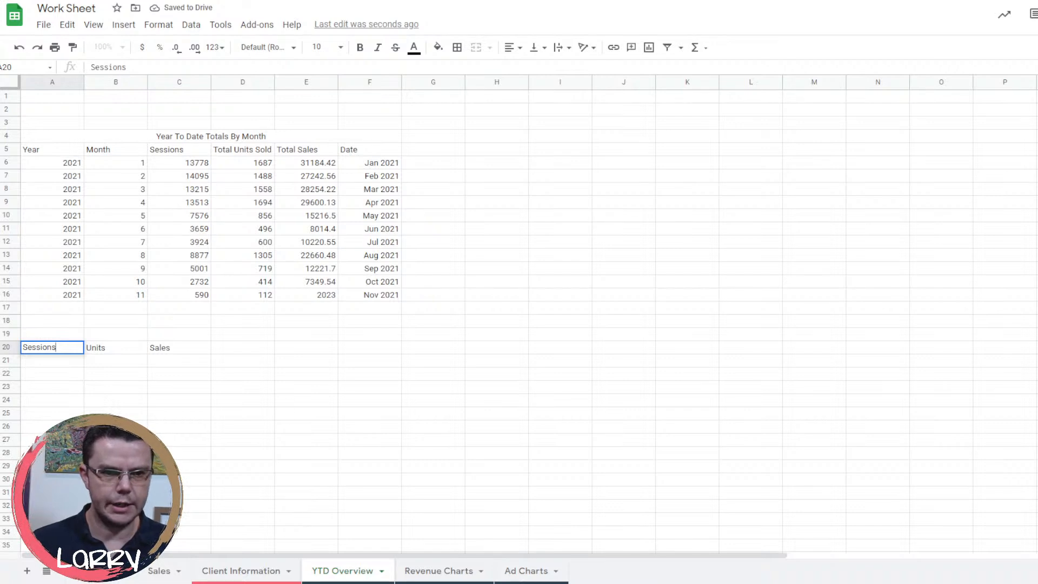
key("ctrl+Tab")
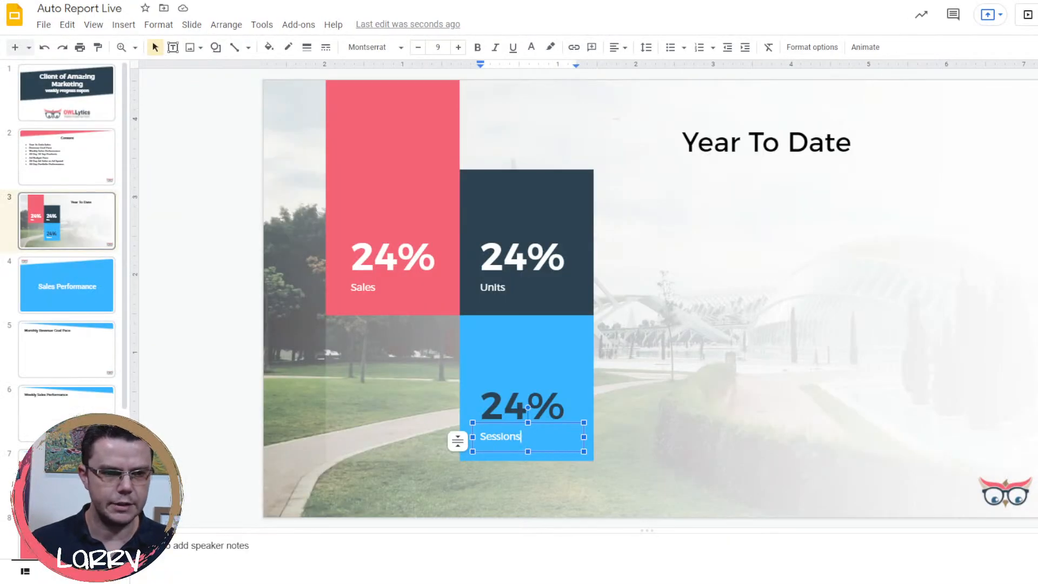
key("ctrl+shift+Tab")
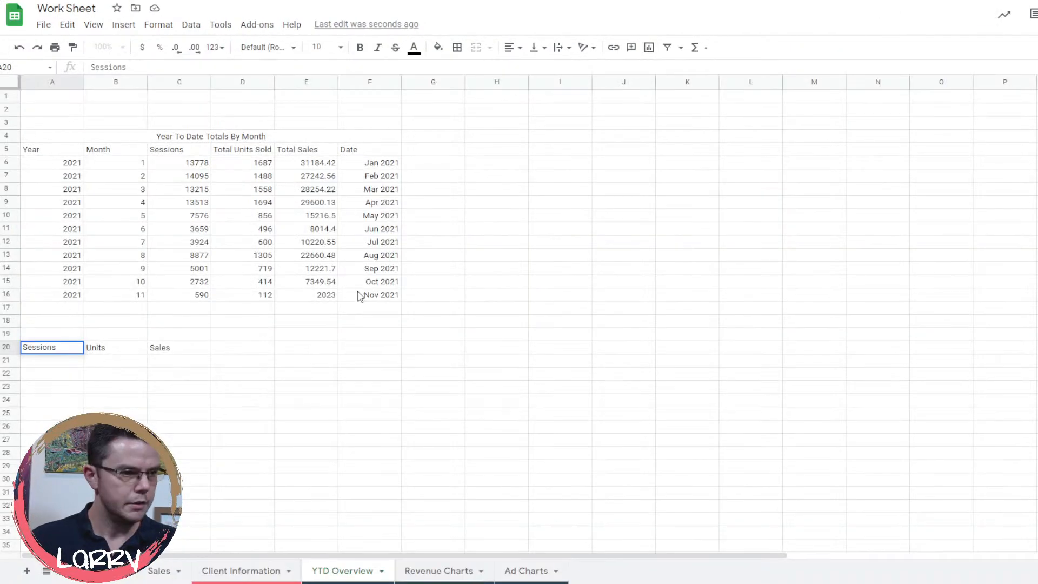
left_click(71, 336)
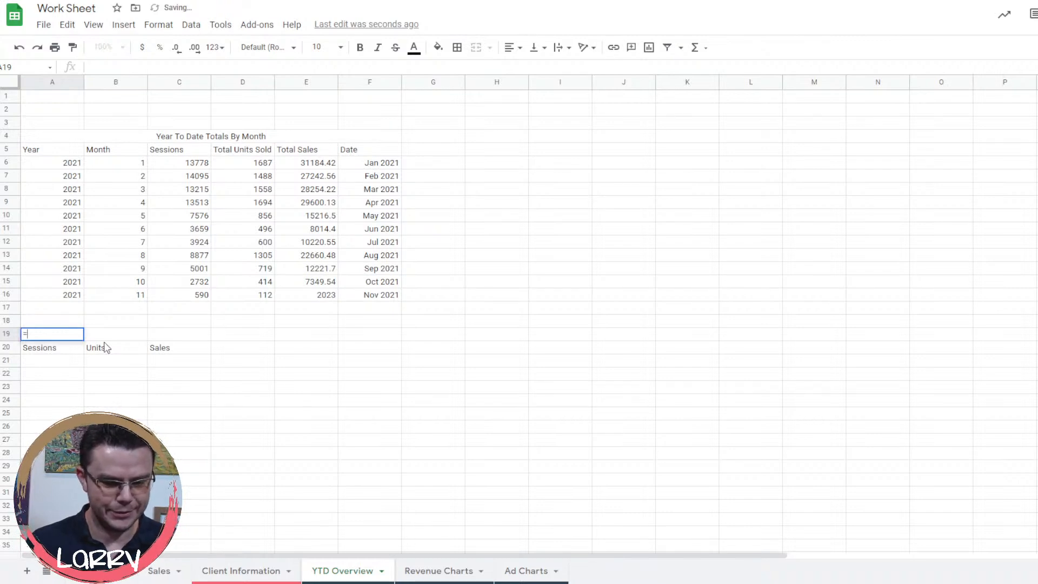
type("=sum")
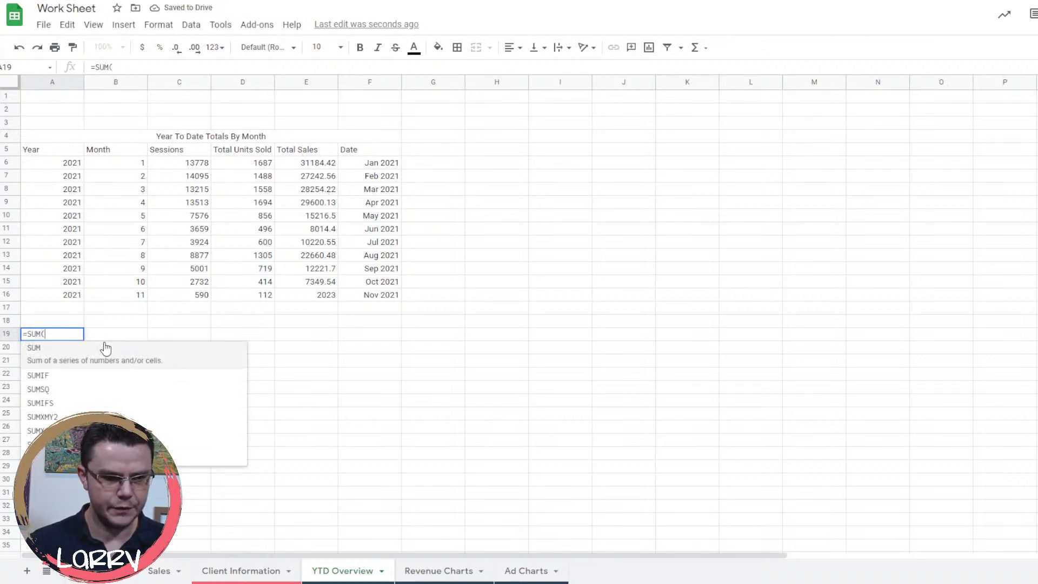
left_click(106, 347)
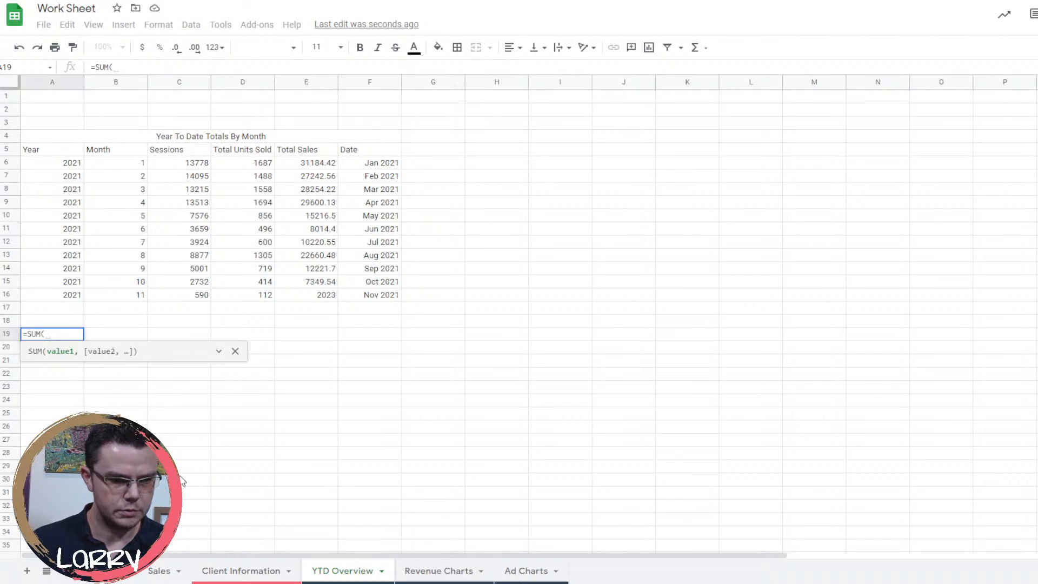
key("BackSpace")
key("BackSpace")
key("BackSpace")
key("BackSpace")
key("BackSpace")
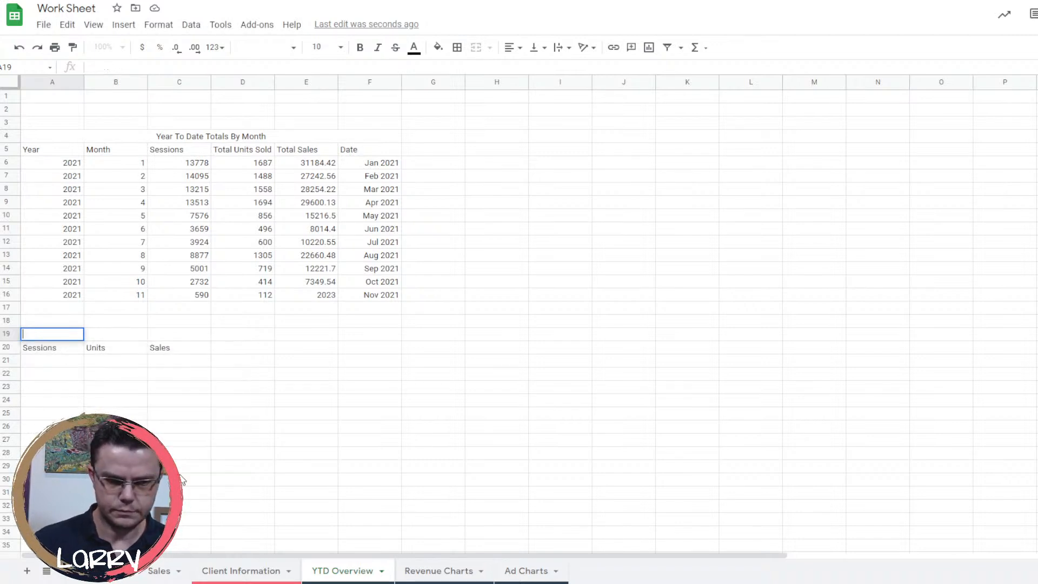
Move the monthly table down to start at A8 and the Sessions, Units and Sales labels to A5:C5 by way of H6:J6.
left_click(71, 348)
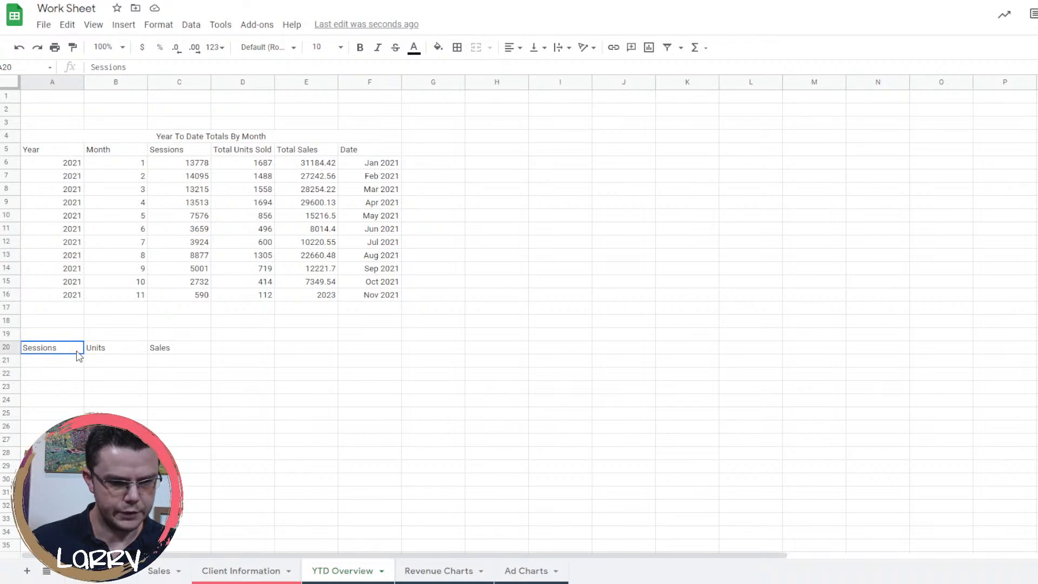
mouse_move(81, 350)
left_mouse_down()
mouse_move(157, 348)
mouse_move(227, 370)
mouse_move(652, 170)
left_mouse_up()
left_click_drag(89, 138, 110, 297)
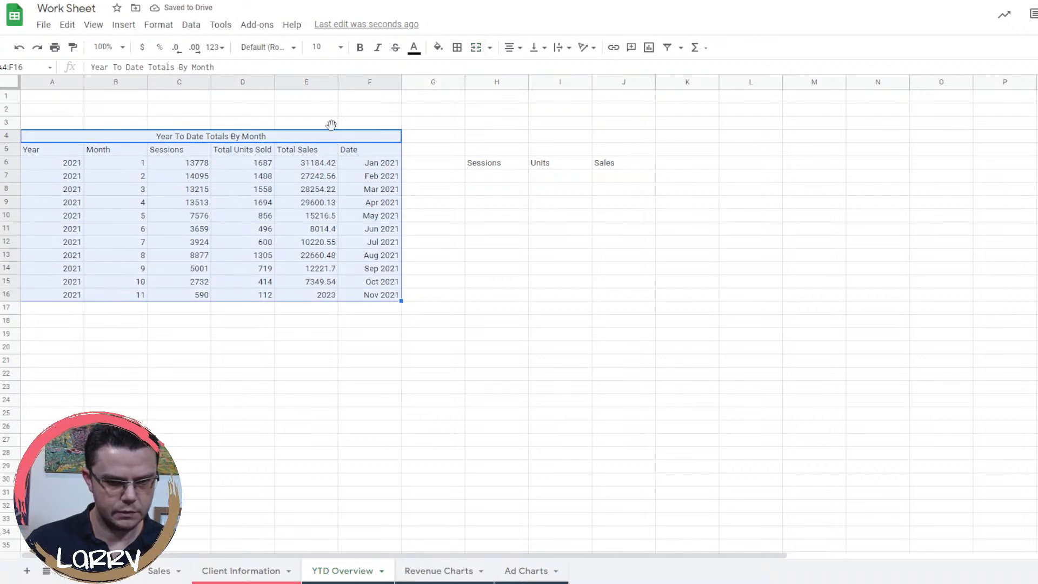
left_click_drag(331, 132, 610, 163)
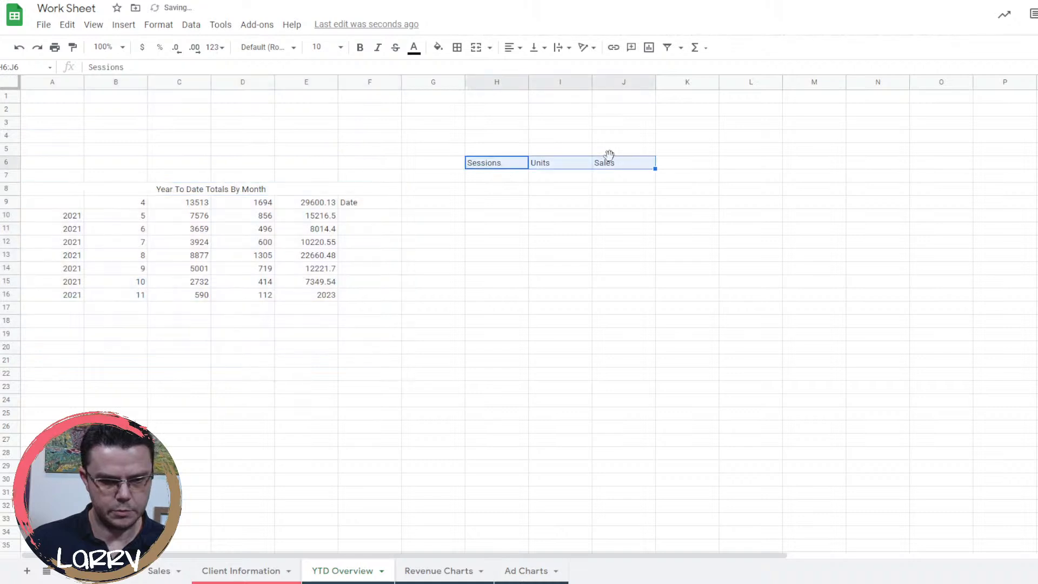
key("ctrl+c")
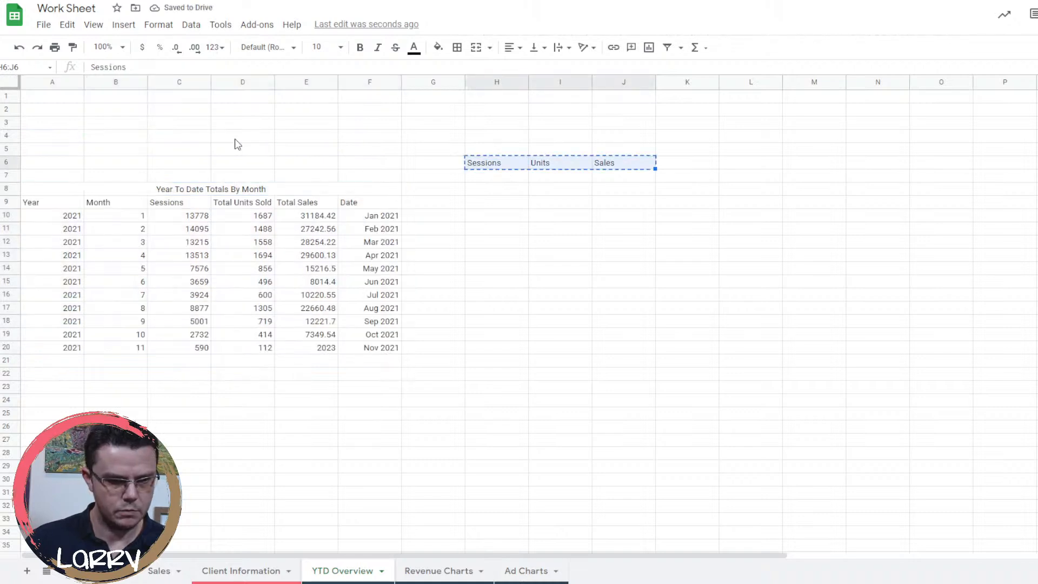
left_click_drag(489, 156, 64, 153)
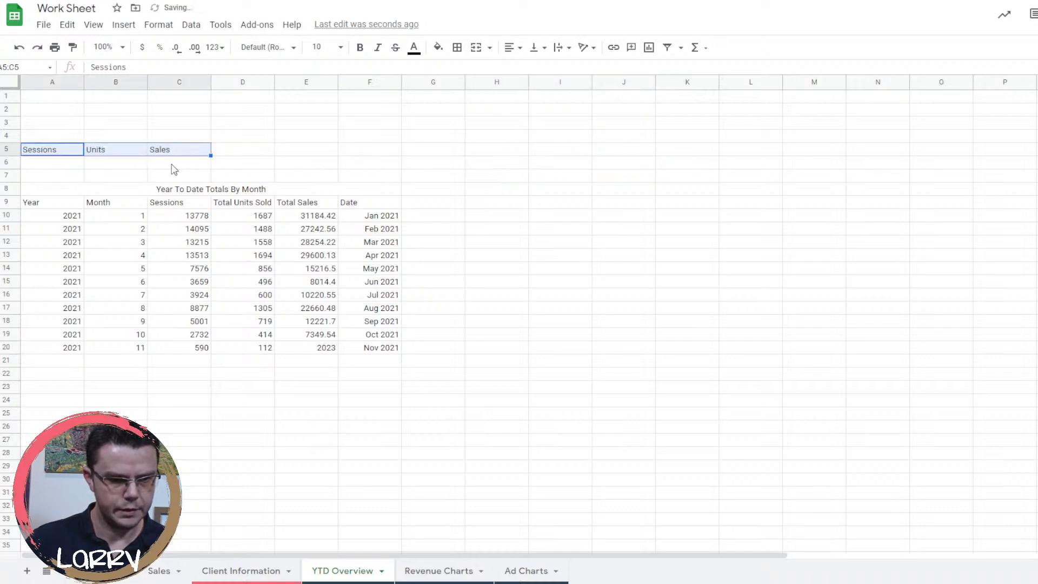
Total the monthly sessions in A4, above the Sessions label, with the formula =sum(C10:C20).
left_click(74, 139)
type("sum=")
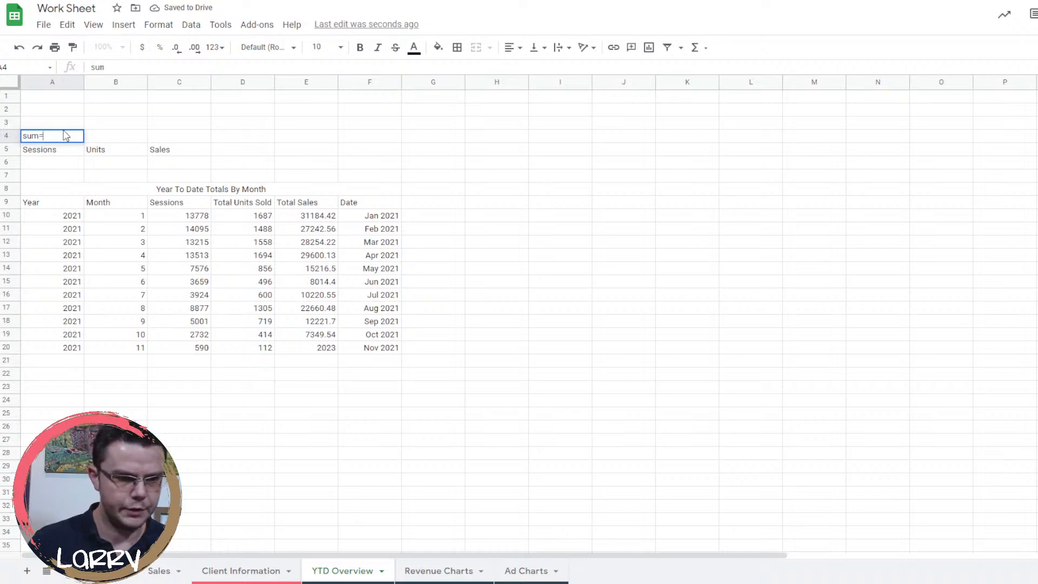
key("BackSpace")
key("BackSpace")
key("BackSpace")
type("=sum(")
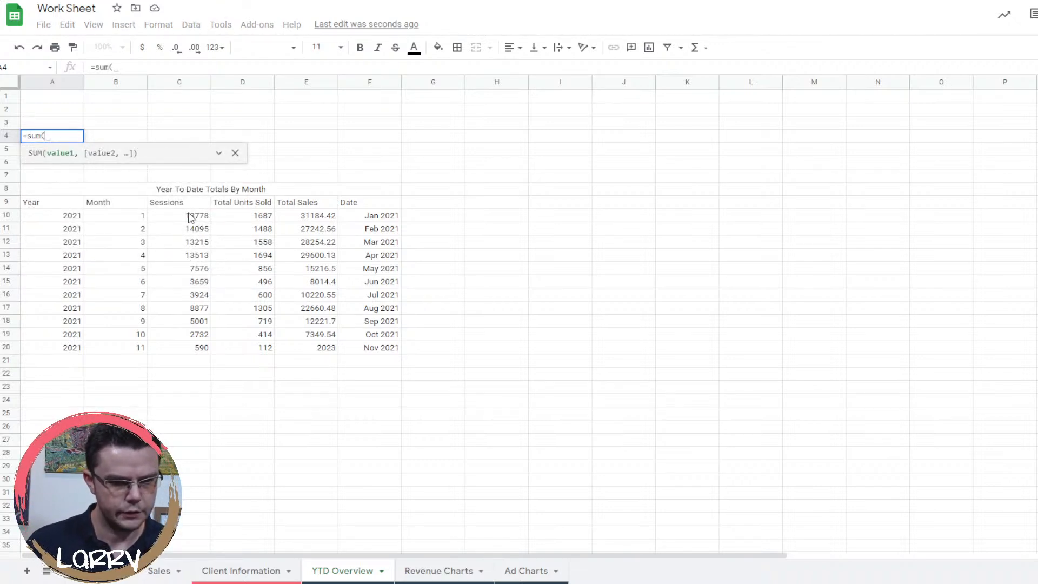
left_click_drag(189, 219, 191, 348)
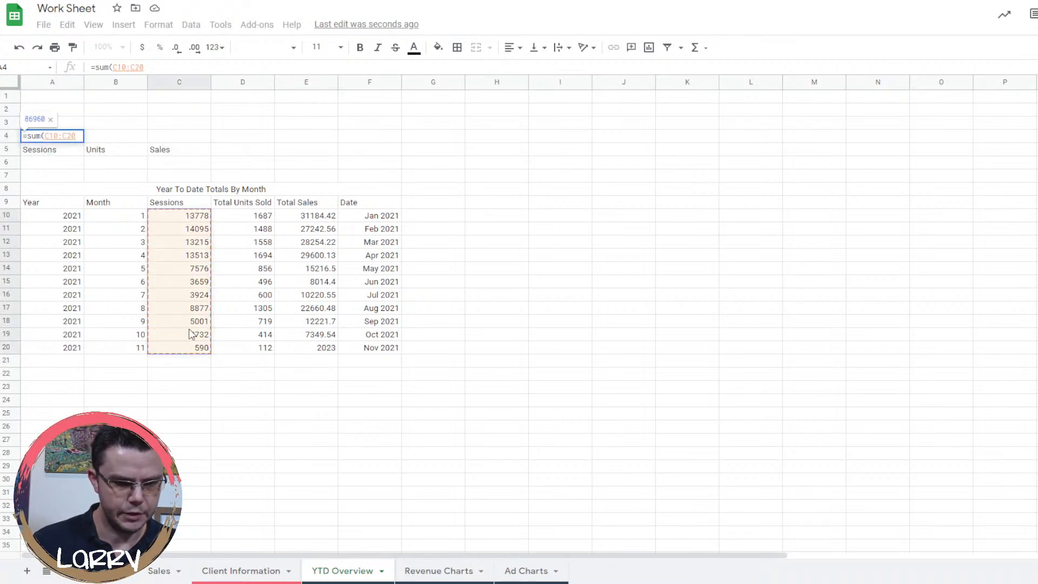
type(")")
key("Return")
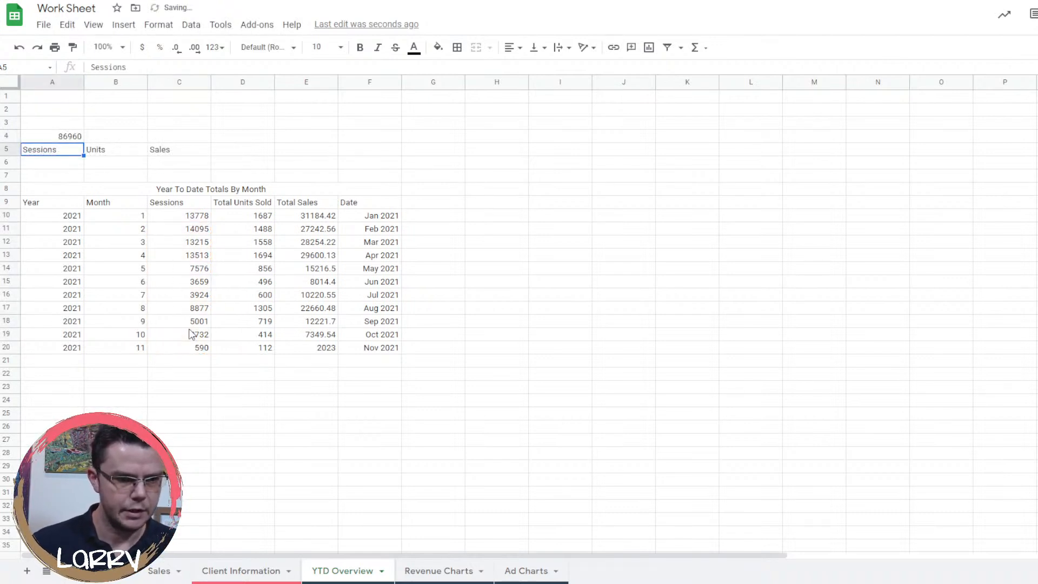
left_click(79, 138)
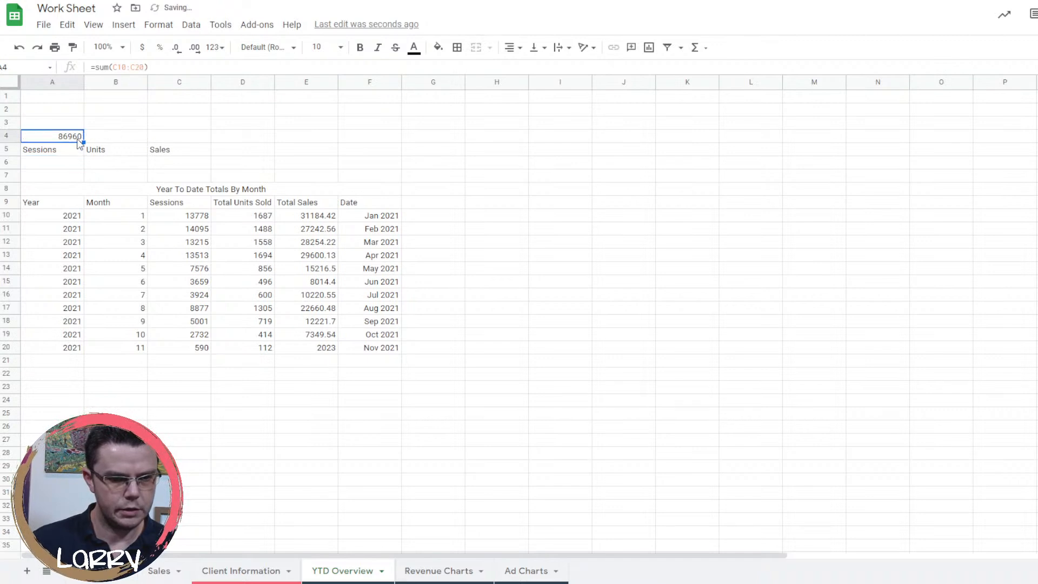
Extend the A4 total formula across to C4 and apply currency format to E10:E20 and the Sales total in C4.
left_click_drag(84, 142, 178, 138)
left_click_drag(301, 221, 301, 350)
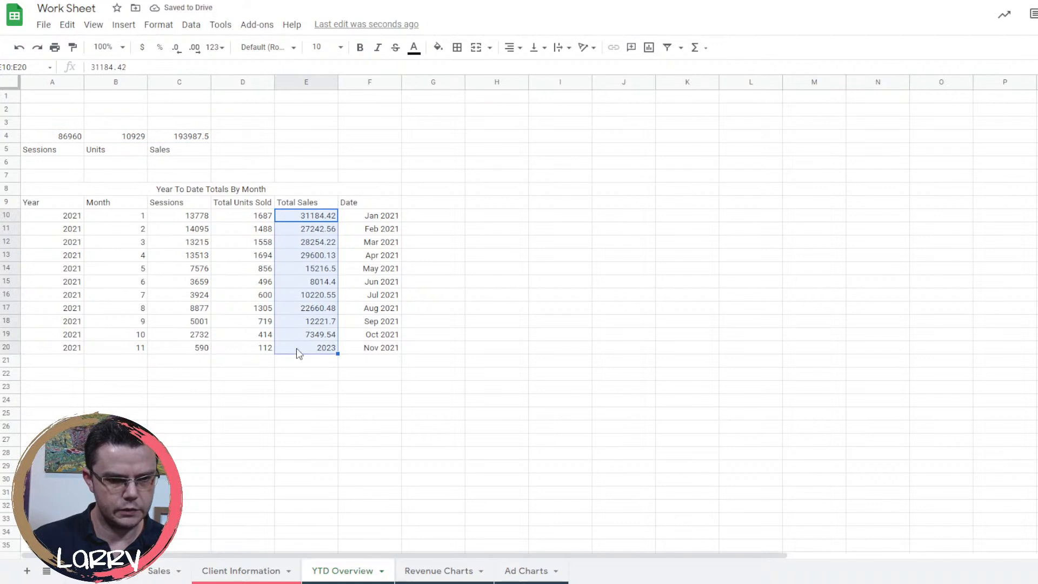
left_click(142, 47)
left_click(73, 47)
left_click(172, 139)
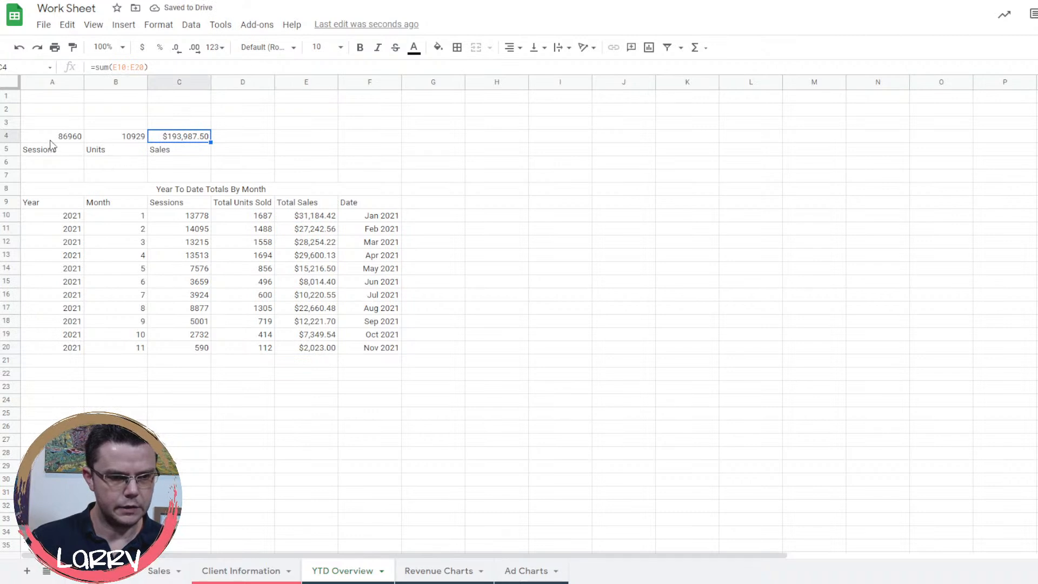
Switch to the Auto Report Live presentation and check the font and size of the Sales figure on the Year To Date slide.
left_click(298, 1)
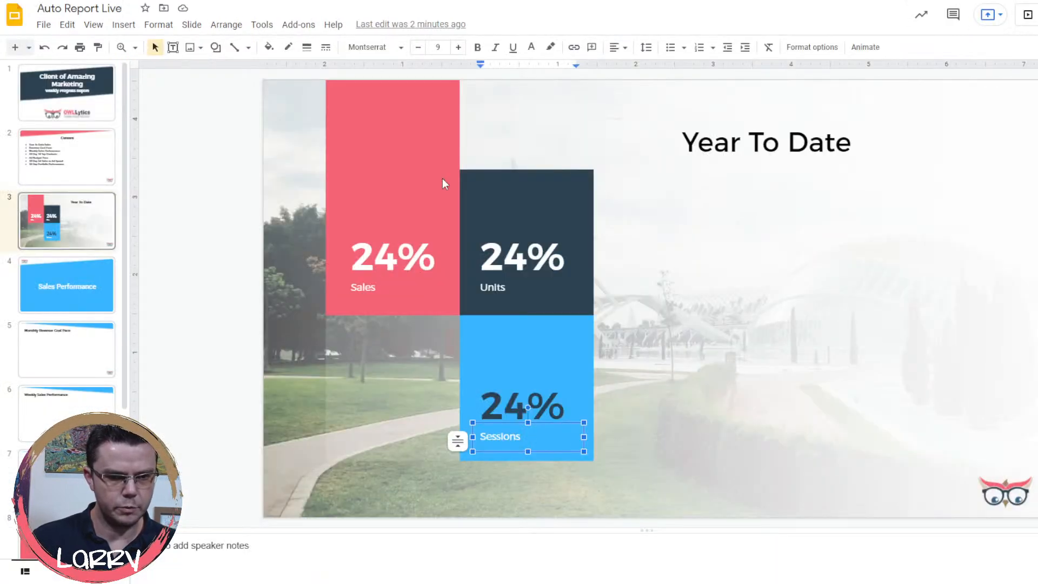
left_click(397, 265)
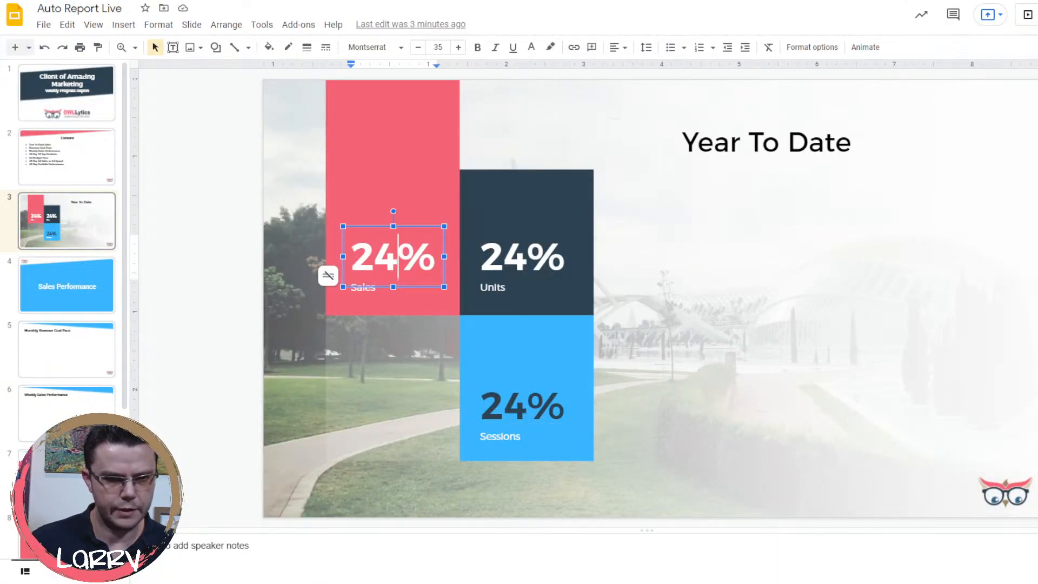
left_click(398, 257)
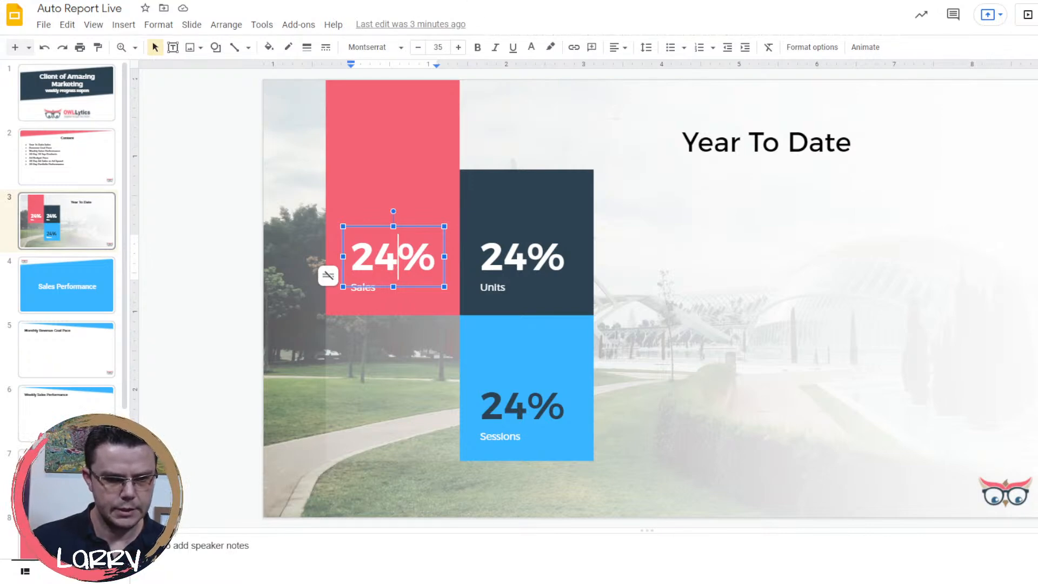
left_click(437, 1)
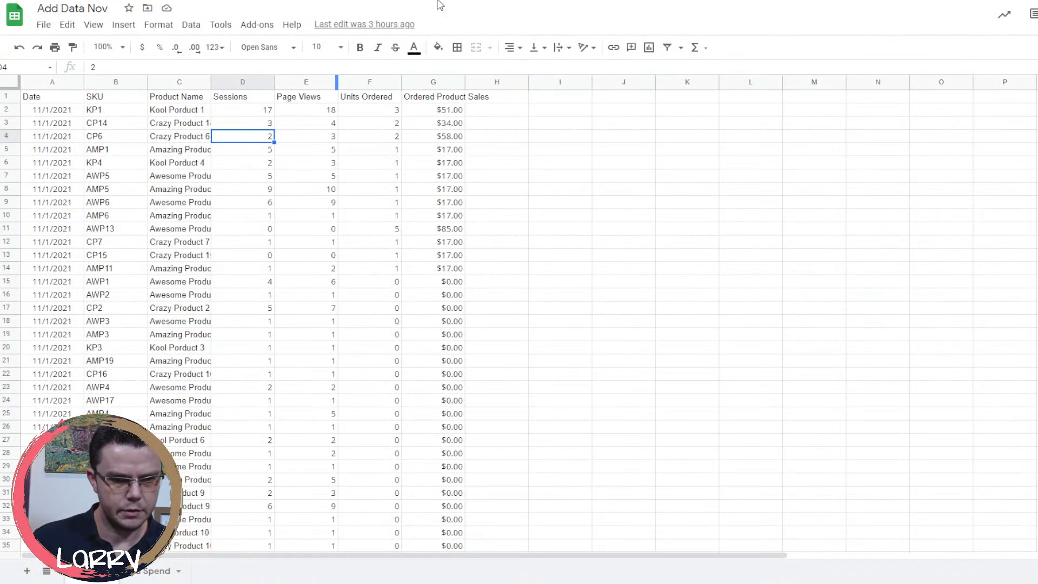
left_click(439, 5)
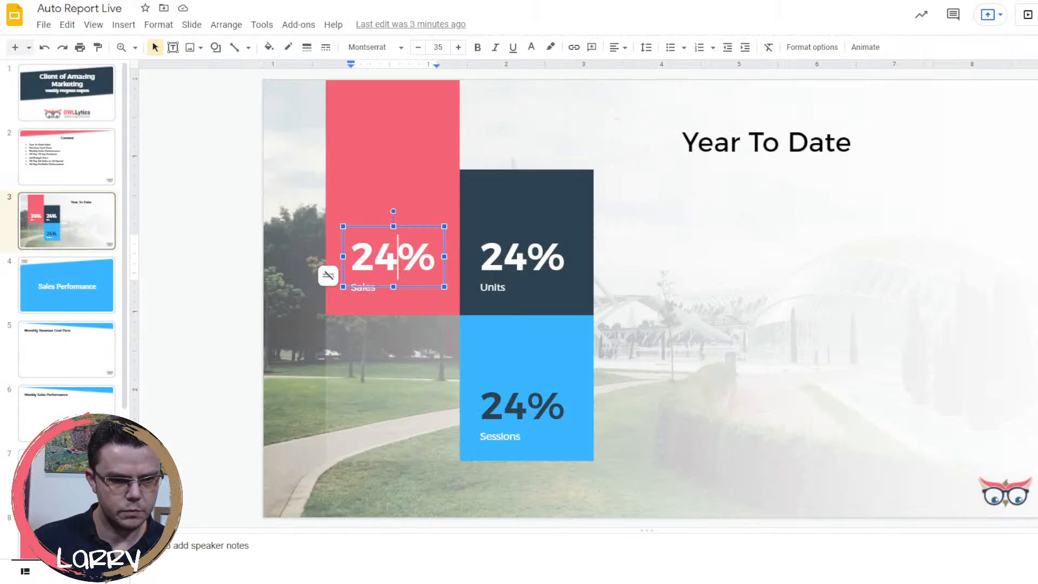
Return to the Work Sheet spreadsheet and set the font of the totals and labels in A4:C5 to Montserrat.
left_click(324, 1)
left_click(69, 139)
left_click_drag(72, 143, 179, 152)
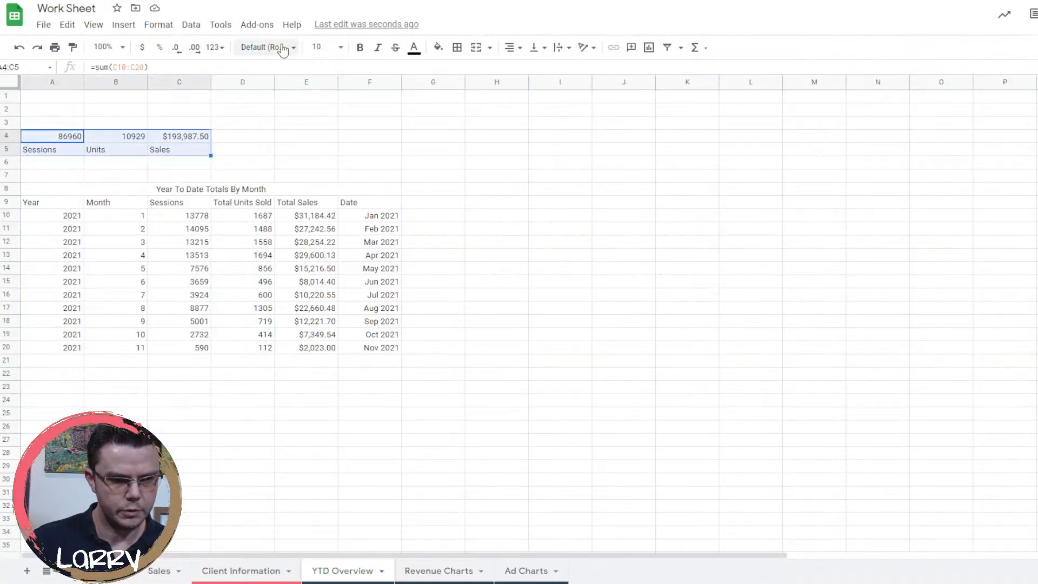
left_click(281, 47)
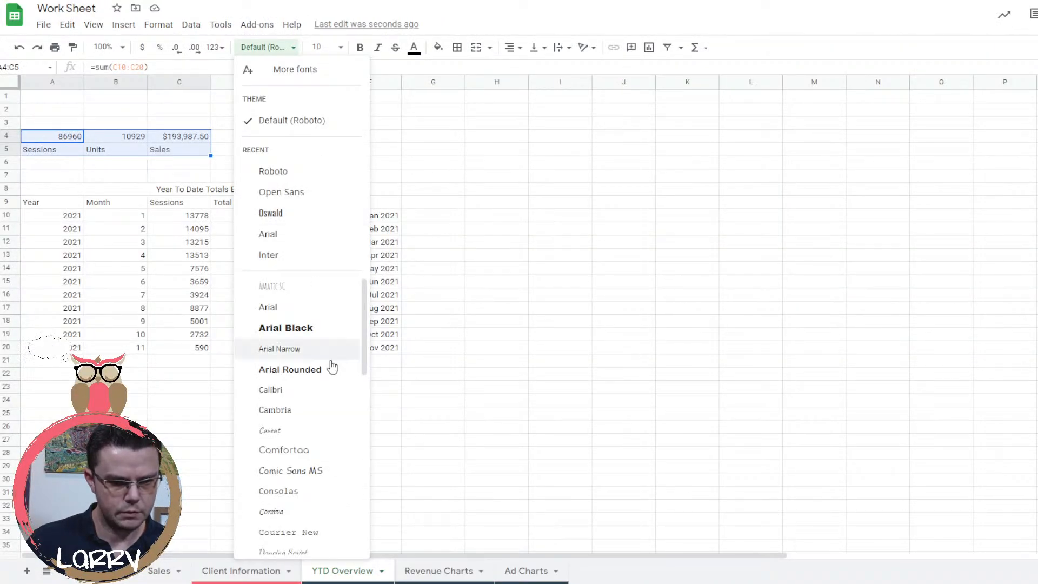
scroll(340, 367, "down", 5)
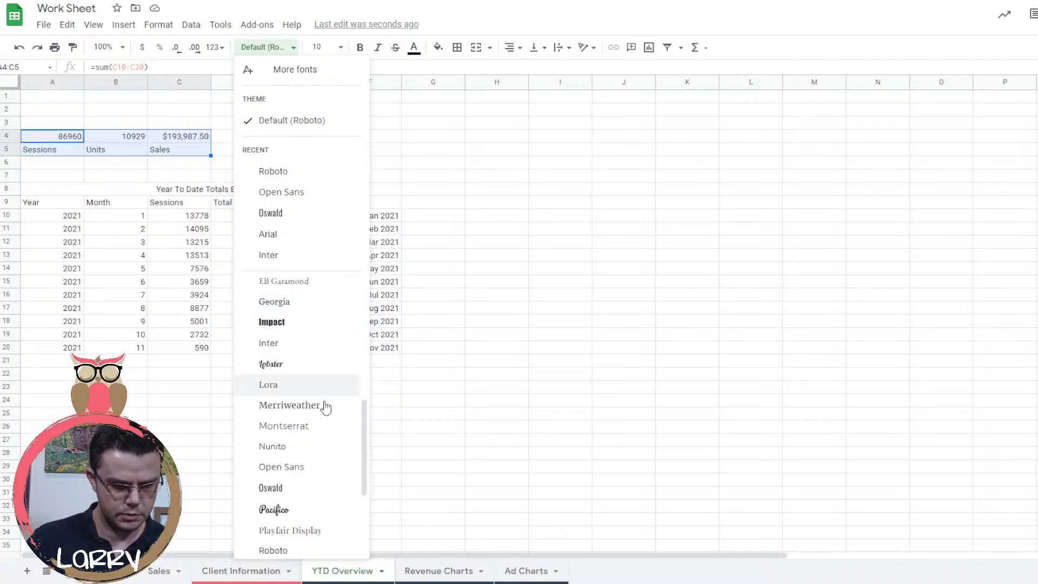
left_click(324, 432)
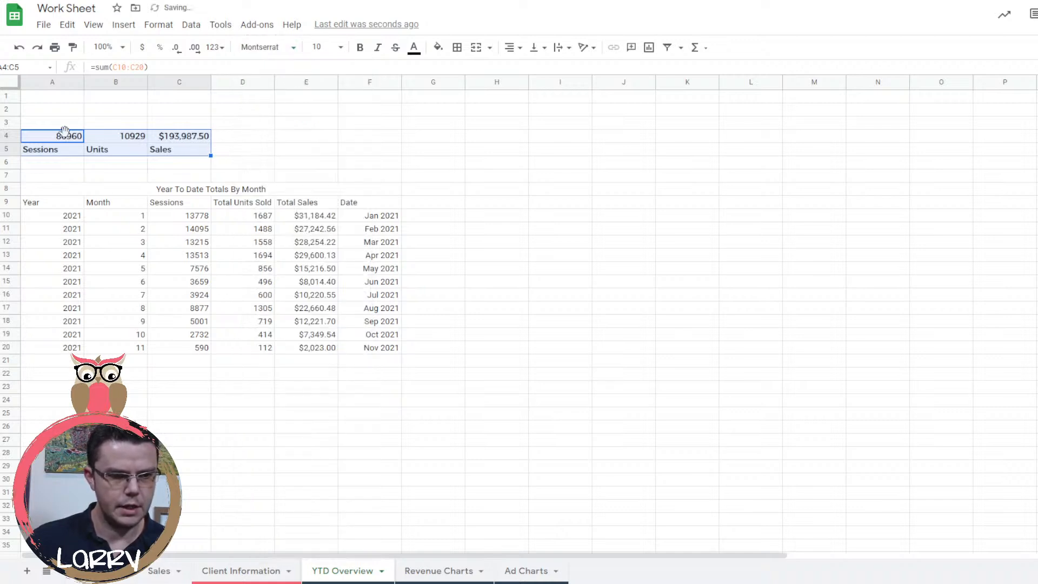
Format the totals in A4:C4 as bold, left-aligned text at size 36.
left_click(66, 151)
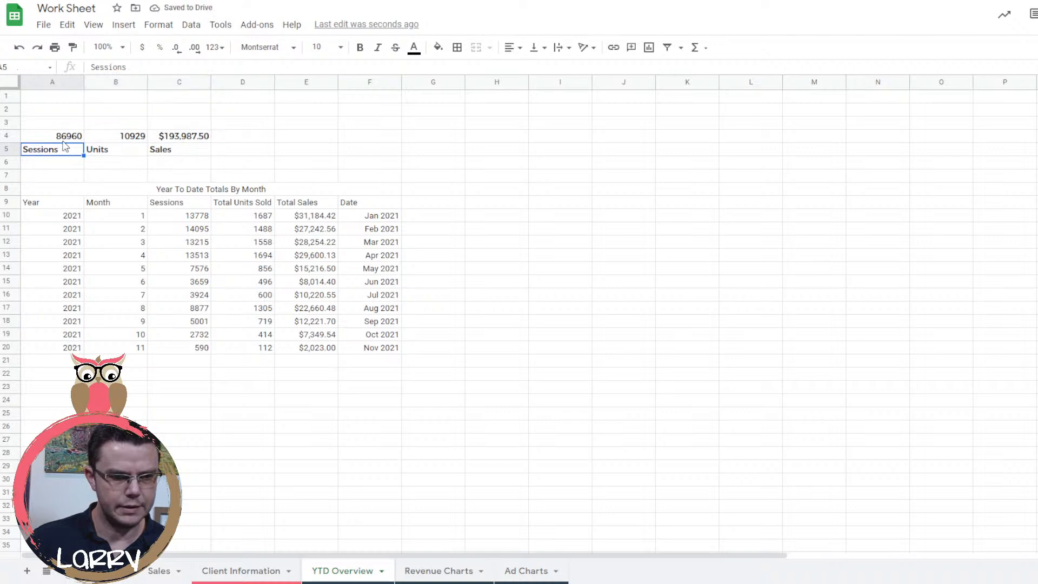
left_click_drag(64, 136, 208, 140)
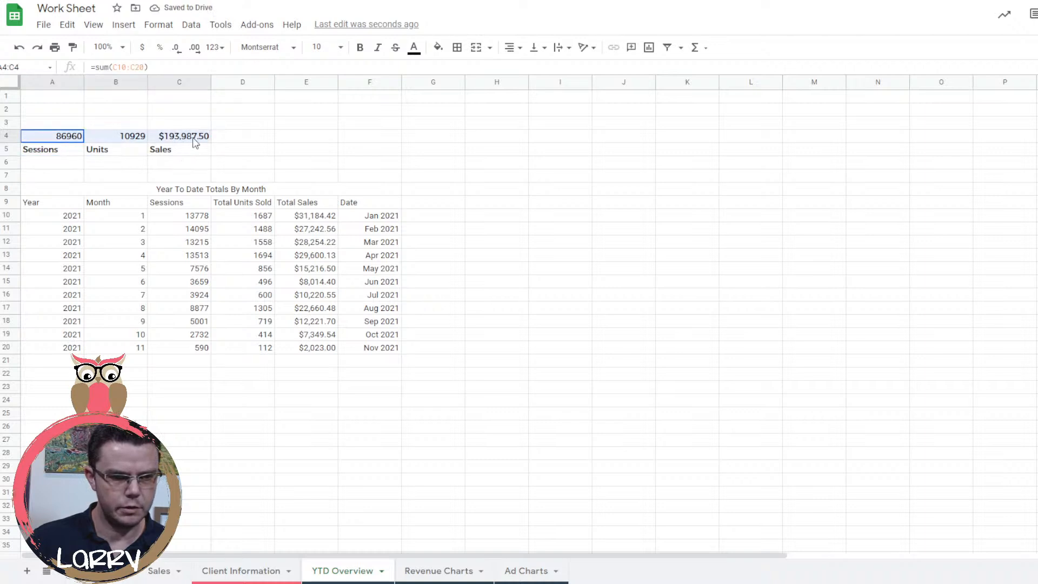
left_click(359, 47)
left_click(511, 48)
left_click(512, 69)
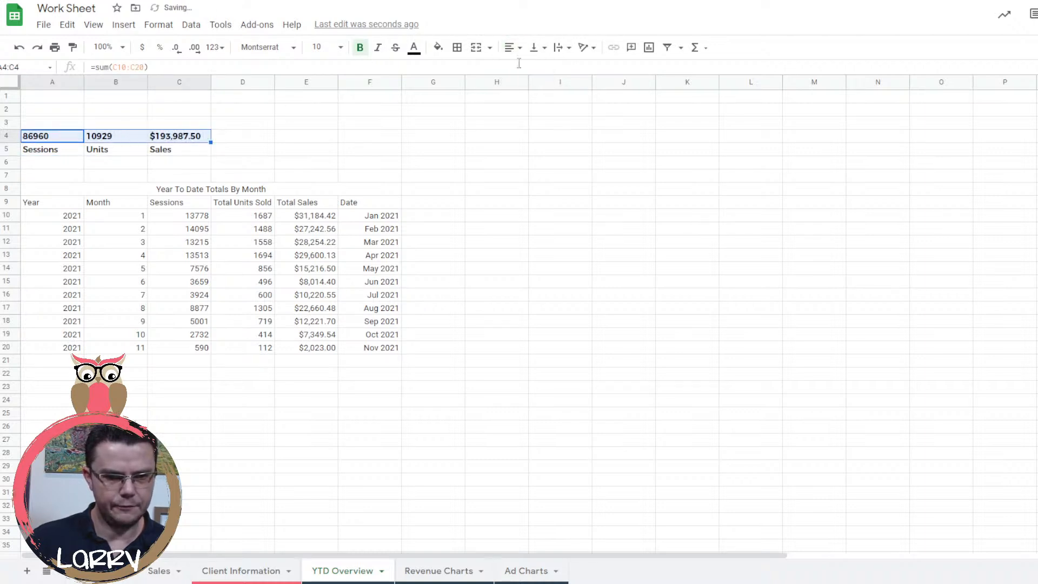
left_click(341, 48)
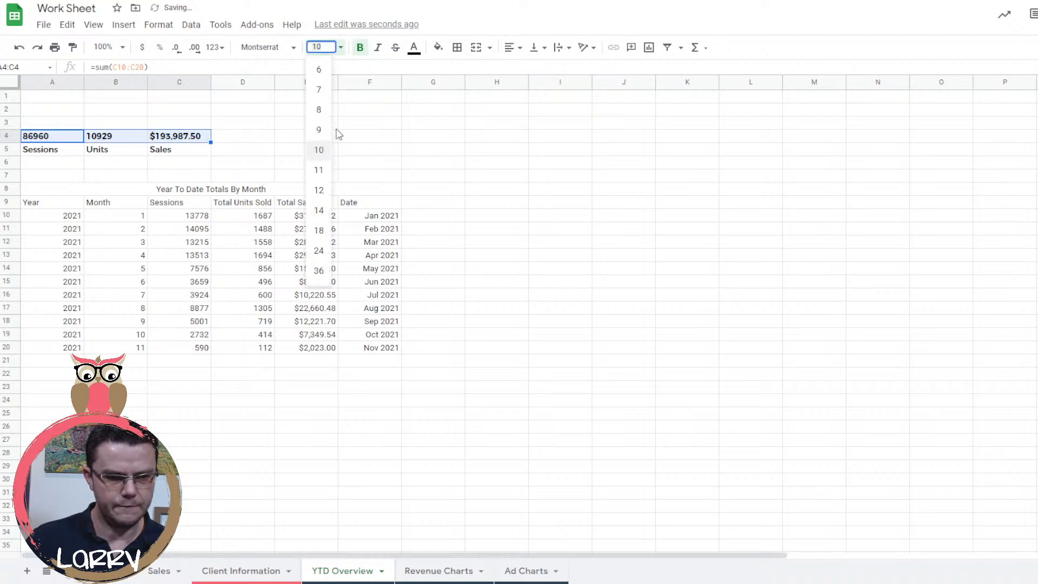
left_click(319, 271)
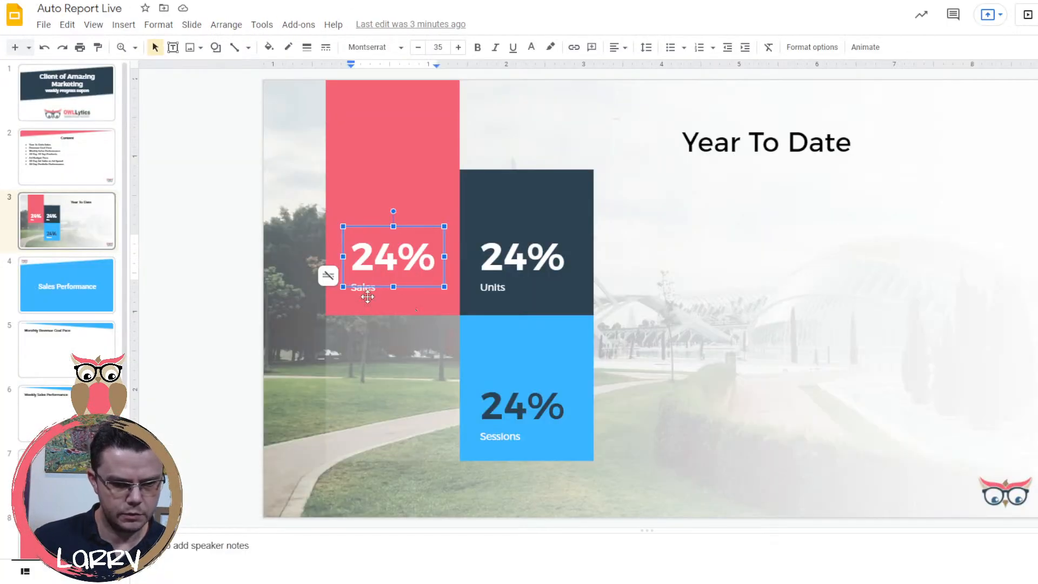
Check the Sales label's formatting on the slide and set the labels in A5:C5 to size 9 in white.
left_click(367, 297)
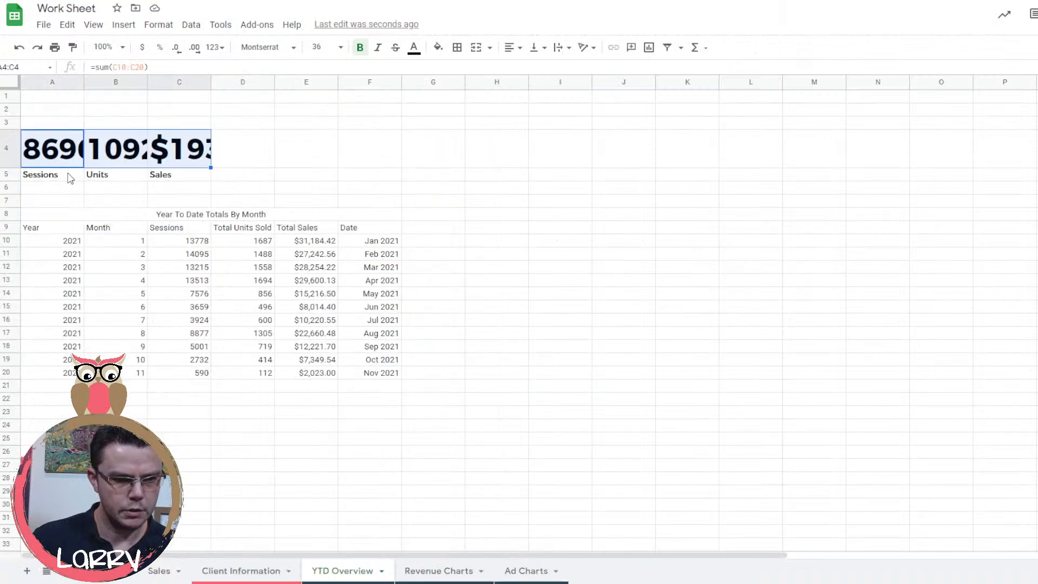
left_click_drag(48, 175, 191, 179)
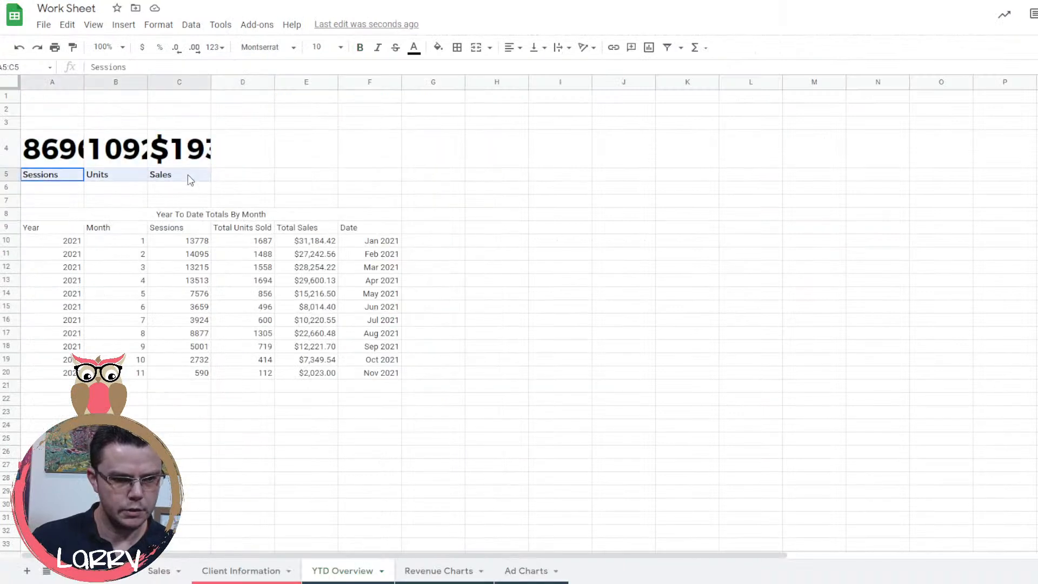
left_click(340, 48)
left_click(319, 132)
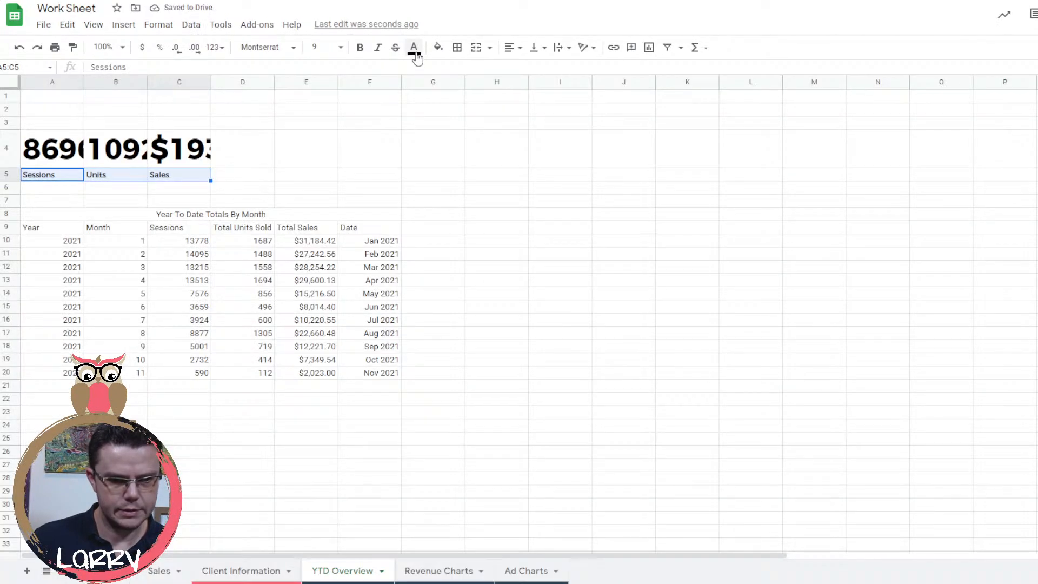
left_click(415, 49)
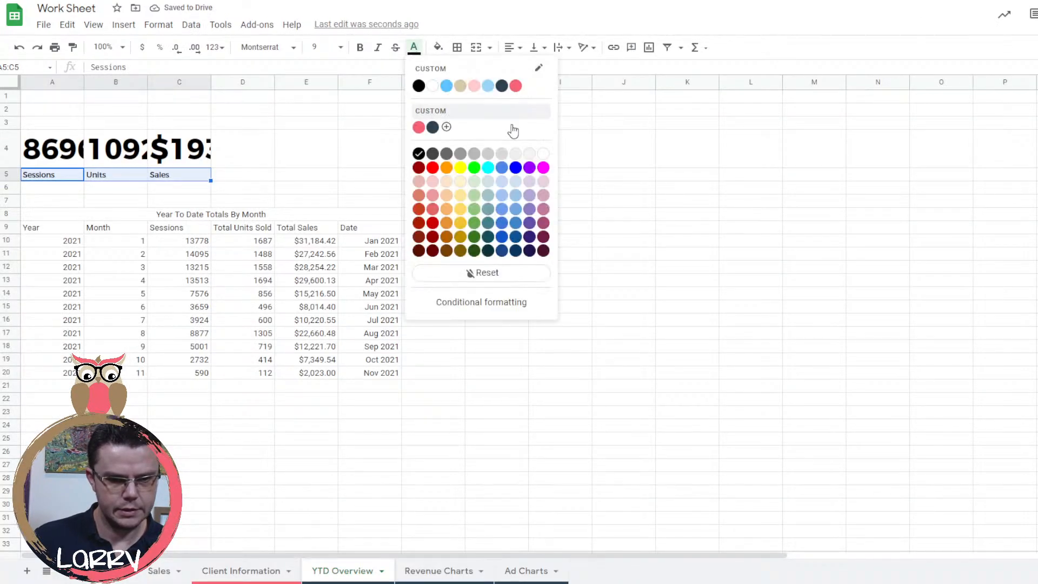
left_click(539, 160)
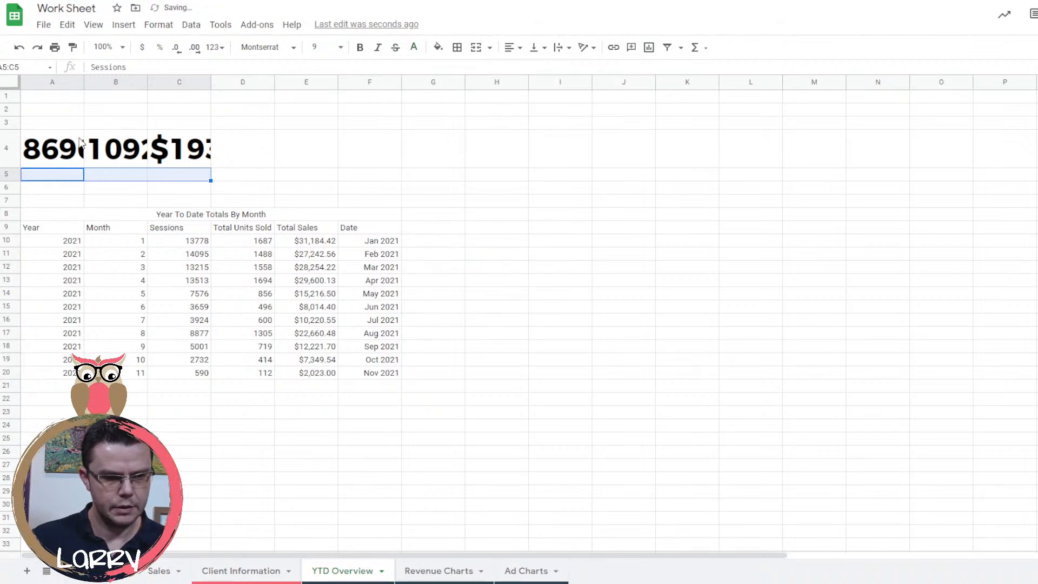
Copy the Sessions total and label from A4:A5 into the Year To Date slide as a table linked to the spreadsheet.
left_click_drag(73, 142, 80, 180)
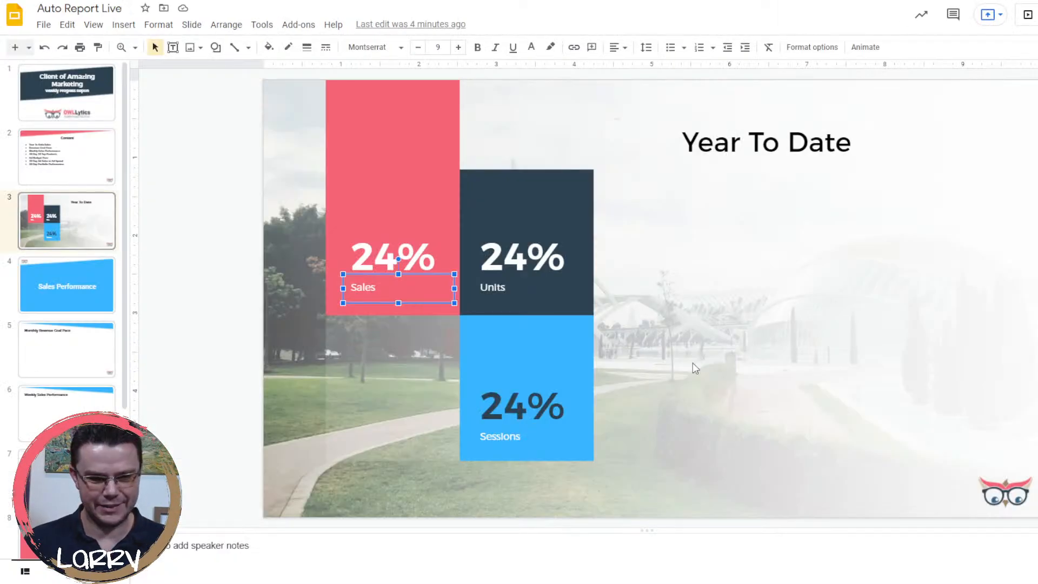
left_click(693, 364)
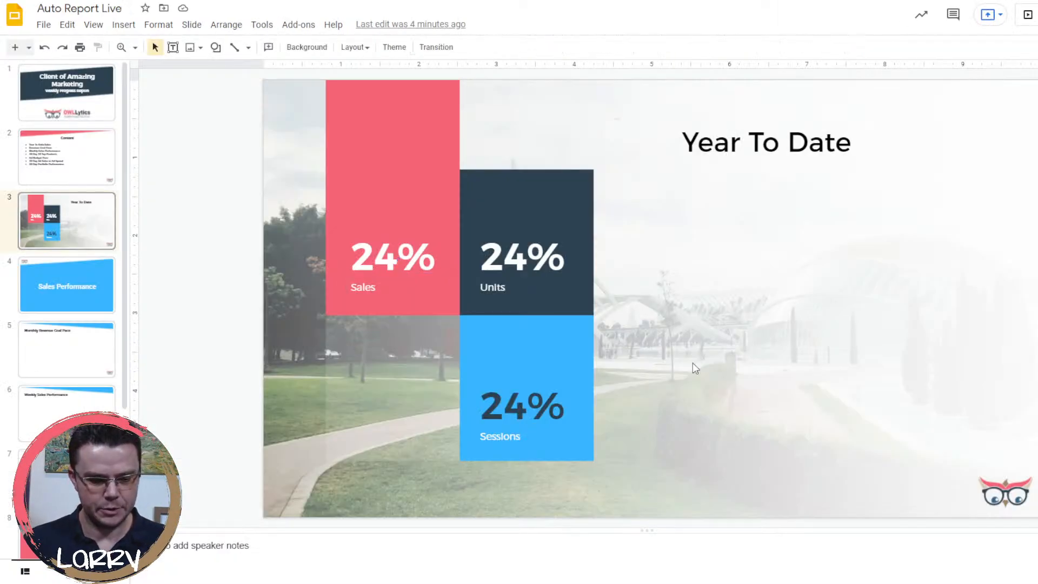
key("ctrl+v")
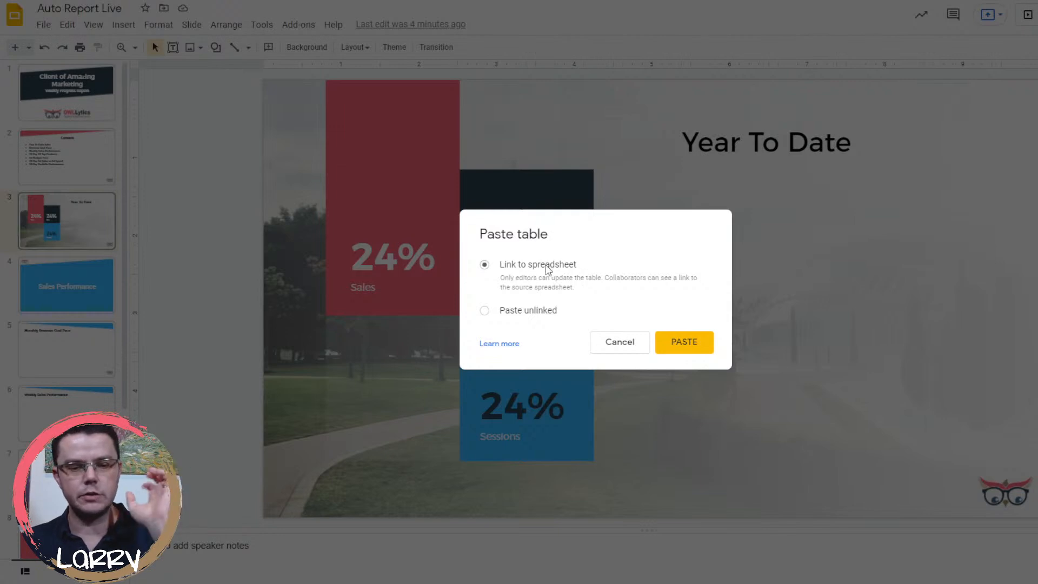
left_click(697, 346)
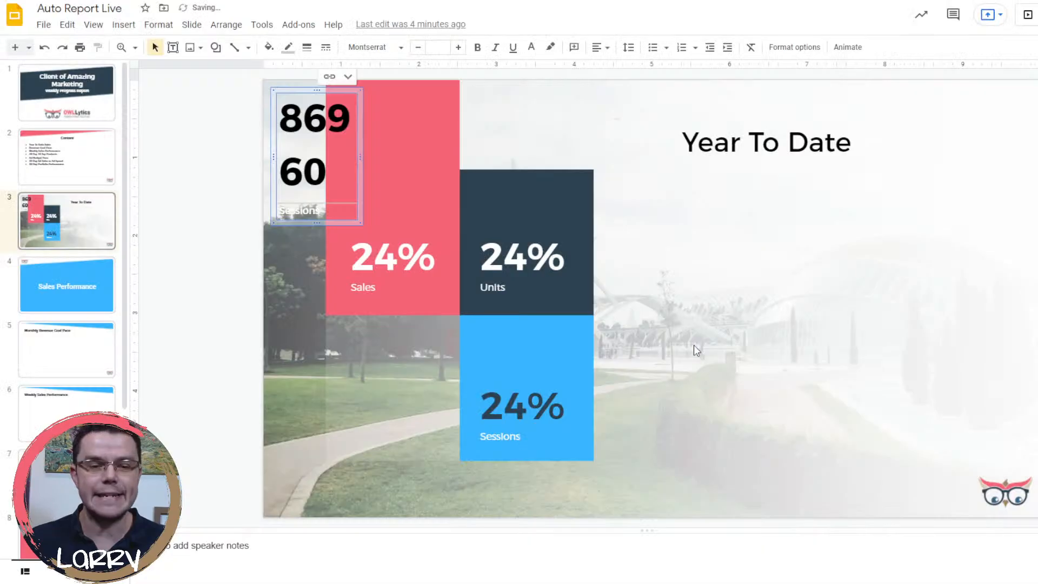
Widen the pasted Sessions table to fit its figure on one line and align its edges with the red block.
left_click_drag(359, 156, 460, 150)
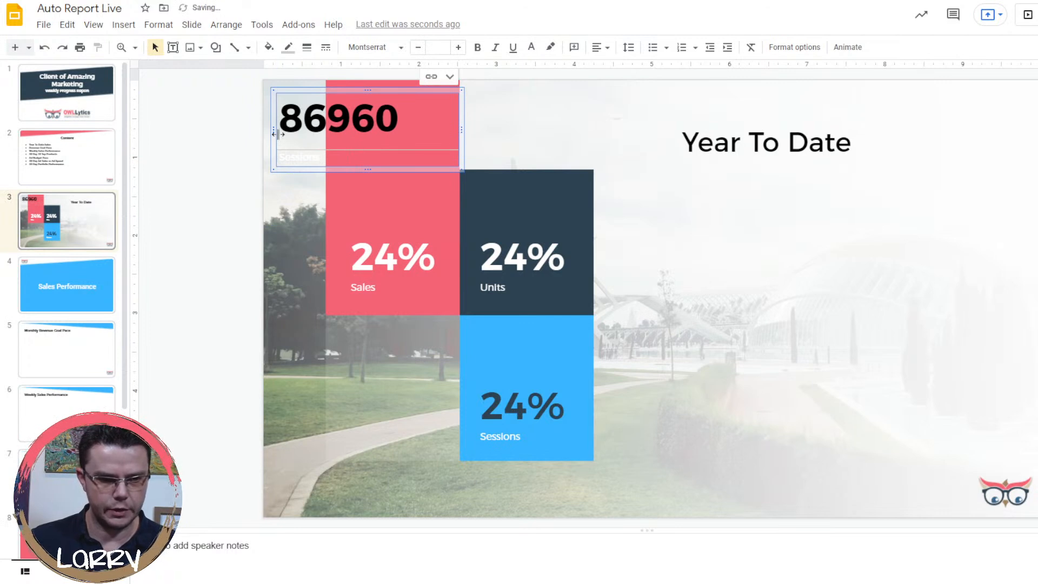
left_click(277, 134)
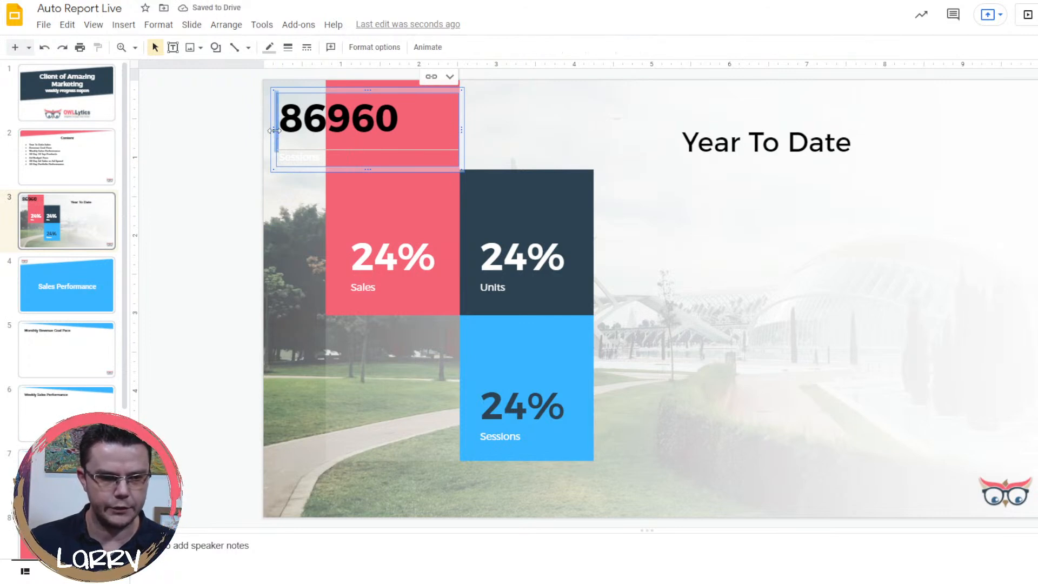
left_click(274, 130)
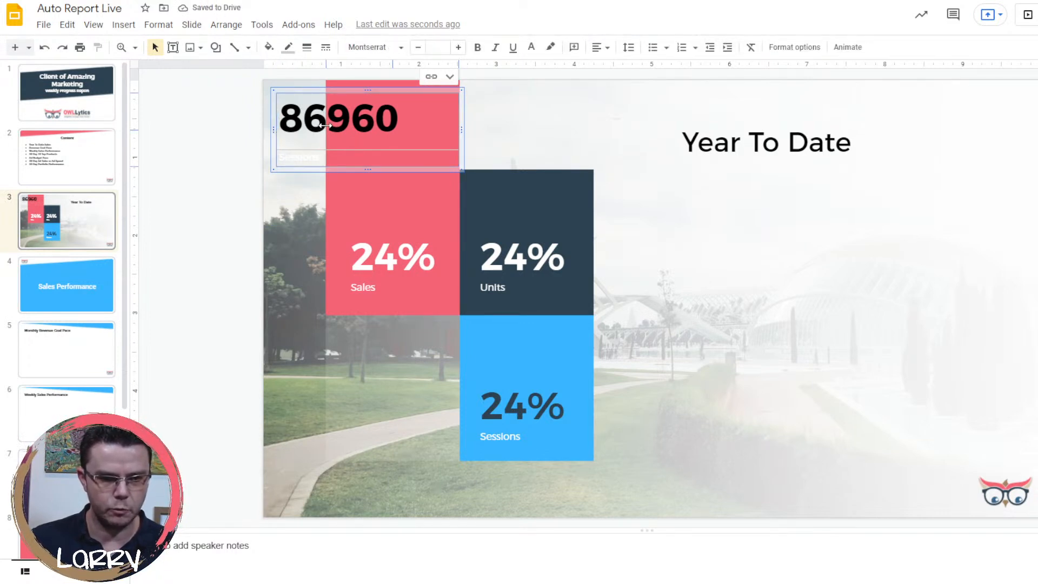
left_click_drag(325, 125, 325, 126)
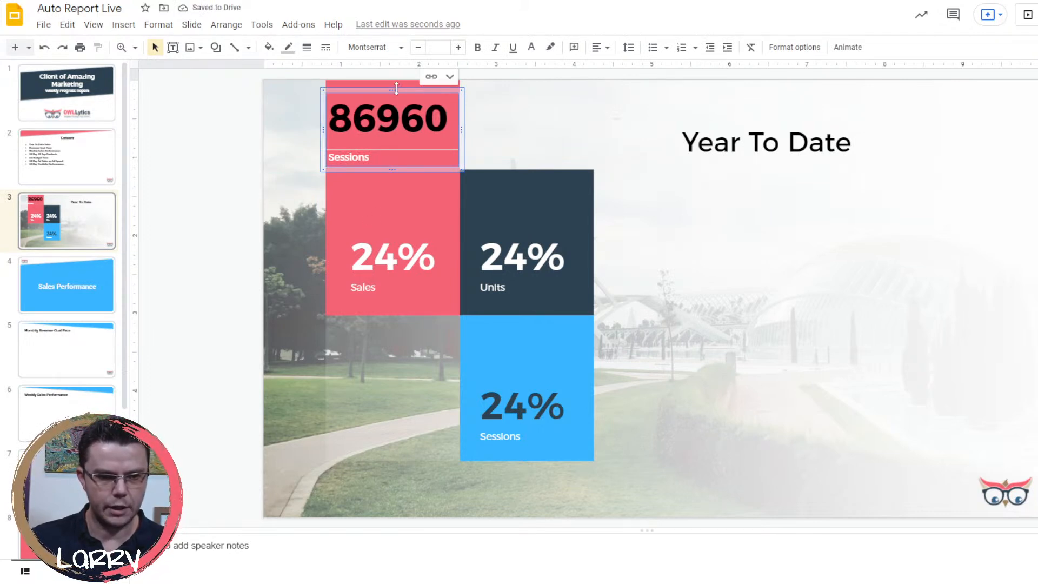
Move the Sessions table down over the Sales placeholder in the red block and send it to the back.
left_click_drag(408, 87, 407, 239)
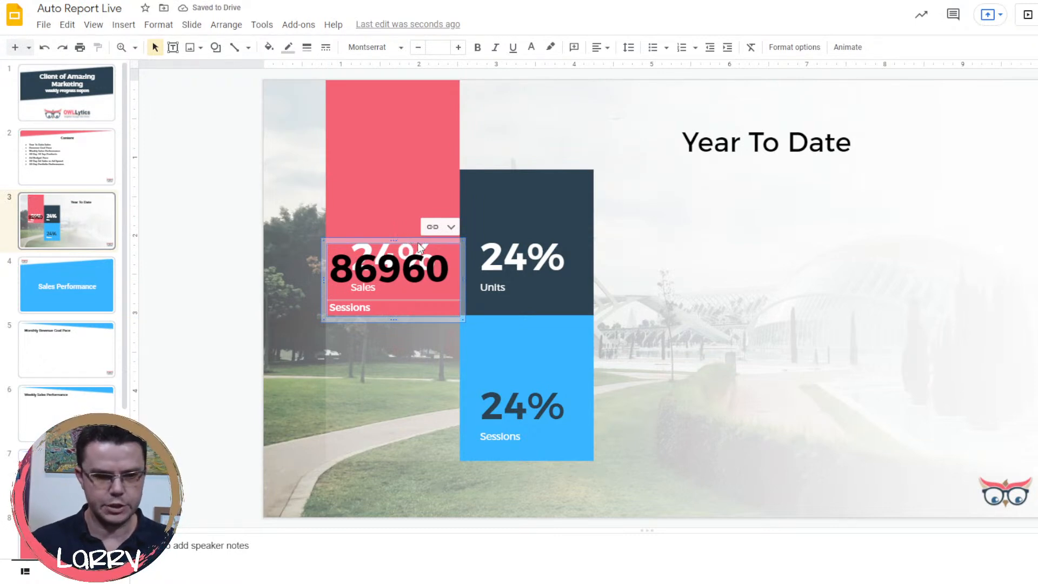
key("Up")
key("Up")
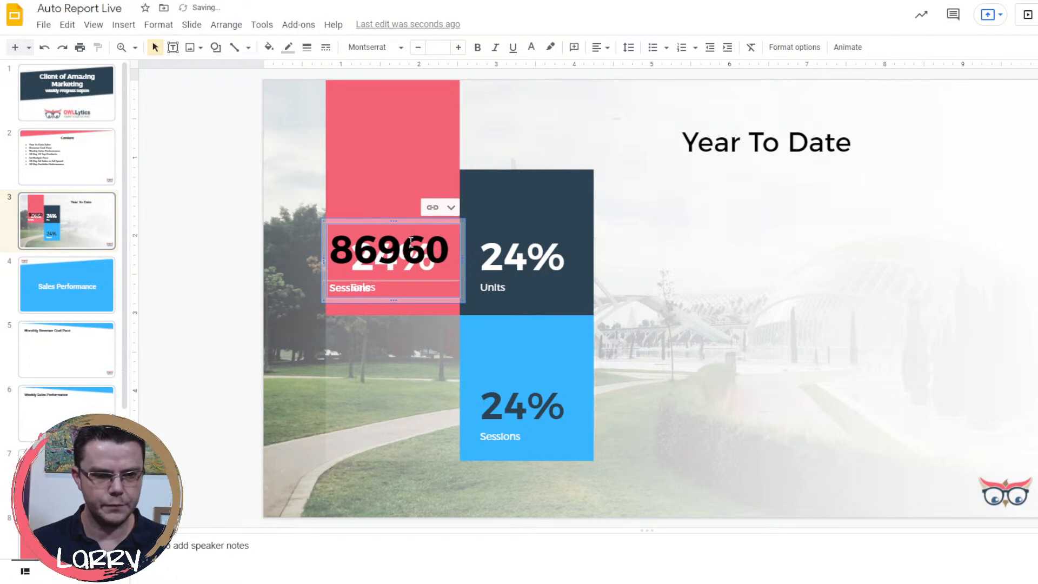
left_click(226, 25)
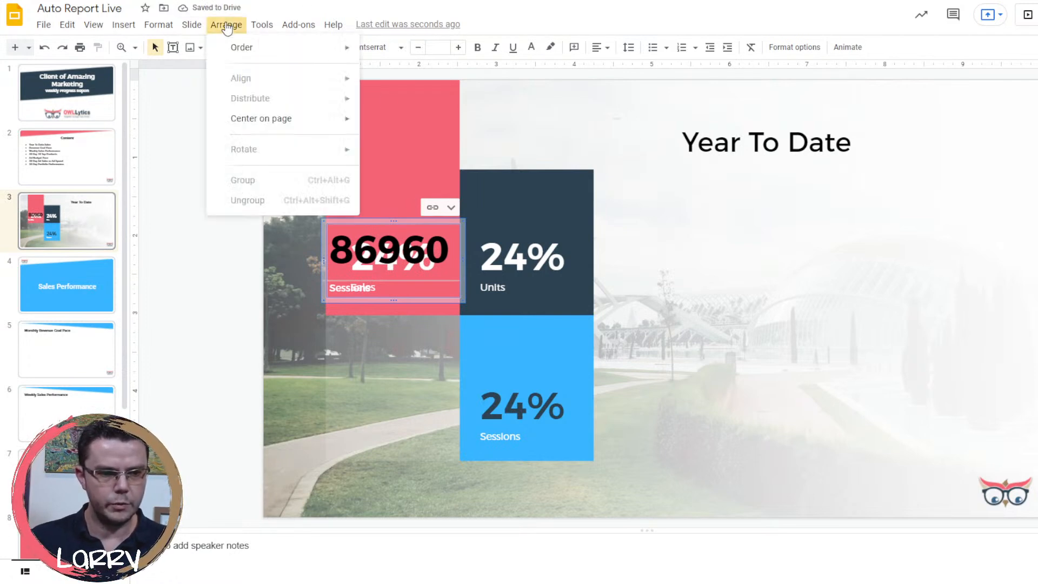
mouse_move(250, 52)
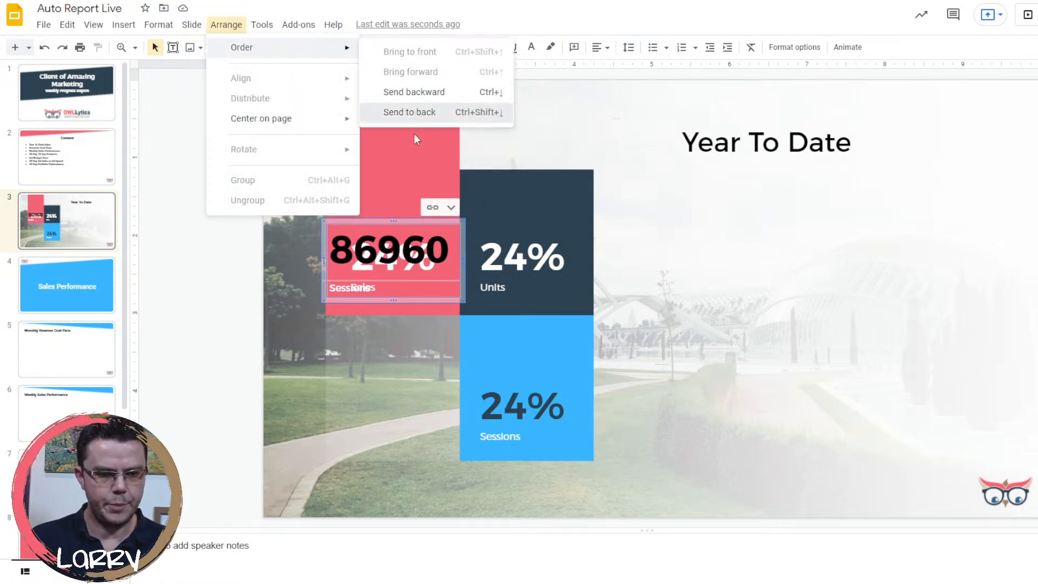
left_click(411, 112)
Delete the 24% and Sales placeholder text boxes overlapping the Sessions table in the red block.
left_click(393, 246)
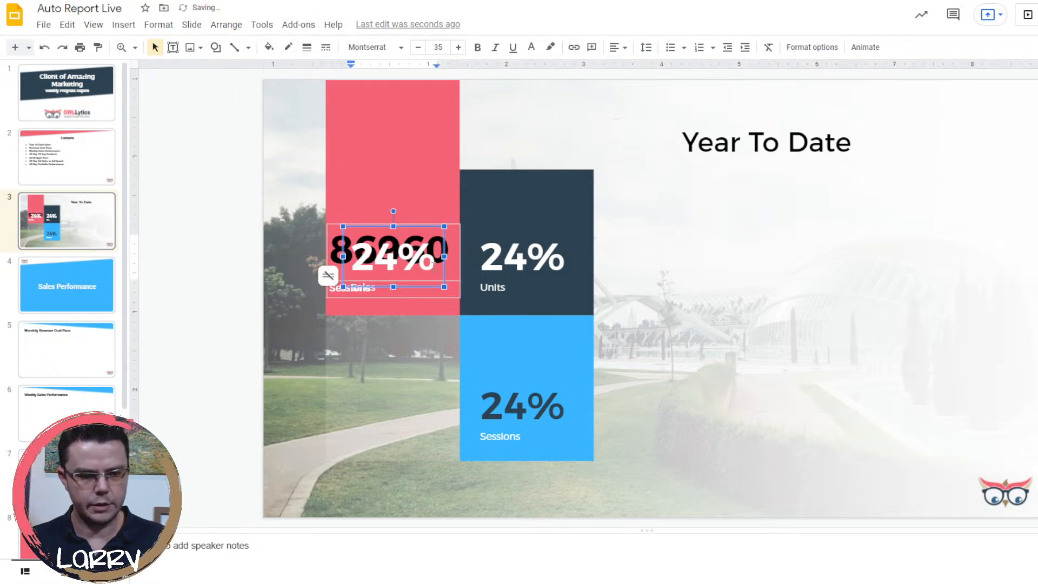
left_click(442, 246)
key("Delete")
left_click(435, 286)
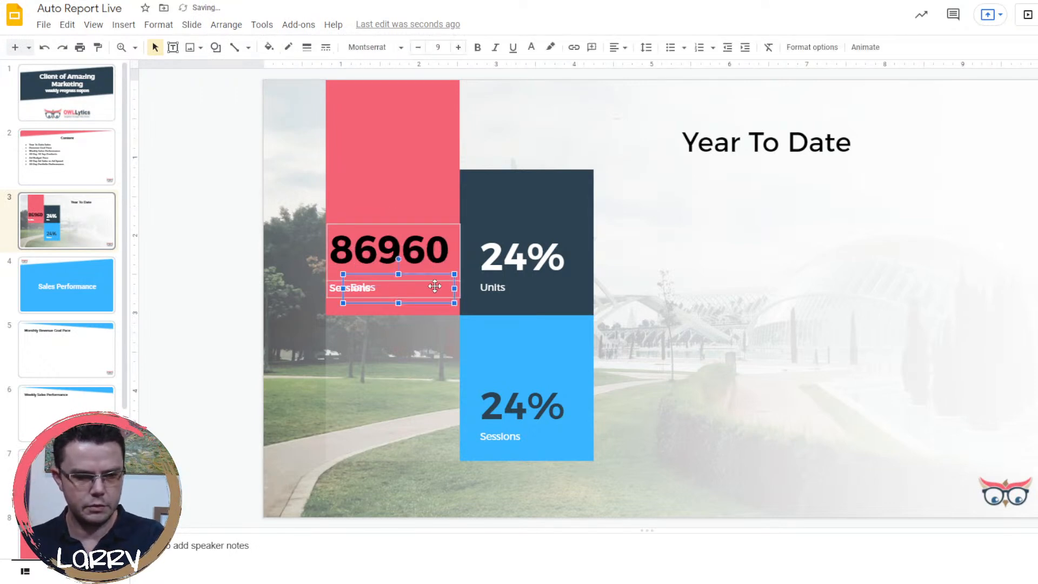
key("Delete")
Make all borders of the Sessions table transparent and set its figure's text colour to white.
left_click(436, 283)
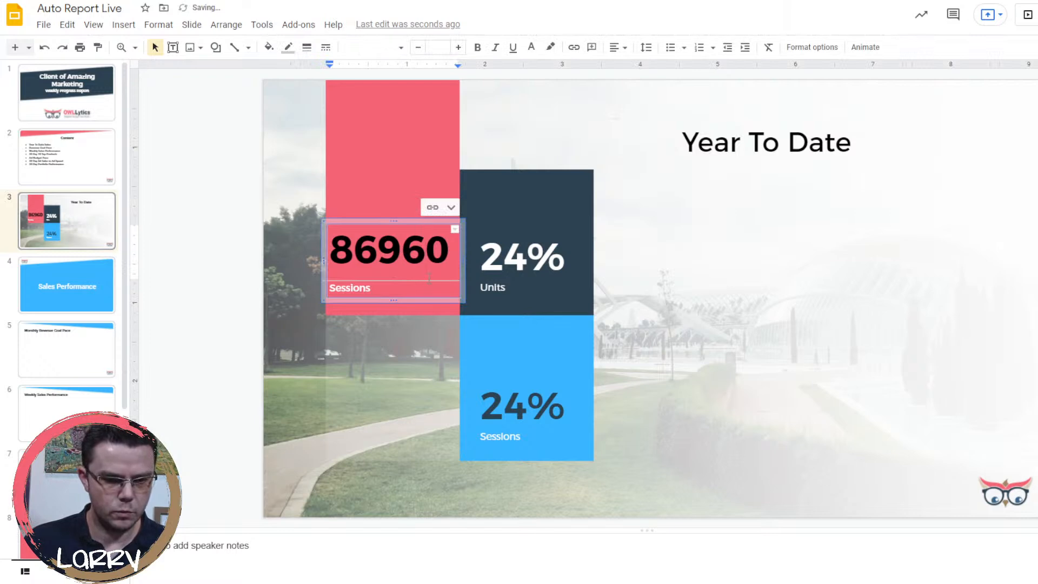
left_click_drag(435, 287, 335, 237)
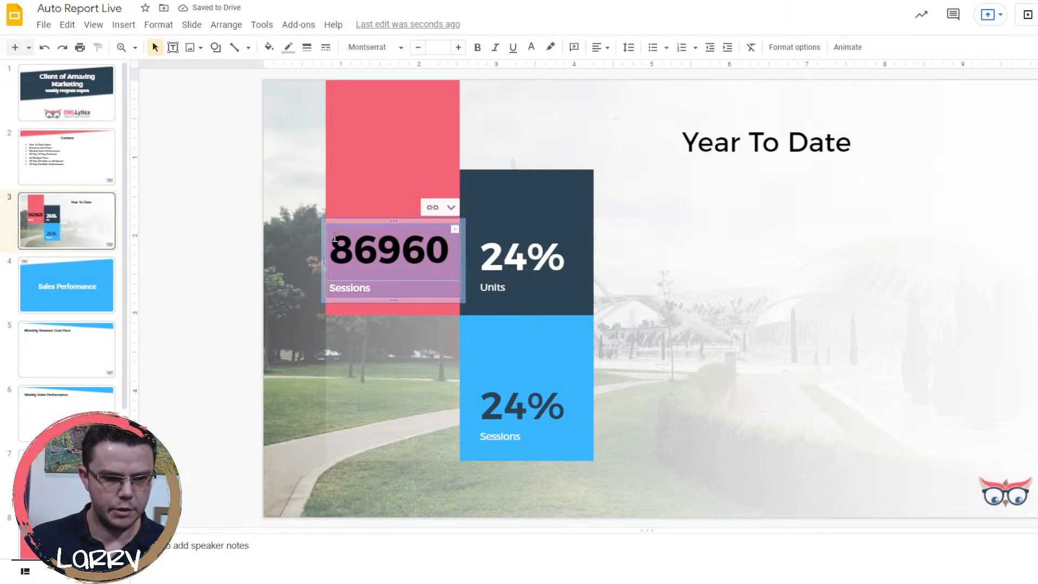
left_click(288, 47)
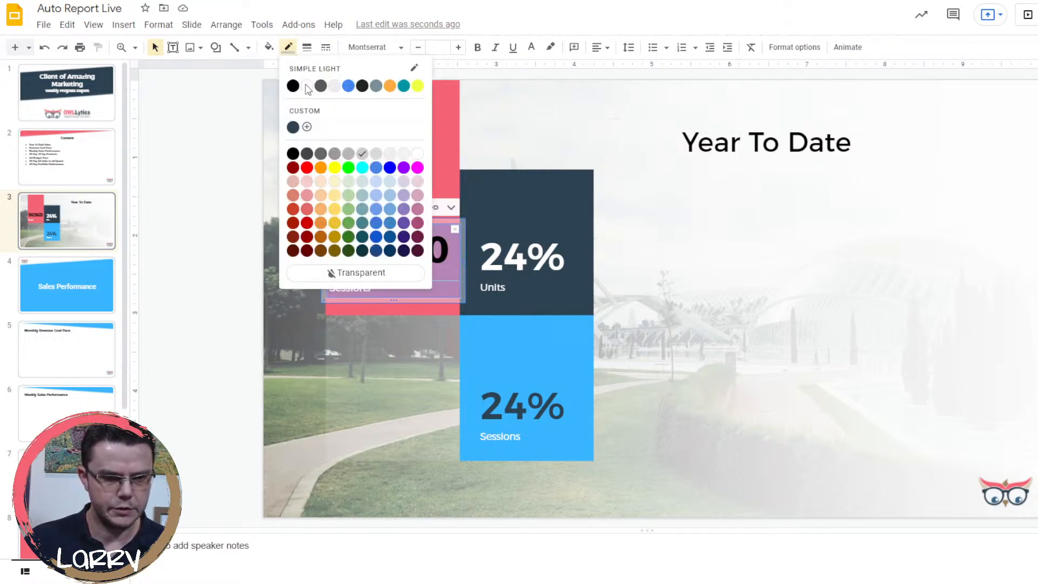
left_click(361, 272)
triple_click(382, 245)
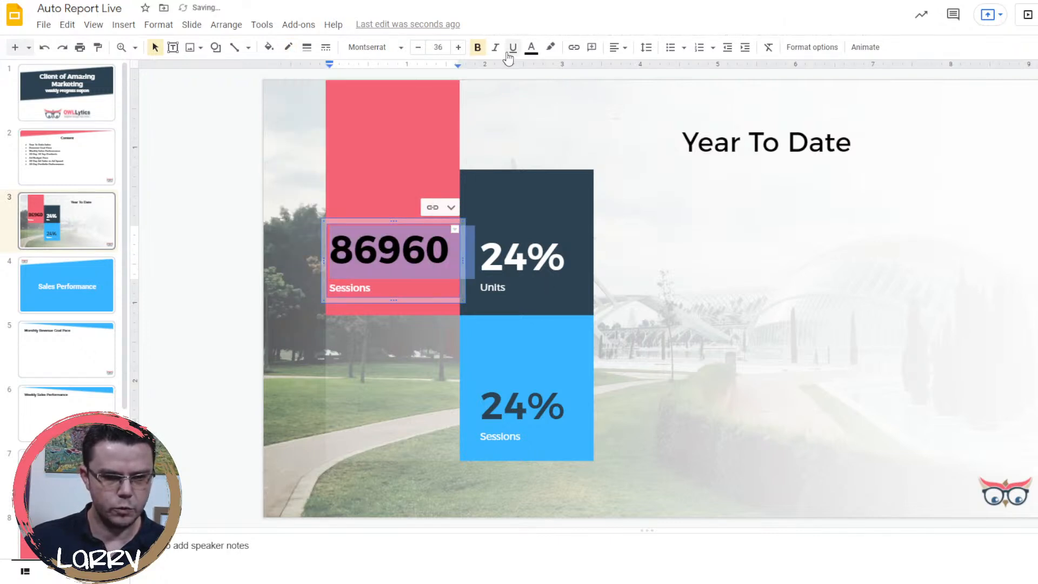
left_click(533, 48)
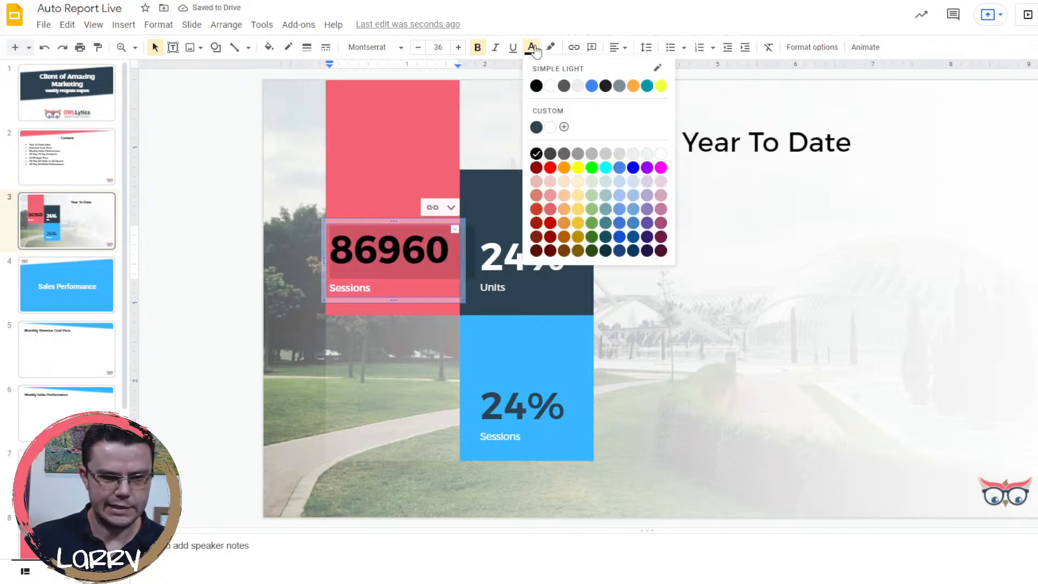
left_click(550, 86)
left_click(418, 311)
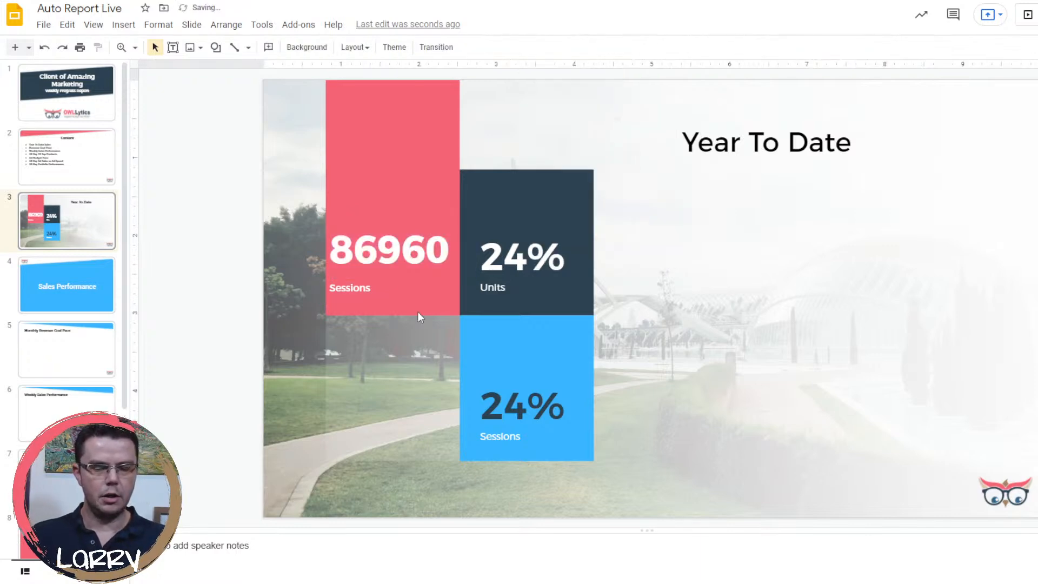
Copy the Units total and label from B4:B5 of the YTD Overview sheet into the Year To Date slide as a table linked to the spreadsheet.
key("ctrl+Tab")
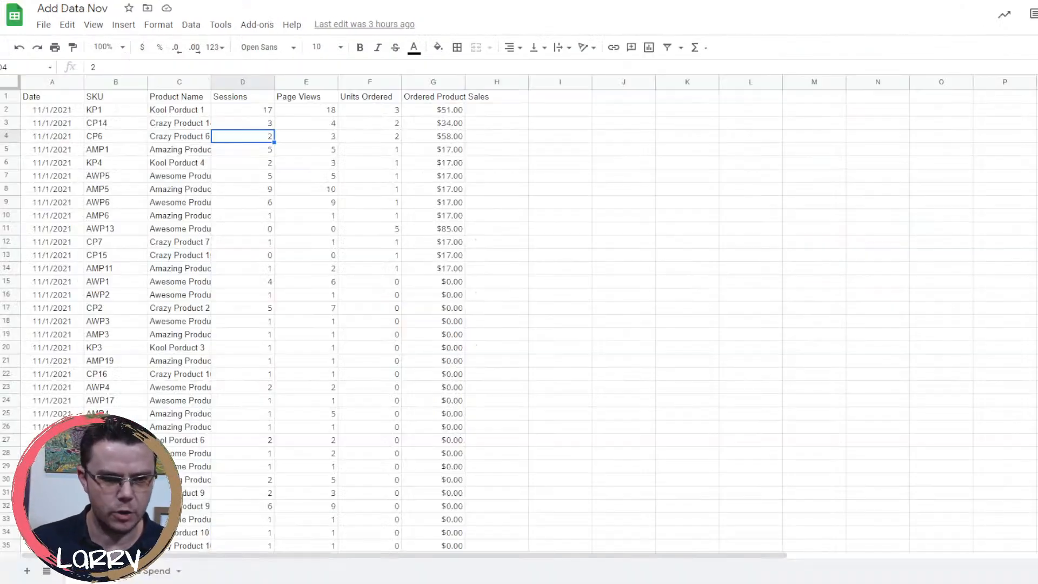
key("ctrl+Tab")
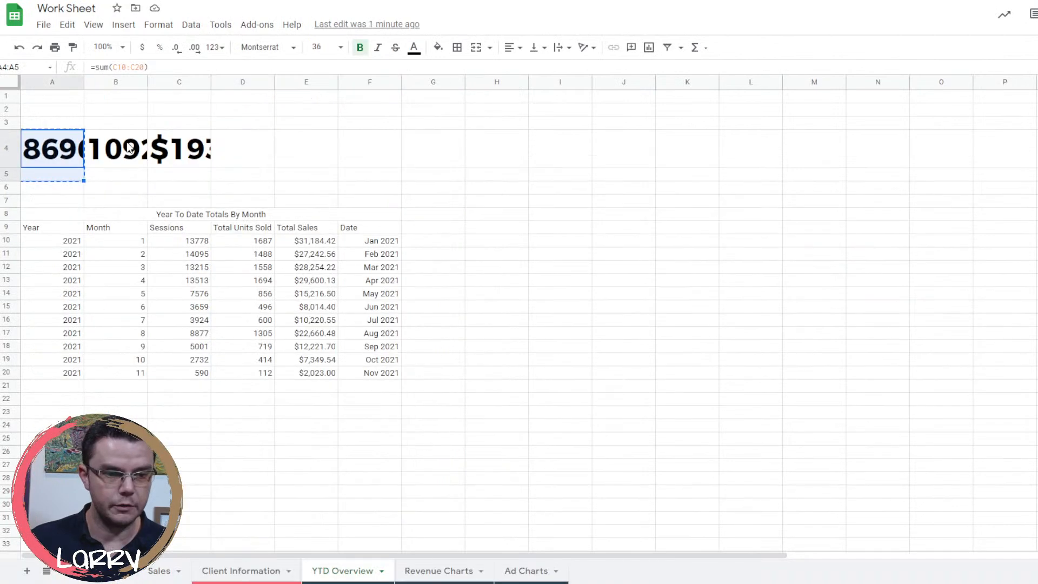
left_click(132, 178)
key("ctrl+c")
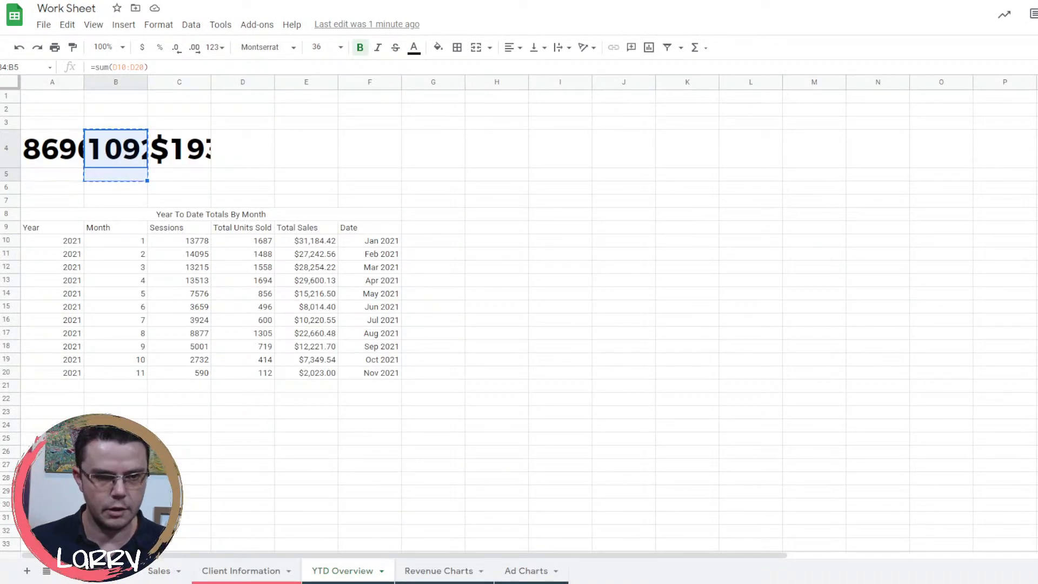
key("ctrl+Tab")
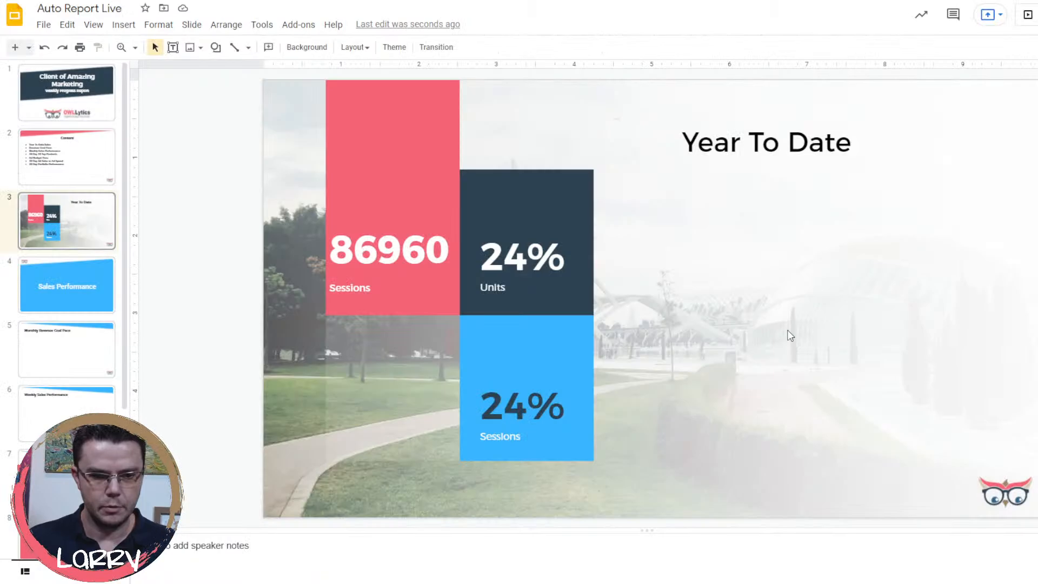
key("ctrl+v")
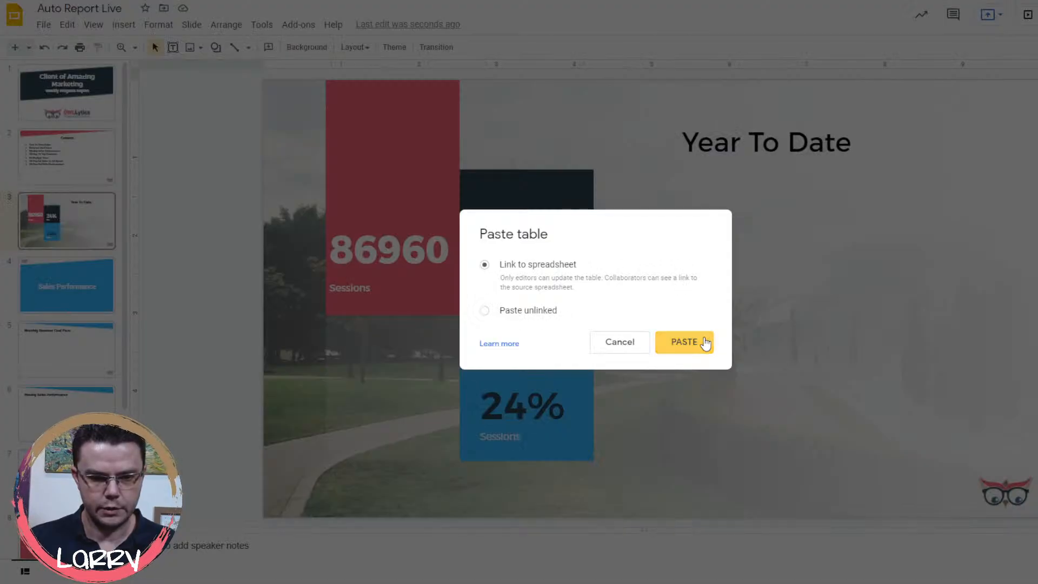
left_click(684, 342)
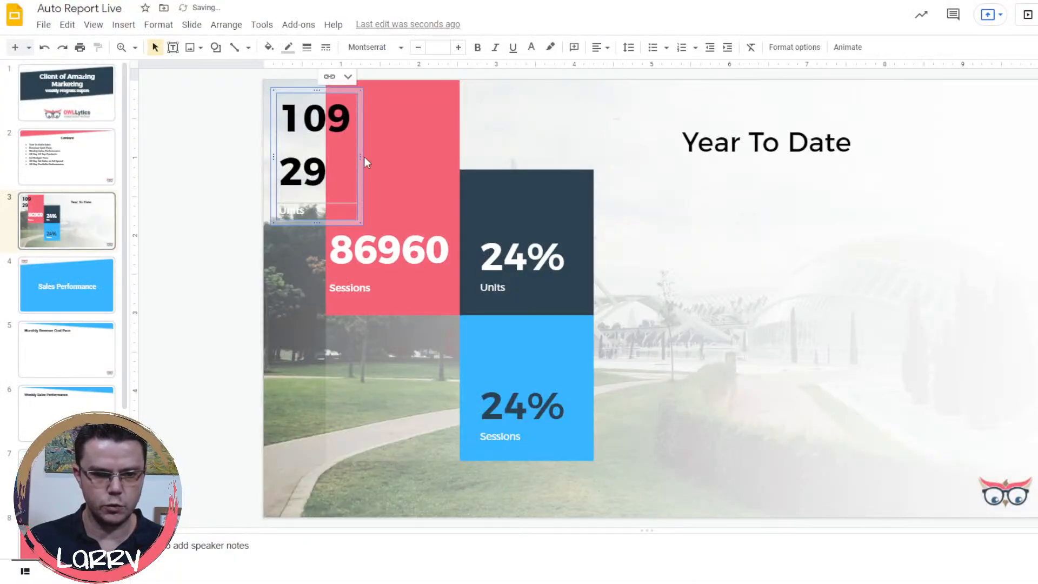
Resize the Units table to the dark block's width and move it down over the block's placeholder text, level with the Sessions table.
left_click_drag(362, 156, 594, 174)
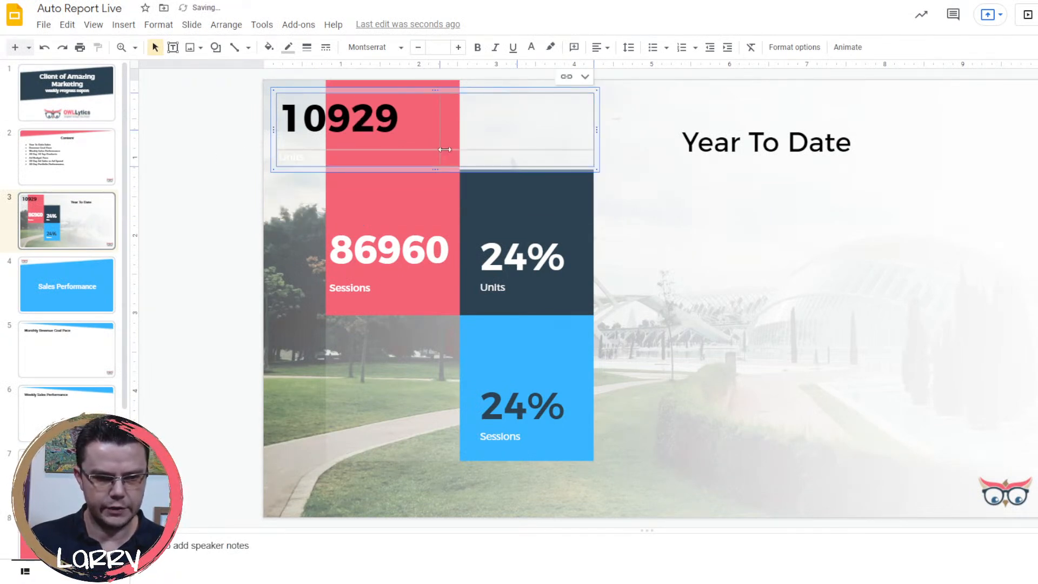
left_click_drag(440, 151, 458, 152)
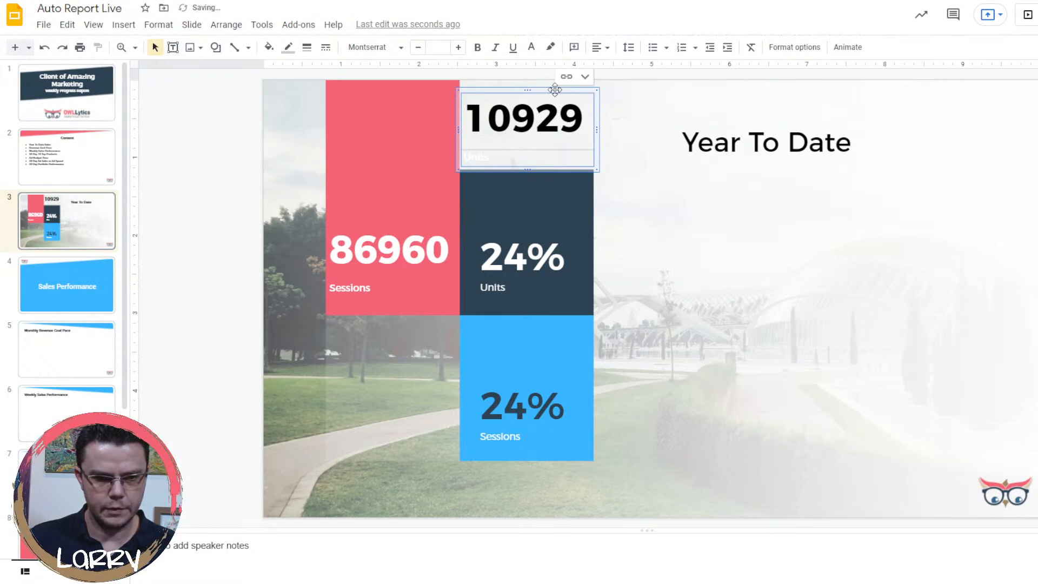
left_click_drag(551, 89, 552, 213)
key("Left")
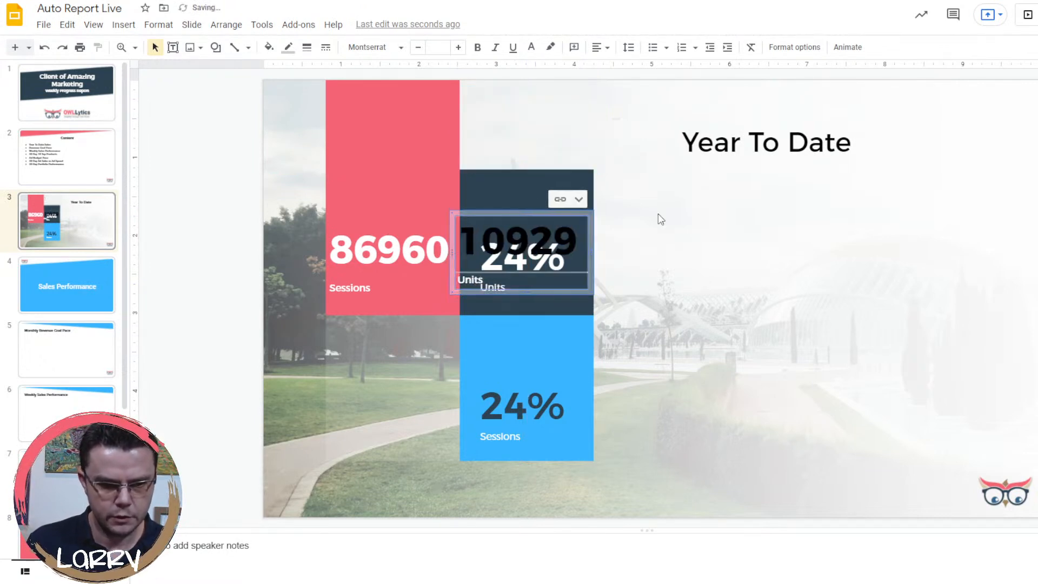
key("Right")
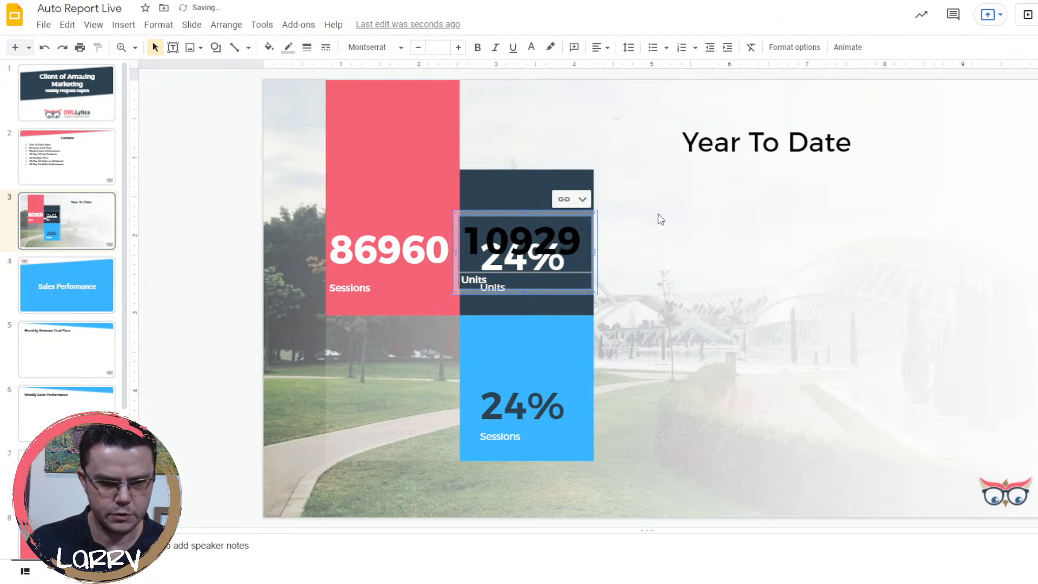
key("Down")
key("Down")
key("Down")
key("Down")
key("Down")
key("Down")
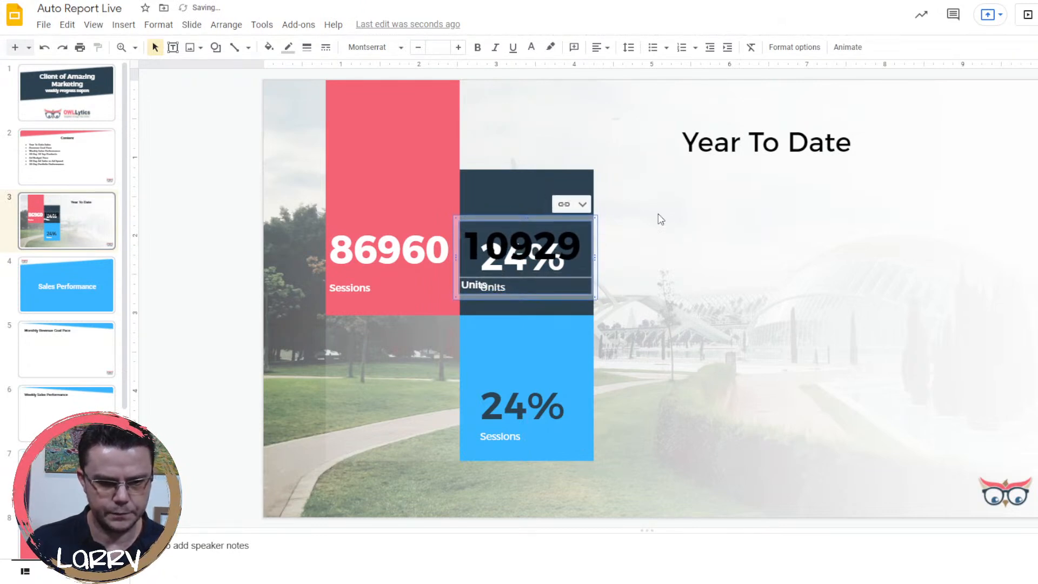
key("Down")
key("Down")
key("Down")
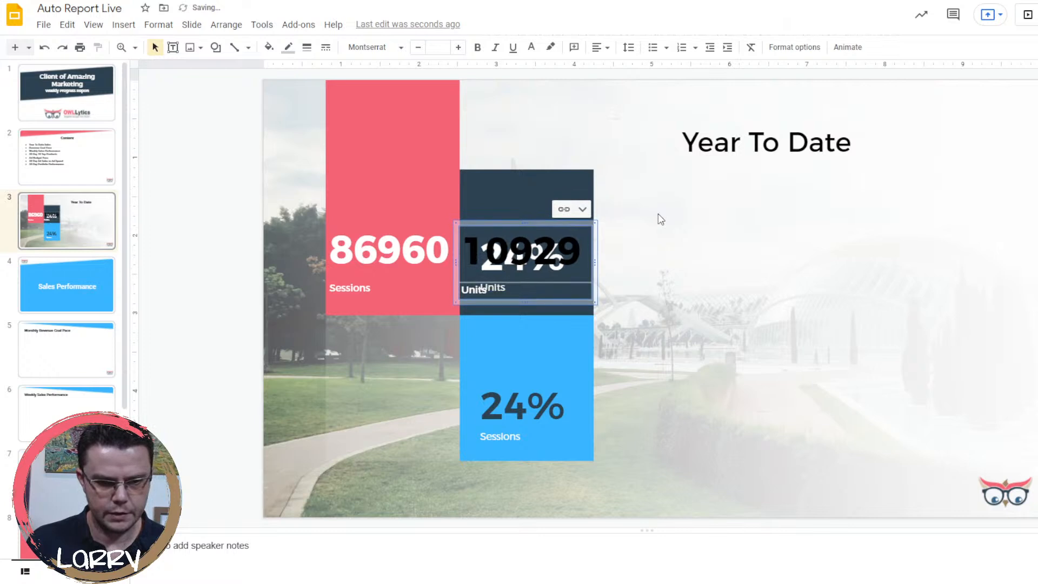
key("Up")
key("Up")
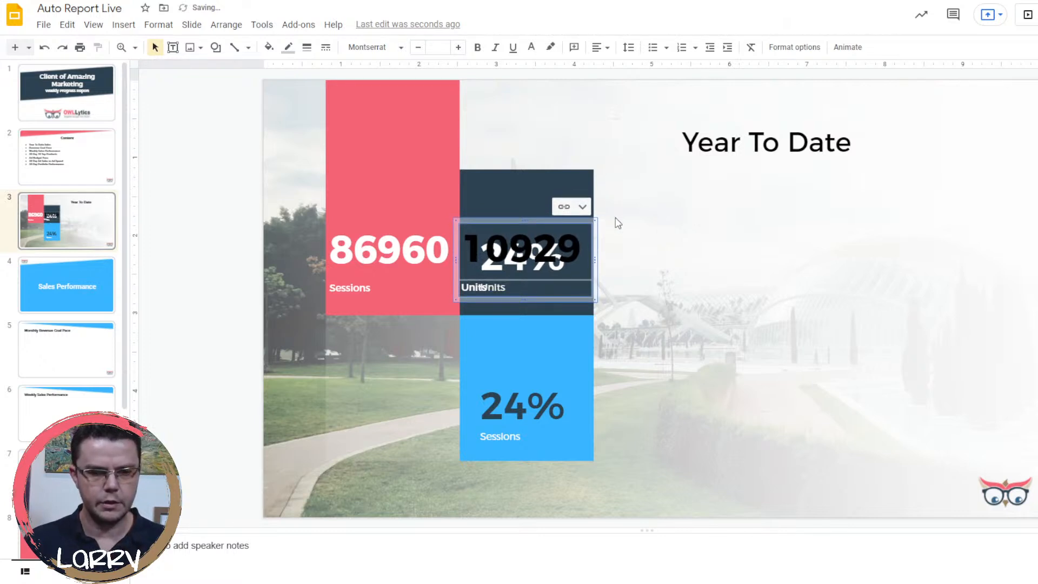
Send the Units table to the back, behind the placeholder text boxes.
left_click(226, 24)
mouse_move(246, 48)
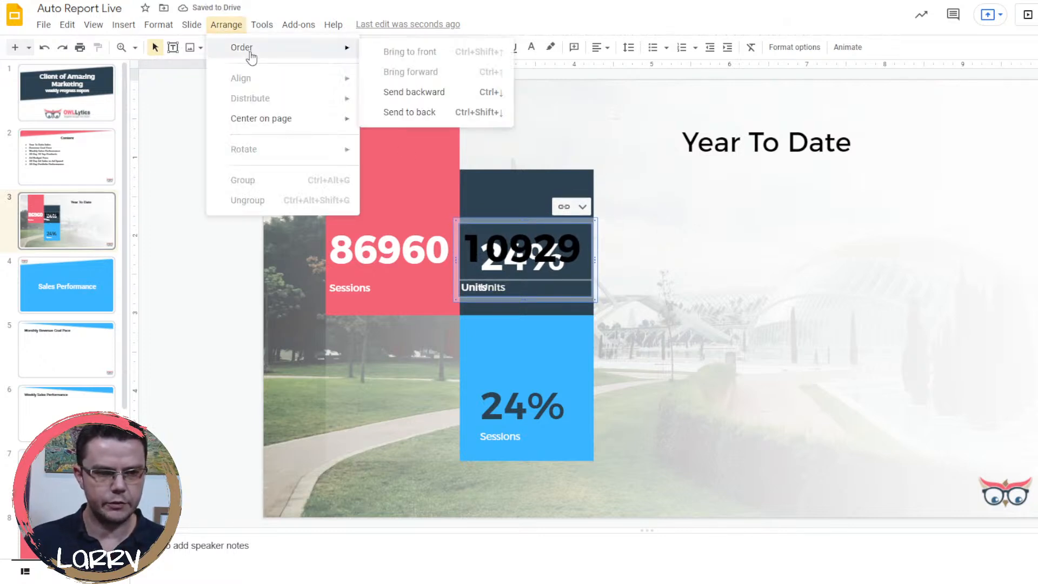
left_click(475, 112)
left_click(909, 304)
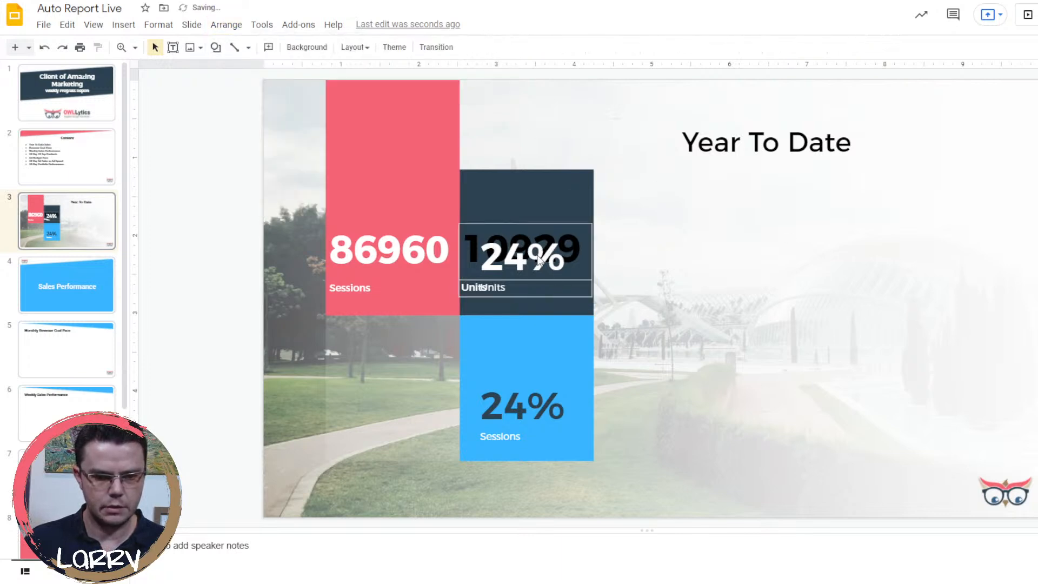
Delete the 24% and Units placeholder text boxes overlapping the Units table in the dark block.
left_click(538, 259)
key("BackSpace")
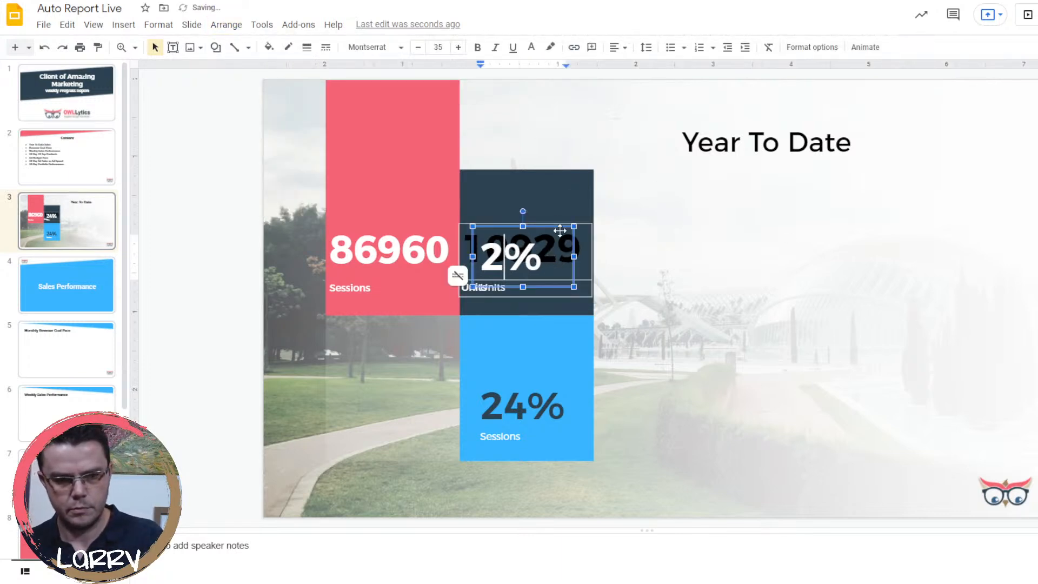
left_click(574, 234)
key("Delete")
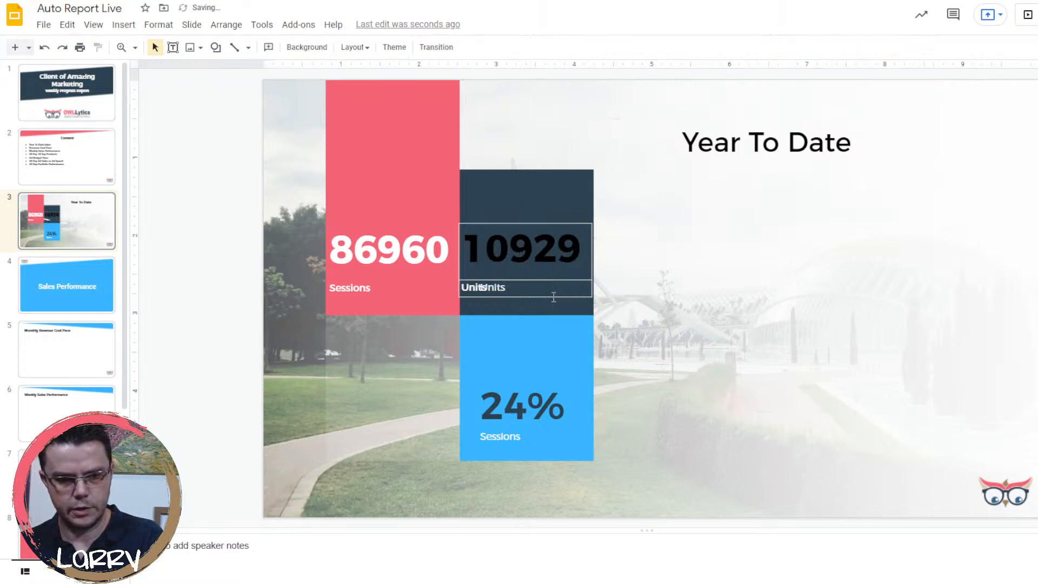
left_click(550, 290)
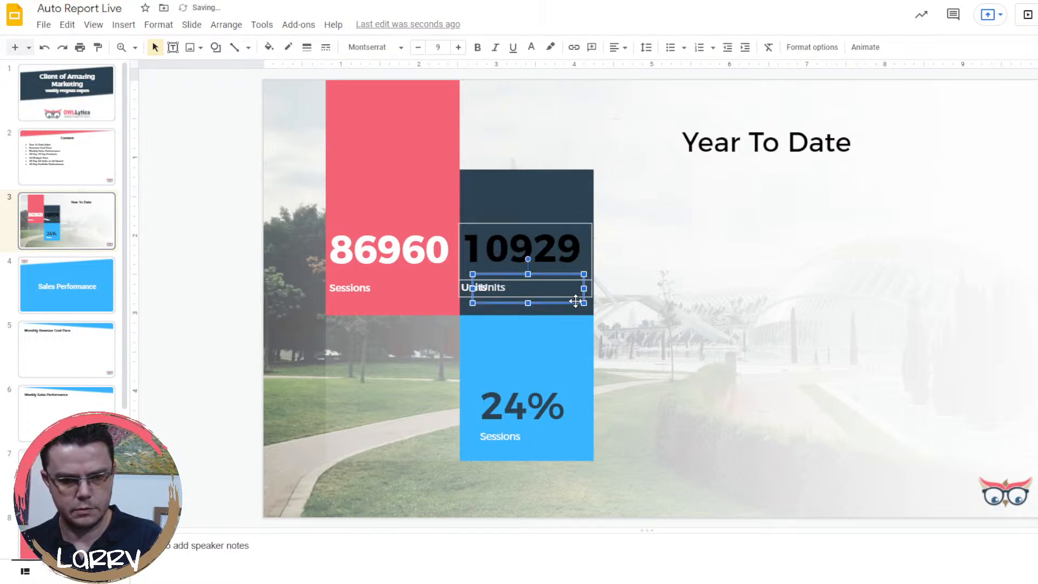
key("Delete")
Apply the custom light text colour to the Units table and make all its borders transparent.
left_click_drag(498, 247, 584, 287)
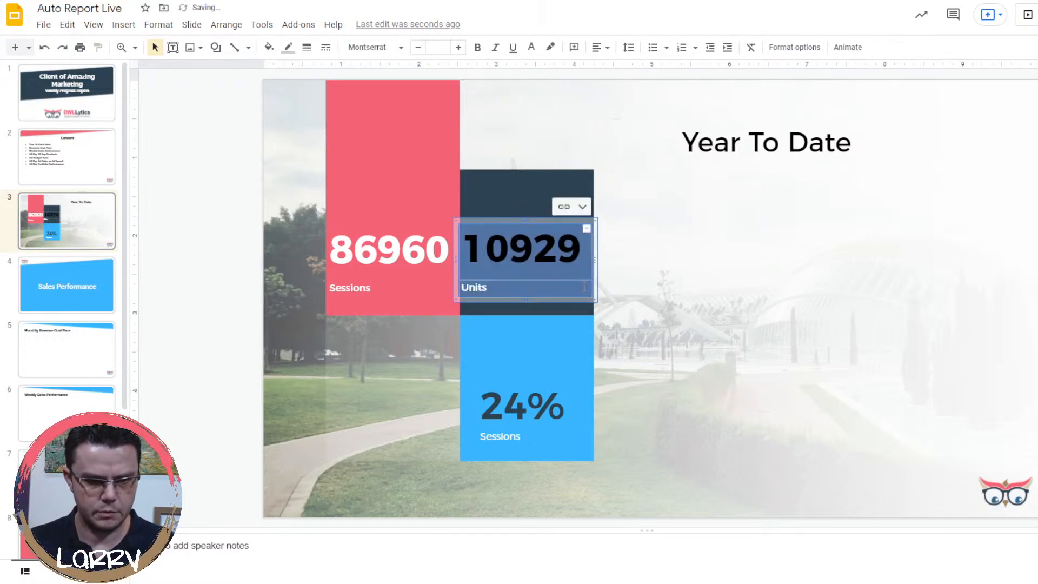
left_click(531, 47)
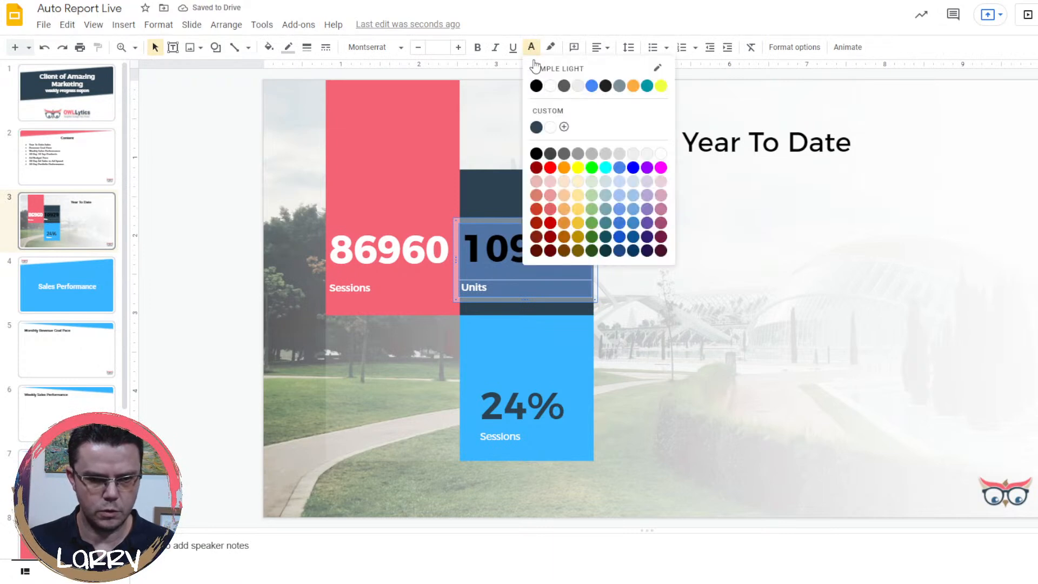
left_click(550, 129)
left_click(288, 47)
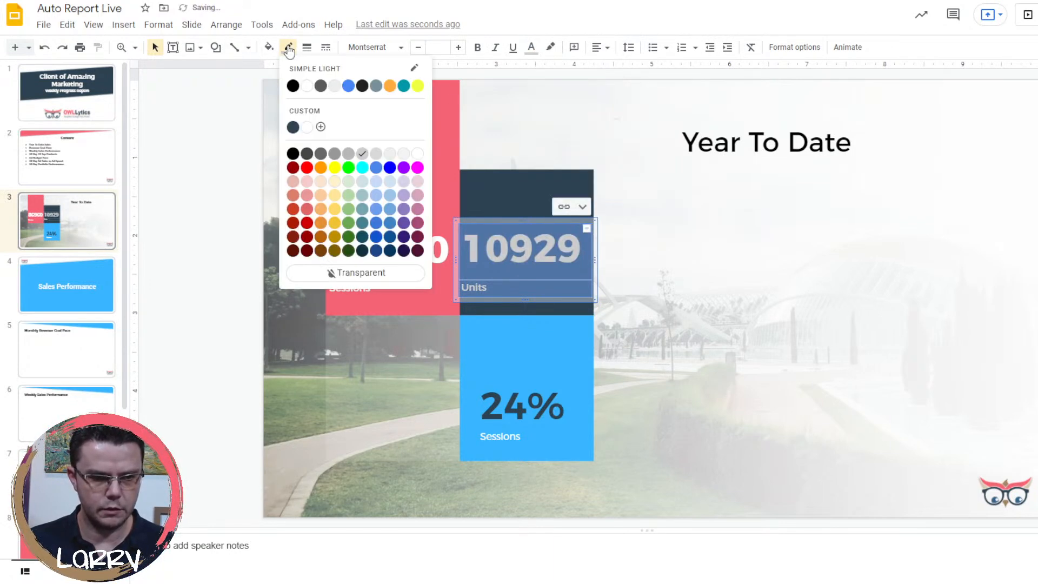
left_click(352, 273)
left_click(833, 291)
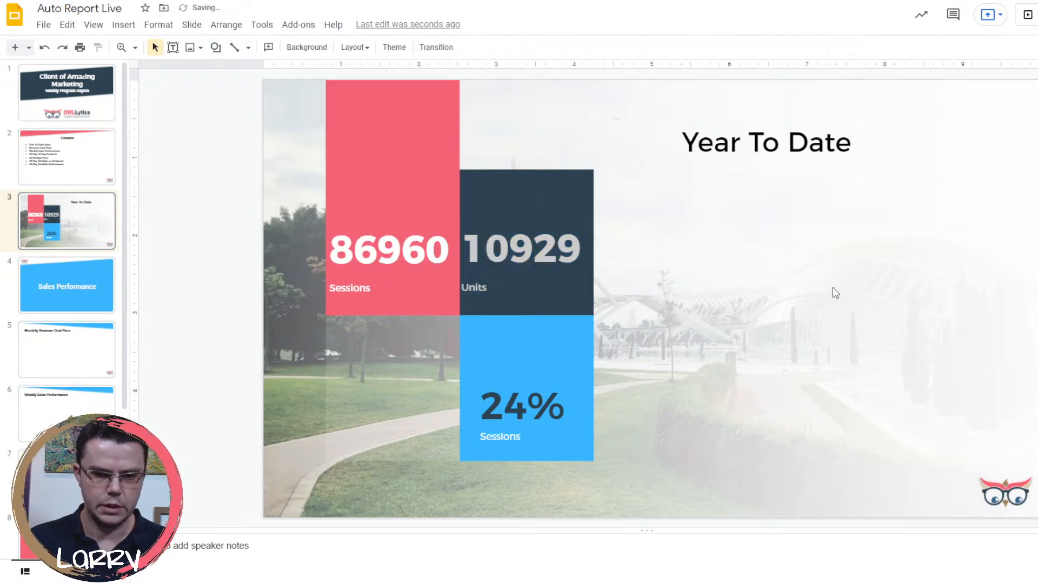
Set the text colour of the Units table's figure and label to the theme's white.
left_click(506, 246)
left_click_drag(497, 249, 581, 283)
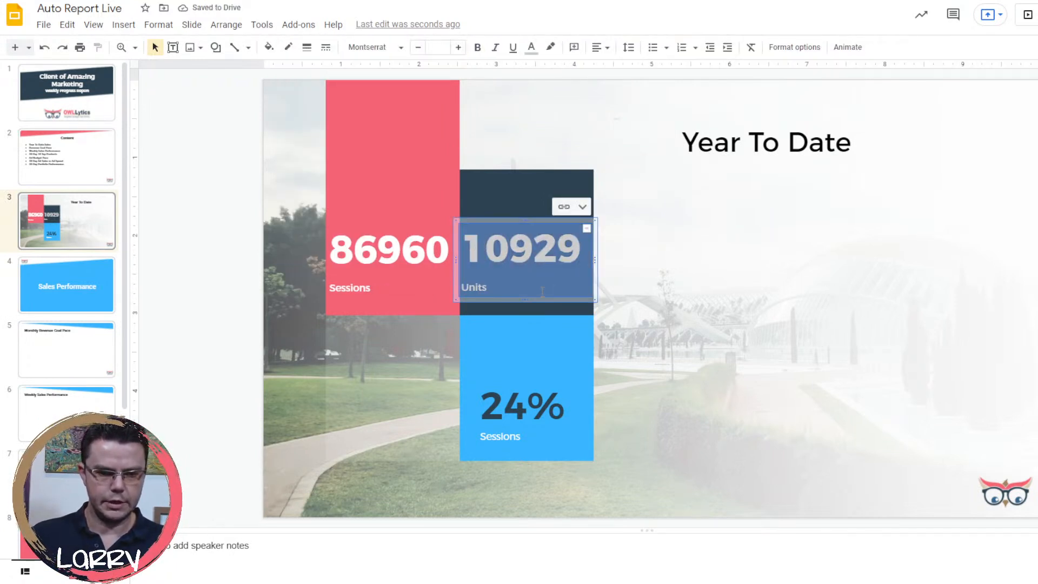
left_click(531, 47)
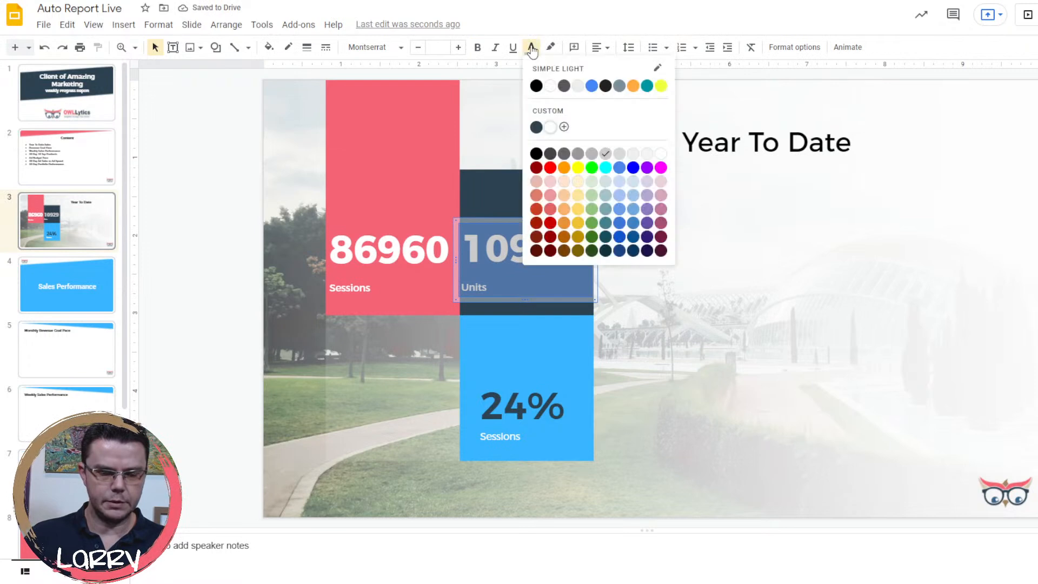
left_click(550, 128)
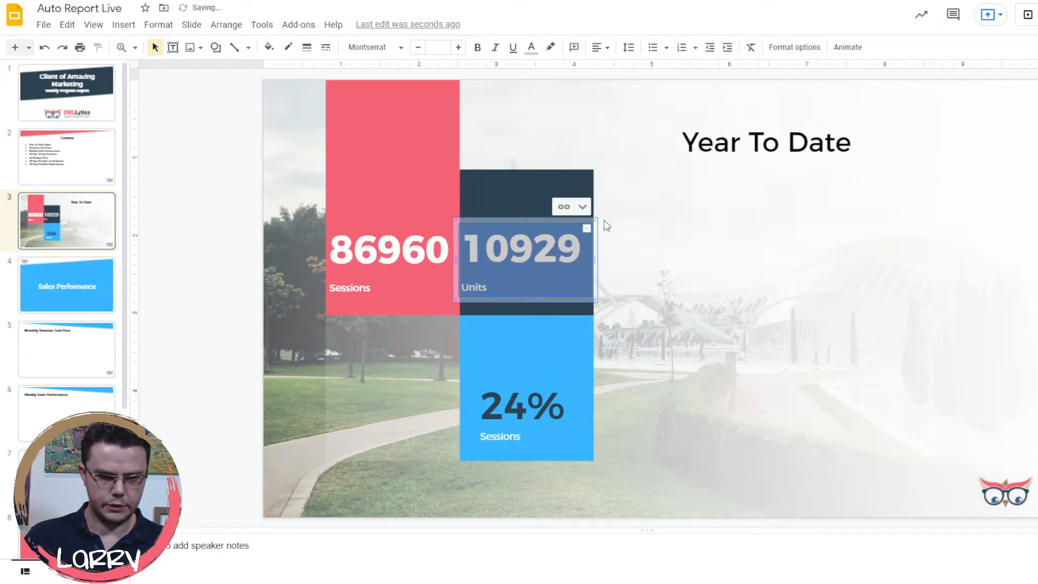
left_click(531, 47)
left_click(550, 85)
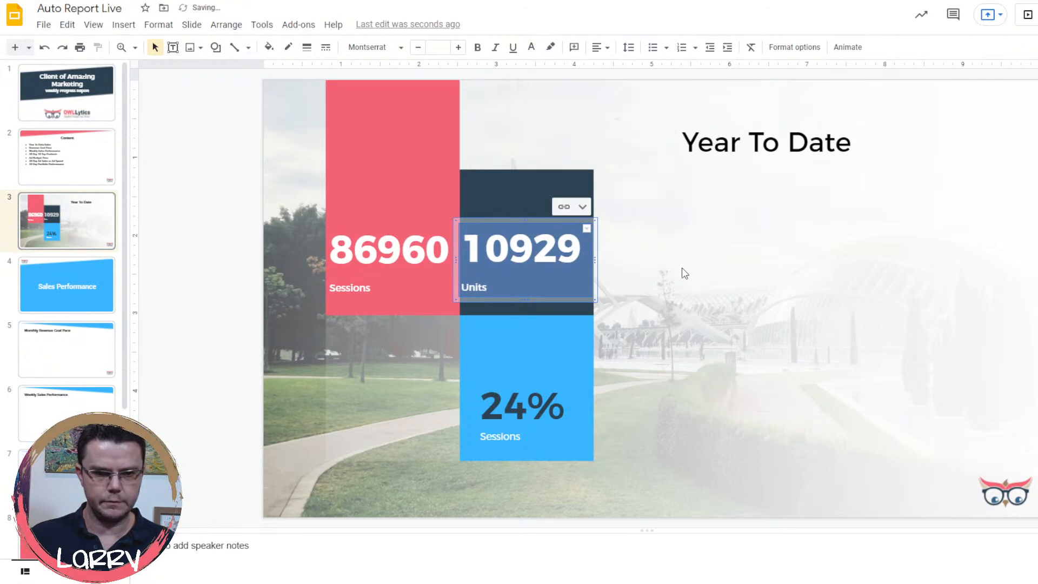
left_click(682, 271)
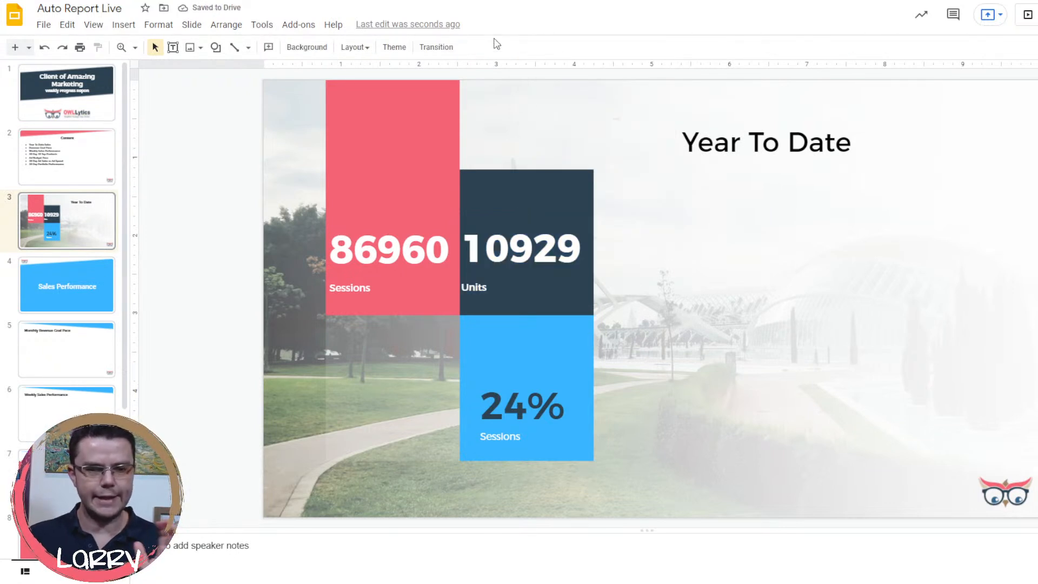
Set the Units figure's font size to 32 and pull the Units table's left edge slightly inward within the dark block.
left_click(480, 253)
left_click_drag(462, 249, 581, 250)
left_click(418, 48)
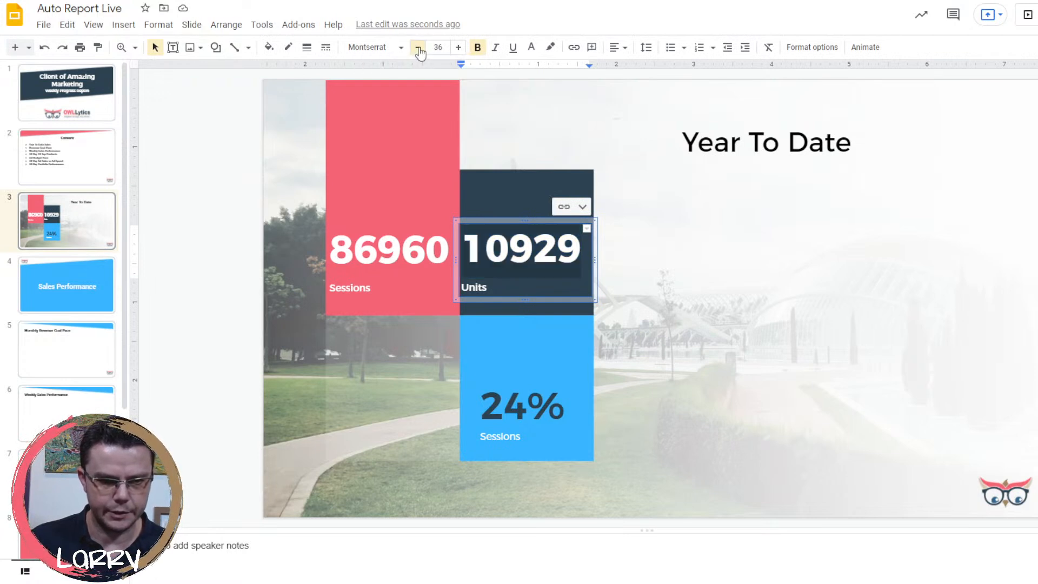
left_click(418, 48)
left_click(419, 48)
left_click(419, 48)
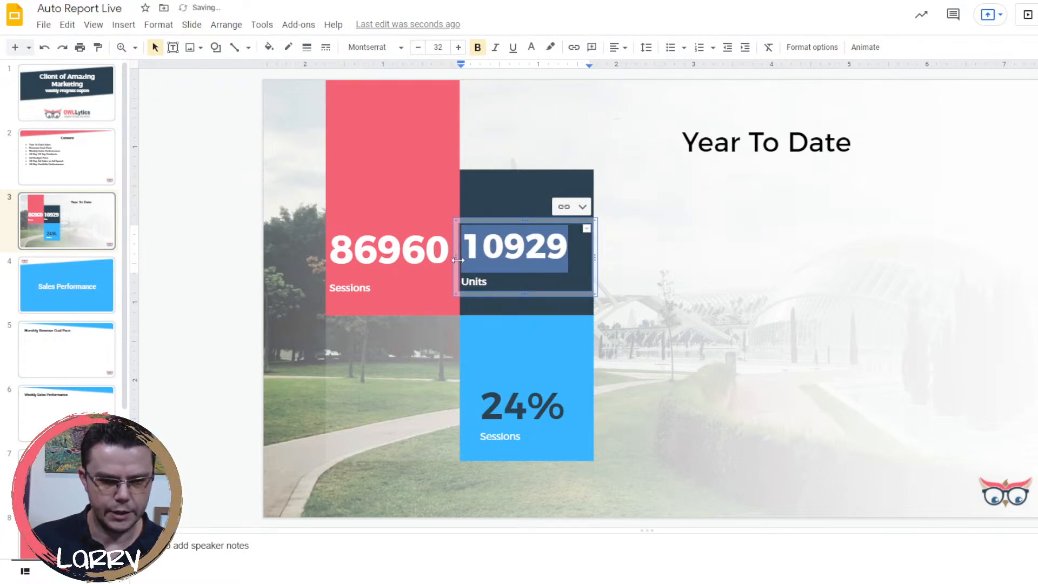
left_click_drag(457, 259, 471, 258)
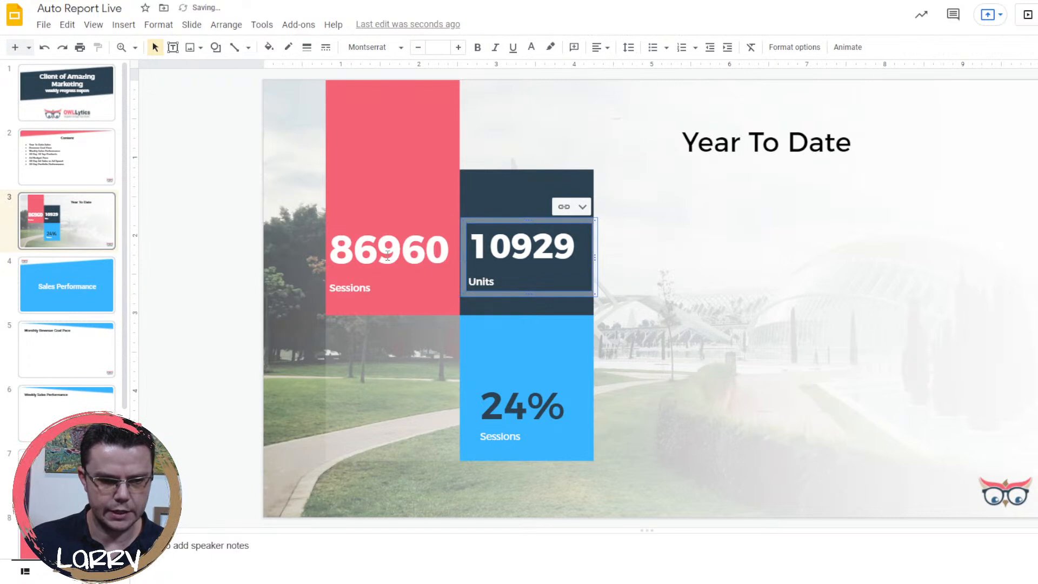
Set the Sessions figure's font size to 34 and pull the Sessions table's left edge slightly inward within the red block.
double_click(387, 255)
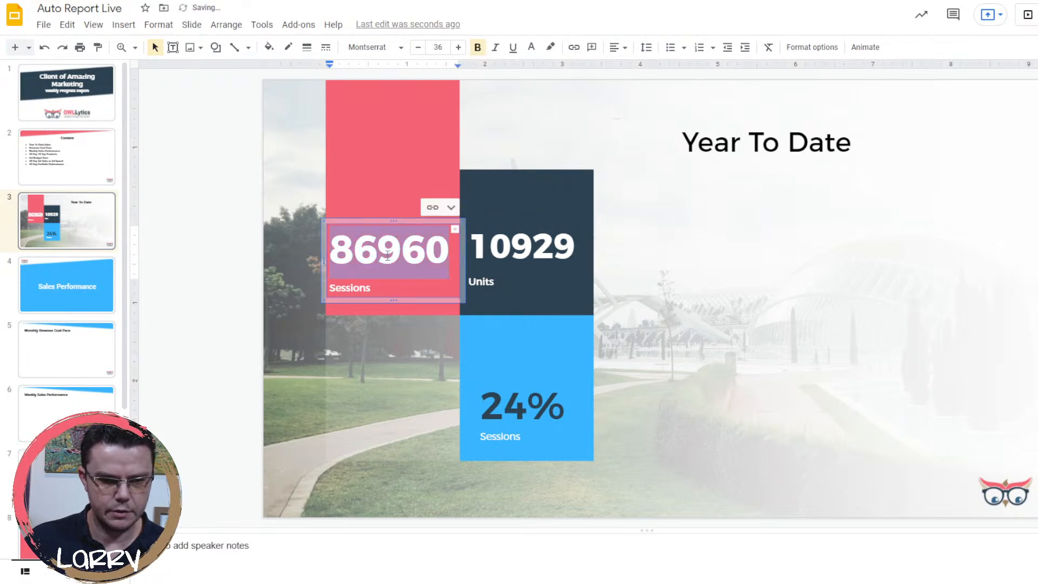
left_click(419, 47)
left_click(419, 48)
left_click(418, 48)
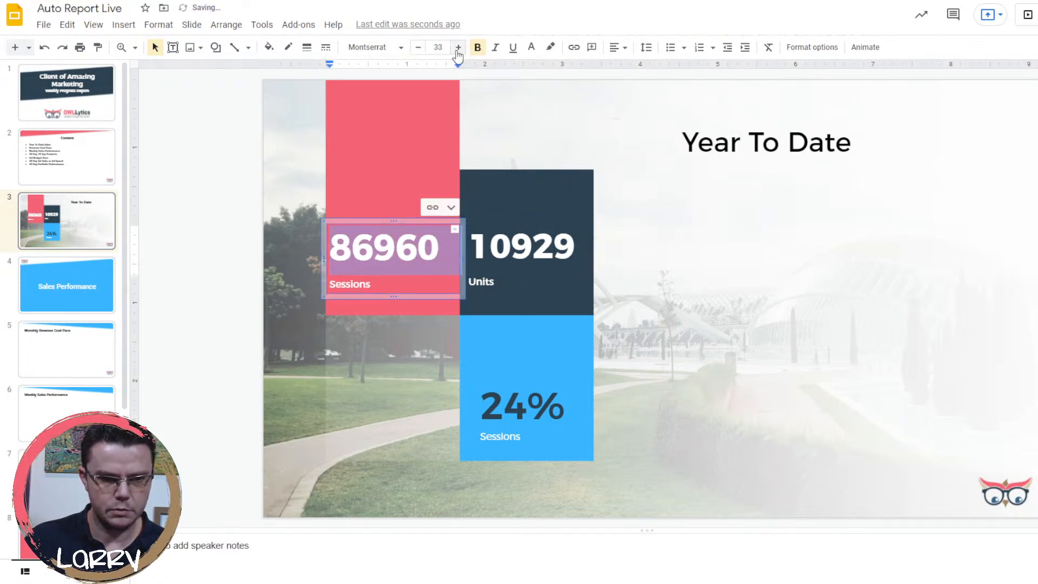
left_click(458, 48)
left_click_drag(324, 254, 331, 253)
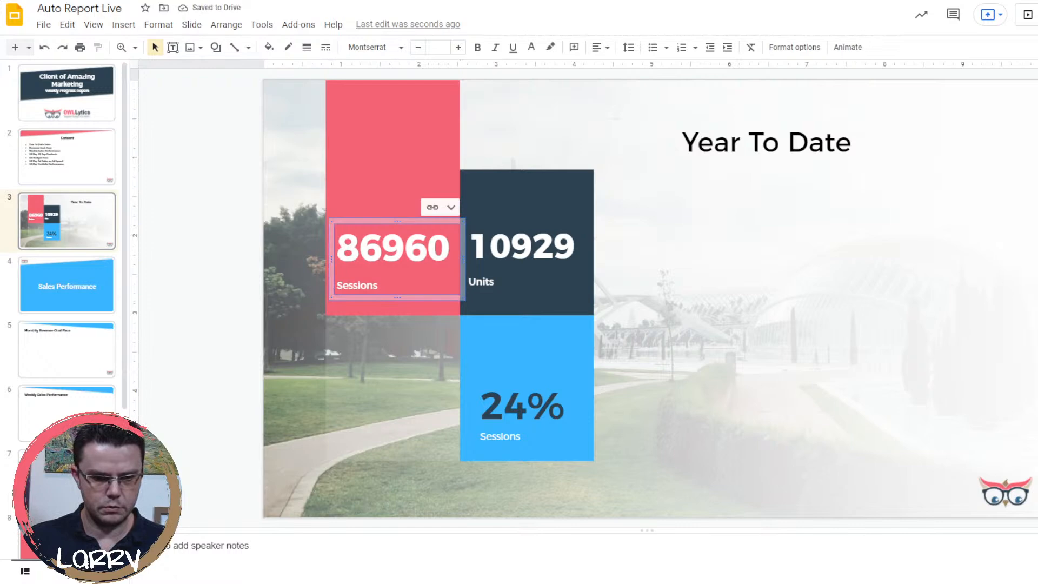
Move the Sessions table from the red block onto the blue block, over its placeholder text.
key("ctrl+Tab")
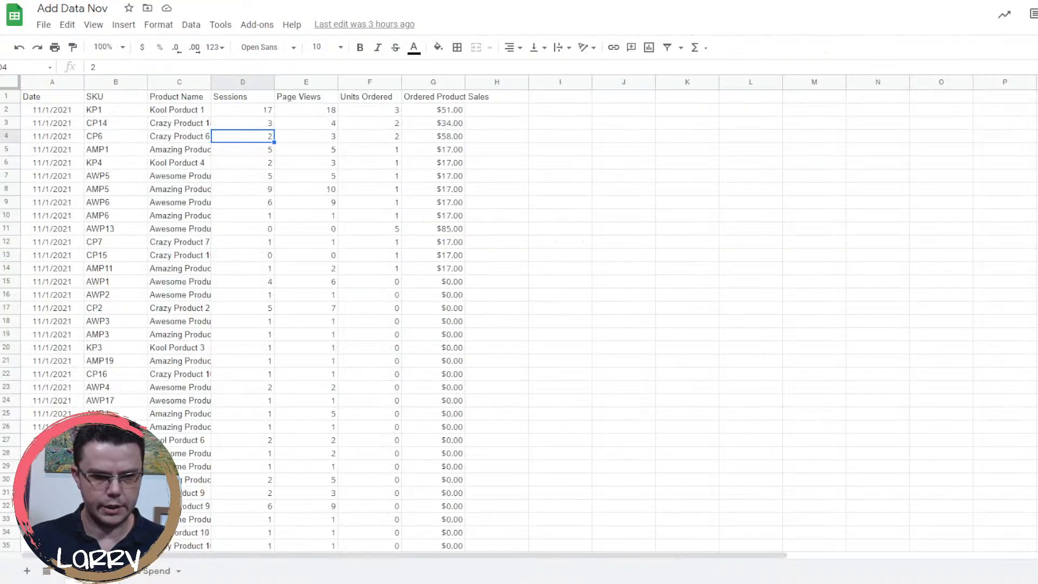
key("ctrl+shift+Tab")
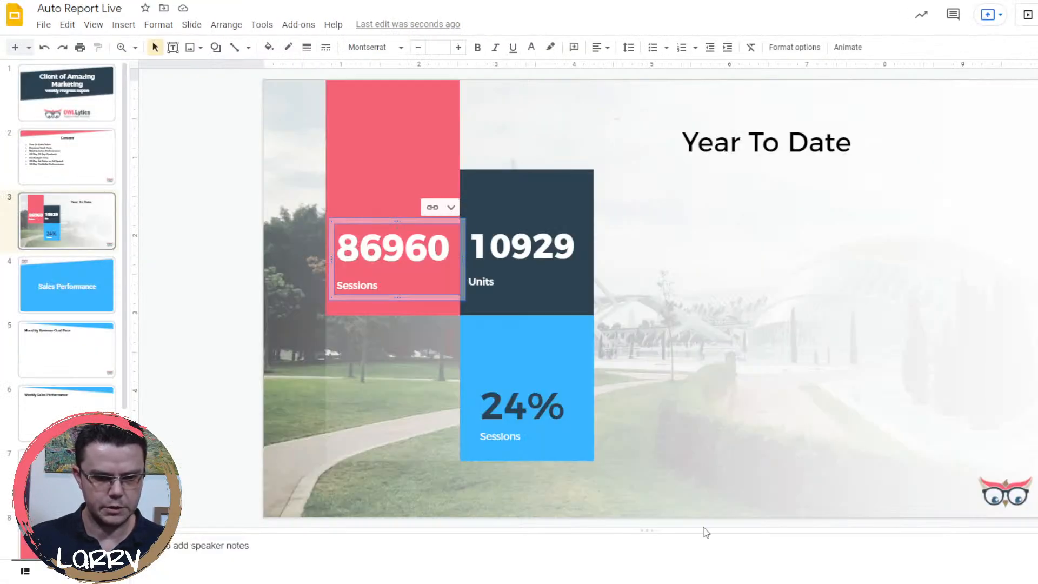
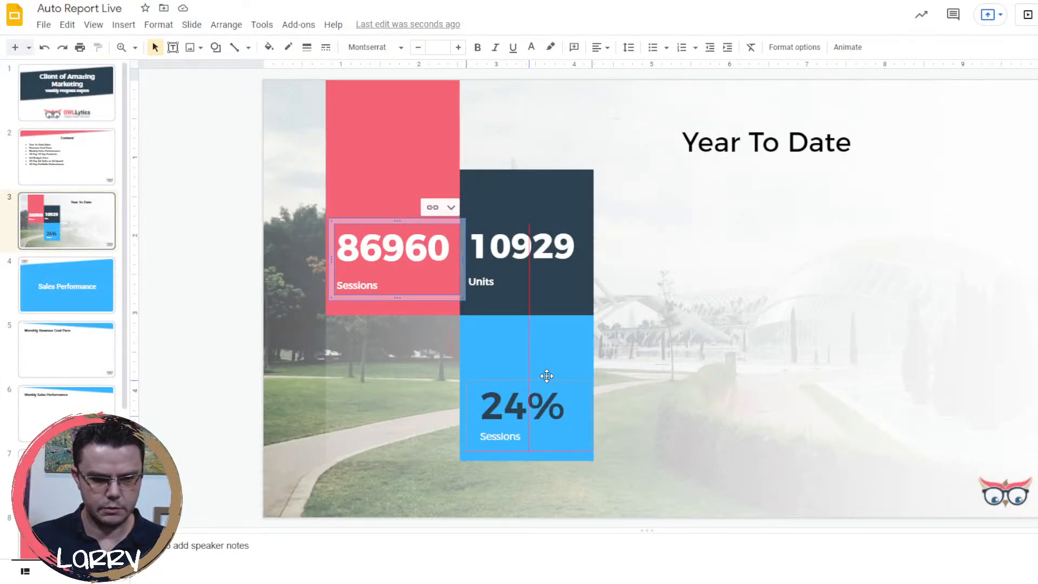
left_click_drag(546, 375, 546, 373)
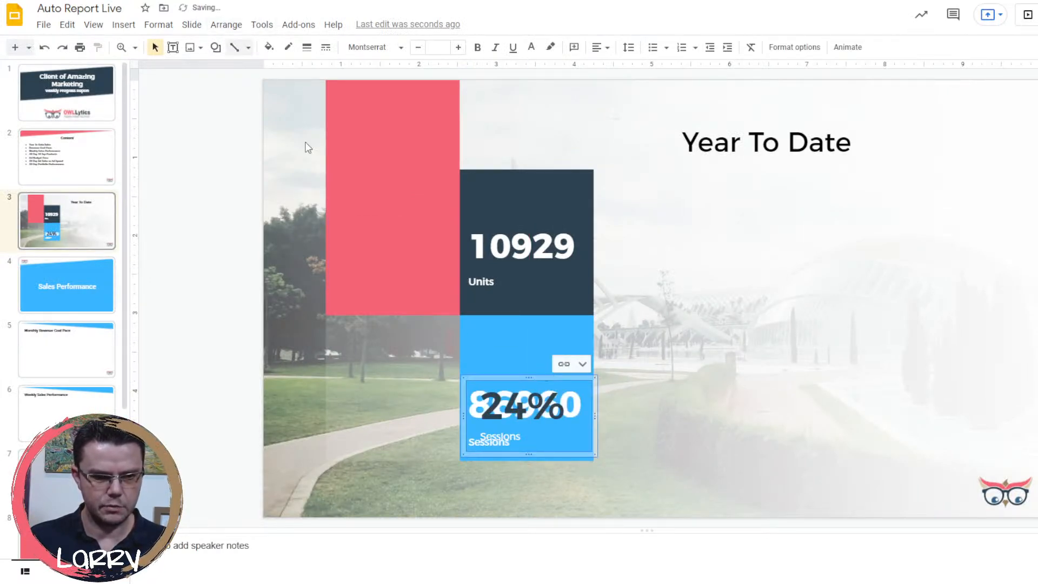
Delete the 24% and Sessions placeholder text boxes overlapping the Sessions table in the blue block.
left_click(527, 406)
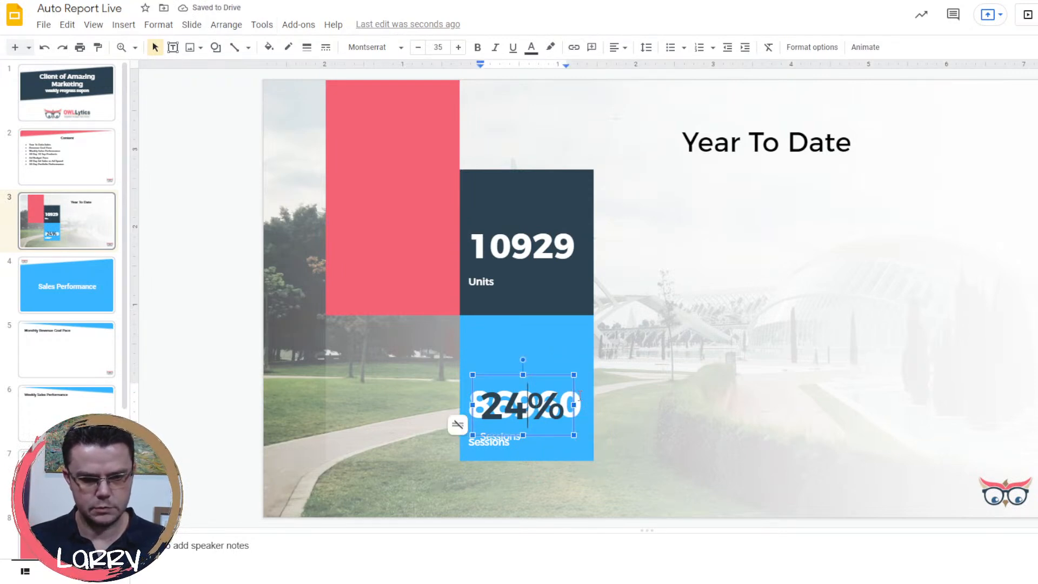
key("Escape")
key("Delete")
left_click(543, 450)
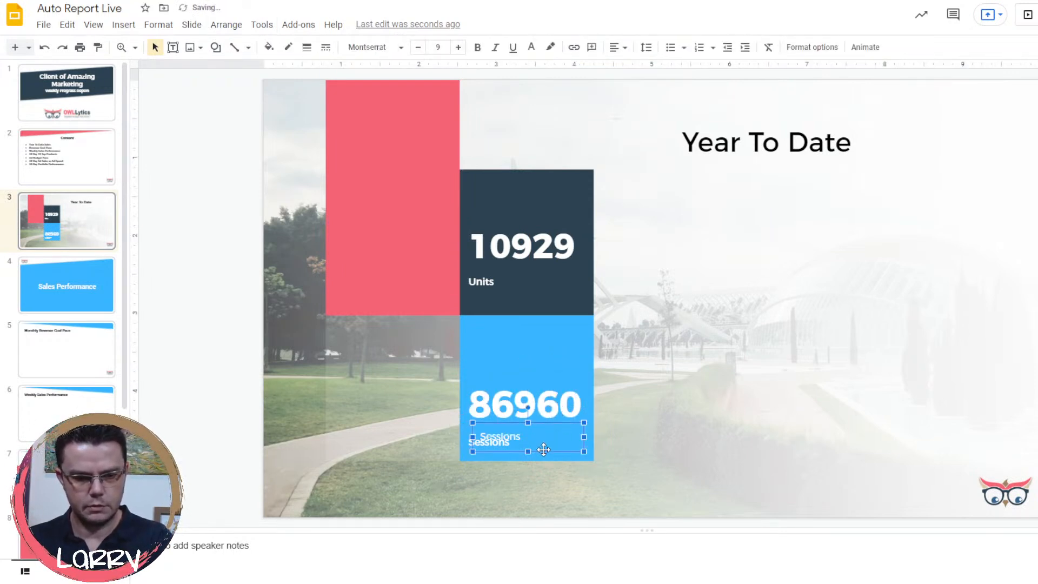
key("Escape")
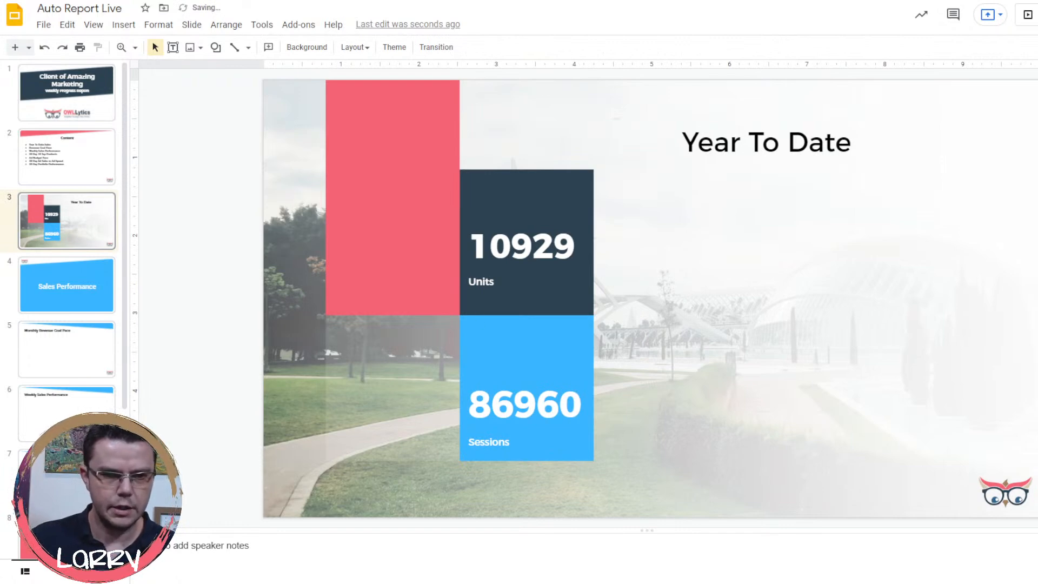
Switch to the Work Sheet spreadsheet and widen column C on the YTD Overview sheet to fit the full sales total.
left_click(459, 0)
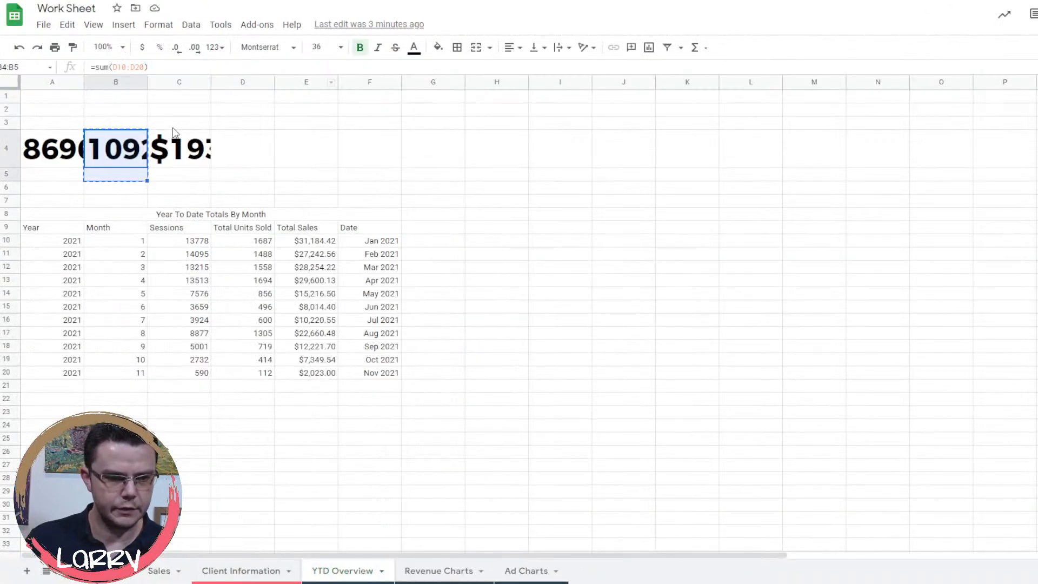
key("ctrl+c")
key("Right")
key("shift+Down")
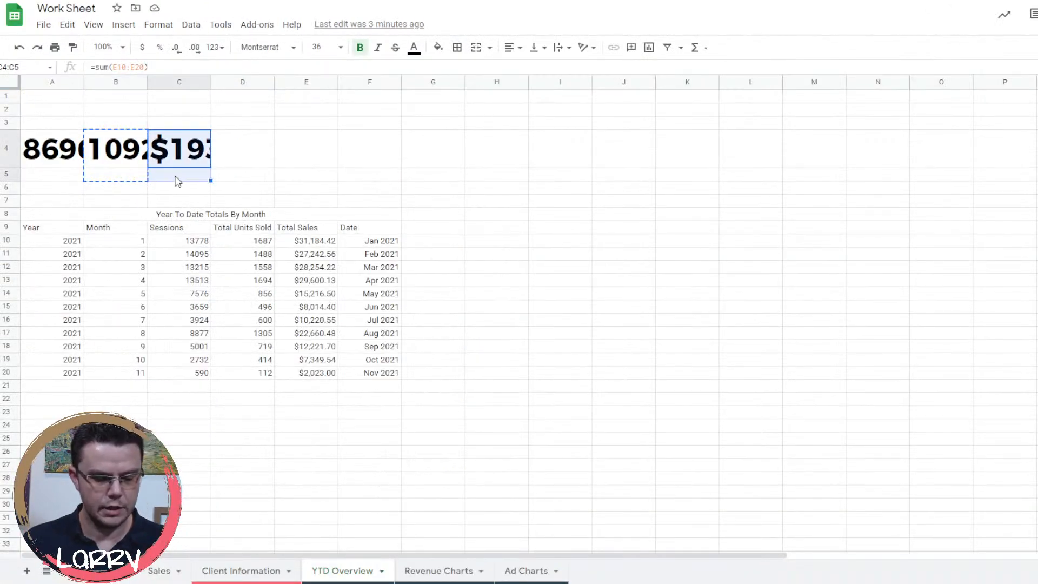
left_click(364, 157)
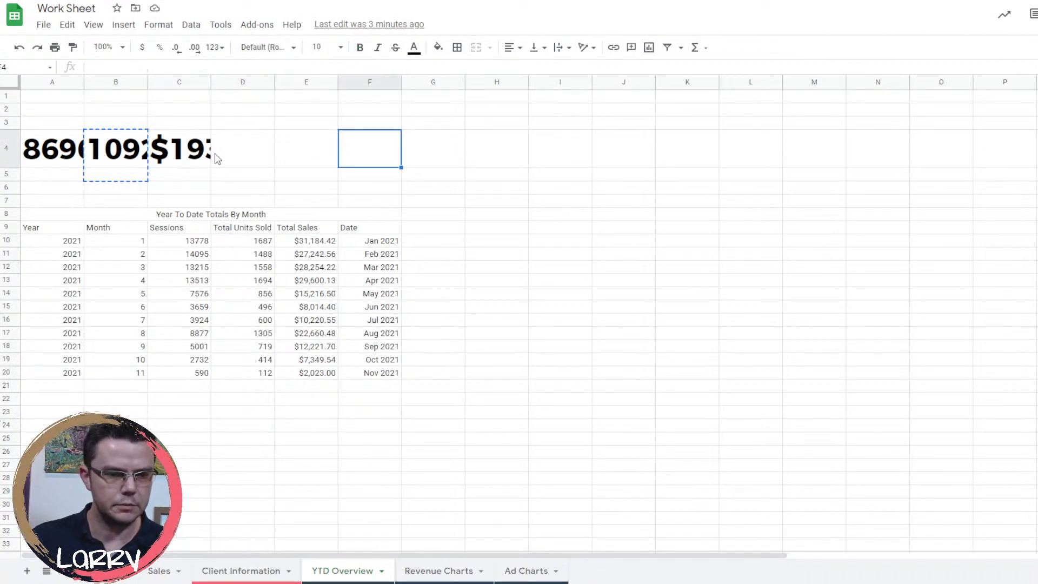
left_click(201, 157)
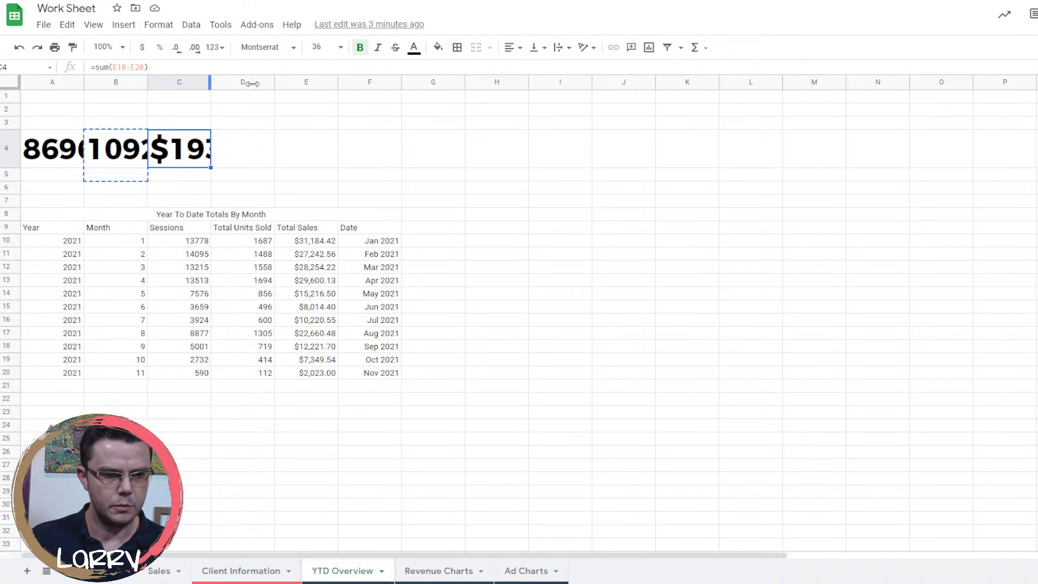
left_click_drag(252, 84, 340, 83)
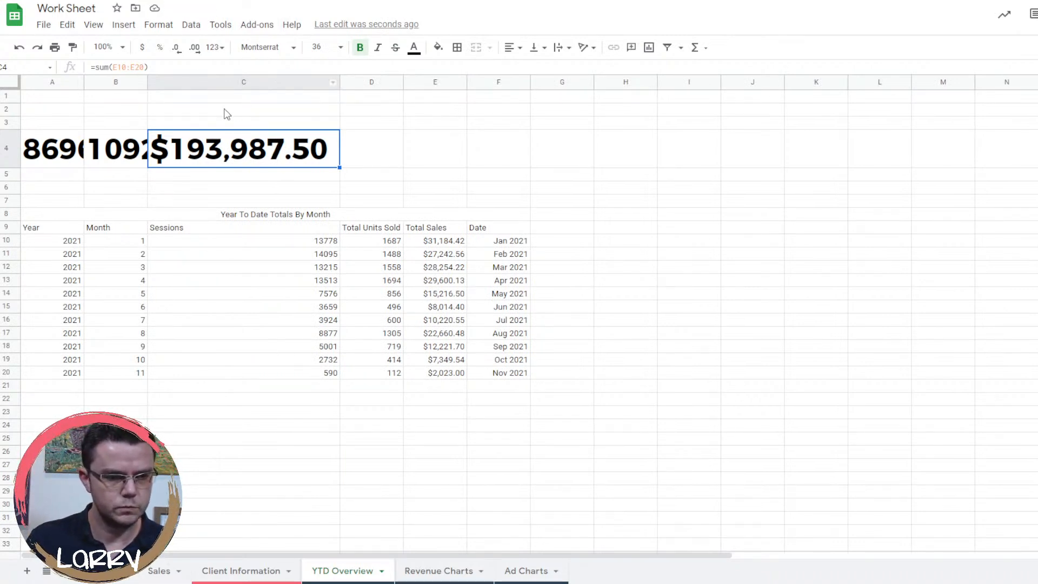
Extend the sales total formula in C4 to divide by 1000, giving =sum(E10:E20)/1000.
left_click(91, 68)
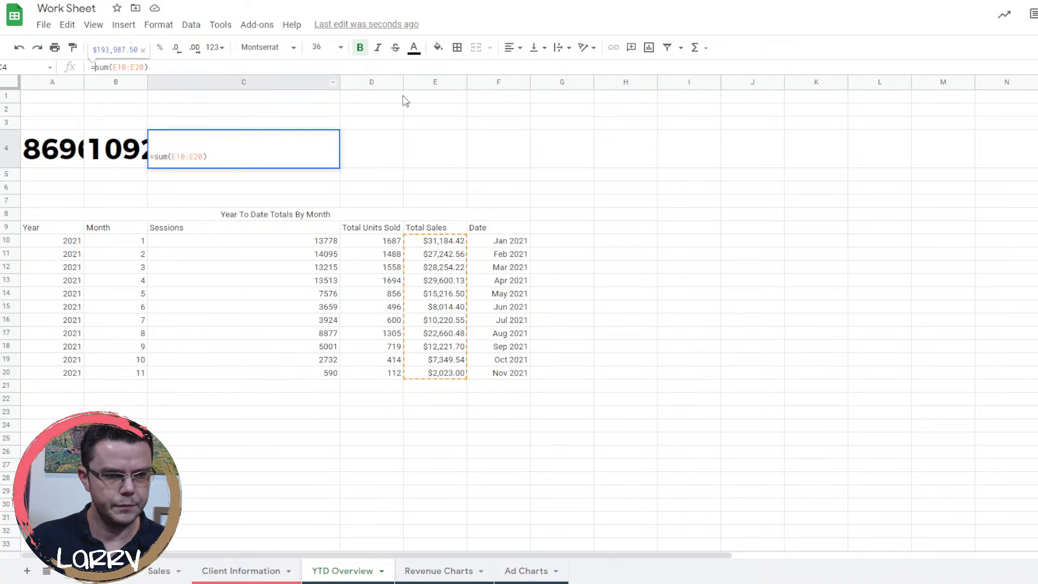
key("Right")
key("Right")
key("Right")
key("Right")
key("Right")
key("Right")
key("Right")
key("Right")
key("Right")
key("Right")
key("Right")
key("Right")
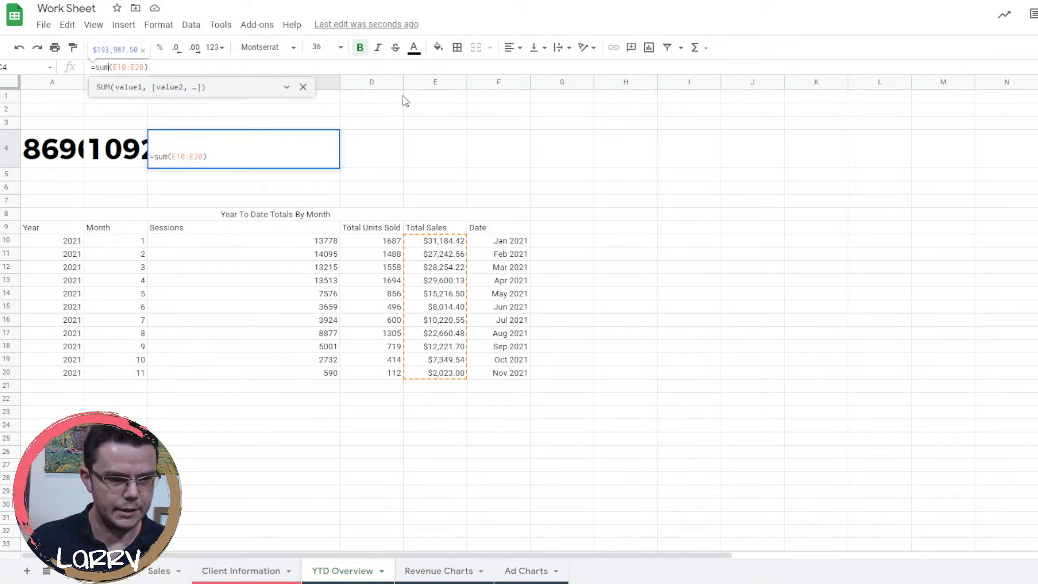
type("/")
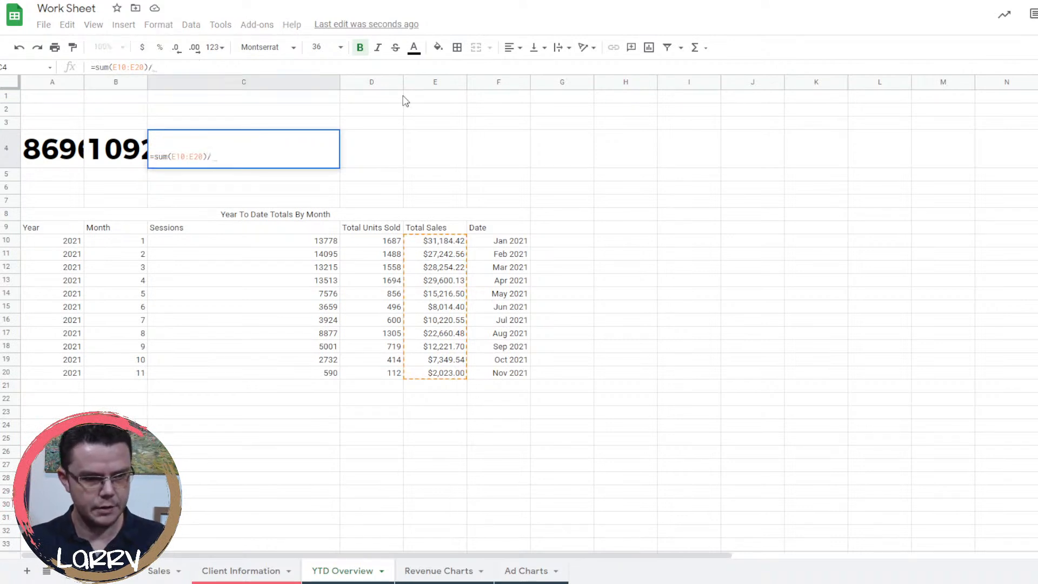
type("1000")
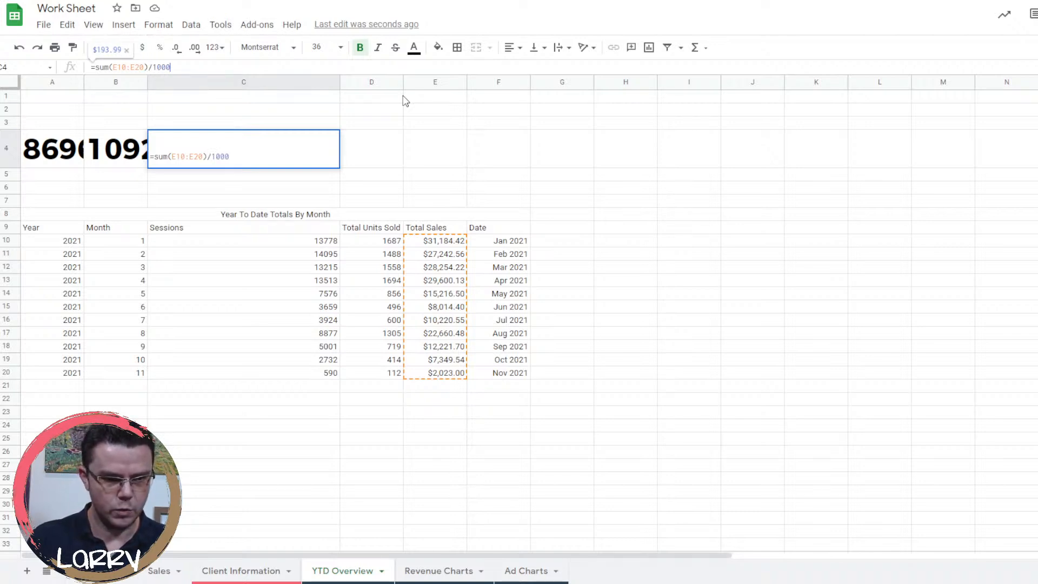
type("\"")
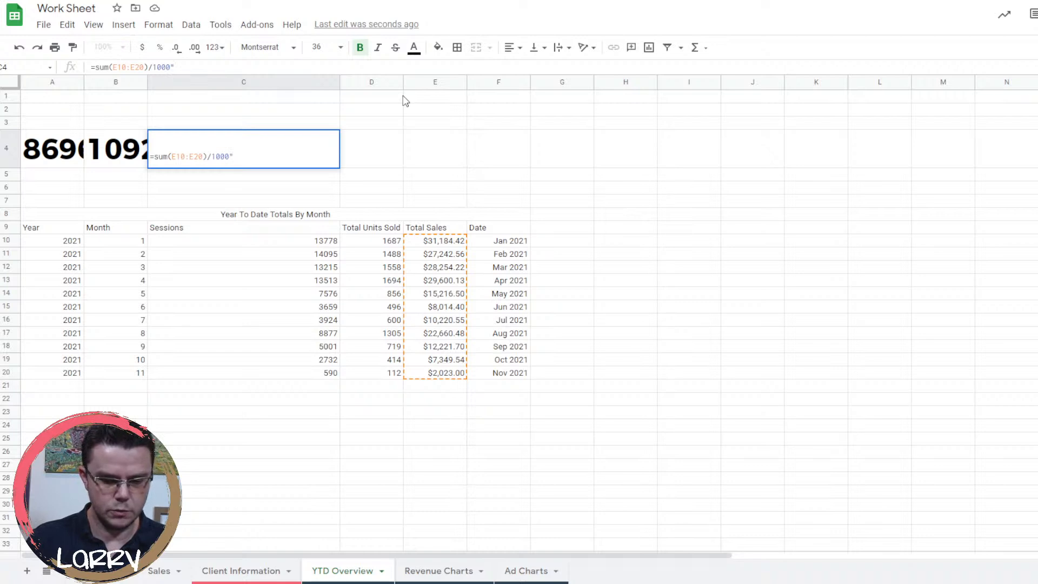
key("BackSpace")
Insert the CONCATENATE function with its opening bracket ahead of the sum in the C4 formula.
key("Left")
key("Left")
key("Left")
key("Left")
key("Left")
key("Left")
key("Left")
key("Left")
key("Left")
key("Left")
key("Left")
key("Left")
key("Left")
key("Left")
key("Left")
key("Left")
key("Left")
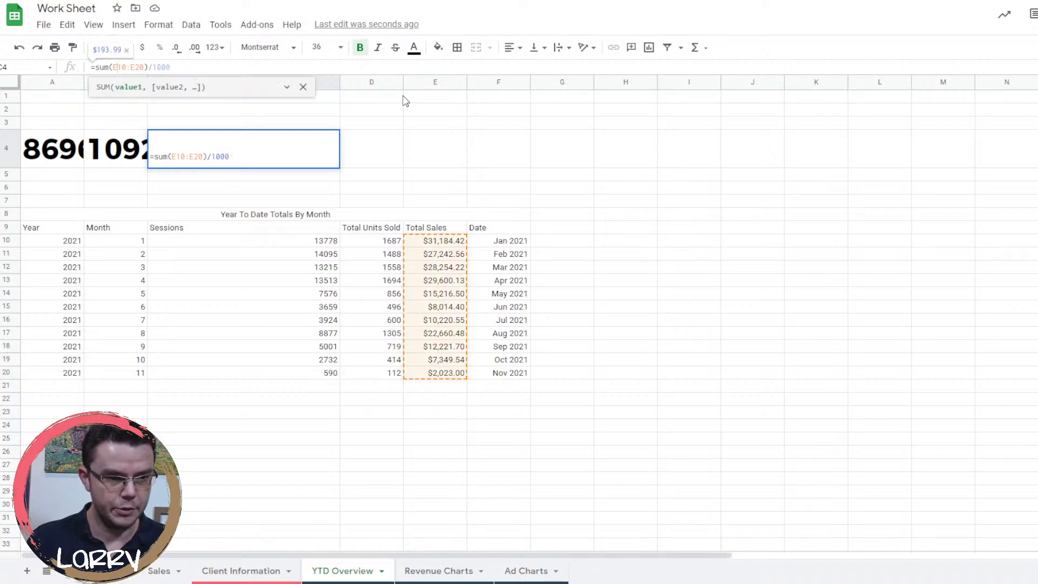
type("conc")
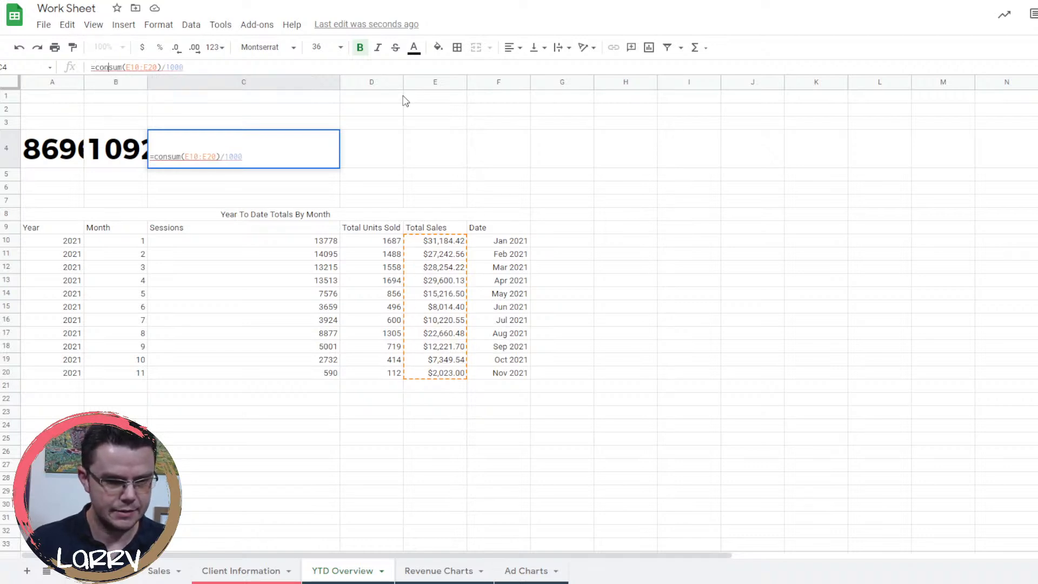
type("a")
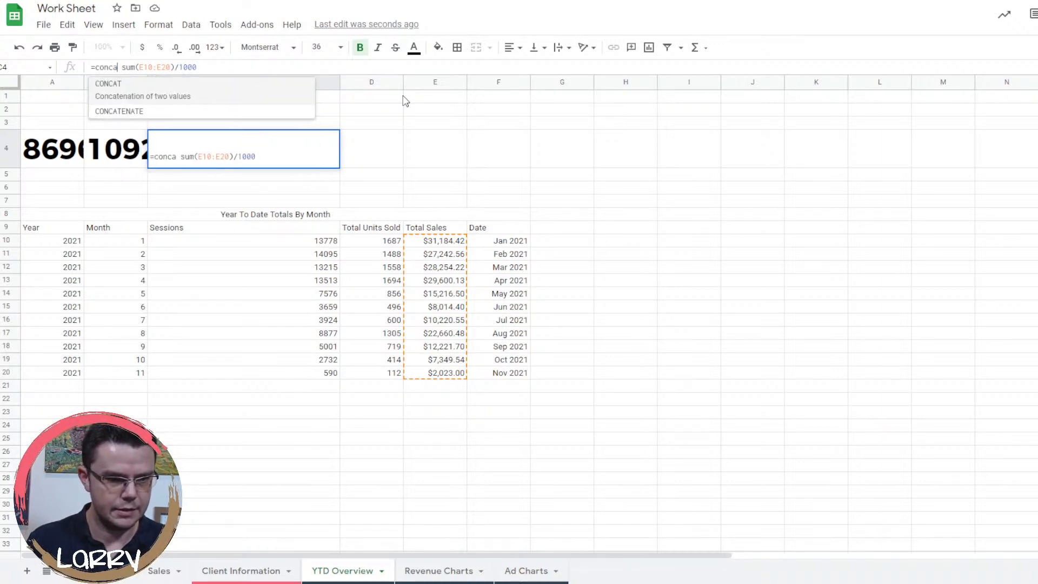
key("Down")
type("4")
key("BackSpace")
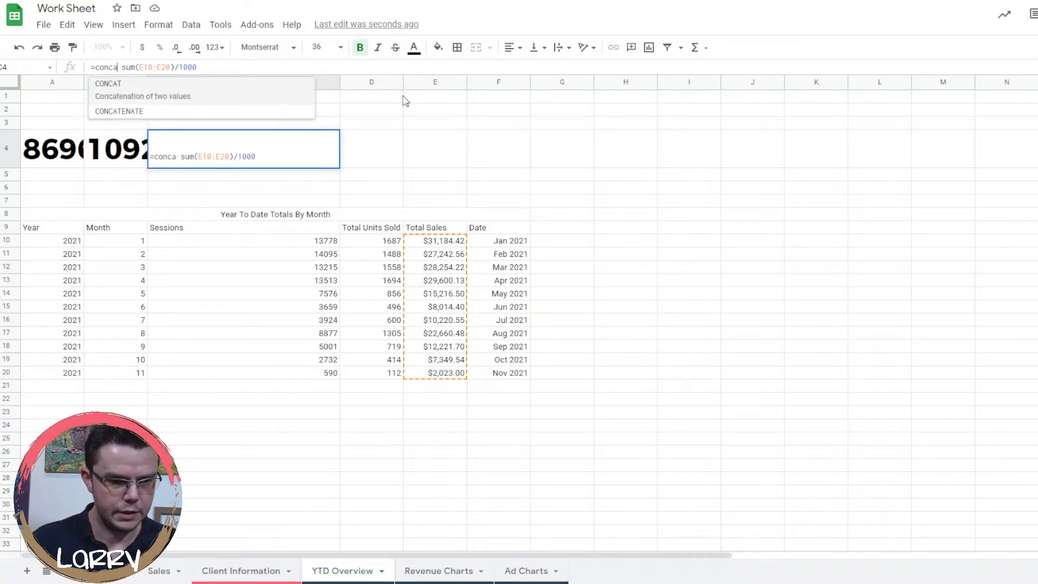
key("Down")
key("Tab")
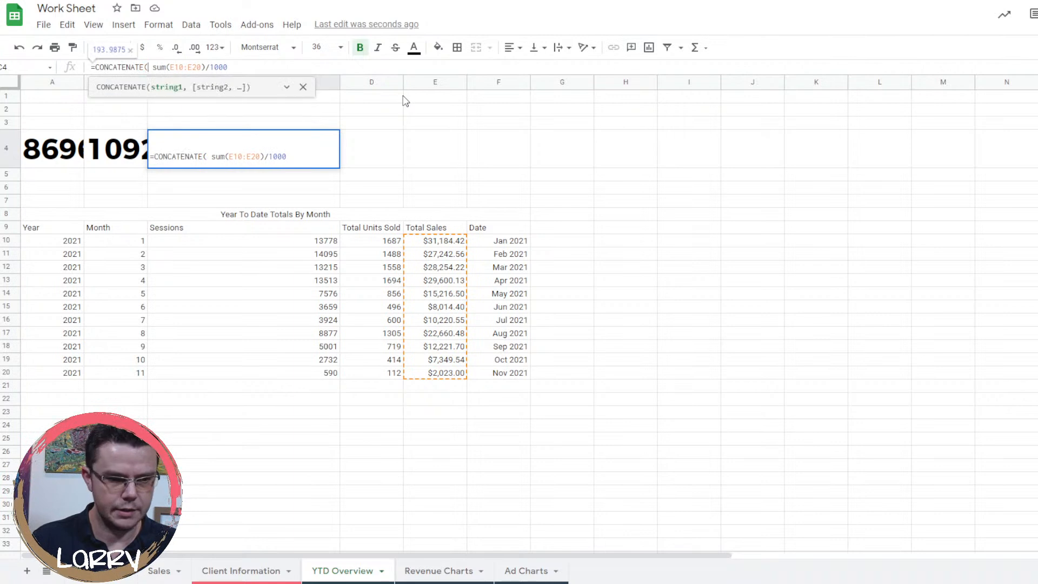
Add "$" followed by a comma as the first CONCATENATE argument, before the sum in the C4 formula.
key("Right")
key("Right")
key("Right")
key("Right")
key("Right")
key("Right")
key("Right")
key("Right")
key("Right")
key("Right")
key("Right")
key("Right")
key("Right")
key("Right")
key("Right")
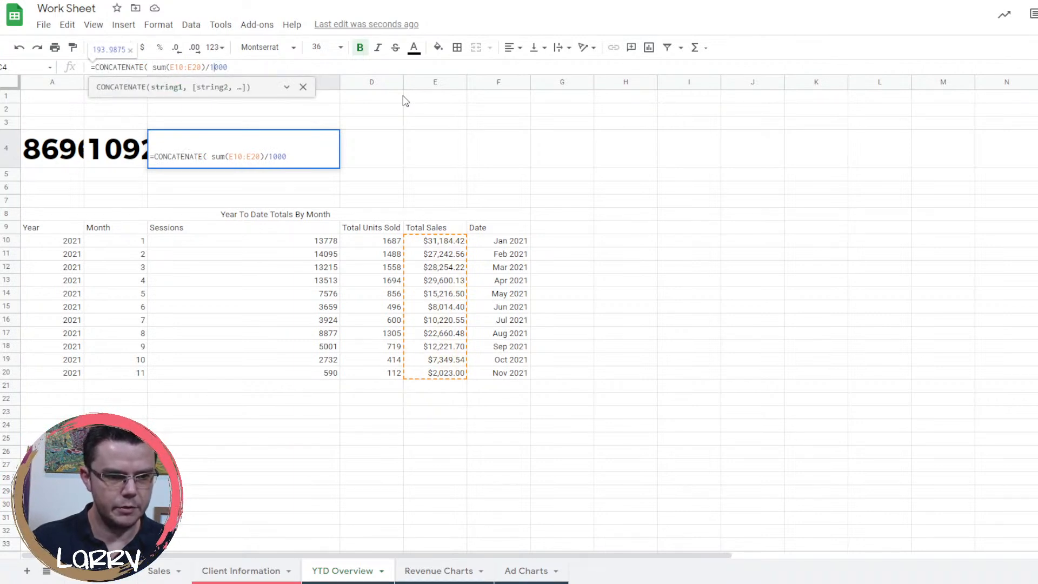
key("Left")
key("Left")
key("Left")
key("Left")
key("Left")
key("Left")
key("Left")
key("Left")
key("Left")
key("Left")
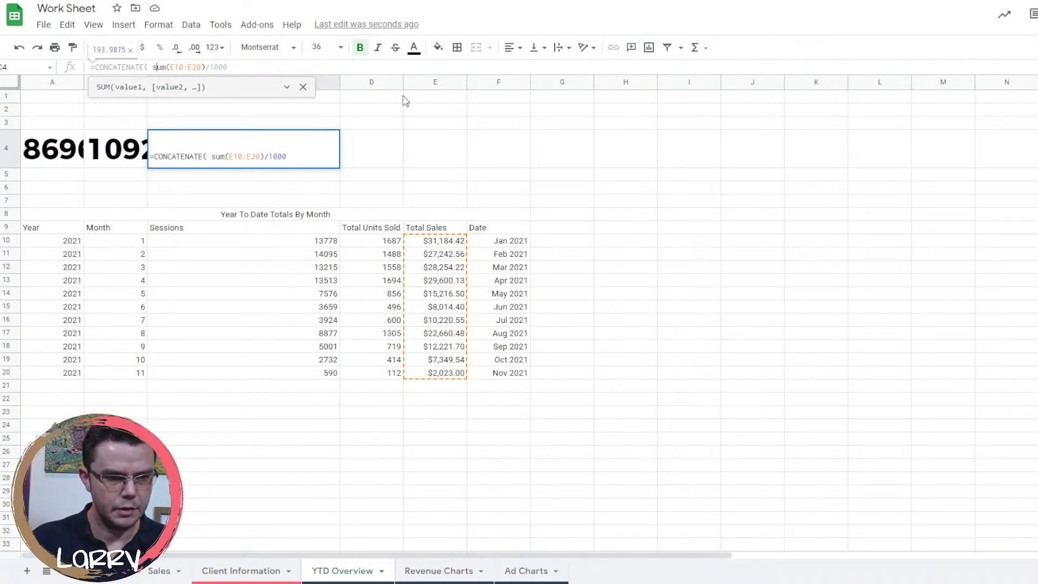
key("Left")
type("\"$\"")
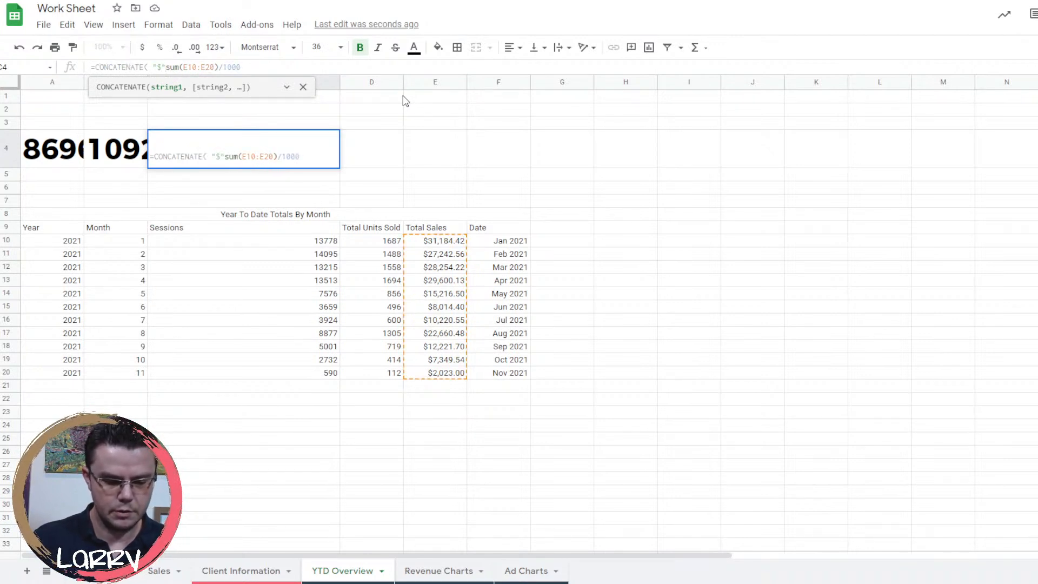
type(",")
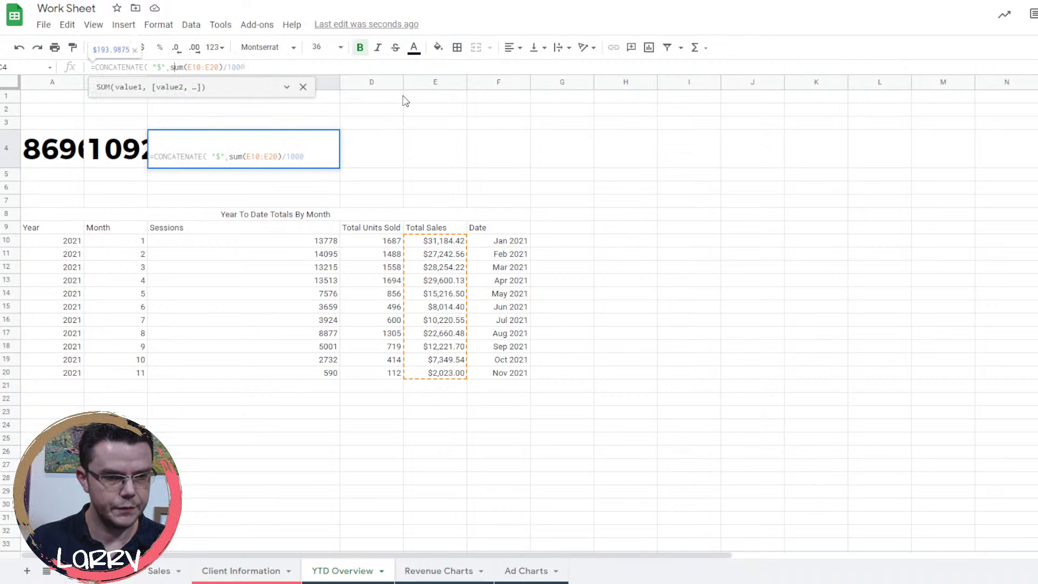
Append "K" as the last argument and complete C4 as =CONCATENATE( "$",sum(E10:E20)/1000,"K").
key("Left")
type(",")
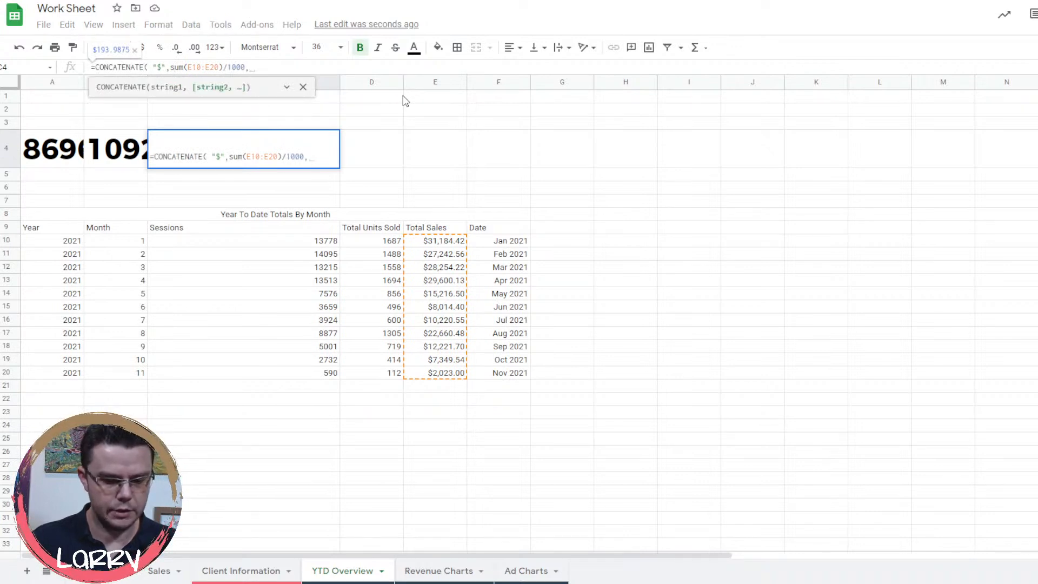
type("\"K\")")
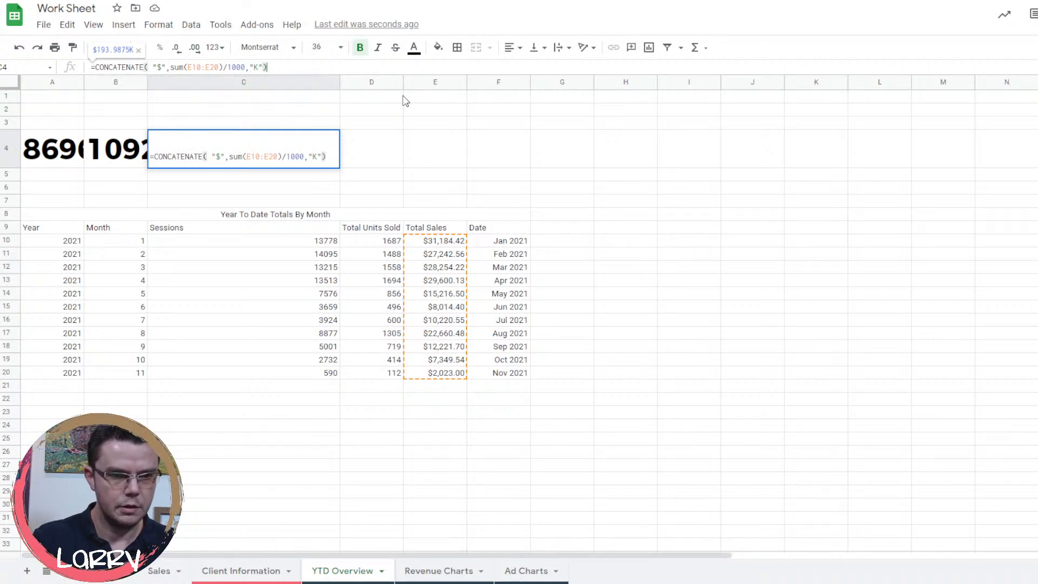
key("Return")
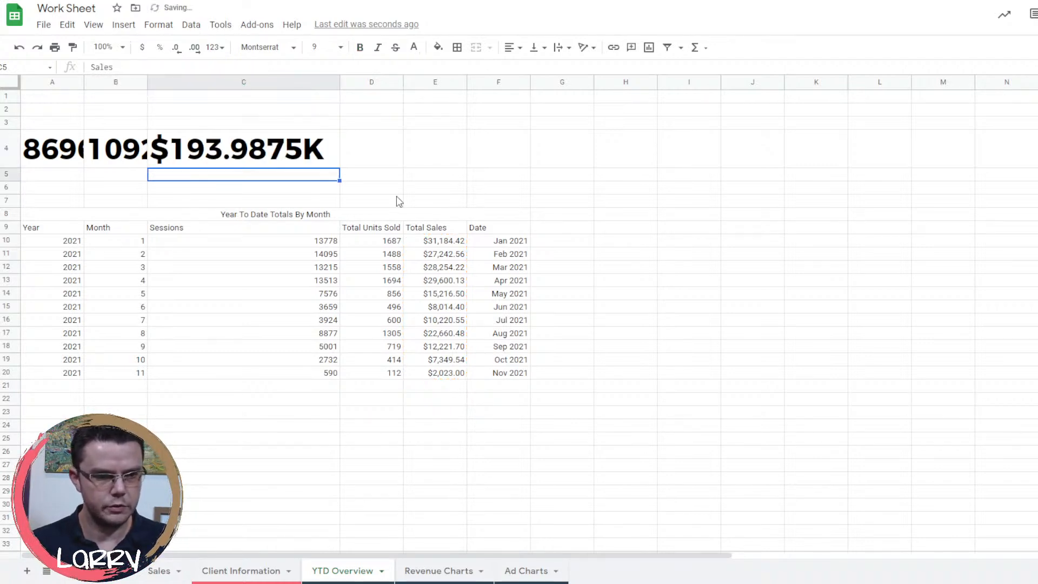
left_click_drag(306, 157, 306, 177)
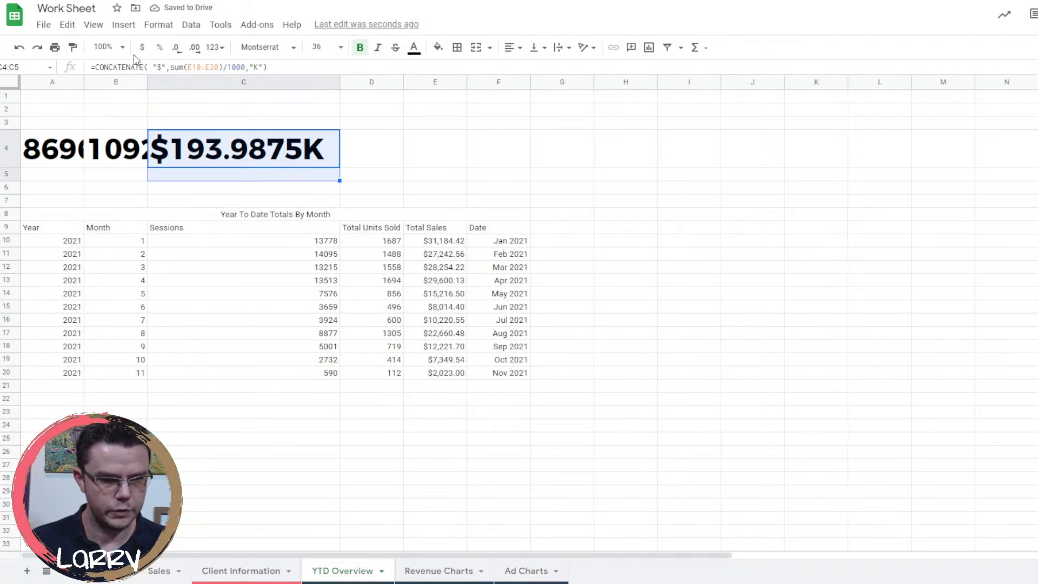
left_click(289, 155)
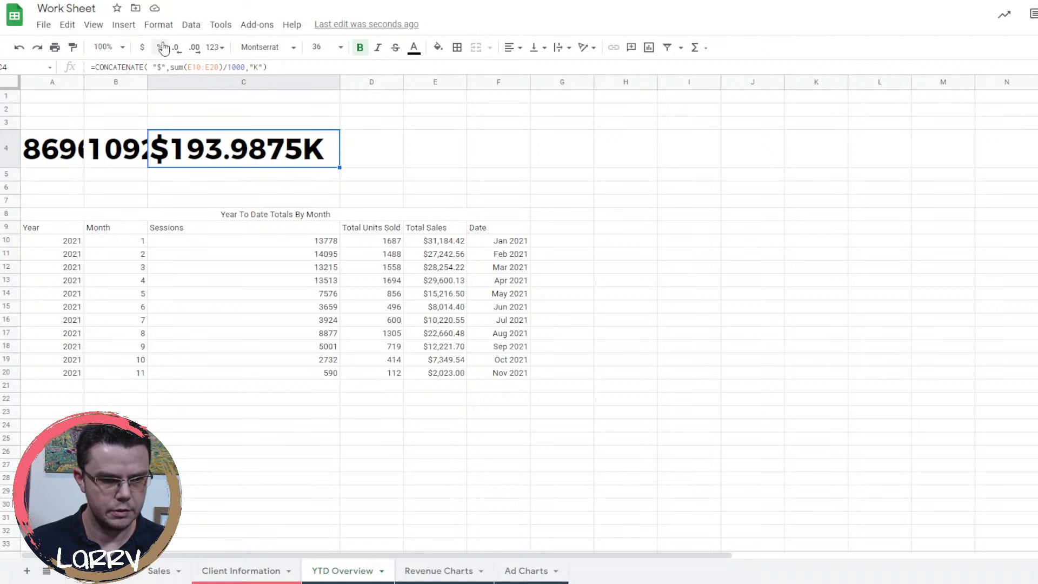
double_click(267, 159)
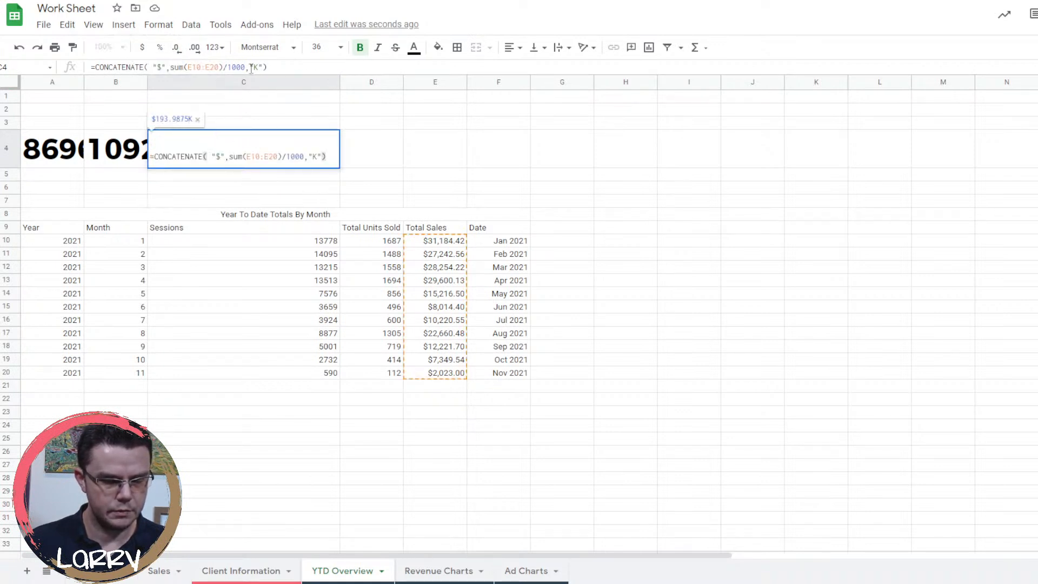
left_click(477, 166)
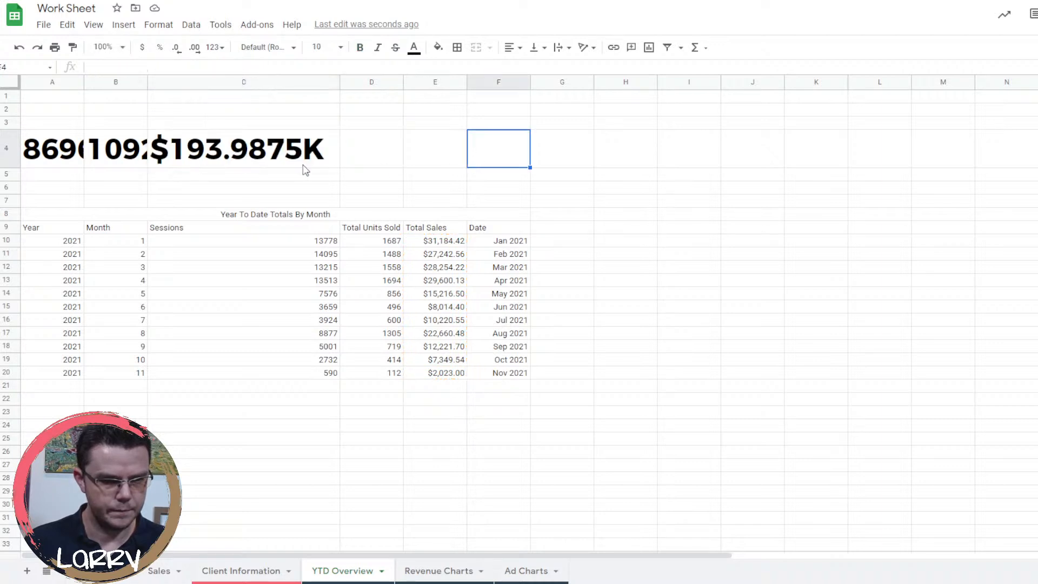
Remove the division by 1000 and the "K" argument from the CONCATENATE formula in C4.
left_click(254, 149)
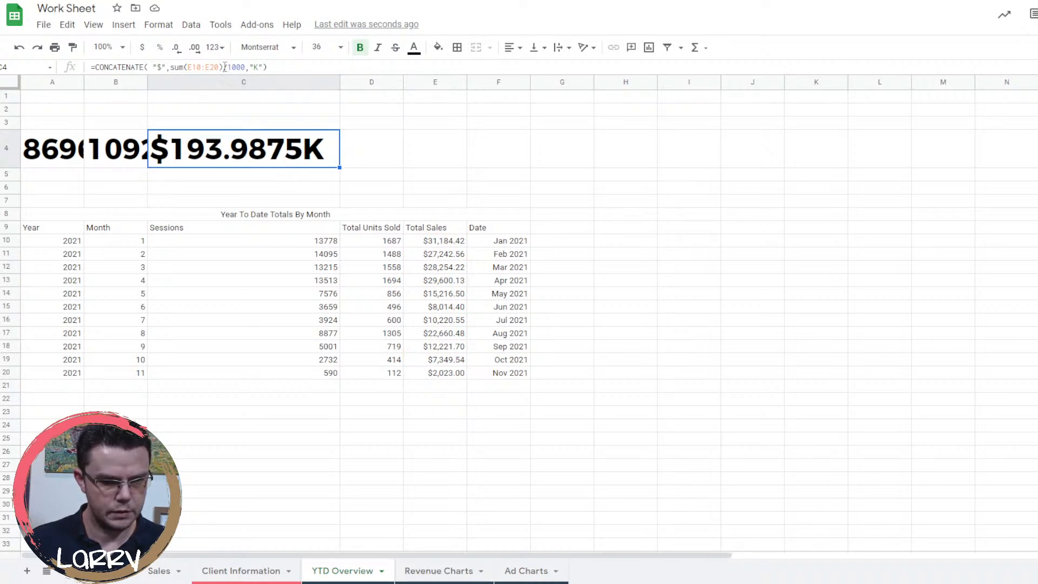
left_click_drag(223, 68, 246, 67)
key("BackSpace")
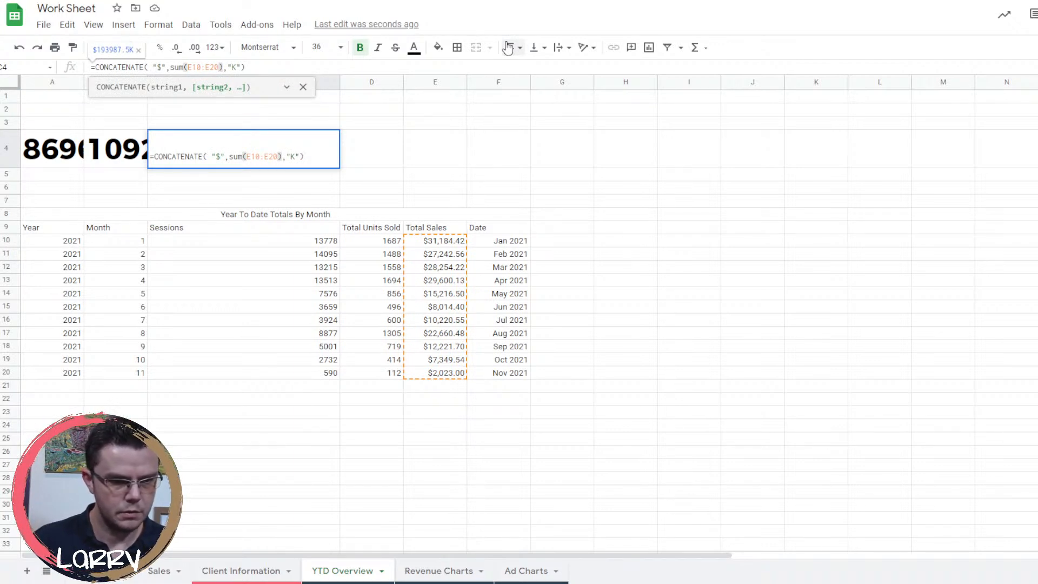
key("Right")
key("Right")
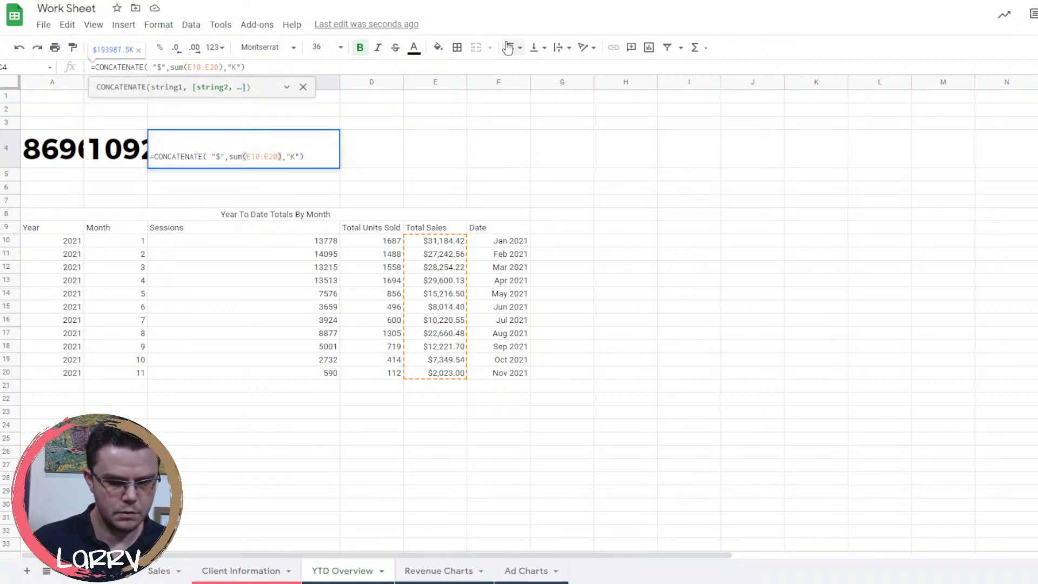
key("BackSpace")
key("BackSpace")
key("BackSpace")
key("BackSpace")
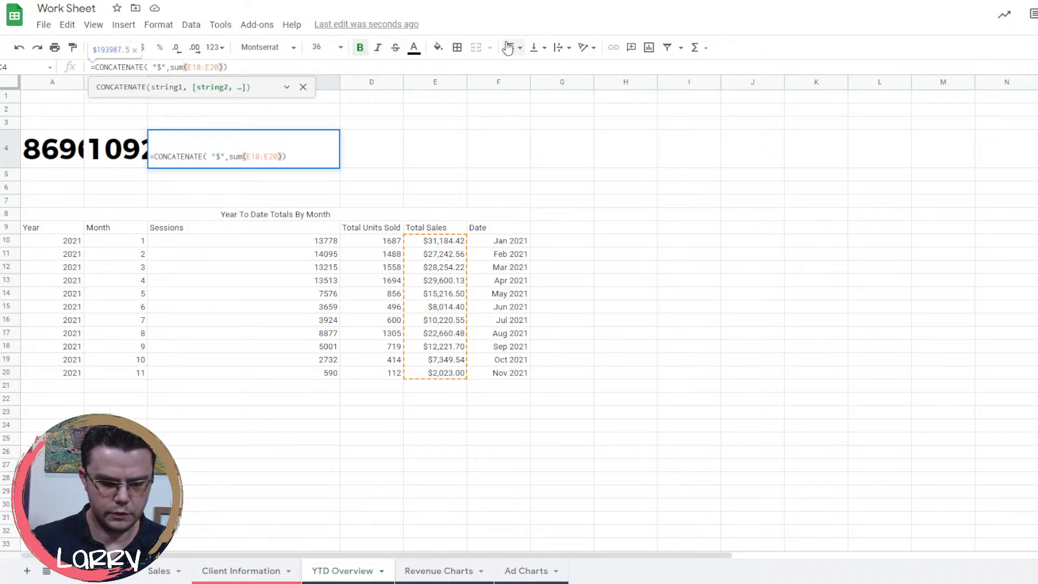
Strip the "$" argument and the CONCATENATE wrapper from C4, reducing the formula to =sum(E10:E20).
key("Left")
key("Left")
key("Left")
key("Left")
key("Left")
key("Left")
key("Left")
key("Left")
key("Left")
key("Left")
key("Left")
key("Left")
key("Left")
key("BackSpace")
key("BackSpace")
key("BackSpace")
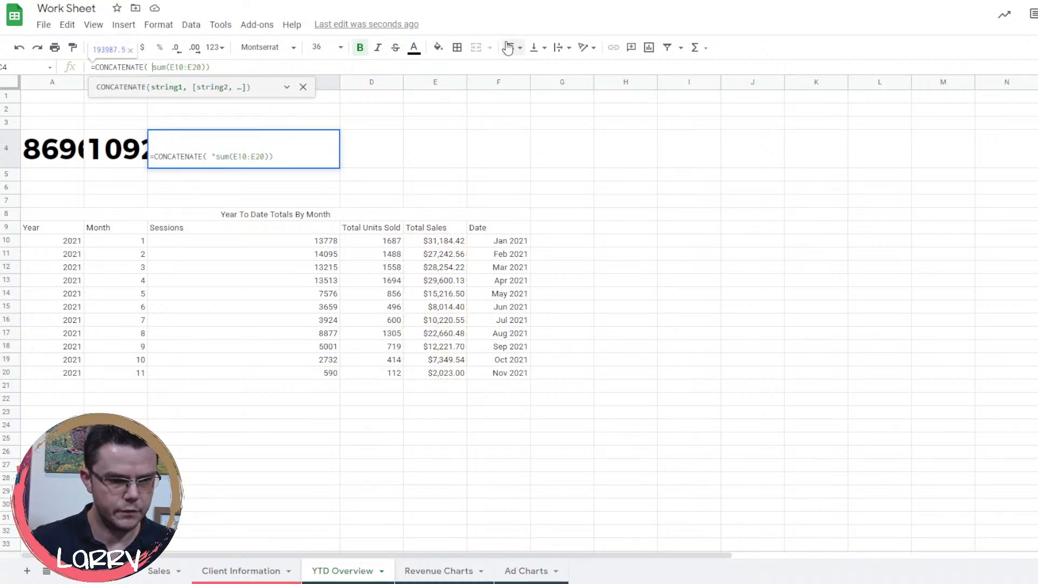
key("BackSpace")
key("BackSpace")
key("BackSpace")
key("BackSpace")
key("BackSpace")
key("BackSpace")
key("BackSpace")
key("BackSpace")
key("BackSpace")
key("BackSpace")
key("BackSpace")
key("BackSpace")
key("BackSpace")
key("BackSpace")
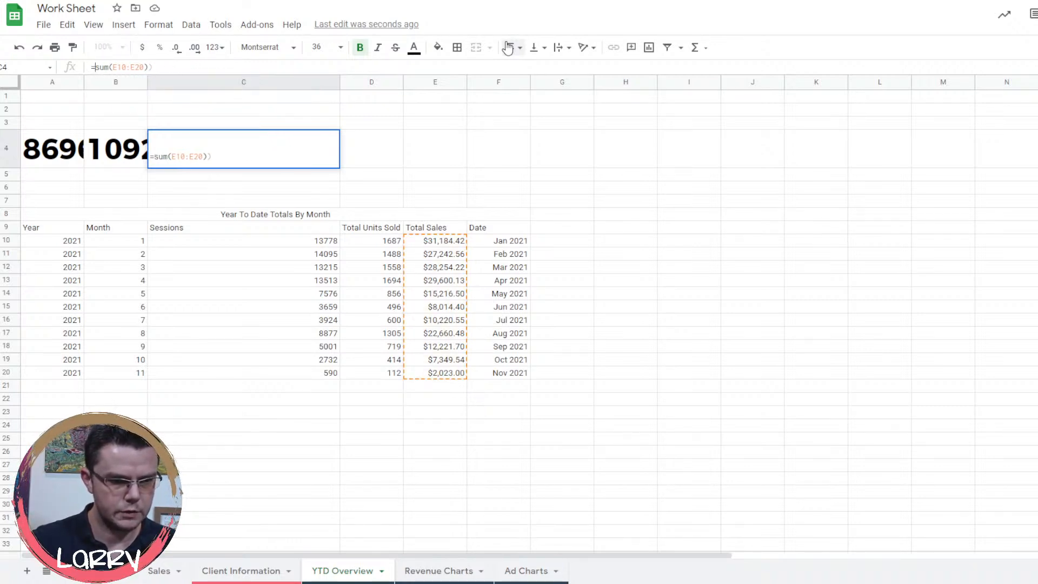
key("End")
key("BackSpace")
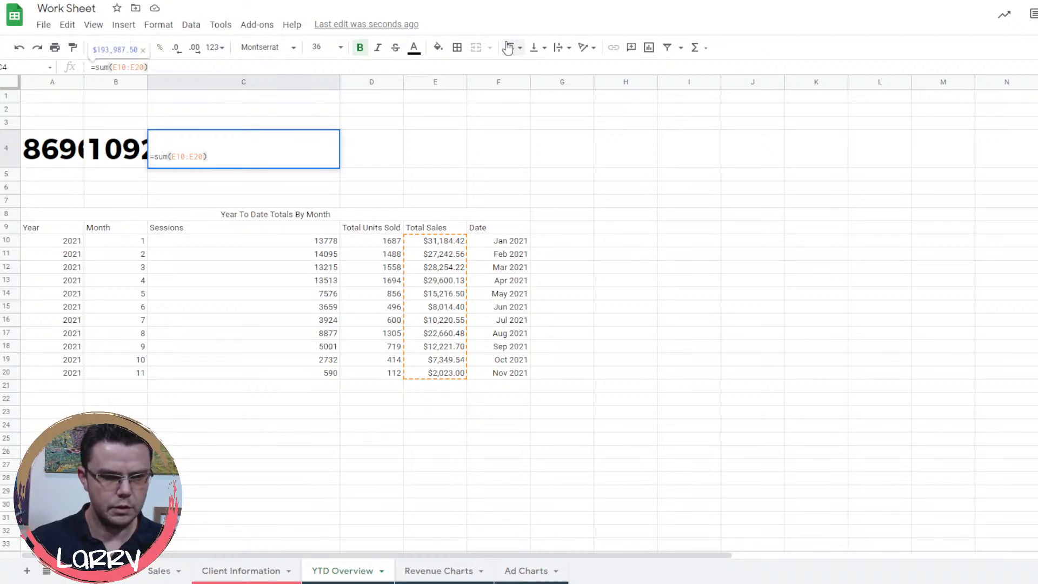
key("Return")
Copy the sales total and its label in C4:C5 and paste them into the Year To Date slide linked to the spreadsheet.
left_click_drag(260, 161, 262, 180)
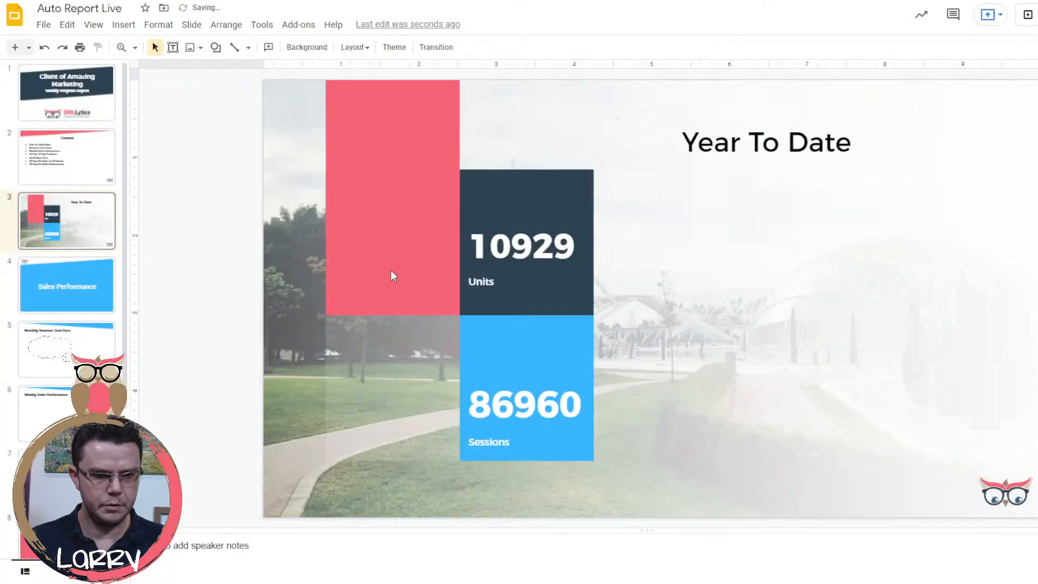
key("ctrl+v")
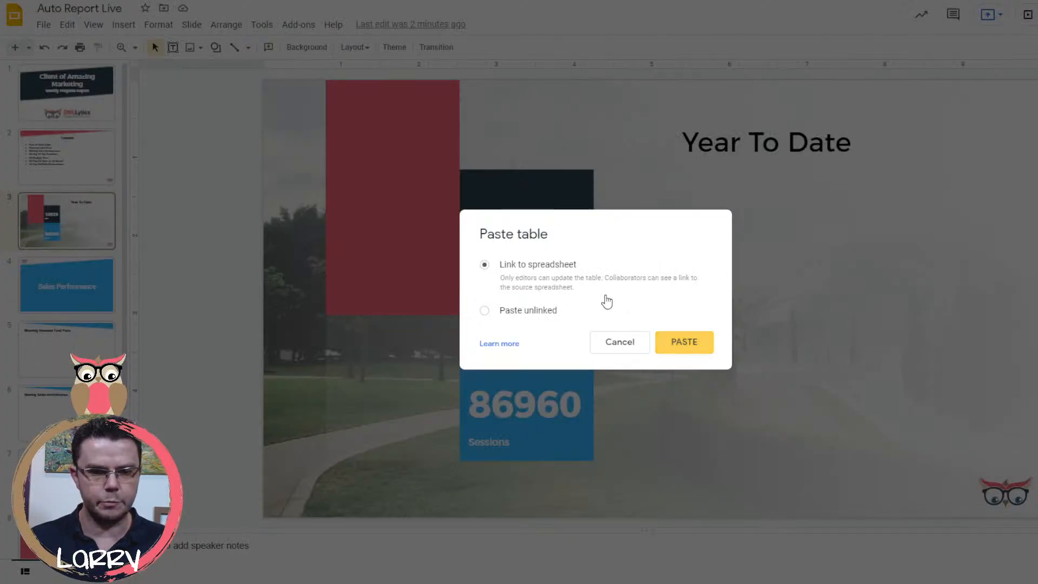
key("Return")
Set the font size of the sales total in the pasted table to 34.
left_click_drag(279, 116, 514, 122)
left_click(417, 47)
left_click(417, 47)
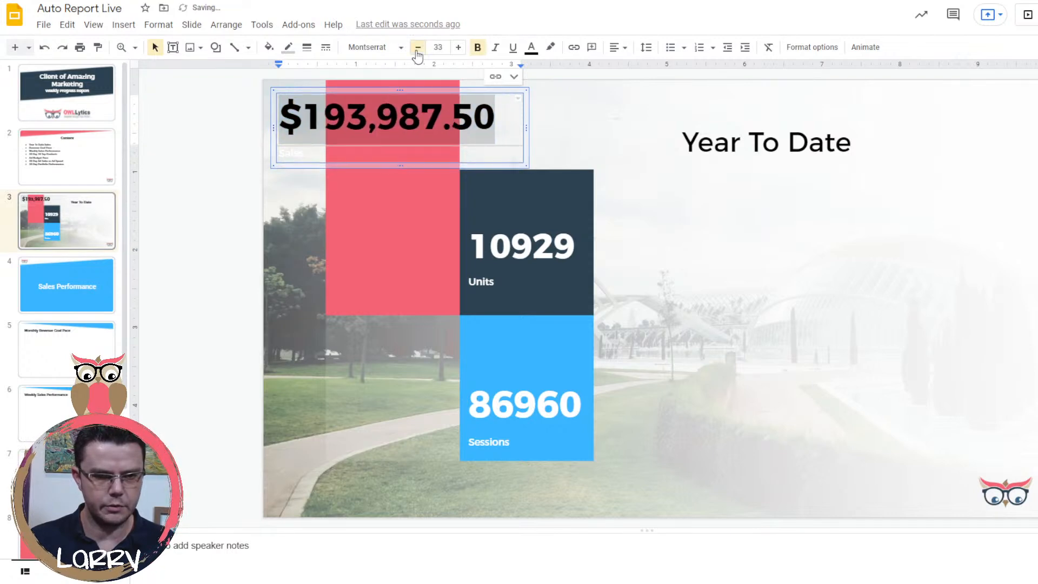
left_click(459, 48)
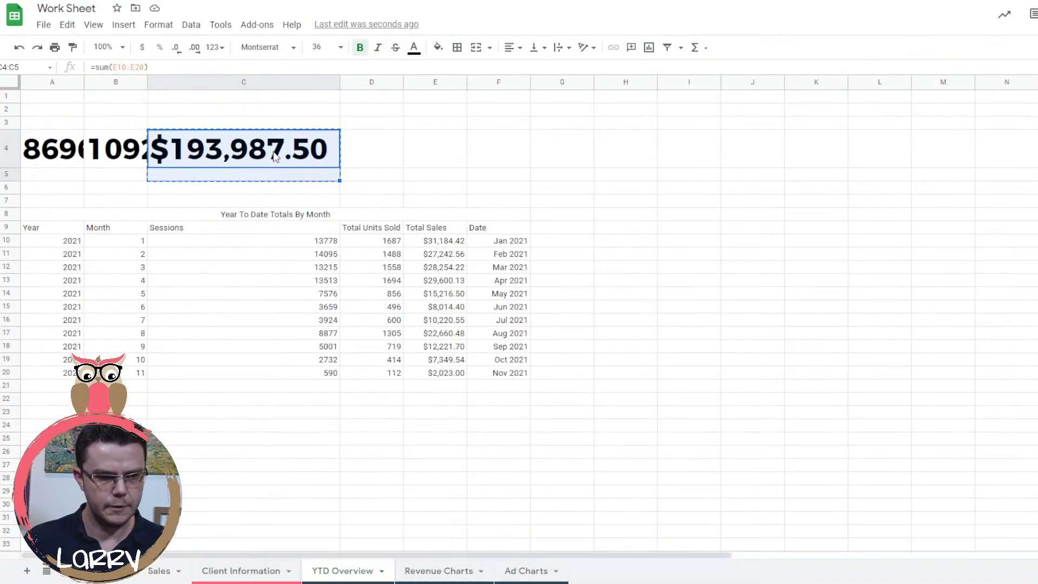
Return to the Work Sheet spreadsheet and extend the C4 formula to =sum(E10:E20)/1000.
left_click(276, 156)
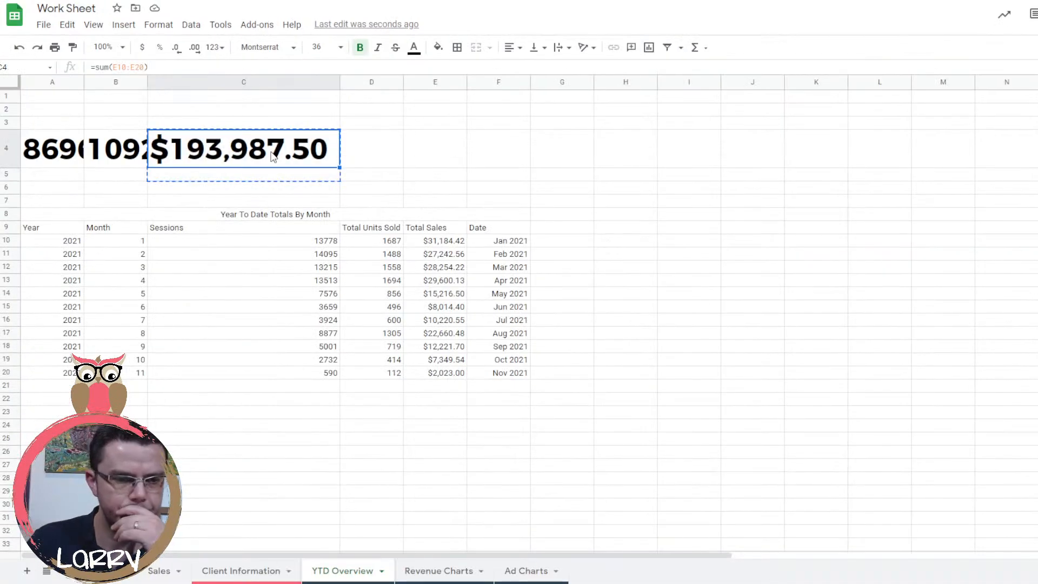
left_click(177, 65)
type("/2")
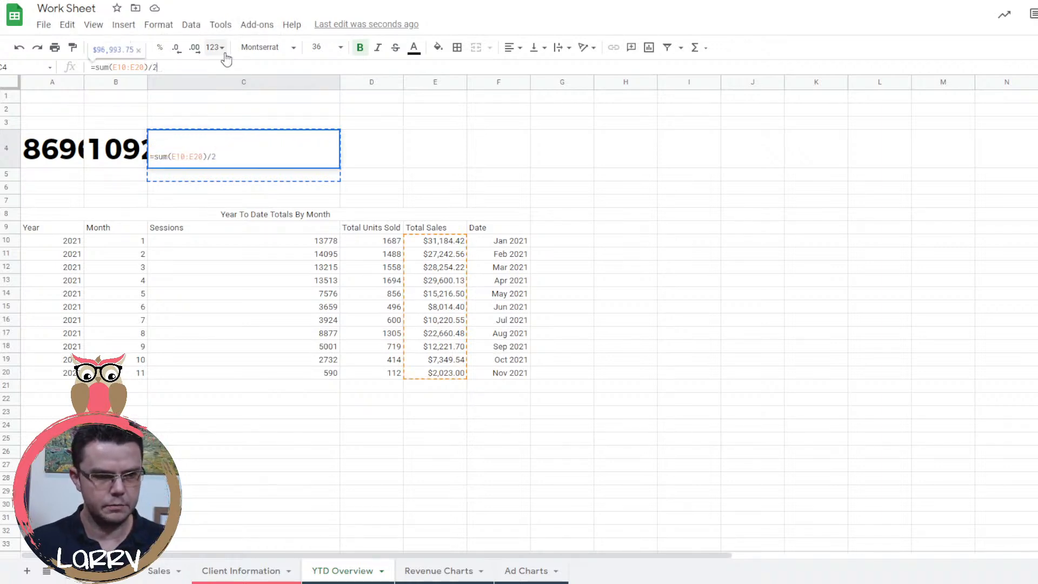
key("BackSpace")
type("100")
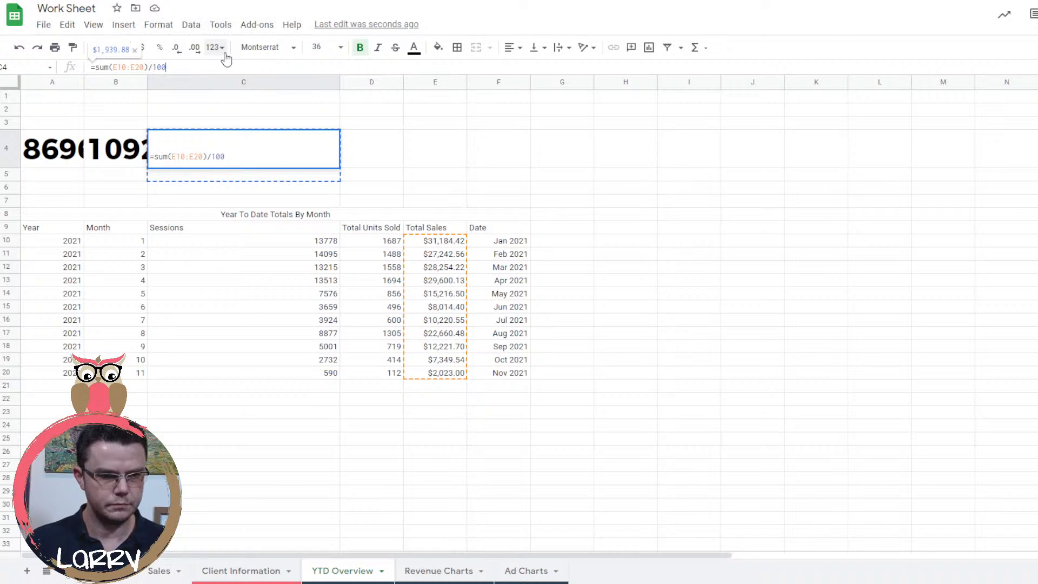
type("0")
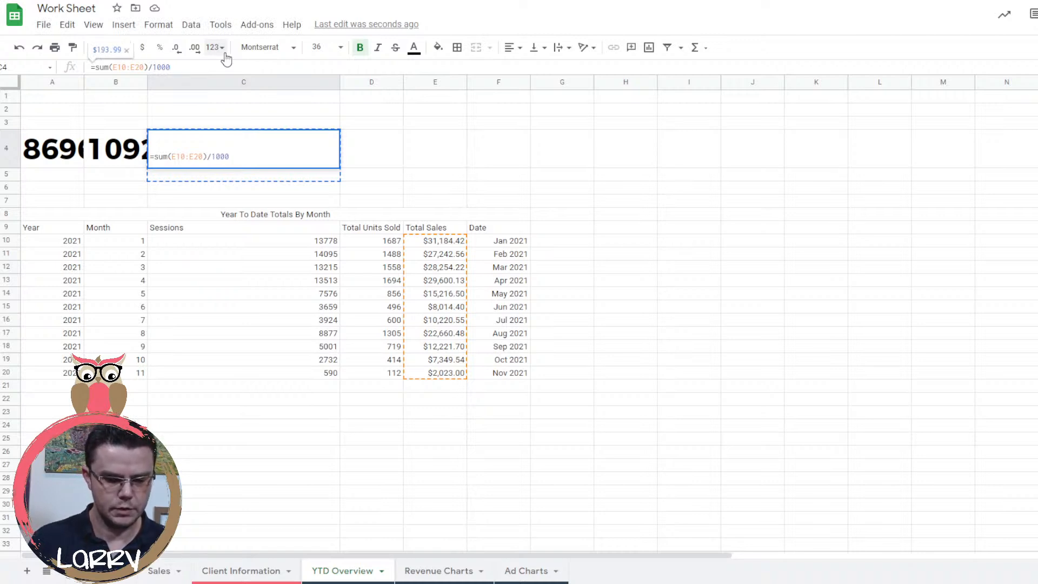
Wrap the C4 formula in ROUND with 0 decimal places, giving =round(sum(E10:E20)/1000,0).
type(")")
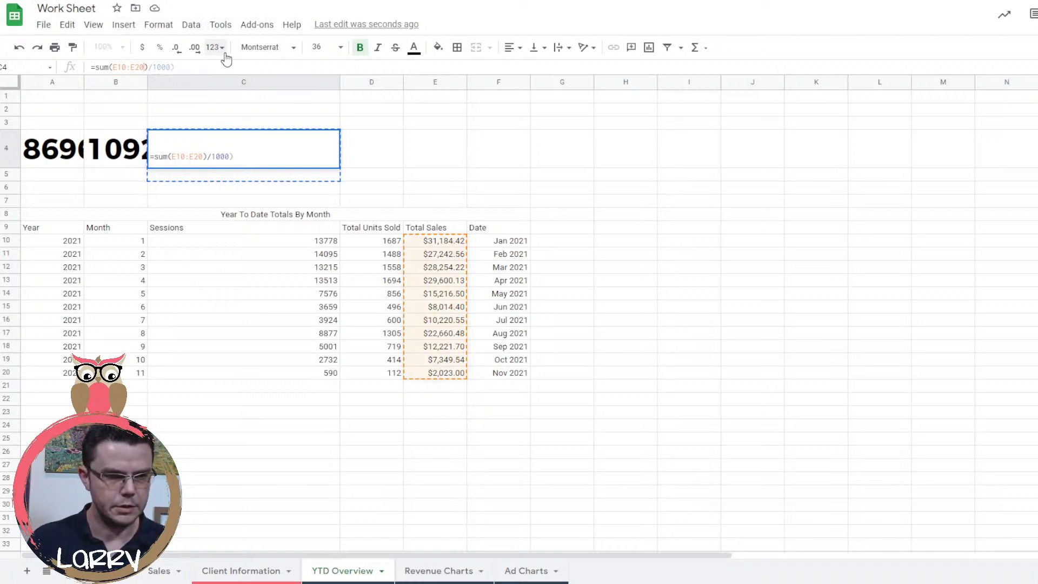
key("Home")
key("Right")
type("roo")
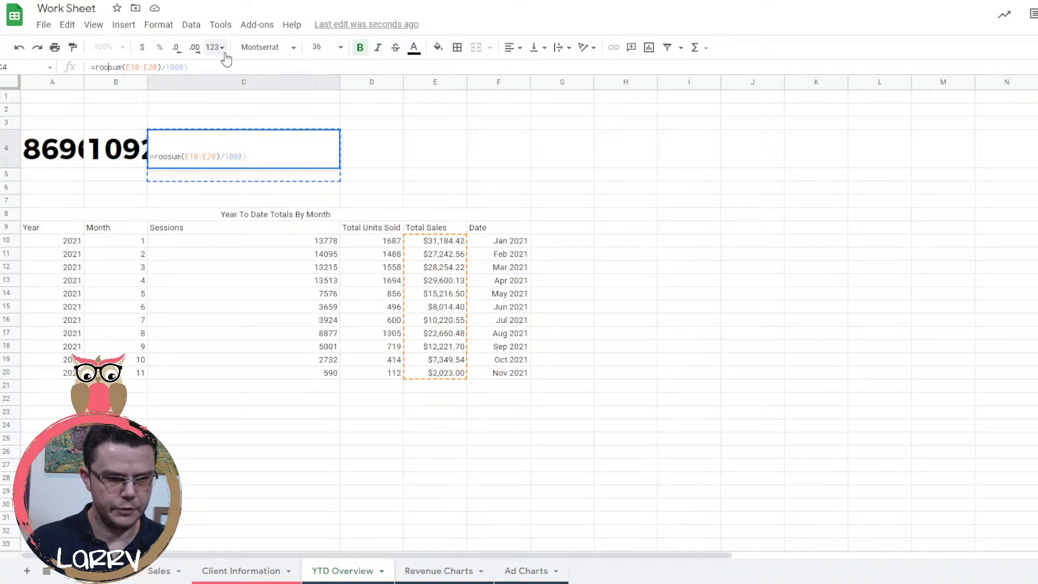
type("nd")
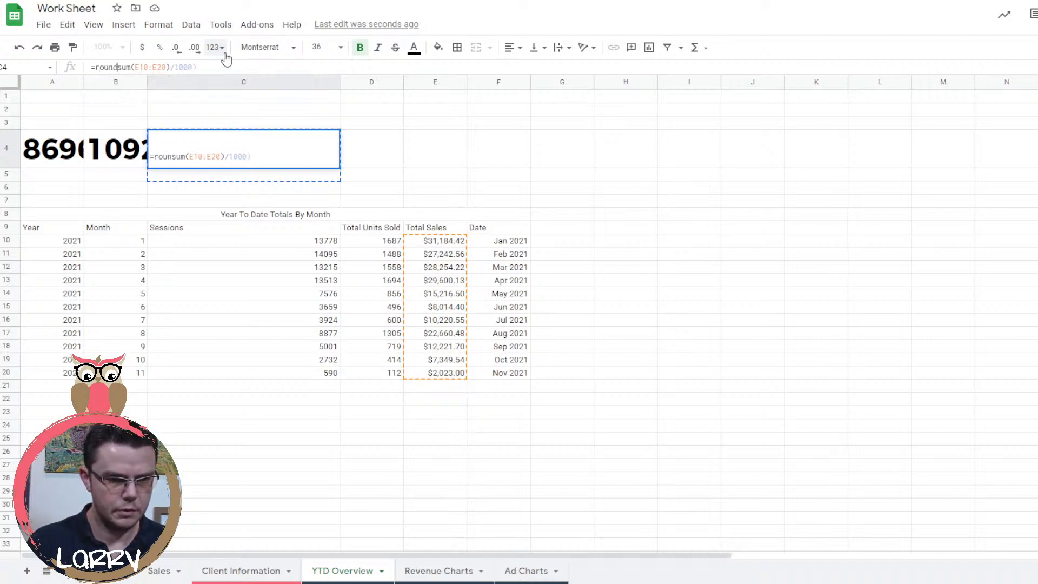
type("(")
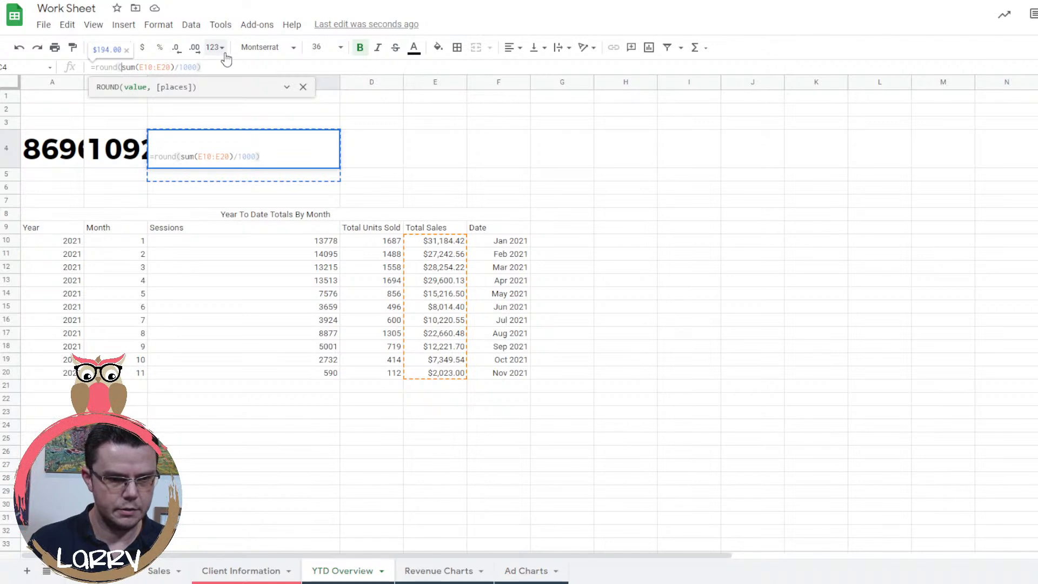
key("Right")
key("Right")
key("Right")
key("Right")
key("Right")
key("Right")
key("Right")
key("Right")
key("Right")
key("Right")
key("Right")
key("Right")
key("Right")
key("Right")
key("Right")
key("Right")
key("Right")
key("Right")
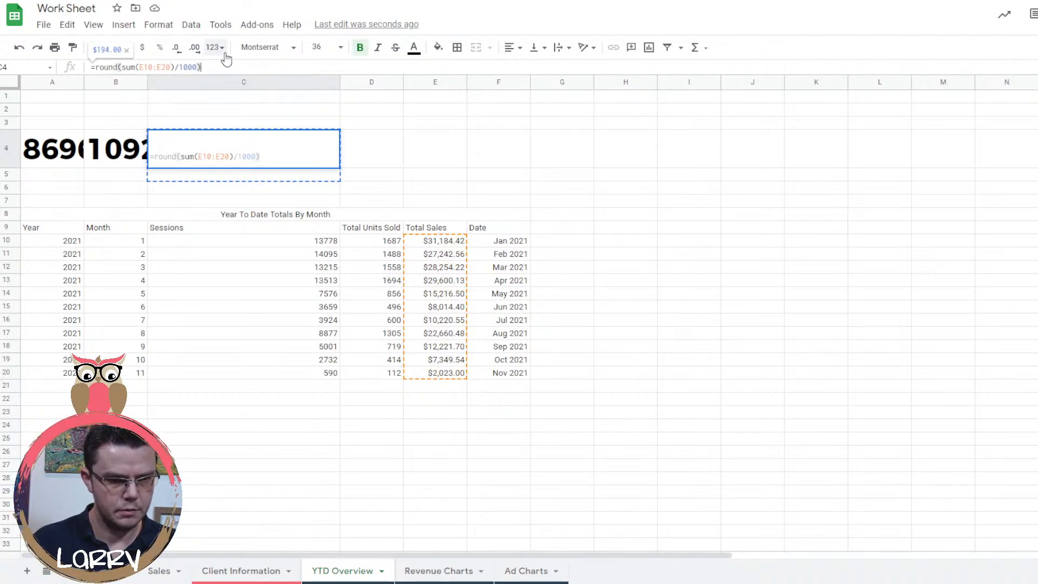
type(",0)")
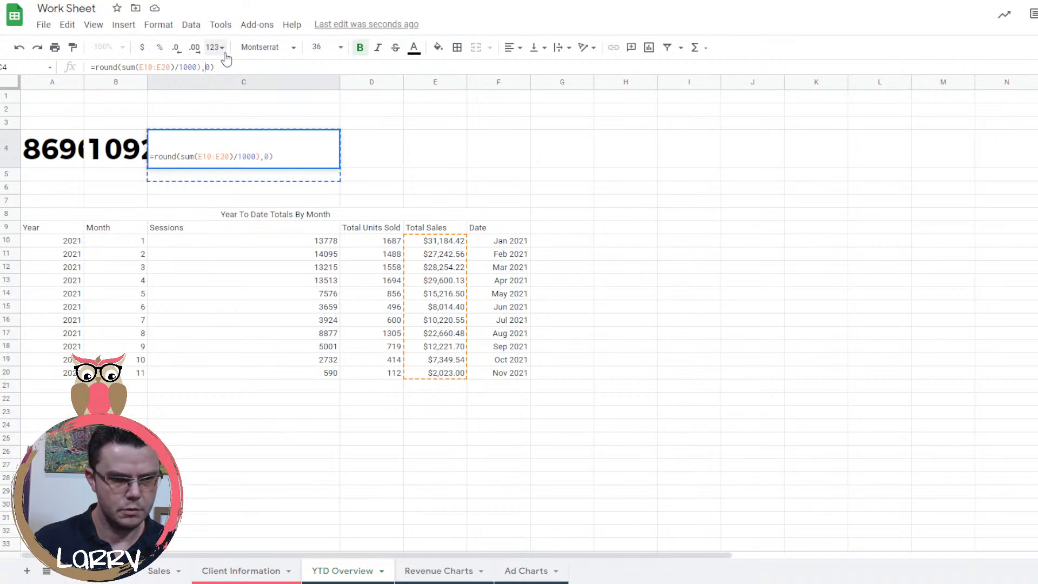
key("Left")
key("BackSpace")
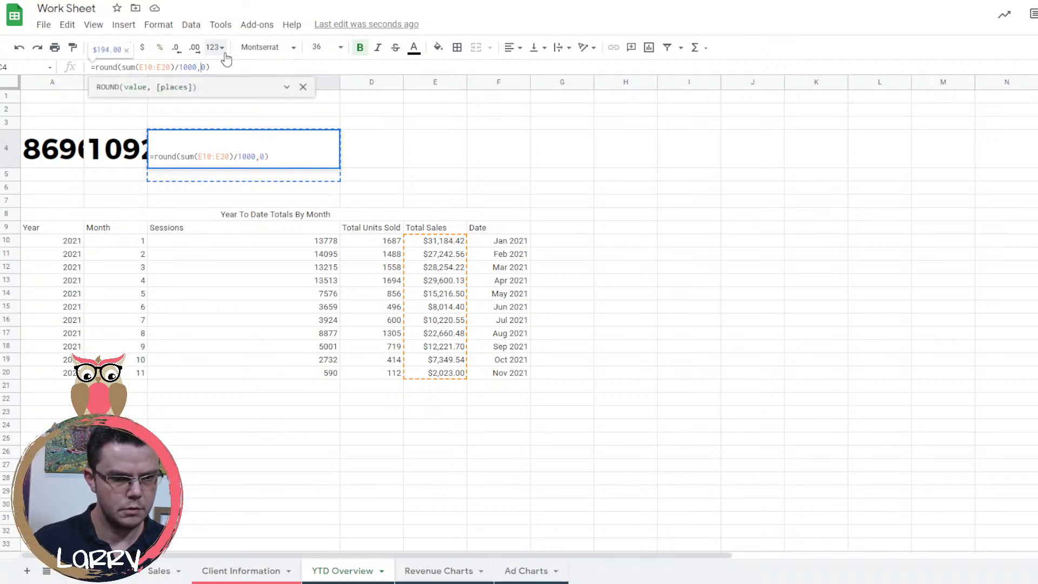
key("Right")
key("Right")
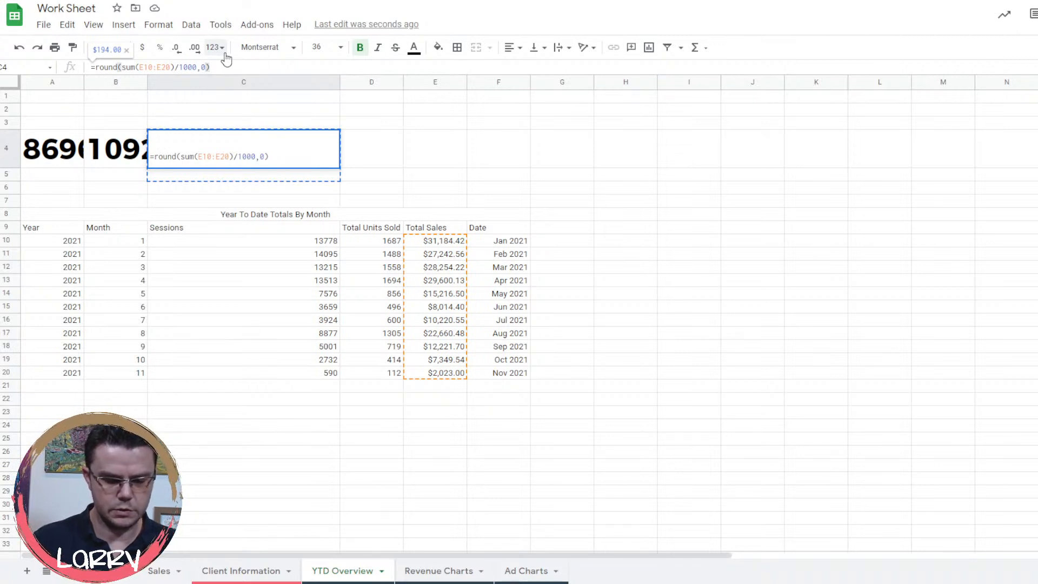
Append "K" to the C4 formula and wrap it in CONCATENATE, giving =CONCATENATE( round(sum(E10:E20)/1000,0),"K").
type(",\"K")
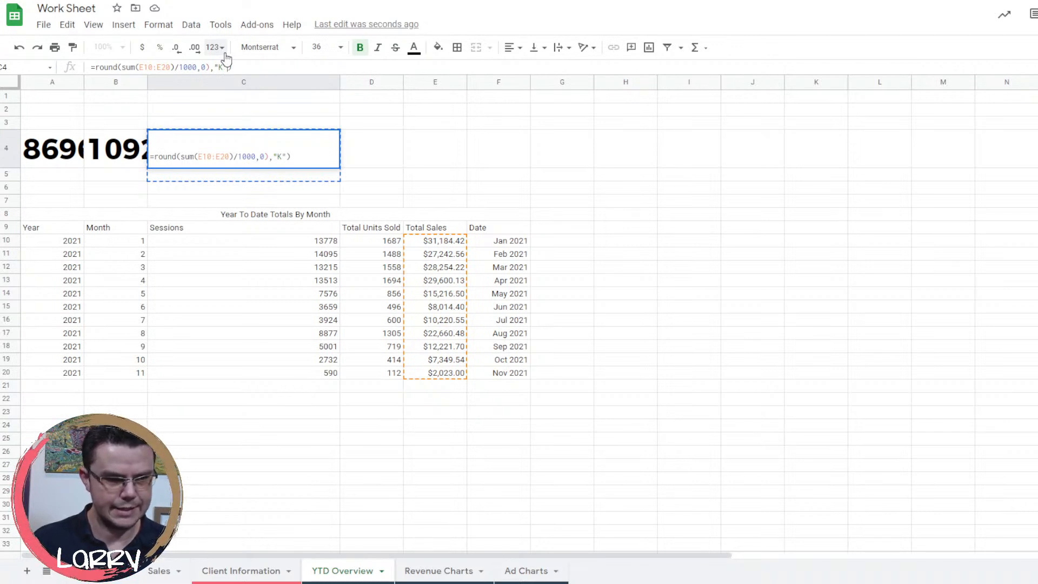
key("Left")
key("Left")
key("Left")
key("Left")
key("Left")
key("Left")
key("Left")
key("Left")
key("Left")
key("Left")
key("Left")
key("Left")
key("Left")
key("Left")
key("Left")
key("Left")
key("Left")
key("Left")
key("Left")
key("Left")
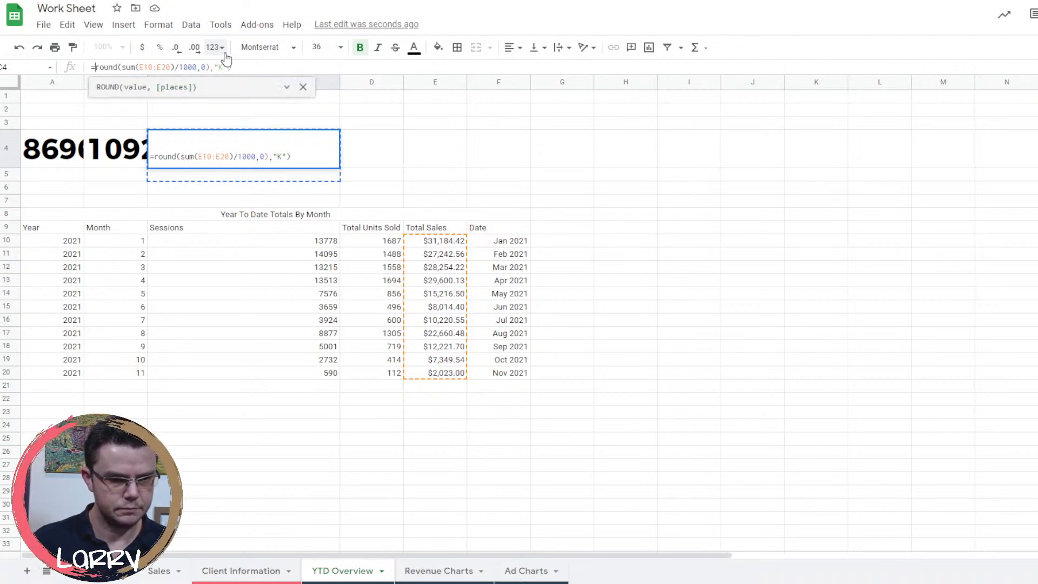
type("conca")
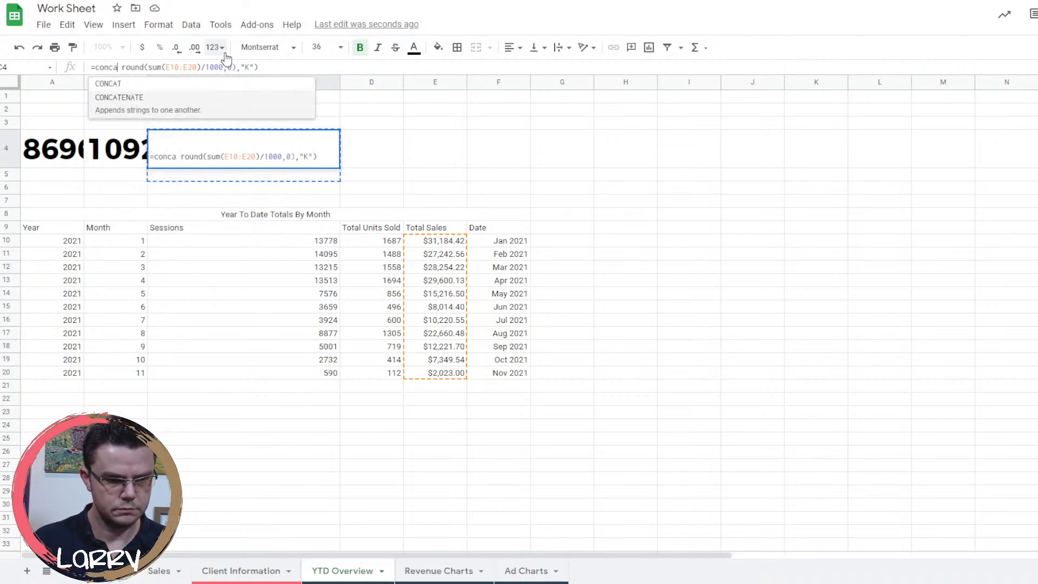
key("Tab")
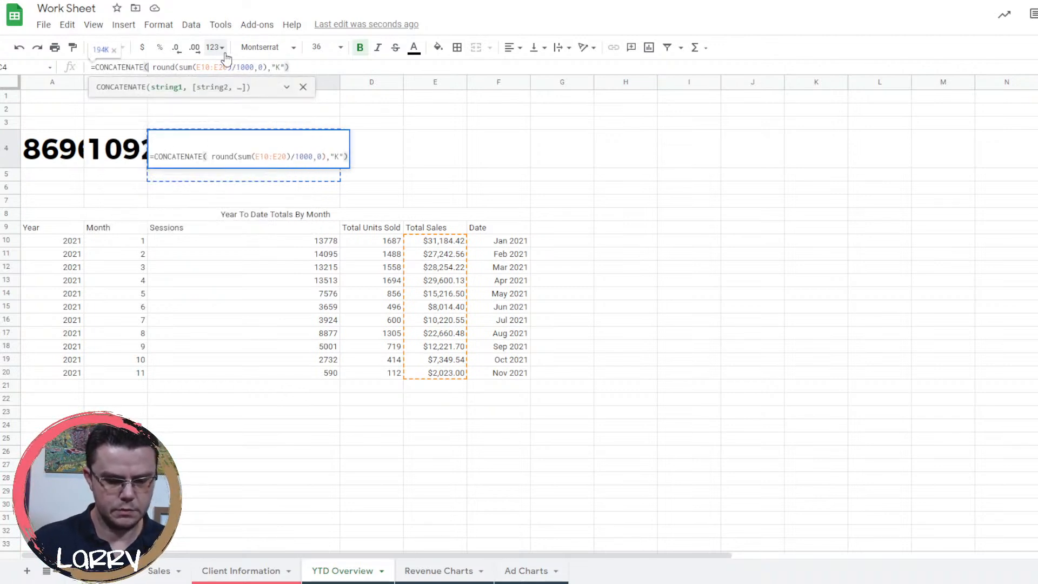
Insert "$" as the first CONCATENATE argument and complete C4 as =CONCATENATE("$", round(sum(E10:E20)/1000,0),"K").
type("\"$\"")
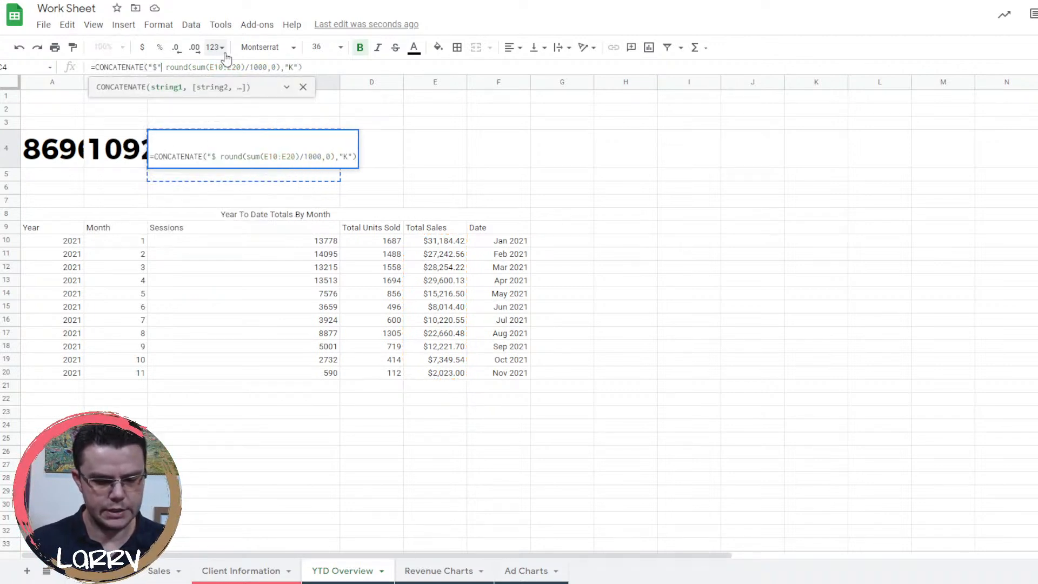
type(",")
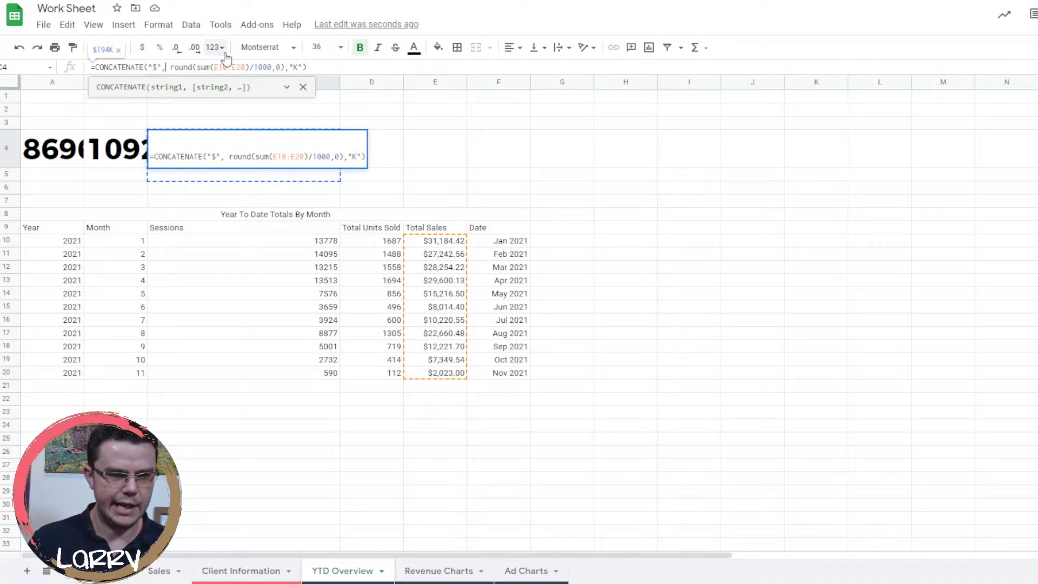
key("Return")
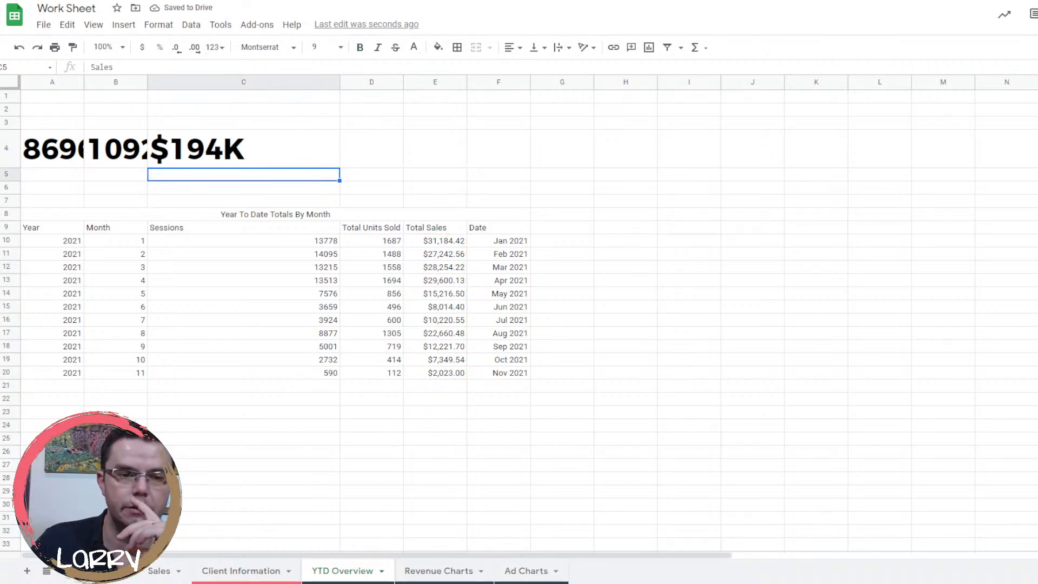
Switch to the Auto Report Live presentation and update the linked Sales table on the Year To Date slide.
key("ctrl+Tab")
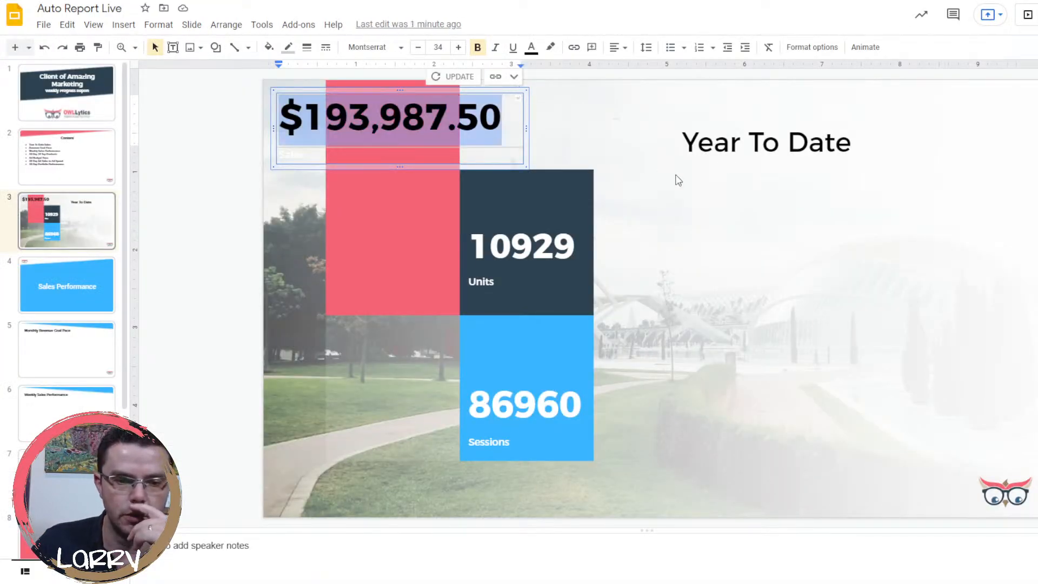
left_click(459, 78)
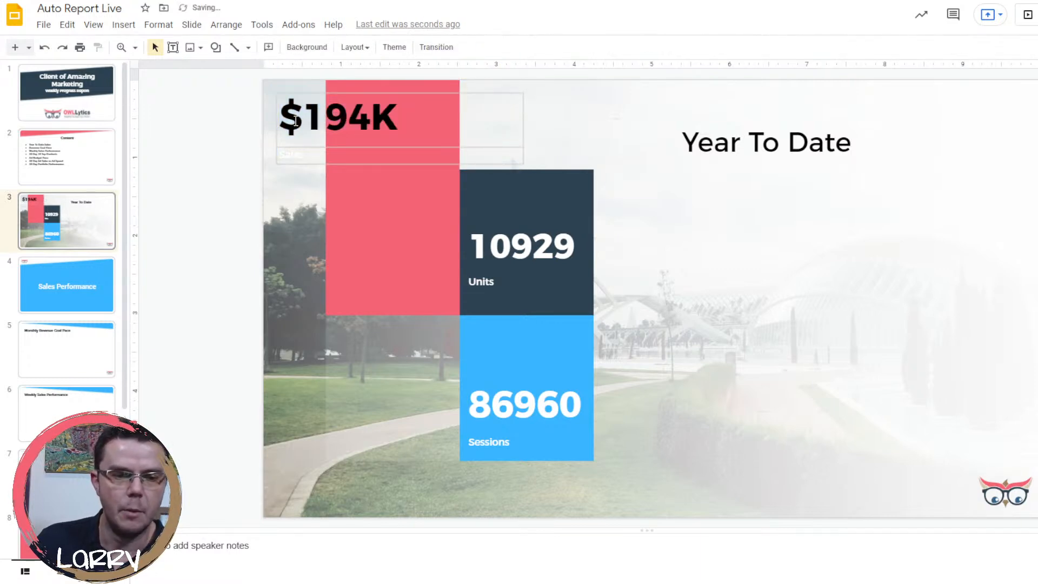
left_click_drag(282, 121, 491, 139)
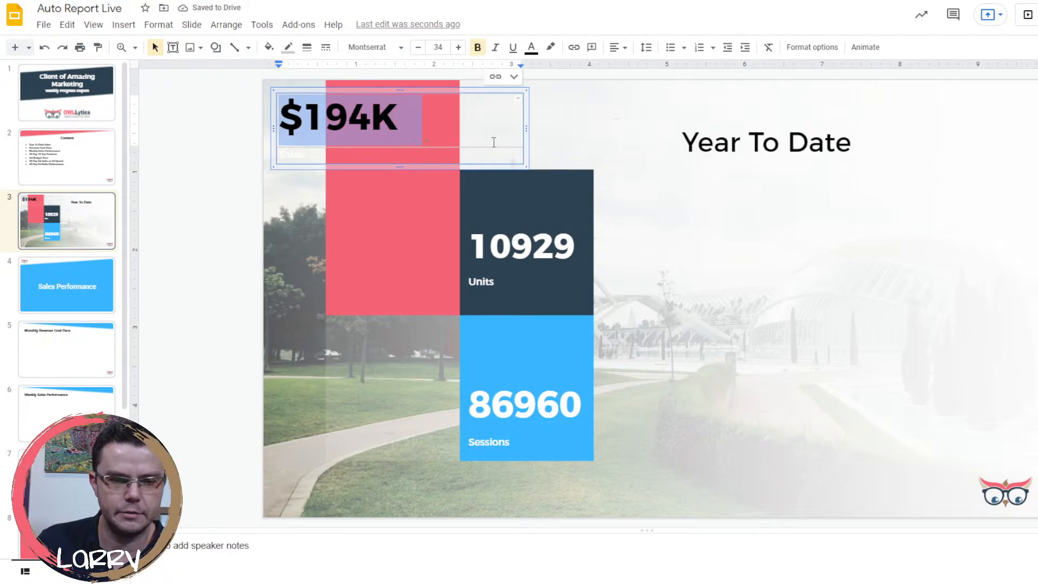
Narrow the linked Sales table from both sides so that it fits the width of the red block.
left_click(524, 126)
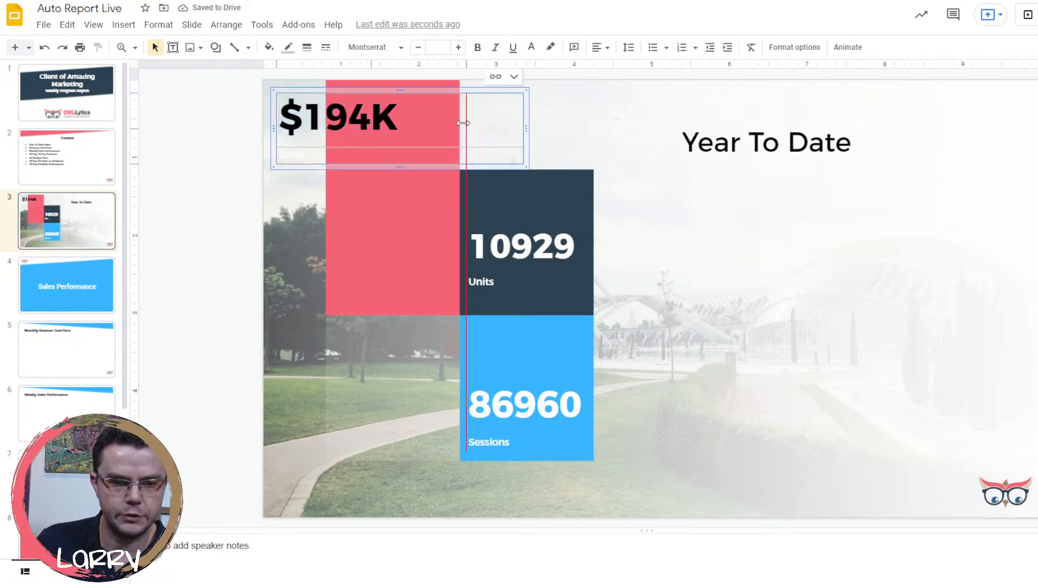
left_click_drag(458, 123, 460, 123)
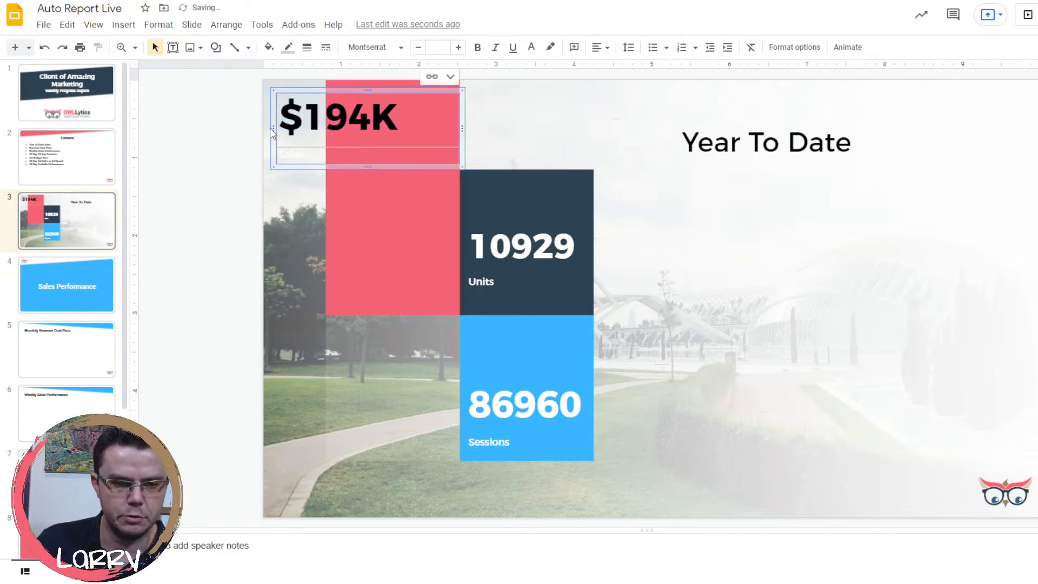
left_click_drag(303, 133, 334, 133)
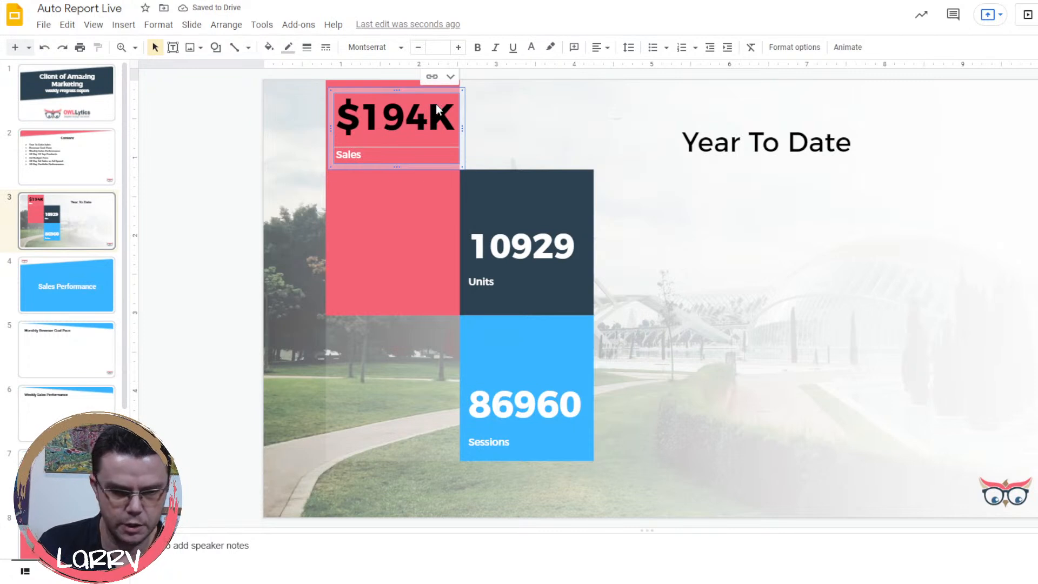
Move the Sales table down the red block until its figure and label line up with the Units table beside it.
key("Down")
key("Down")
key("Down")
key("Down")
key("Down")
key("Down")
key("Down")
key("Down")
key("Down")
key("Down")
key("Down")
key("Down")
key("Down")
key("Down")
key("Down")
key("Down")
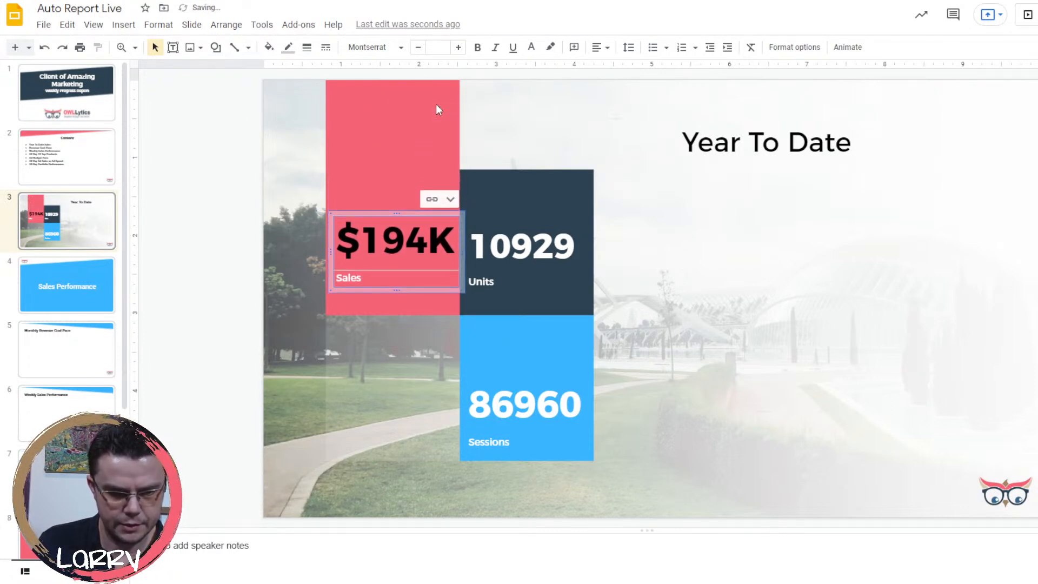
key("Down")
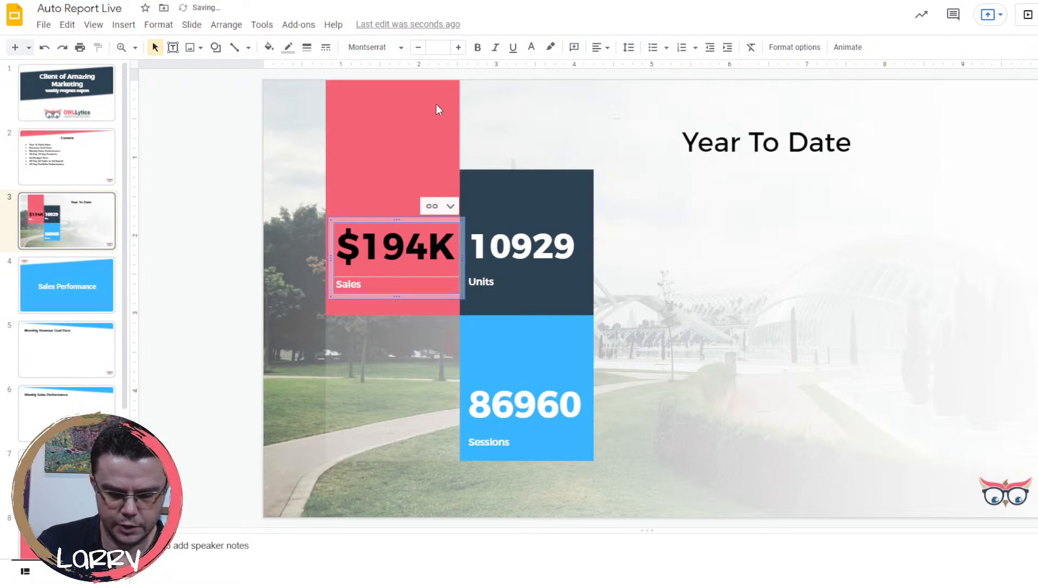
key("shift+Up")
key("shift+Up")
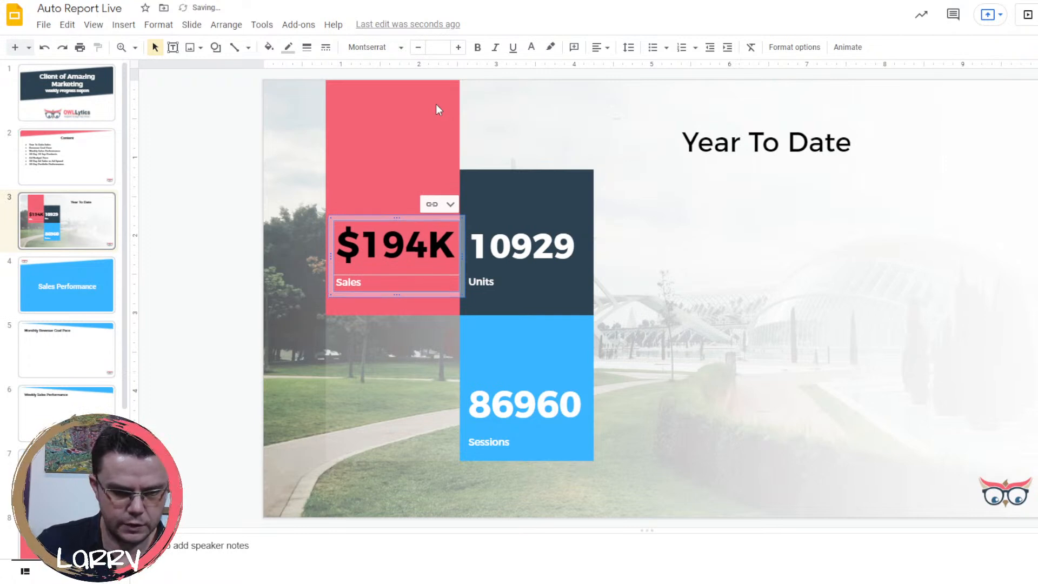
double_click(340, 240)
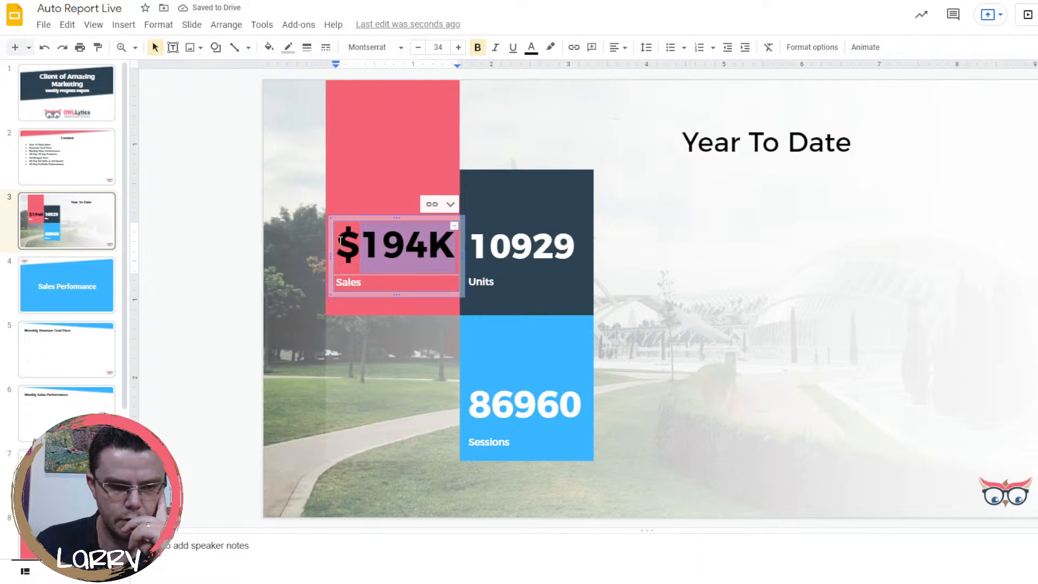
left_click(771, 287)
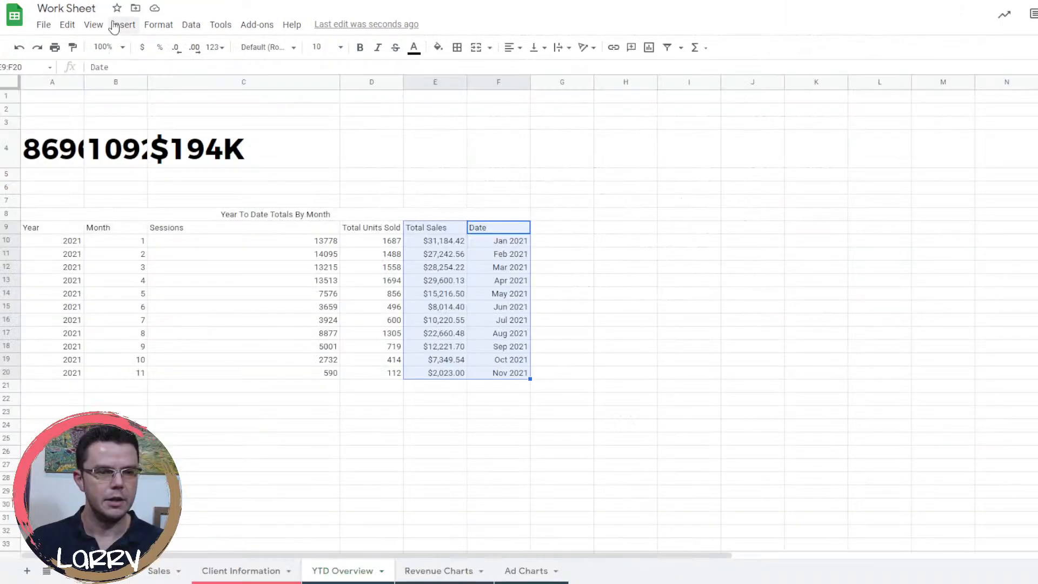
In the Work Sheet spreadsheet, insert a chart of the Total Sales and Date columns (E9:F20) and delete its title.
left_click(123, 24)
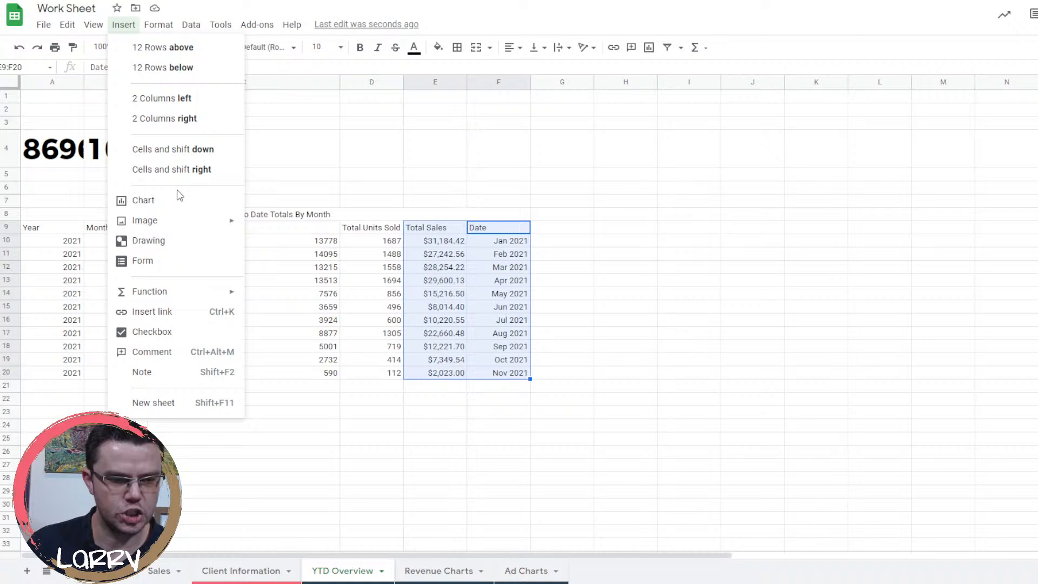
left_click(151, 200)
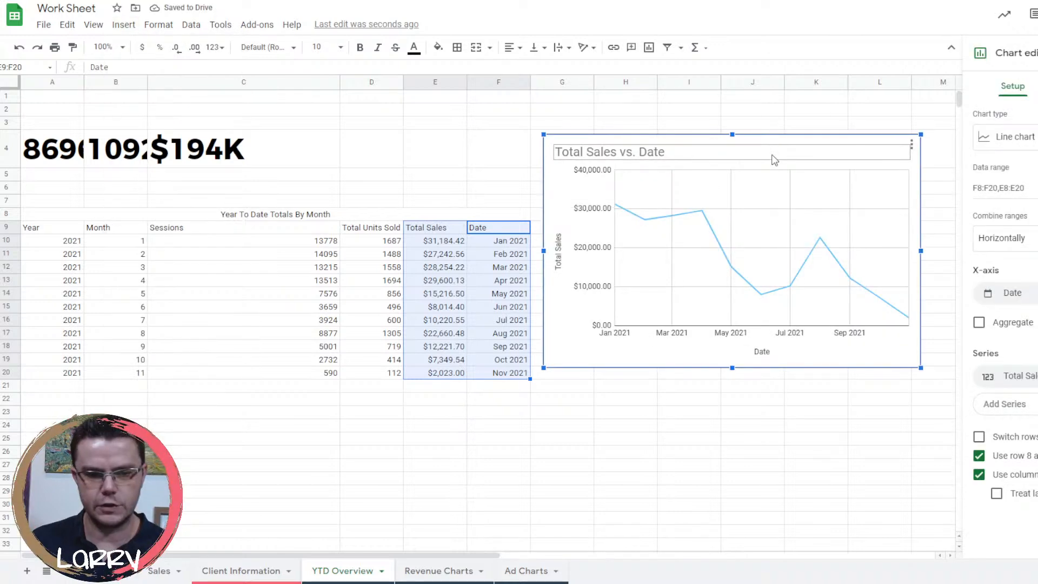
double_click(774, 158)
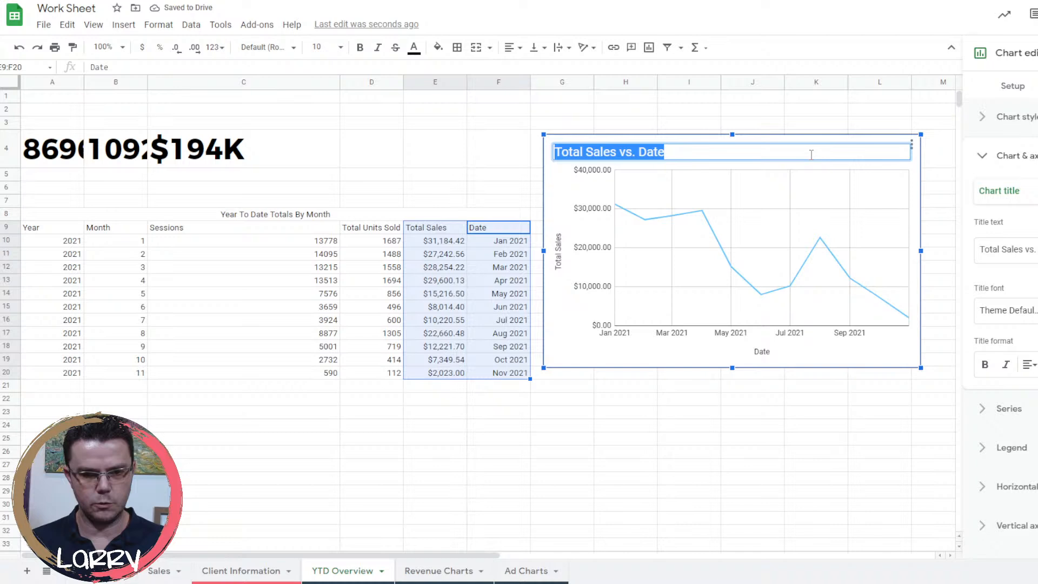
key("Delete")
Set the chart's vertical axis scale factor to 1,000 and enter the custom number format $#,##K for its labels.
left_click(1011, 498)
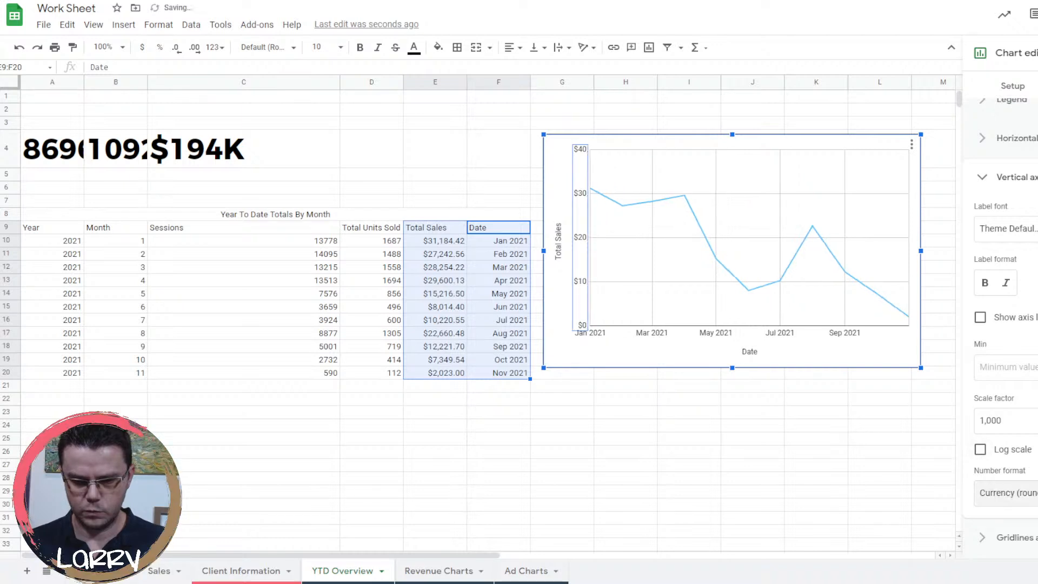
left_click(1011, 493)
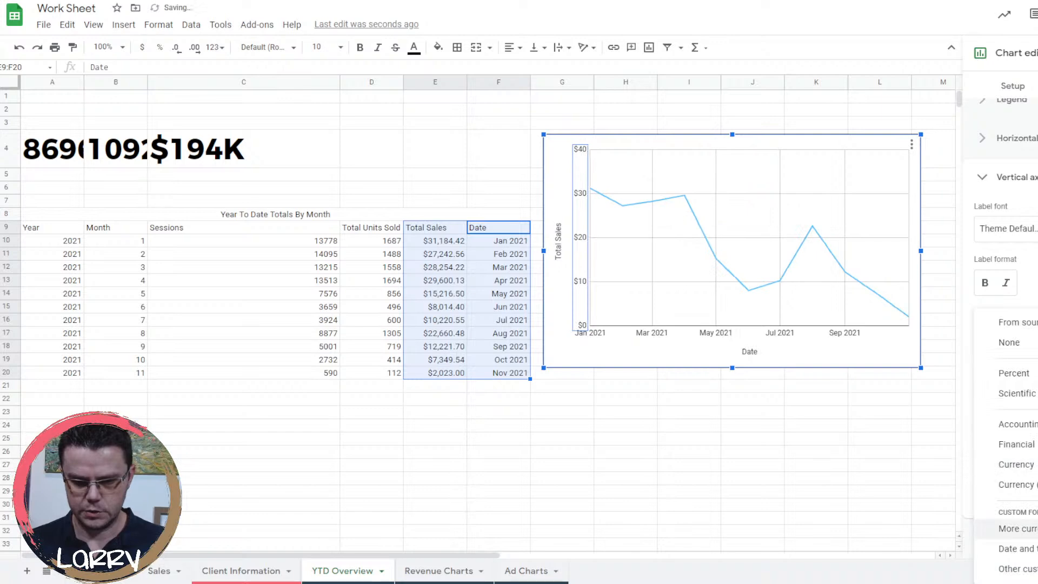
left_click(1016, 569)
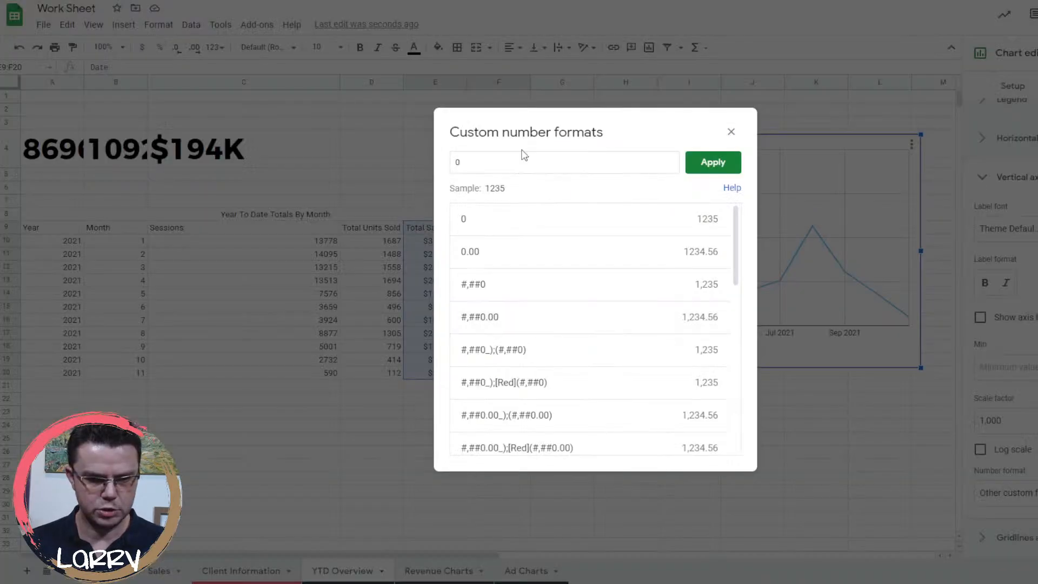
key("BackSpace")
type("#")
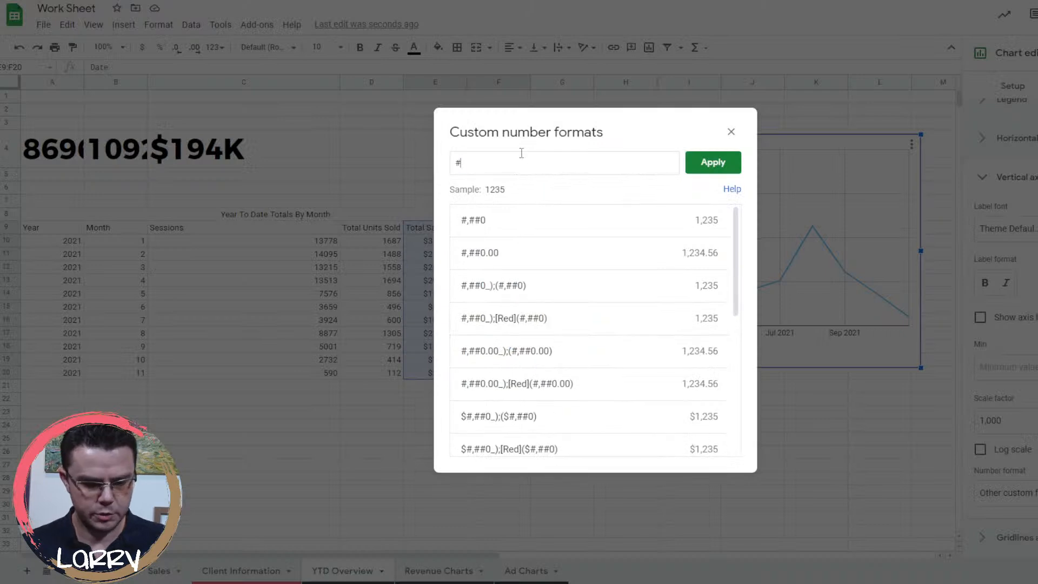
key("BackSpace")
type("$")
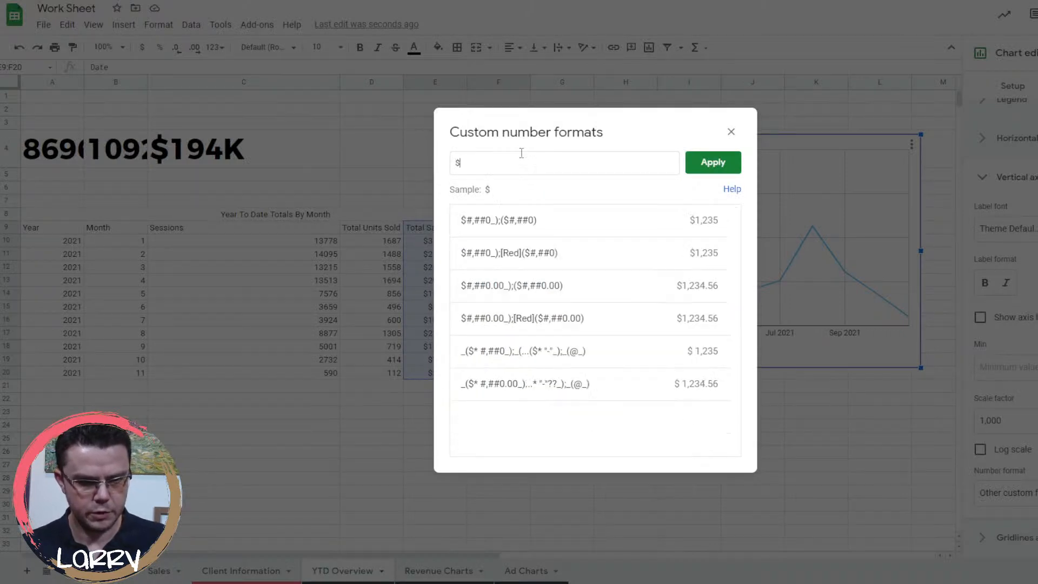
type("#,##")
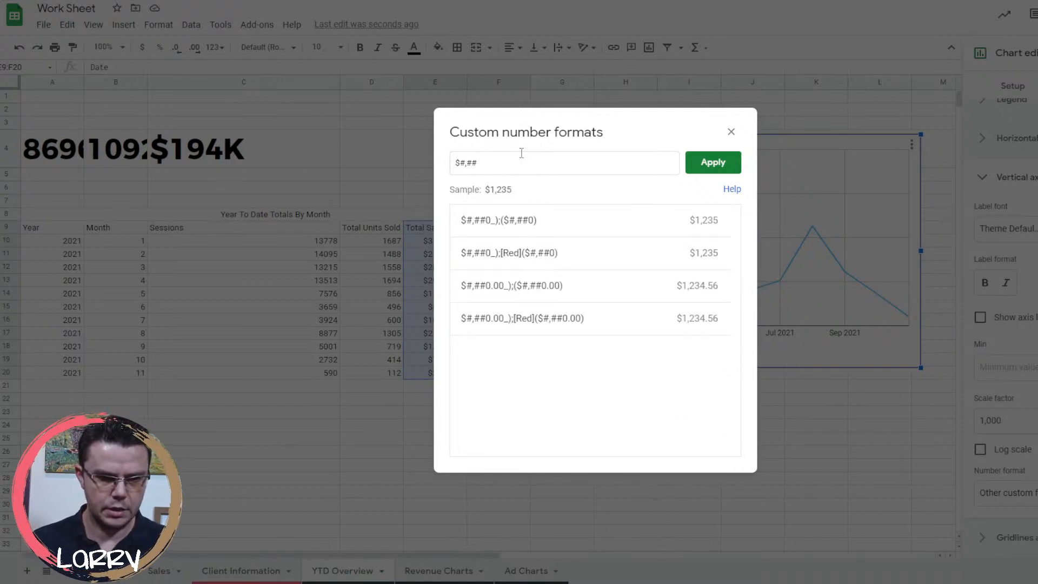
type("K")
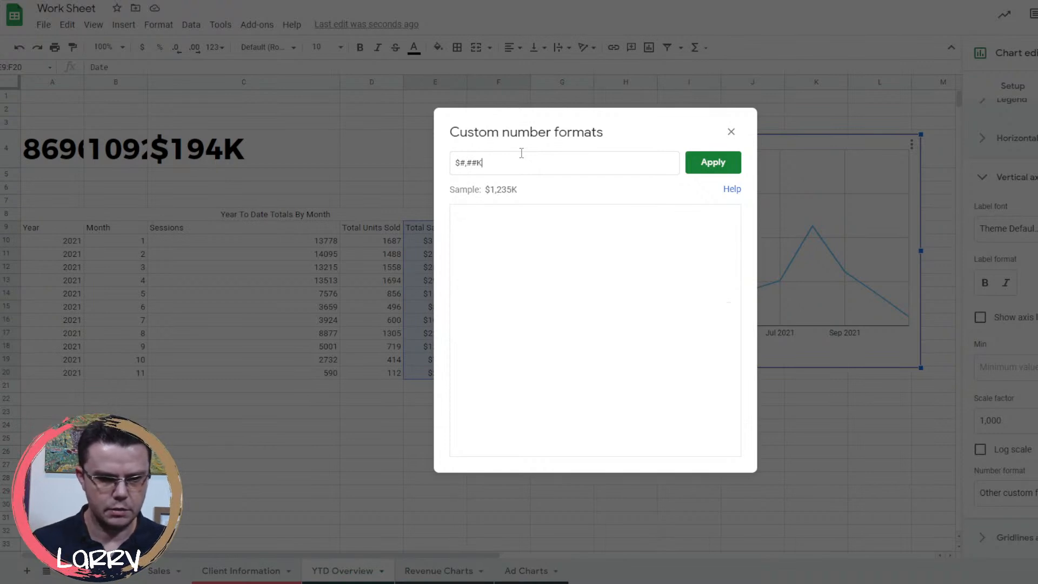
Apply the custom number format $#,##K to the vertical axis and change its title to "Total Sales (USD$)".
left_click(728, 166)
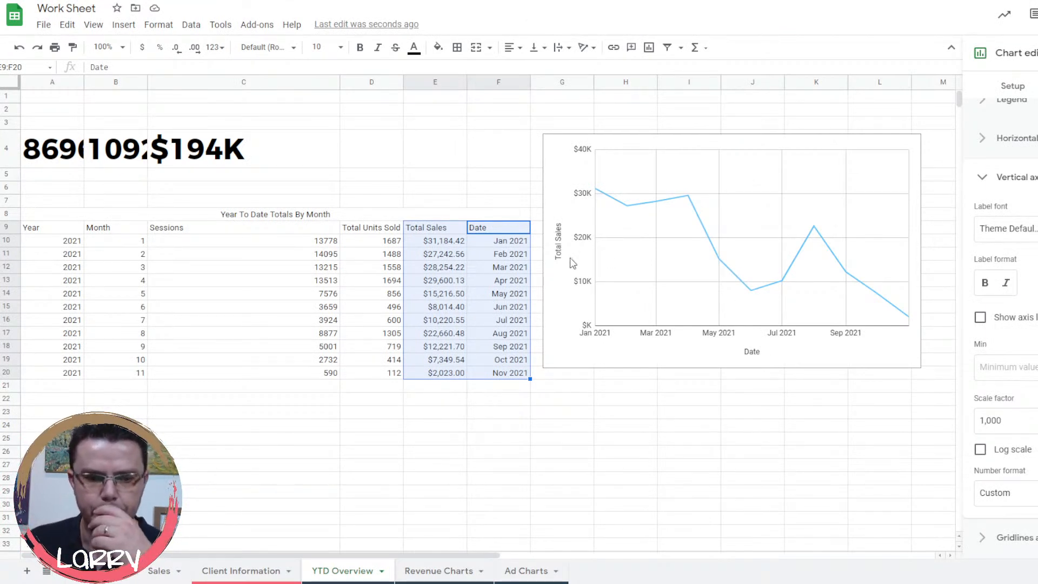
left_click(590, 256)
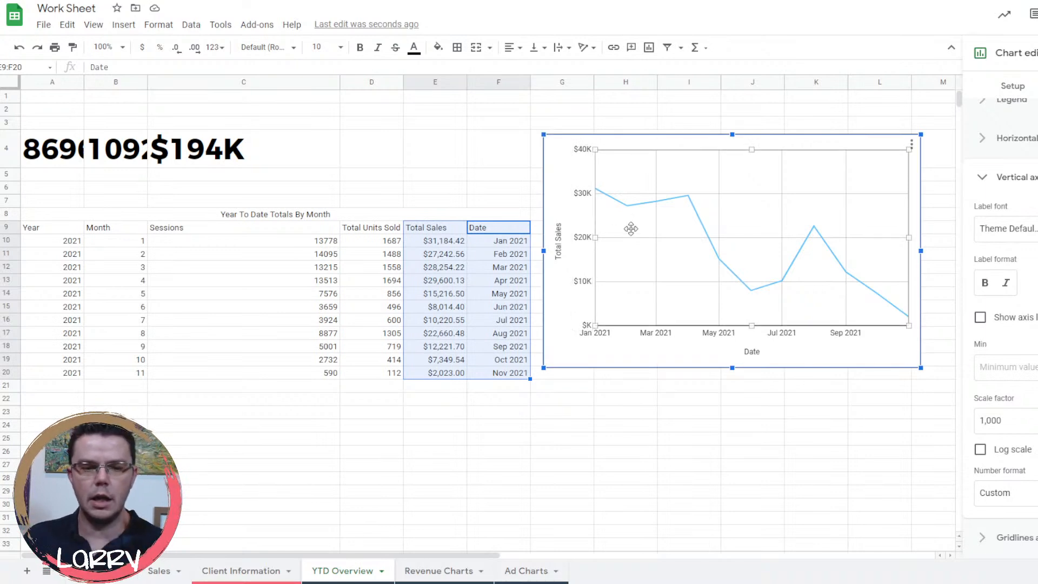
left_click(559, 254)
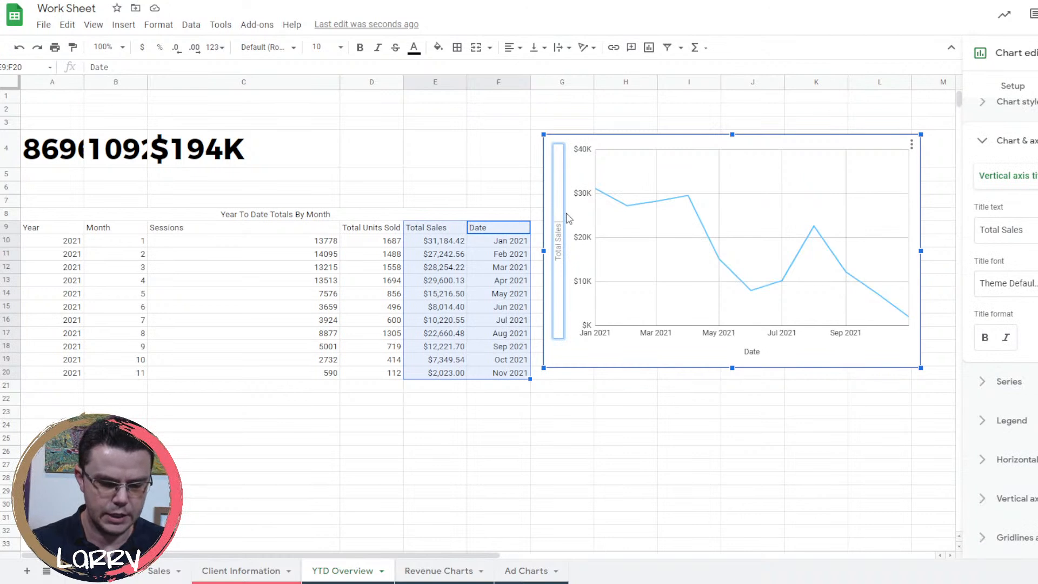
type("(USD)")
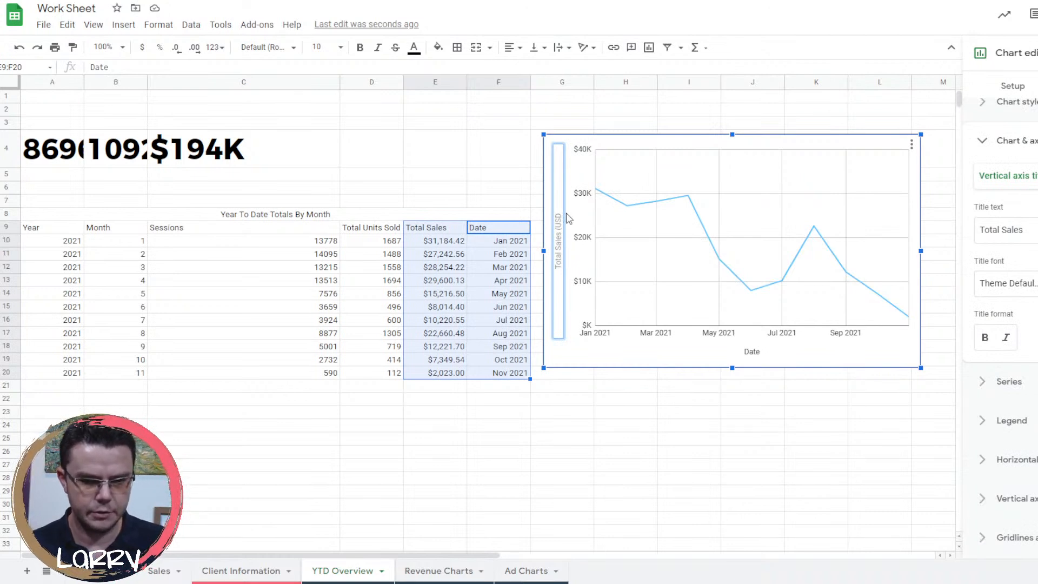
type("$")
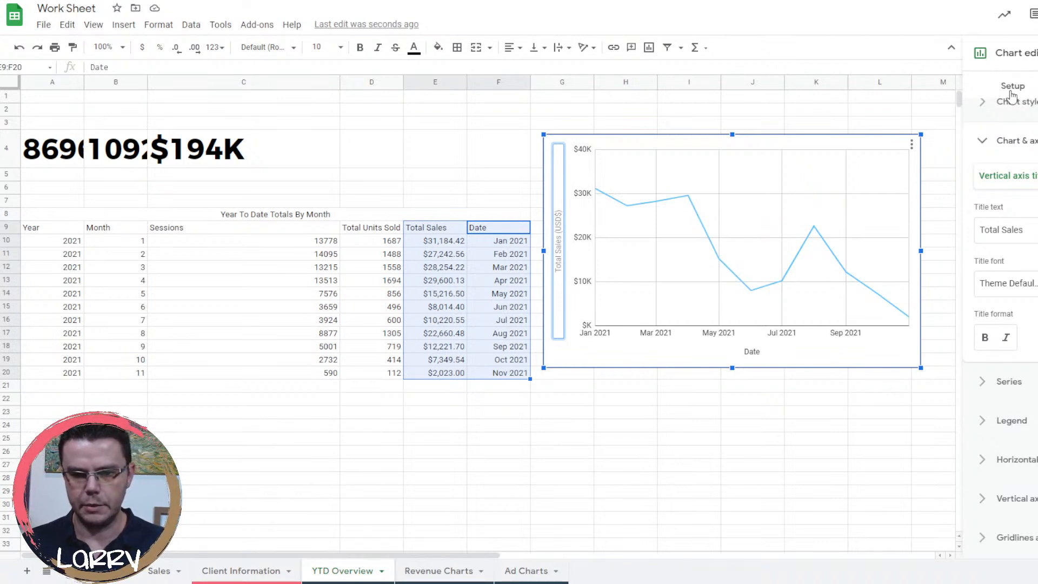
Assign the Total Sales series to the right axis and widen the chart to the right.
left_click(1011, 393)
scroll(1027, 346, "down", 3)
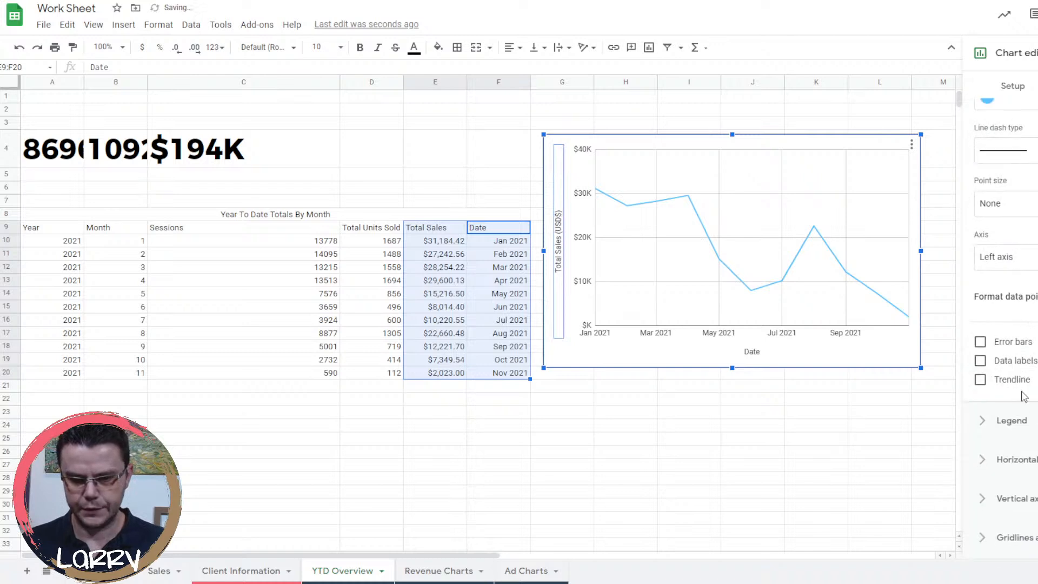
left_click(1010, 265)
left_click(1016, 274)
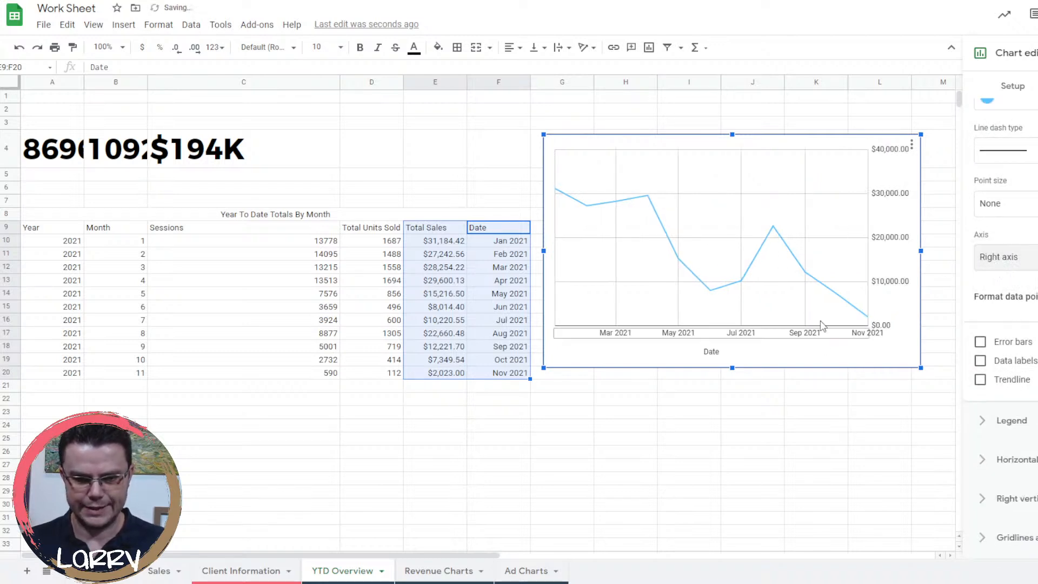
left_click_drag(917, 250, 954, 251)
Try removing the major gridlines of both the horizontal axis and the right vertical axis, and undo it.
left_click(693, 302)
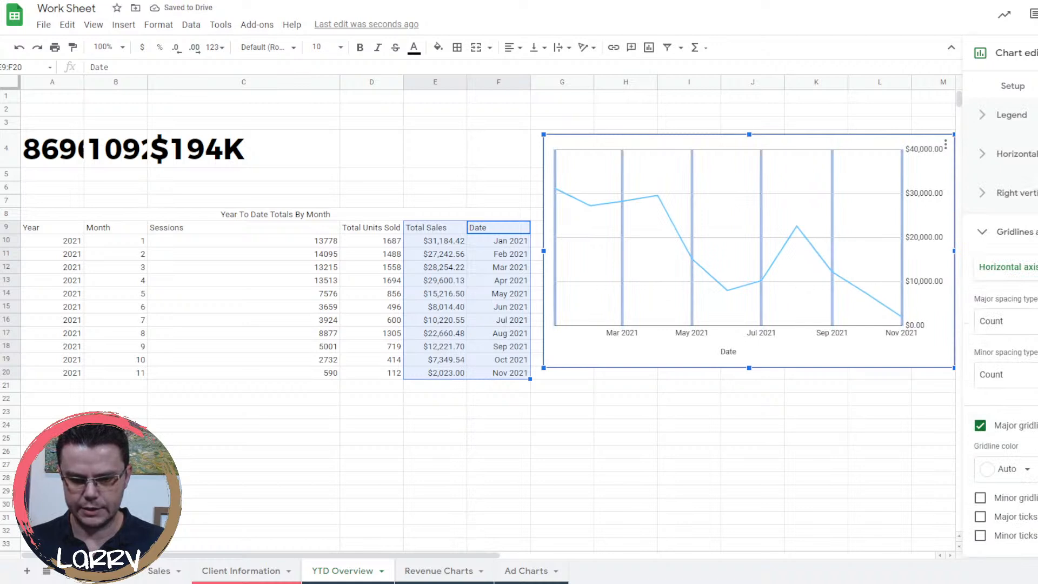
left_click(1003, 427)
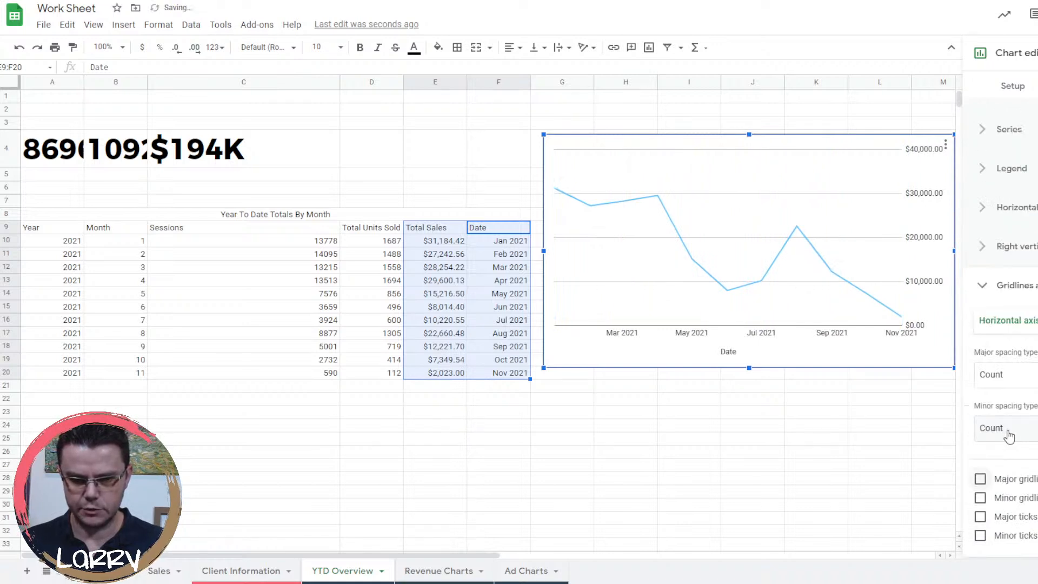
left_click(869, 238)
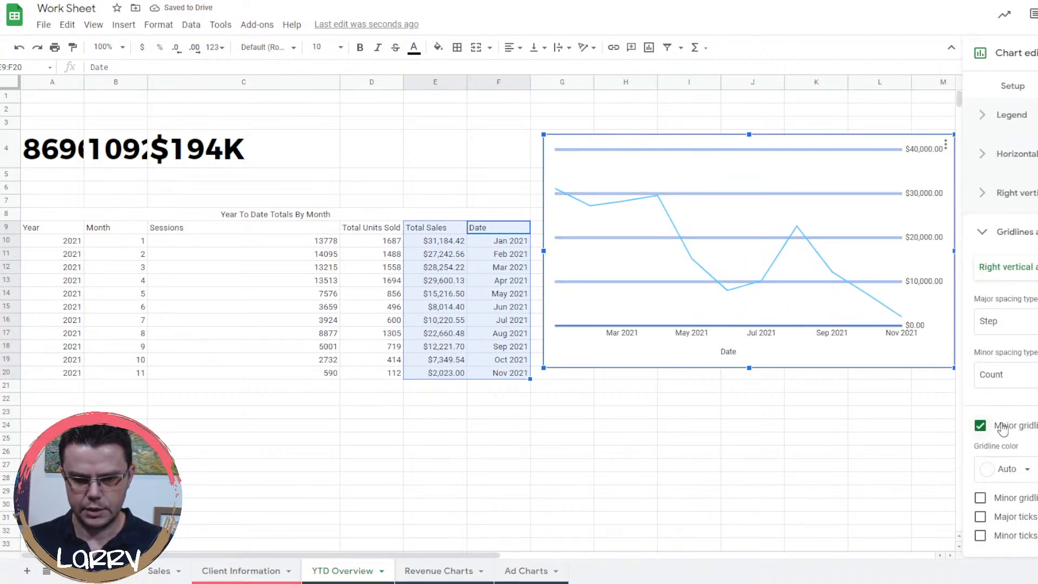
left_click(980, 425)
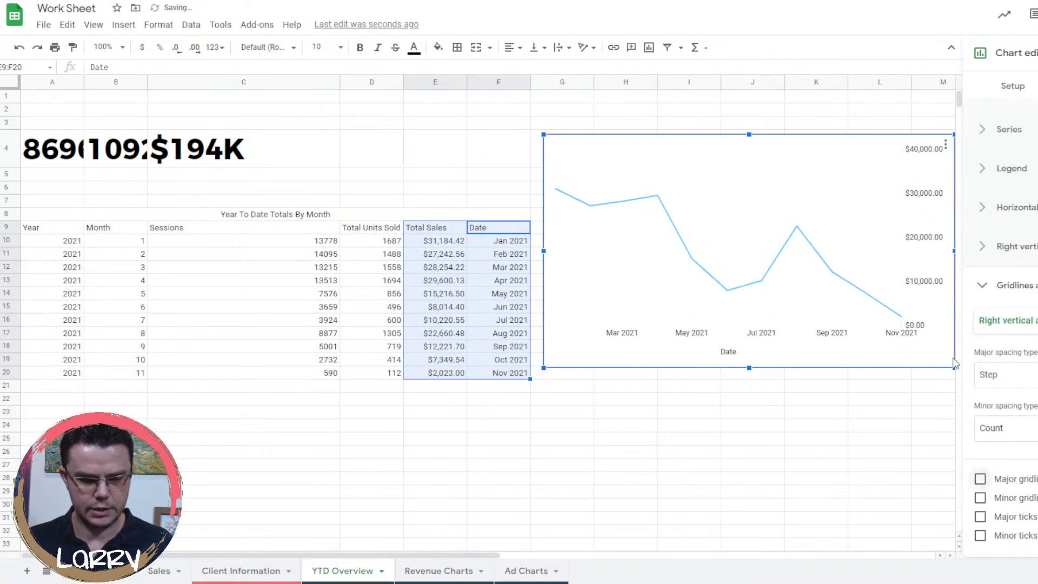
key("ctrl+z")
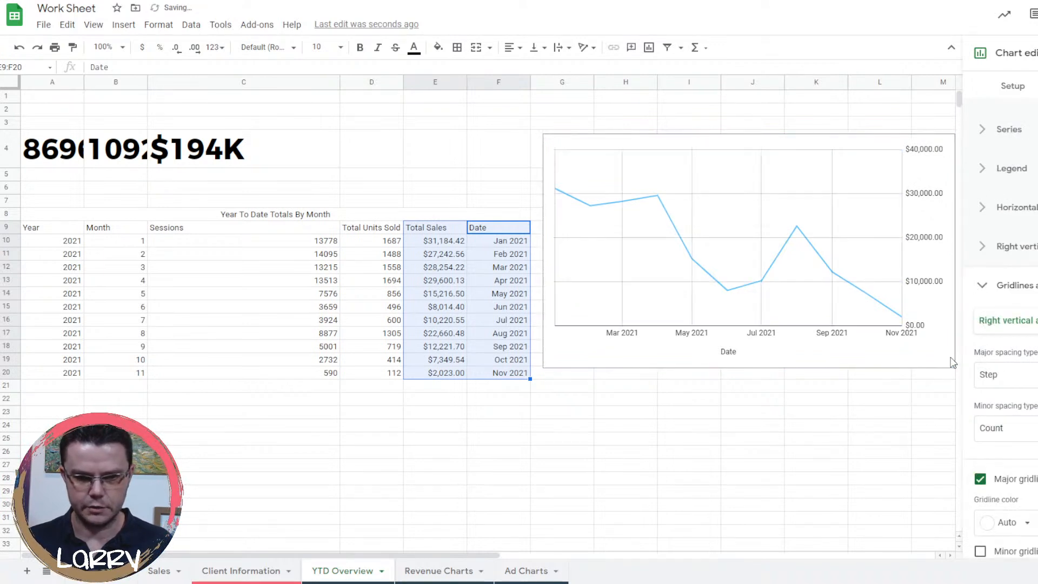
Try removing only the right vertical axis's major gridlines, and restore them.
left_click(837, 214)
scroll(1029, 455, "down", 1)
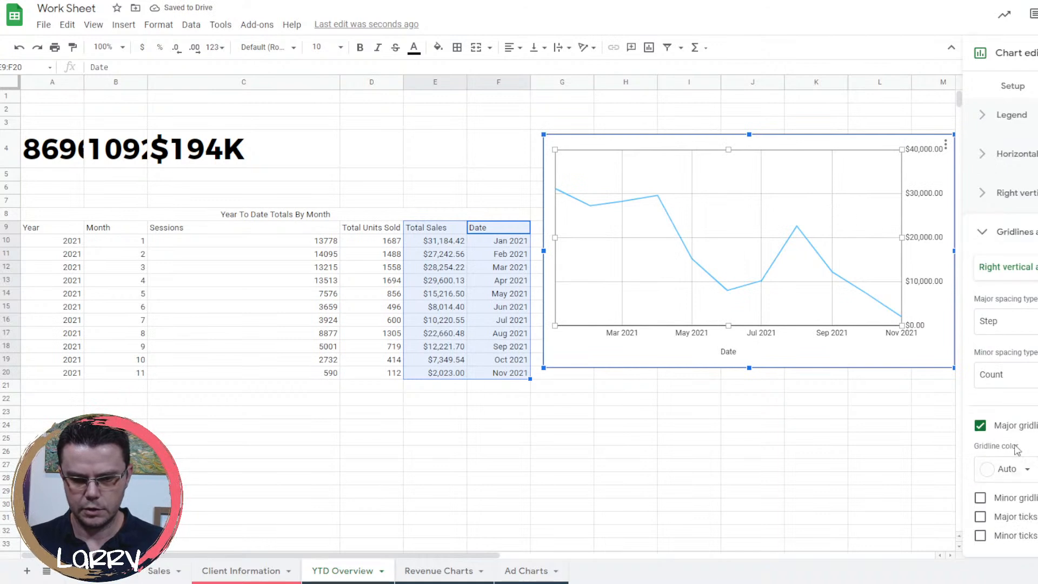
left_click(1015, 430)
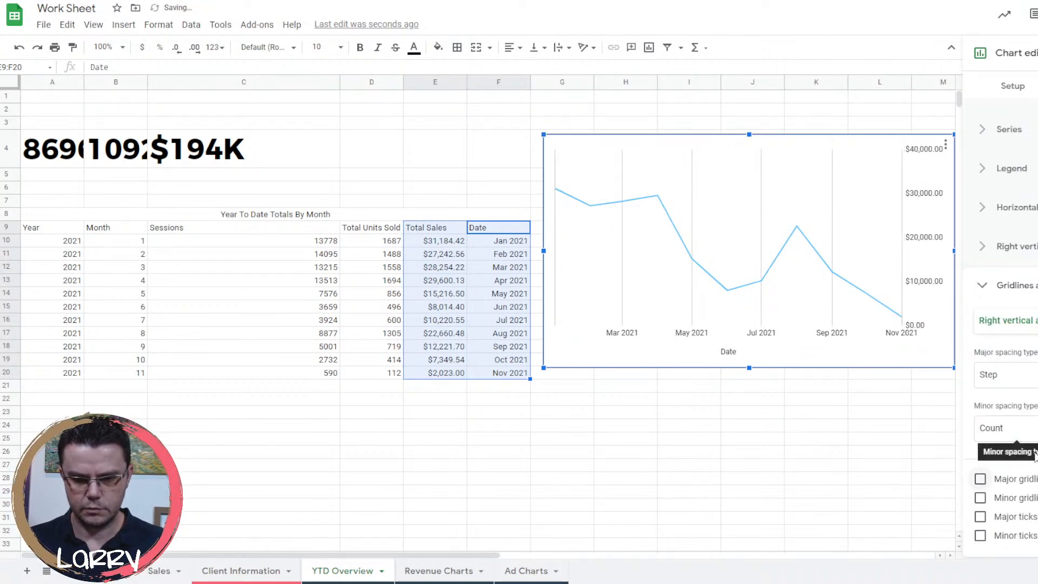
left_click(1020, 481)
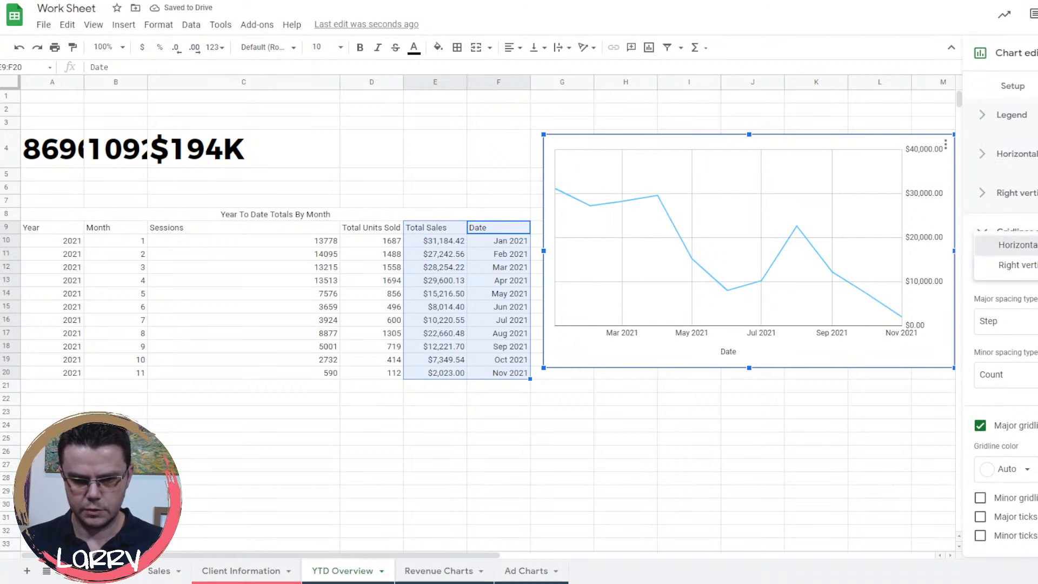
Turn off the horizontal axis's major gridlines and slant its labels by 30°.
left_click(1016, 245)
left_click(1034, 432)
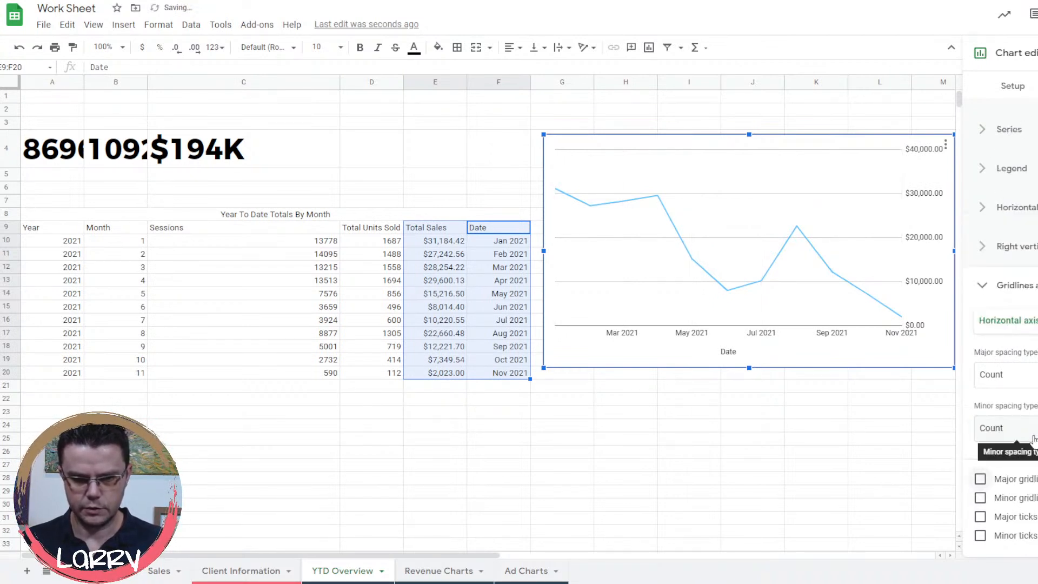
left_click(1016, 207)
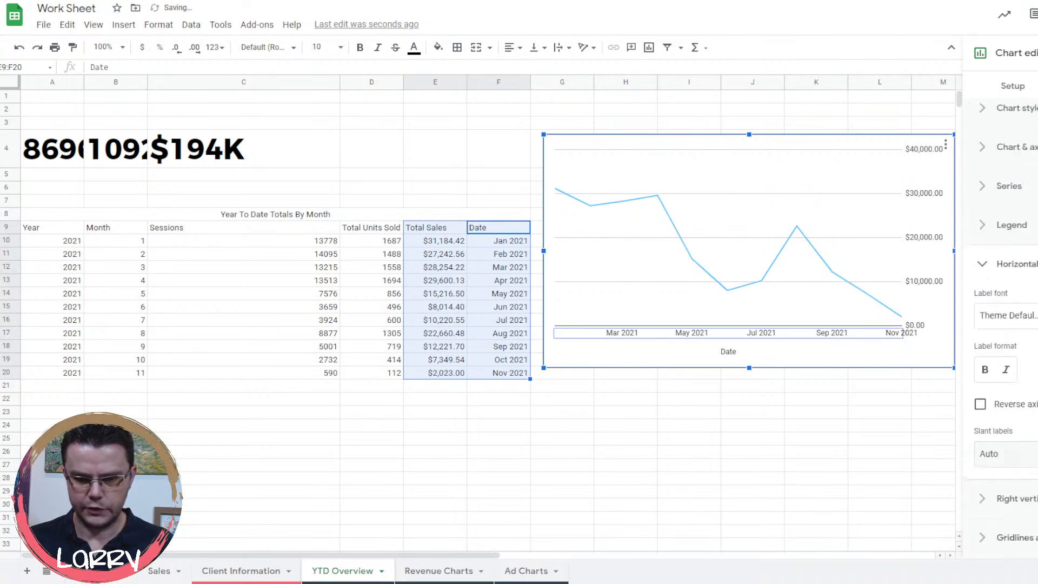
left_click(1000, 454)
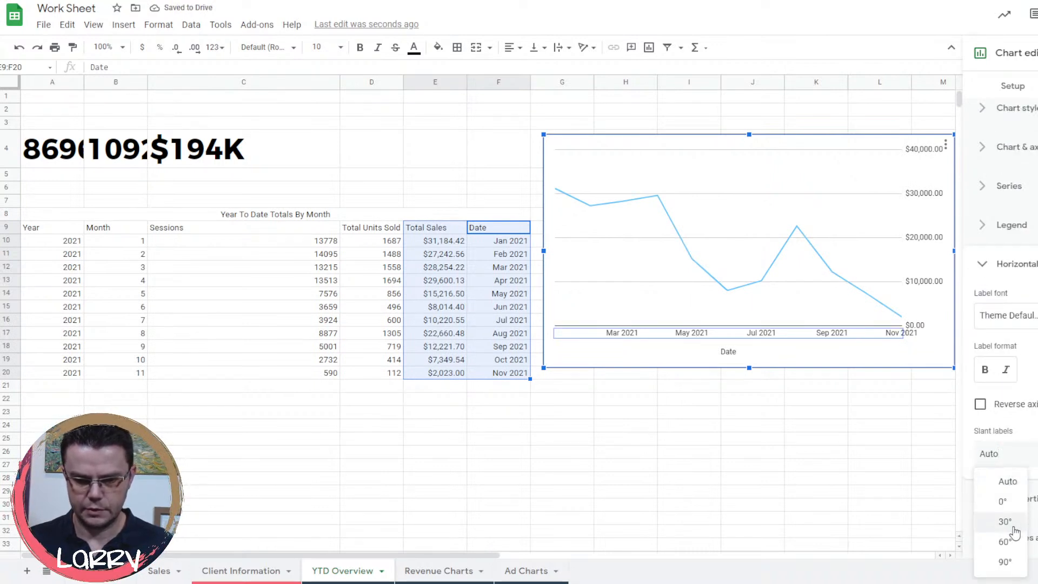
left_click(1005, 521)
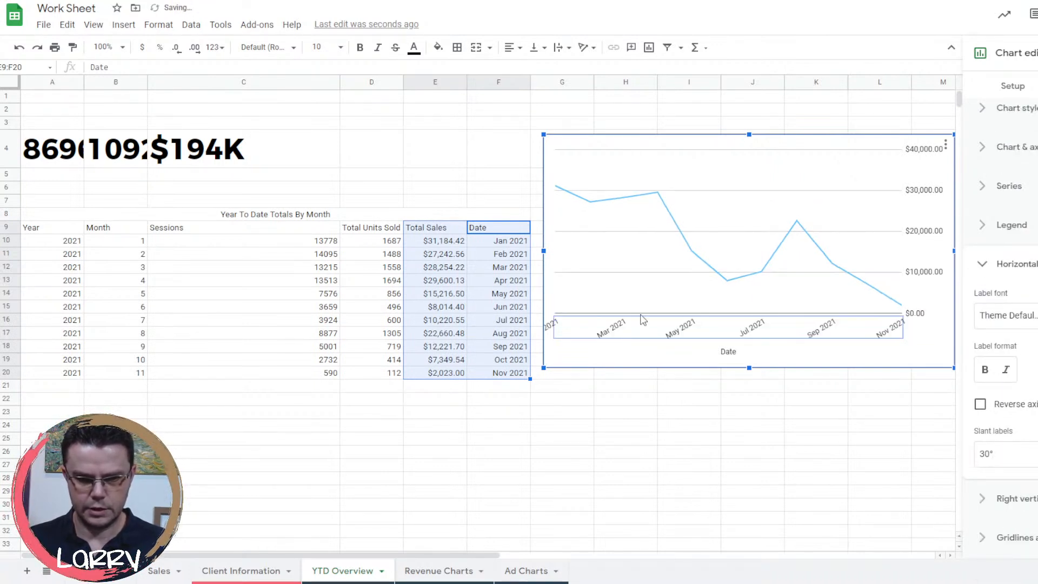
Resize the chart's plot area so its left and right edges leave room for the date and dollar labels.
left_click(884, 229)
left_click_drag(901, 231, 927, 232)
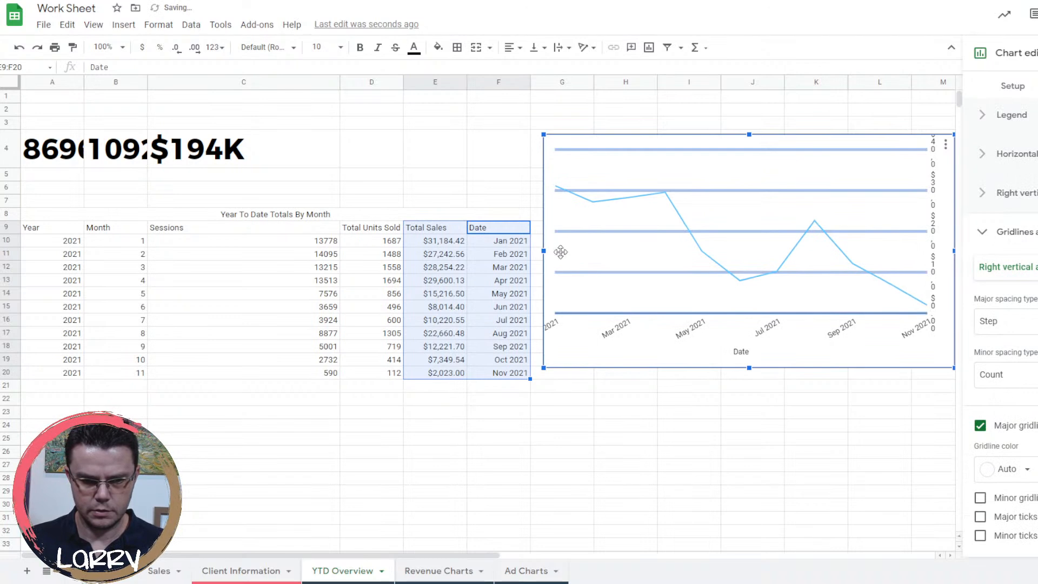
left_click(559, 249)
left_click_drag(554, 232, 591, 233)
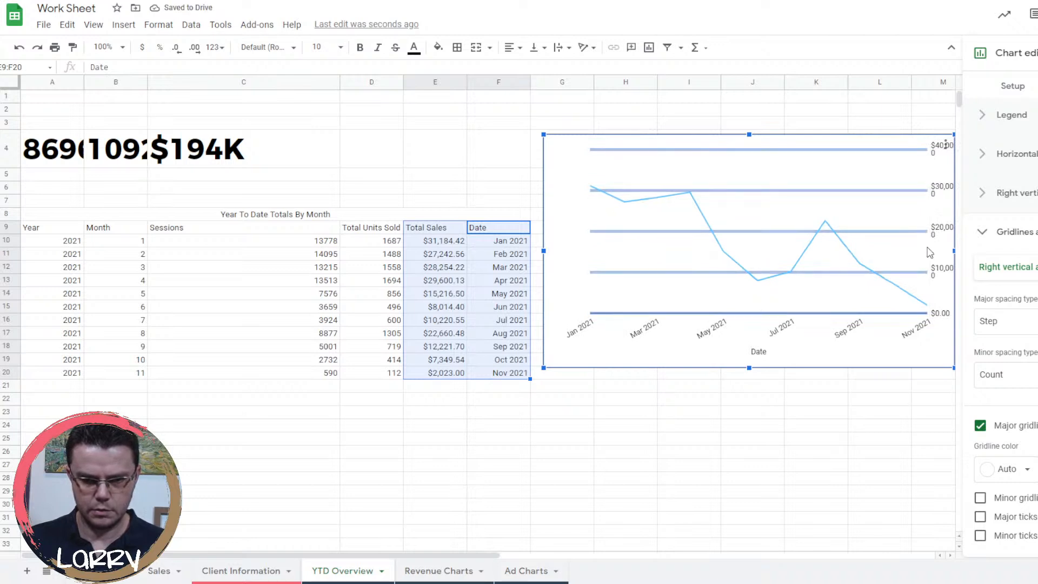
left_click(923, 230)
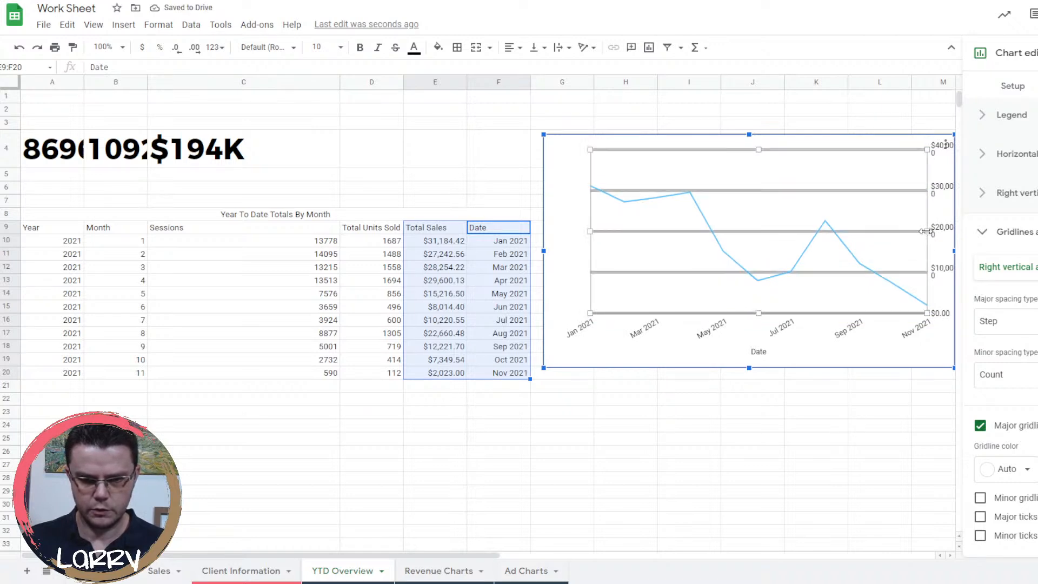
left_click_drag(926, 230, 898, 230)
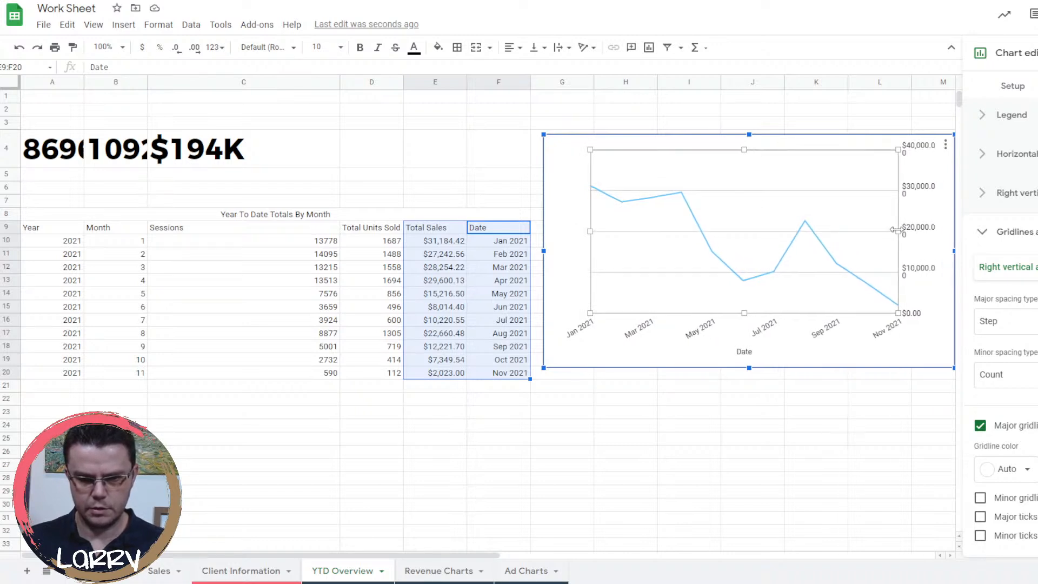
Set the right vertical axis's scale factor to 1,000.
left_click(922, 230)
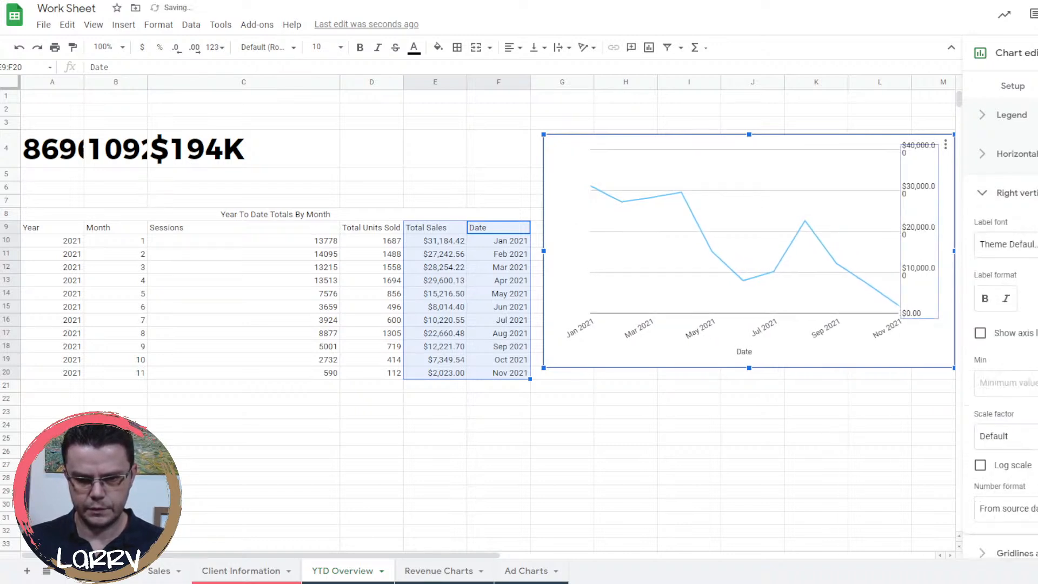
left_click(1032, 444)
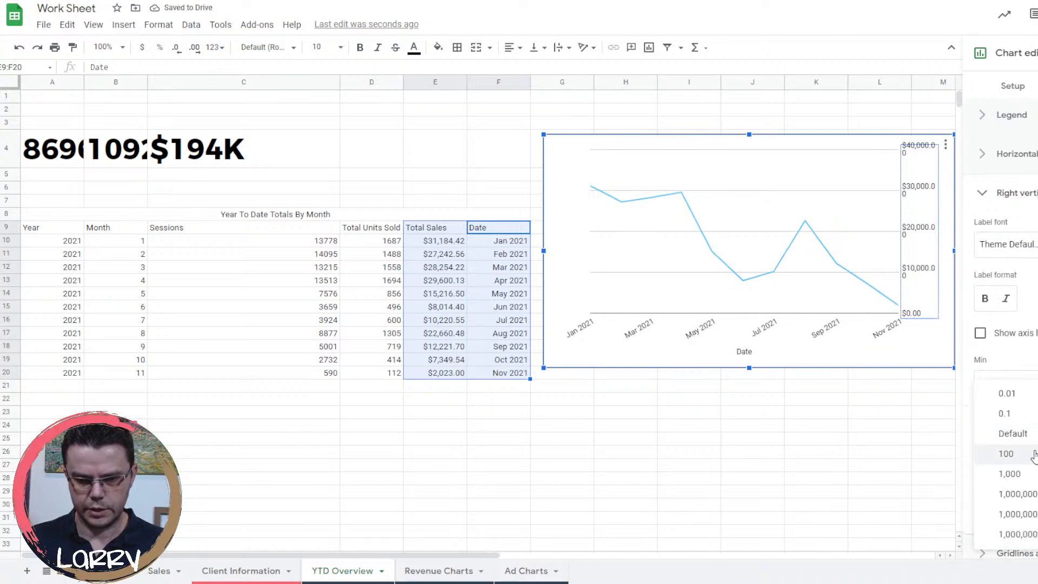
left_click(1009, 474)
Give the right vertical axis the custom number format $#,##K.
scroll(1009, 487, "down", 1)
left_click(1011, 559)
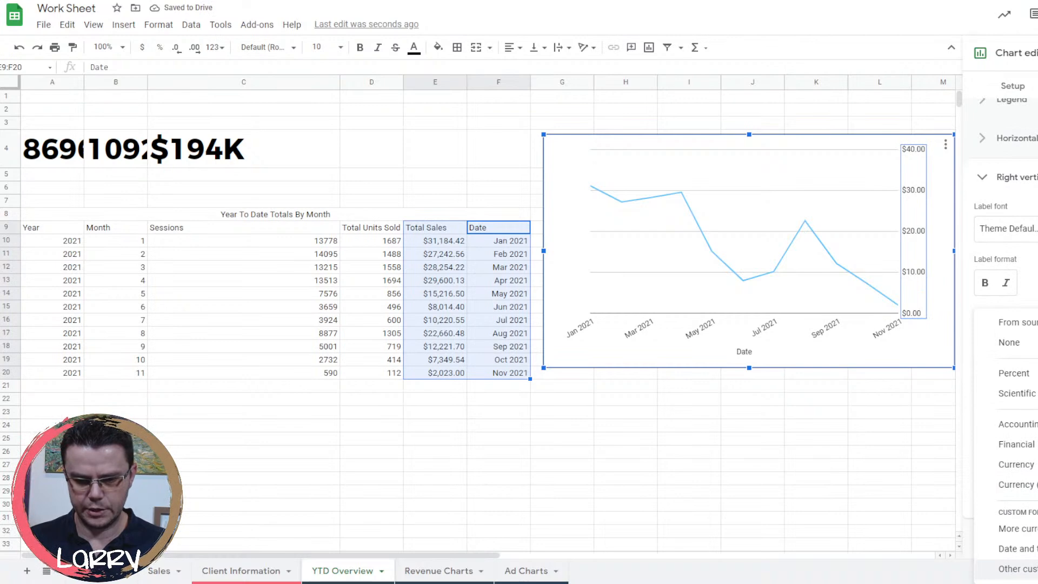
left_click(1016, 569)
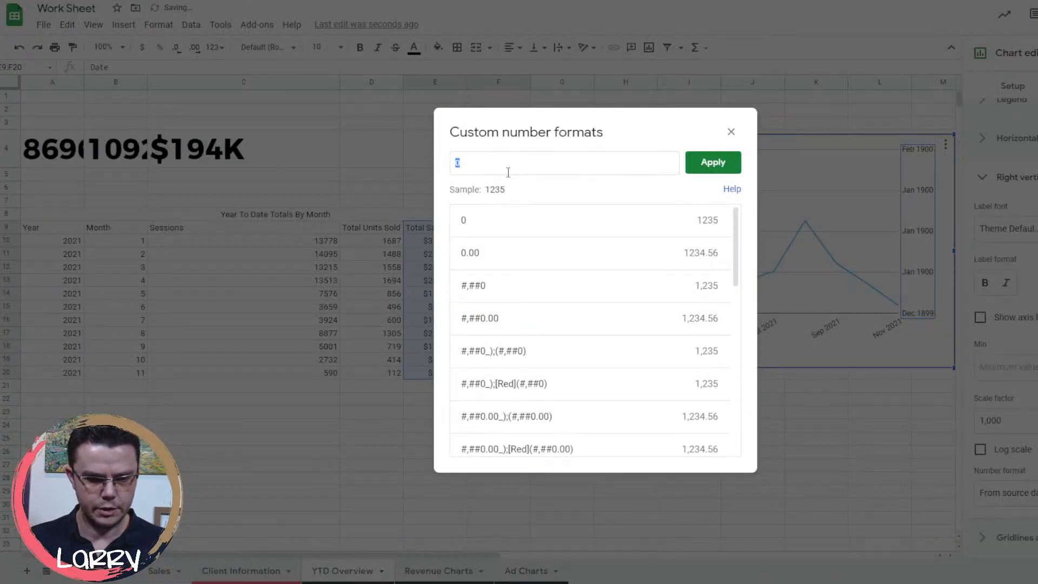
type("$#,##")
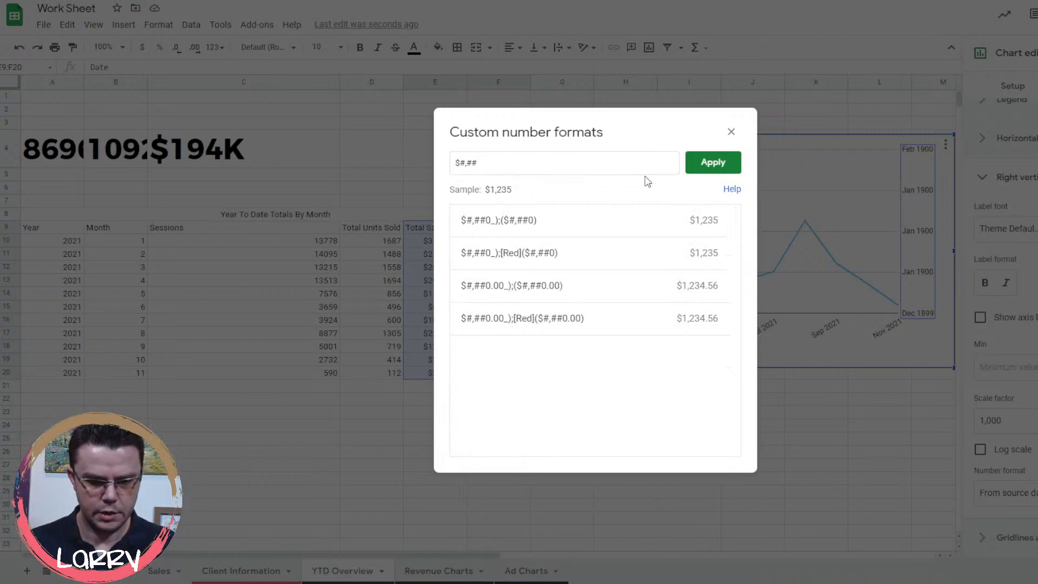
type("K")
left_click(730, 163)
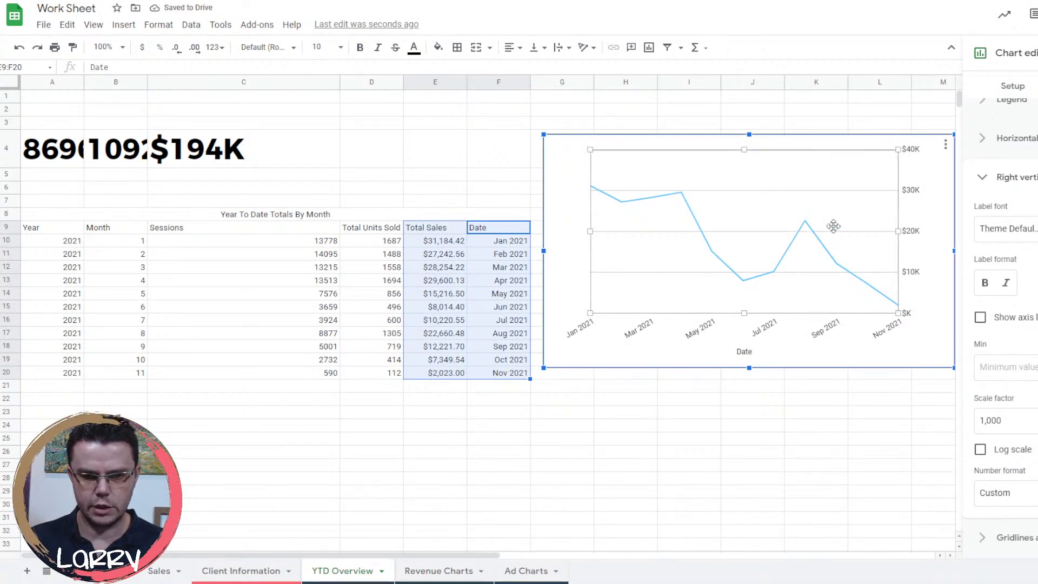
Turn on aggregation for the chart's Date x-axis in the chart setup.
left_click(865, 231)
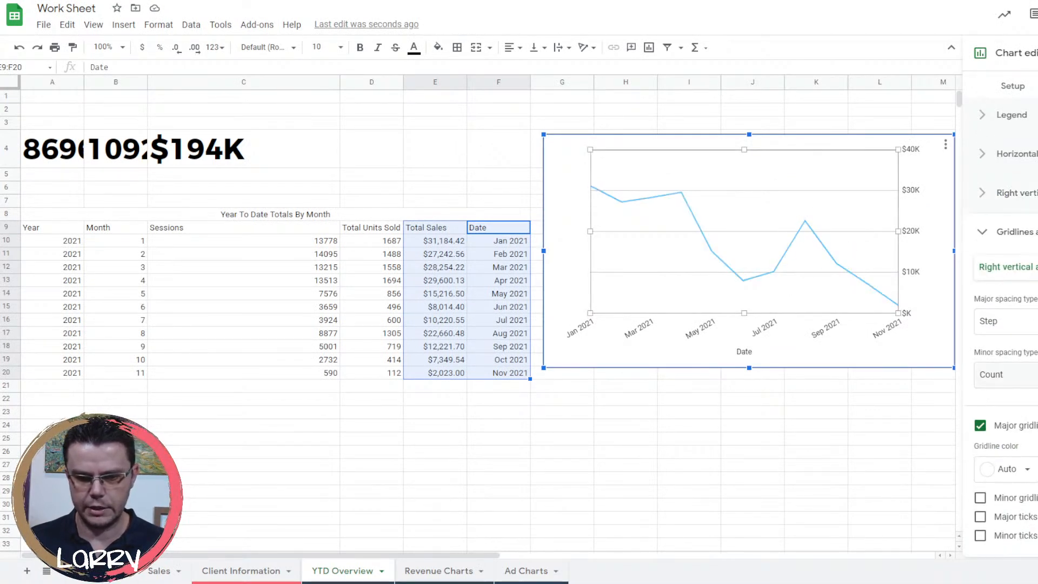
left_click(1013, 86)
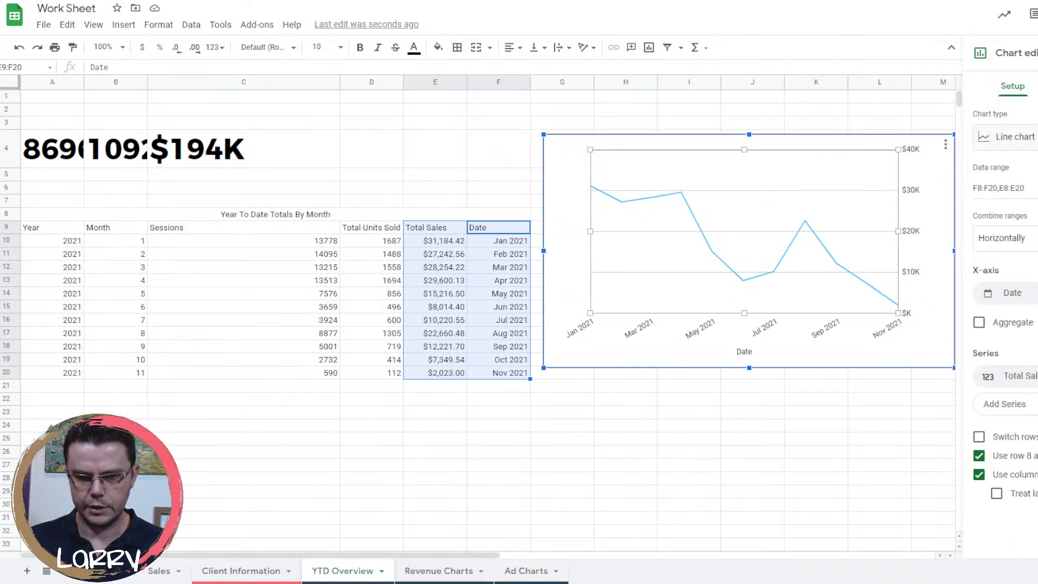
left_click(1021, 324)
left_click(1014, 326)
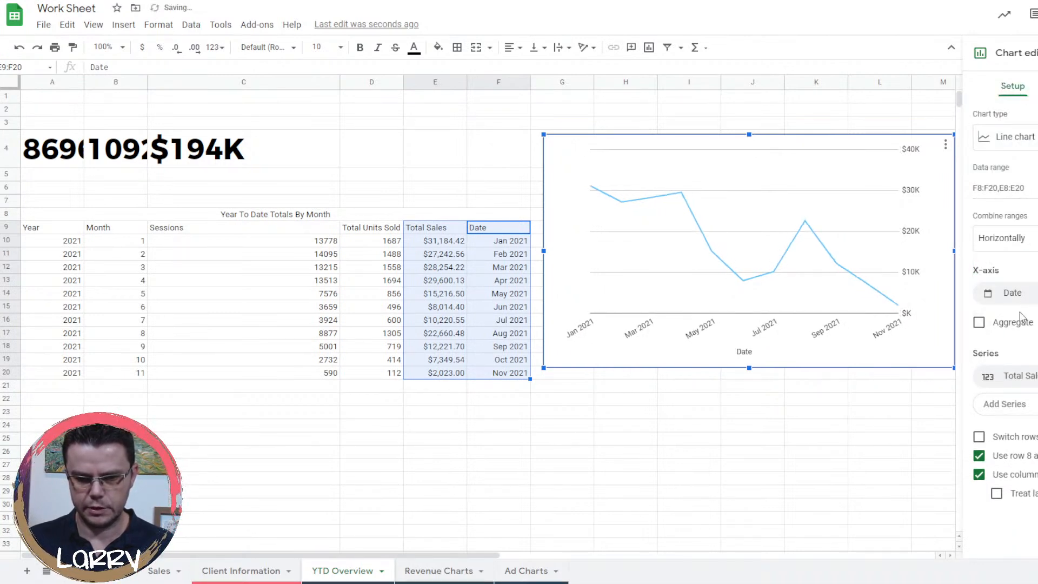
left_click(1001, 330)
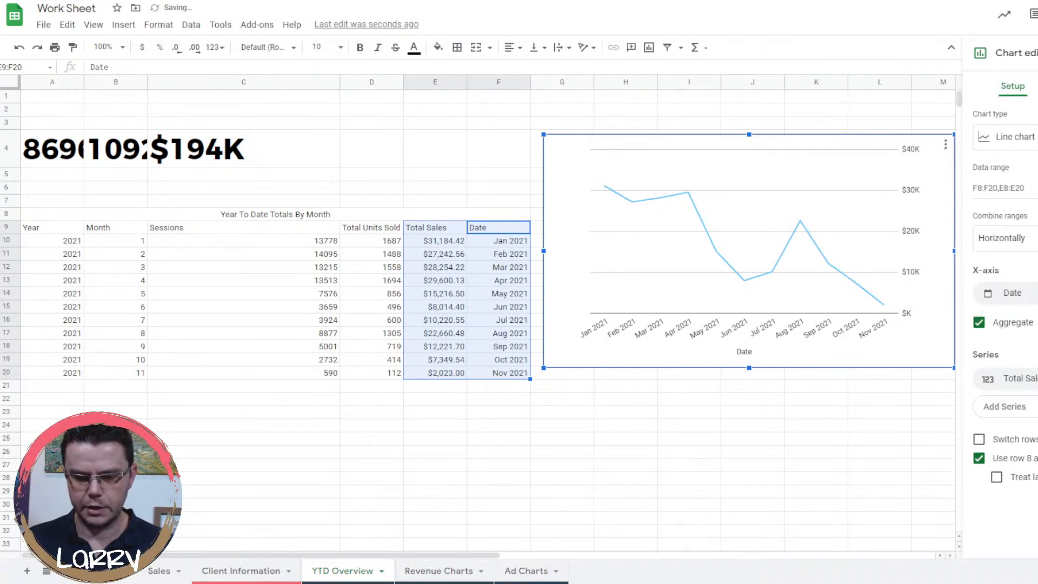
Try beige and pink for the Total Sales series line, and settle on the custom dark navy line color.
left_click(1037, 86)
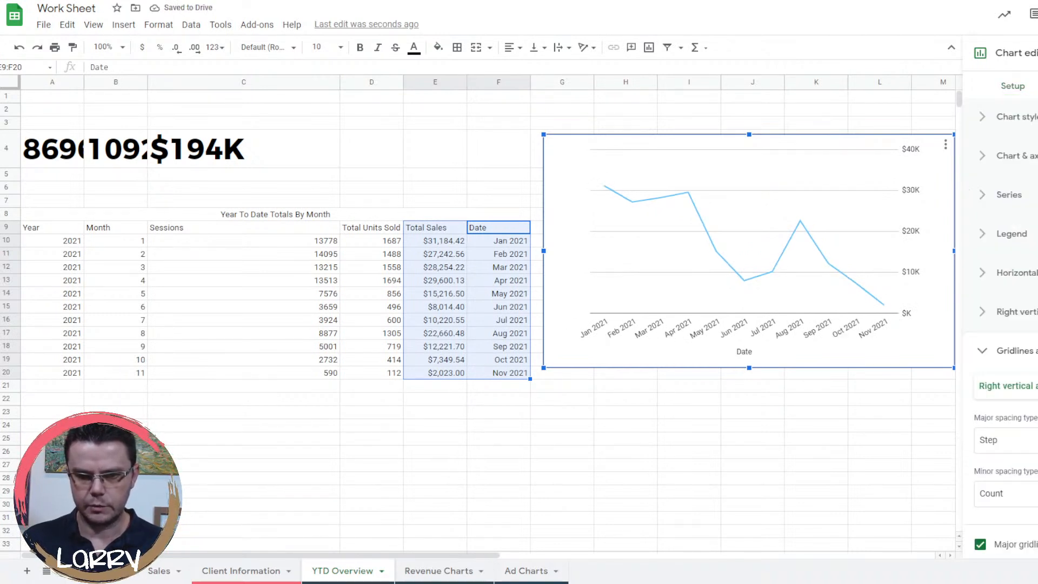
left_click(1034, 195)
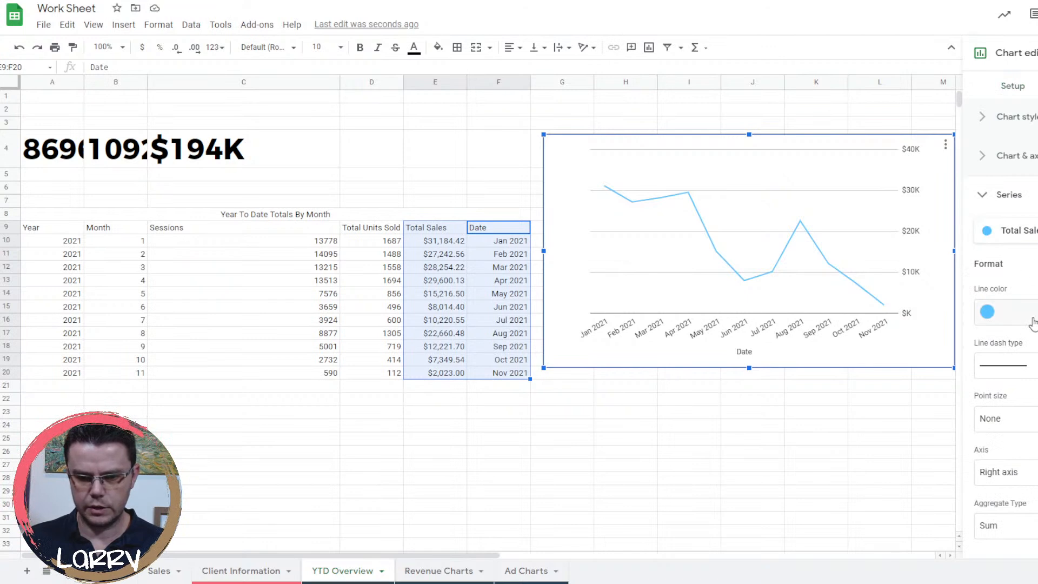
left_click(1033, 319)
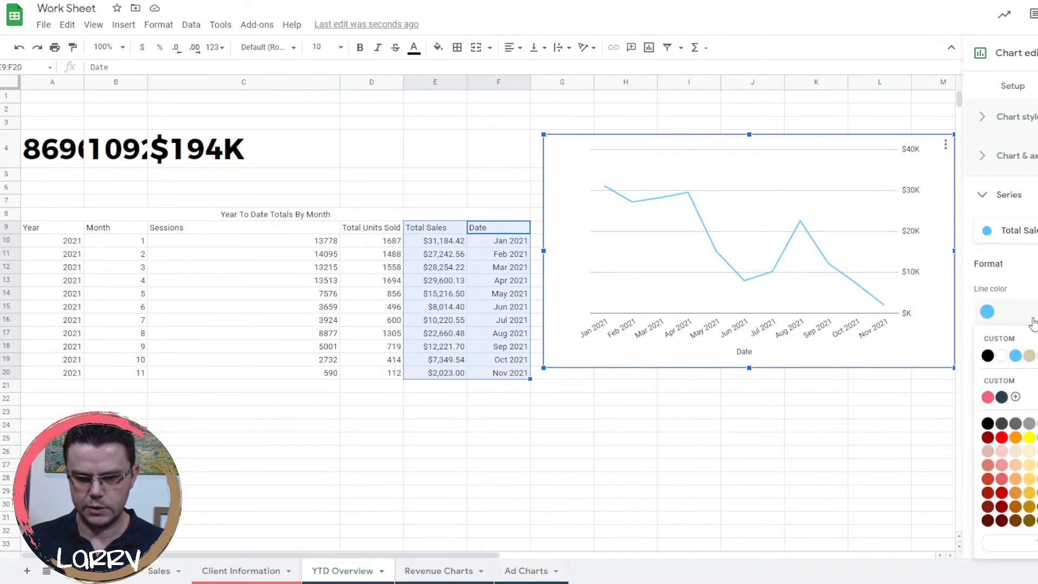
left_click(1029, 357)
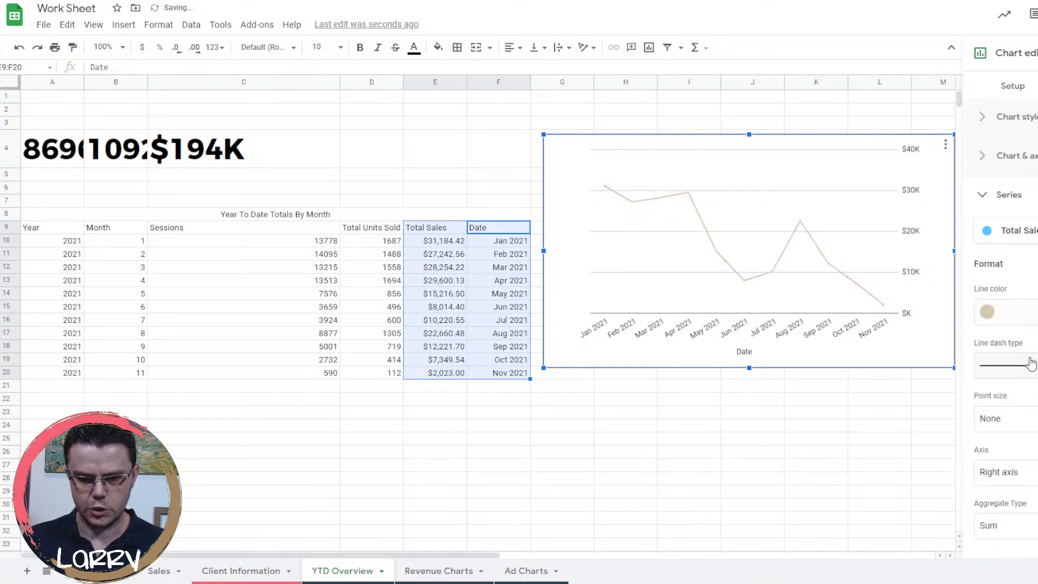
left_click(1019, 318)
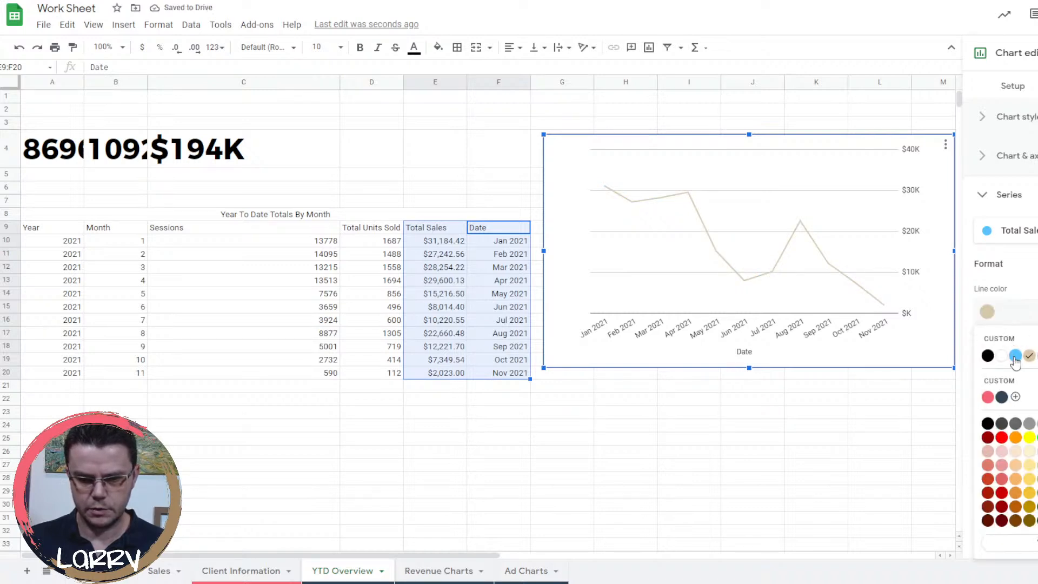
left_click(1002, 397)
left_click(1008, 309)
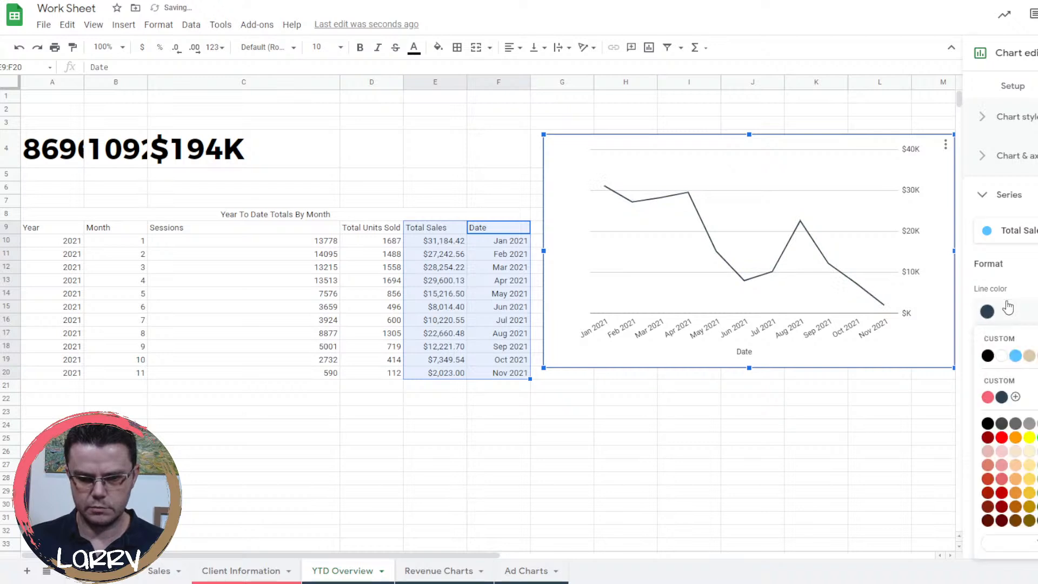
left_click(988, 396)
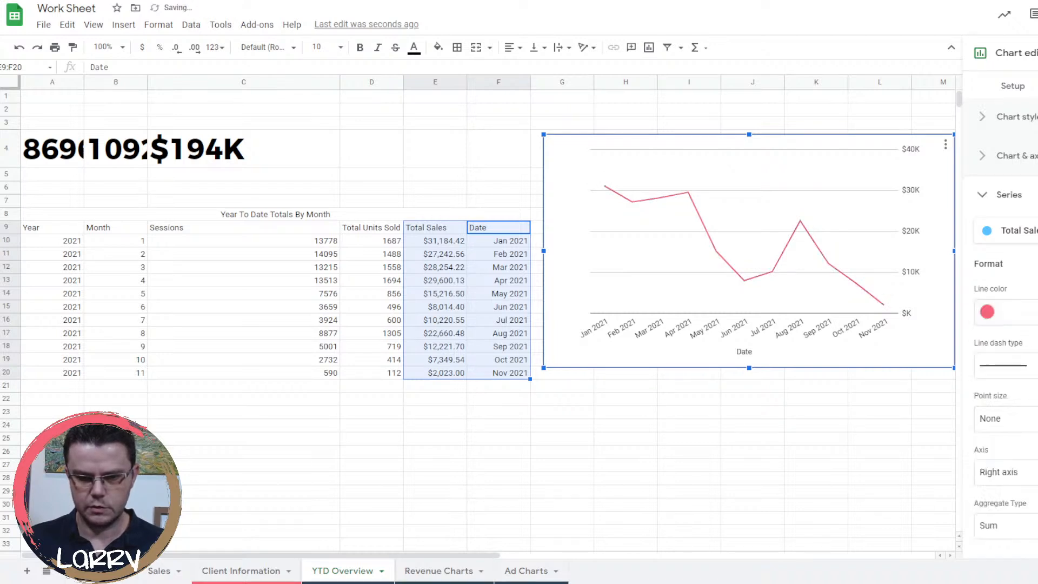
left_click(1016, 310)
left_click(1002, 397)
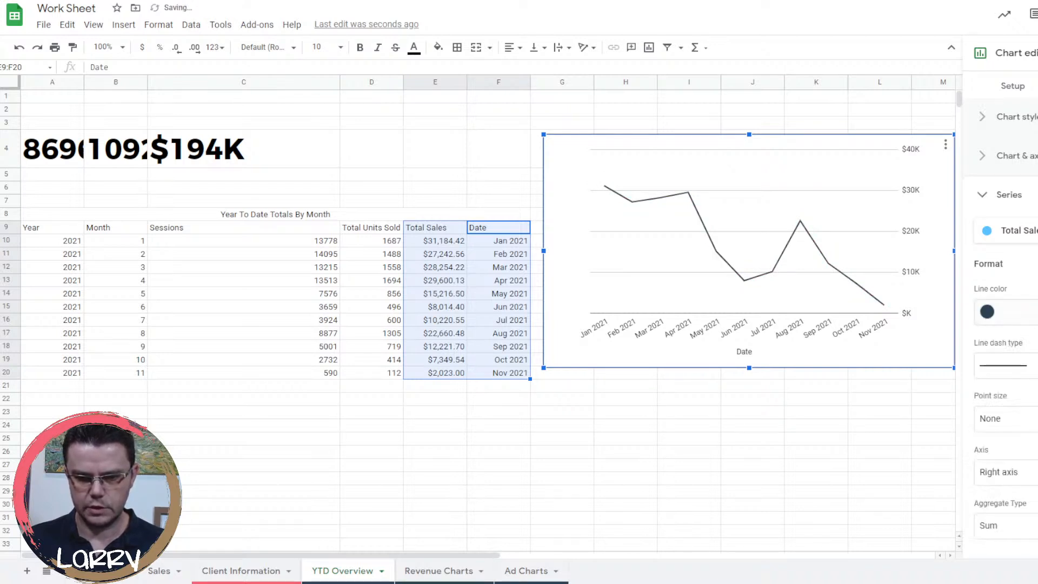
Keep the Total Sales line solid, set its point size to 10px and make the line thicker.
left_click(1005, 364)
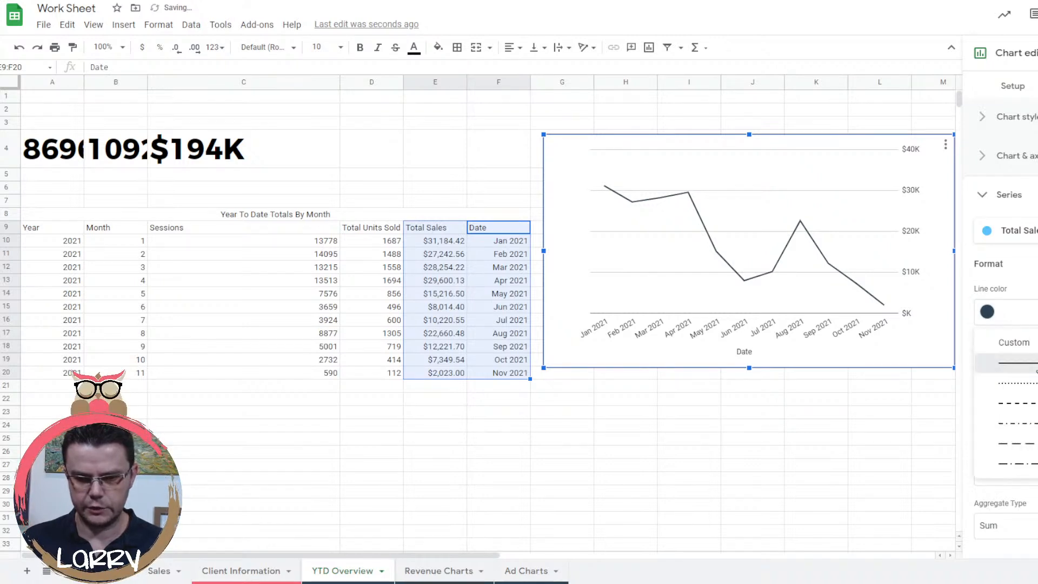
left_click(1016, 362)
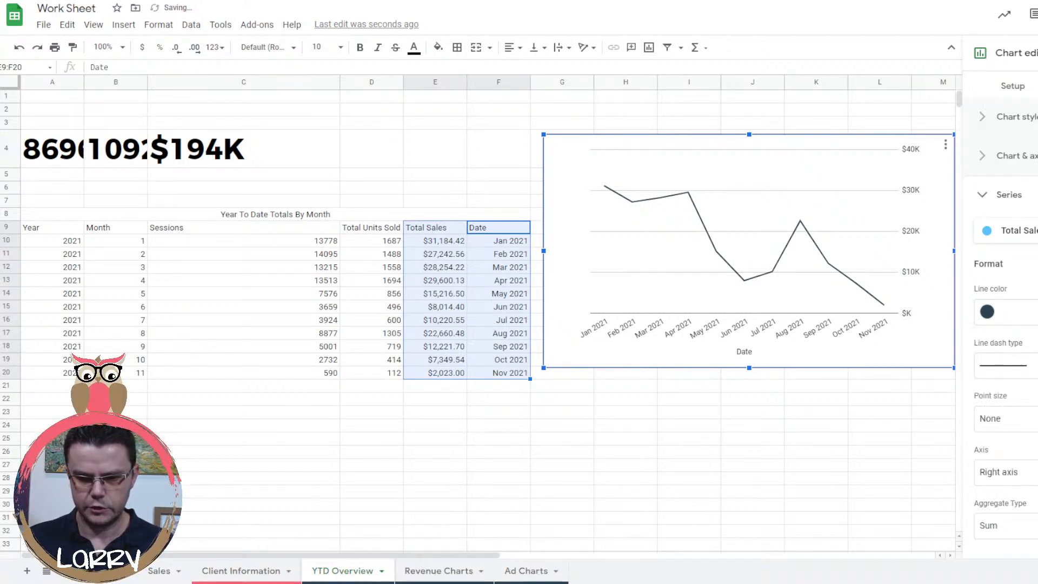
left_click(1006, 417)
left_click(1009, 507)
left_click(1032, 420)
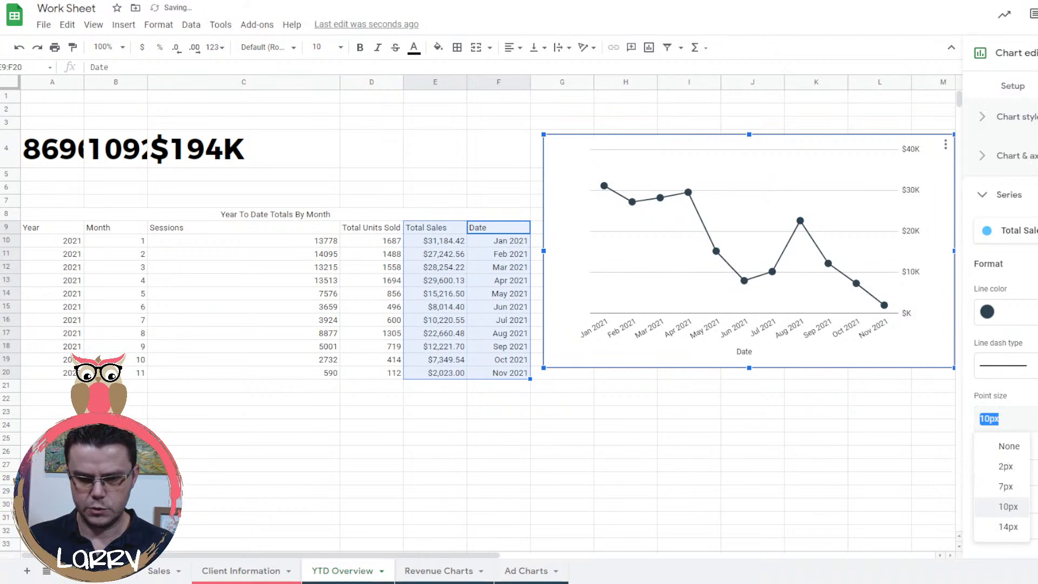
left_click(1036, 420)
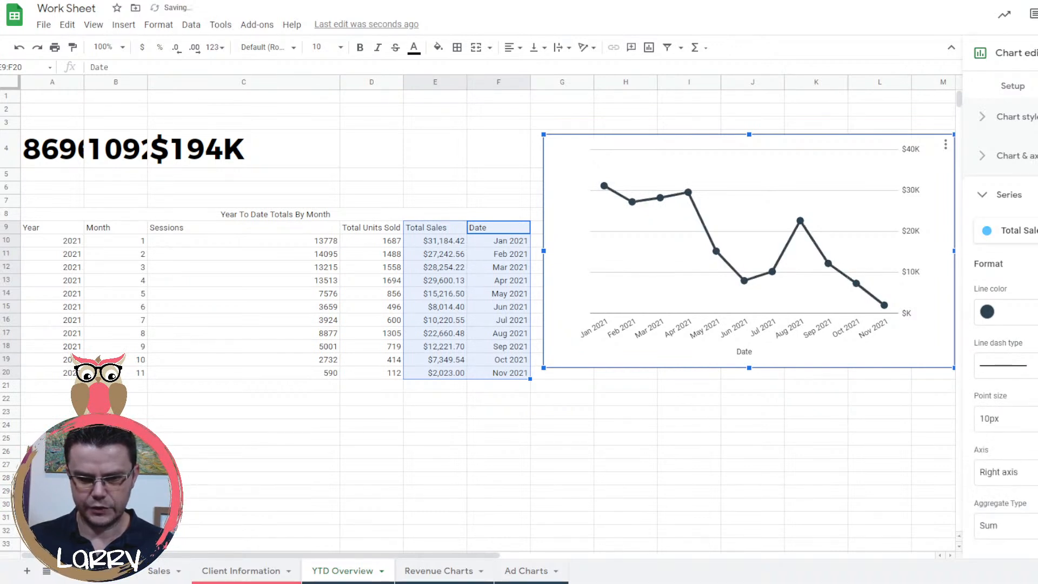
Set the chart's border color to None and italicize the horizontal axis title Date.
left_click(1025, 126)
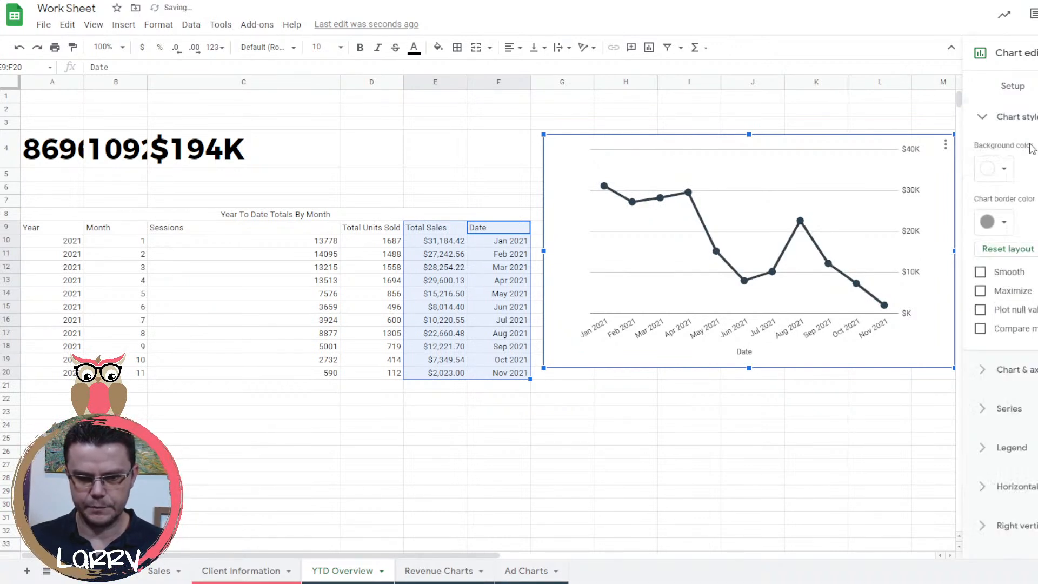
left_click(1003, 168)
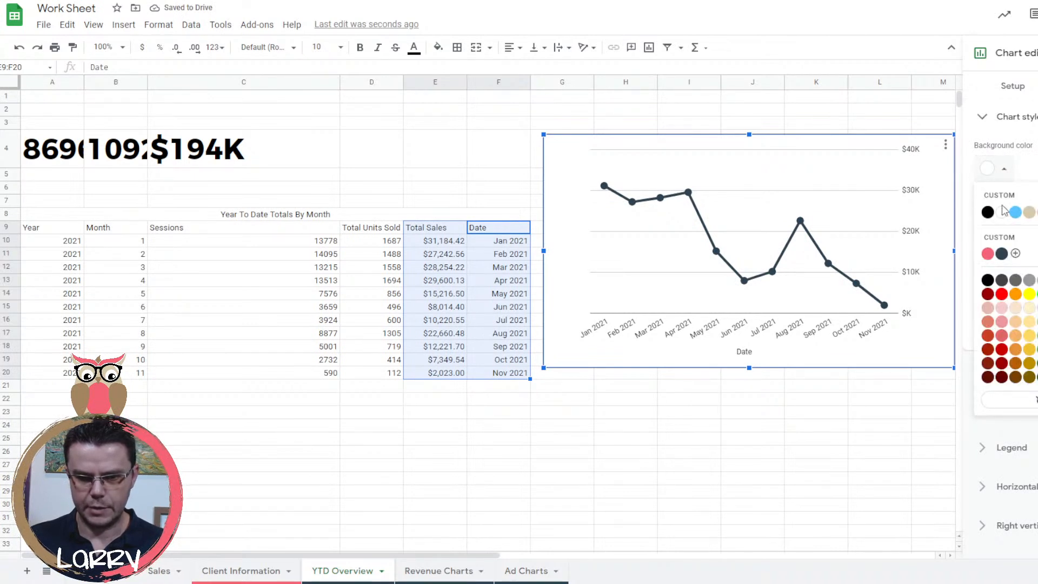
left_click(1034, 180)
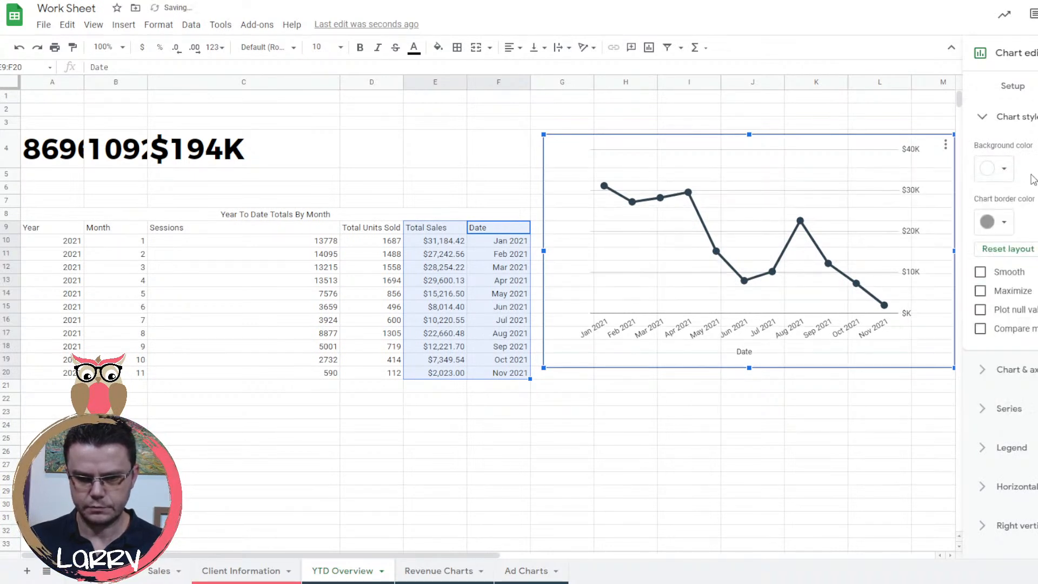
left_click(1003, 222)
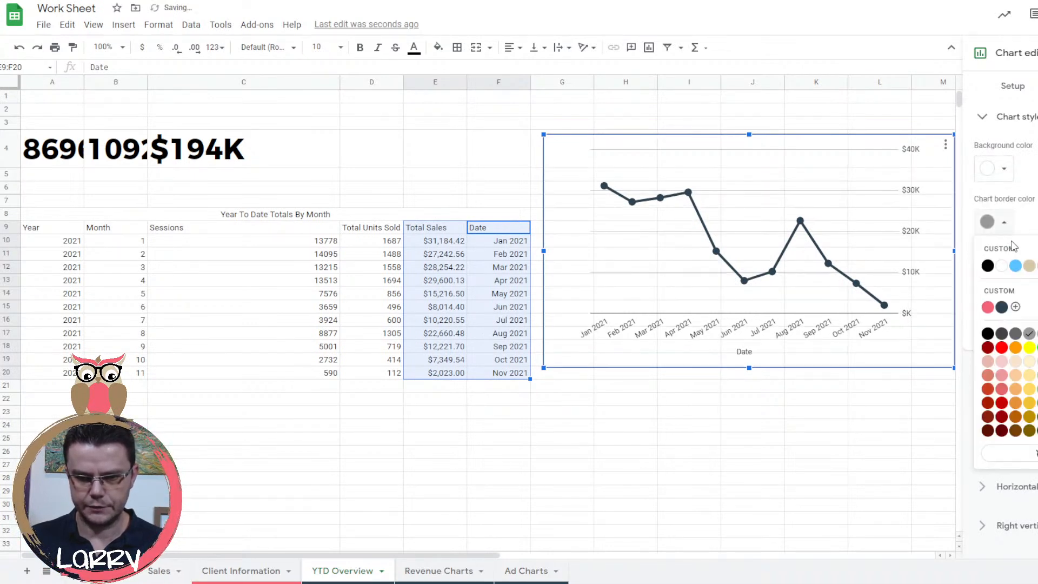
left_click(1033, 452)
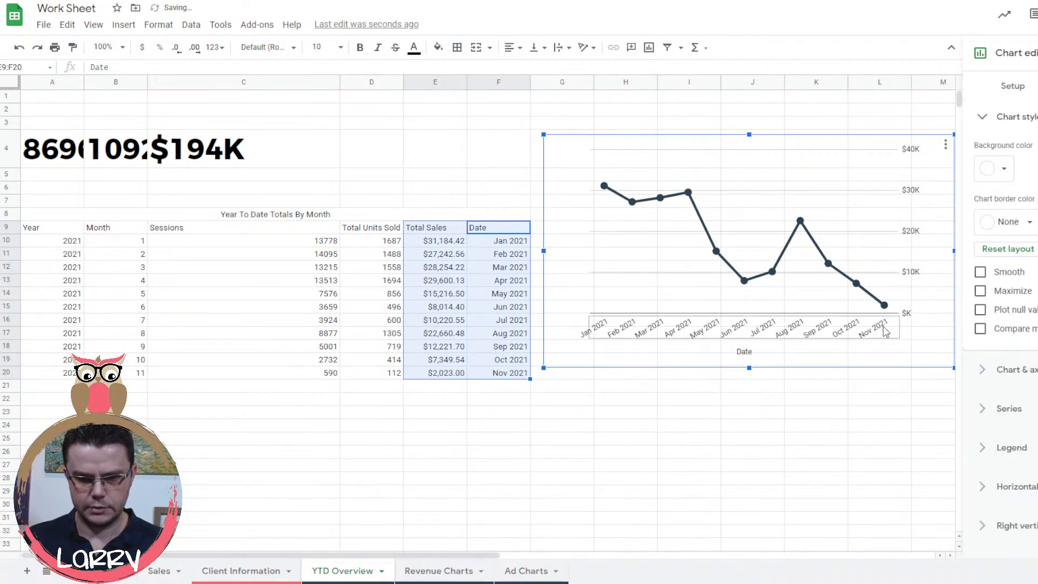
left_click(744, 352)
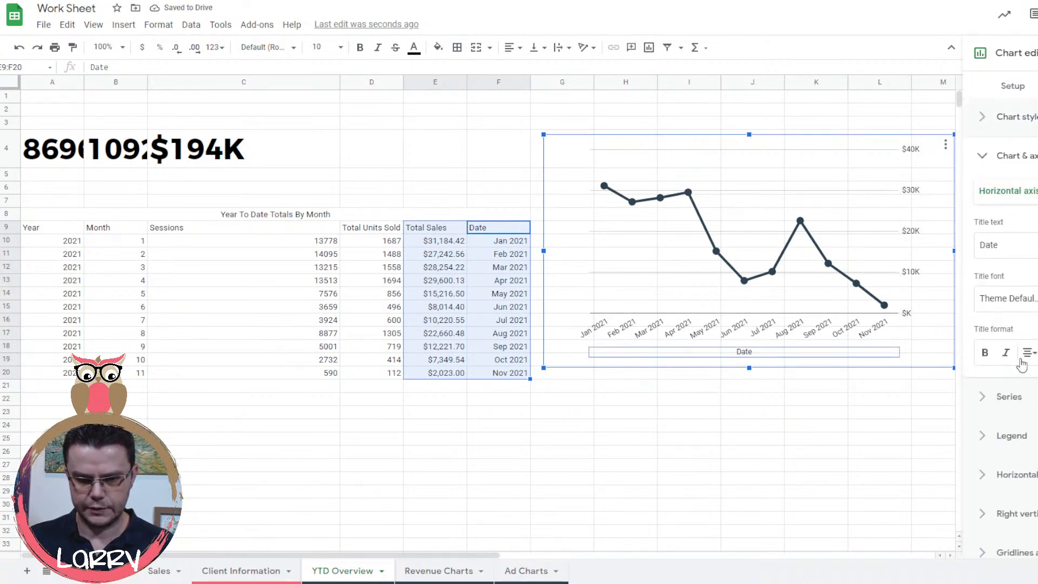
left_click(1005, 352)
Title the right vertical axis "Total Sales (USD$)" and make the title and axis labels bold.
left_click(915, 222)
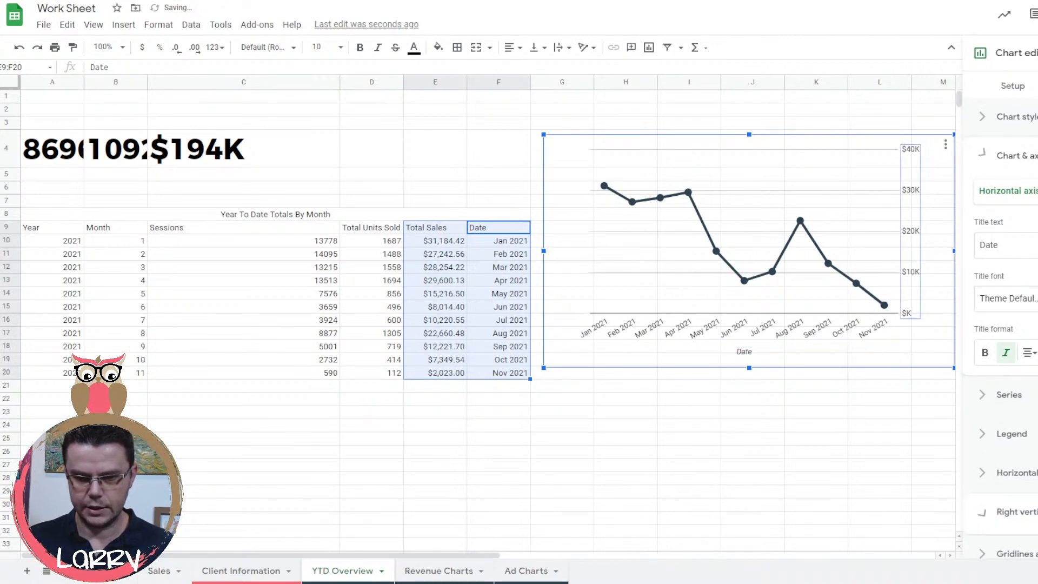
left_click(1025, 160)
left_click(1006, 190)
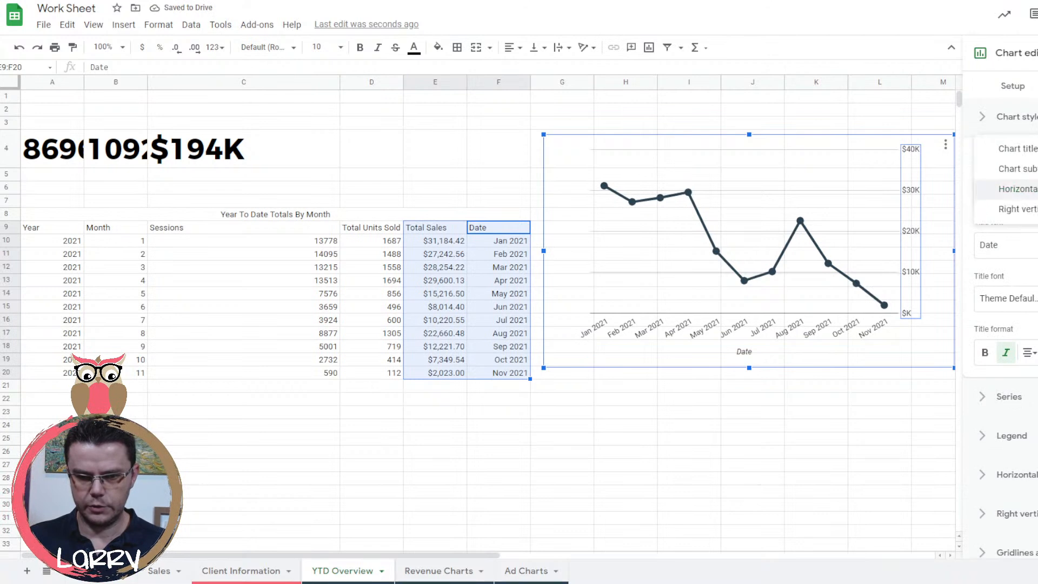
left_click(1006, 209)
type("Total Sales")
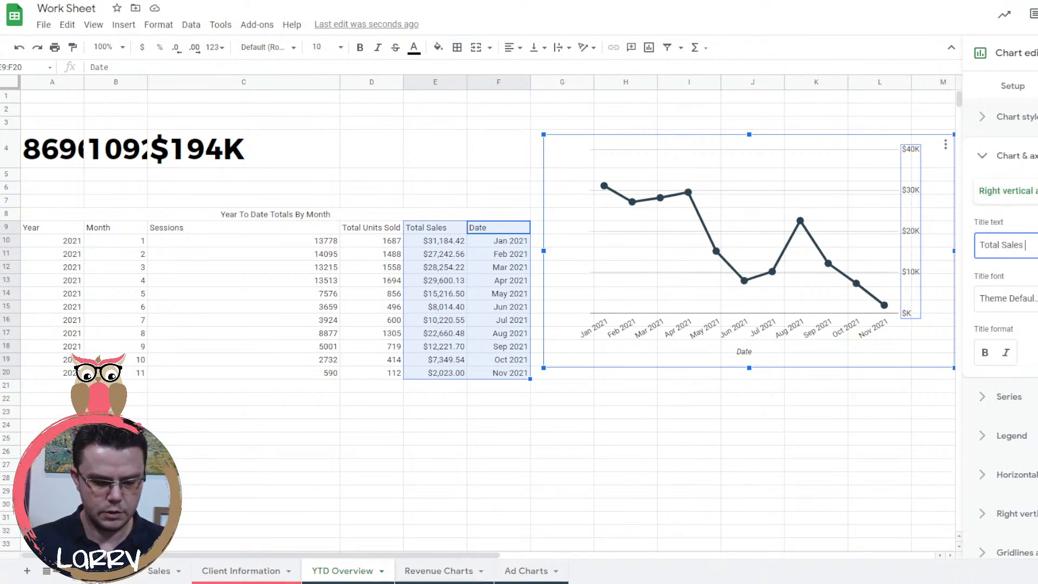
type(" (US")
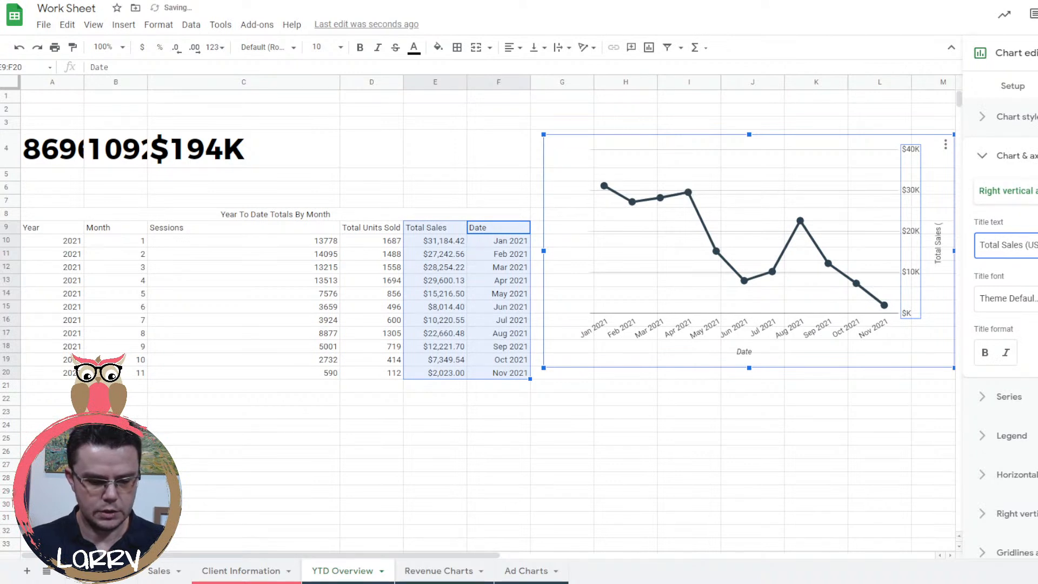
type("D$)")
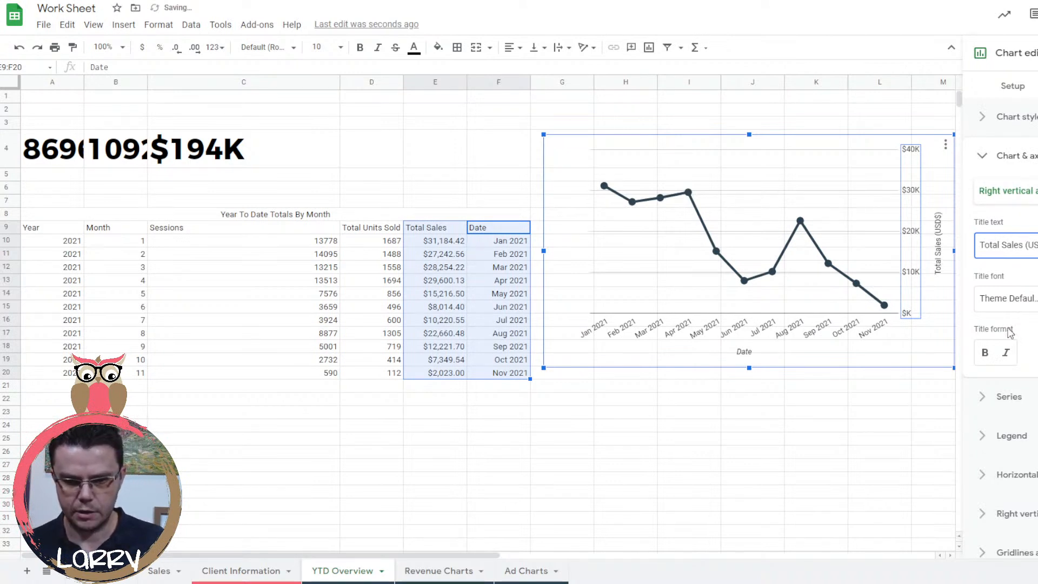
left_click(984, 352)
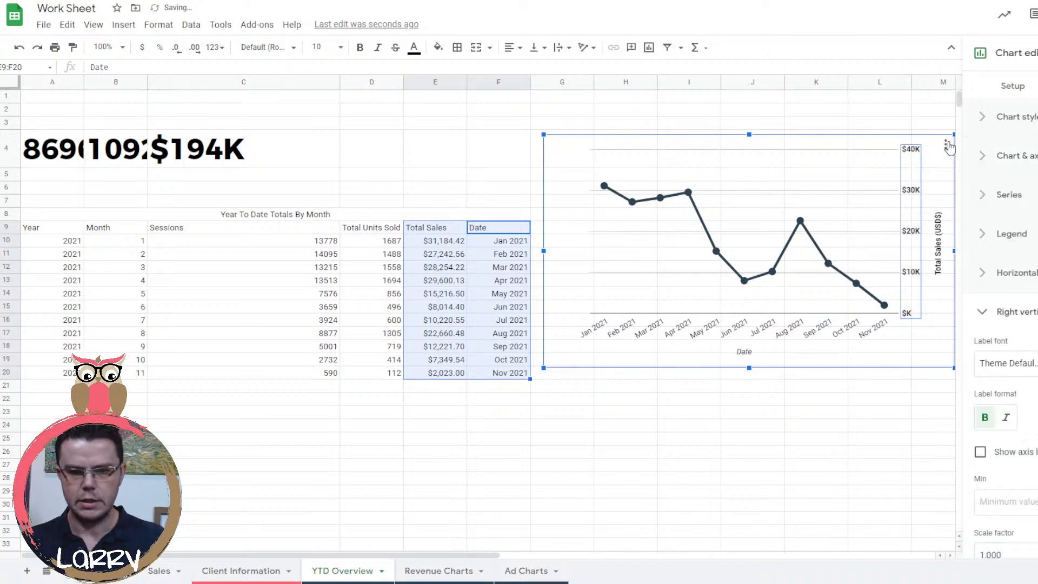
Copy the formatted line chart onto the Year To Date slide of the Auto Report Live presentation in Google Slides.
left_click(946, 145)
mouse_move(939, 211)
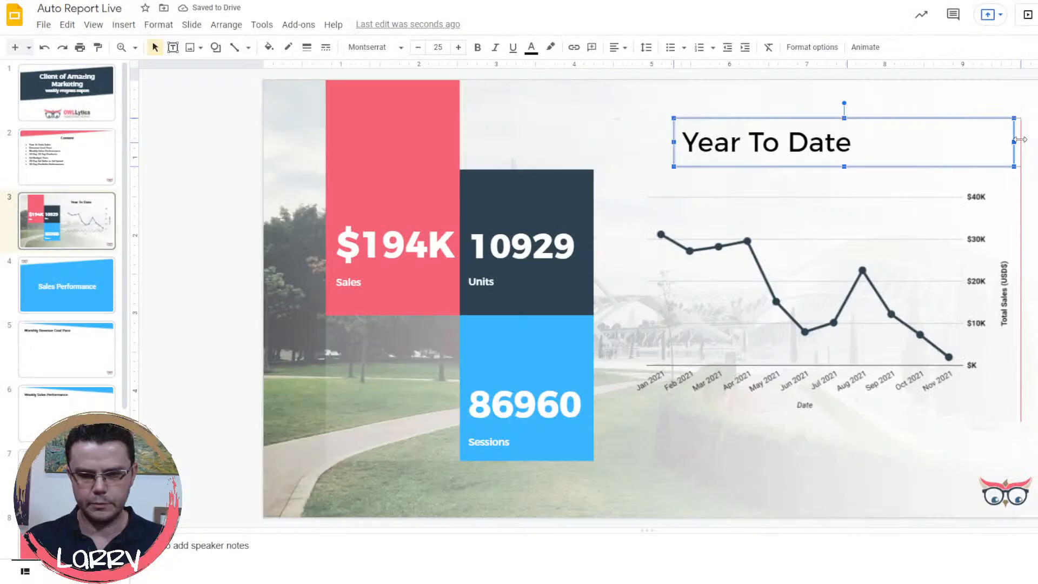
Widen the Year To Date title box on both sides to span the chart and center its text.
left_click_drag(1014, 142, 1020, 142)
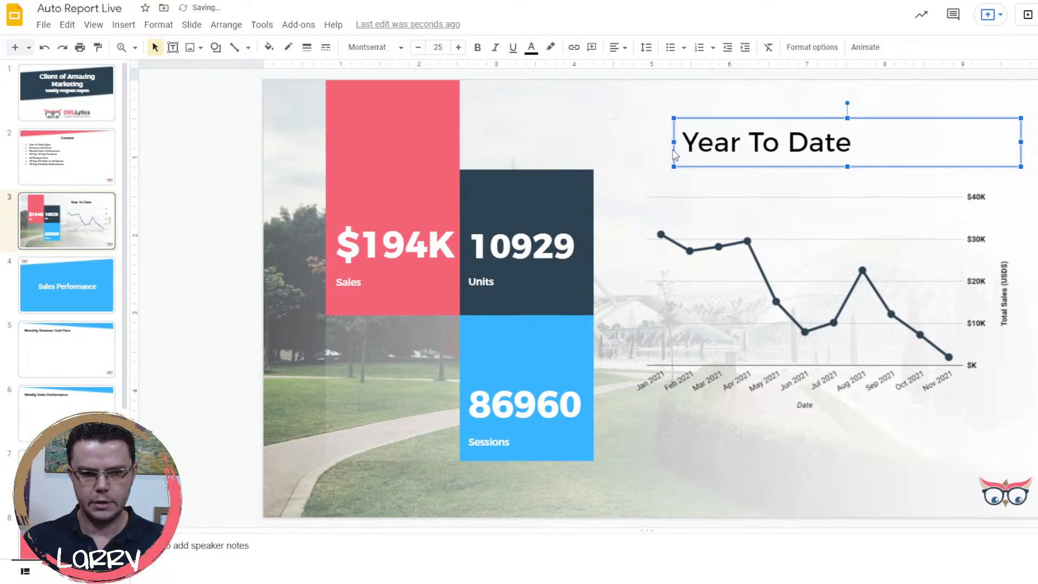
left_click_drag(673, 142, 622, 141)
key("ctrl+shift+e")
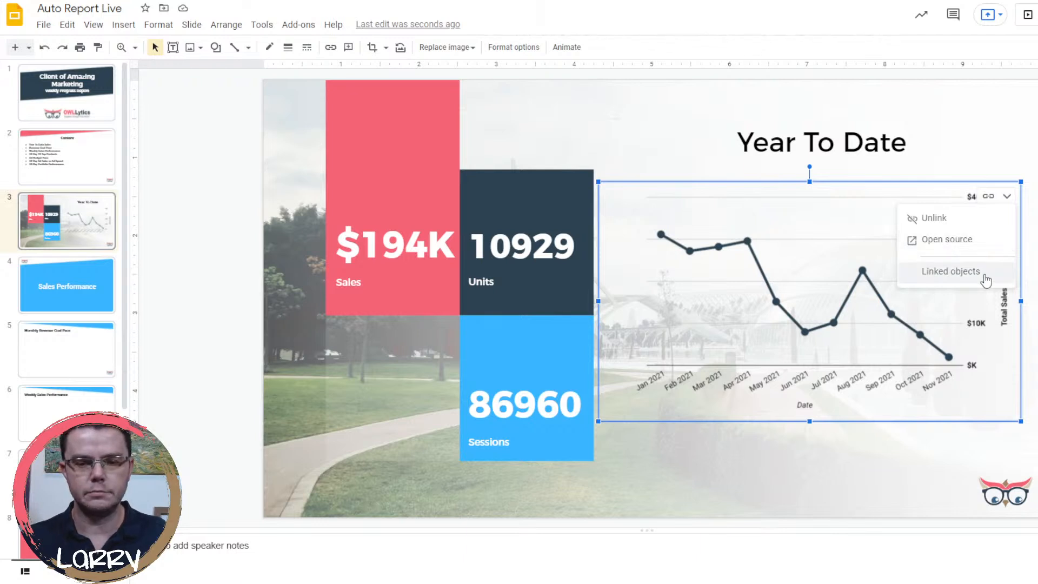
Check the spreadsheet link options of the Year To Date chart and the Units figure.
left_click(1029, 254)
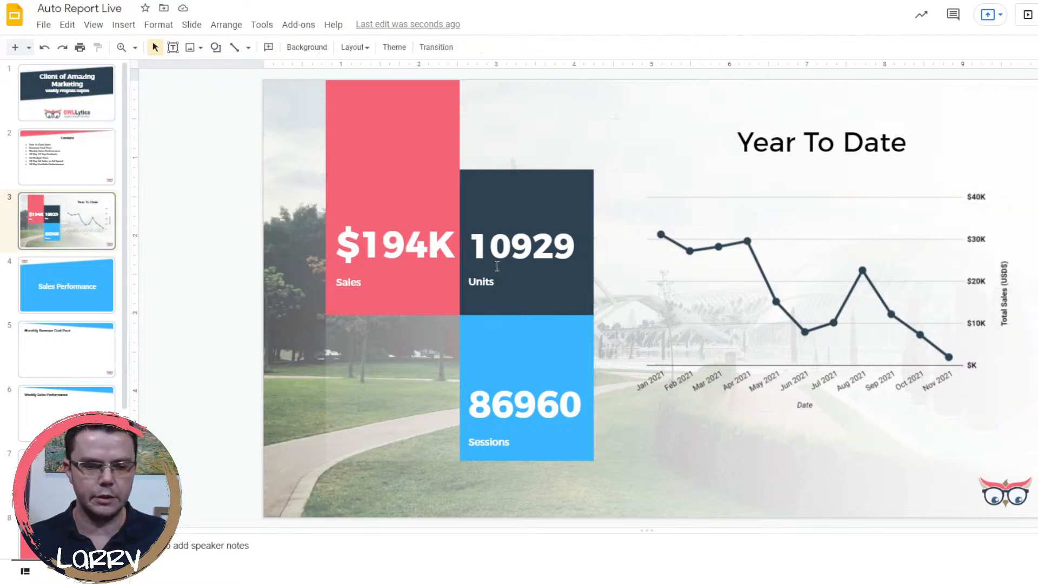
left_click(510, 256)
left_click(582, 207)
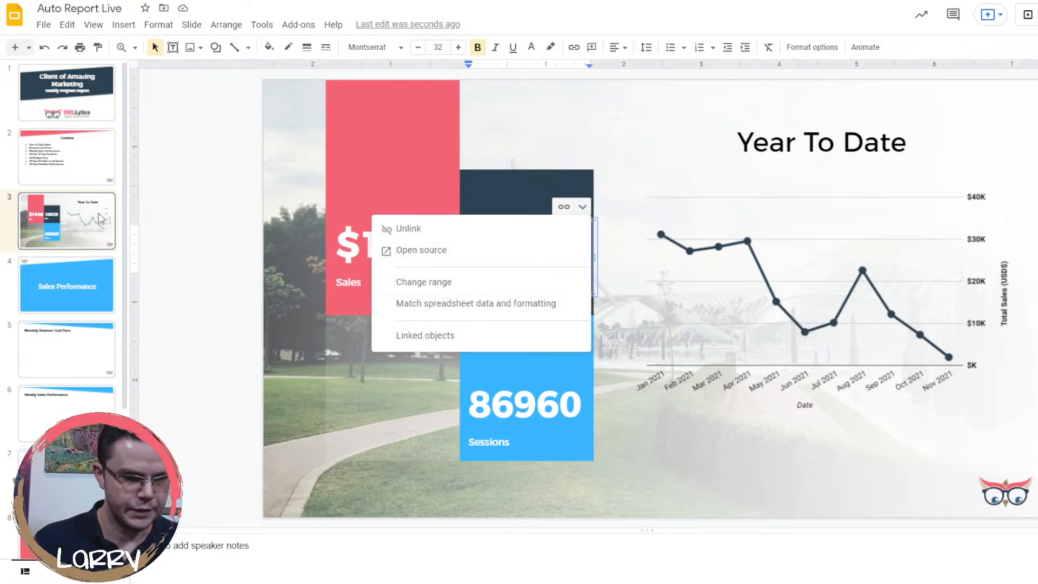
left_click(99, 219)
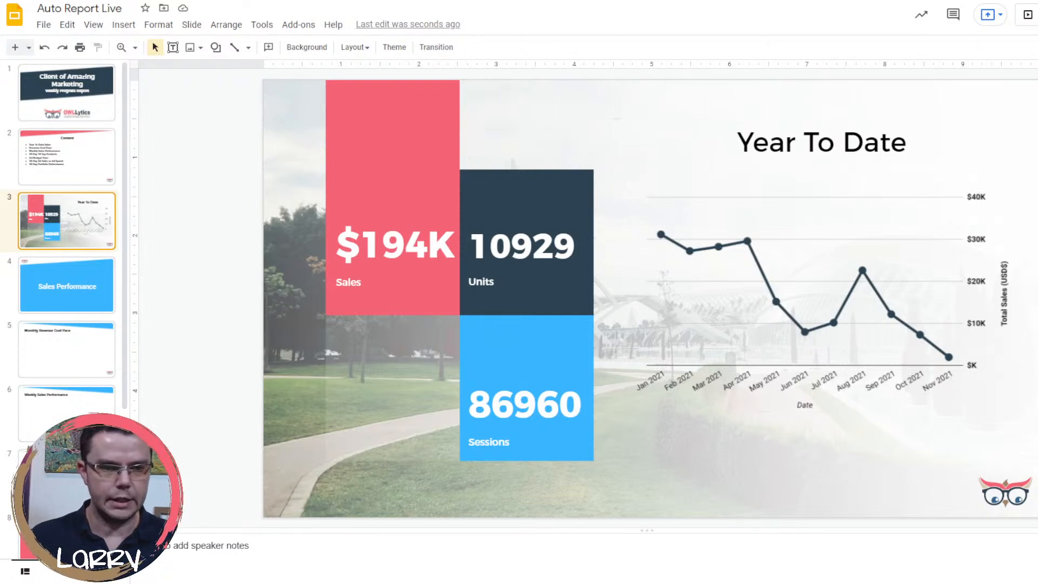
View the Monthly Revenue Goal Pace slide, and switch to Google Sheets to check January's ad budget and sales goal on Client Information.
left_click(59, 358)
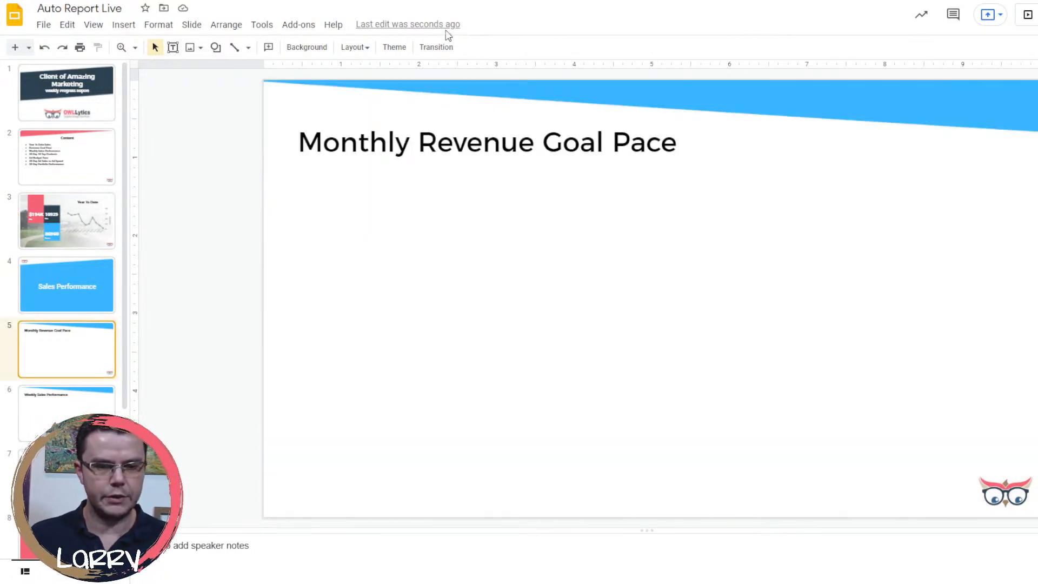
key("ctrl+Tab")
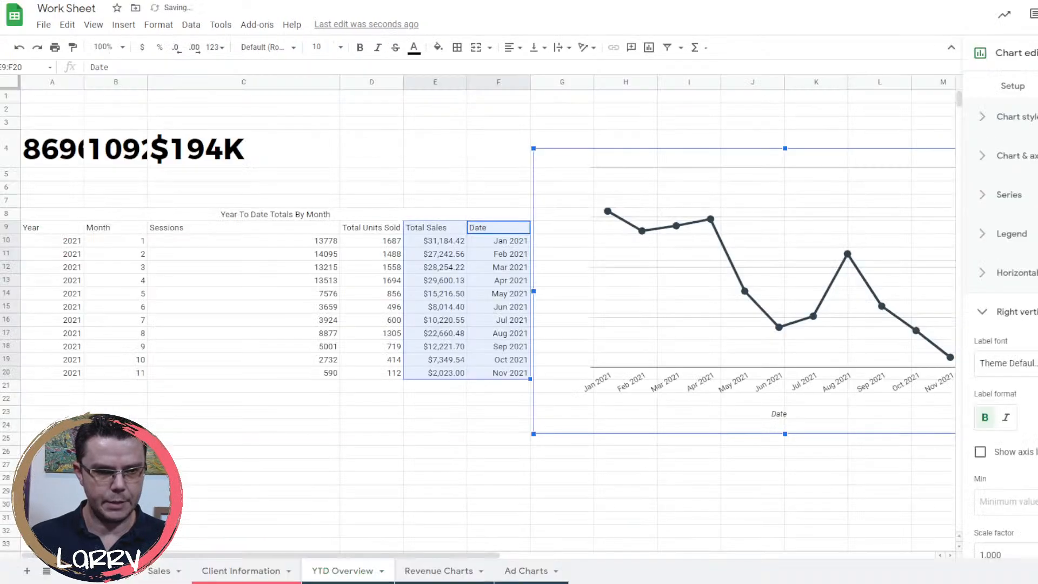
left_click(234, 576)
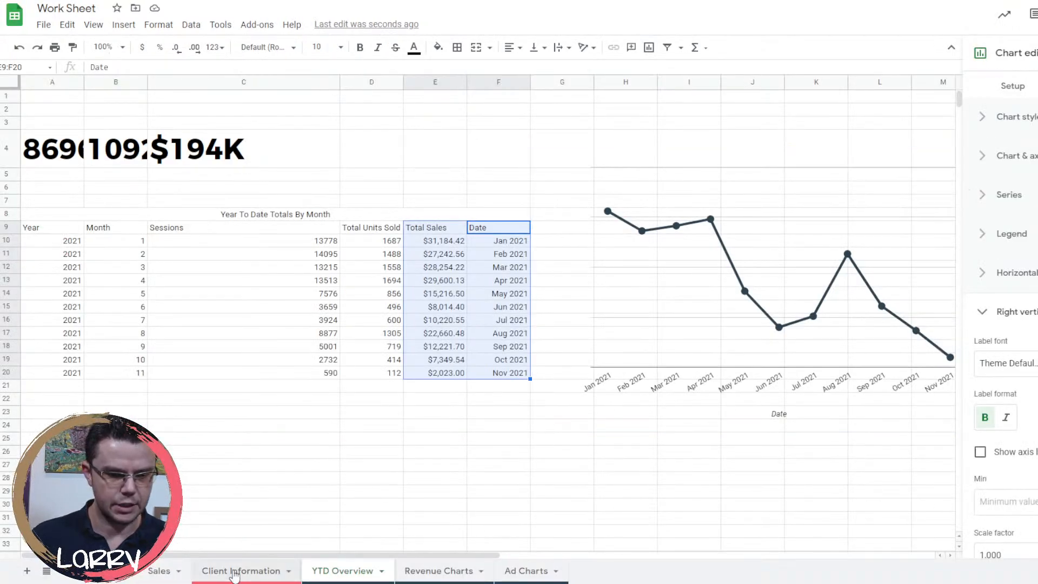
left_click(234, 576)
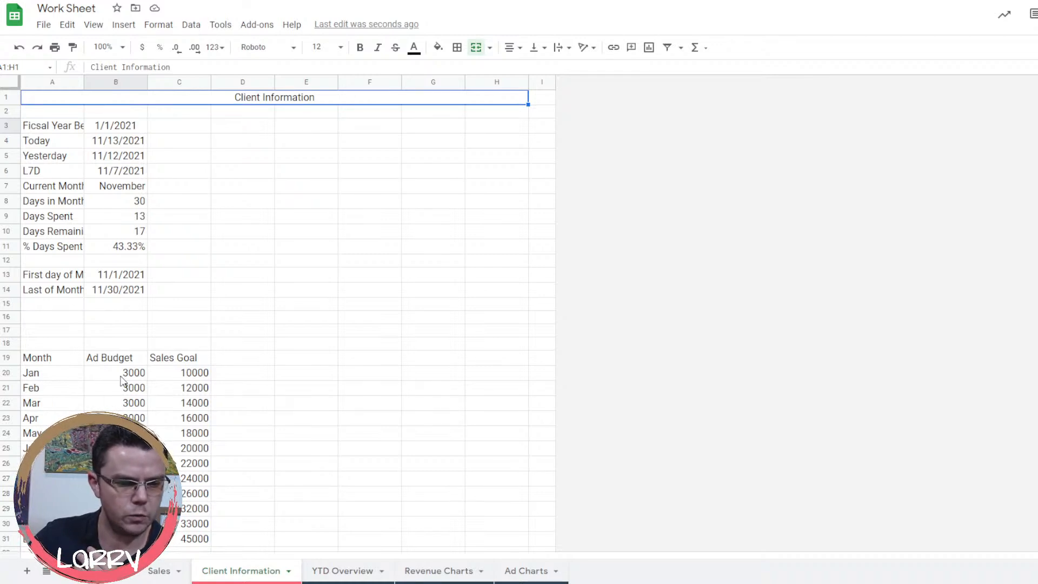
left_click(142, 378)
left_click(187, 379)
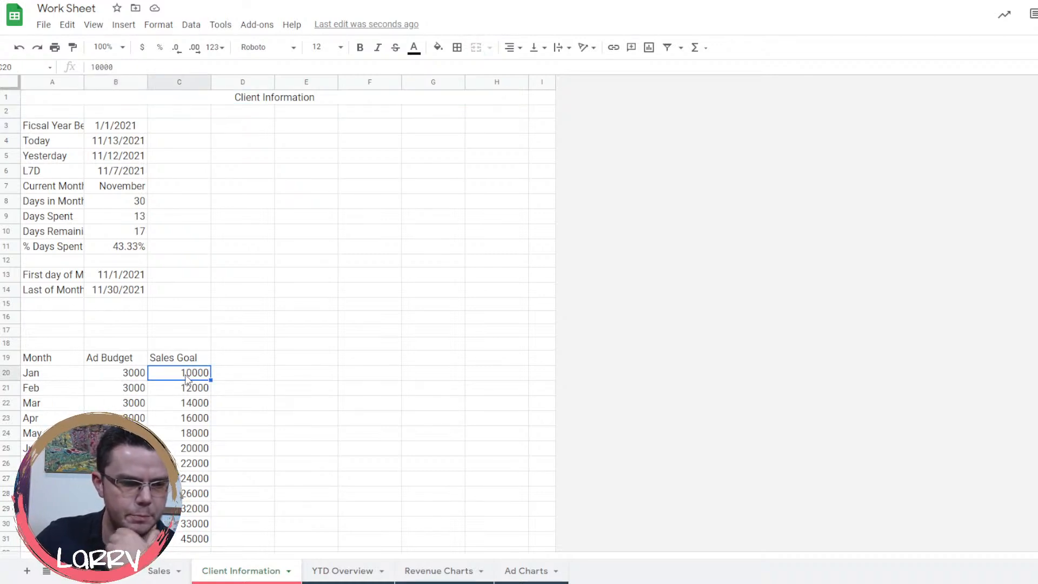
Check November's sales goal on Client Information and the Monthly Revenue Goal Pace slide in Google Slides, returning to the Work Sheet spreadsheet.
scroll(186, 378, "down", 2)
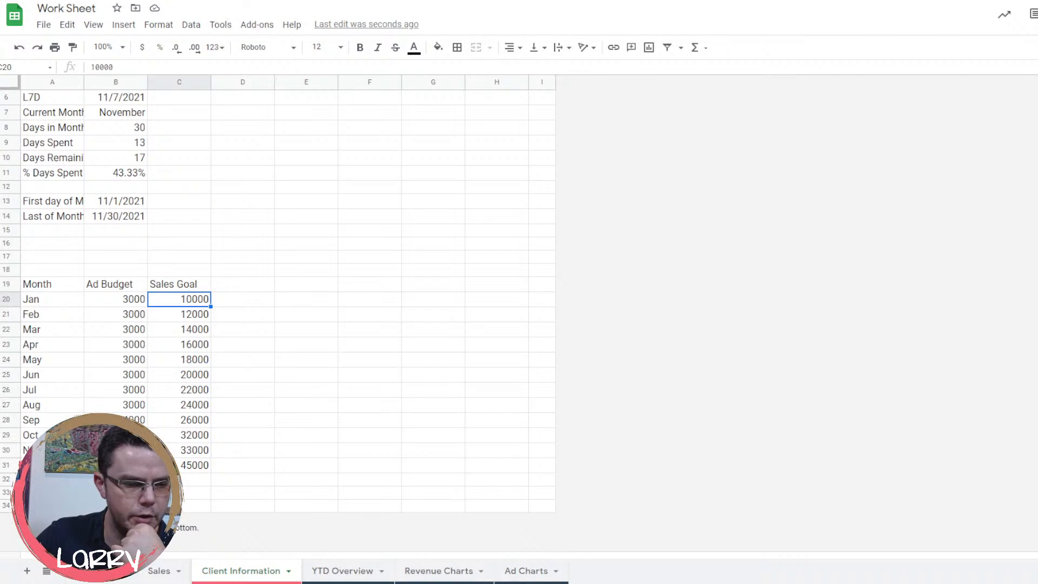
left_click(174, 453)
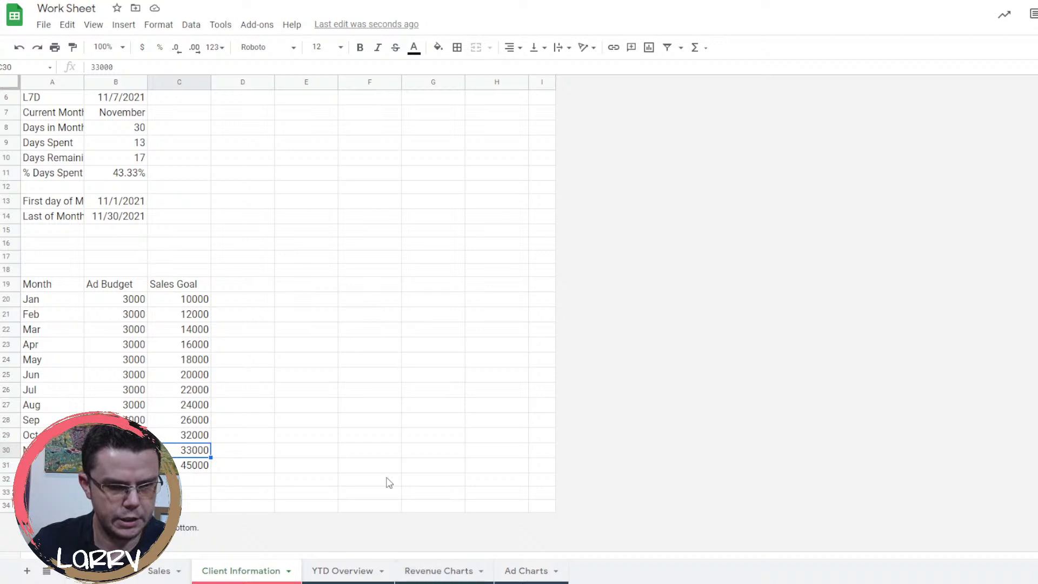
left_click(476, 1)
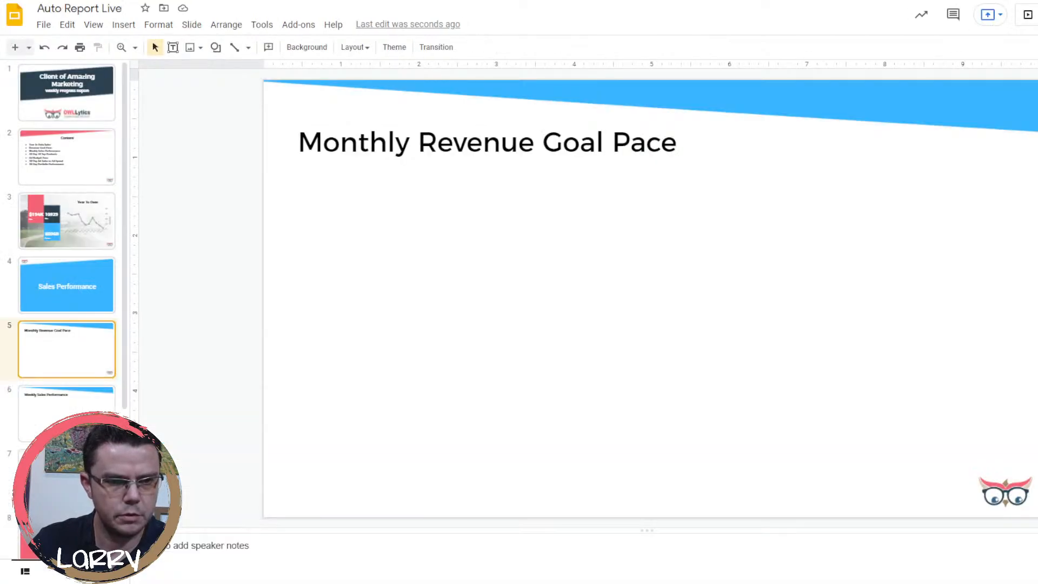
left_click(486, 1)
On the Revenue Charts sheet, write the month-end formula =EOMONTH(today(),0) in cell A2.
left_click(445, 572)
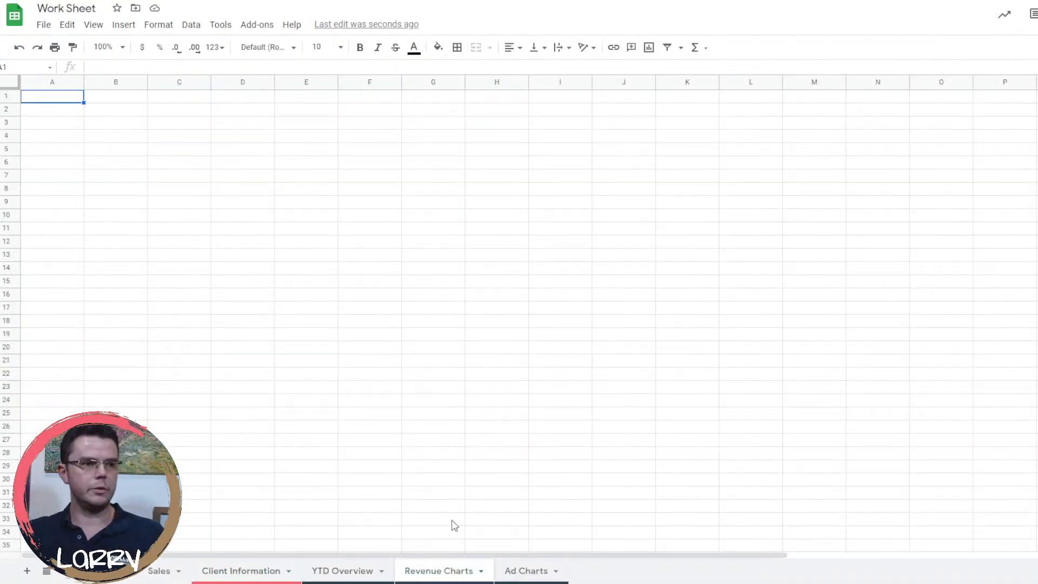
left_click(76, 113)
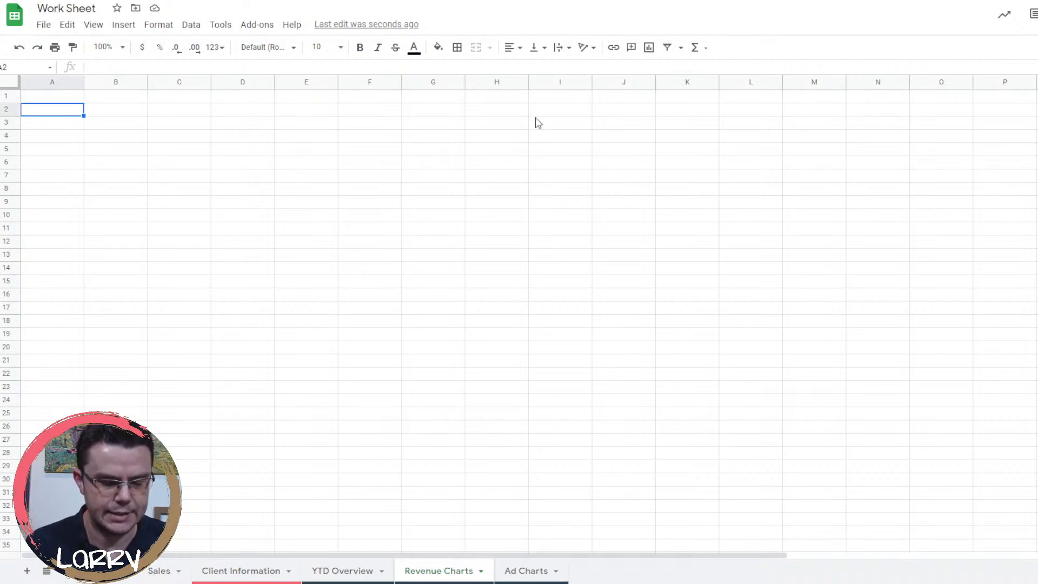
type("=")
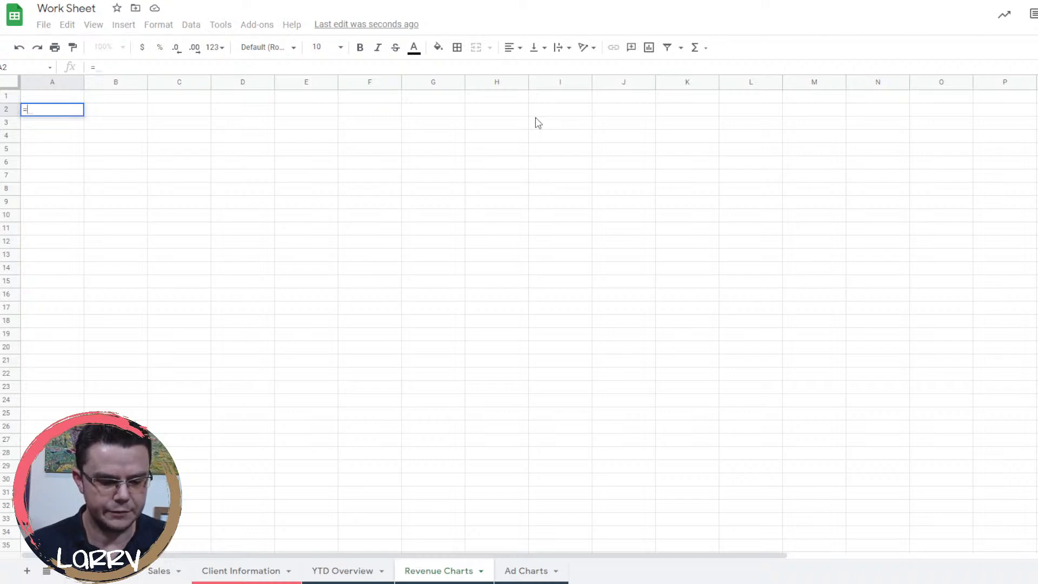
type("e")
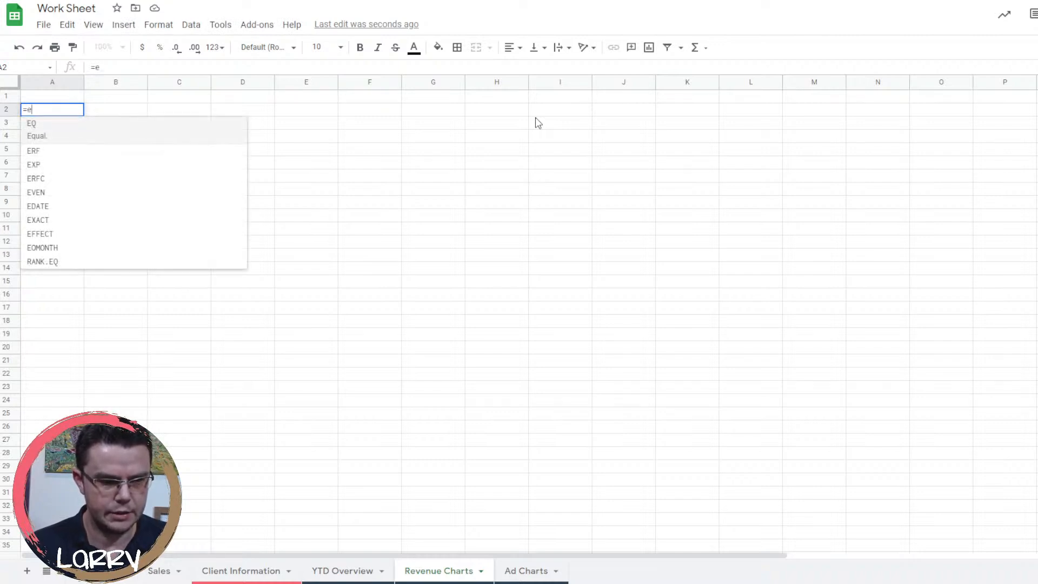
type("om")
key("Tab")
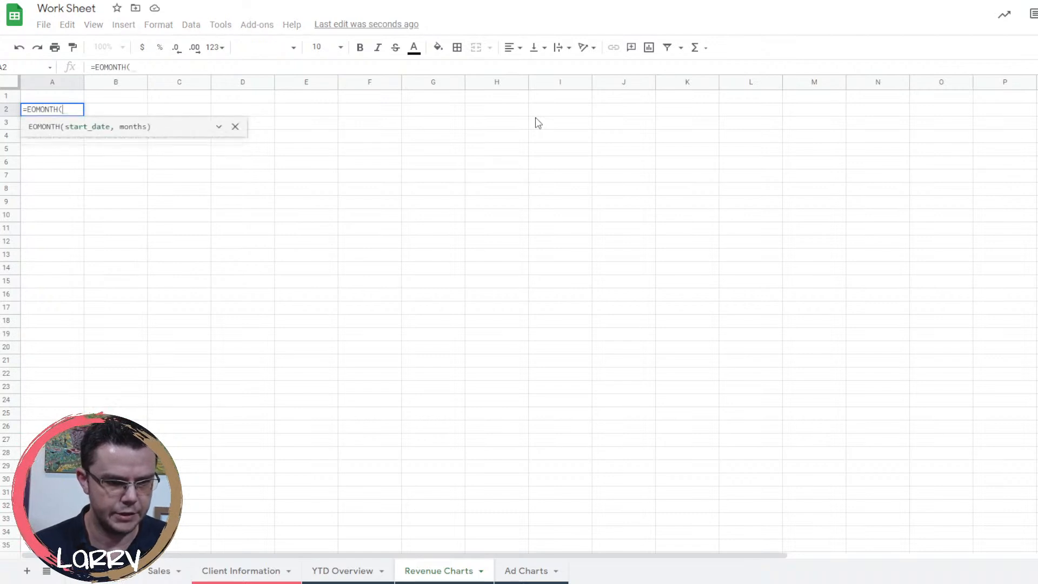
type("today()")
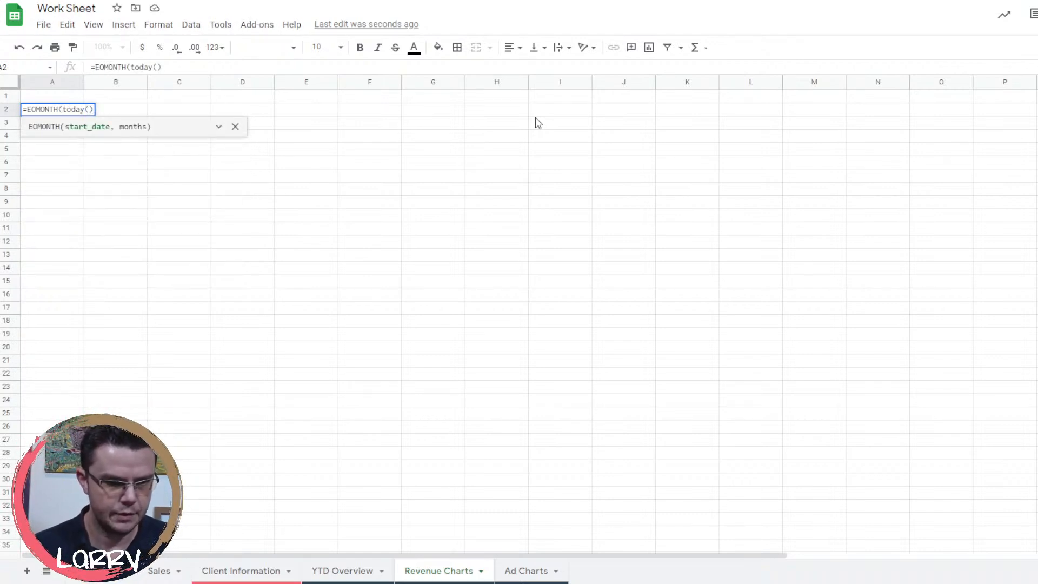
type(", ")
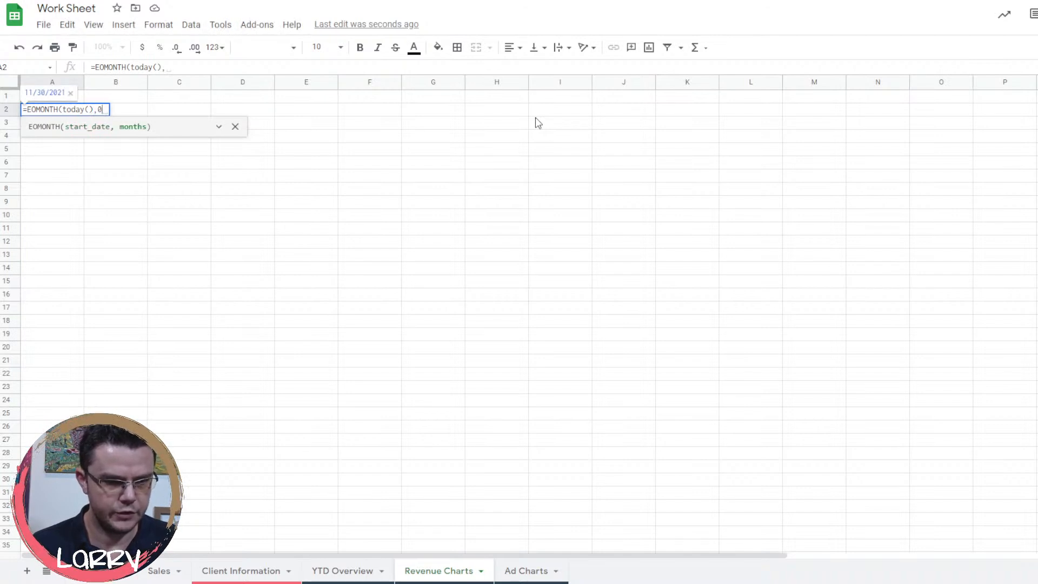
type("0")
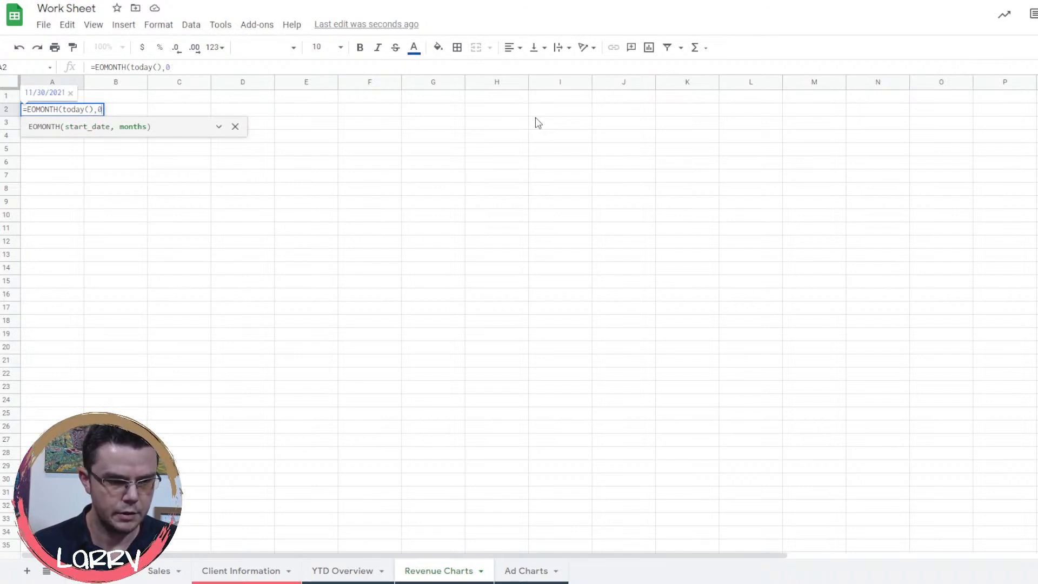
type(")")
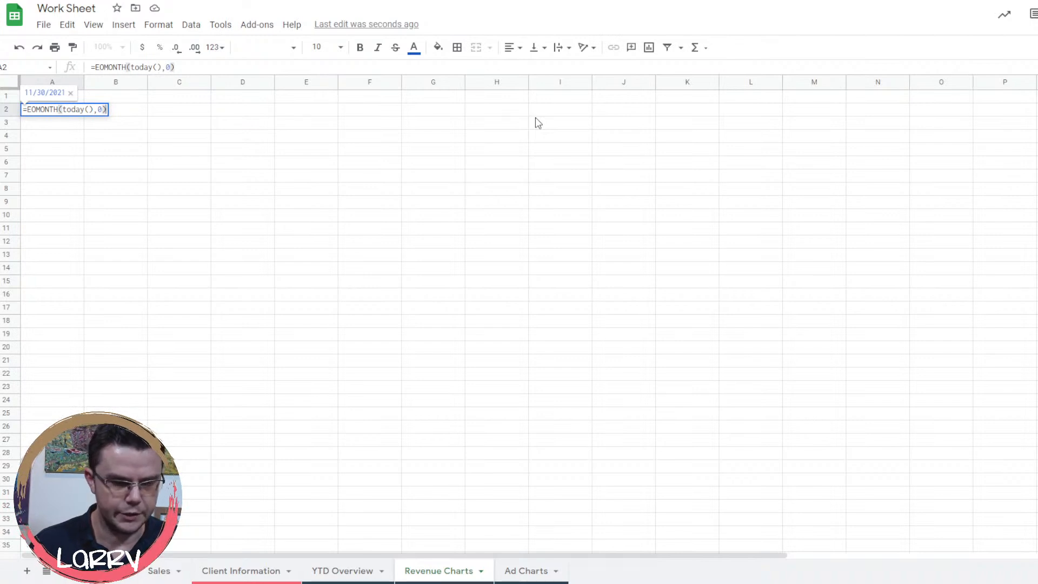
Wrap the EOMONTH expression in DAY so the formula reads =day(EOMONTH(today(),0)).
key("Left")
key("Left")
key("Left")
key("Left")
key("Left")
key("Left")
key("Left")
key("Left")
key("Left")
key("Left")
key("Left")
key("Left")
key("Left")
key("Left")
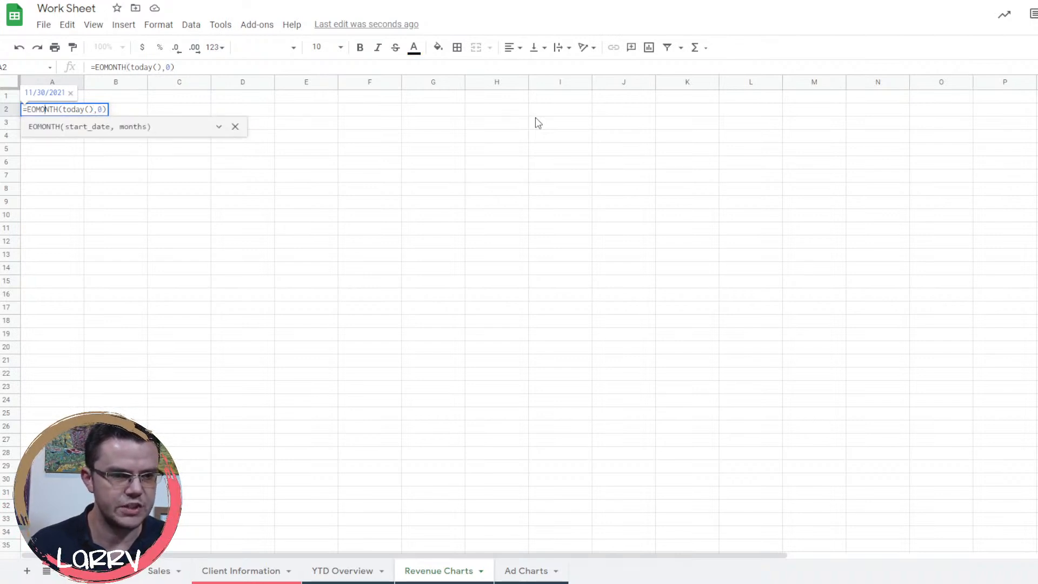
type("day(")
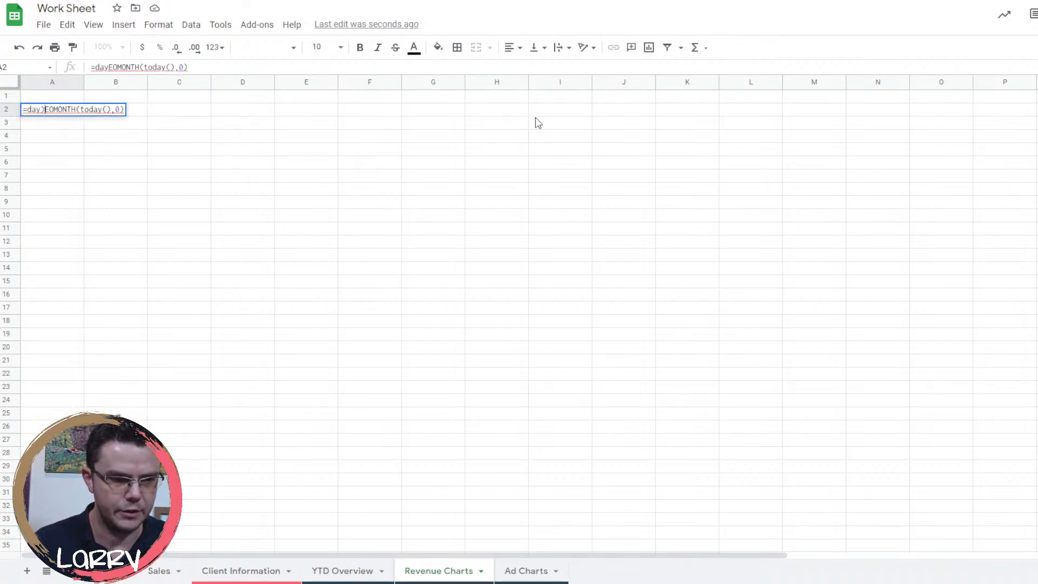
key("End")
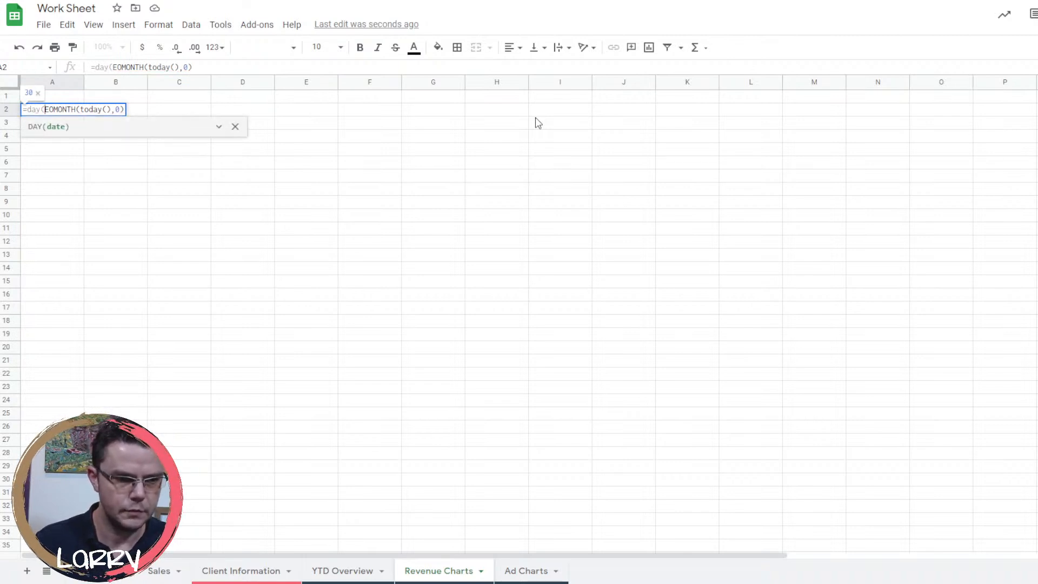
type(")")
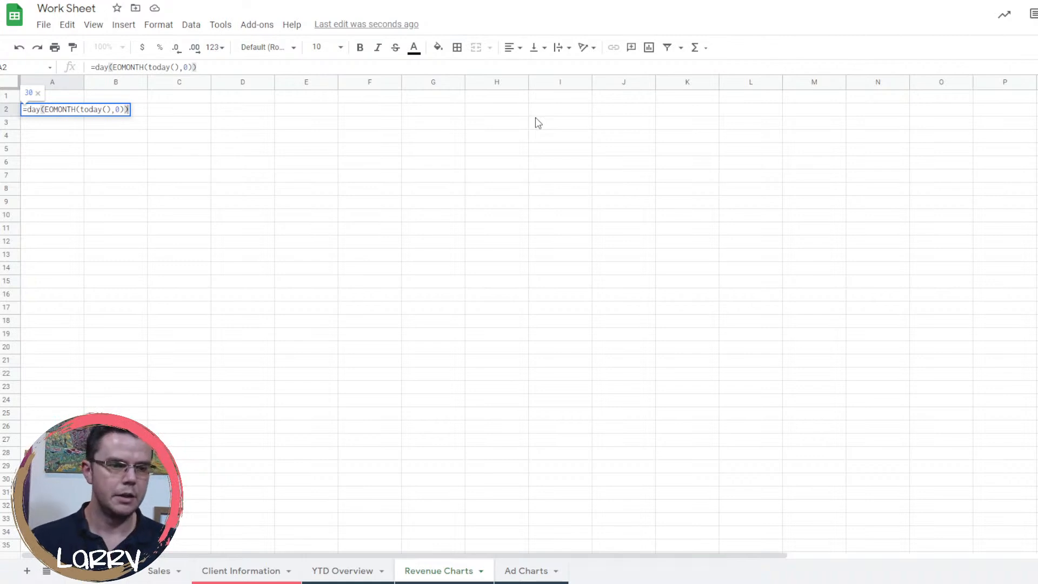
Enclose the whole DAY expression in an extra pair of parentheses and enter the formula in A2.
type(")")
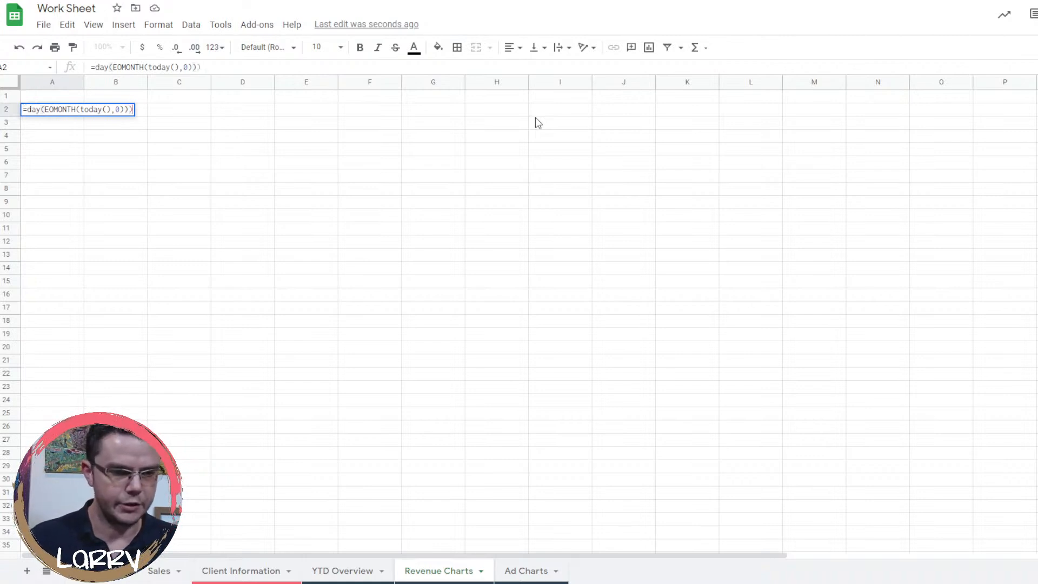
key("Left")
key("Left")
key("Left")
key("Left")
key("Left")
key("Left")
key("Left")
key("Left")
key("Left")
key("Left")
key("Left")
key("Left")
key("Left")
key("Left")
key("Left")
key("Left")
key("Left")
key("Left")
key("Left")
key("Left")
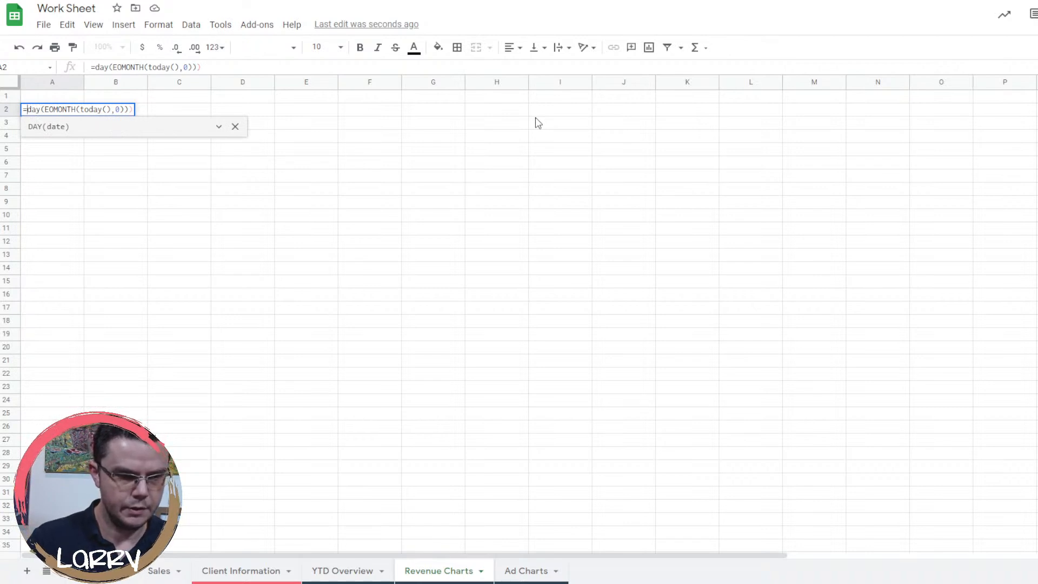
type("(")
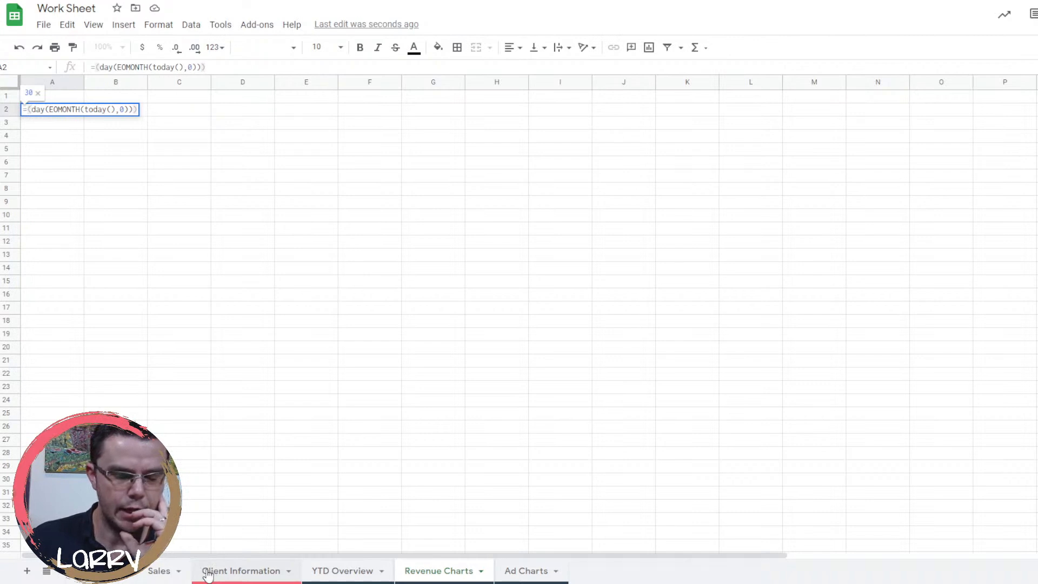
key("Return")
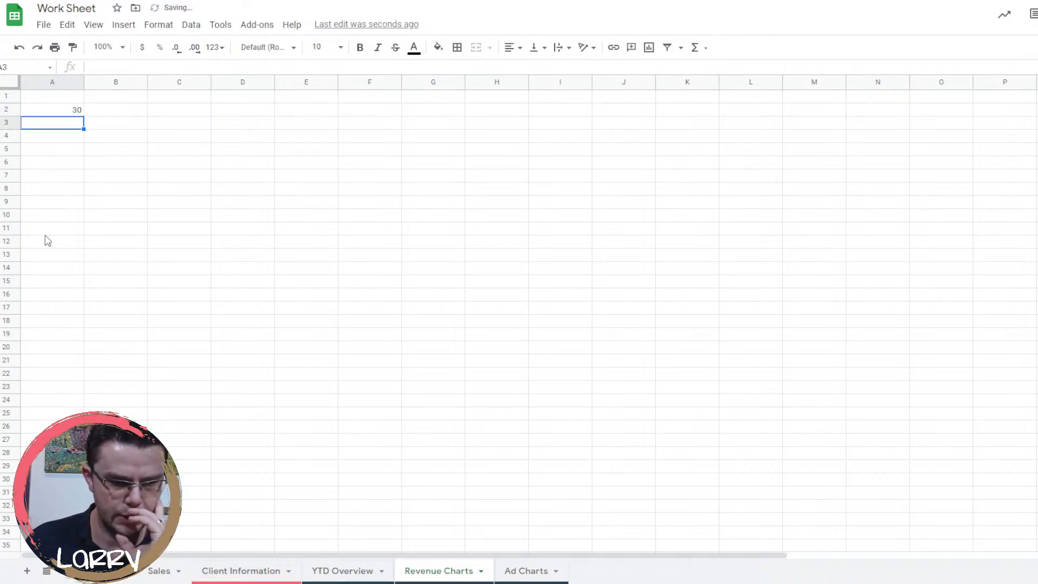
double_click(76, 109)
left_click(95, 67)
key("space")
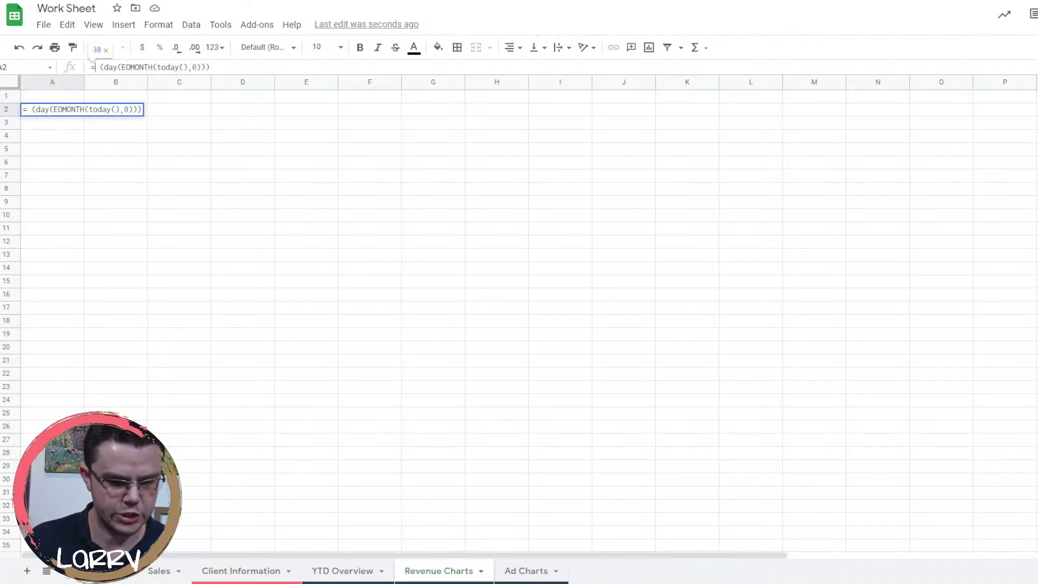
Inspect the formula behind the Today date on Client Information, and return to the Revenue Charts sheet.
left_click(244, 577)
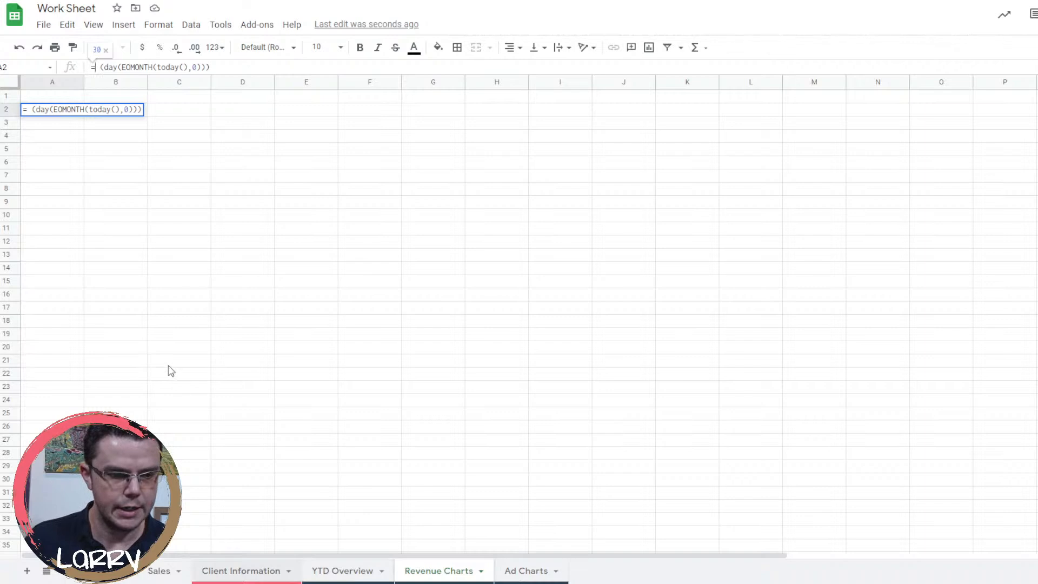
scroll(118, 207, "up", 1)
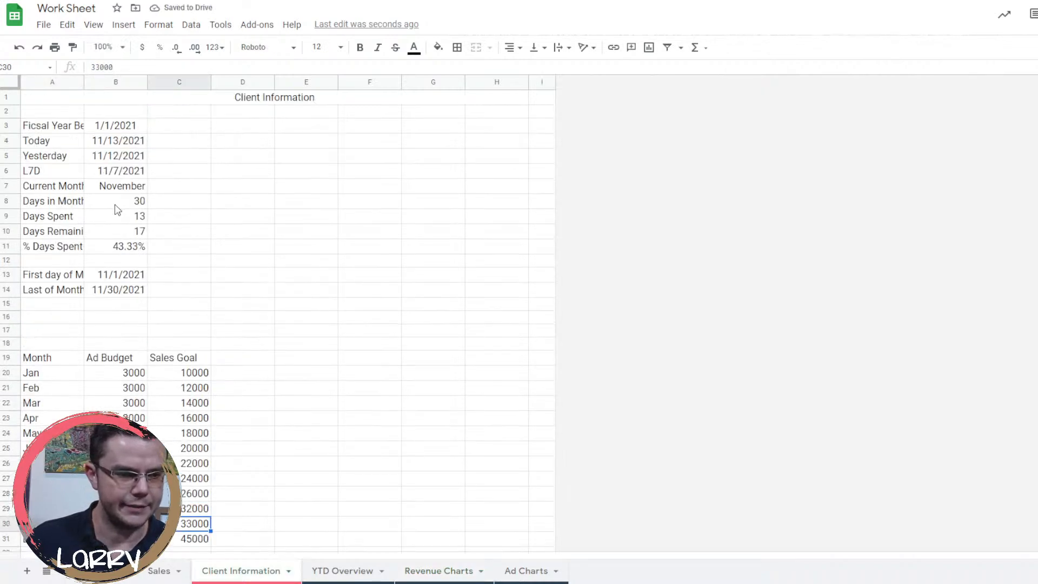
left_click(109, 145)
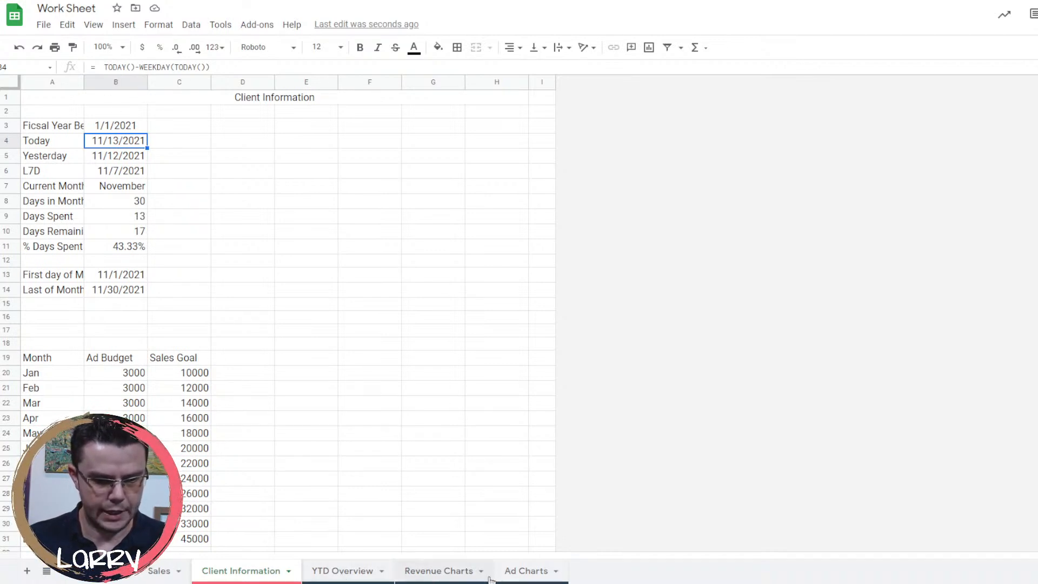
left_click(435, 571)
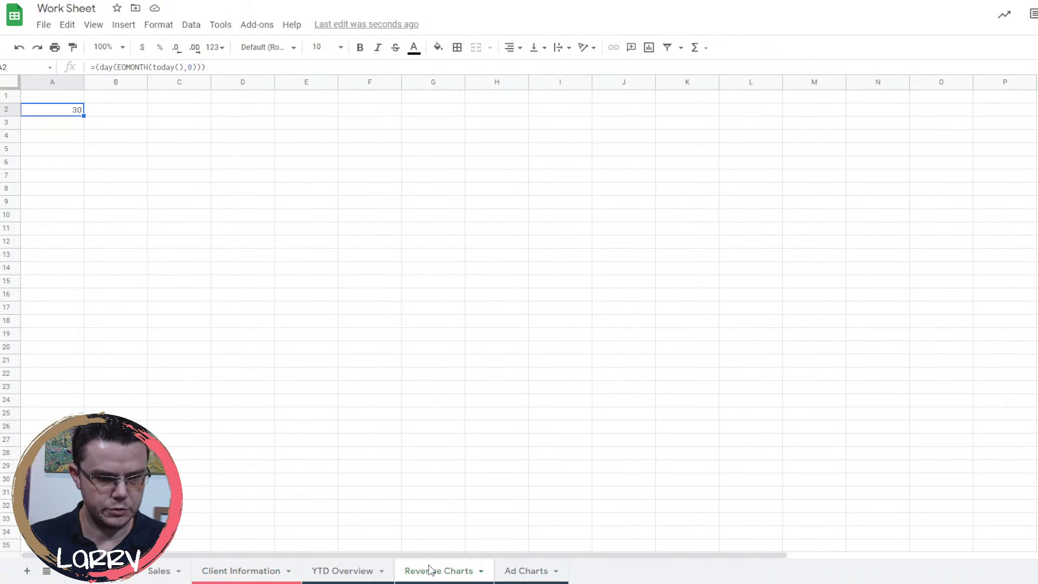
Insert a reference to the Today date, 'Client Information'!B4, before the parenthesised DAY expression in Revenue Charts A2.
left_click(96, 66)
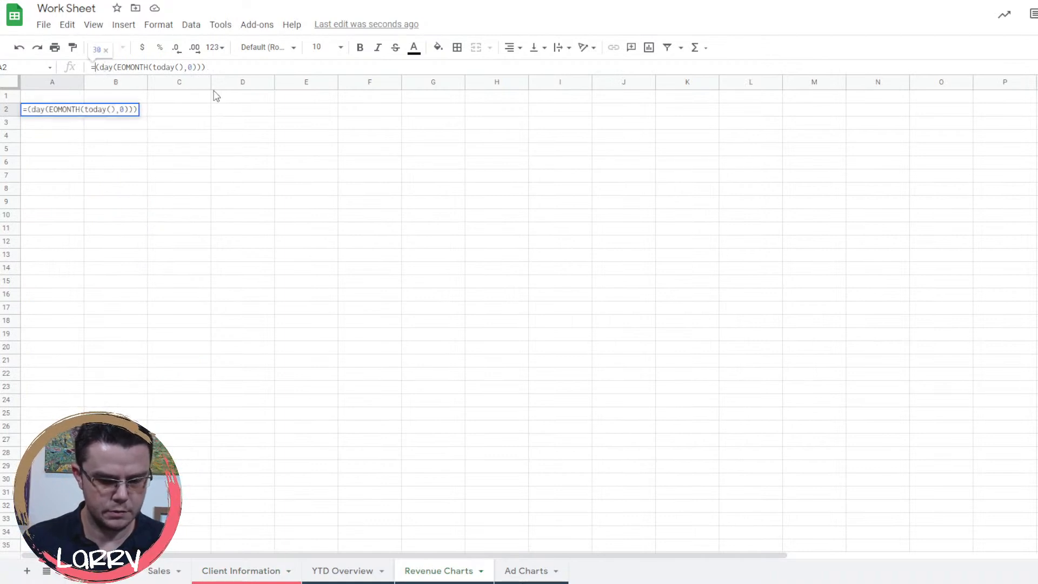
type("(")
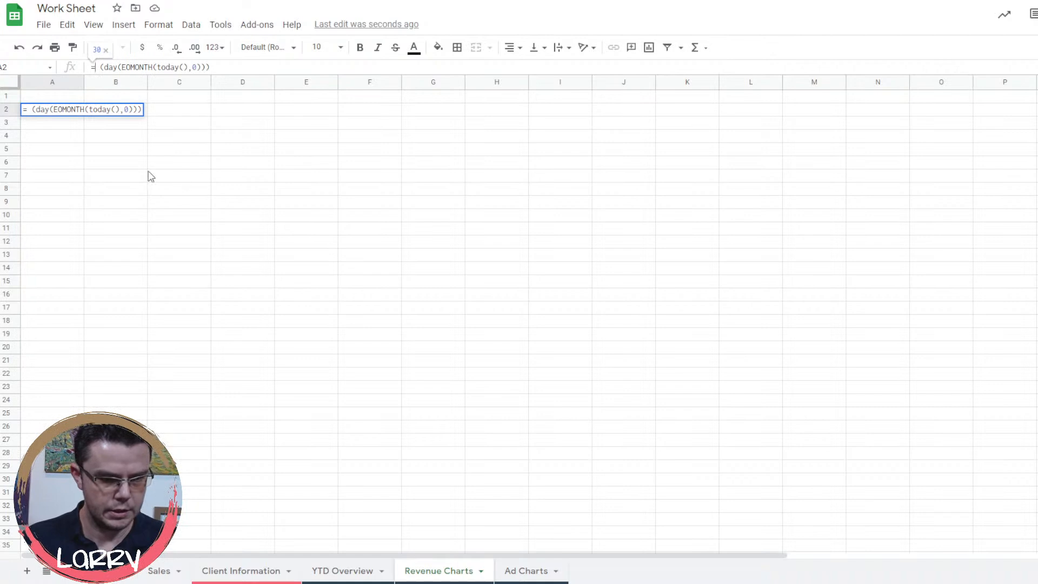
left_click_drag(129, 178, 262, 273)
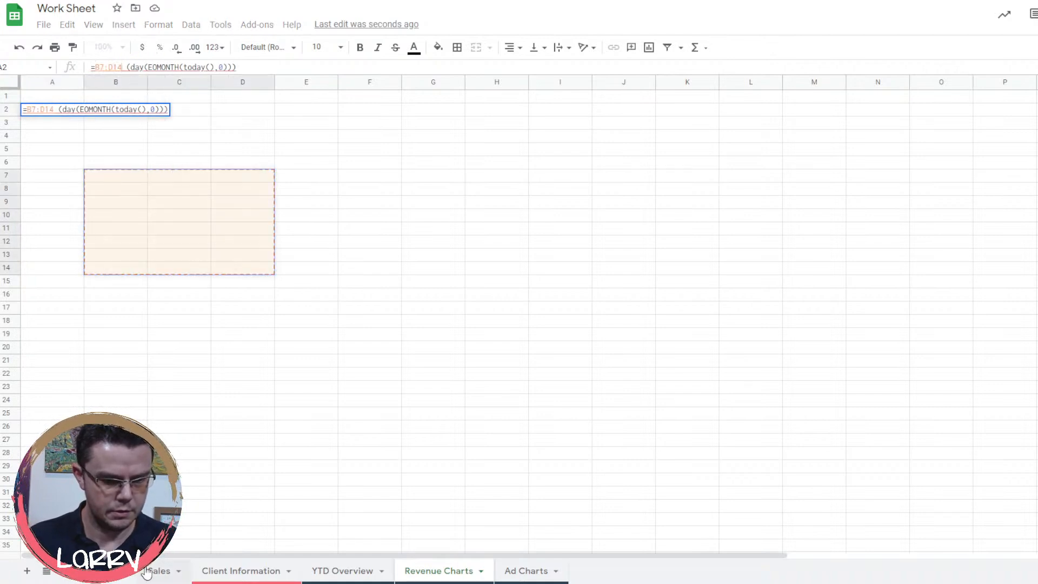
left_click(234, 565)
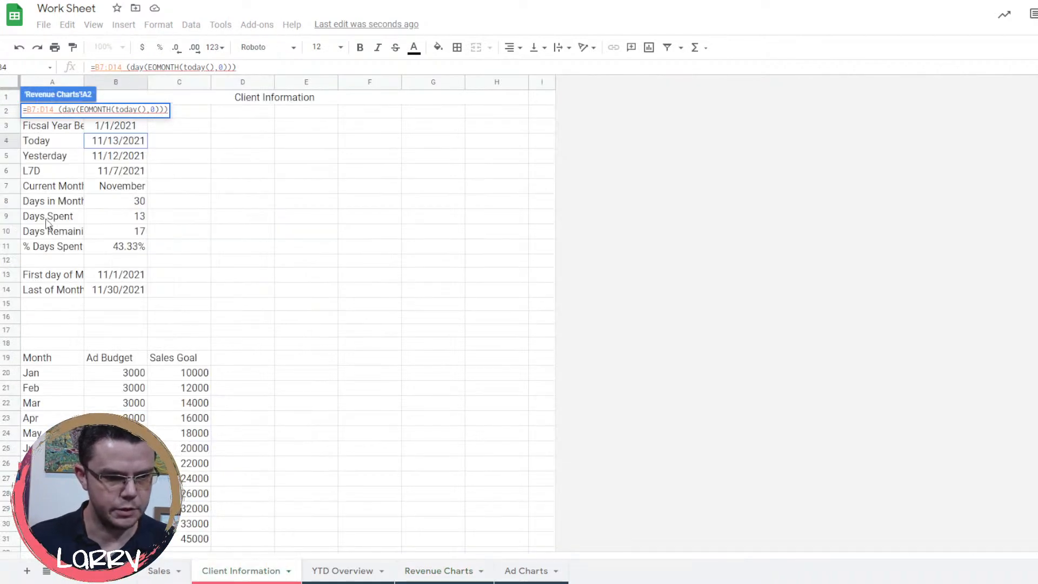
left_click(119, 145)
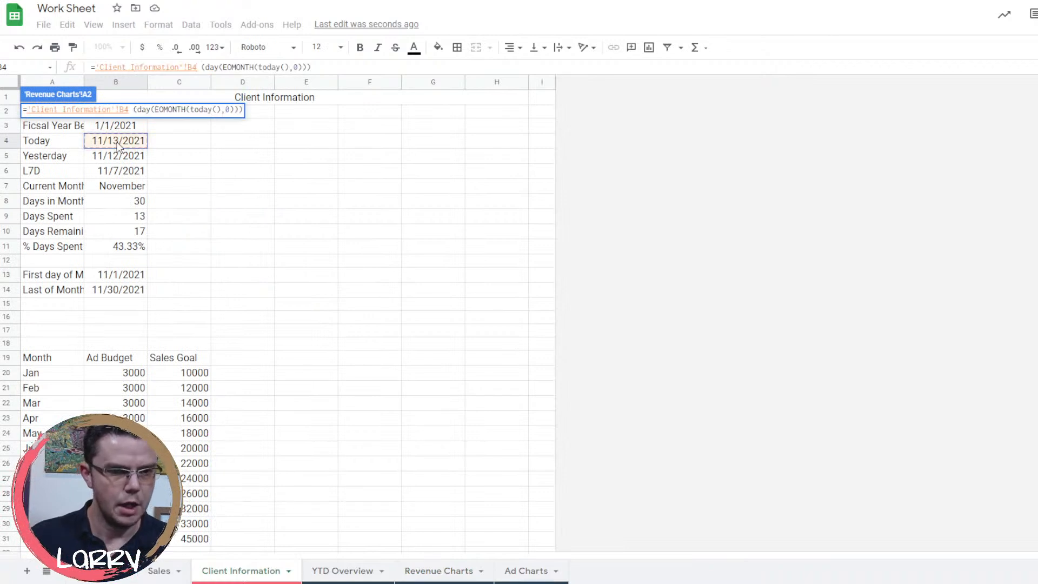
Wrap the 'Client Information'!B4 reference at the start of the Revenue Charts A2 formula in the DAY function.
type("/")
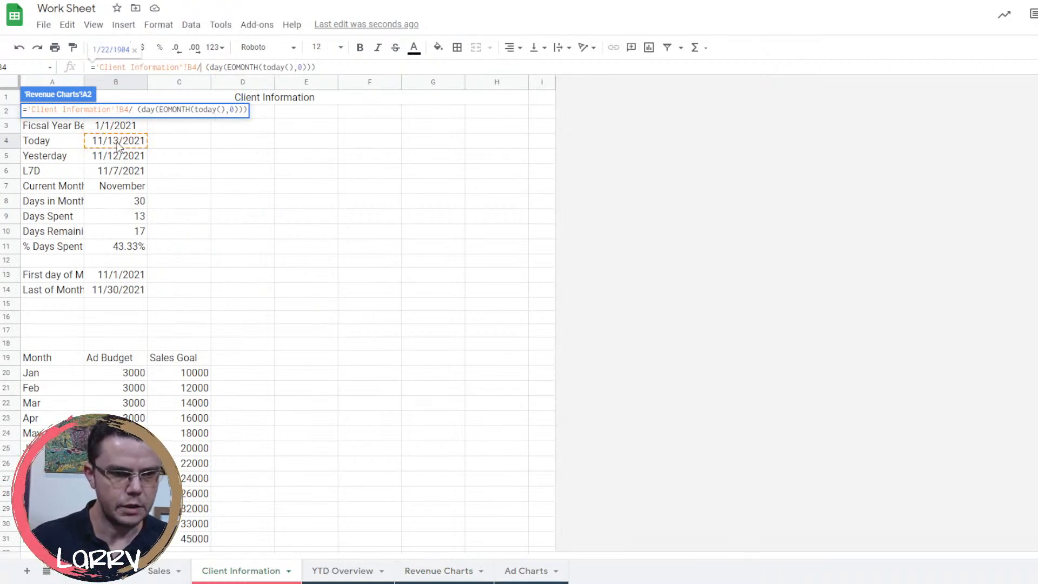
key("BackSpace")
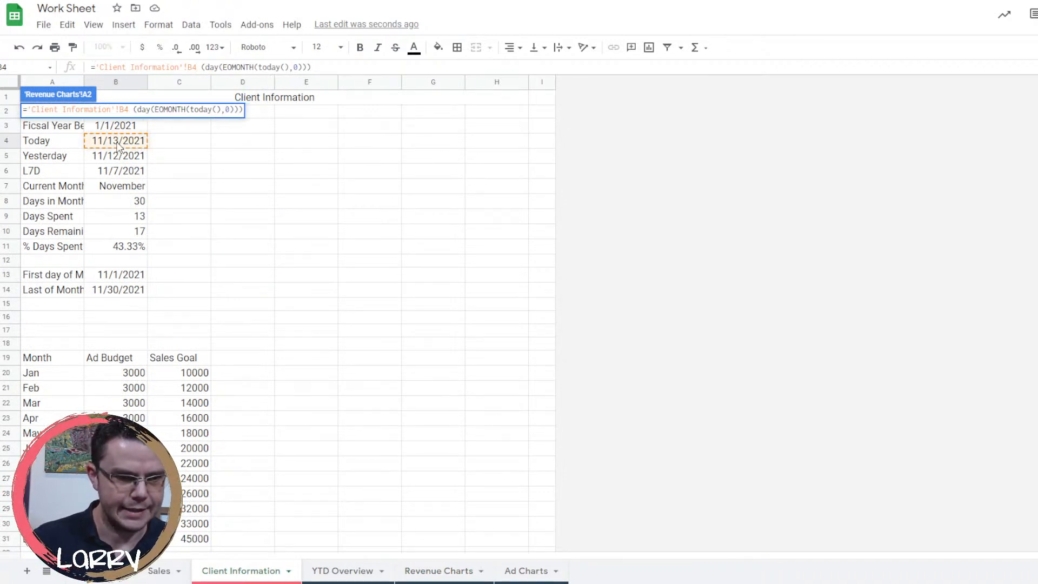
type(")")
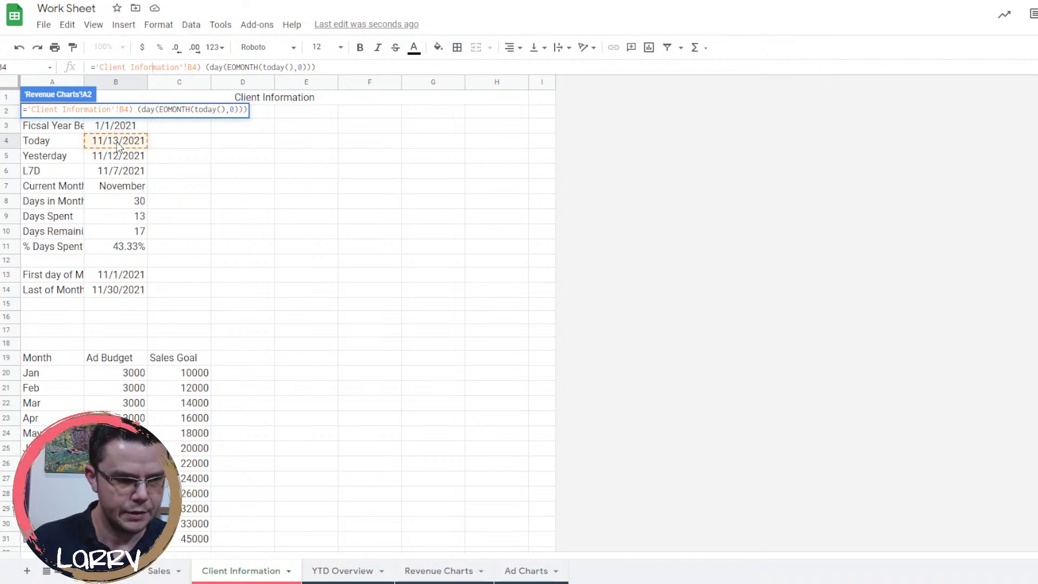
key("Home")
key("Right")
type("day(")
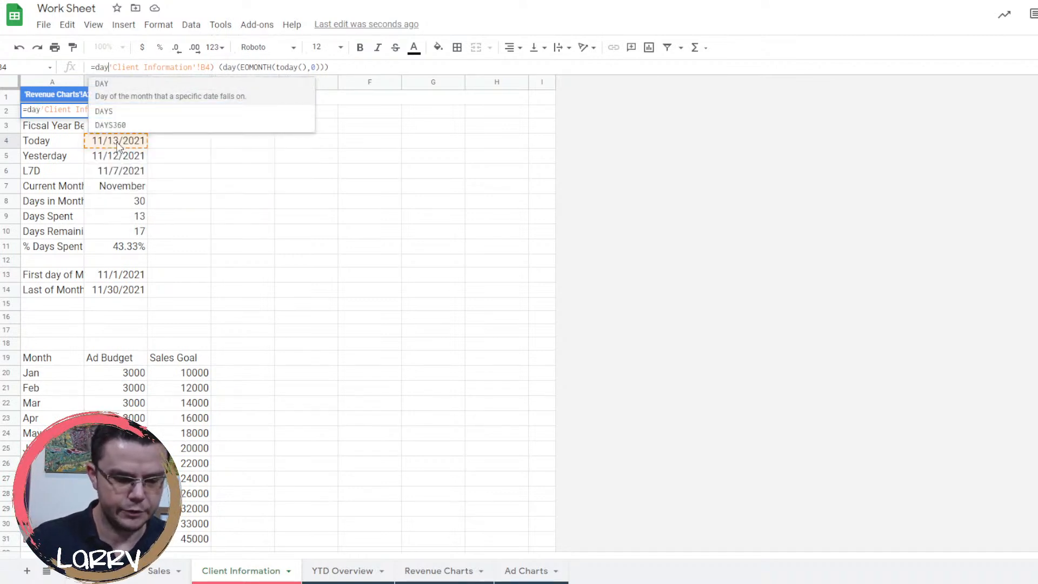
Divide day('Client Information'!B4) by the (day(EOMONTH(today(),0))) expression and enter the formula in A2.
key("Right")
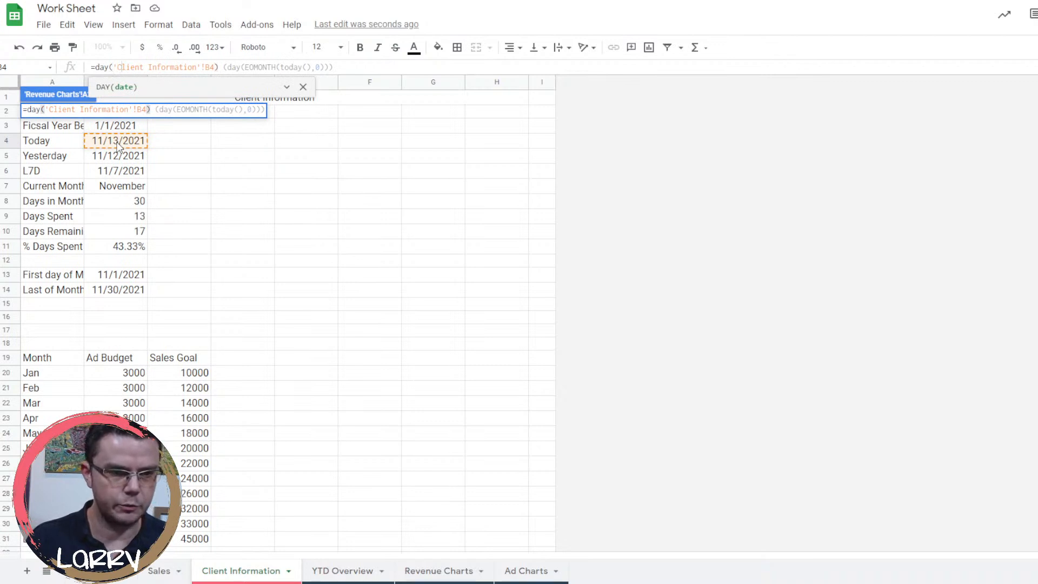
key("Right")
key("Right")
key("Right")
key("Right")
key("Right")
key("Right")
key("Right")
key("Right")
key("Right")
key("Right")
type("/")
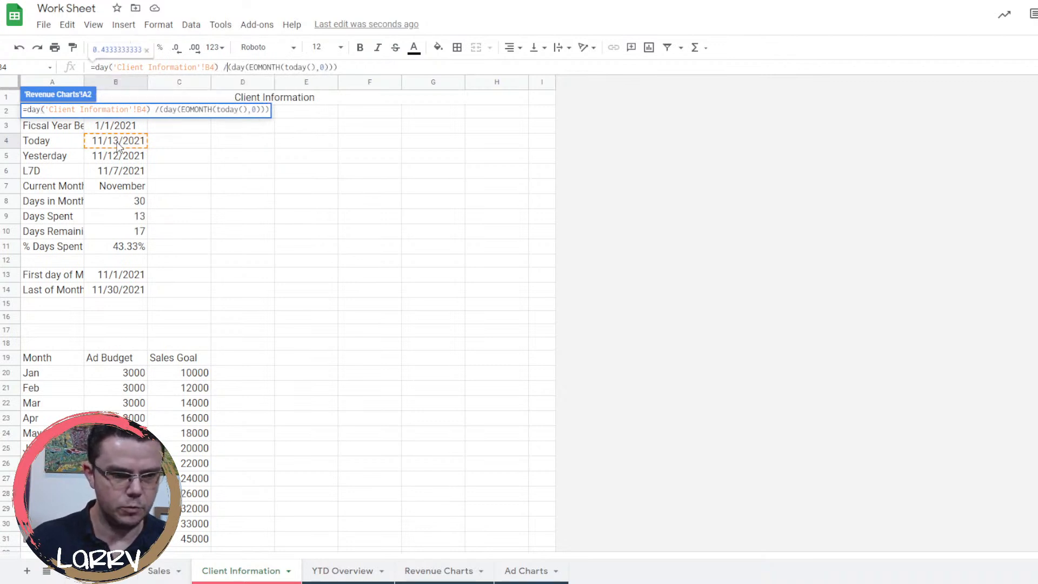
key("Right")
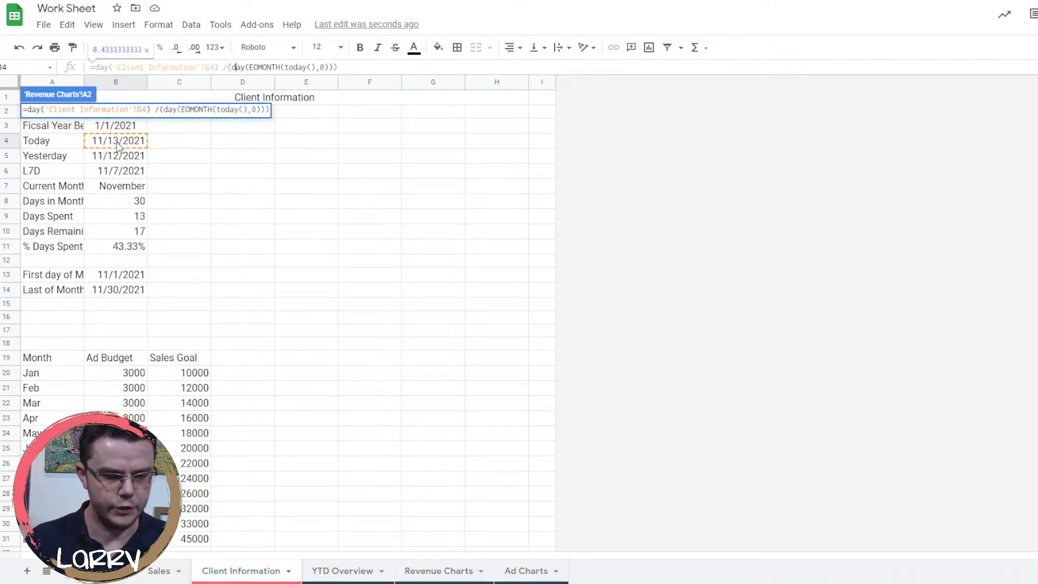
key("Right")
key("Right")
key("Right")
key("Right")
key("Right")
key("Right")
key("Right")
key("Right")
key("Right")
key("Right")
key("Right")
key("Right")
key("Right")
key("Right")
key("Right")
key("Right")
key("Right")
key("Right")
key("Right")
key("Right")
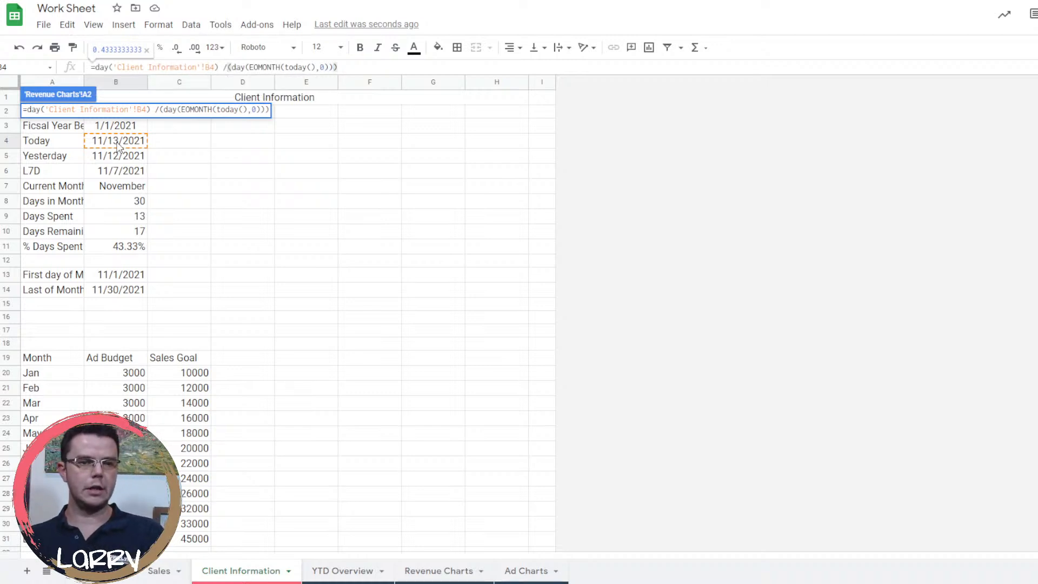
key("Return")
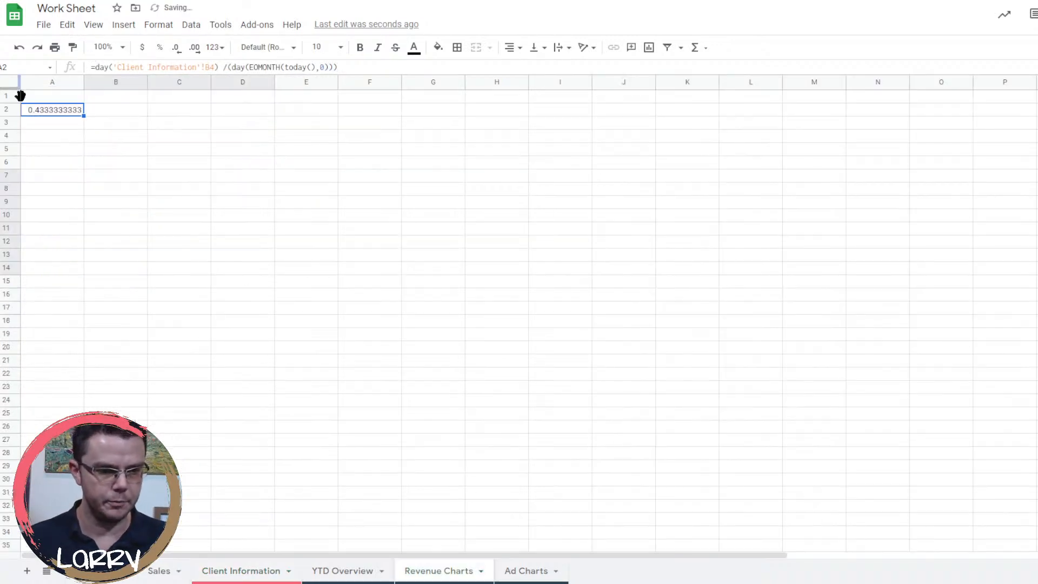
Move the formula from A2 to B2 and label A2 "Total Month Spent".
mouse_move(83, 116)
left_mouse_down()
mouse_move(108, 109)
mouse_move(71, 113)
left_mouse_up()
left_click(64, 112)
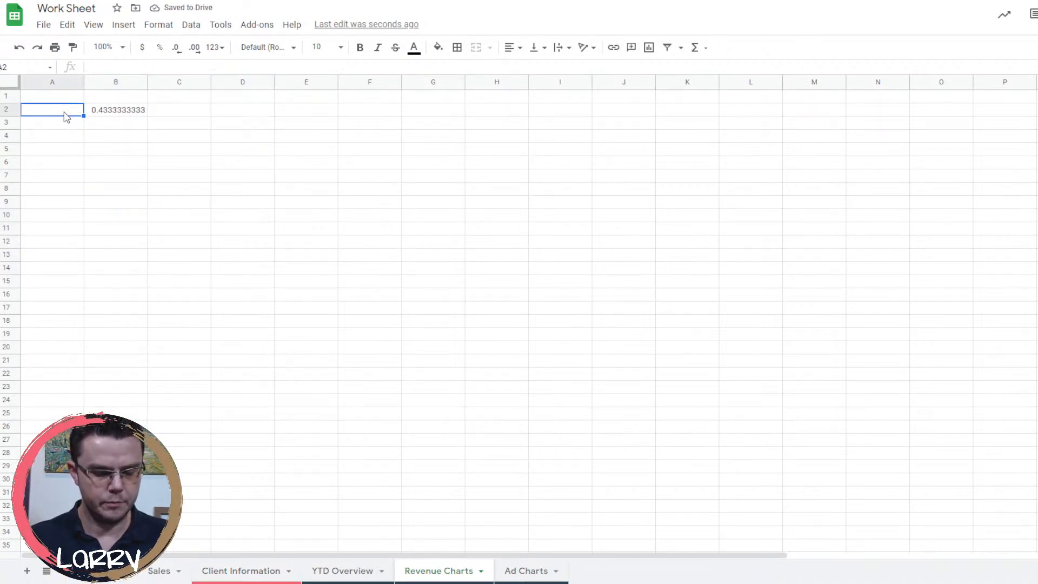
type("MTot")
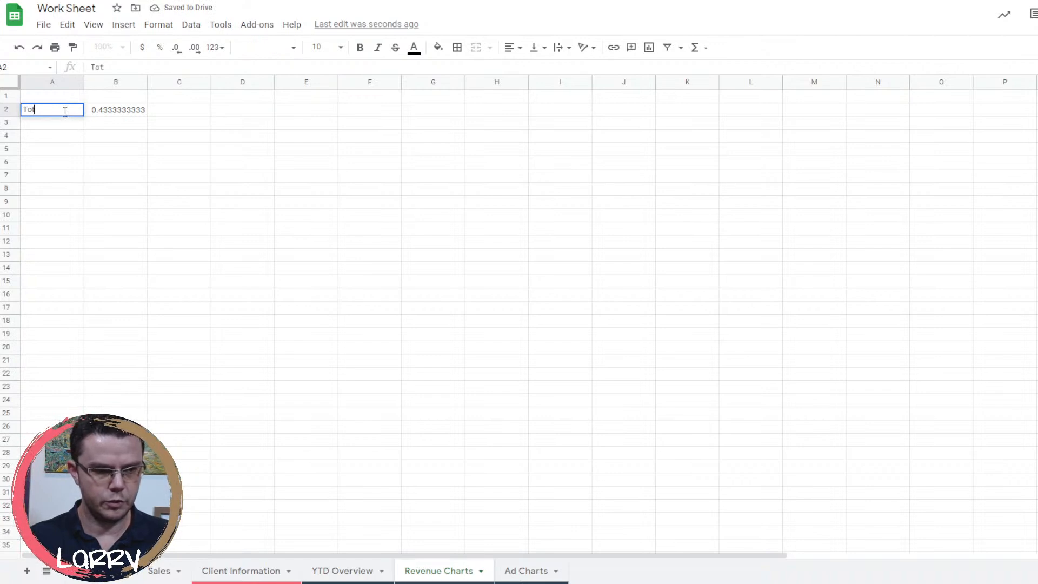
type("al Mont")
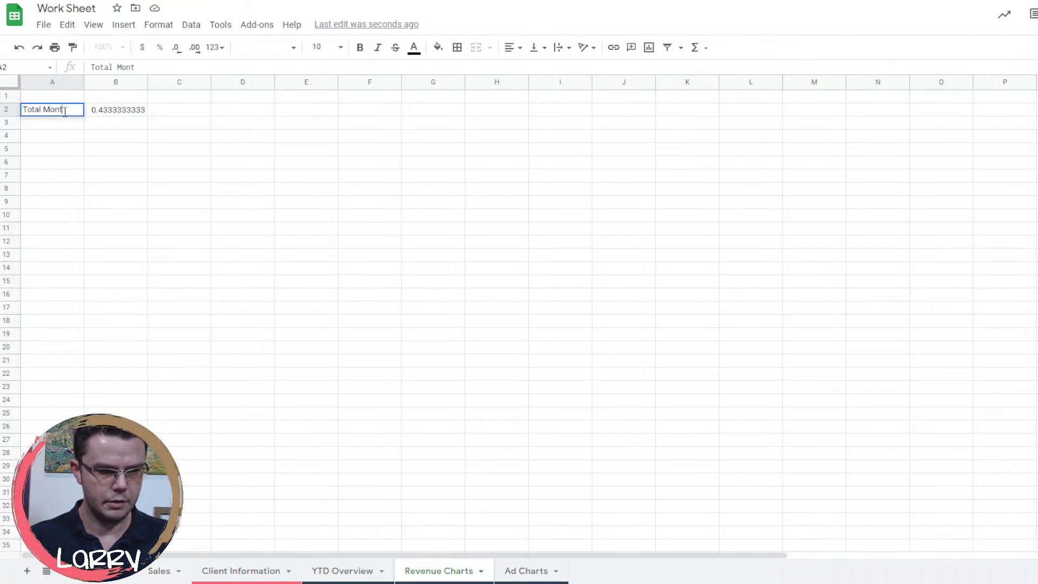
type("h Spen")
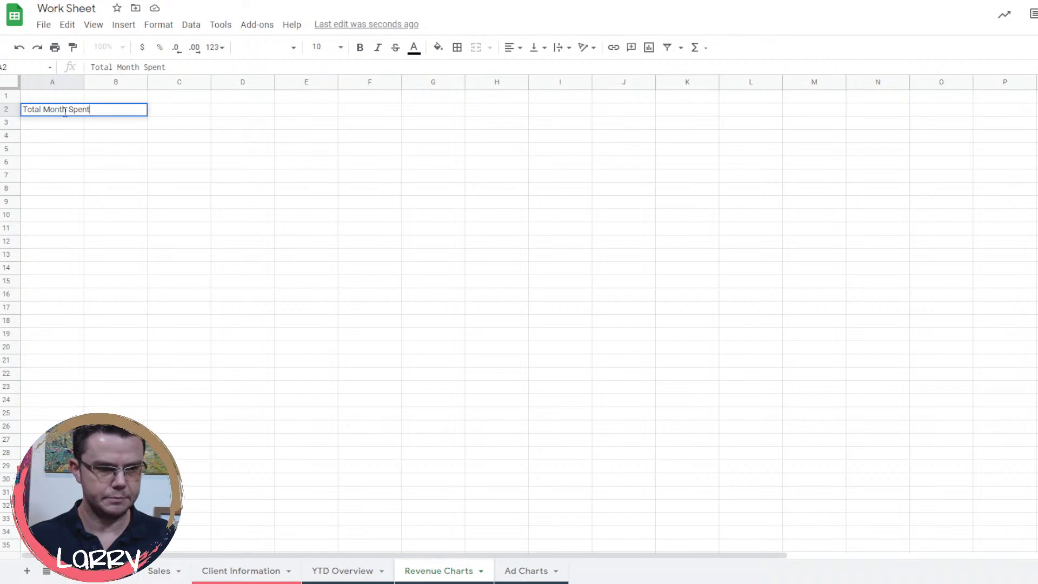
type("t")
key("Return")
Format B2 as a percentage and widen column A to fit the full label.
left_click(105, 111)
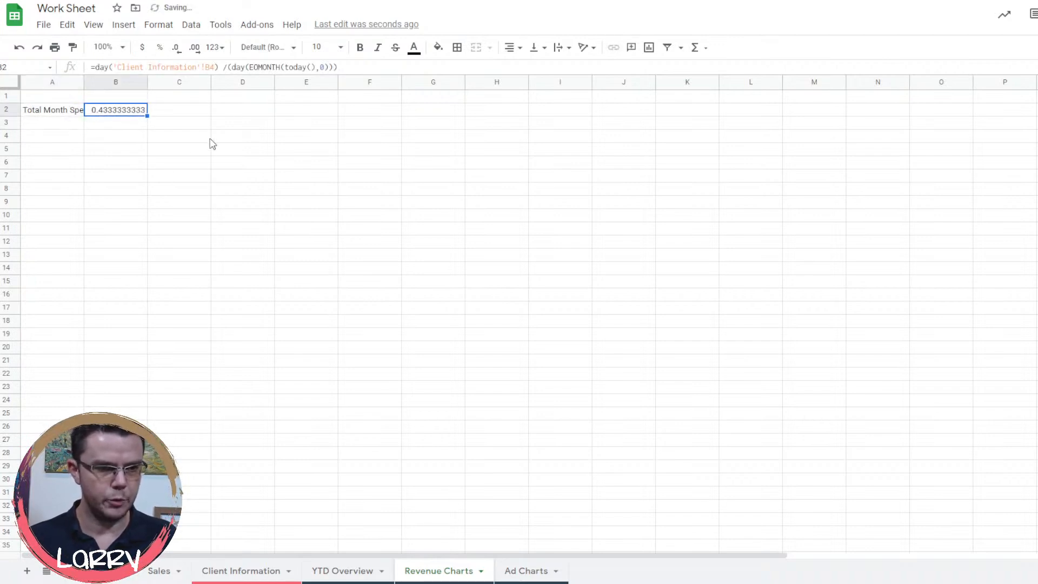
left_click(160, 48)
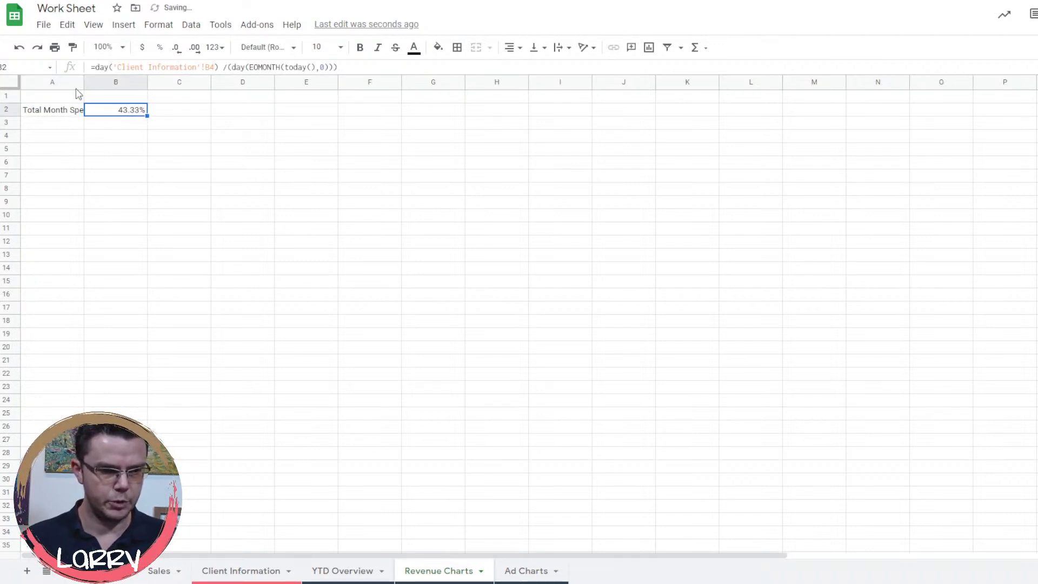
left_click_drag(84, 82, 111, 82)
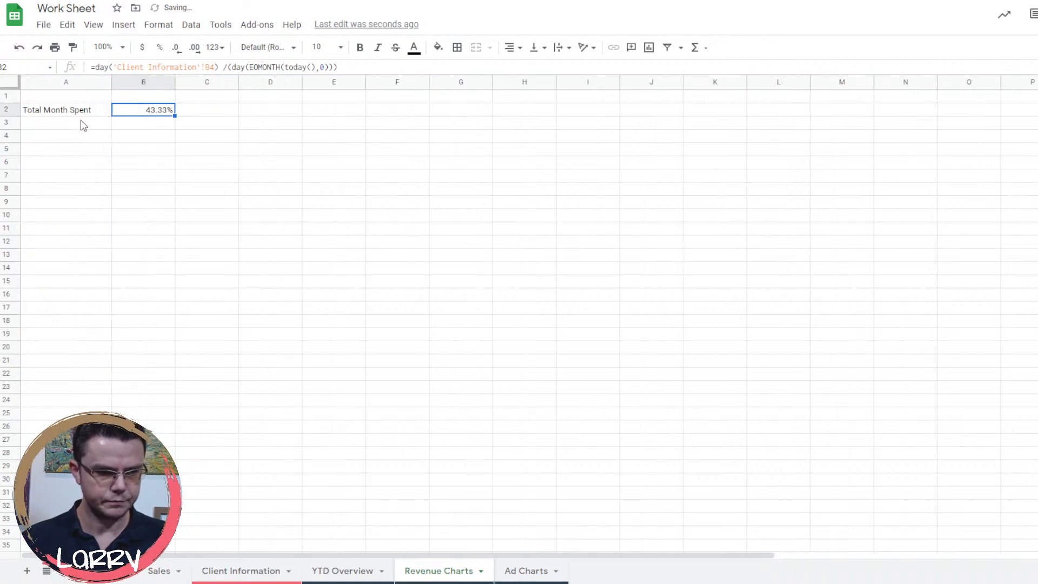
Extend the label in A2 to read "Total Month Spent - Days".
left_click(86, 123)
left_click(91, 110)
double_click(71, 108)
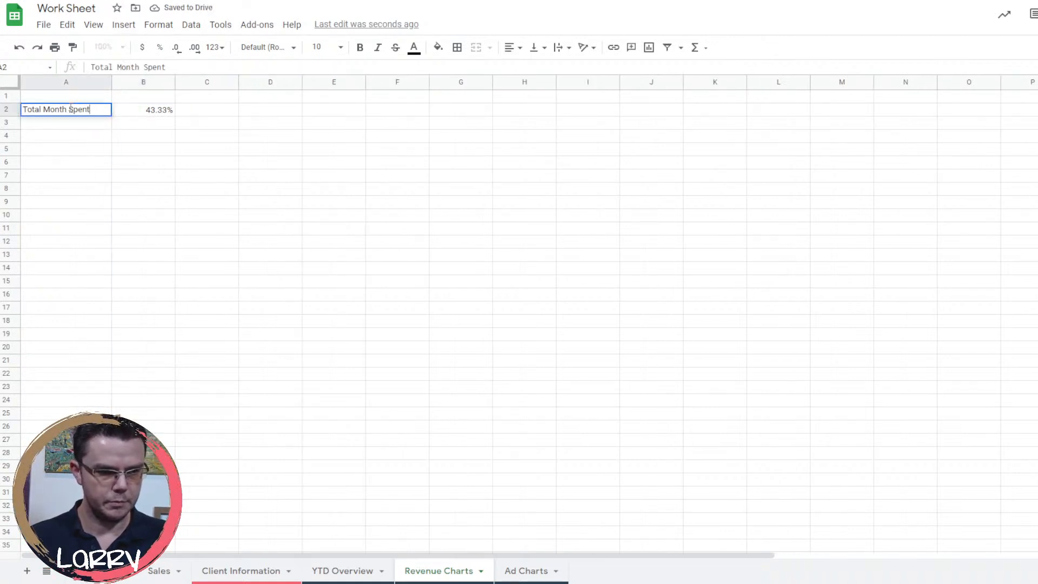
left_click_drag(87, 109, 113, 97)
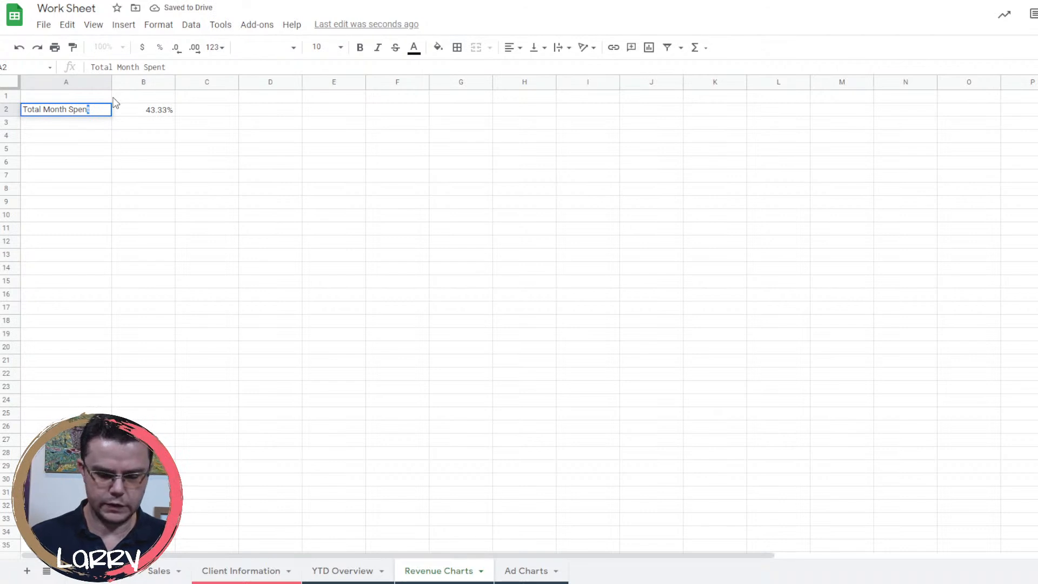
type("-Days")
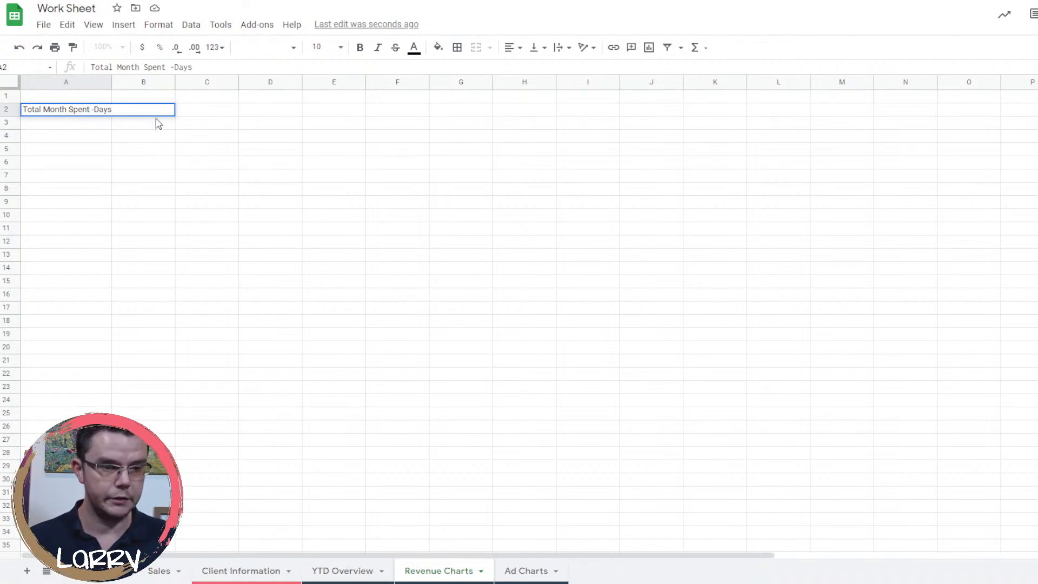
key("Left")
key("Left")
key("Left")
key("Left")
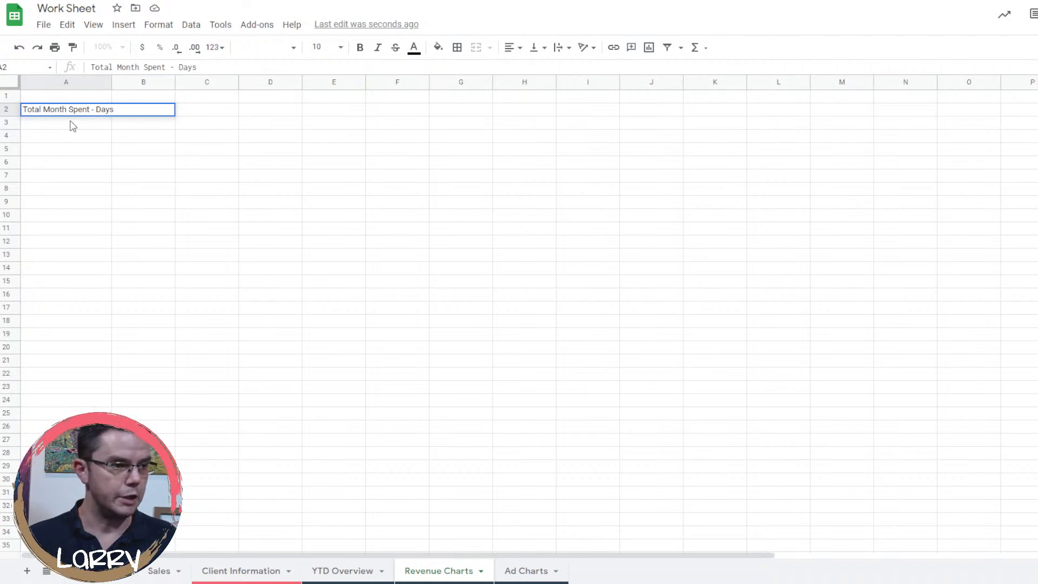
left_click(72, 123)
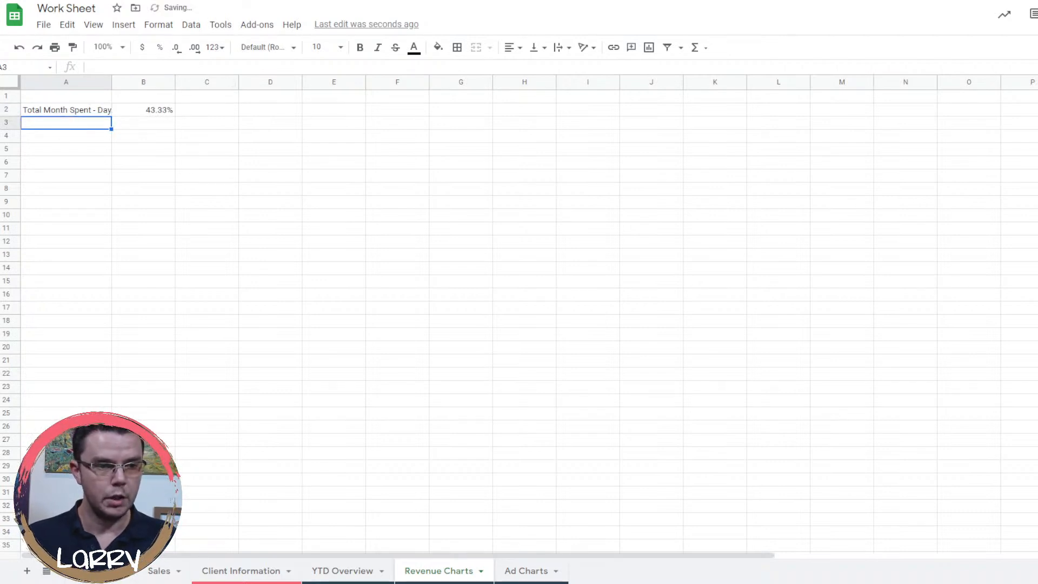
Check the Monthly Revenue Goal Pace slide and the Sales sheet data, and return to the Revenue Charts sheet.
key("ctrl+Tab")
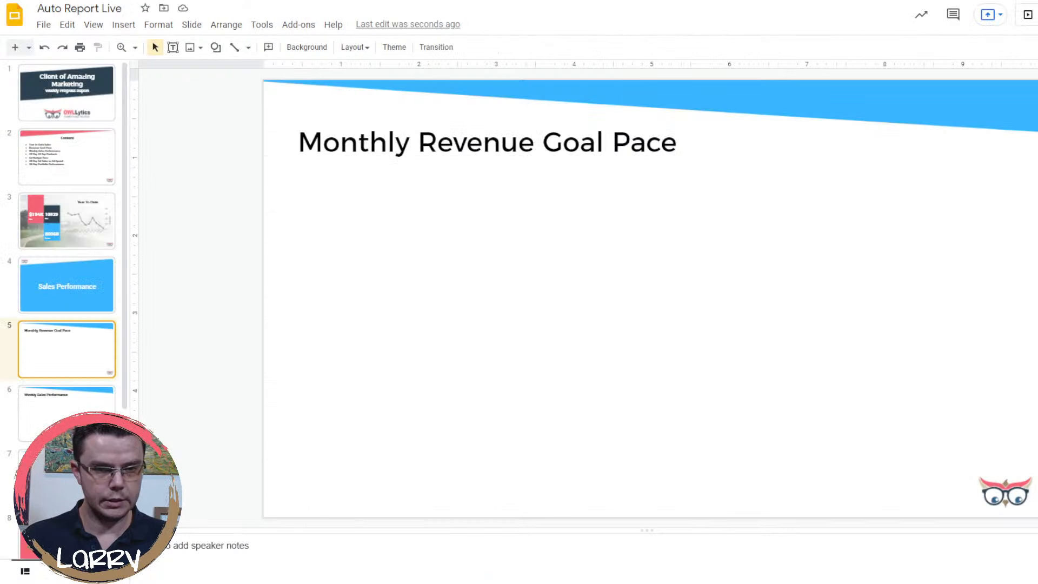
key("ctrl+Tab")
key("ctrl+Tab")
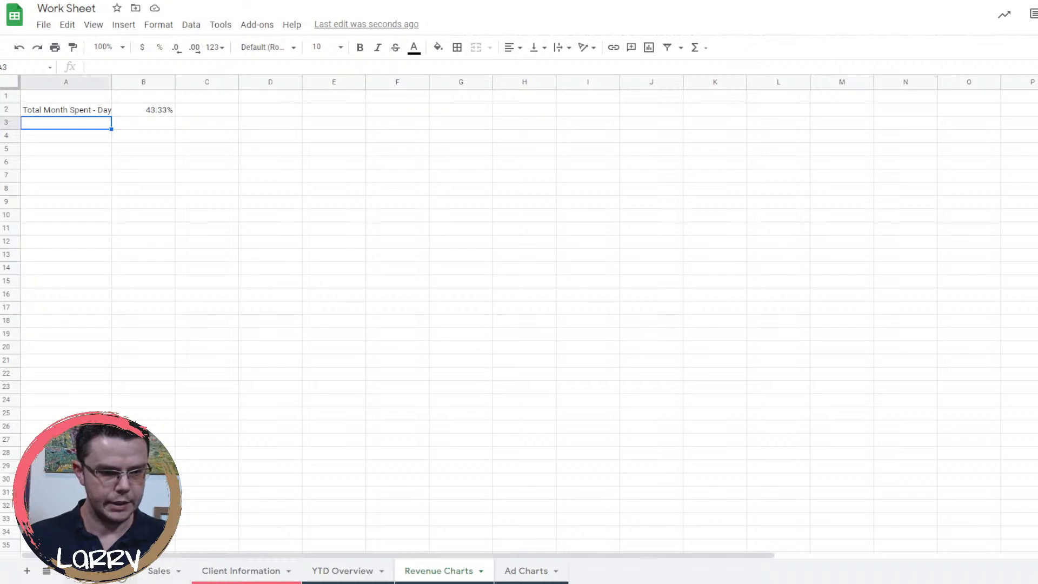
left_click(160, 570)
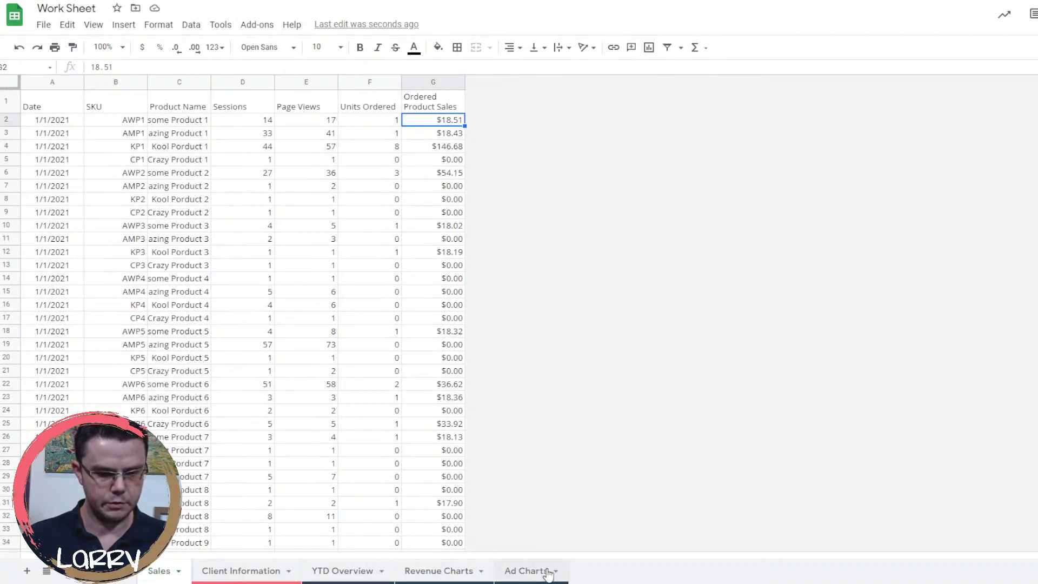
left_click(424, 570)
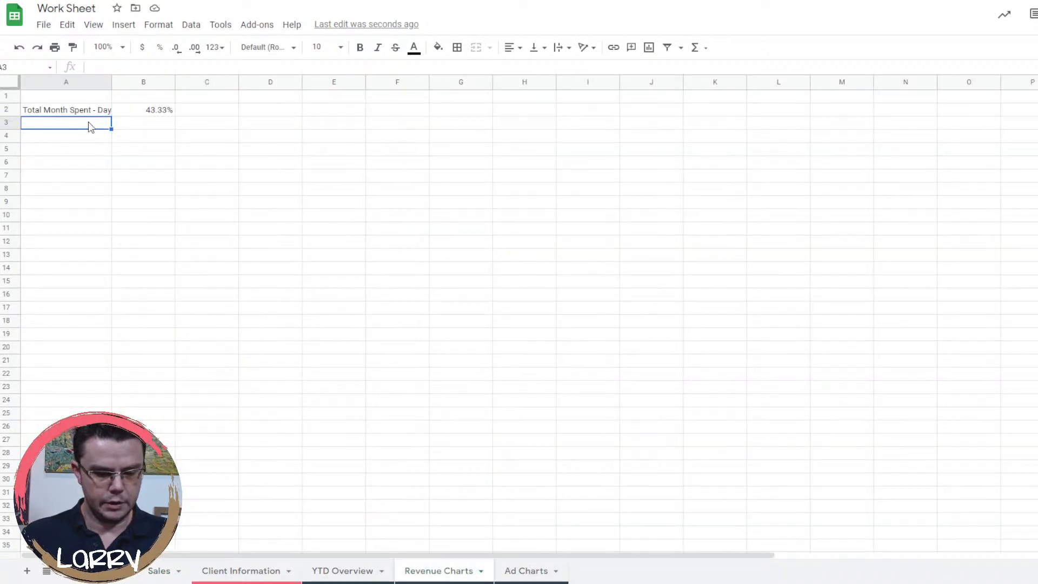
Enter the label "Total Sales Percent Complete" in A3.
type("Total")
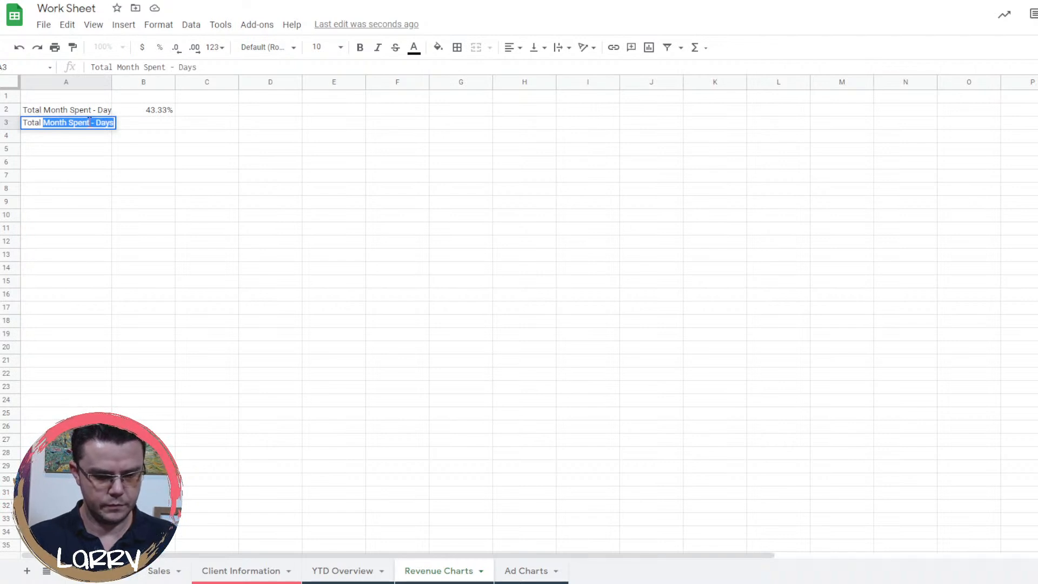
type(" Sales P")
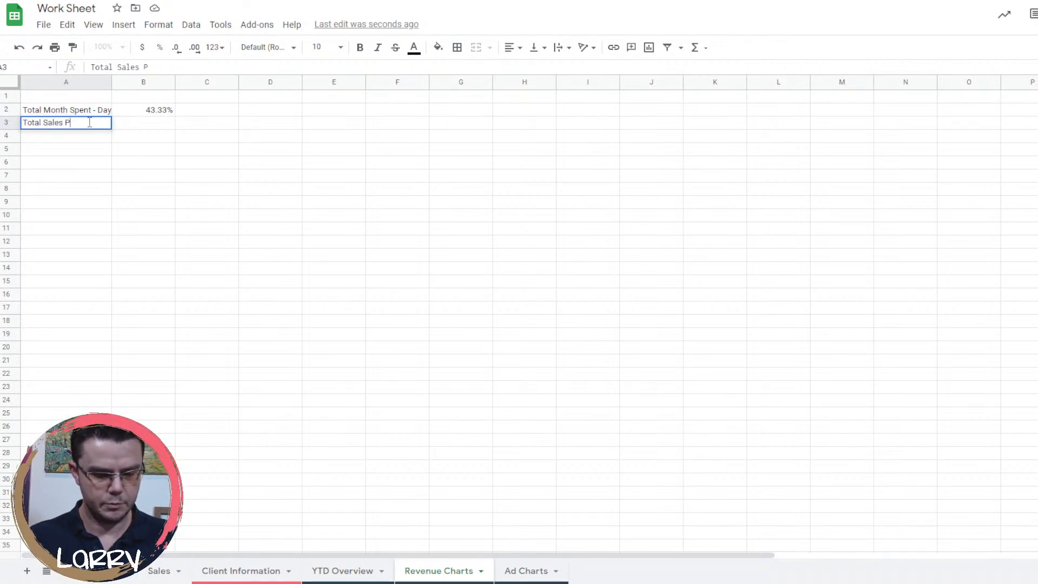
type("erco")
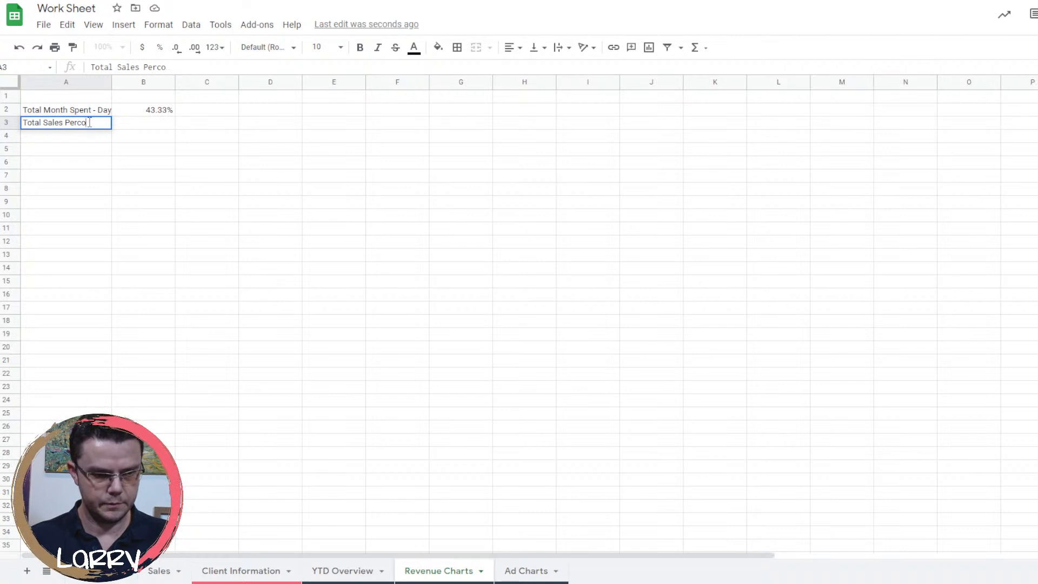
type("ncent C")
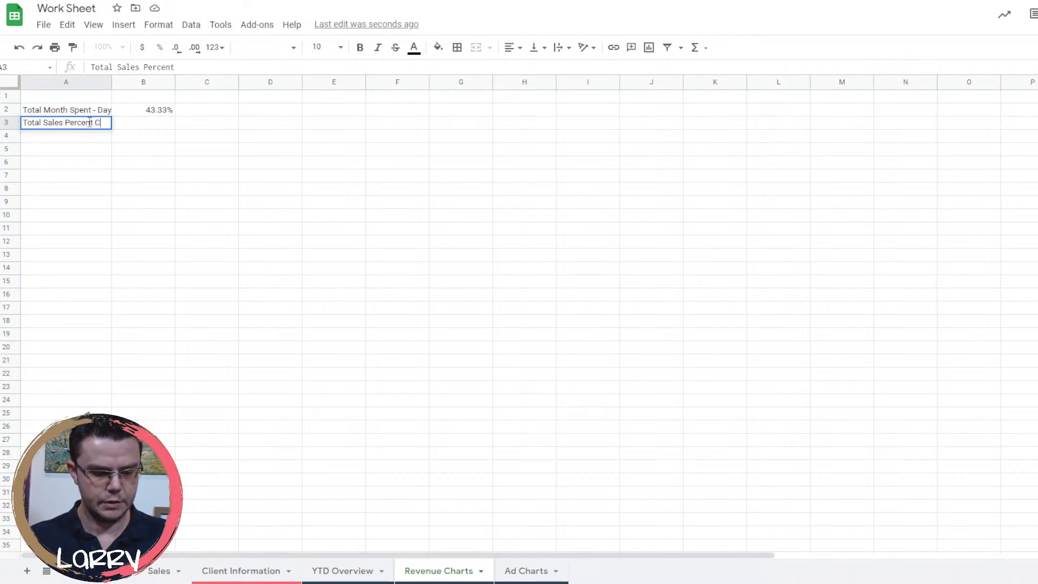
type("omplete")
key("Return")
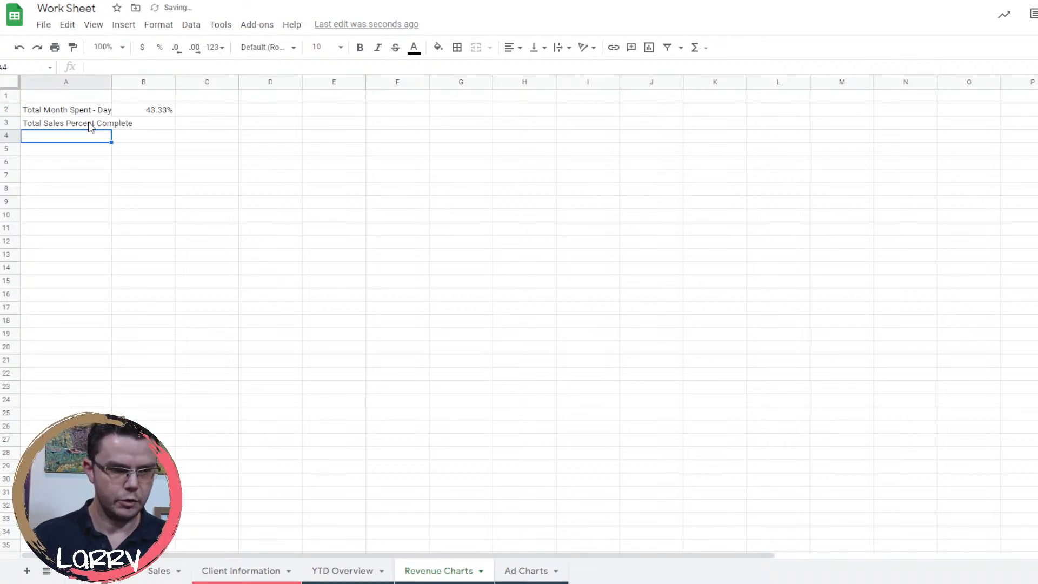
key("Up")
key("Right")
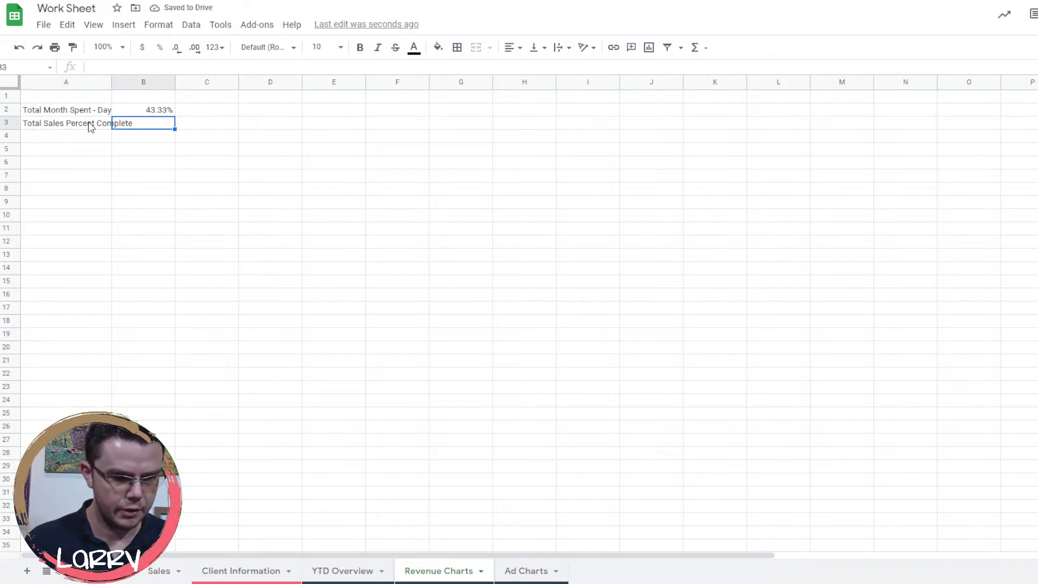
type("=")
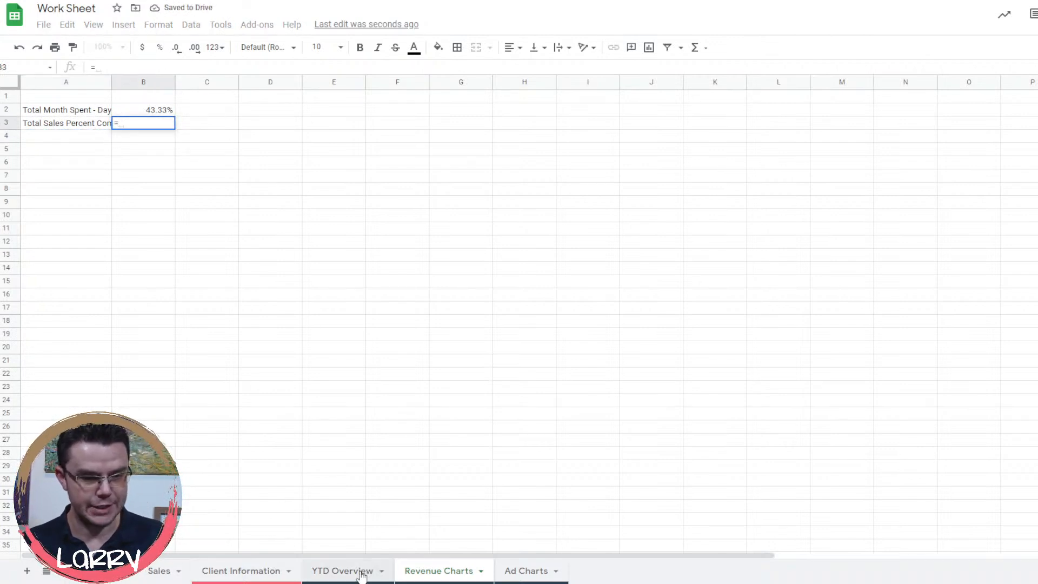
left_click(343, 571)
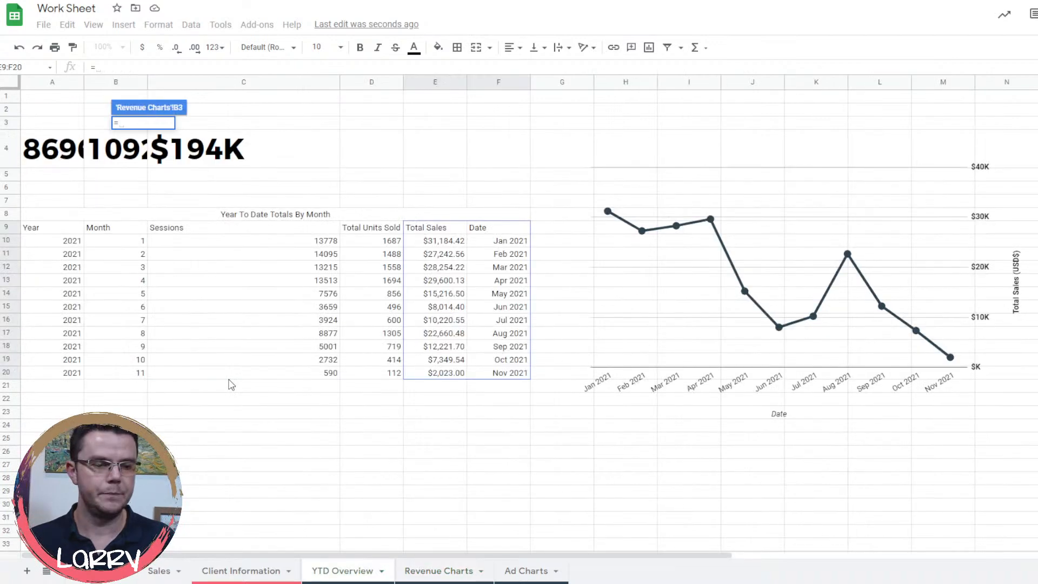
key("BackSpace")
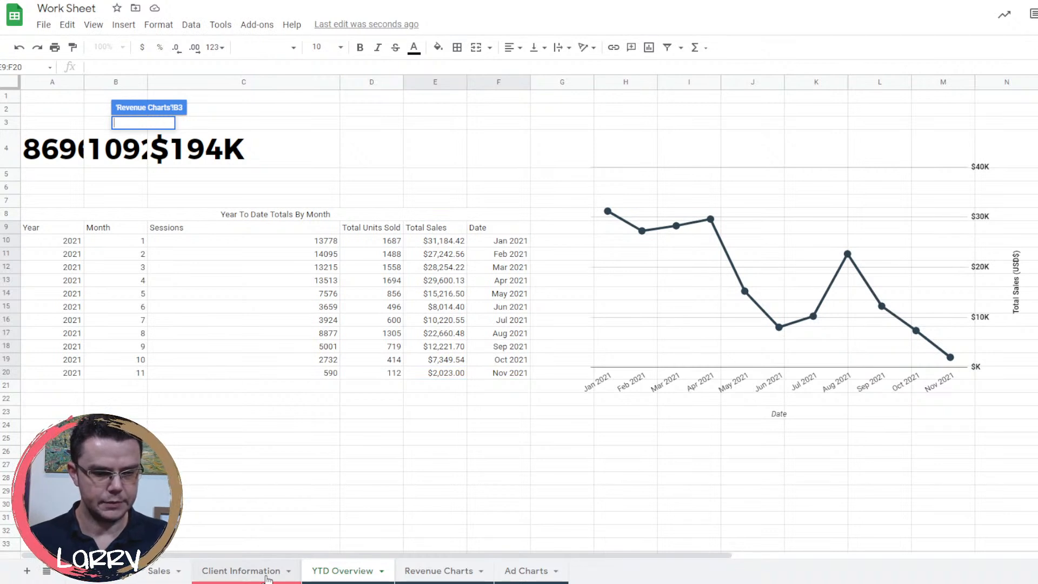
Start a QUERY formula in B3 of Revenue Charts with columns A:G of the Sales sheet as its data.
left_click(266, 577)
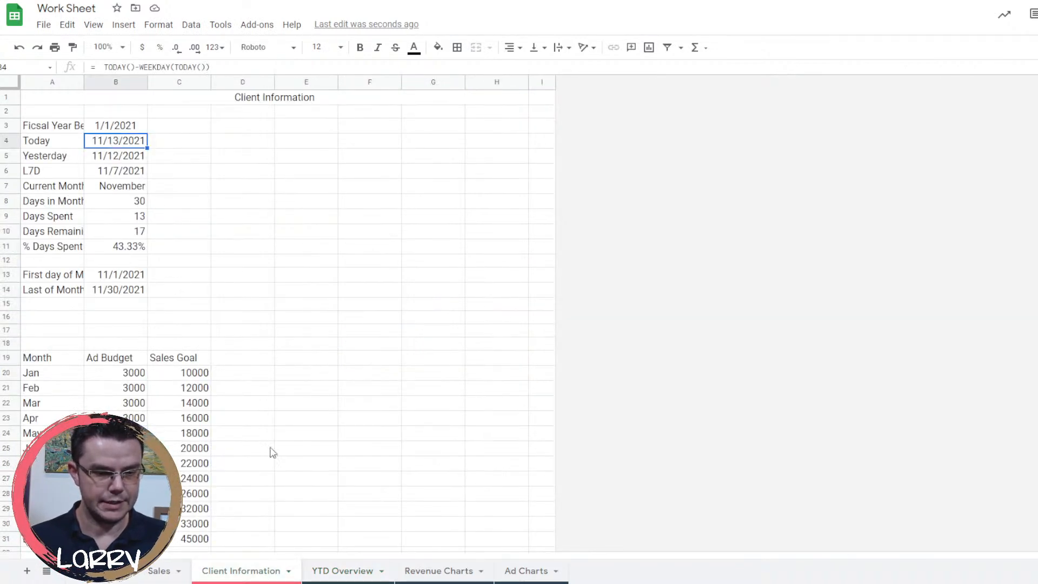
left_click(458, 578)
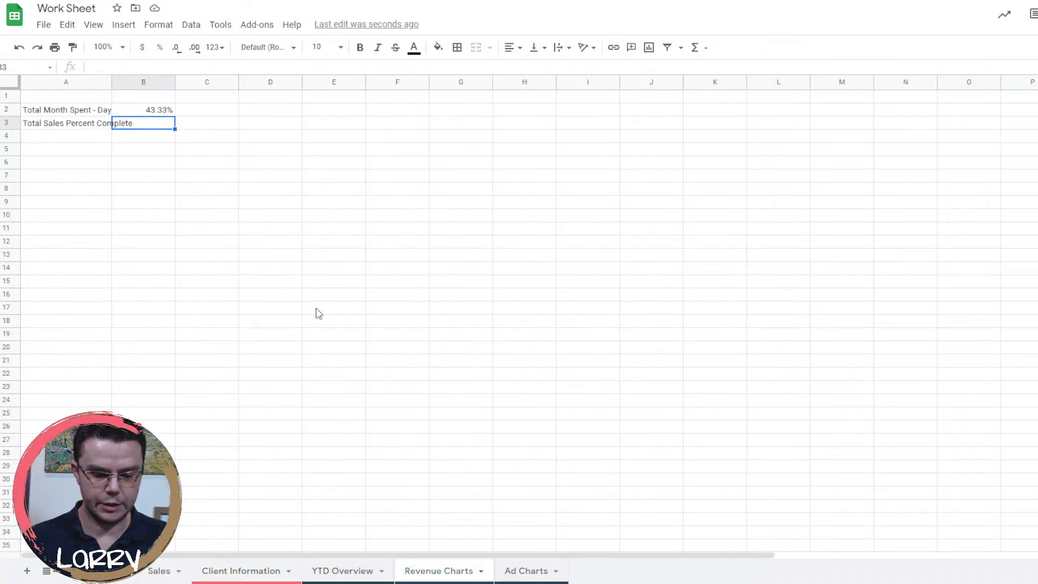
type("=query(")
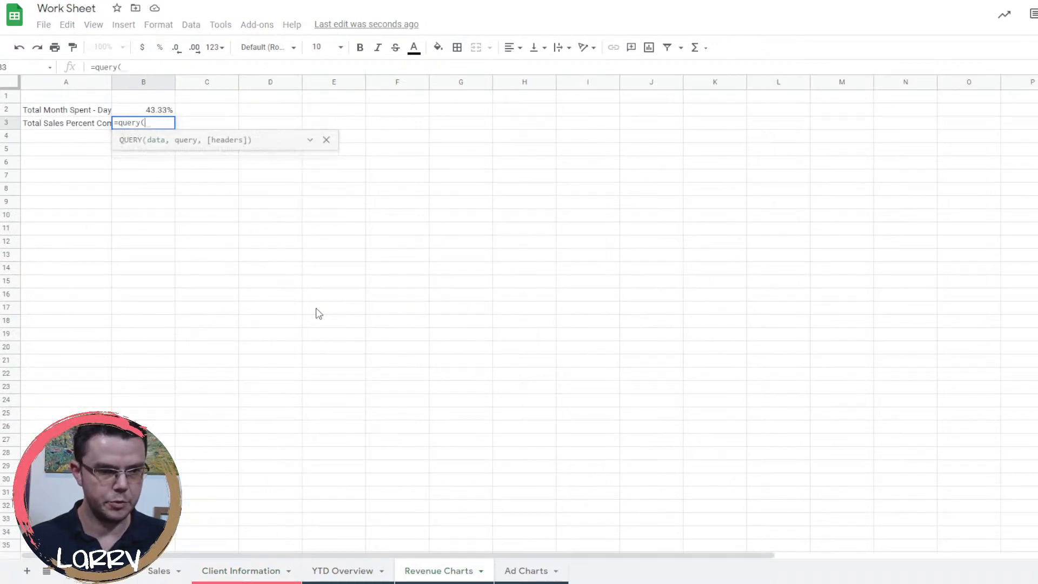
left_click(150, 575)
left_click_drag(52, 82, 433, 81)
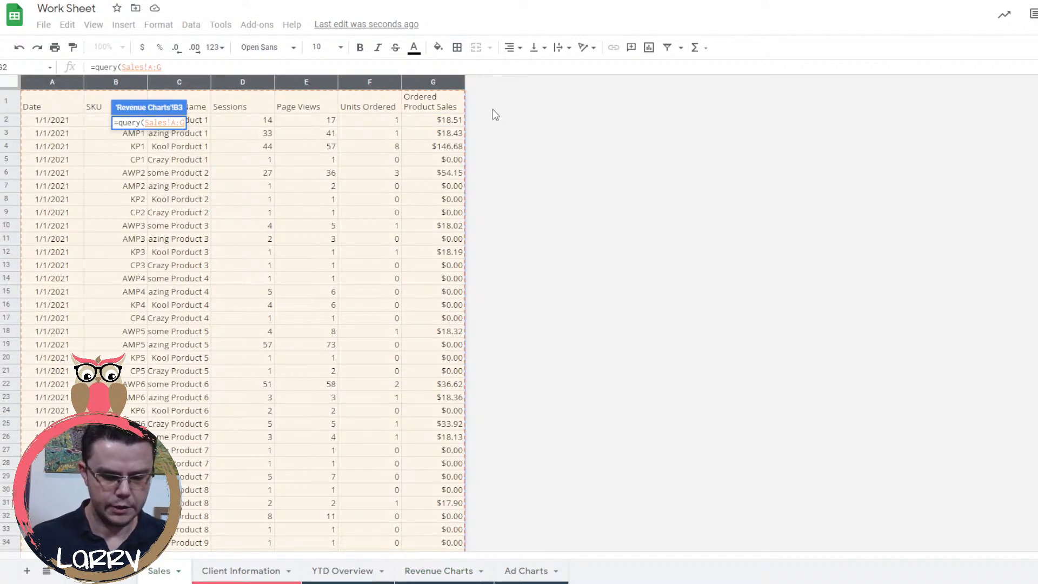
Add the query text "select sum(G) where A >=" to the B3 formula.
type(",\"select")
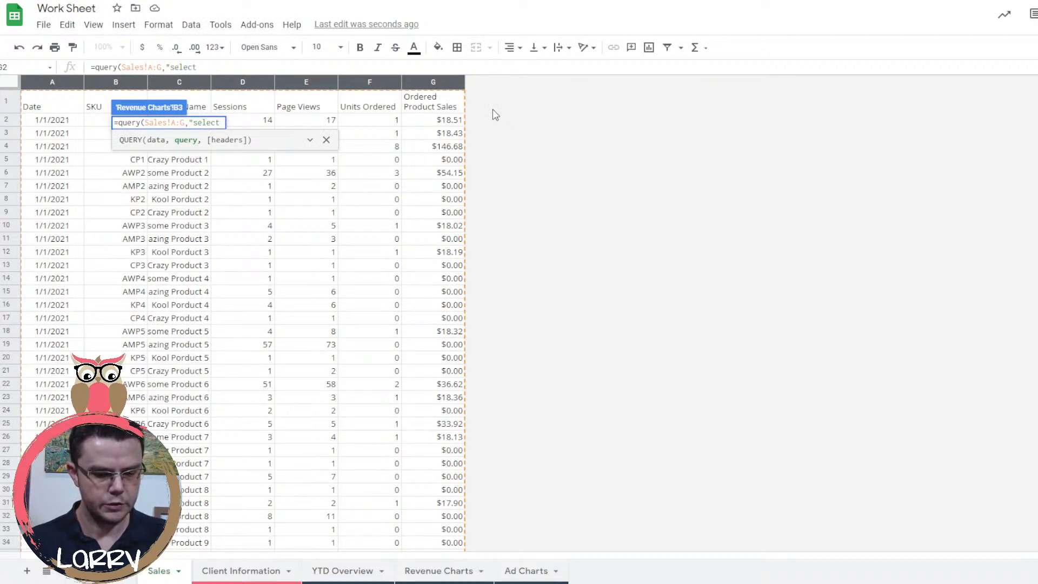
type("sum")
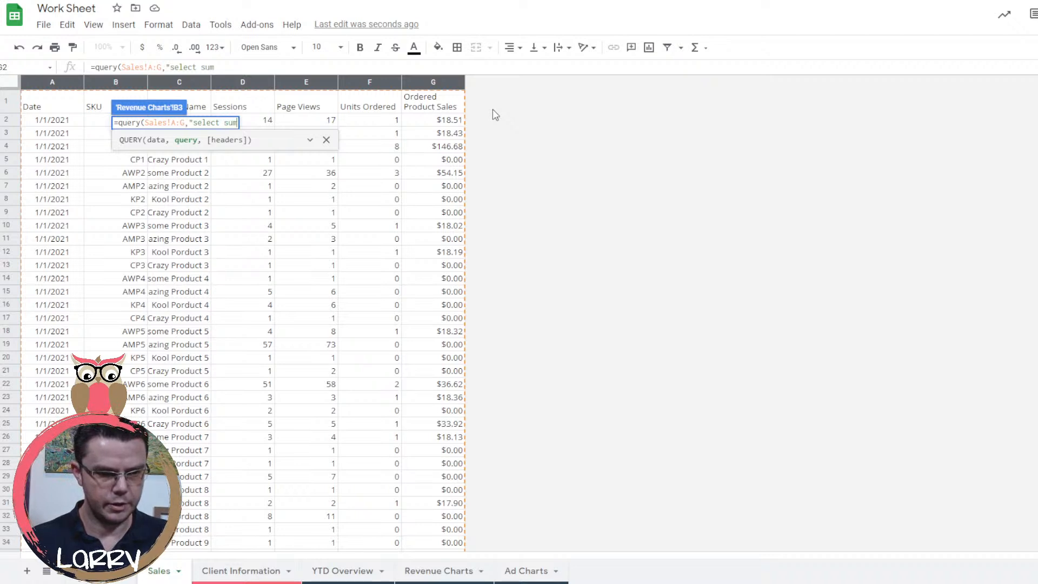
type("(G)")
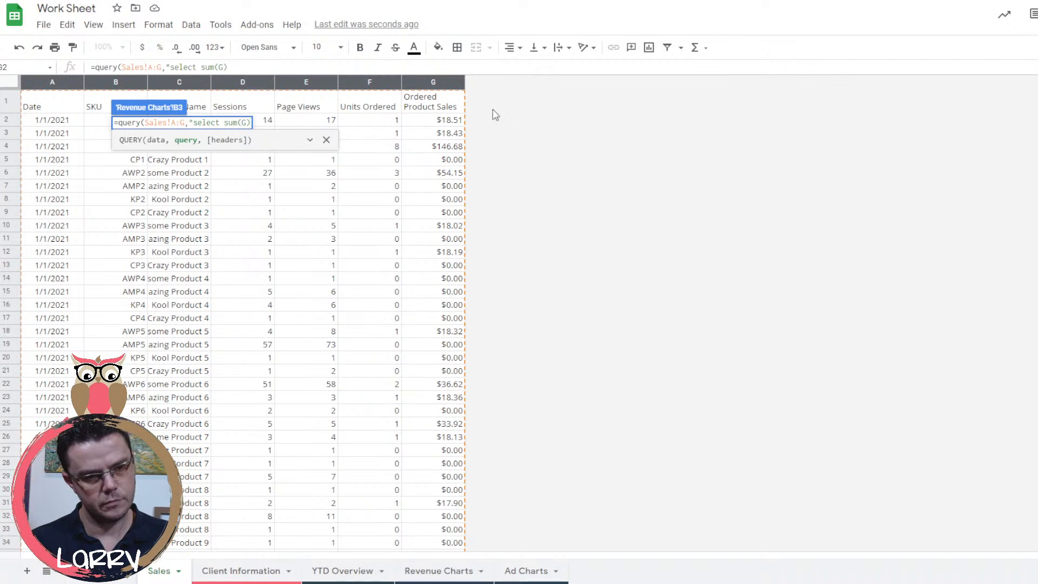
type(" where")
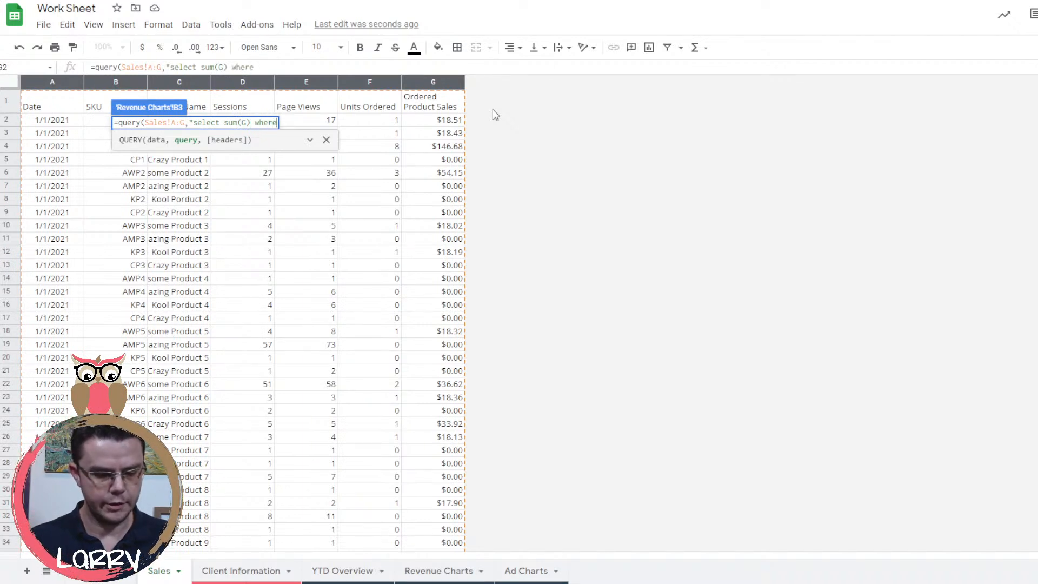
type(" A >=")
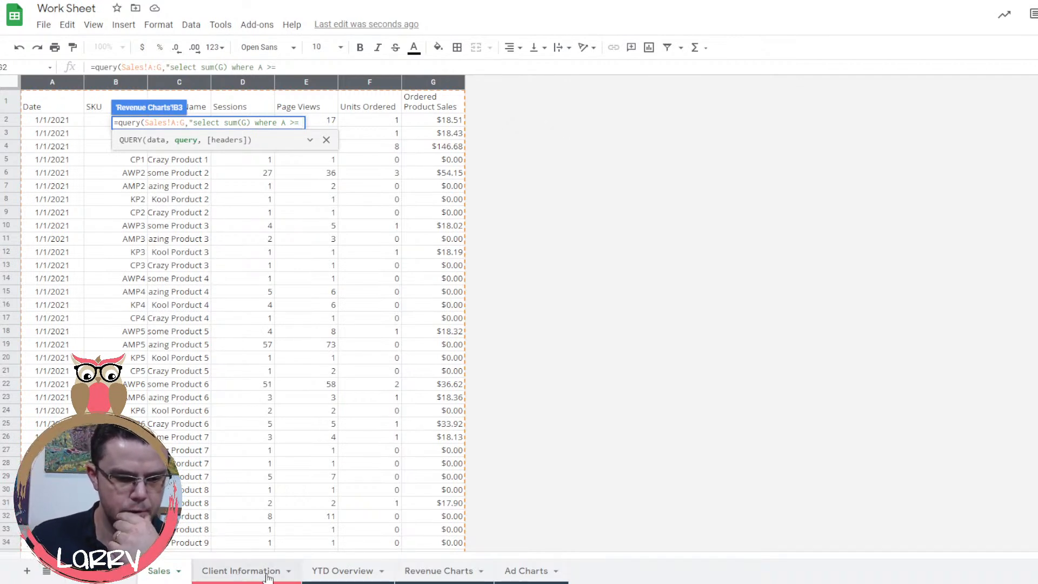
Check the first day of month cell in Client Information and extend B3's condition in Revenue Charts with date '"&text(date(.
left_click(241, 570)
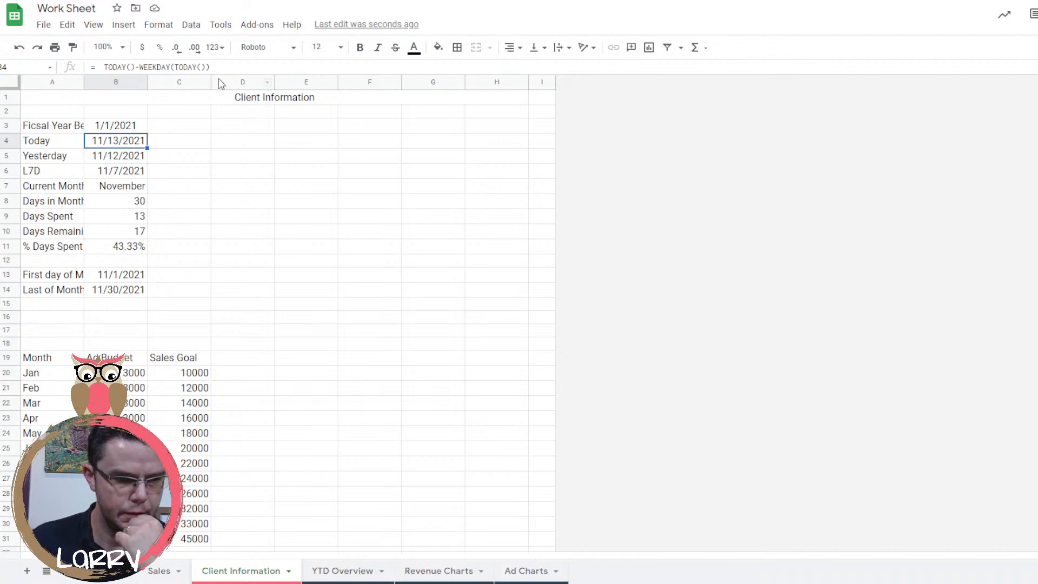
left_click(135, 278)
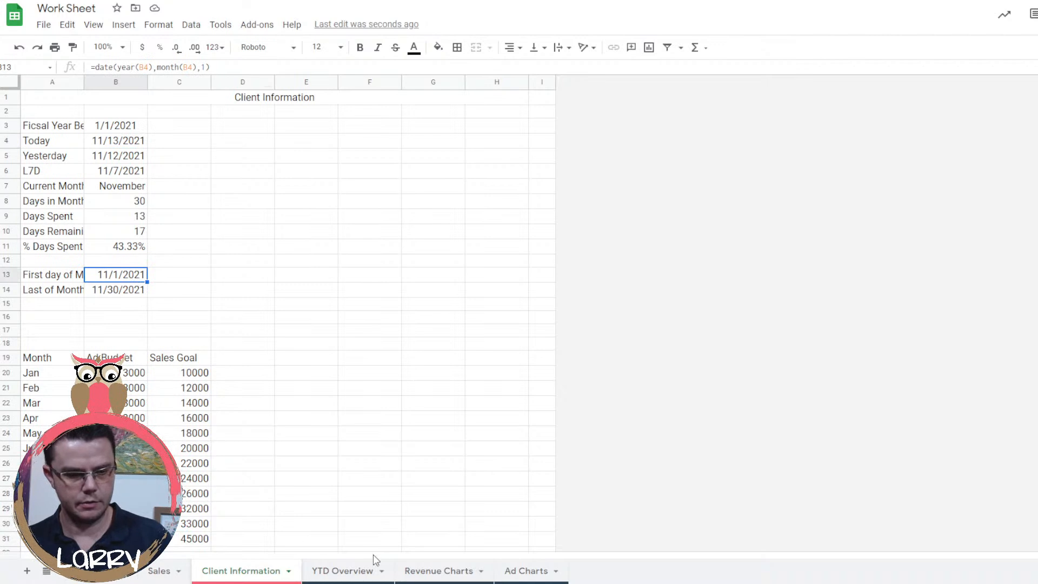
left_click(431, 575)
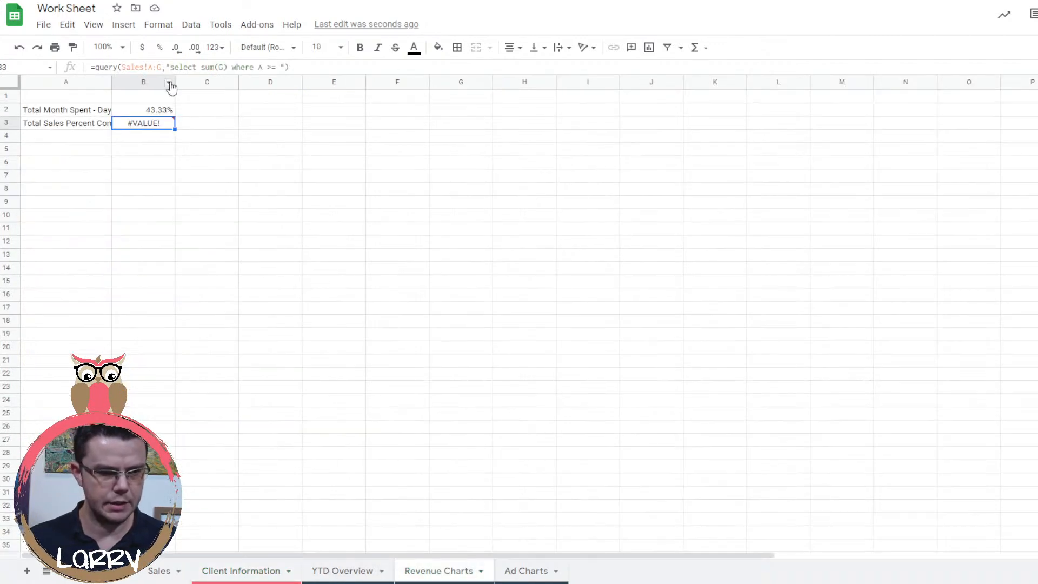
left_click(280, 67)
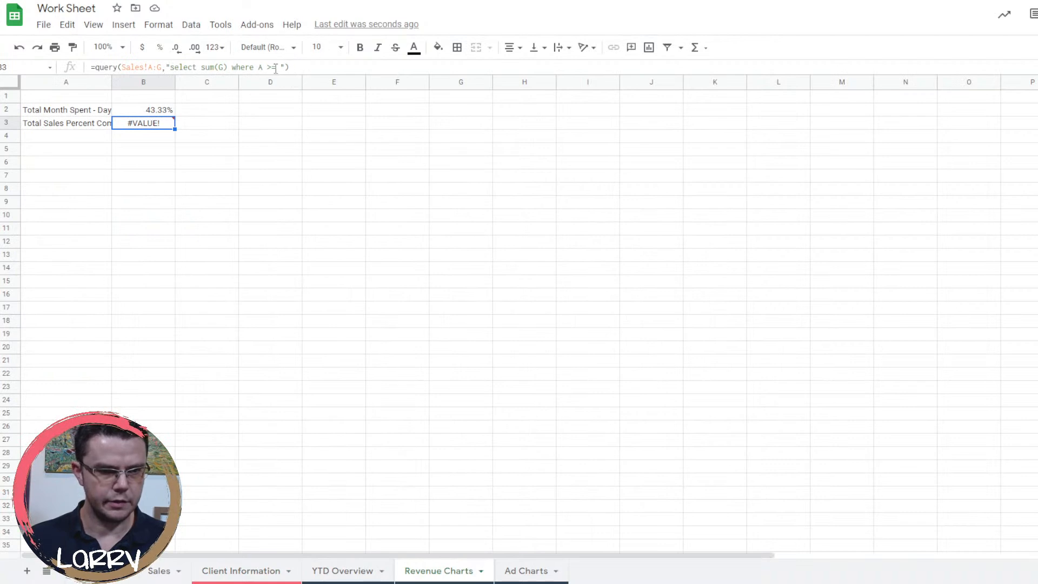
type("date '\"")
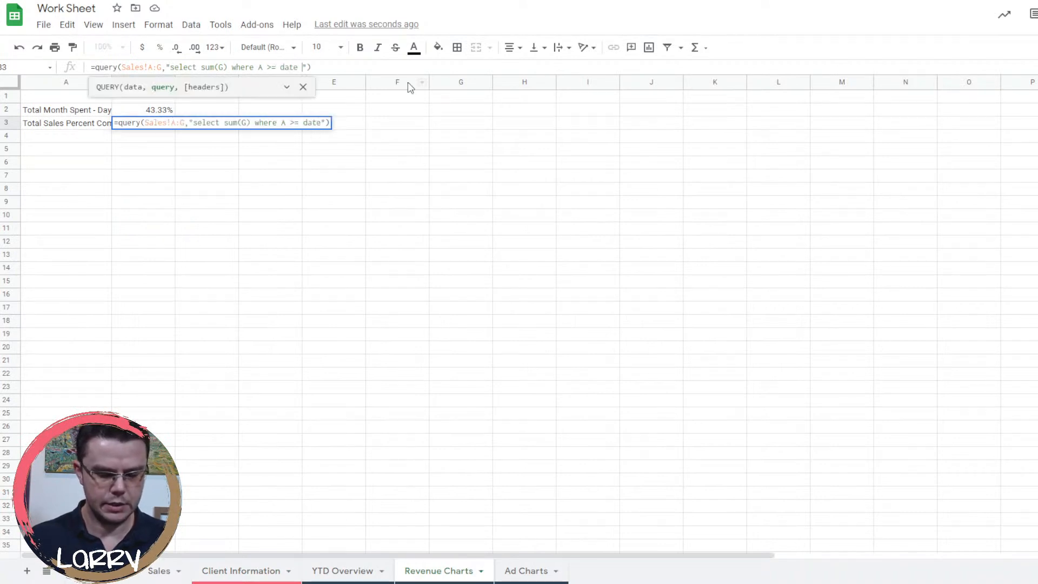
type("&")
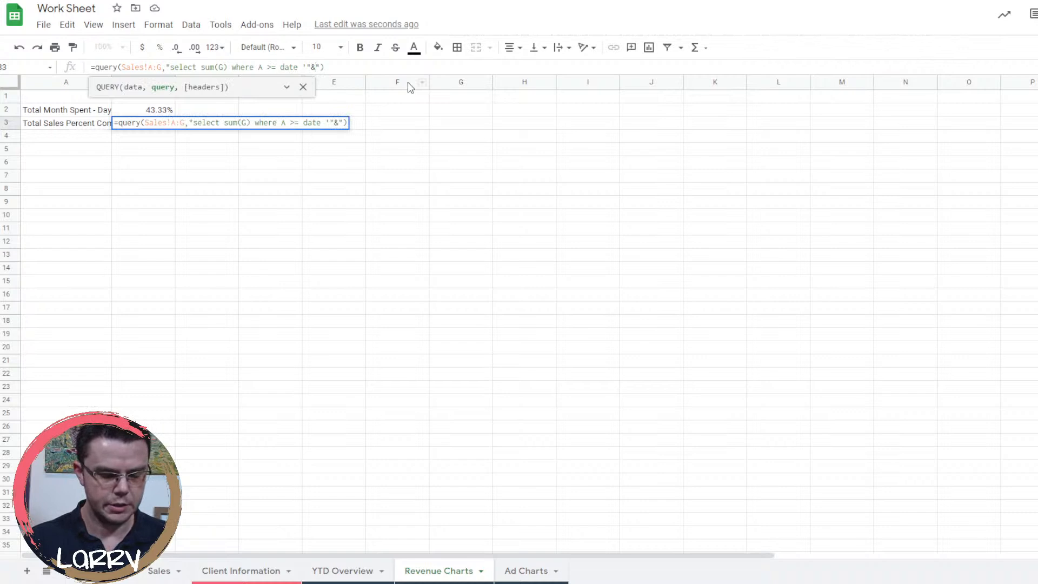
type("text(d")
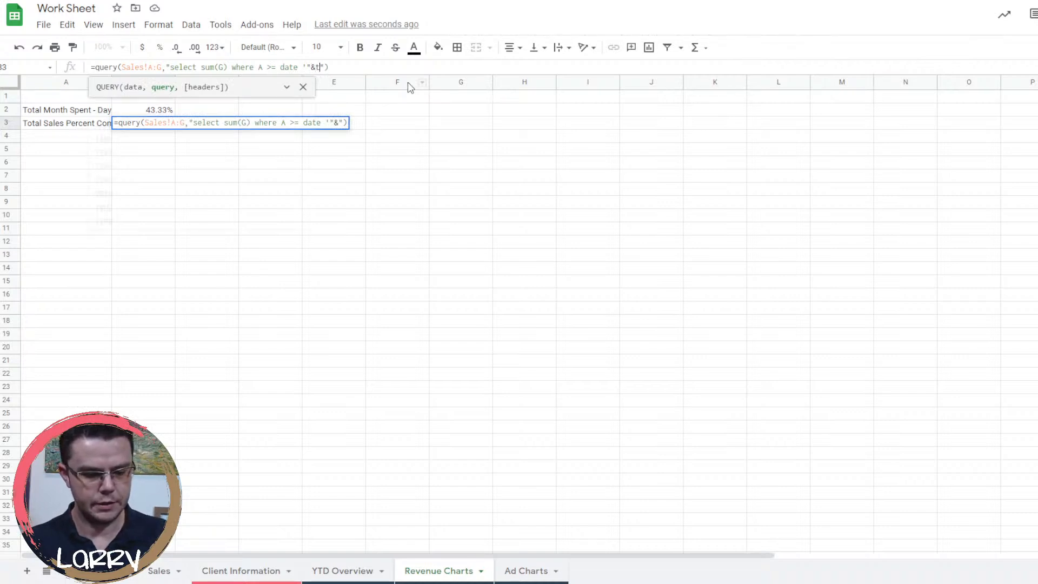
type("ate(")
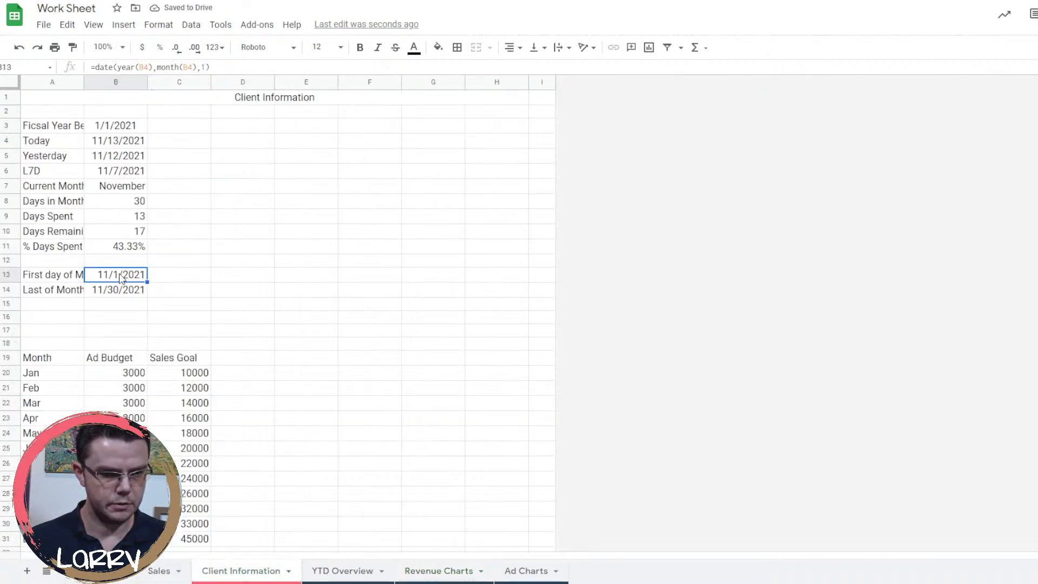
Return to the B3 formula in Revenue Charts and remove the stray quotes and closing brackets after date(.
left_click(342, 571)
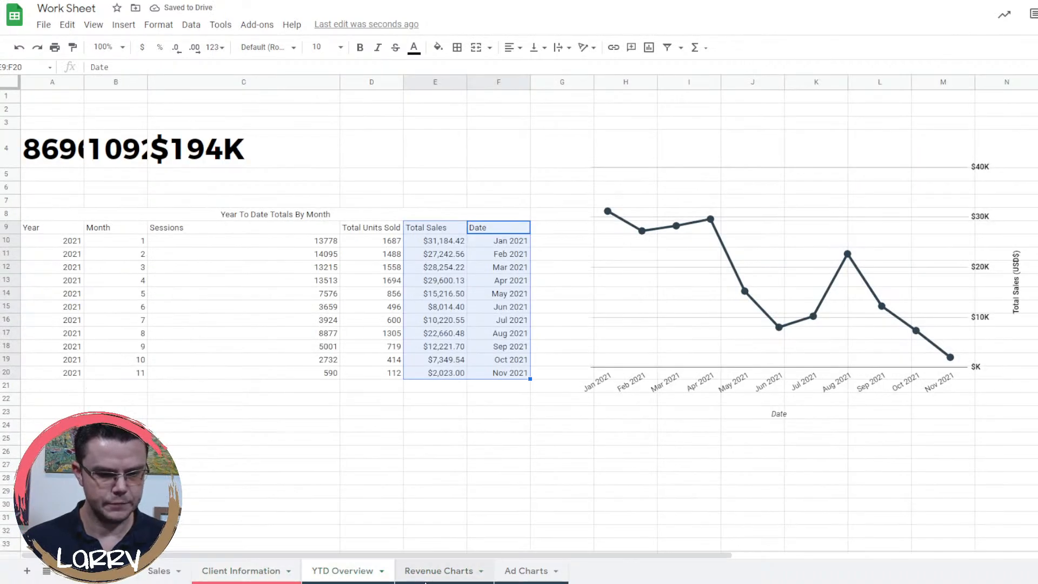
left_click(438, 571)
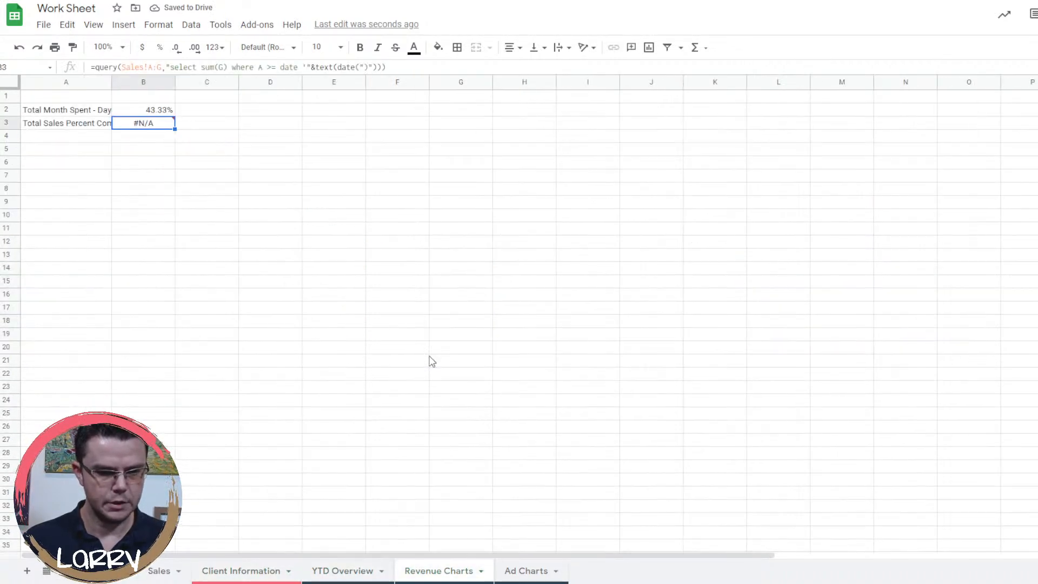
left_click(363, 68)
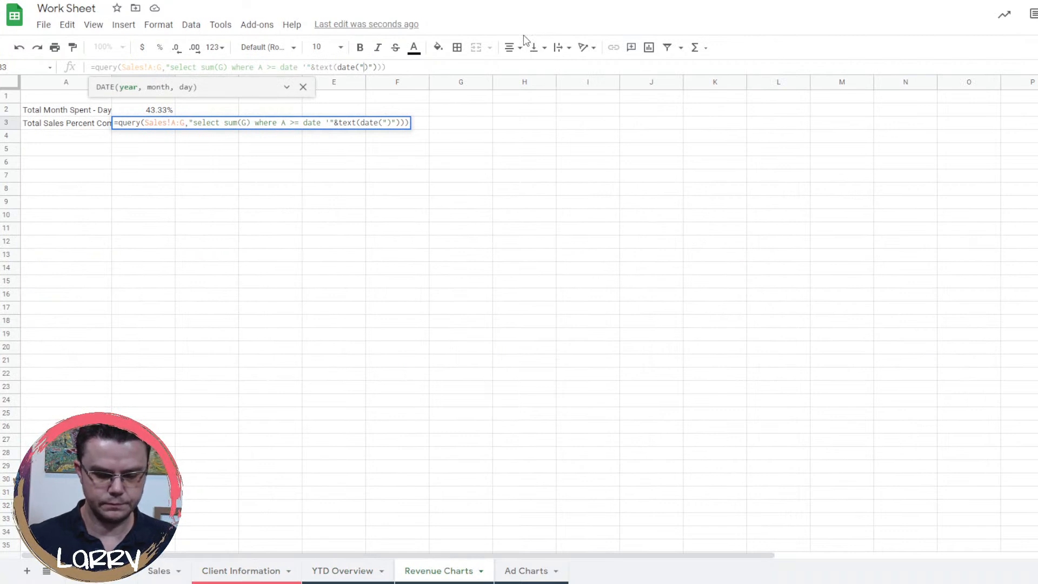
key("Delete")
key("Delete")
key("Delete")
key("BackSpace")
key("BackSpace")
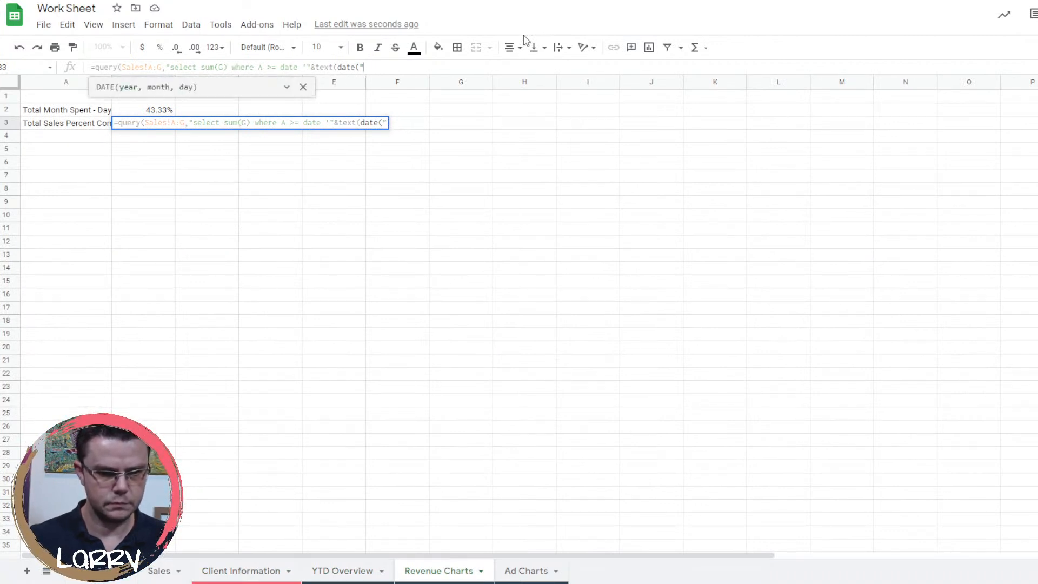
key("BackSpace")
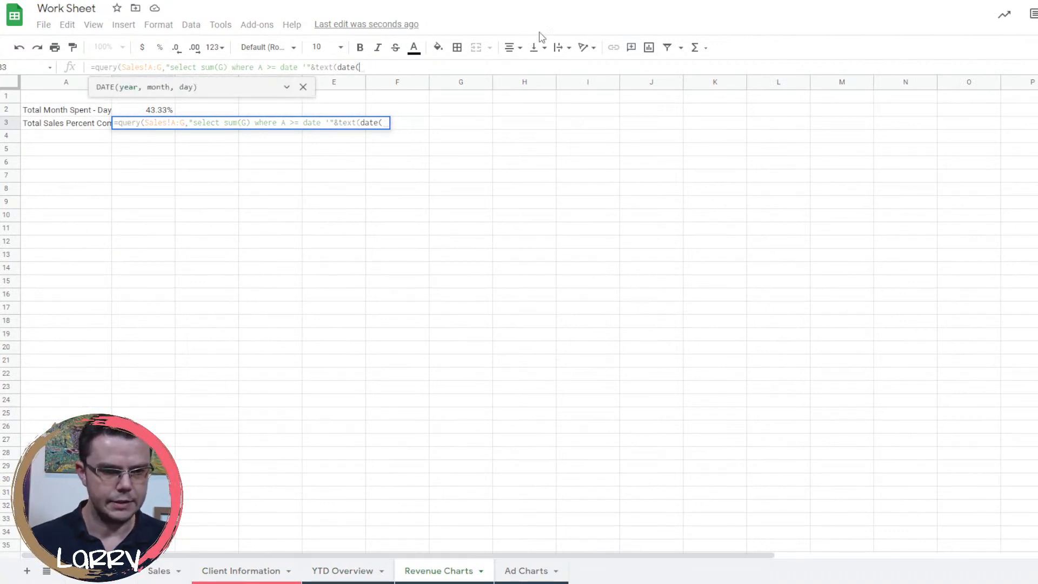
Reference the first day of month cell 'Client Information'!B13 inside the date function and close it.
left_click_drag(225, 190, 304, 289)
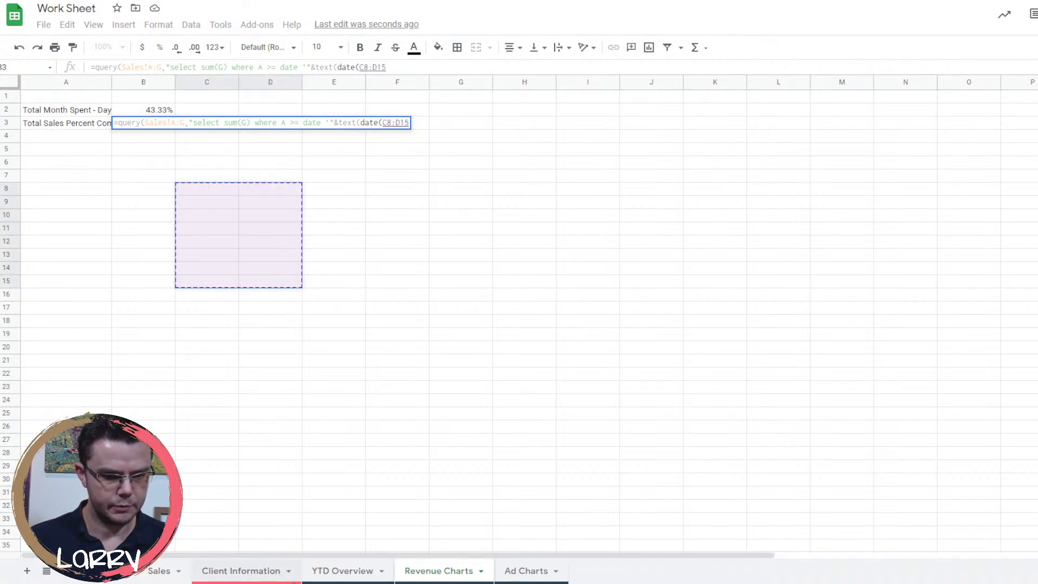
left_click(266, 570)
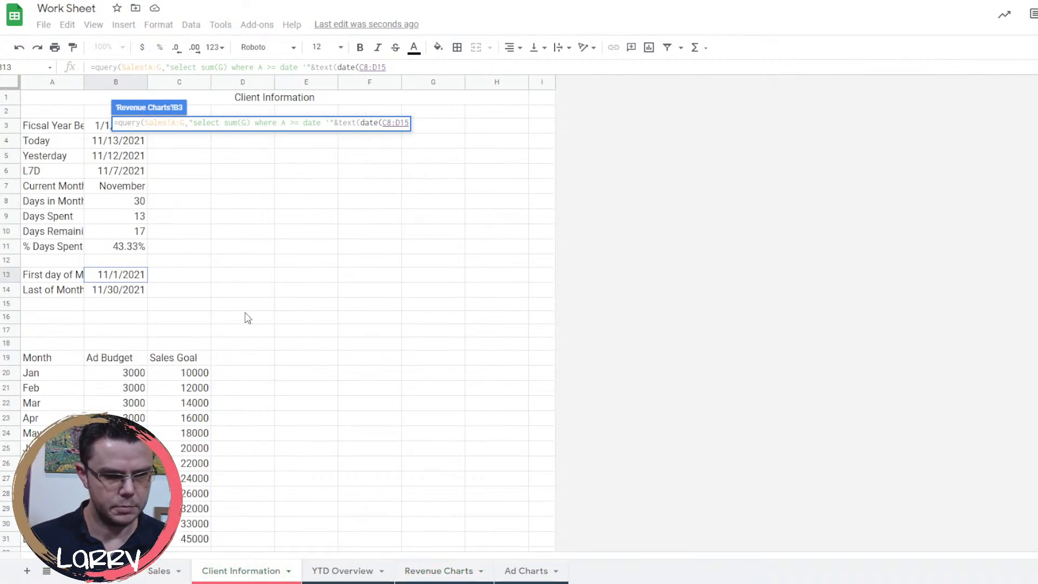
left_click(120, 277)
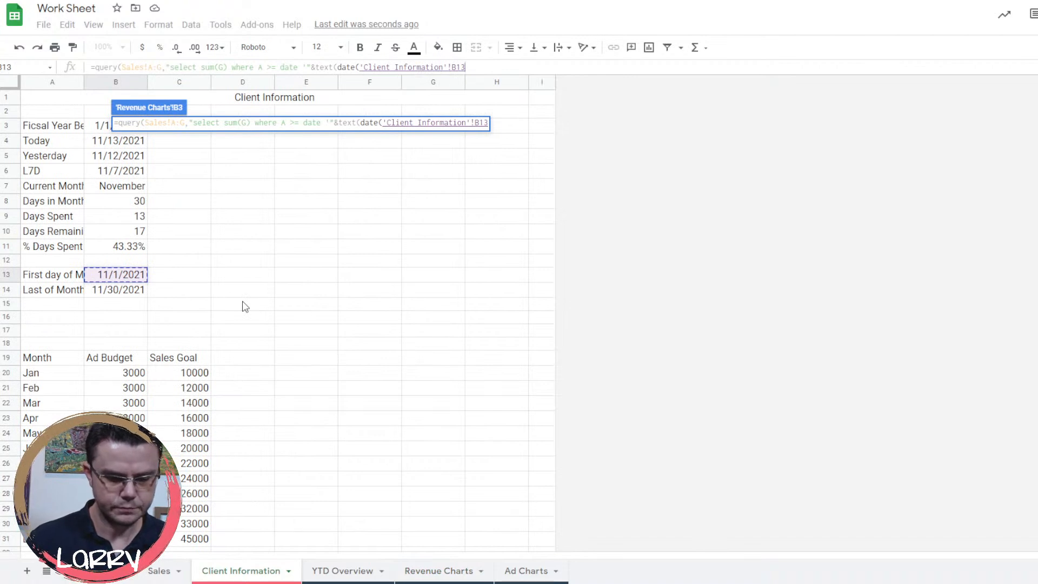
type(")")
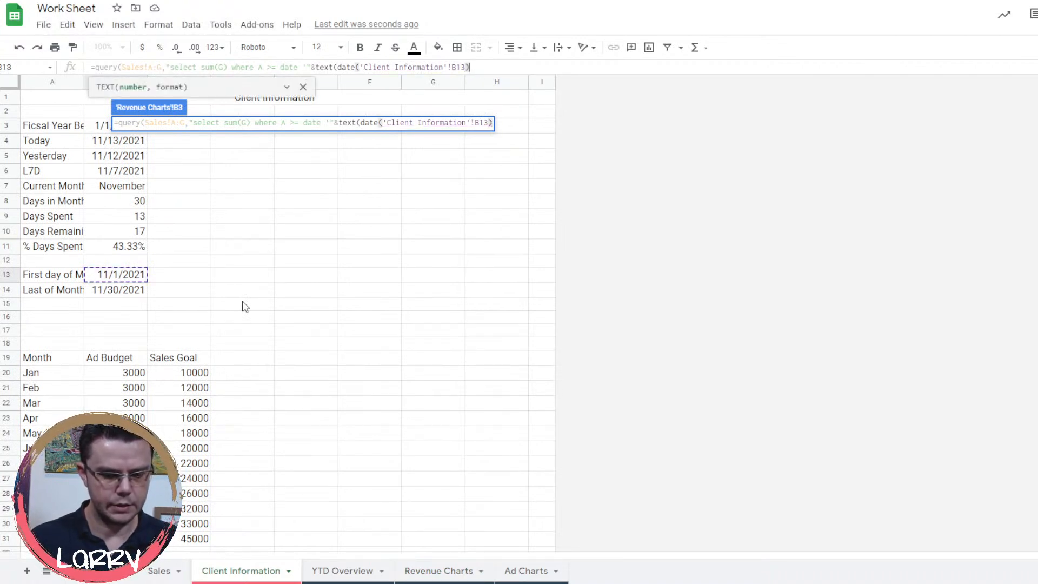
Set the text function's format to "YYYY-MM-DD" and close the date condition with &"'.
type(",\"YYY")
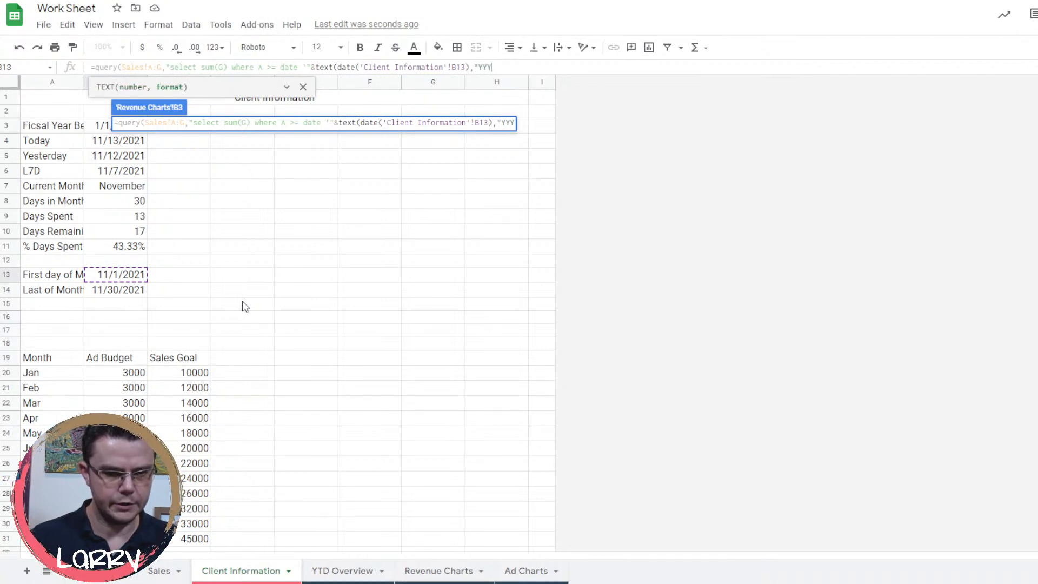
type("Y-M")
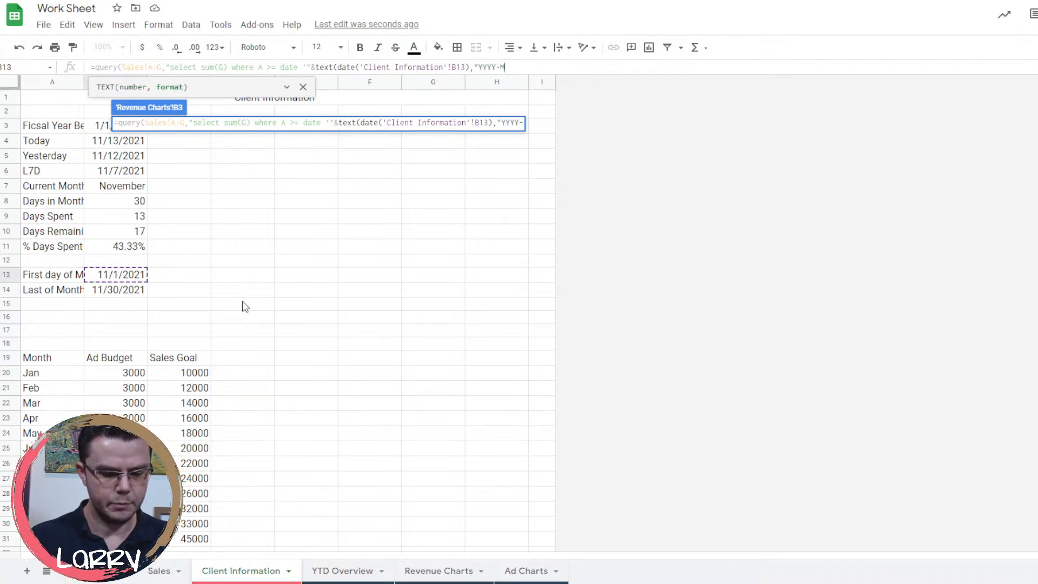
type("M")
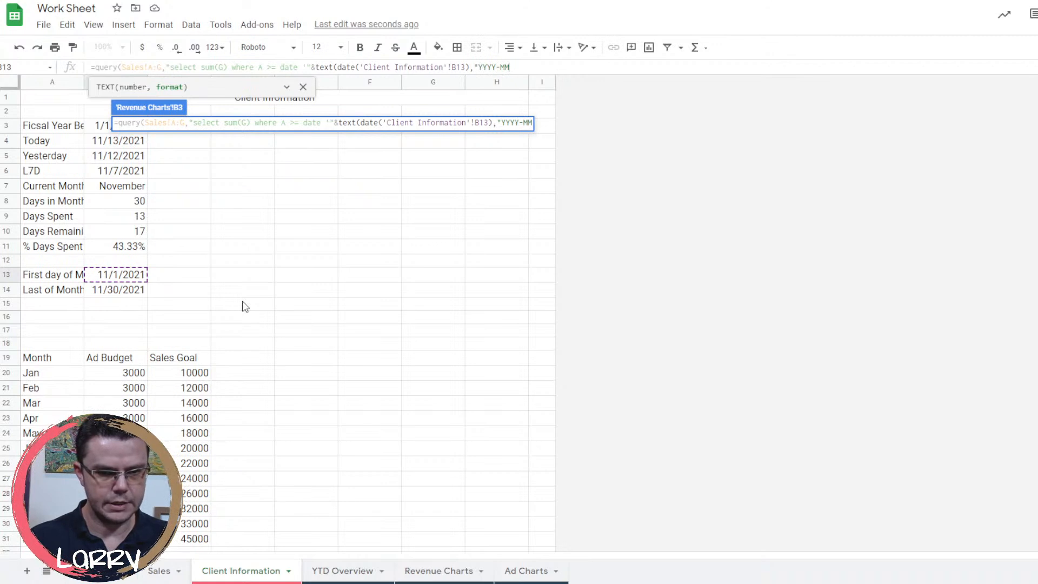
type("-DD\")")
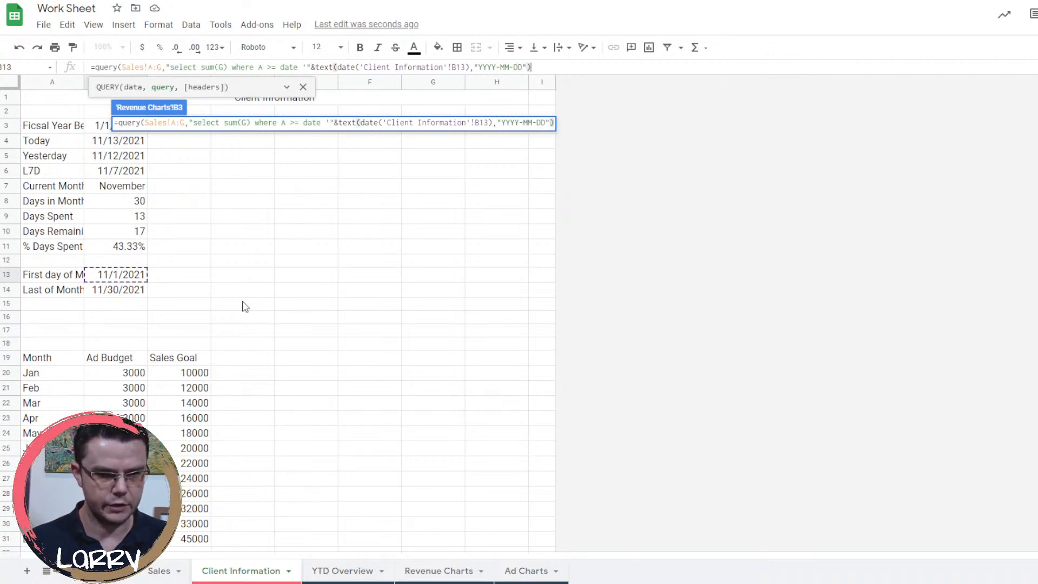
type("&")
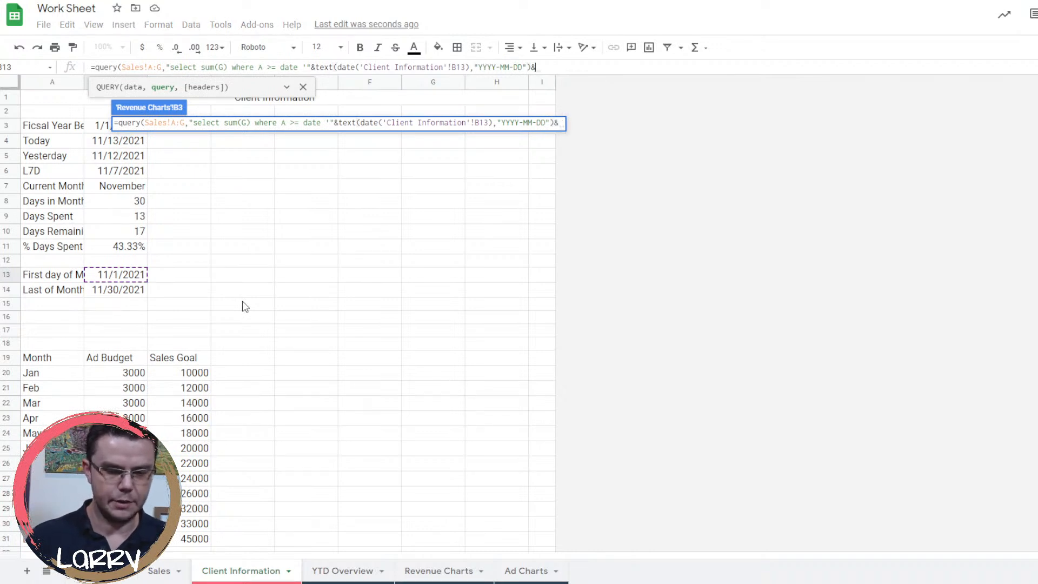
type("\"'")
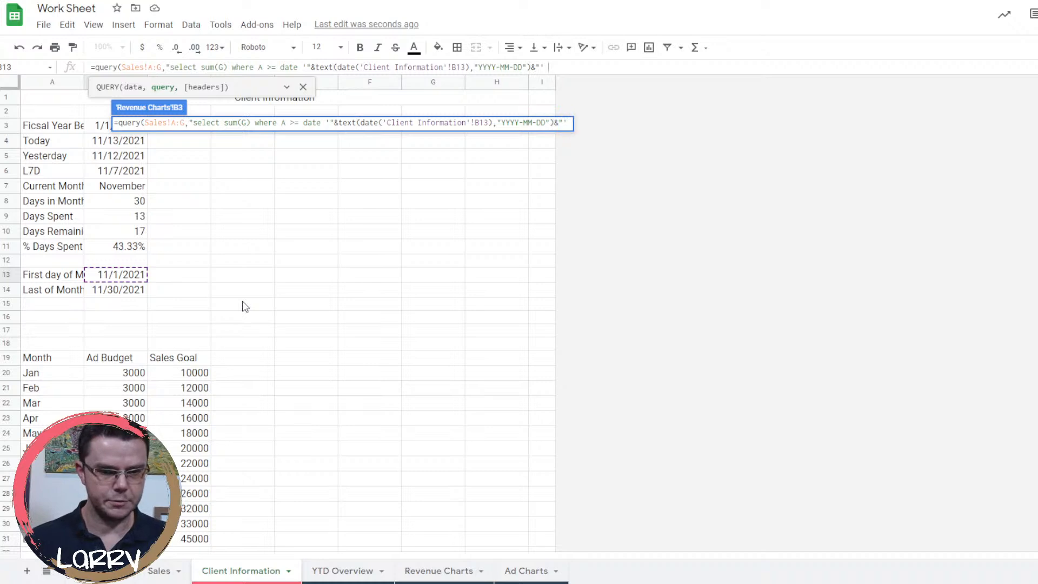
Extend the B3 query with AND A <= followed by a copy of the existing date expression.
type(" AND")
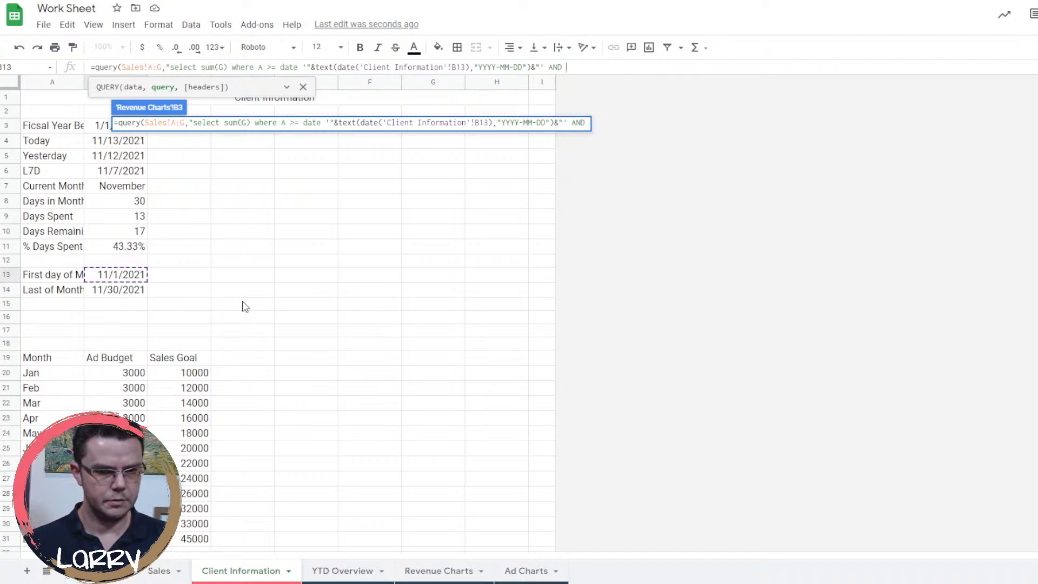
type("A ")
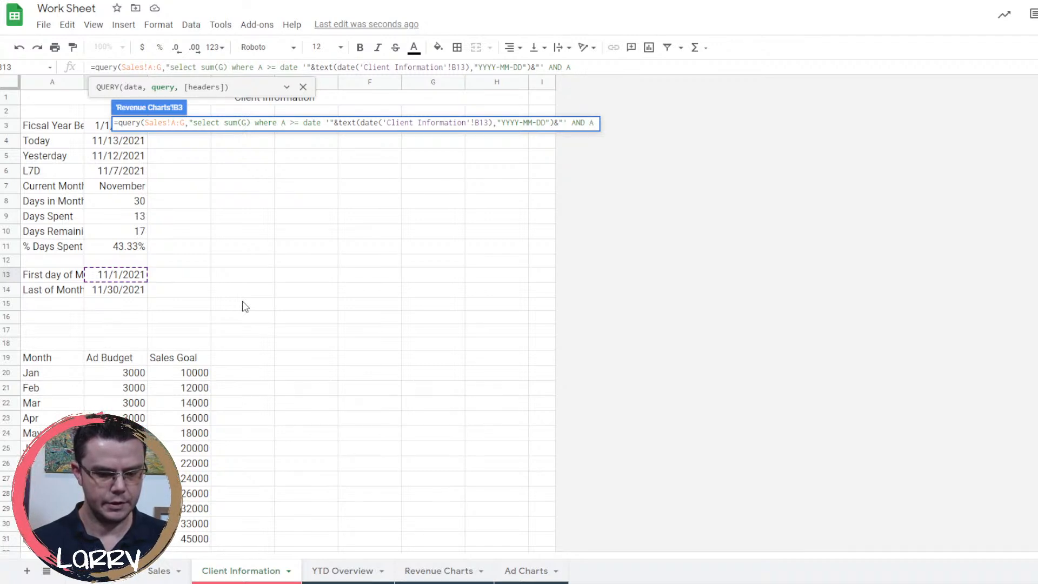
type("<=")
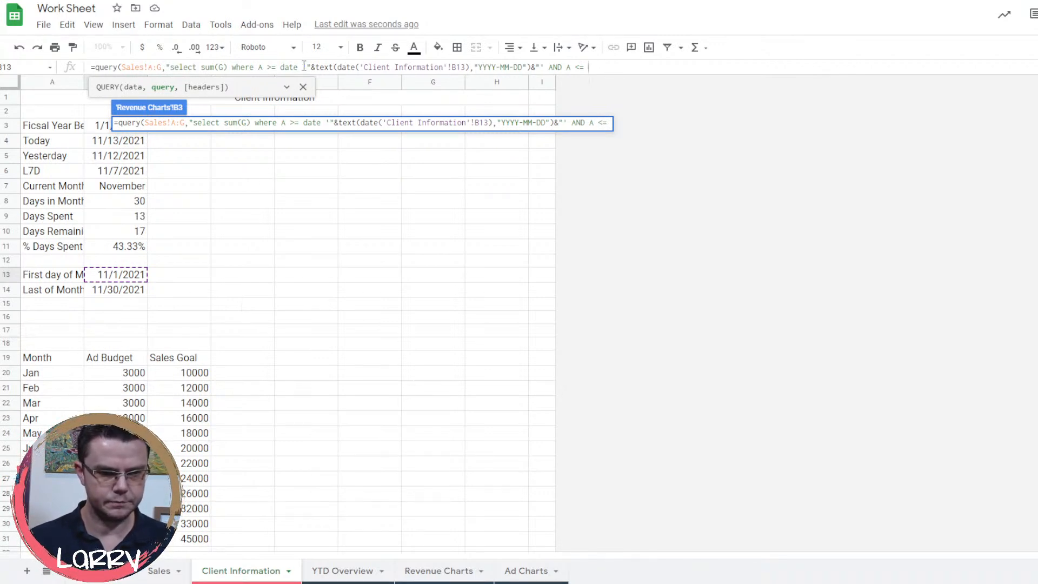
left_click(279, 67)
left_click_drag(279, 67, 548, 76)
key("ctrl+c")
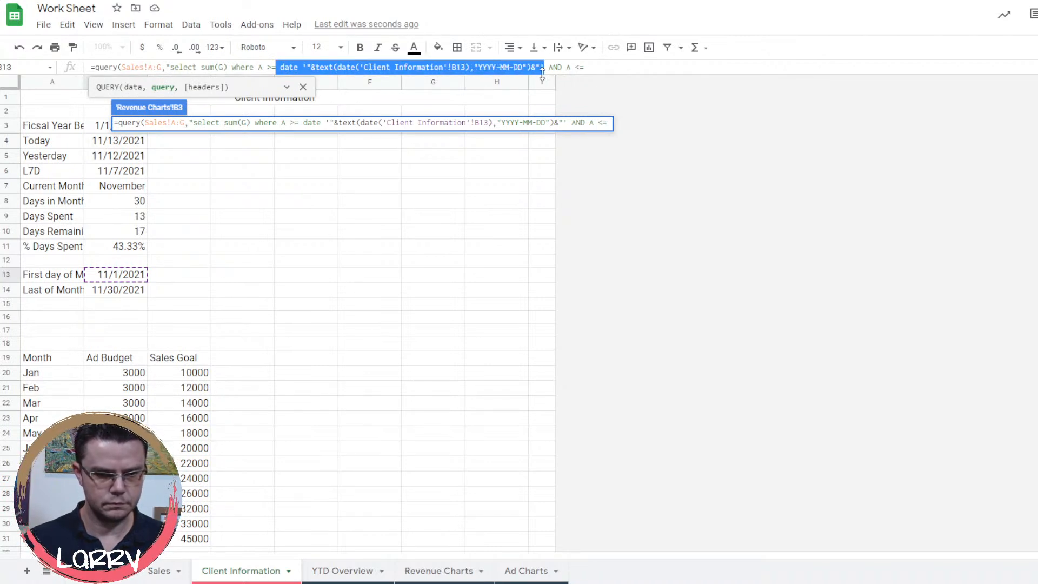
left_click(609, 67)
key("ctrl+v")
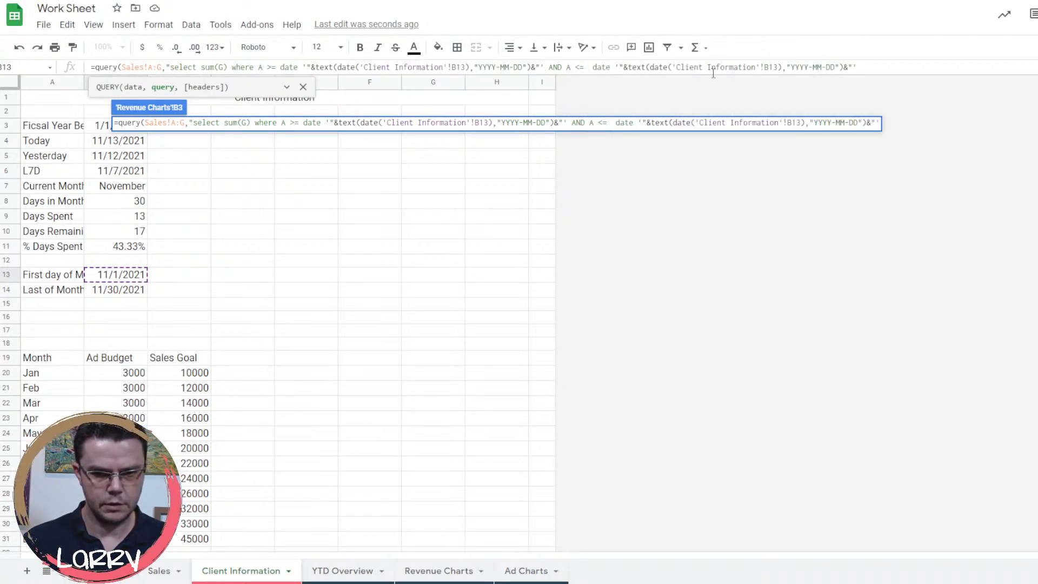
Change the reference in the second date expression to today's date cell, 'Client Information'!B4.
left_click(776, 67)
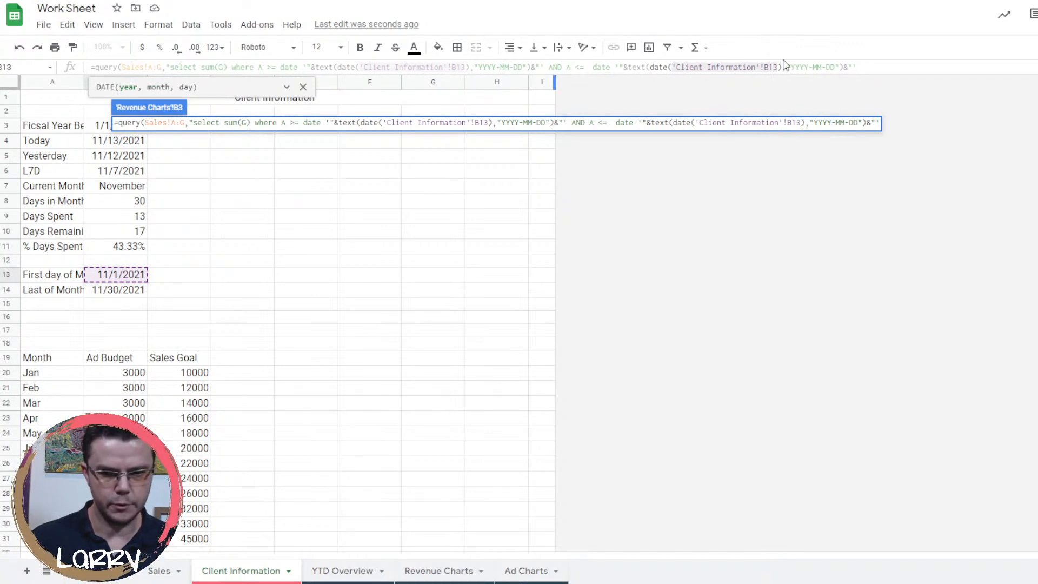
left_click_drag(782, 67, 769, 67)
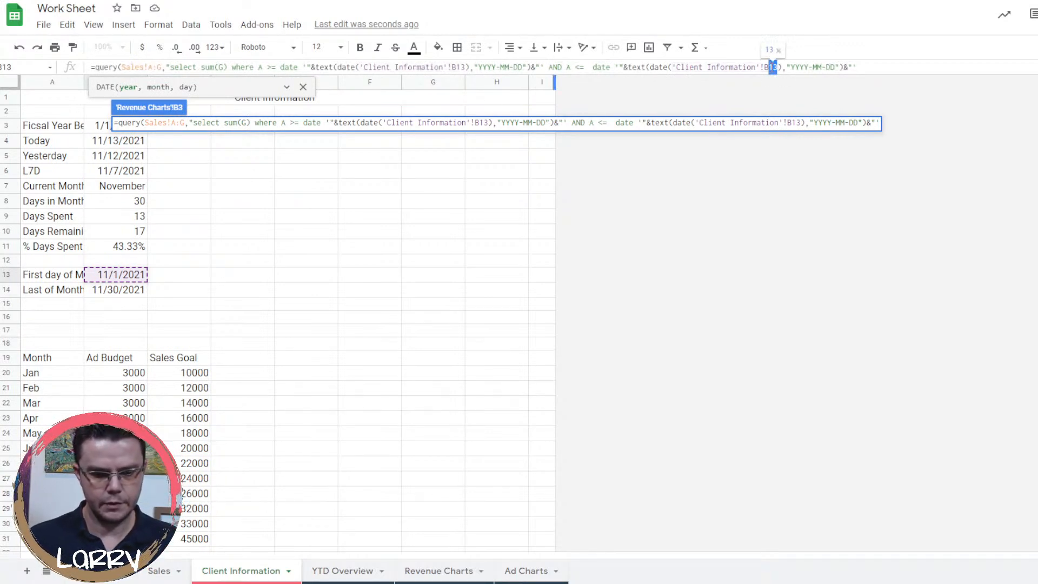
type("4")
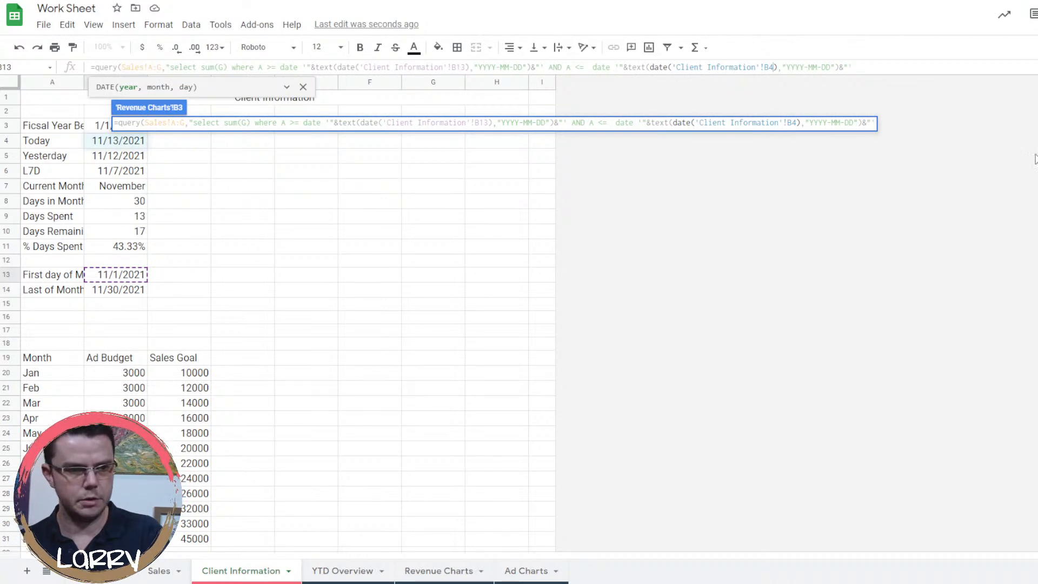
Finish the query with an empty label for sum(G) and a headers argument of -1, and enter the formula.
left_click(901, 62)
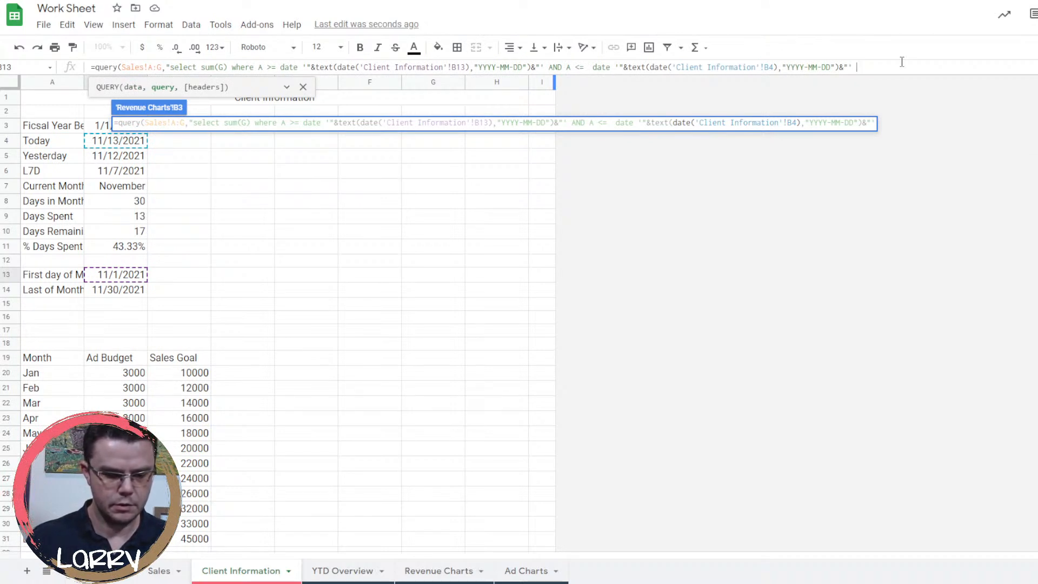
type("label sum")
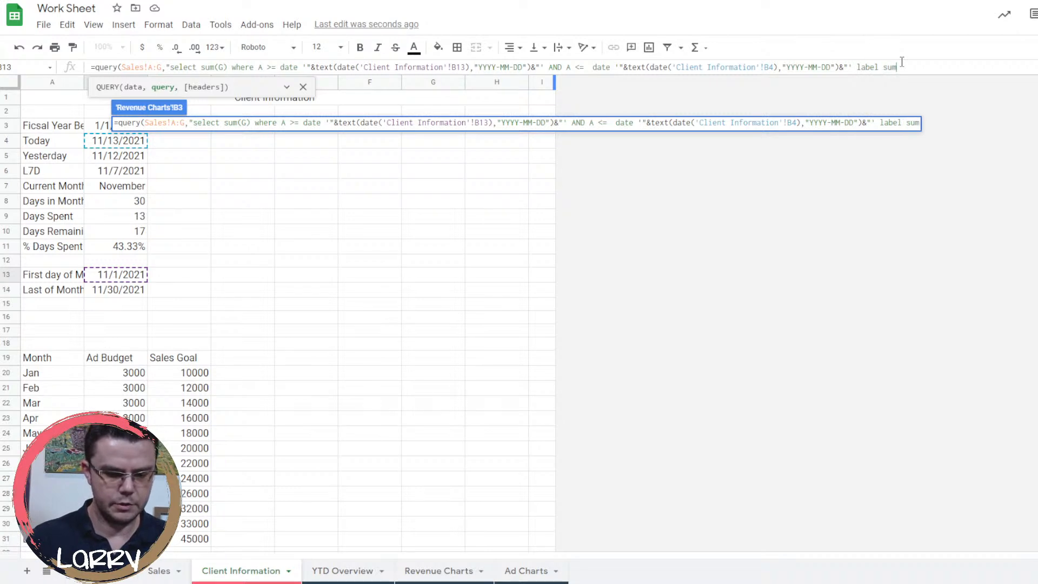
type("(G)")
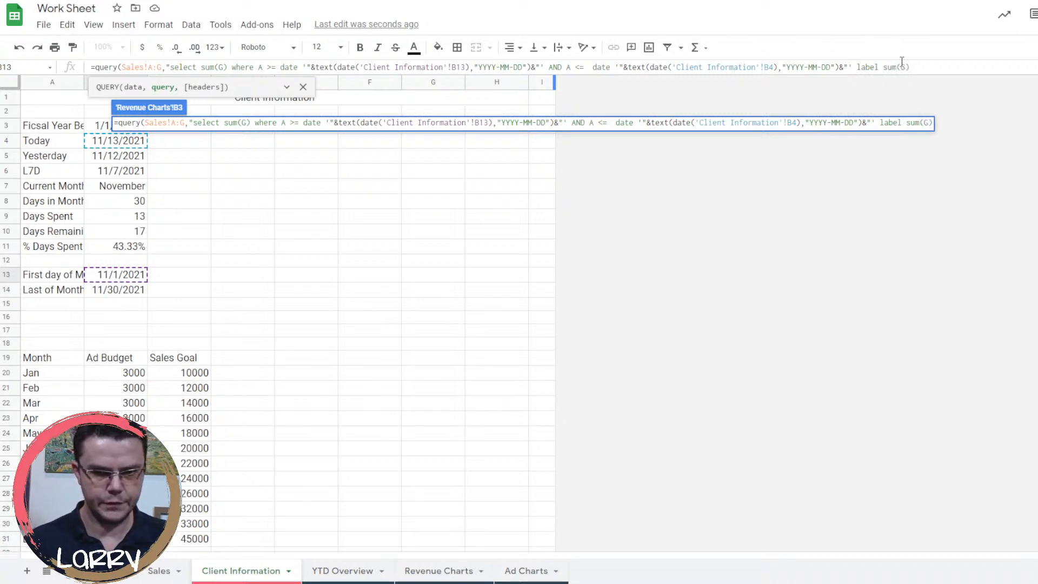
type(" ''")
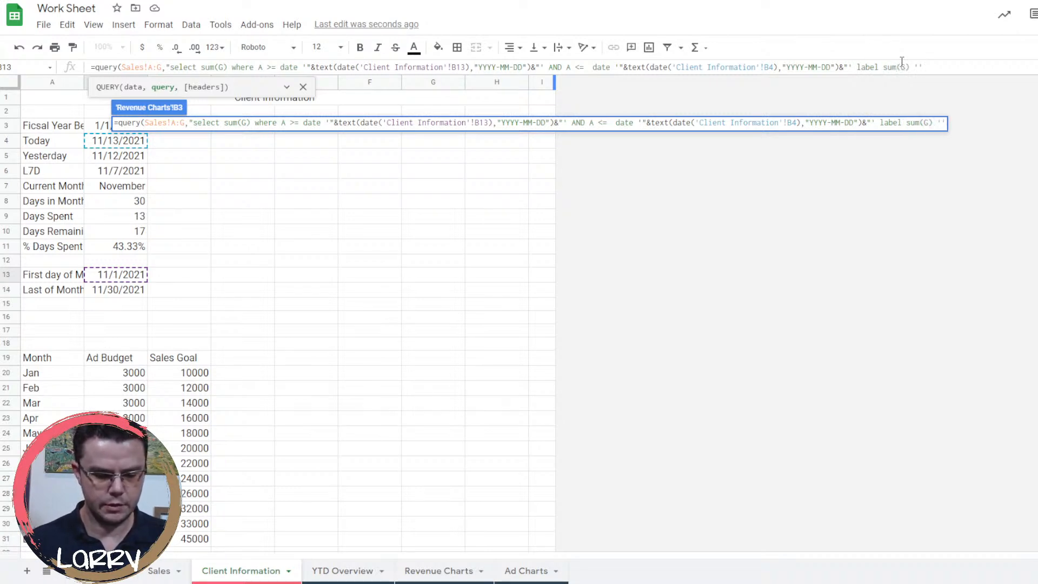
type("\",-1)")
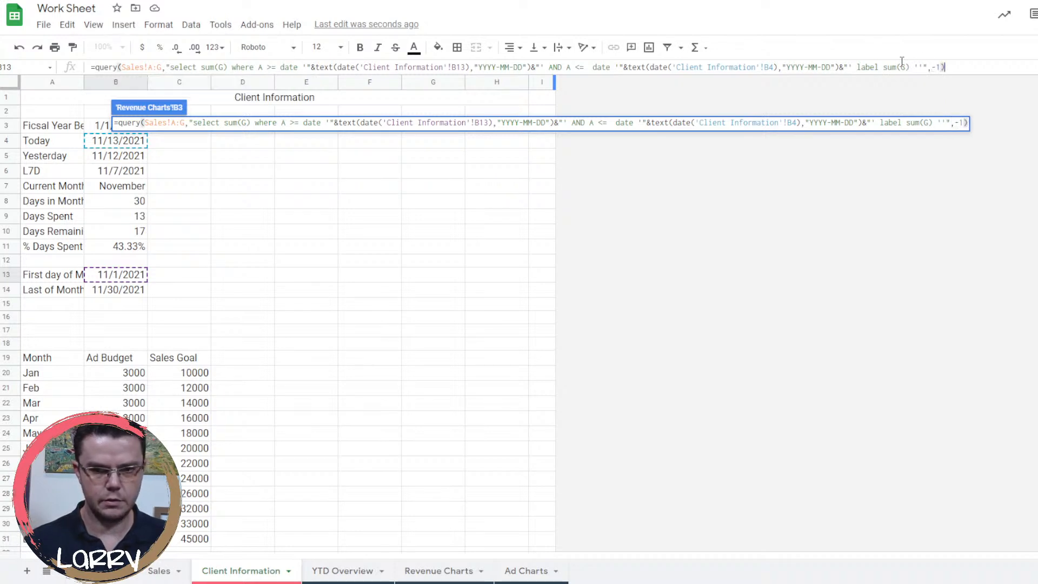
key("Return")
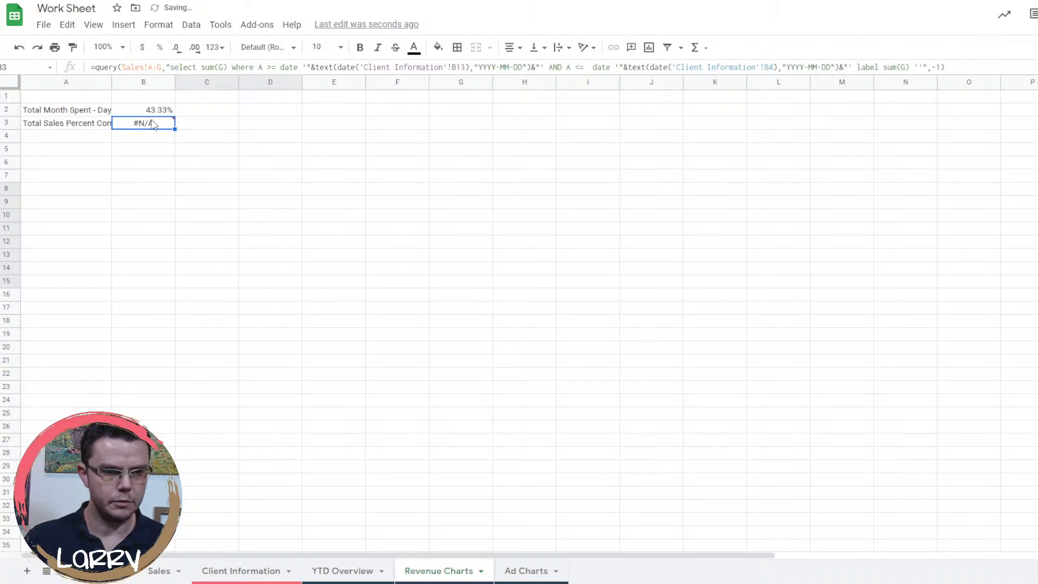
Replace the inner date function with datevalue in both conditions of the B3 formula.
mouse_move(153, 125)
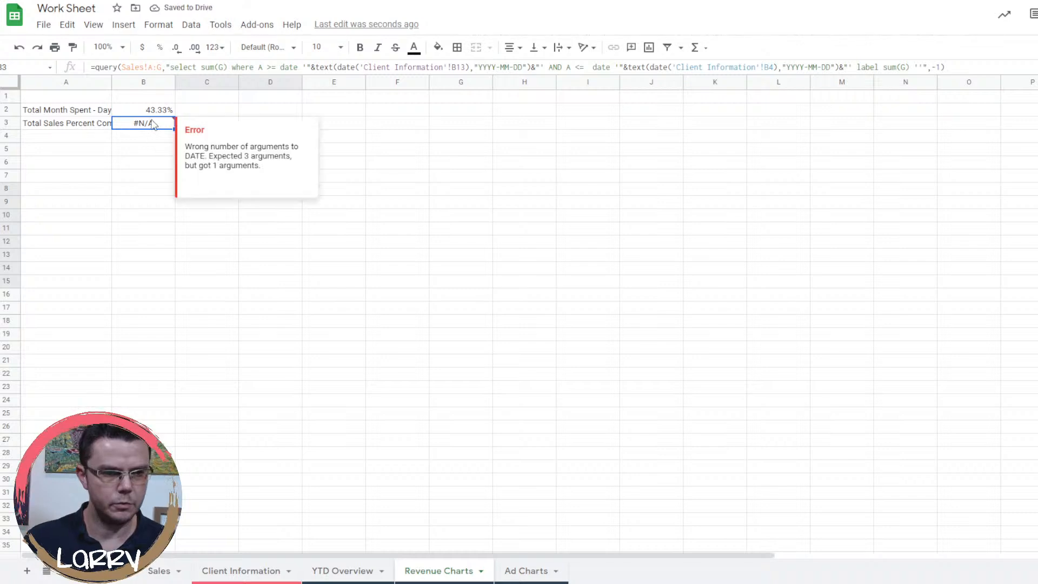
left_click(357, 66)
type("value")
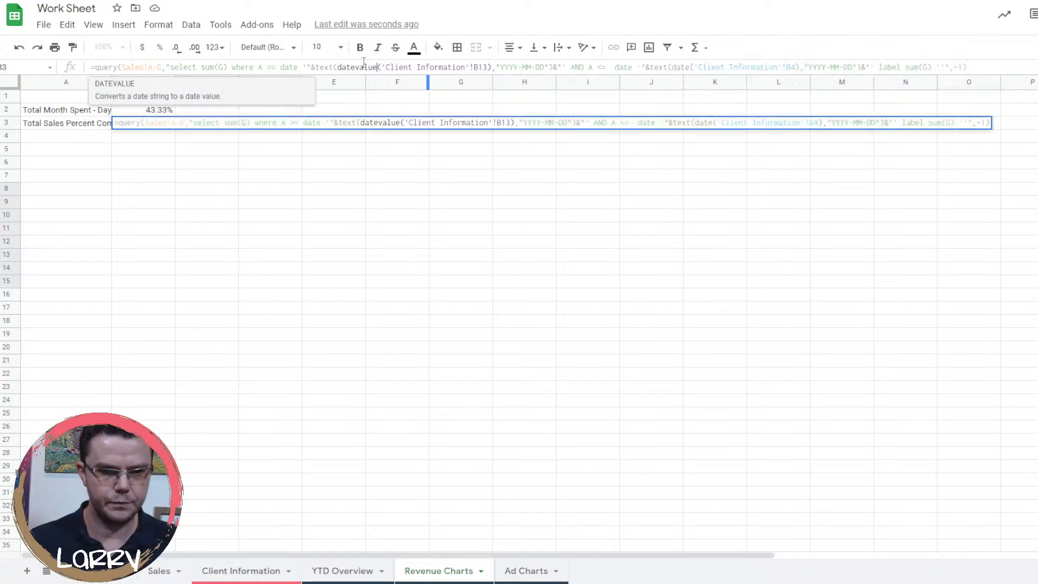
left_click(691, 66)
type("value")
key("Tab")
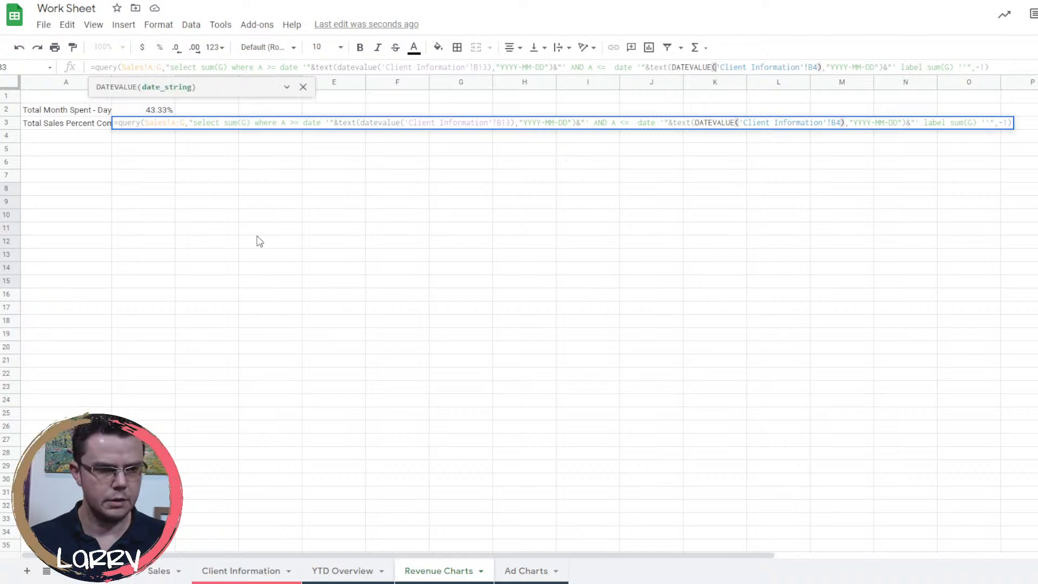
key("Return")
left_click(162, 124)
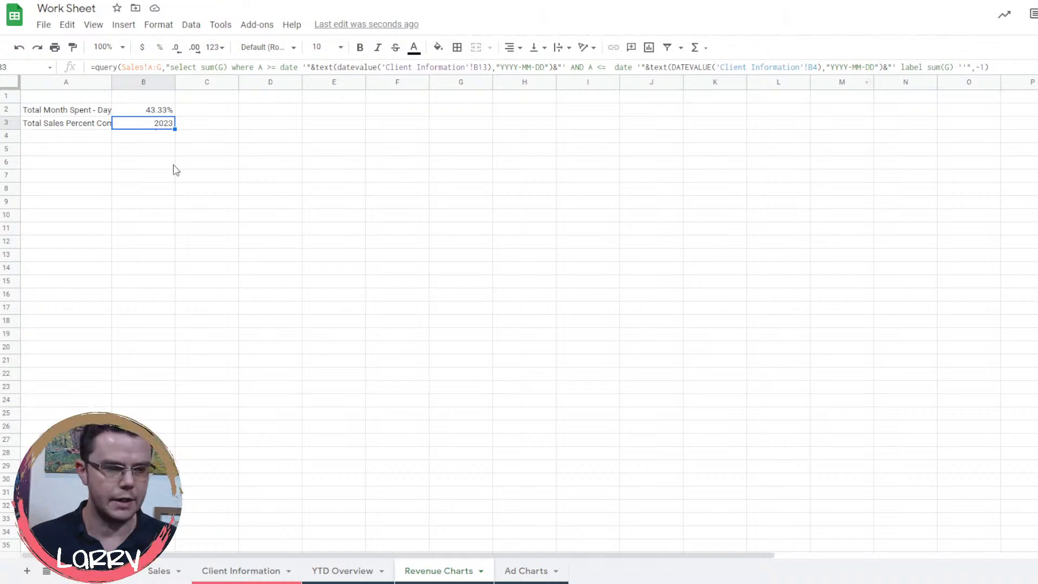
Enclose the B3 query in parentheses, append a division sign, and go to the Client Information sheet for the divisor.
left_click(101, 67)
type("(")
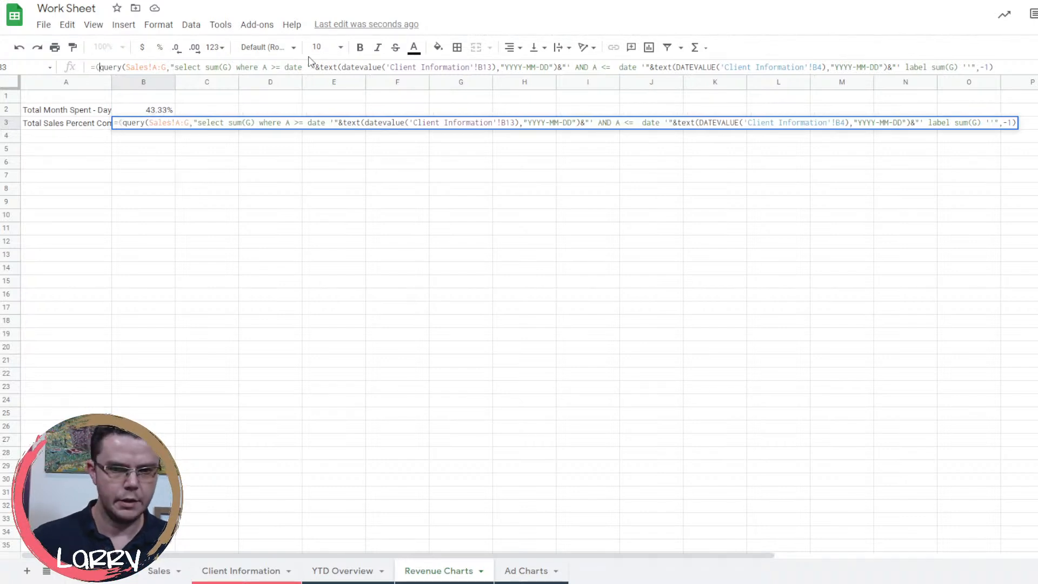
key("End")
type(")")
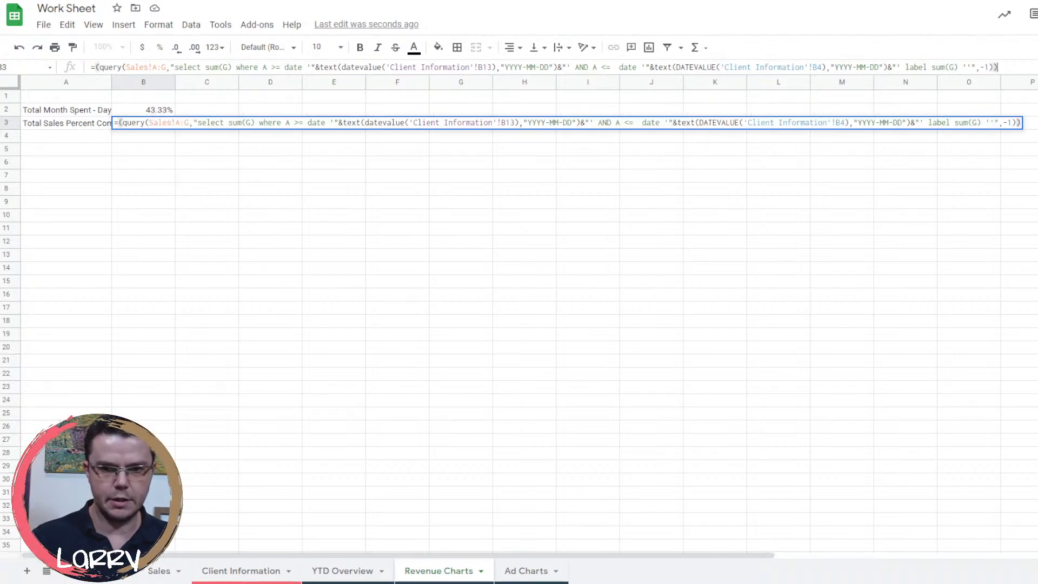
type("/")
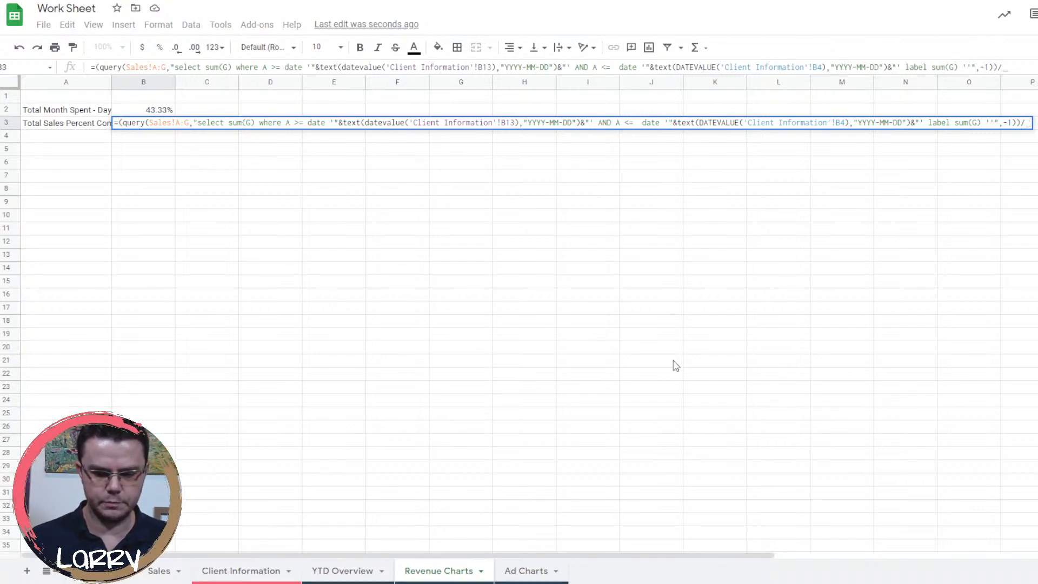
key("BackSpace")
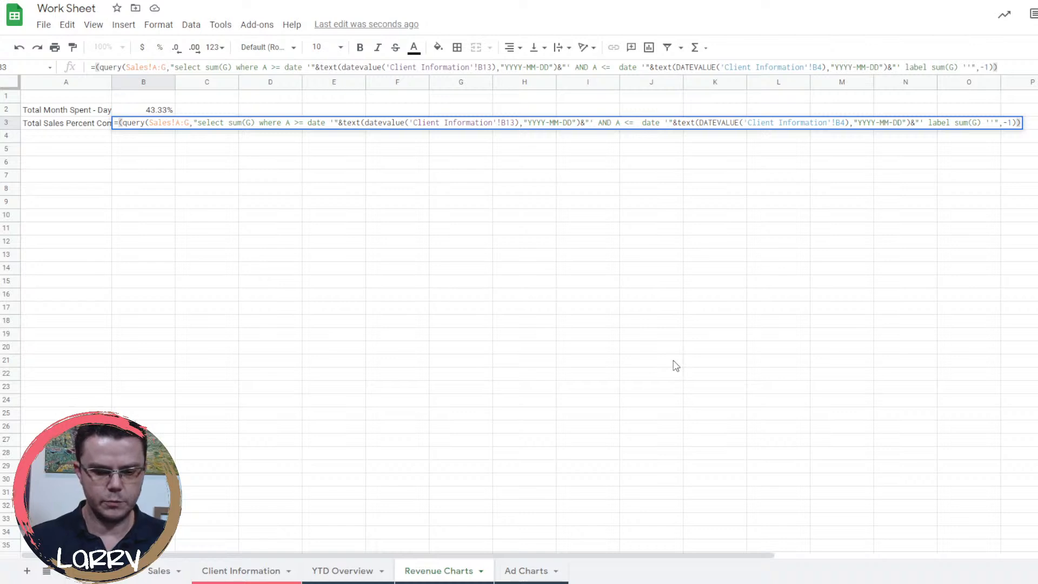
type("/")
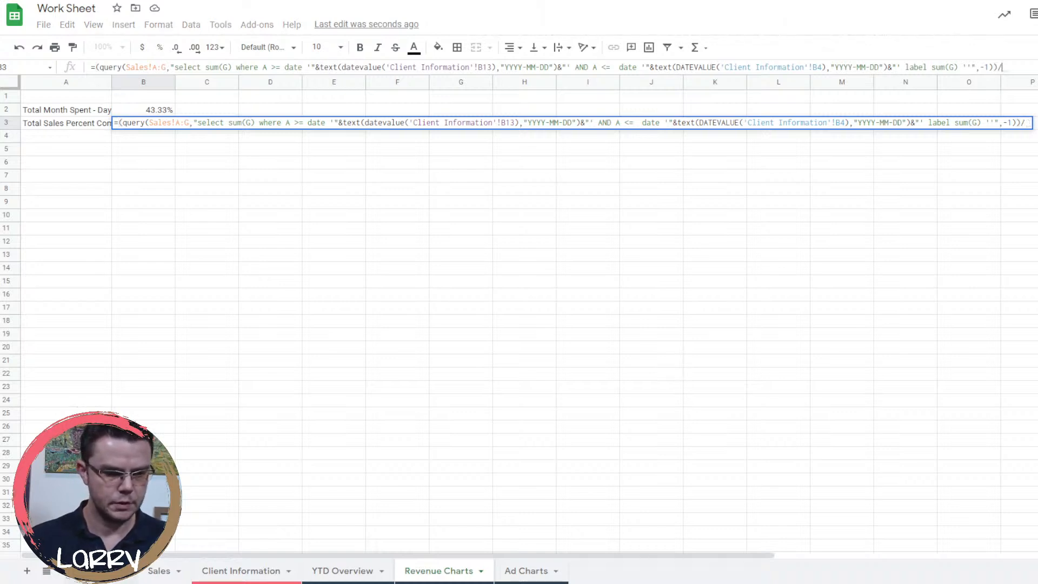
left_click(239, 567)
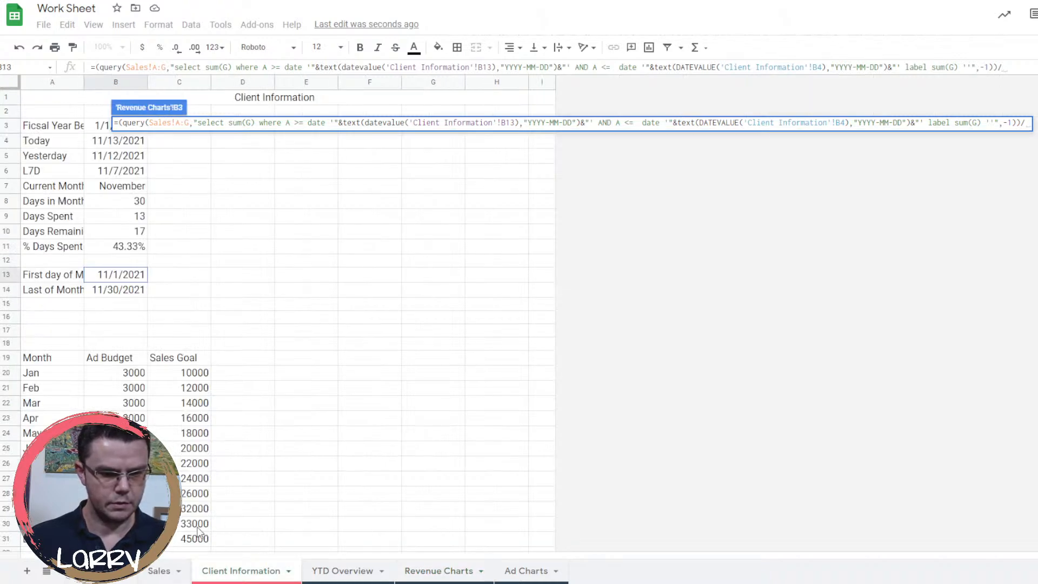
left_click(195, 523)
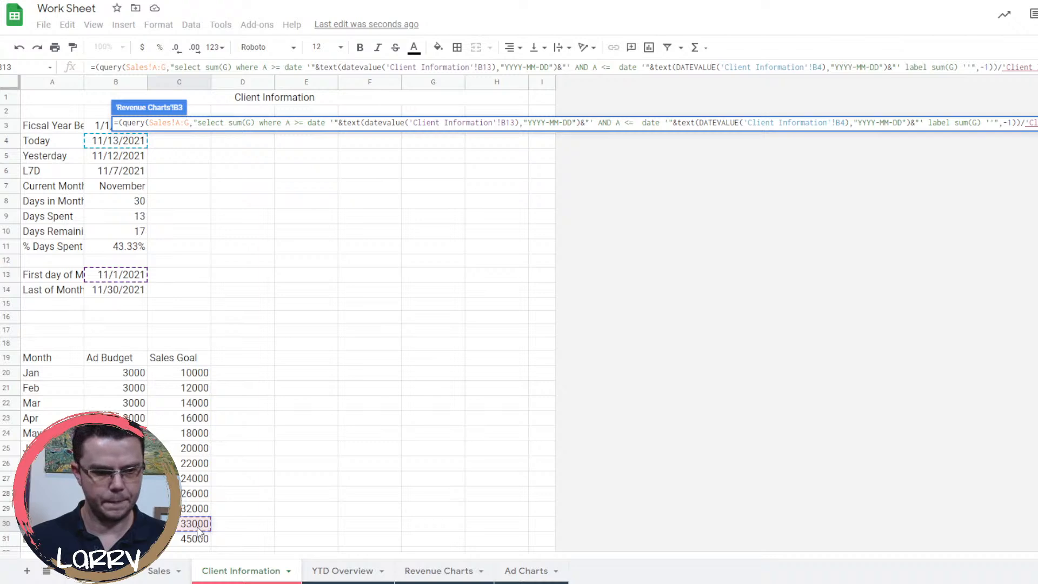
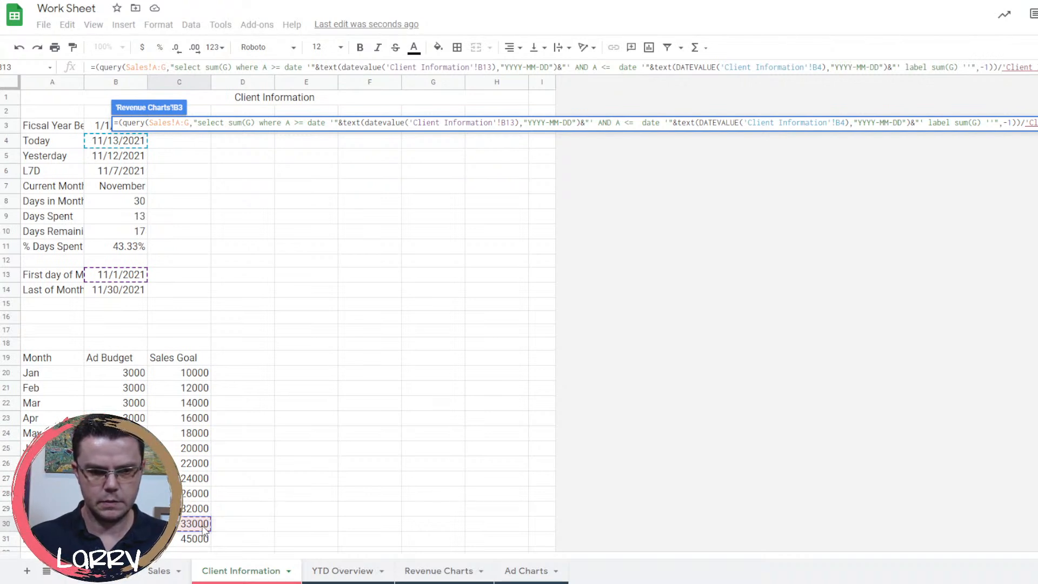
key("BackSpace")
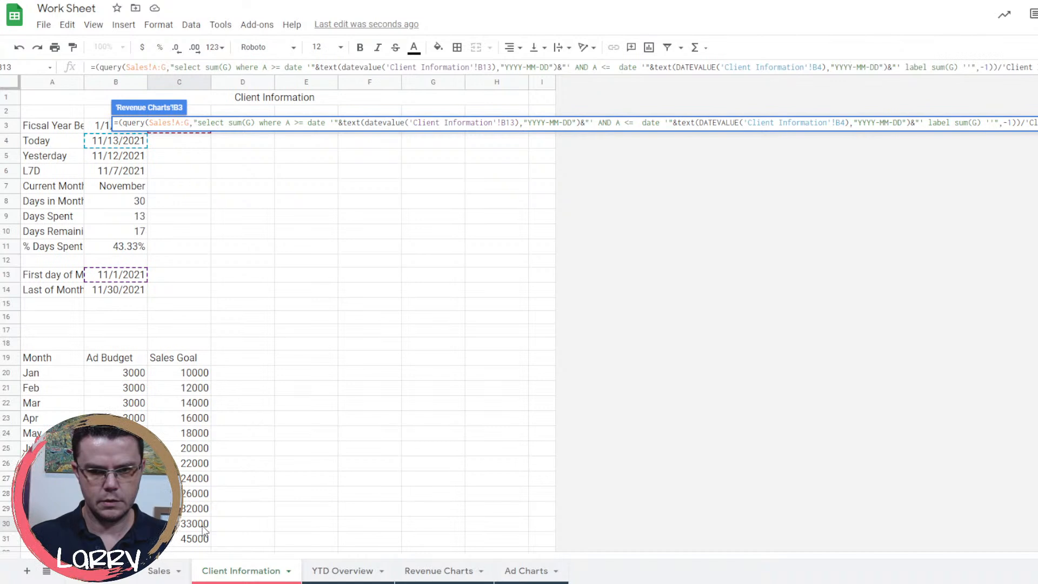
key("BackSpace")
key("BackSpace")
key("BackSpace")
key("BackSpace")
key("BackSpace")
key("BackSpace")
key("BackSpace")
key("BackSpace")
key("BackSpace")
key("BackSpace")
key("BackSpace")
key("BackSpace")
key("BackSpace")
key("BackSpace")
key("BackSpace")
key("BackSpace")
key("BackSpace")
key("BackSpace")
key("BackSpace")
key("BackSpace")
type("(")
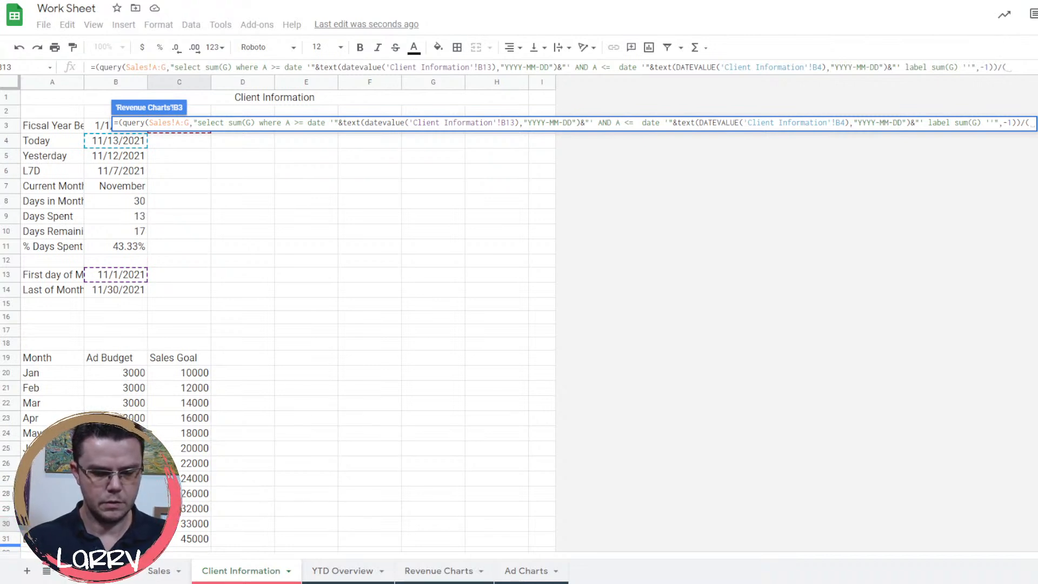
type("month")
key("BackSpace")
key("BackSpace")
key("BackSpace")
key("BackSpace")
key("BackSpace")
key("BackSpace")
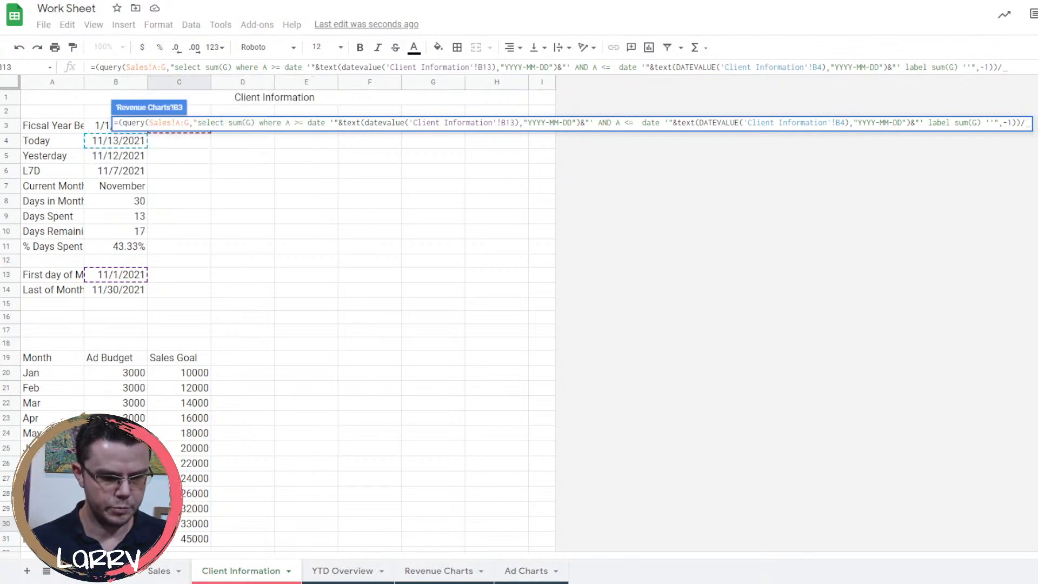
Divide the query by the parenthesized November sales goal in Client Information, C30, and format B3 as a percentage.
left_click(192, 523)
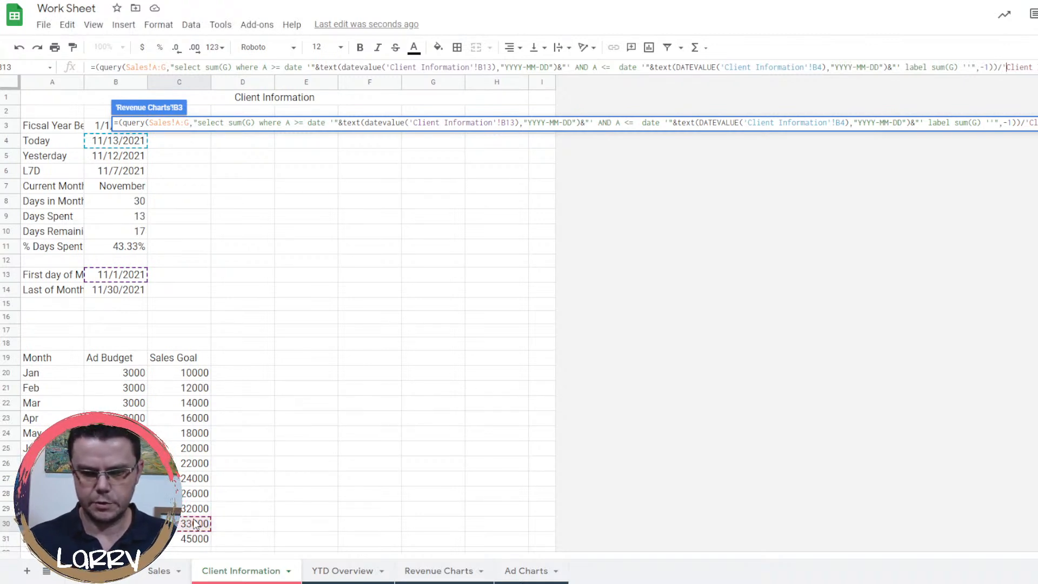
type("(")
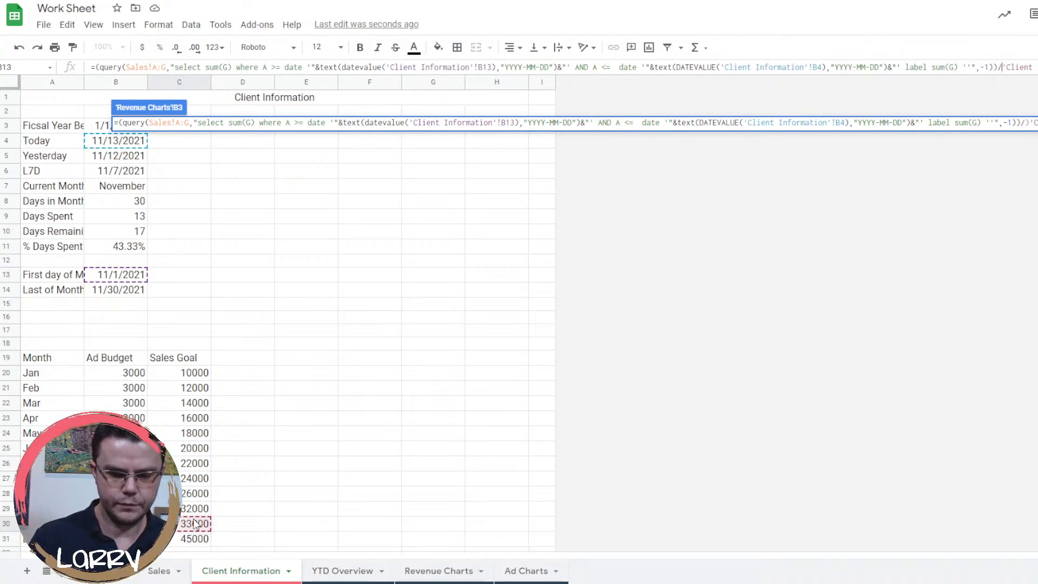
key("Return")
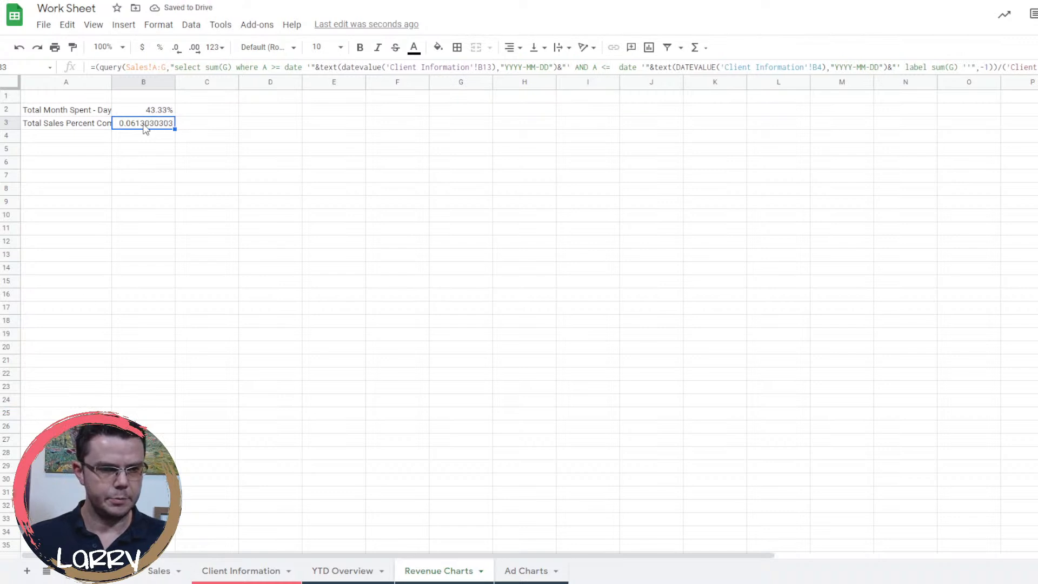
left_click(159, 47)
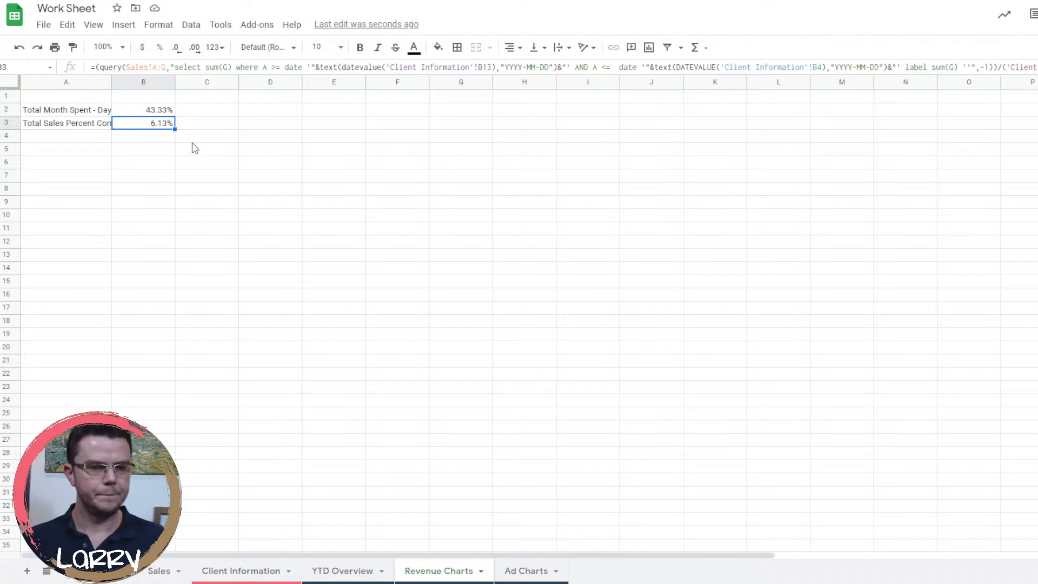
left_click(167, 152)
left_click(118, 166)
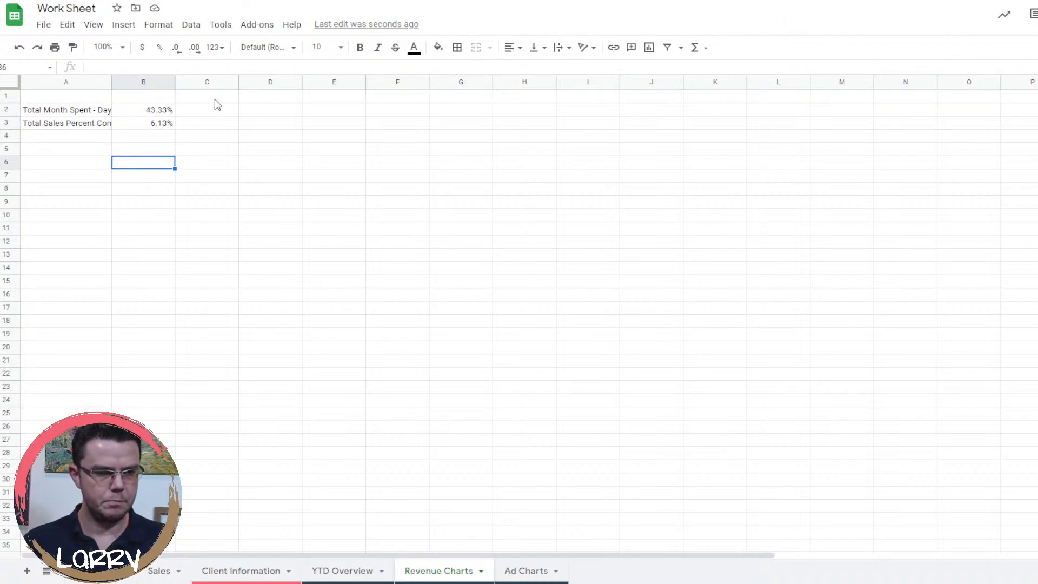
left_click(279, 115)
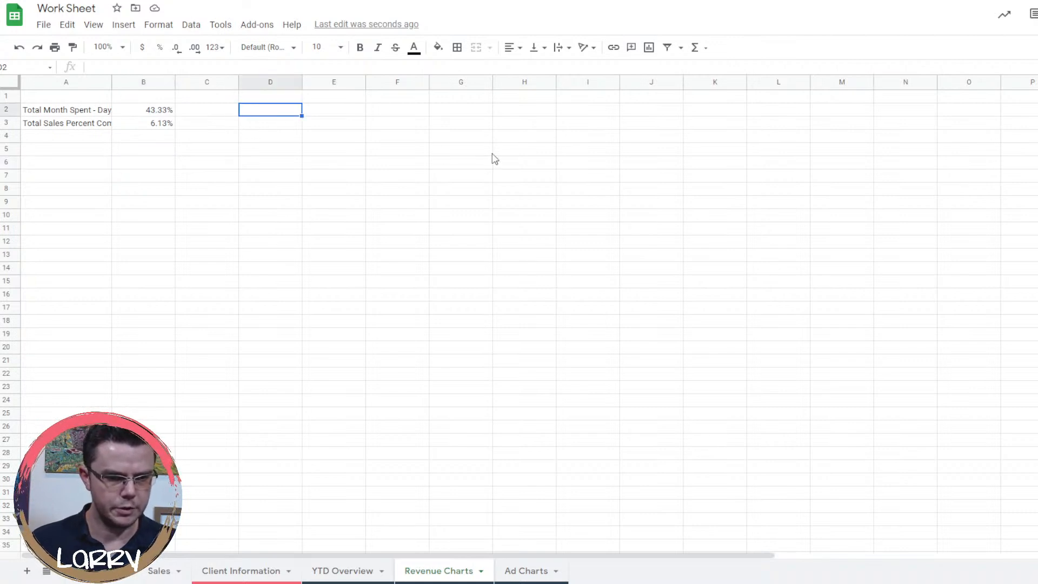
Start a SEQUENCE formula in D2 of Revenue Charts with day(EOMONTH(today(),0)) as the rows argument.
type("=squ")
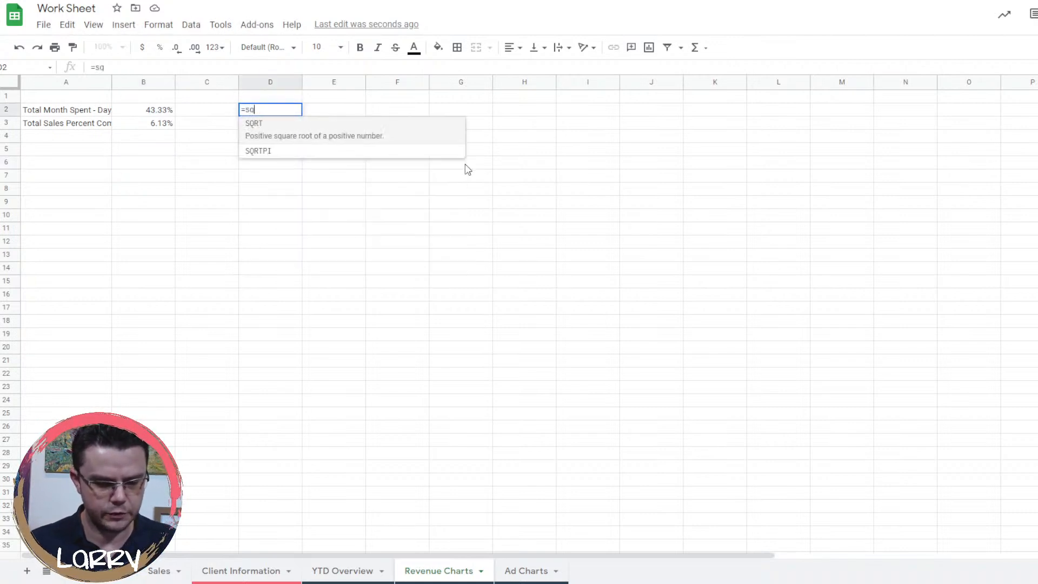
key("BackSpace")
key("BackSpace")
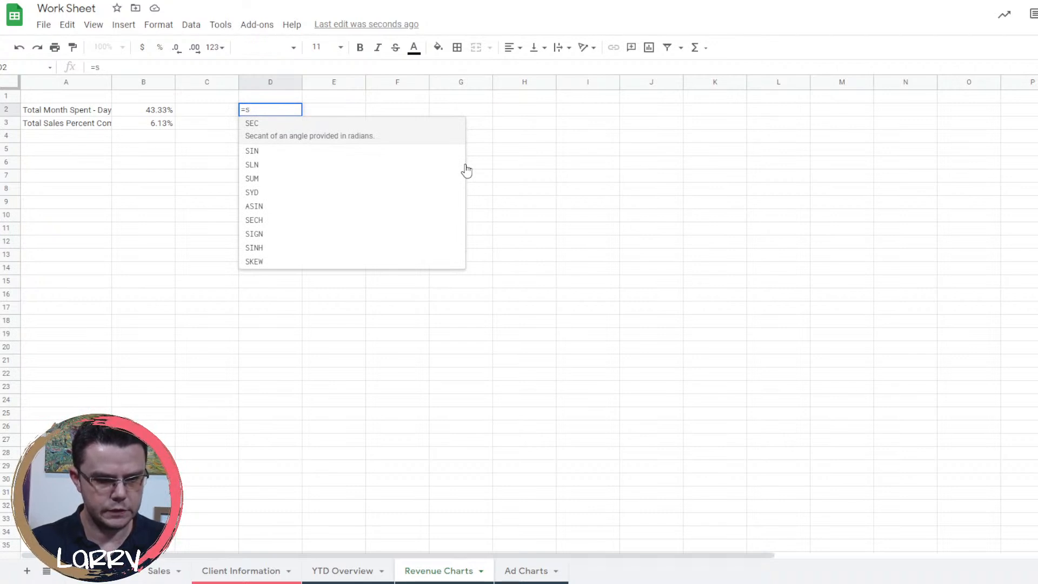
type("q")
key("BackSpace")
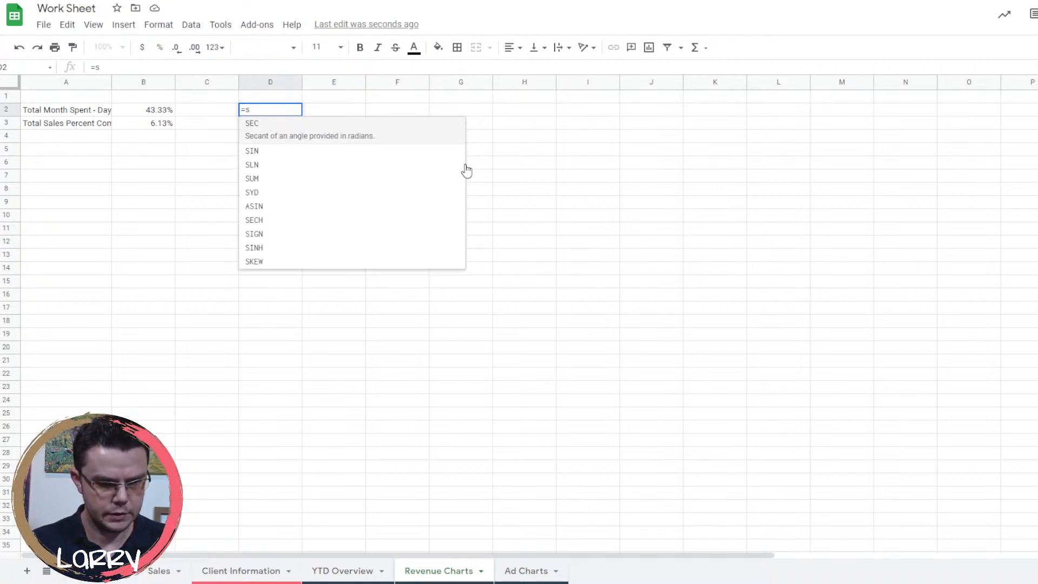
type("eq")
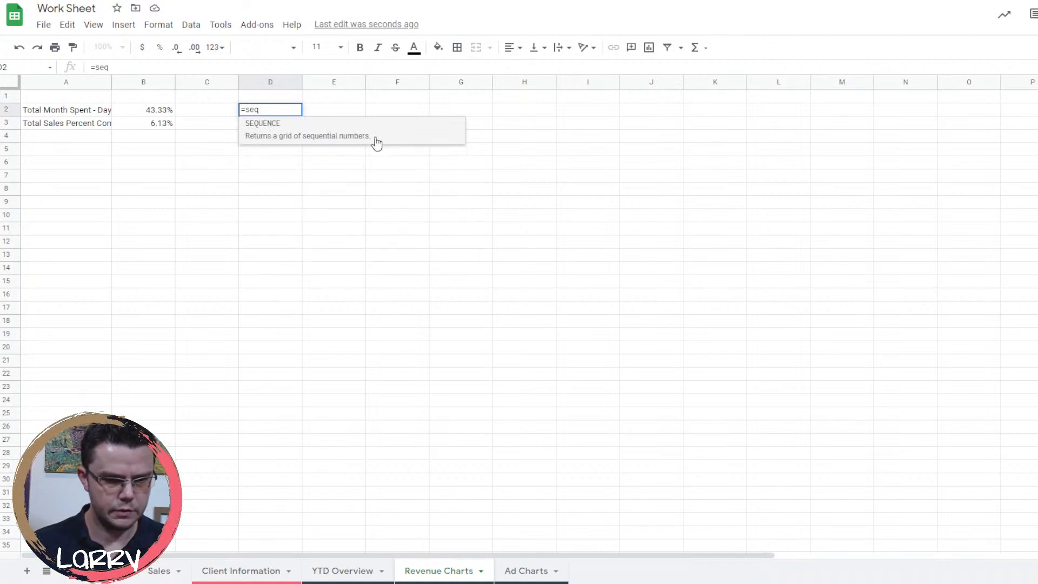
left_click(373, 132)
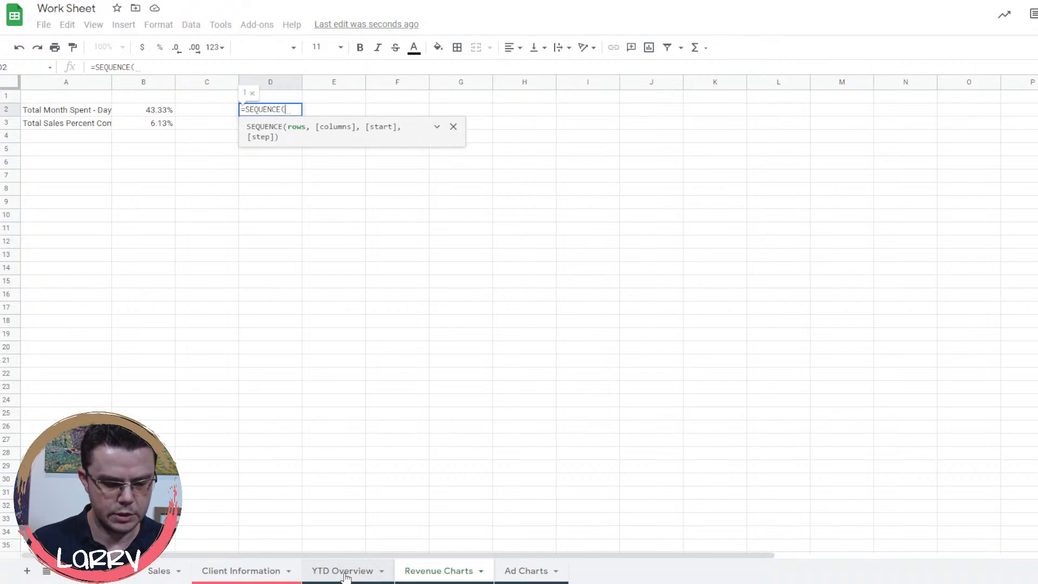
type("day(")
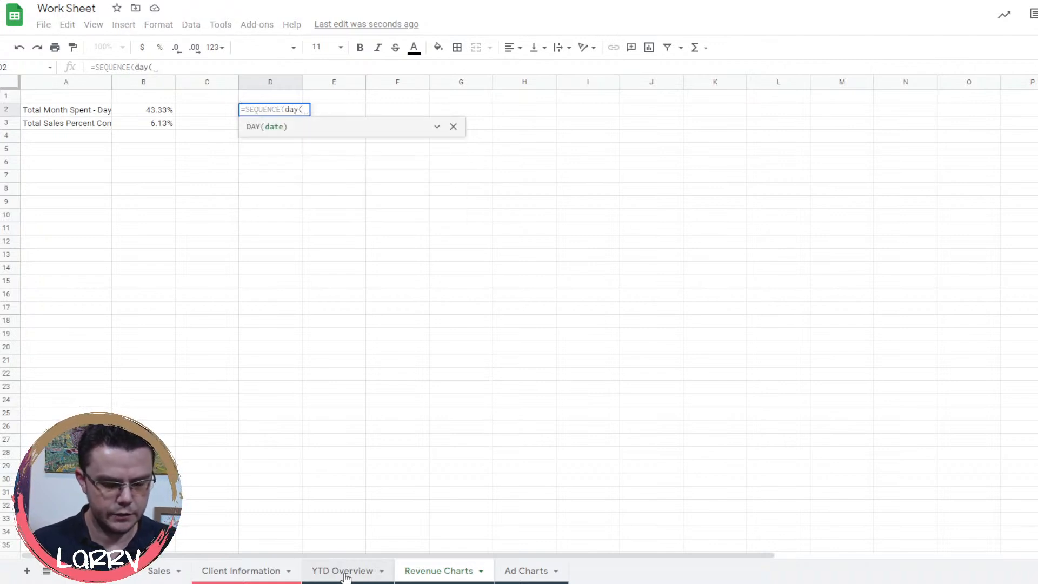
type("eom")
key("Tab")
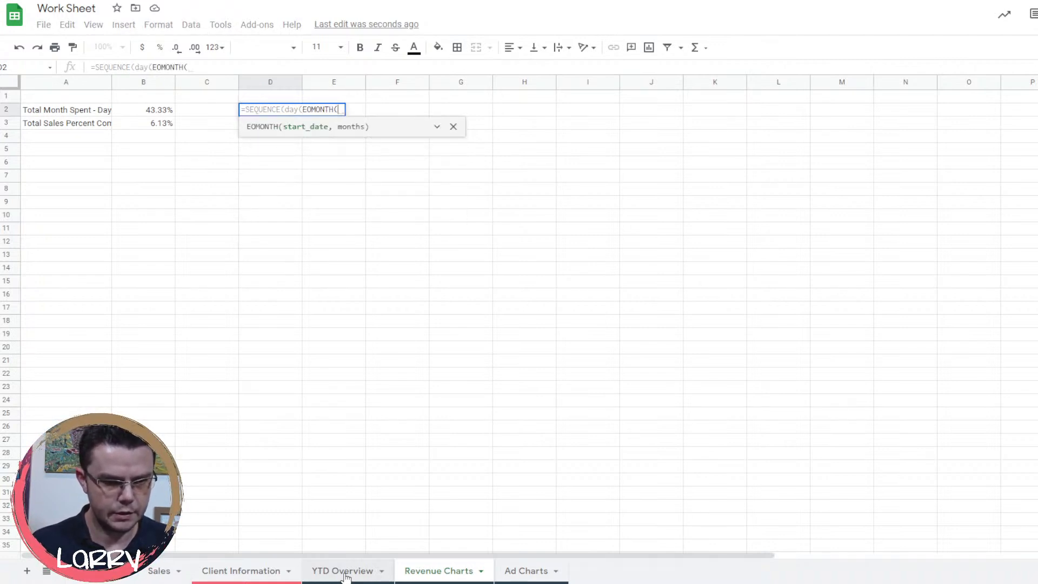
type("today")
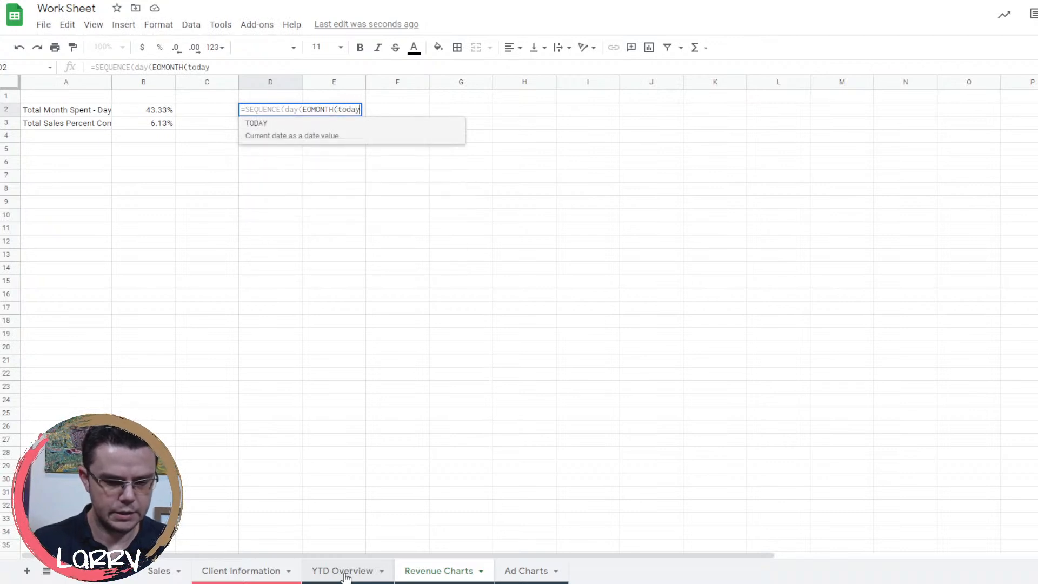
type("(),0)")
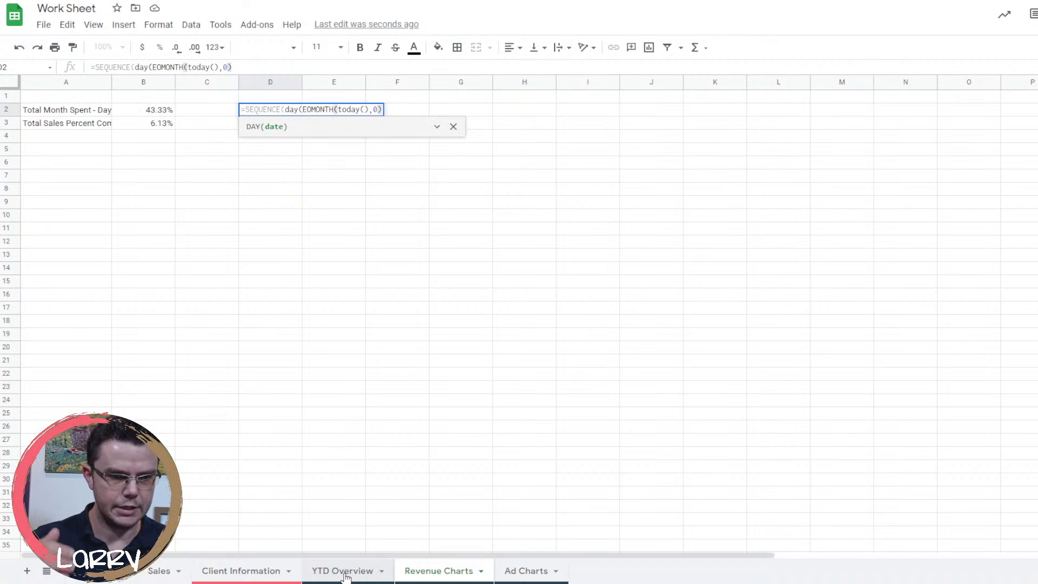
type(",")
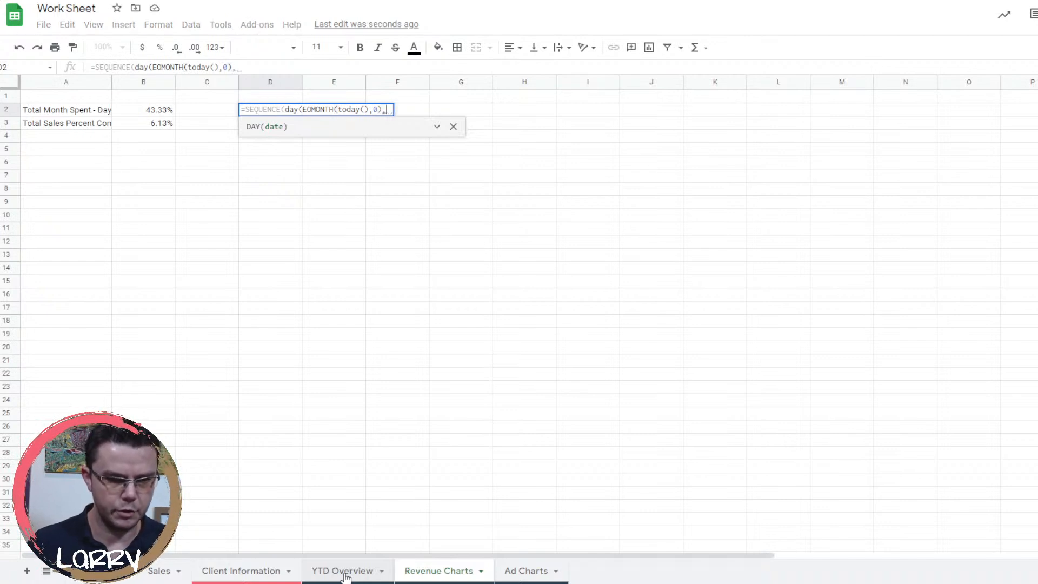
key("BackSpace")
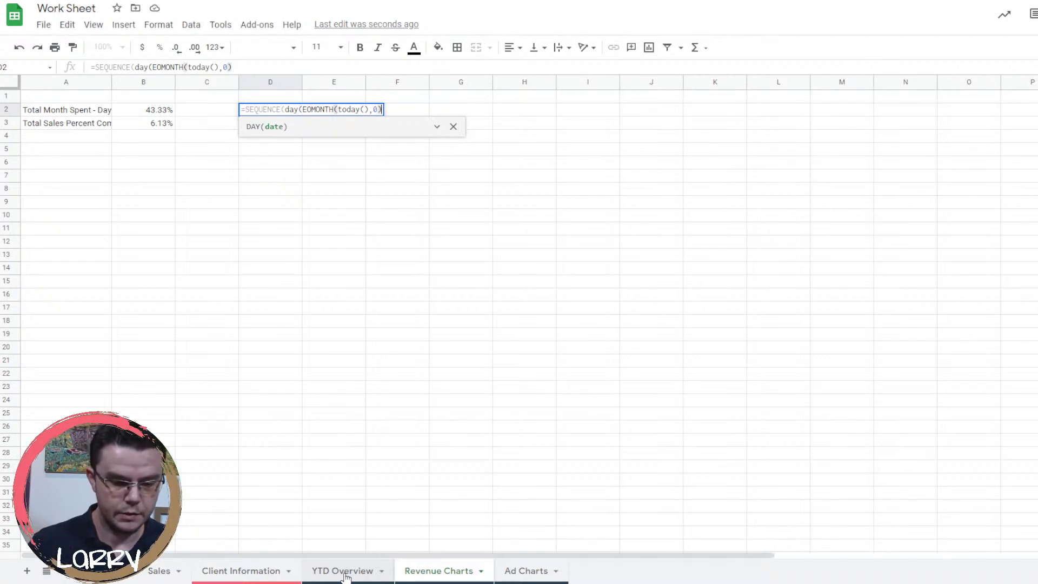
type(")")
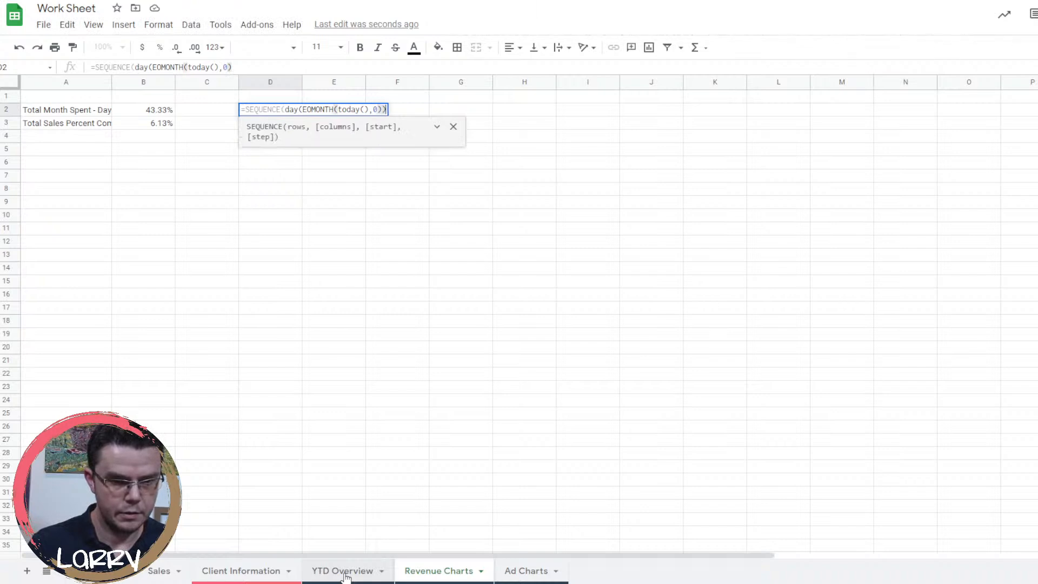
Complete the SEQUENCE formula with 1 column, Client Information B13 as the start and a step of 1, and enter it.
type(",1")
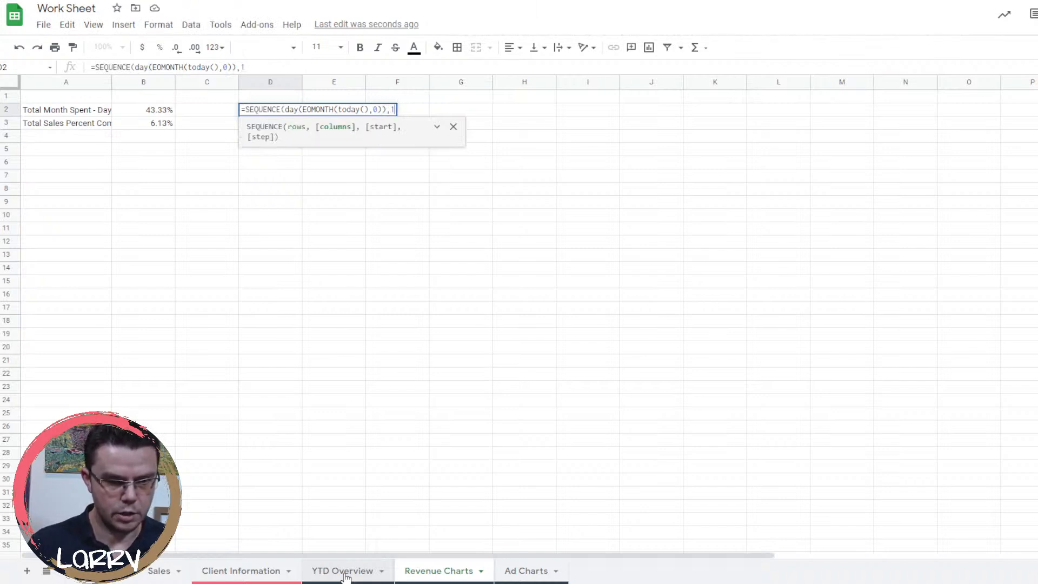
type(",")
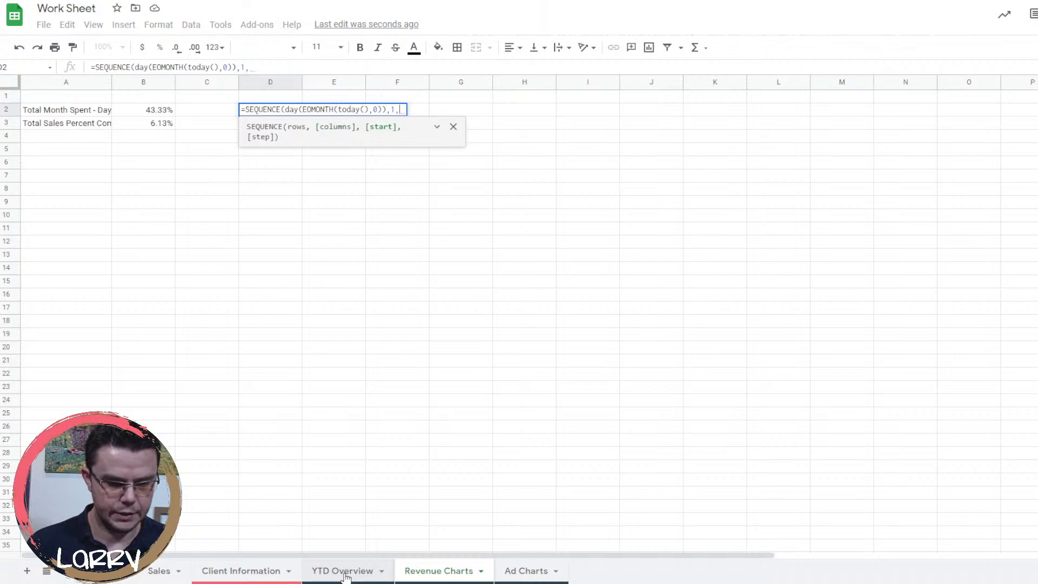
left_click(265, 569)
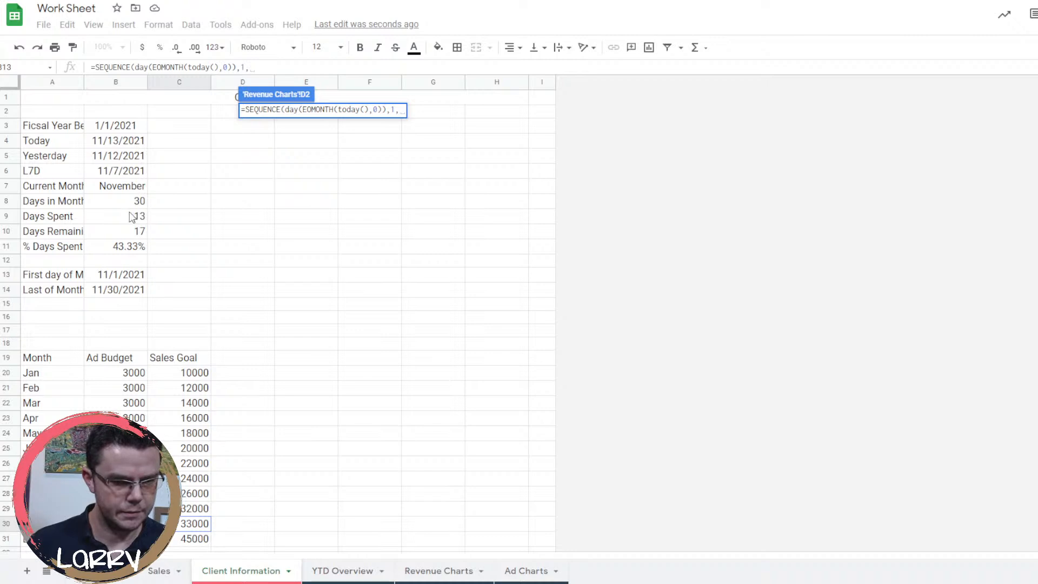
left_click(133, 269)
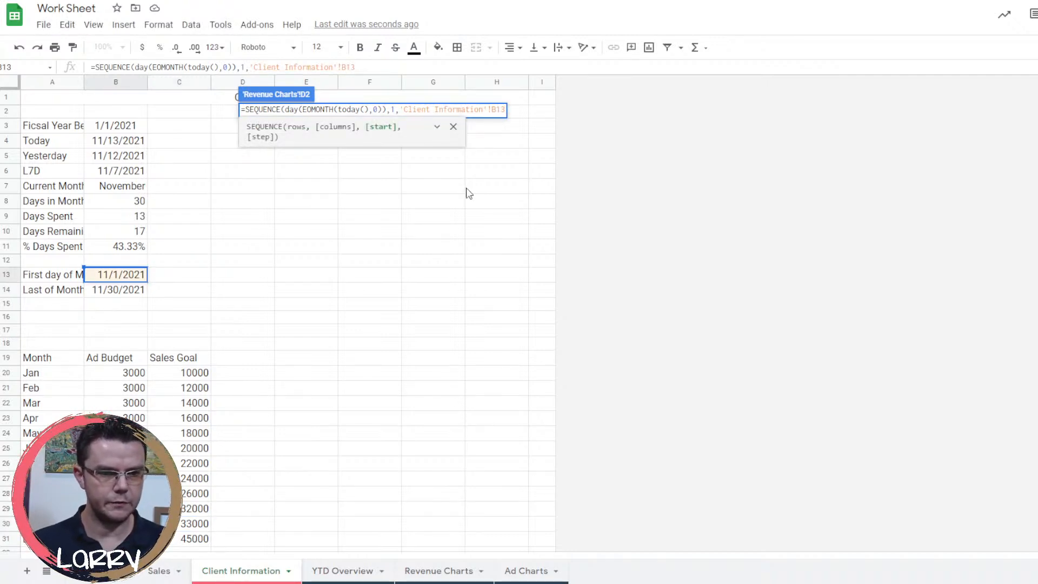
type(",")
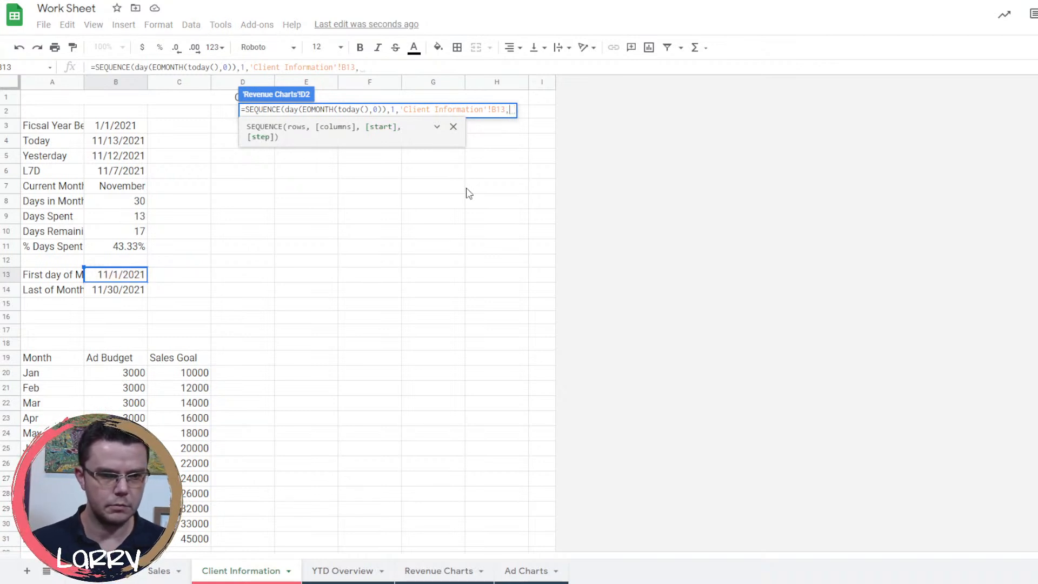
type("1)")
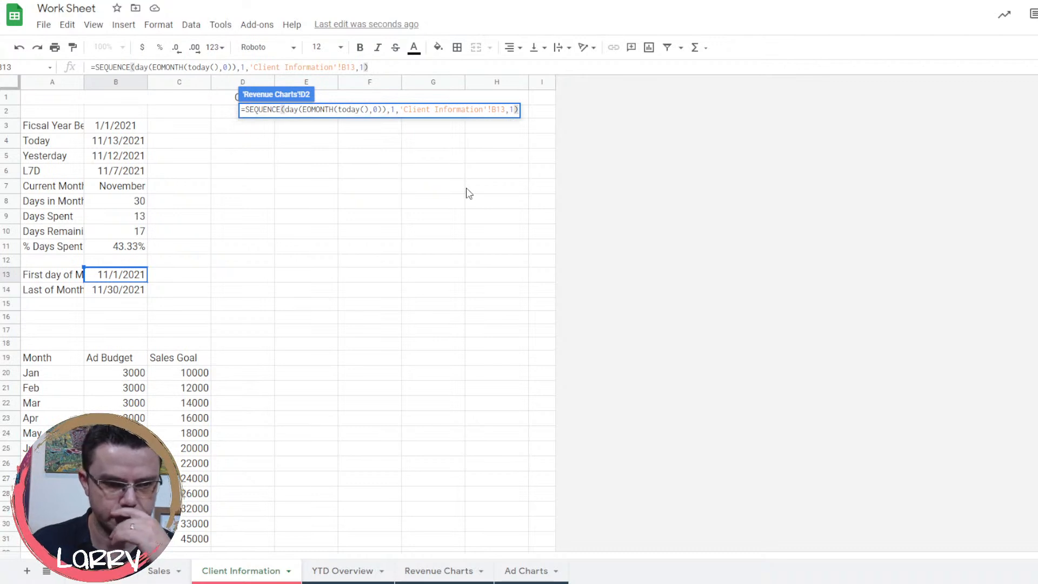
key("Return")
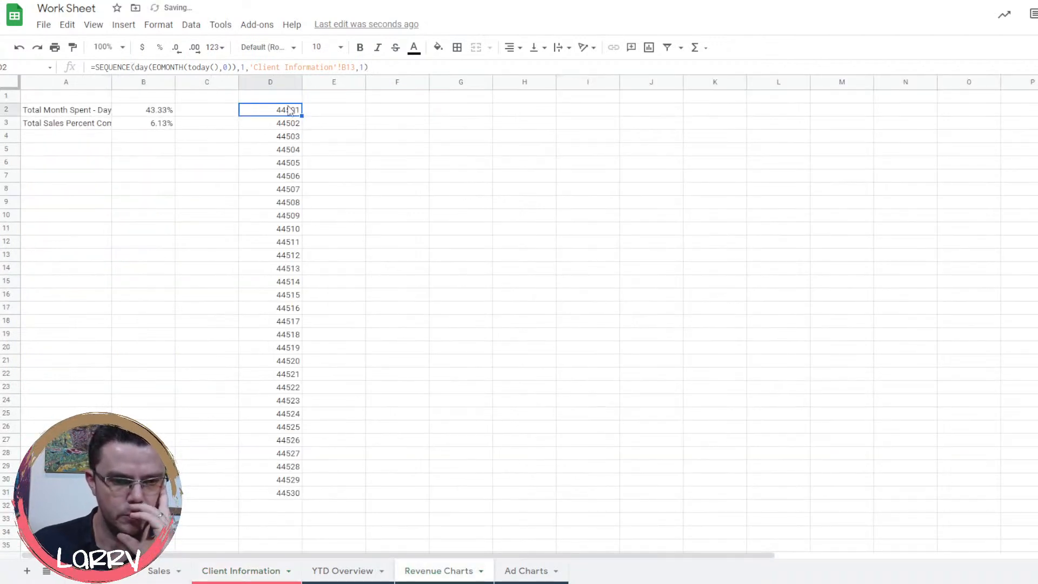
Add the header Date in D1 and format the sequence in D2:D31 as dates.
left_click(280, 96)
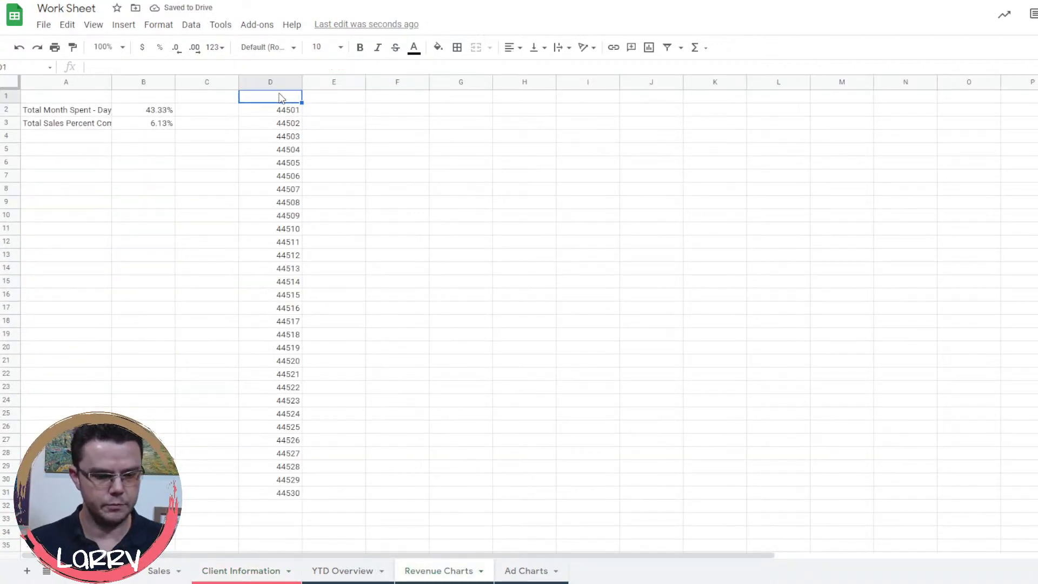
type("Date")
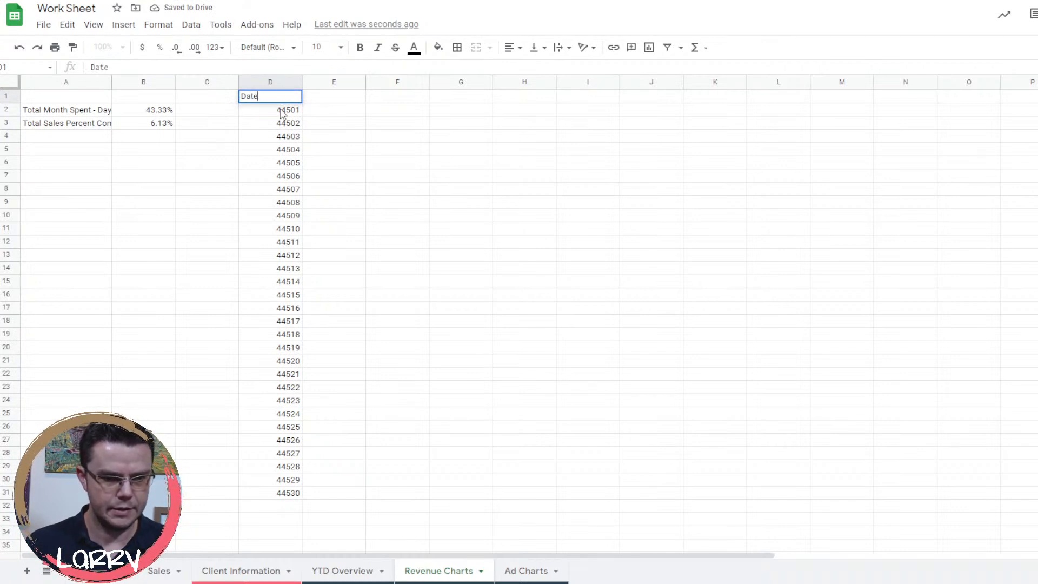
left_click(280, 113)
left_click_drag(280, 113, 280, 469)
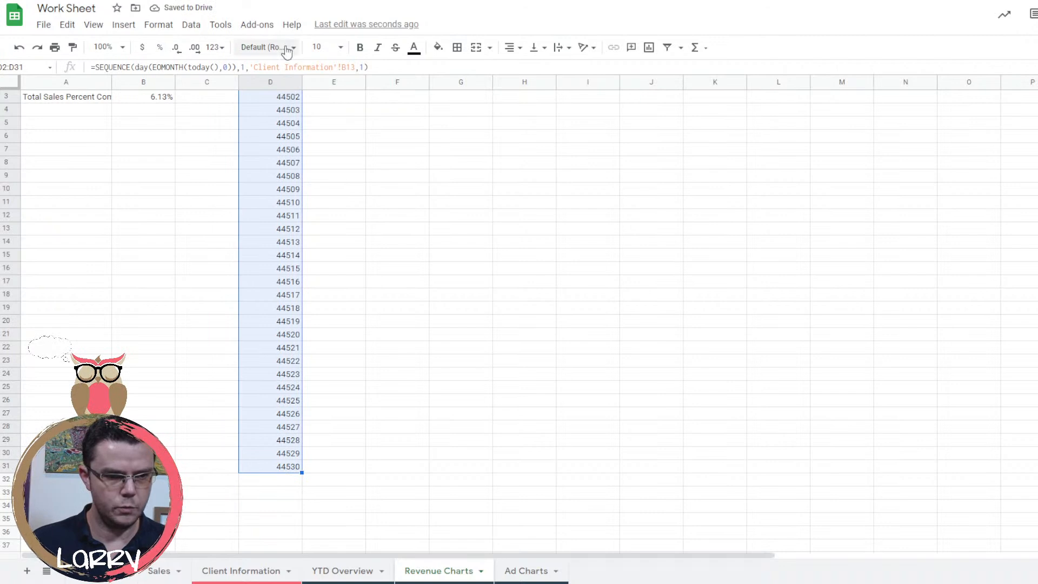
left_click(215, 51)
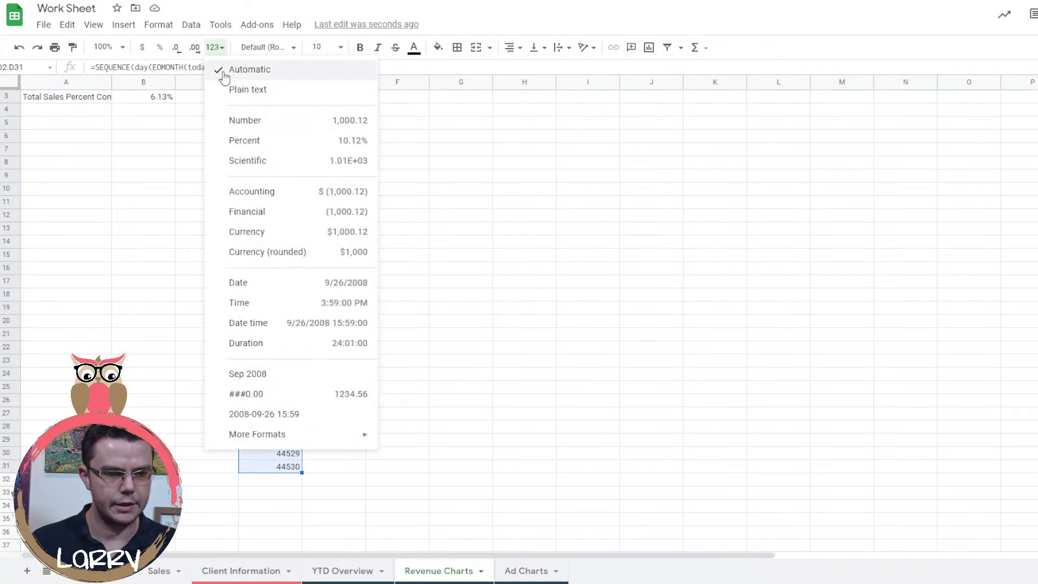
left_click(292, 284)
scroll(354, 252, "up", 1)
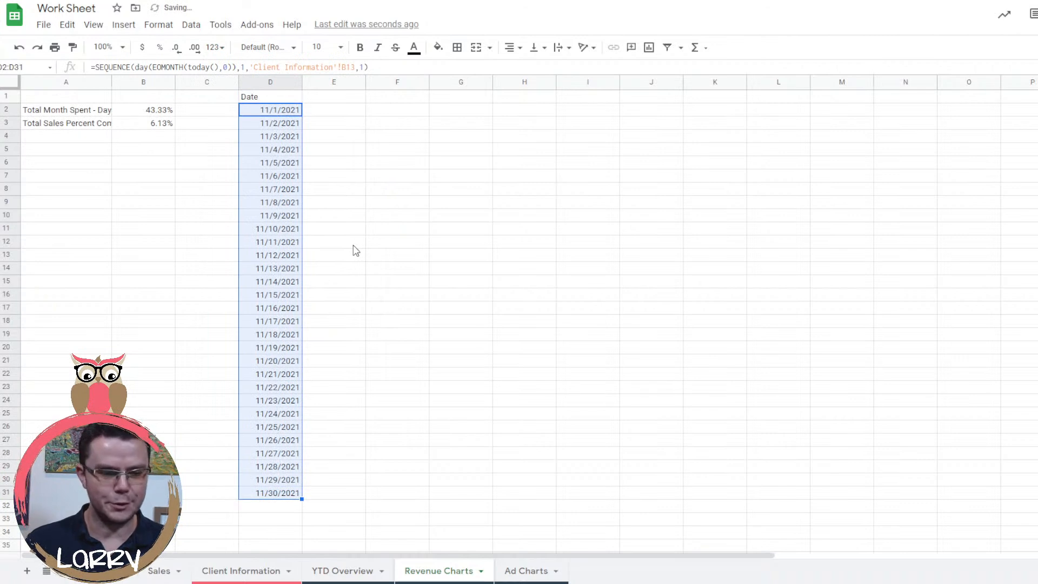
left_click(345, 97)
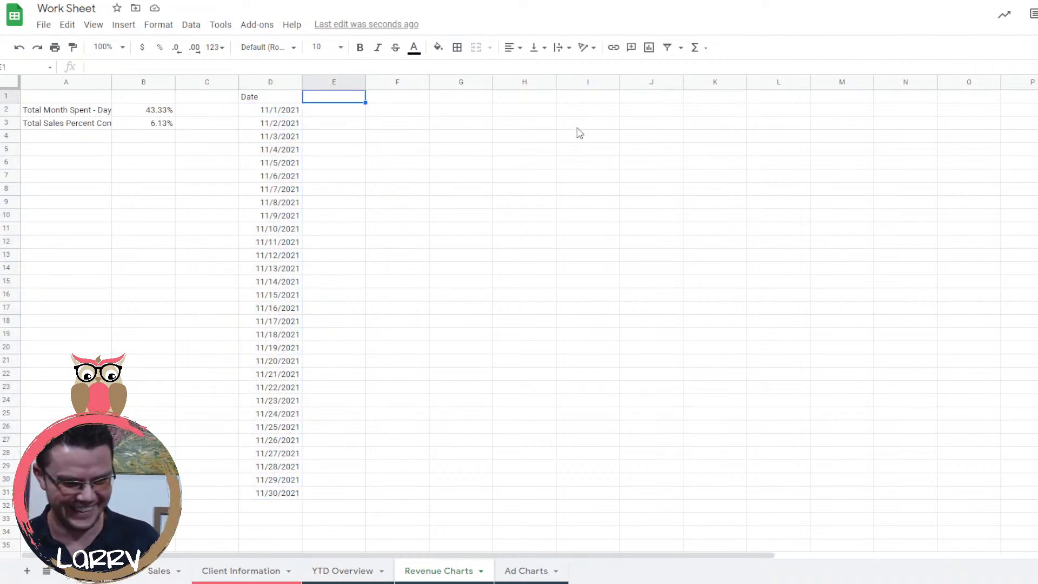
key("Down")
type("=arrray")
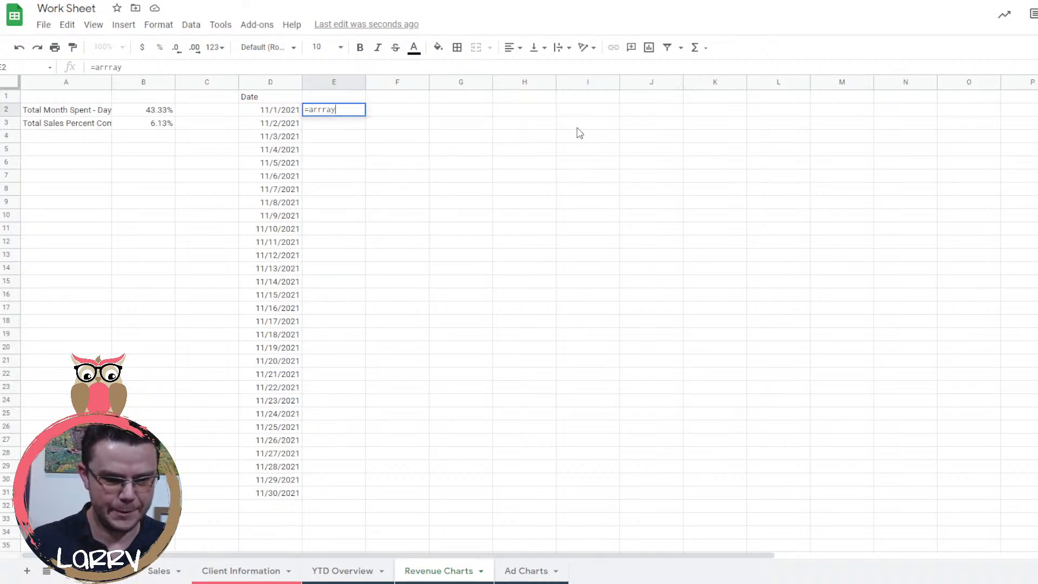
type("(")
key("BackSpace")
type("for")
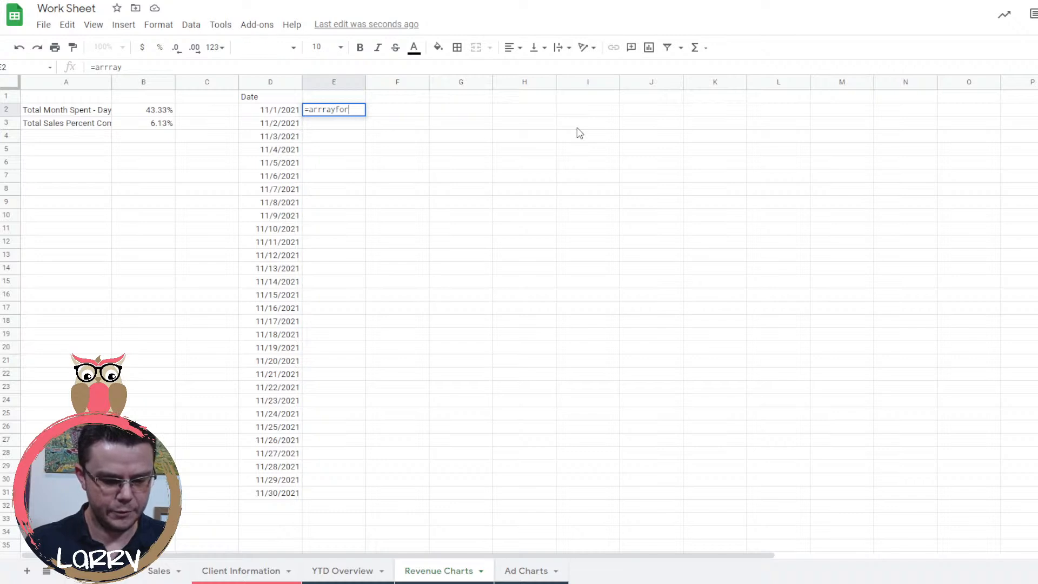
type("mula")
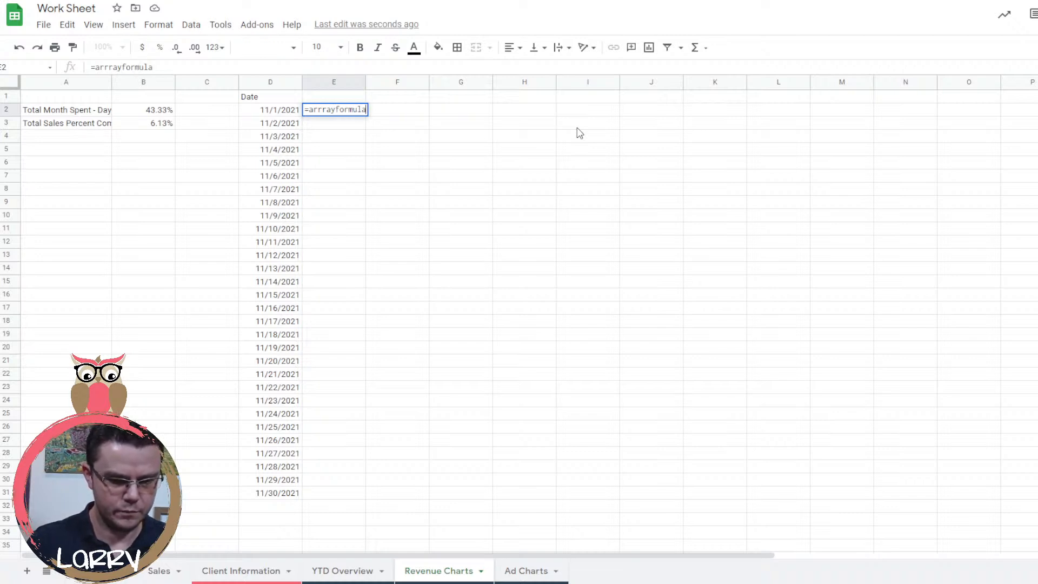
type("(")
key("BackSpace")
key("BackSpace")
key("BackSpace")
key("BackSpace")
key("BackSpace")
key("BackSpace")
key("BackSpace")
key("BackSpace")
key("BackSpace")
key("BackSpace")
key("BackSpace")
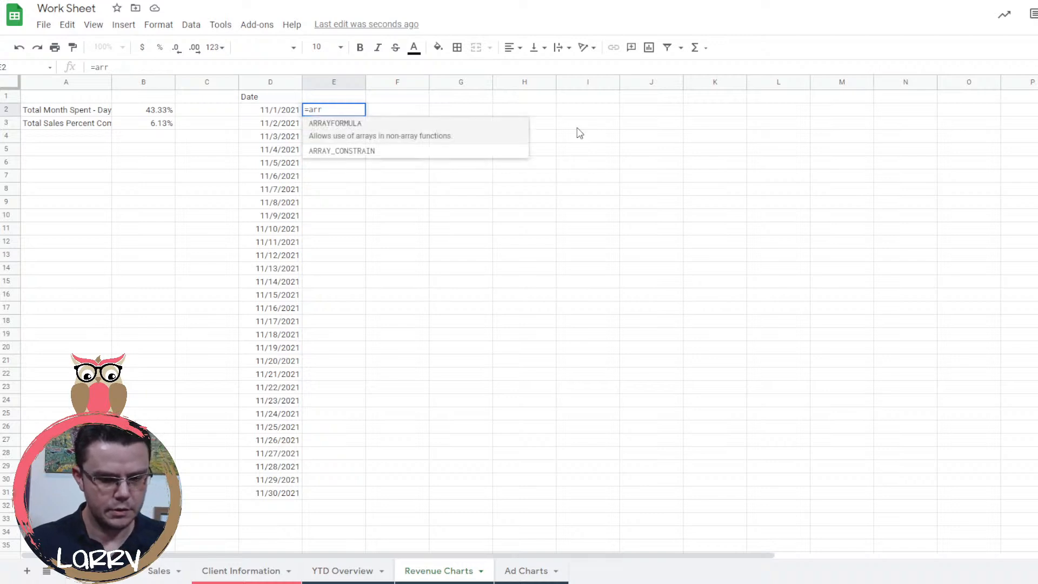
key("Tab")
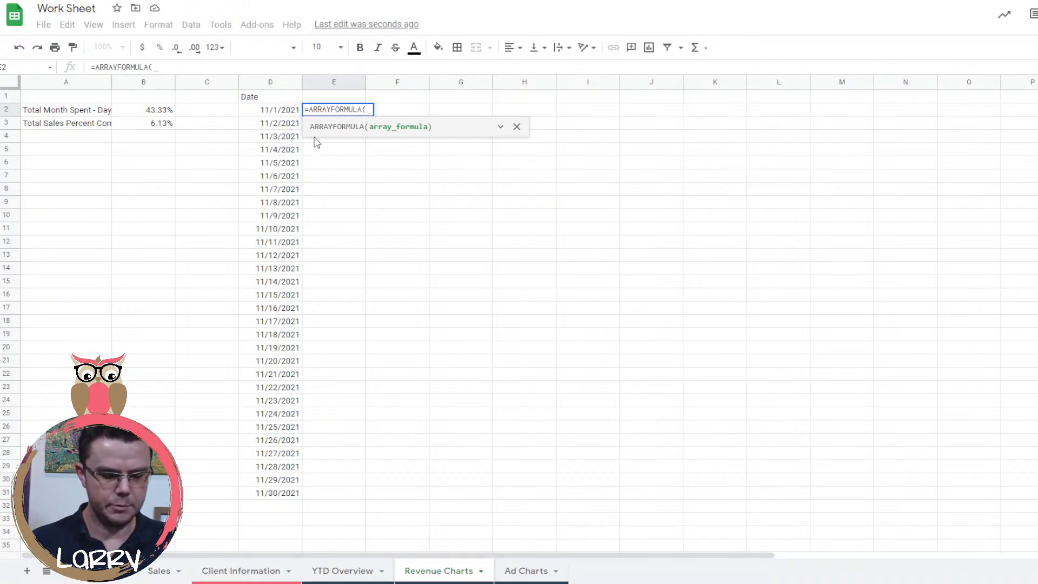
type("vlook")
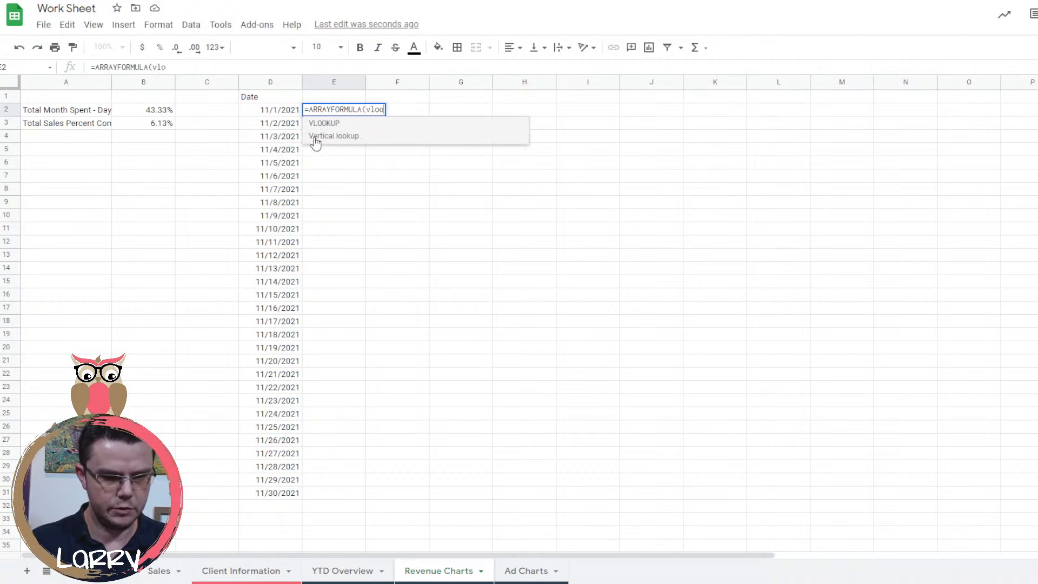
key("BackSpace")
key("BackSpace")
key("BackSpace")
key("BackSpace")
key("BackSpace")
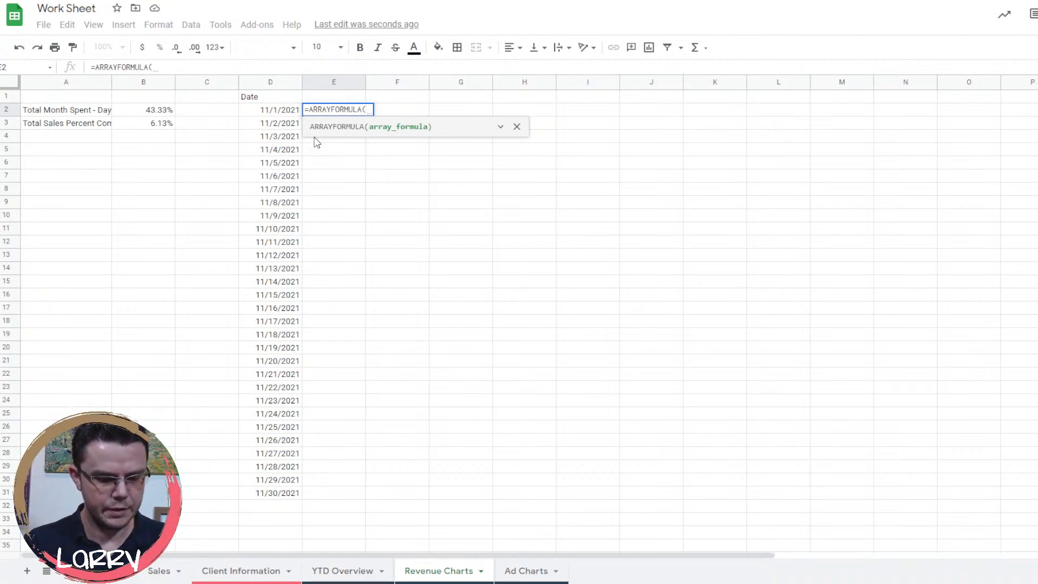
type("if(")
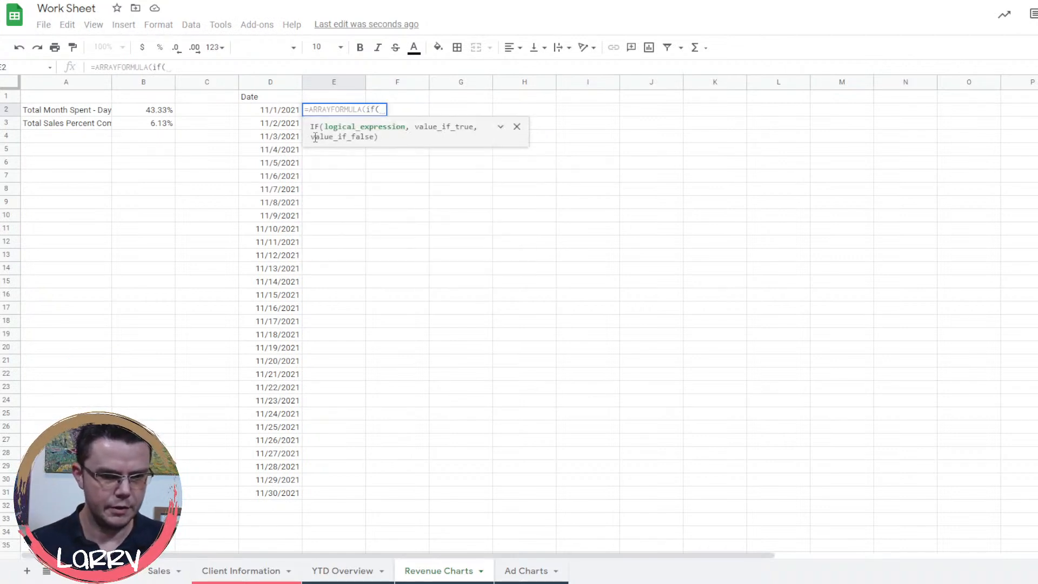
key("BackSpace")
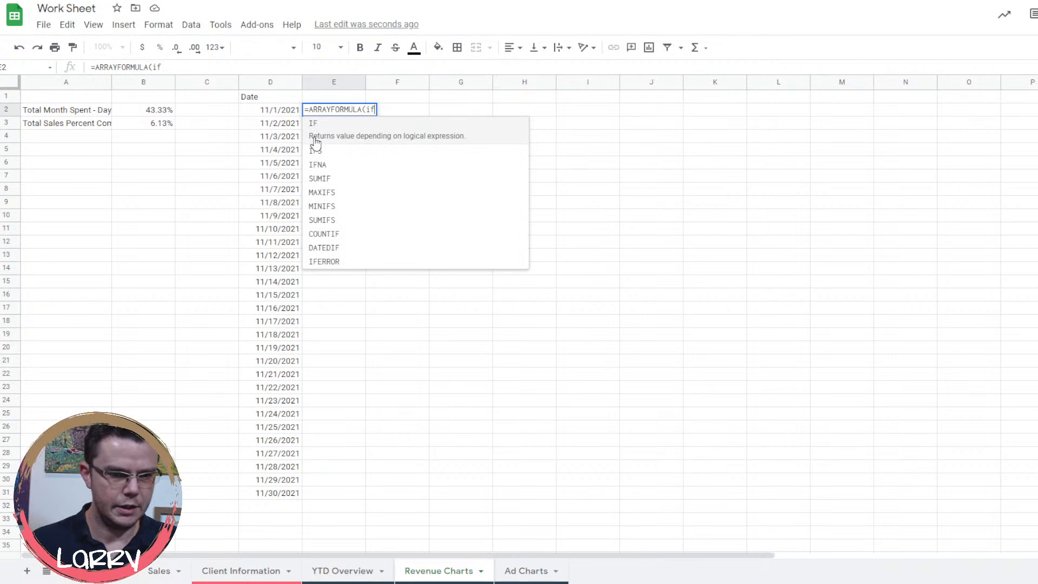
left_click(270, 110)
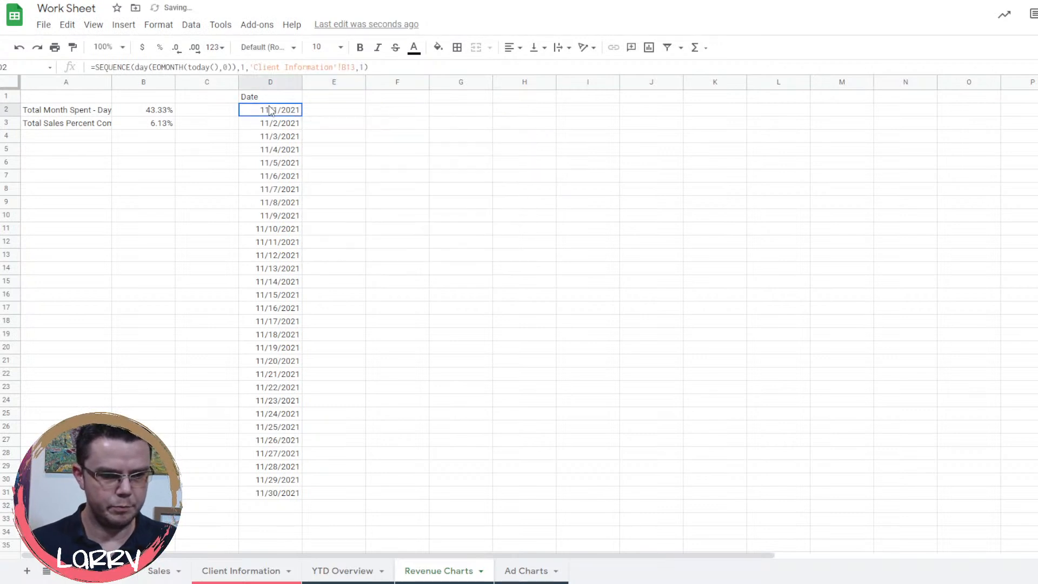
left_click(326, 113)
double_click(358, 110)
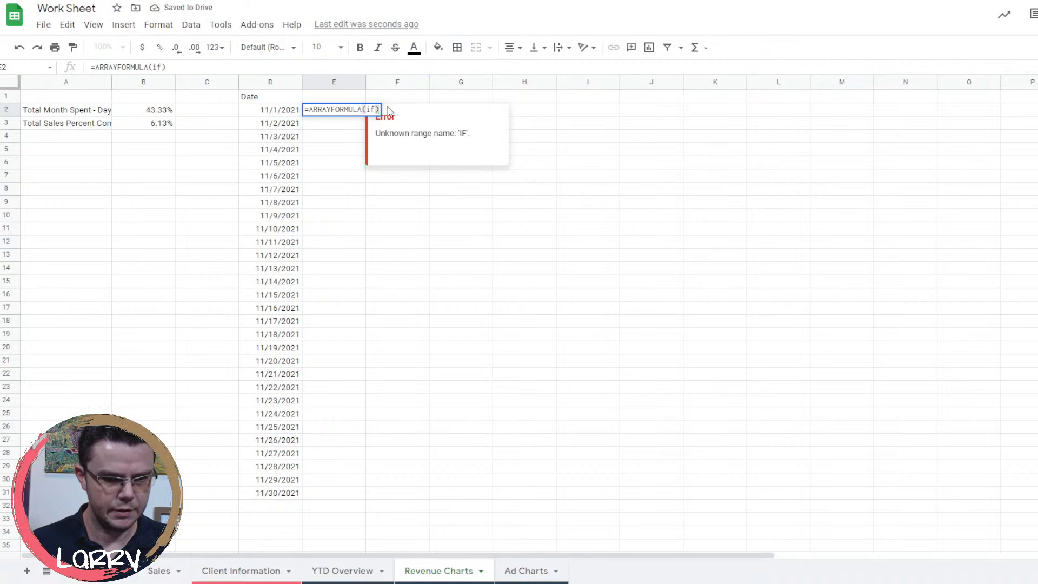
left_click(376, 109)
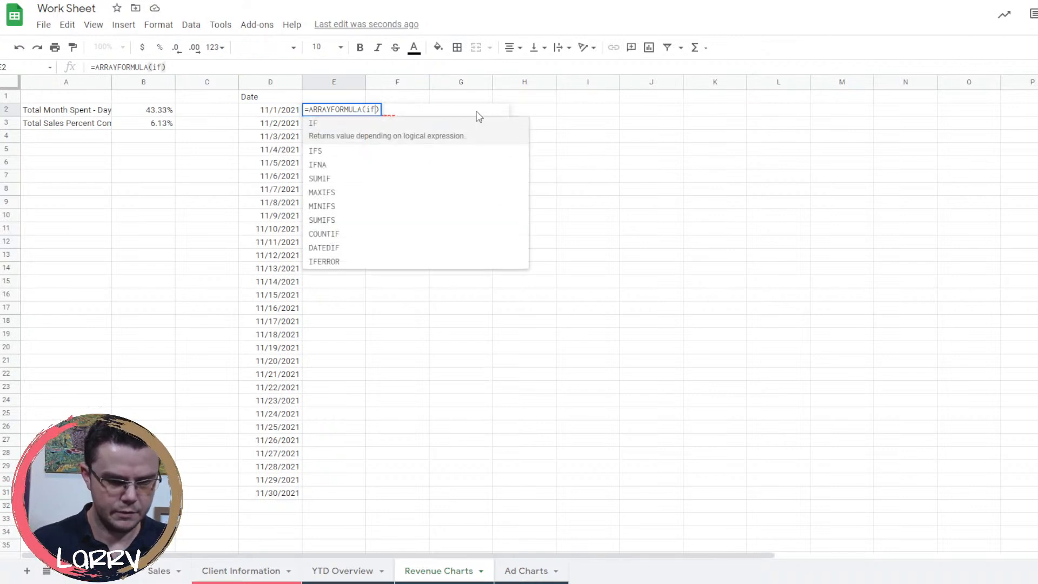
type("(D2")
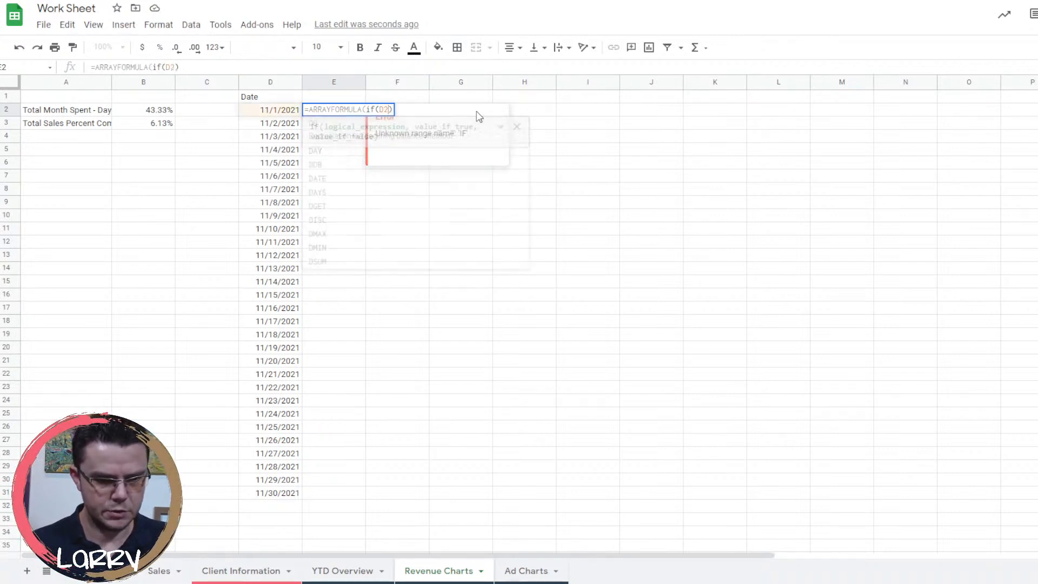
type(":")
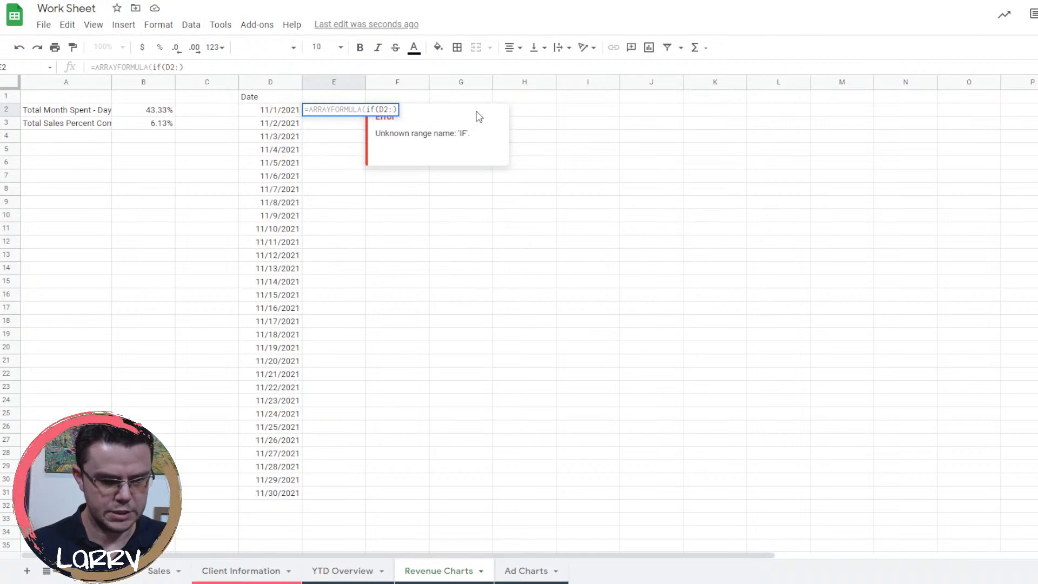
type("D")
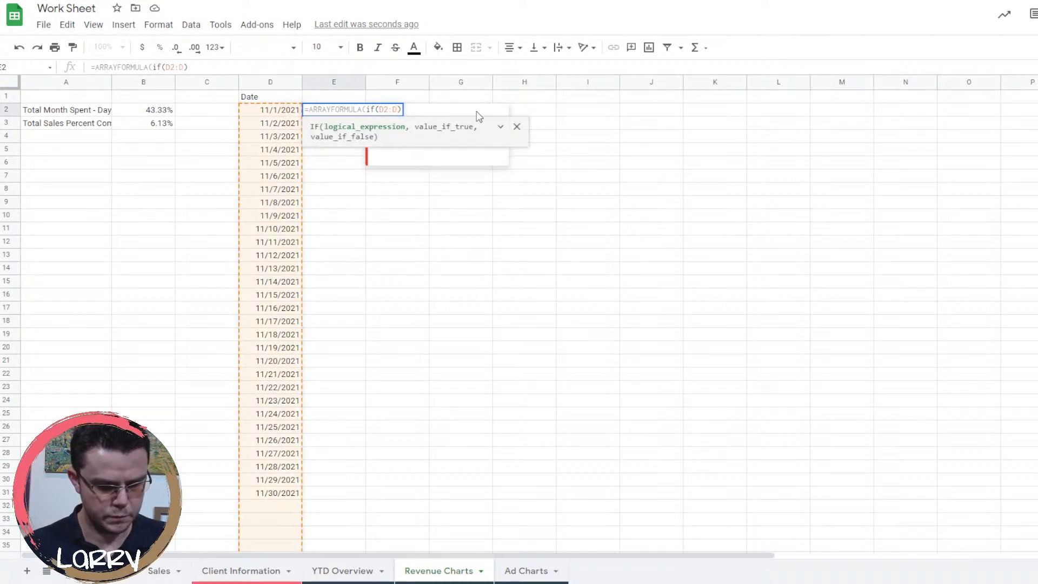
type("32")
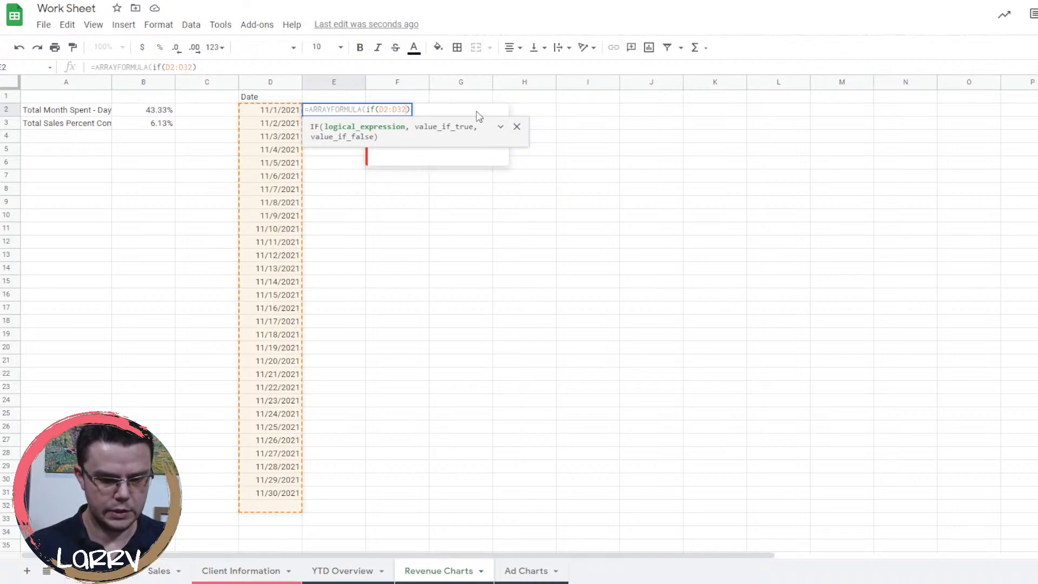
type(">")
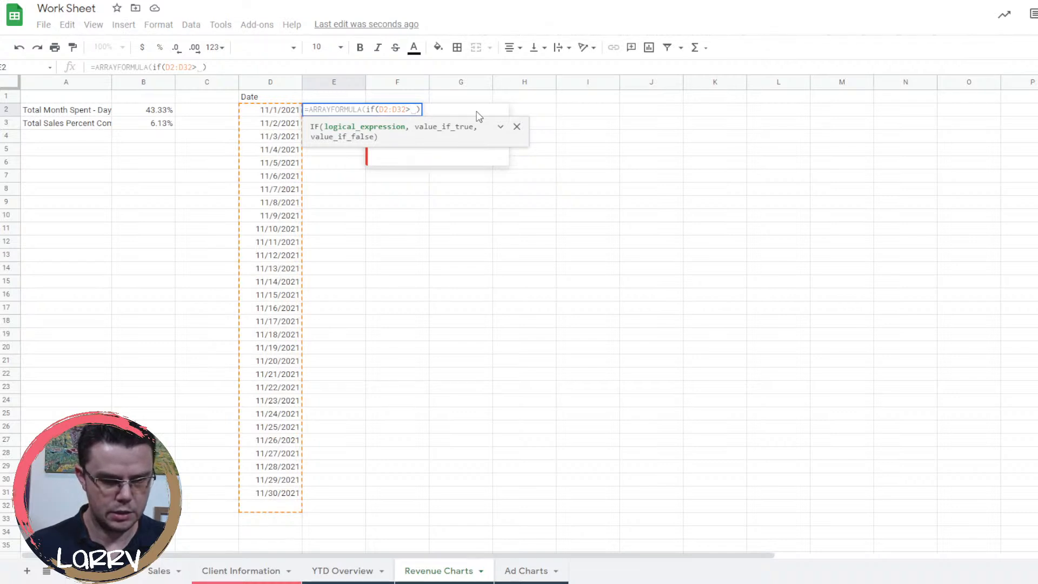
type("0")
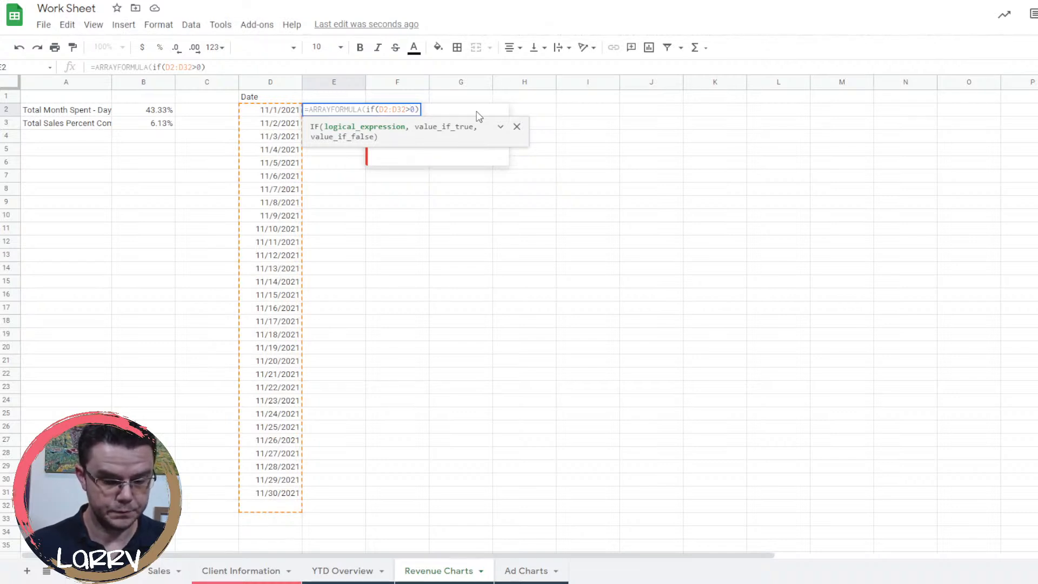
type(",")
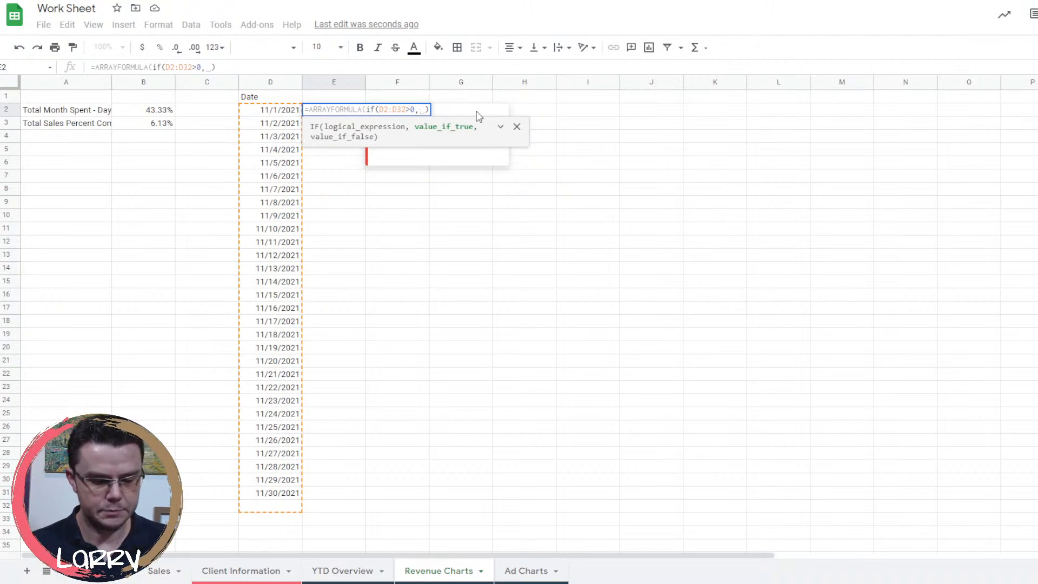
type("sum")
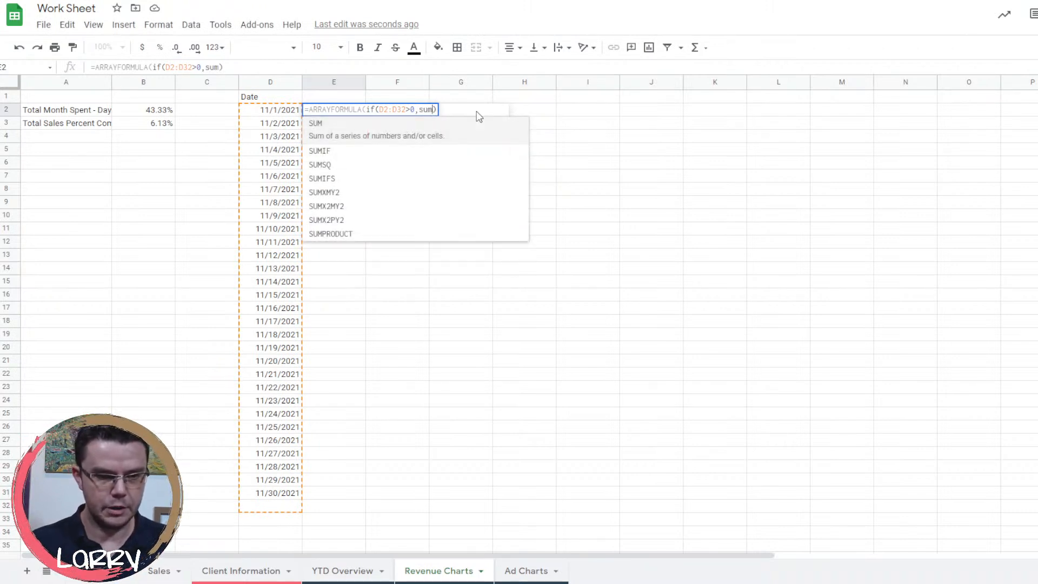
type("if")
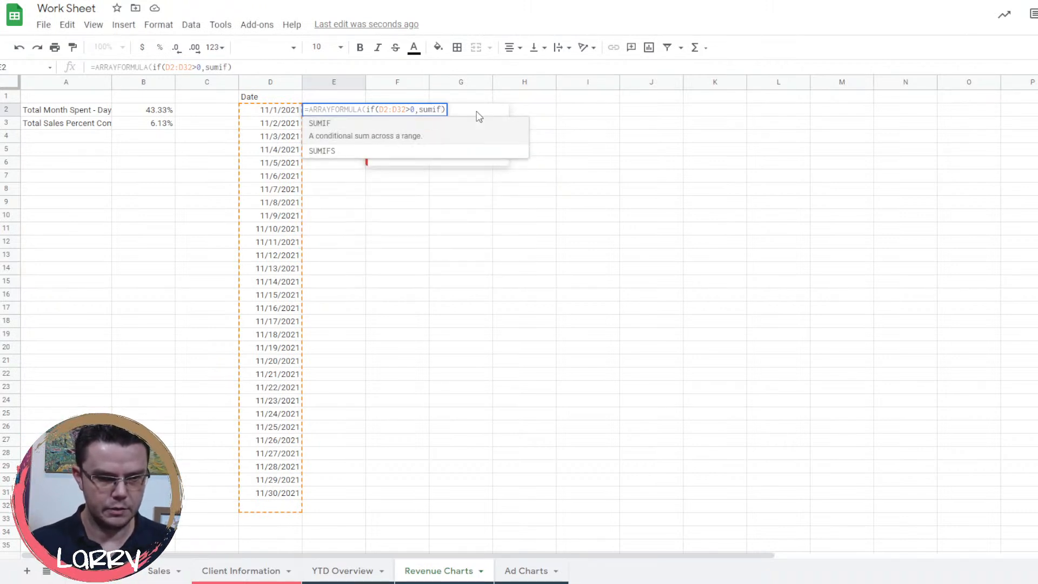
type("S")
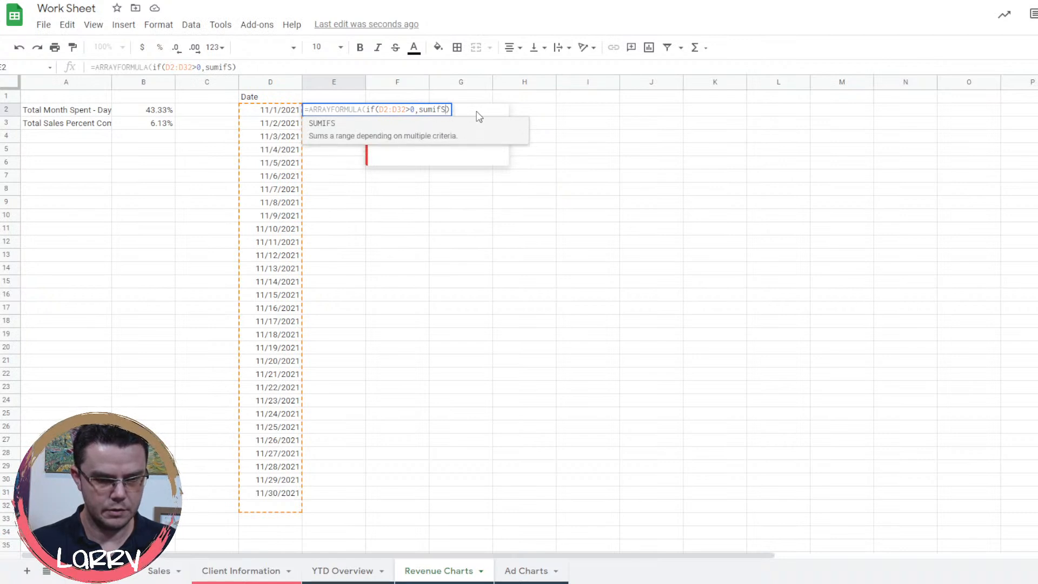
key("BackSpace")
key("BackSpace")
key("BackSpace")
key("BackSpace")
key("BackSpace")
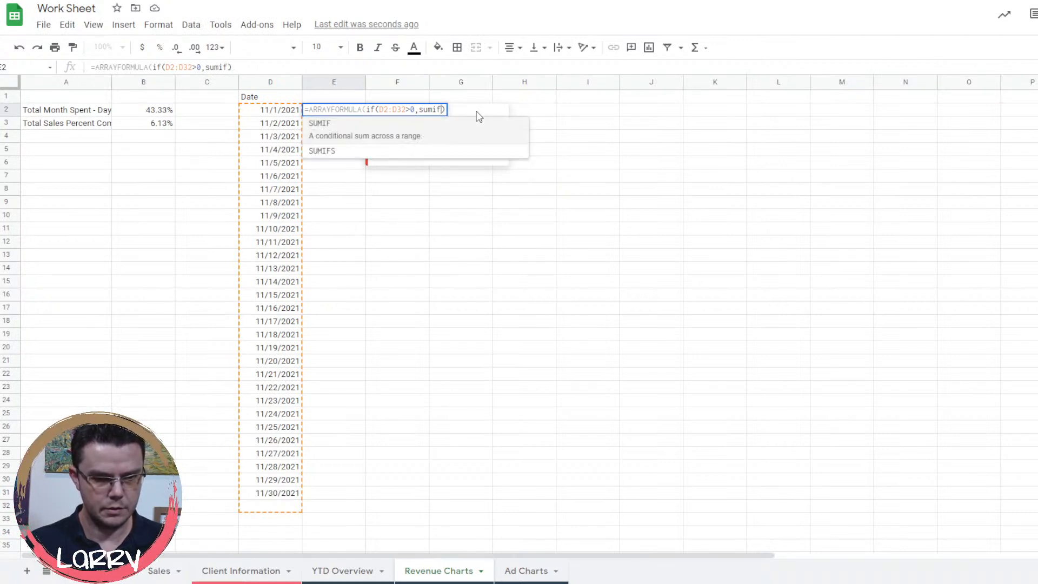
key("BackSpace")
key("BackSpace")
key("BackSpace")
key("BackSpace")
key("BackSpace")
key("BackSpace")
key("BackSpace")
key("BackSpace")
key("BackSpace")
key("BackSpace")
key("BackSpace")
key("BackSpace")
key("BackSpace")
key("BackSpace")
key("BackSpace")
key("BackSpace")
key("BackSpace")
key("BackSpace")
key("BackSpace")
key("BackSpace")
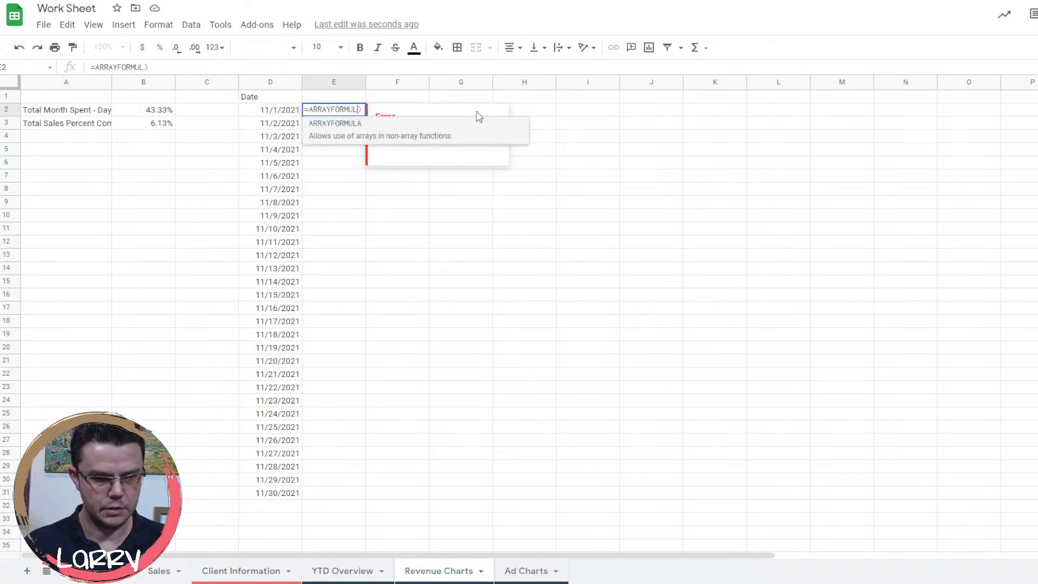
key("BackSpace")
key("BackSpace")
key("BackSpace")
key("BackSpace")
key("BackSpace")
key("BackSpace")
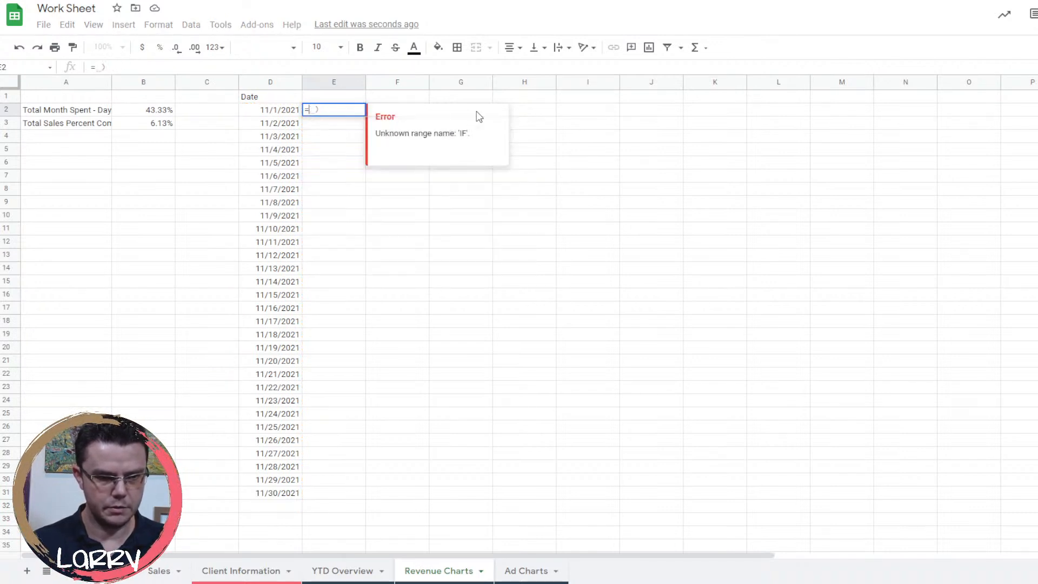
key("BackSpace")
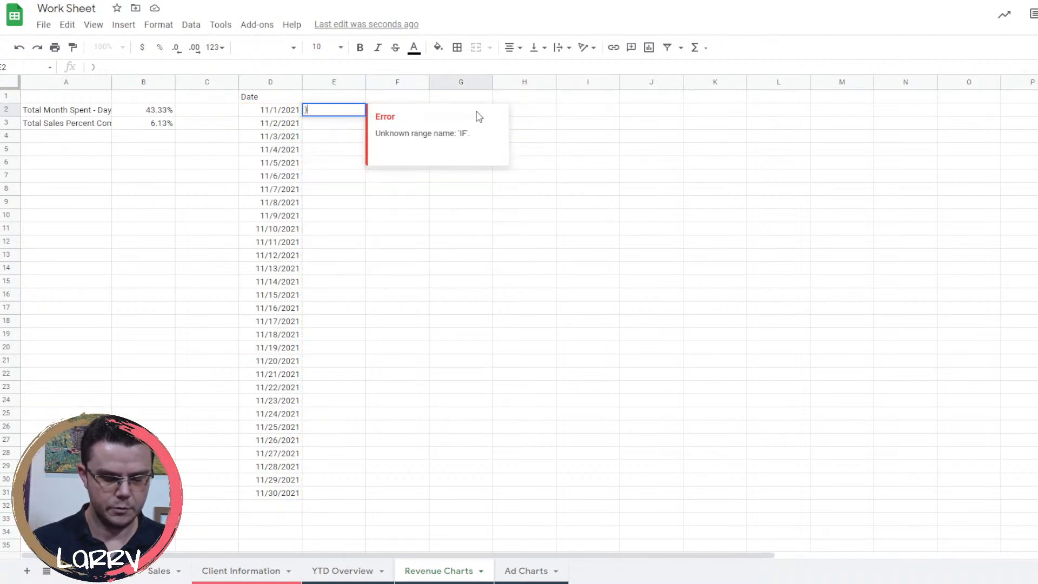
key("Delete")
Start a QUERY formula in E2 of Revenue Charts with Sales!A1:G as the data argument.
type("=")
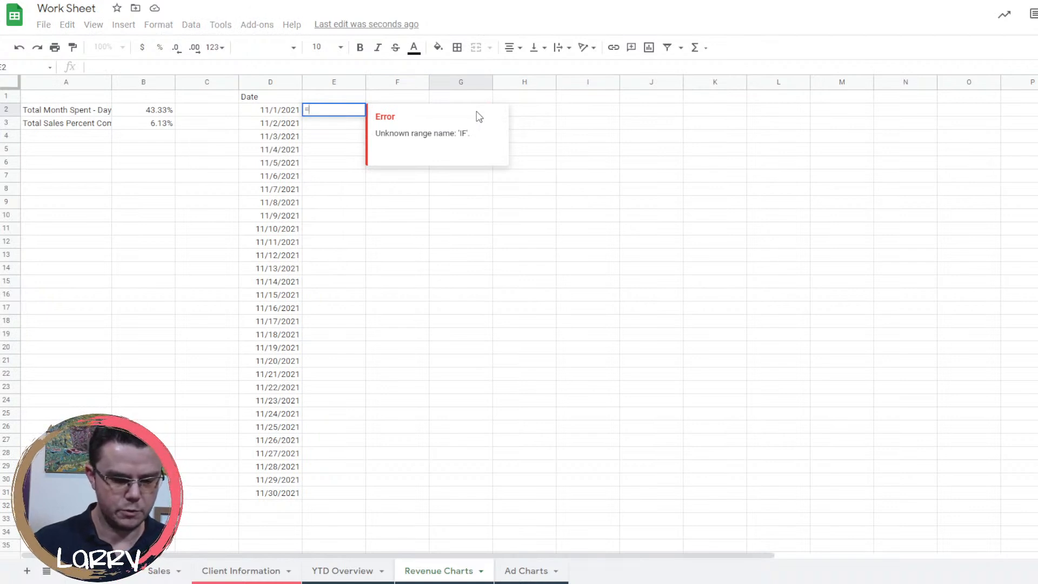
type("query")
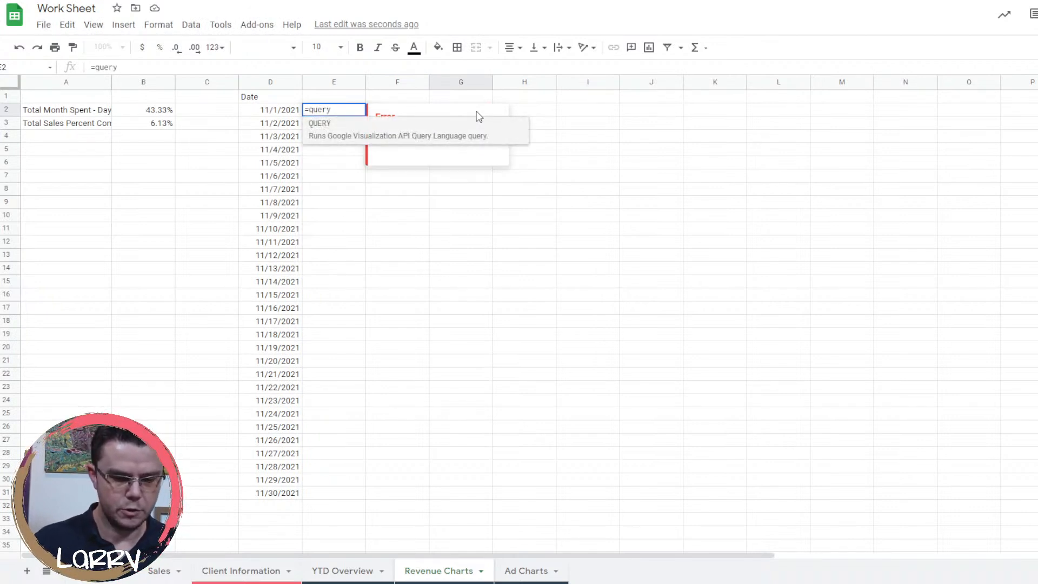
type("(")
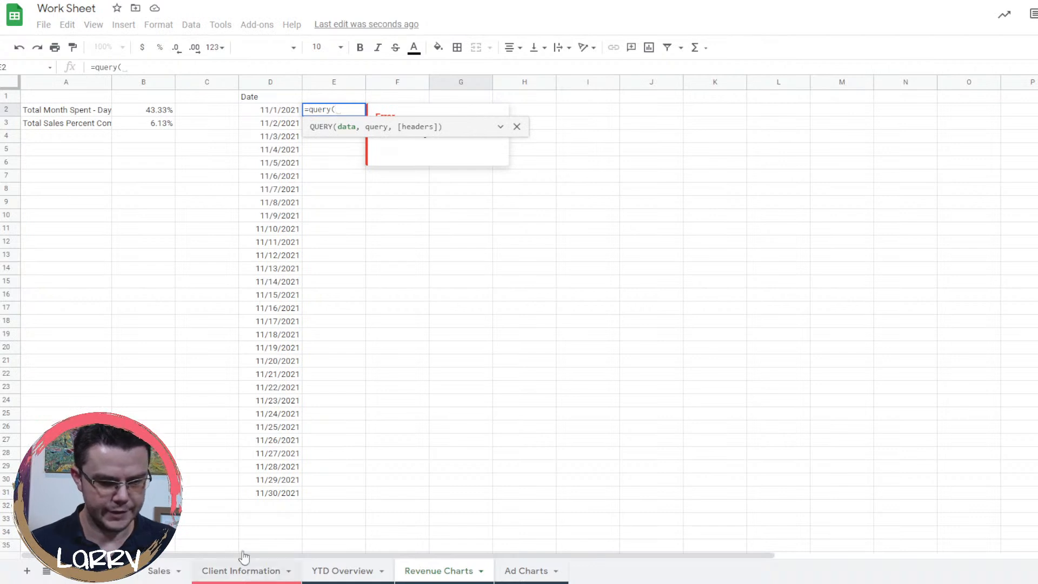
left_click(160, 570)
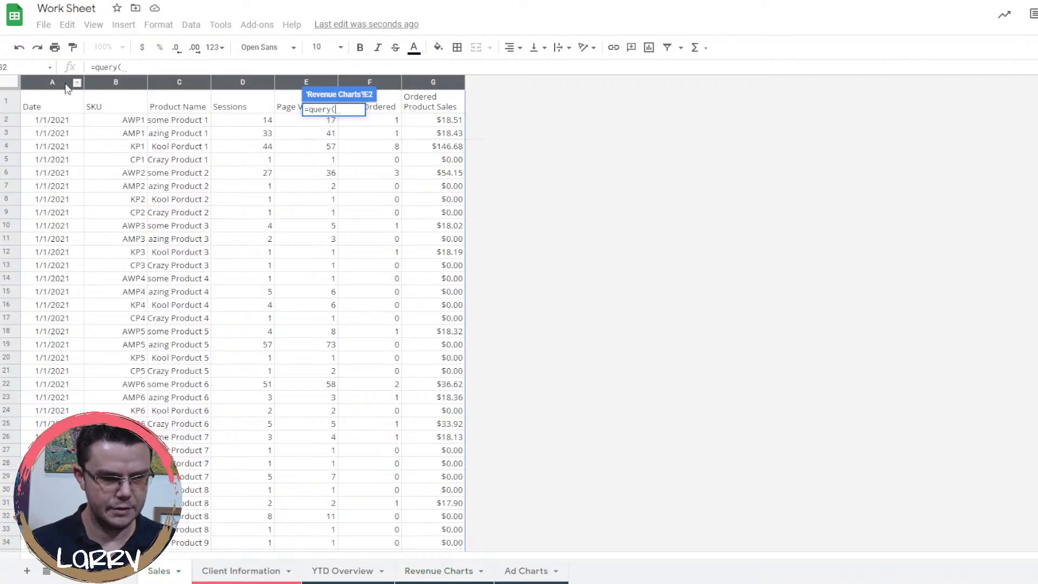
left_click_drag(48, 105, 480, 183)
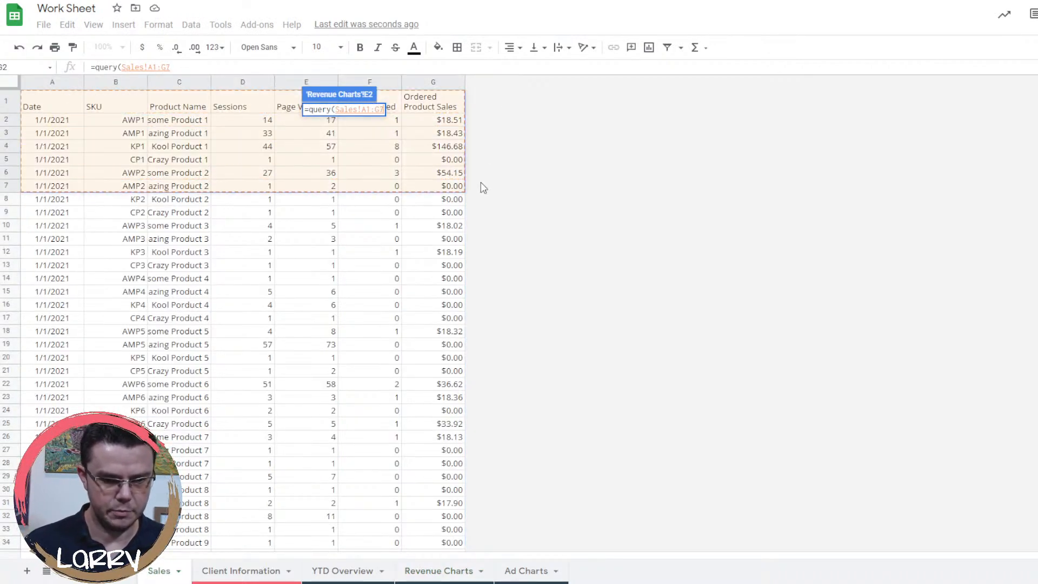
key("BackSpace")
type(",")
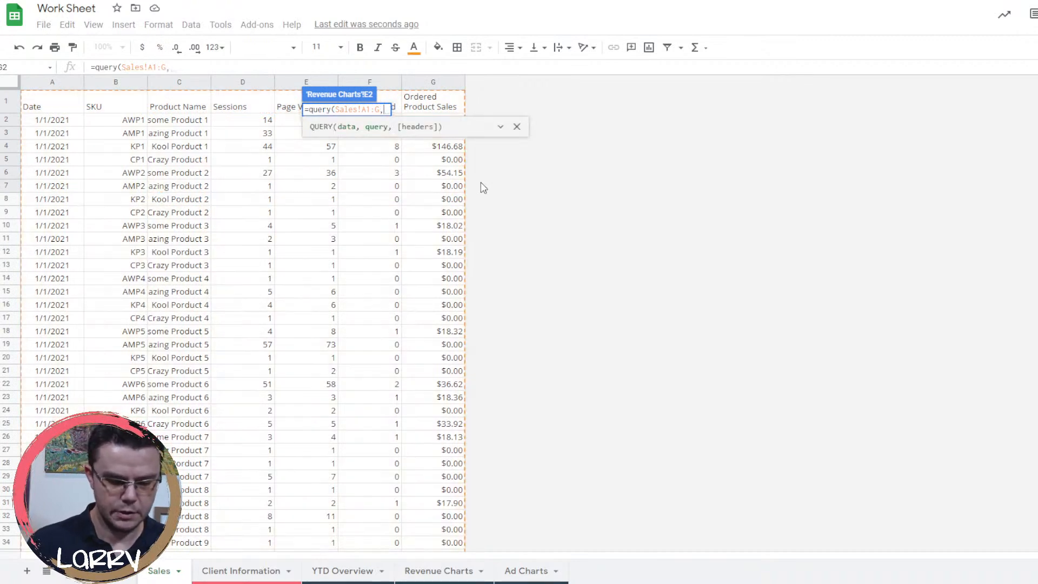
Add the query string "select sum(G) wher" as a placeholder for the date condition and enter the formula in E2.
type("\"select ")
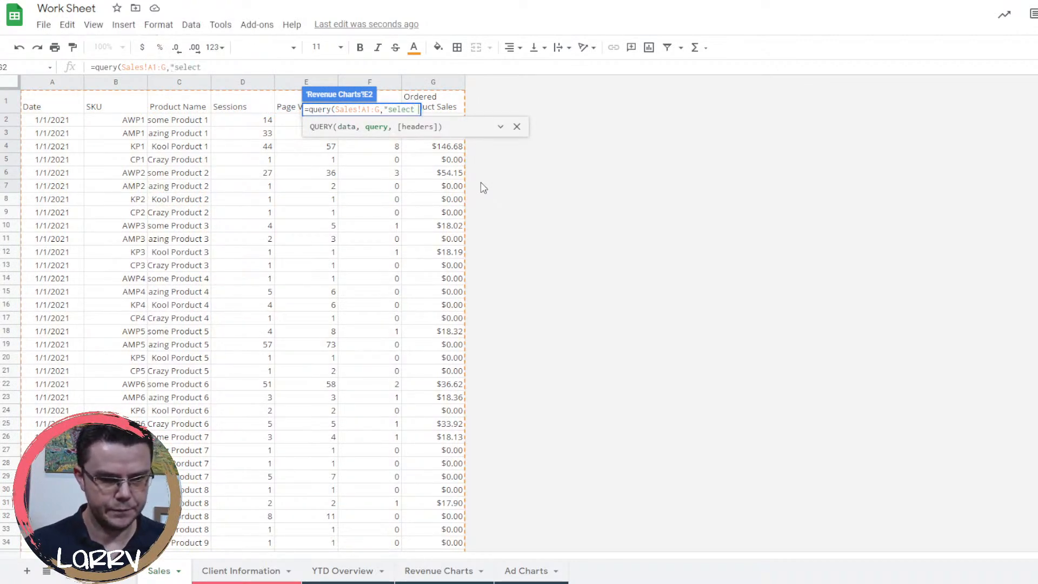
type("sum(G)")
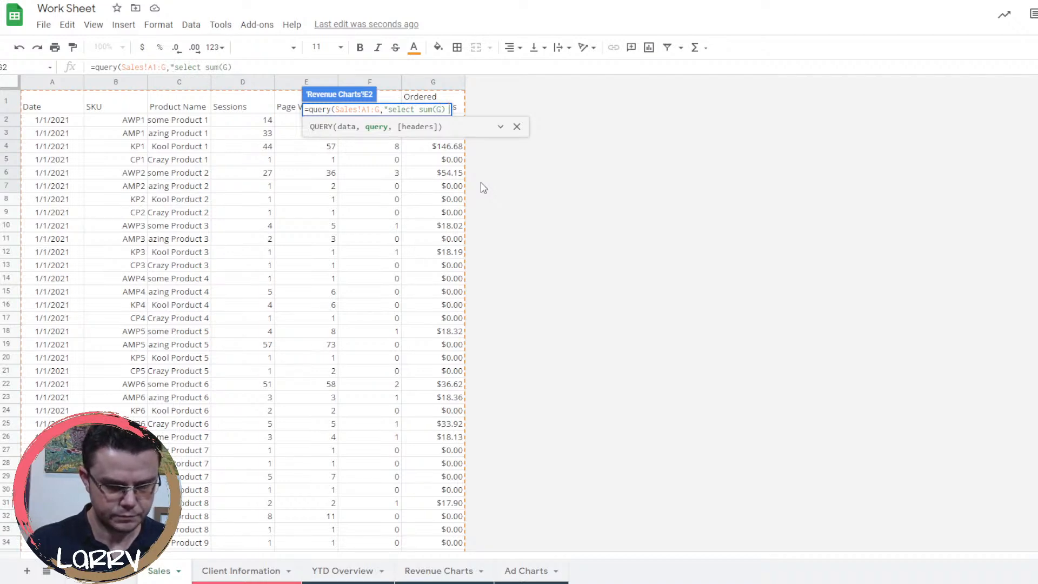
type(" wher")
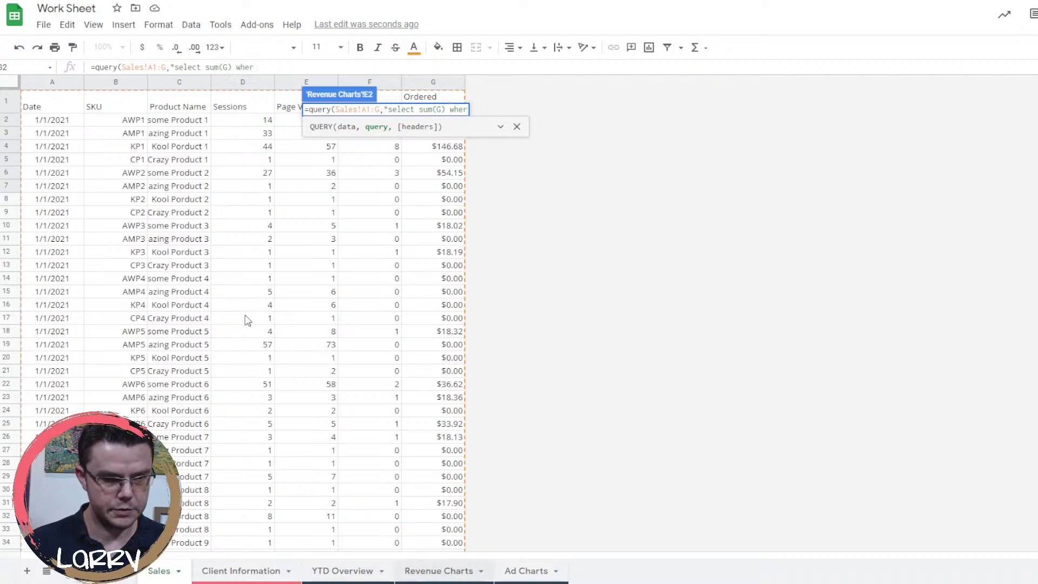
key("Return")
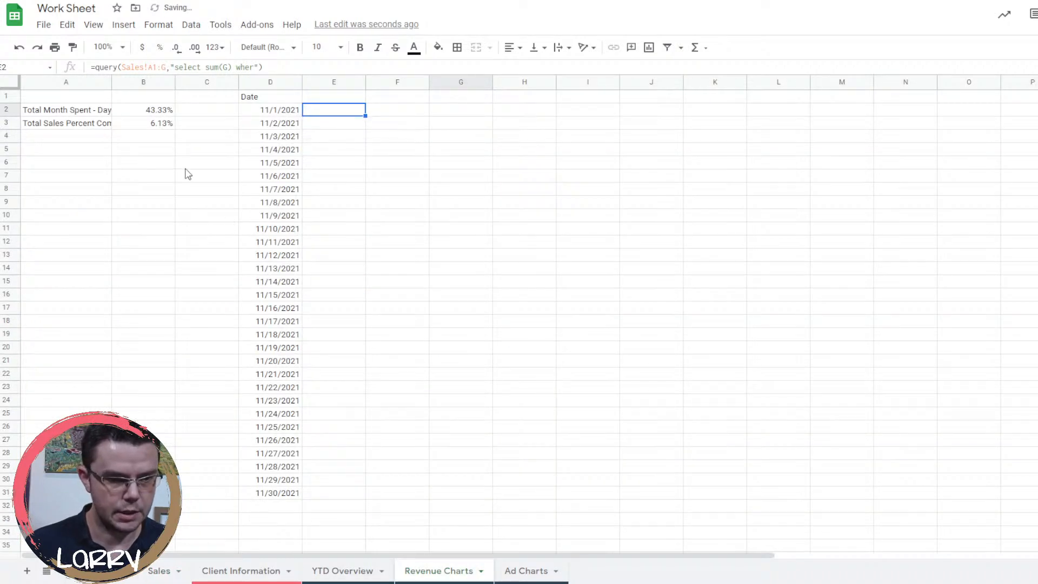
Copy the where clause with both date conditions from the B3 query and paste it over "wher" in the E2 query.
left_click(150, 126)
left_click(255, 66)
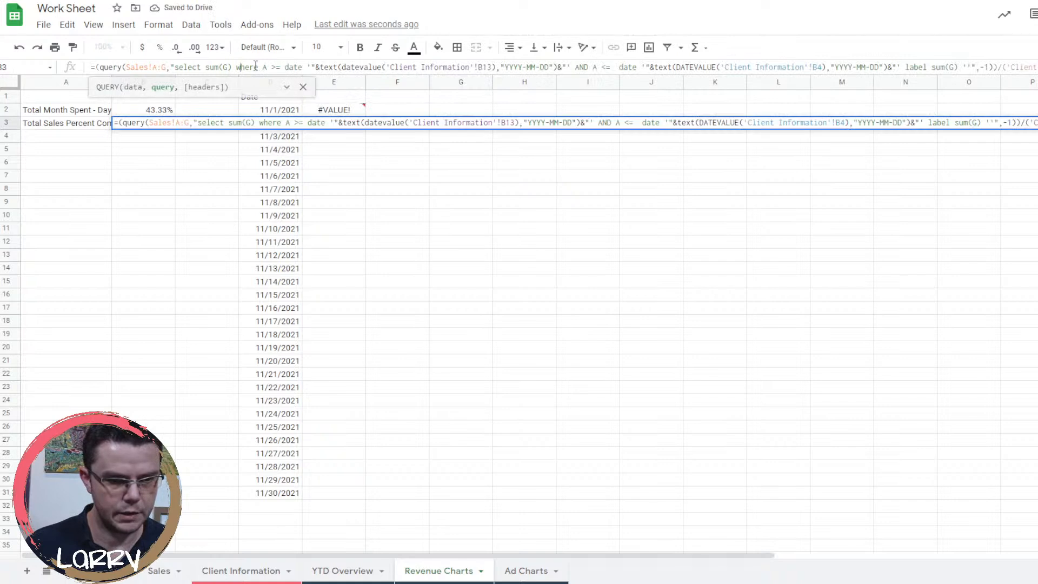
double_click(249, 67)
left_click_drag(236, 67, 901, 61)
key("ctrl+c")
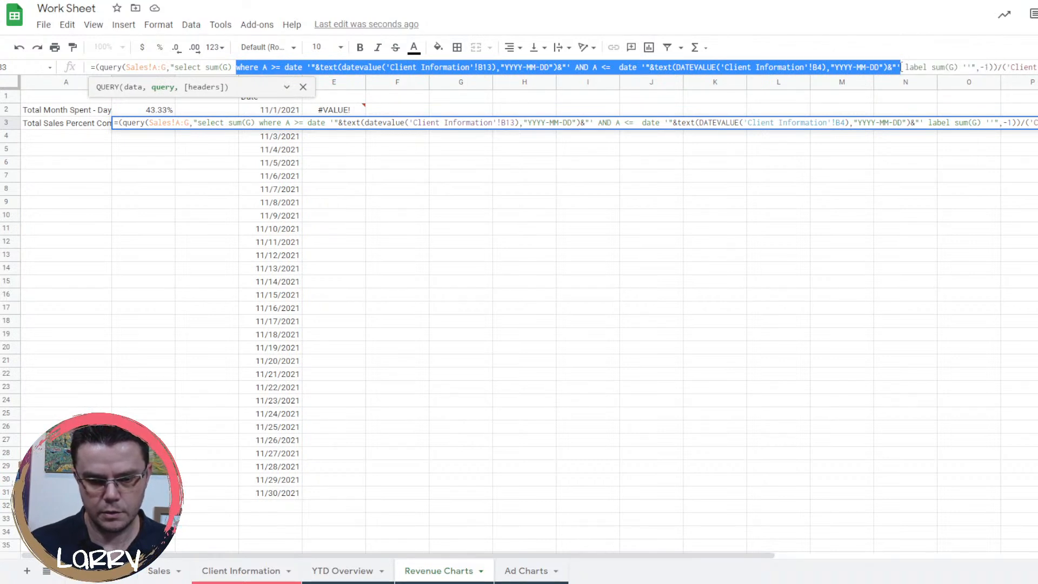
left_click(602, 286)
left_click(335, 110)
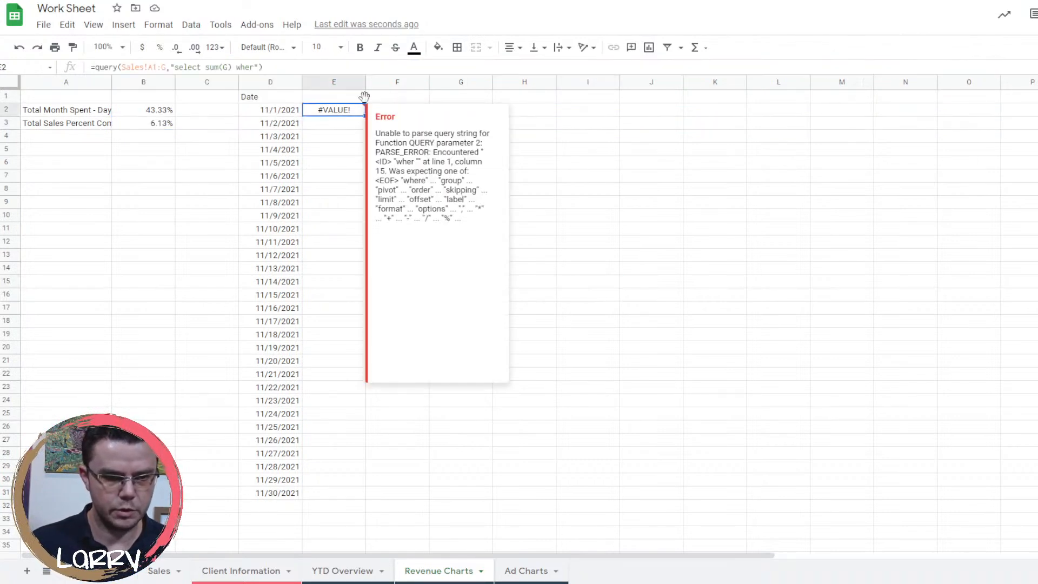
double_click(236, 67)
key("ctrl+v")
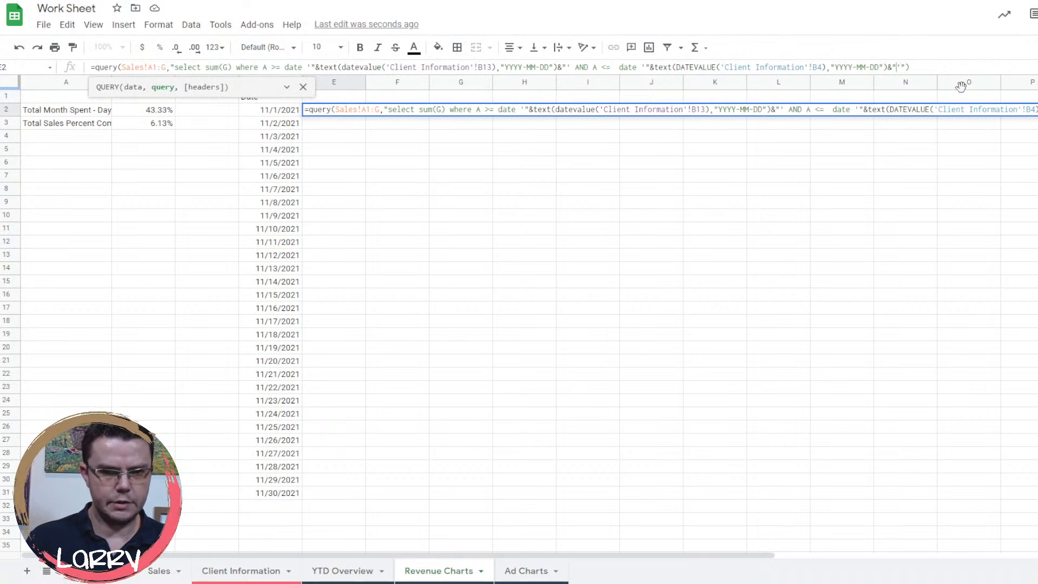
Remove the sum function and its parentheses around G in the E2 query so the select clause reads select G.
key("Left")
key("Left")
key("Left")
key("Left")
key("Left")
key("Left")
key("Left")
key("Left")
key("Left")
key("Left")
key("Left")
key("Left")
key("Left")
key("Left")
key("Left")
key("Left")
key("Left")
key("Left")
key("Left")
key("Left")
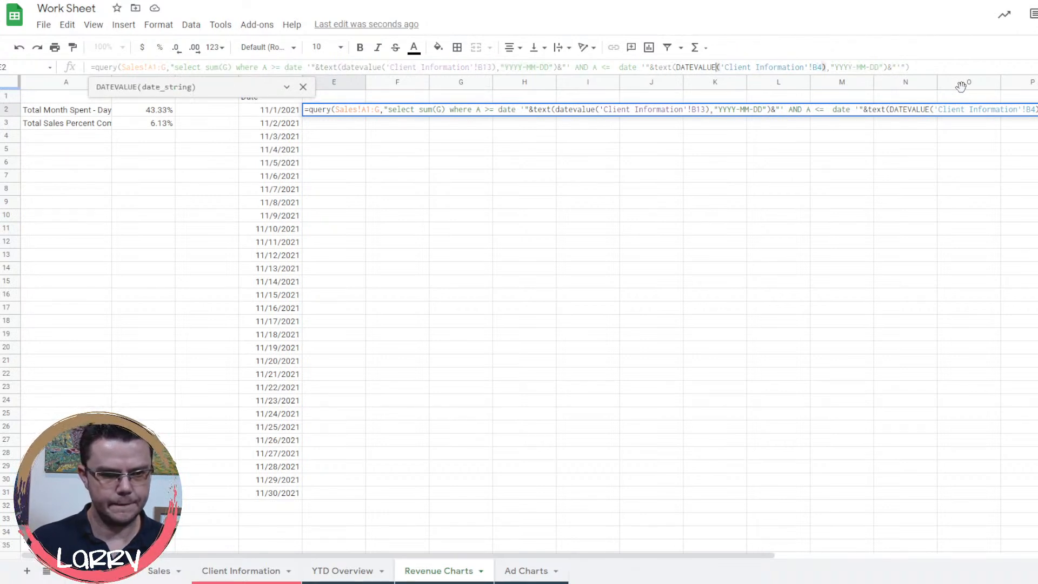
key("Left")
key("Left")
key("Left")
key("Left")
key("Left")
key("Left")
key("Left")
key("Left")
key("Left")
key("Left")
key("Left")
key("Left")
key("Left")
key("Left")
key("Left")
key("Left")
key("Left")
key("Left")
key("Left")
key("Left")
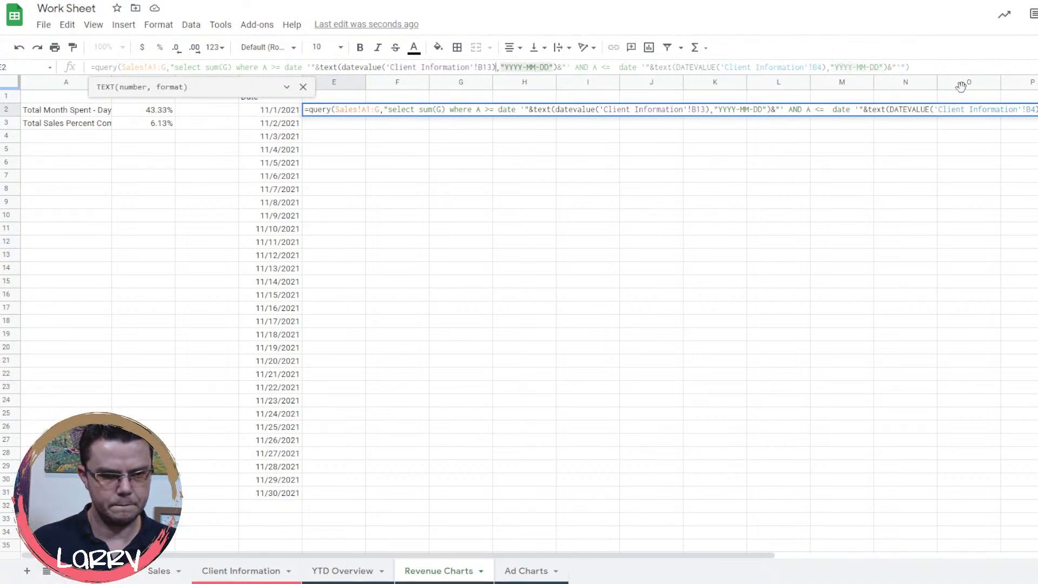
key("Left")
key("Left")
key("Left")
key("Left")
key("Left")
key("Left")
key("Left")
key("Left")
key("Left")
key("Left")
key("Left")
key("Left")
key("Left")
key("Left")
key("Left")
key("Left")
key("Left")
key("Left")
key("Left")
key("Left")
key("Left")
key("Left")
key("Left")
key("Left")
key("Left")
key("Left")
key("Left")
key("Left")
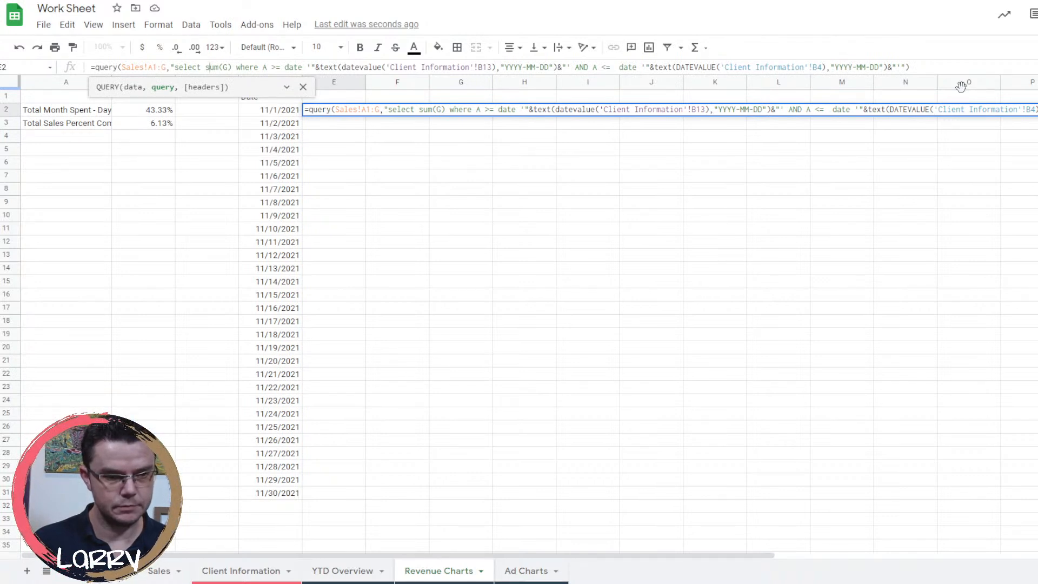
key("BackSpace")
key("BackSpace")
key("BackSpace")
key("BackSpace")
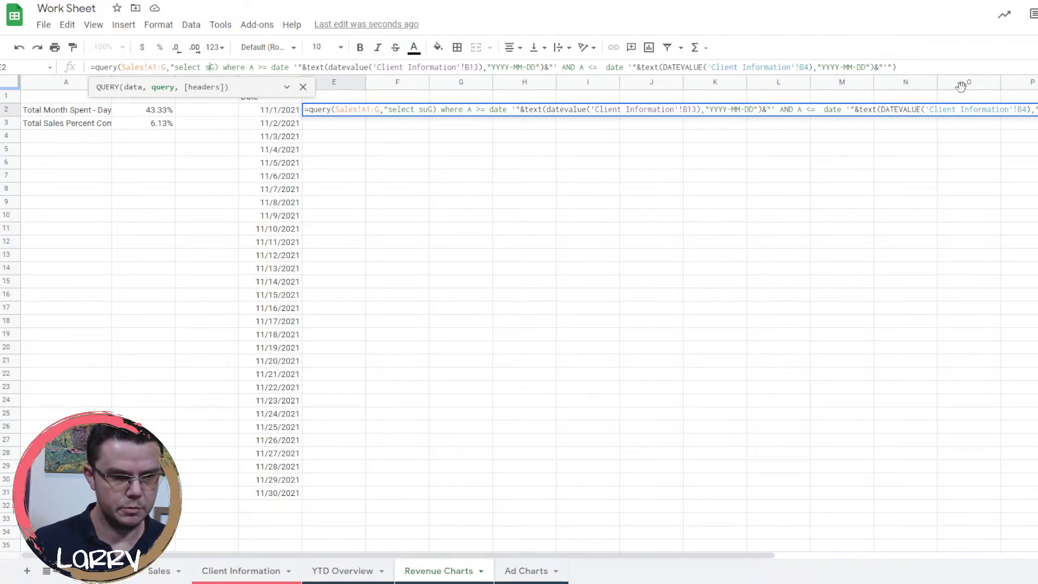
key("Delete")
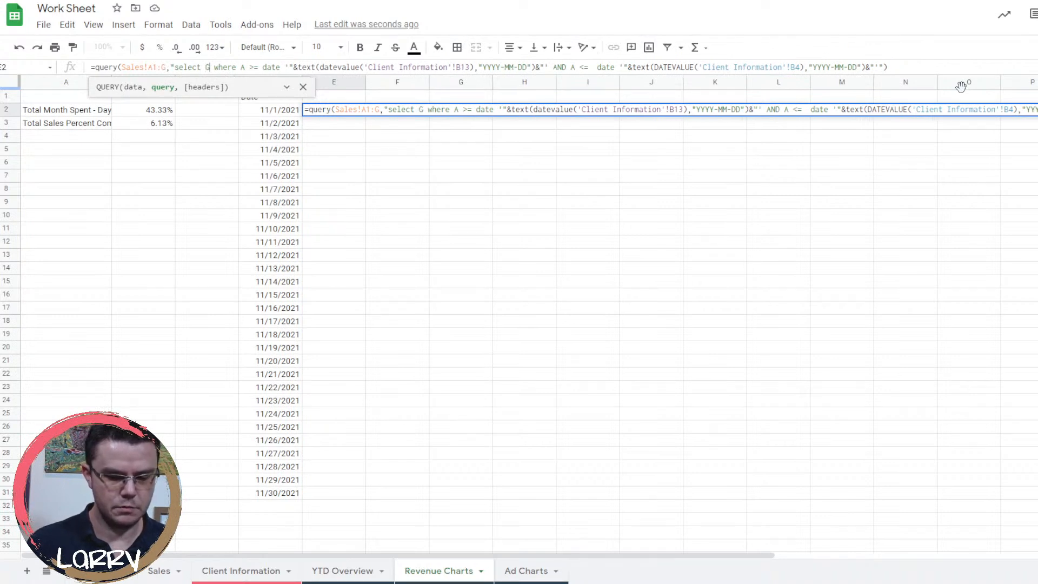
Enter the select G query in E2, and reopen it to wrap G as sum(G) in the select clause.
key("Return")
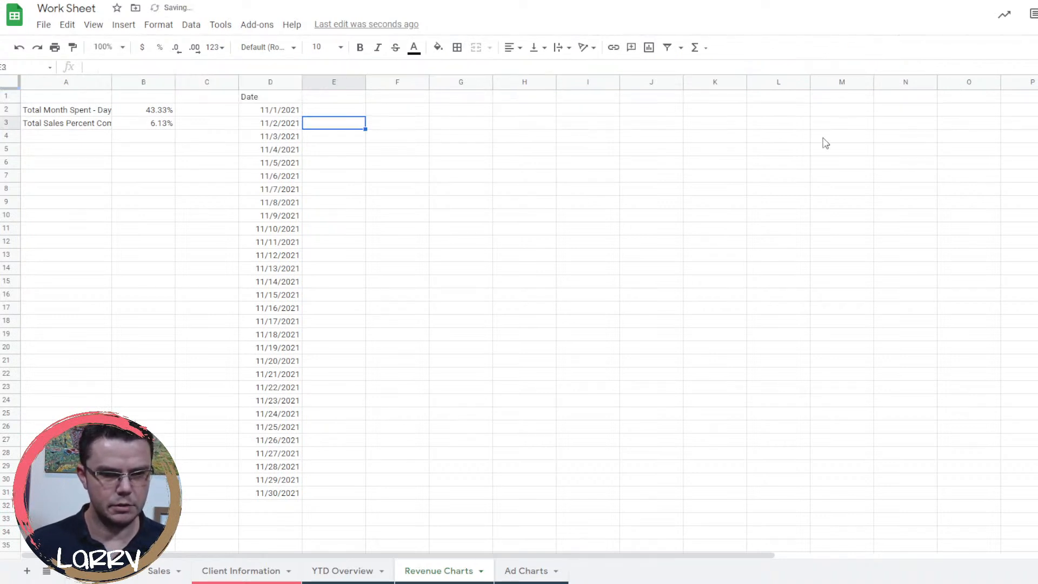
left_click(357, 110)
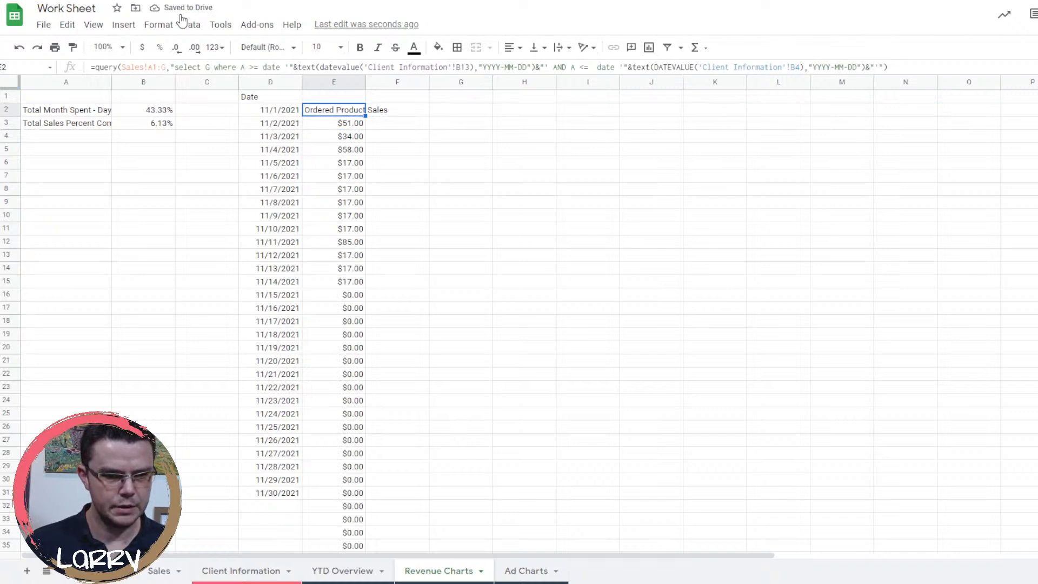
left_click(204, 68)
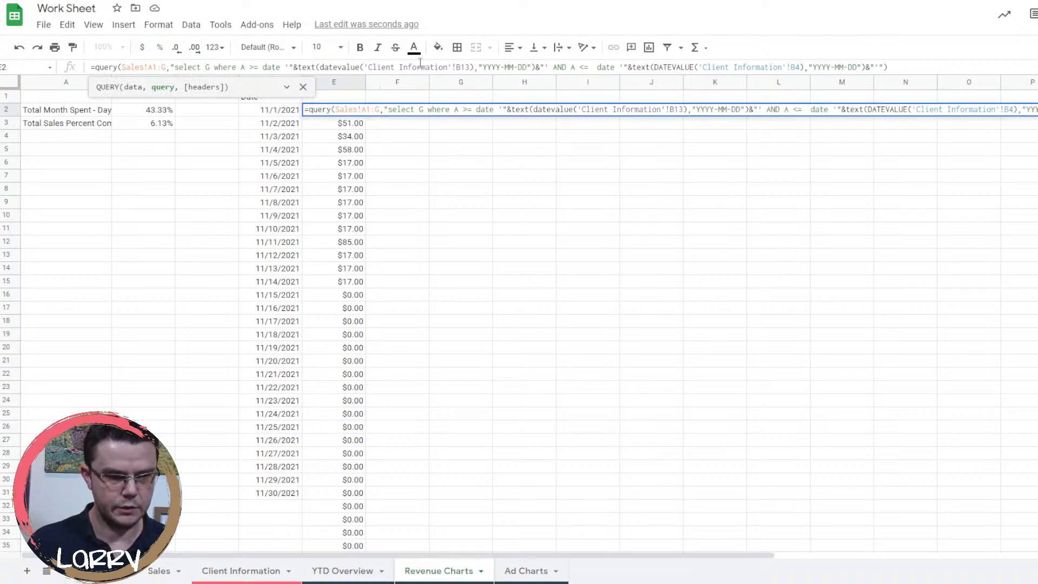
type("sum(G")
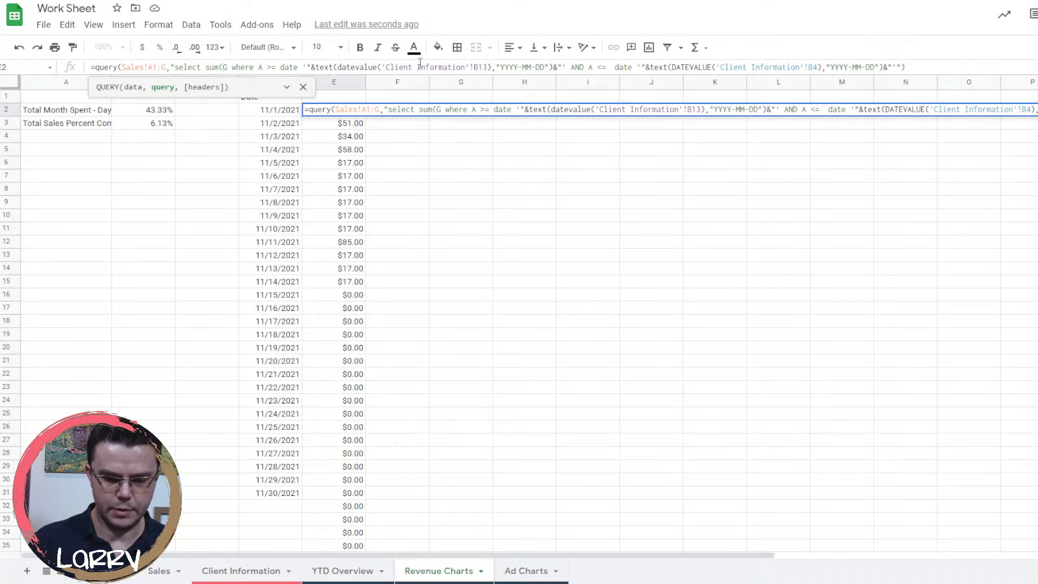
type(")")
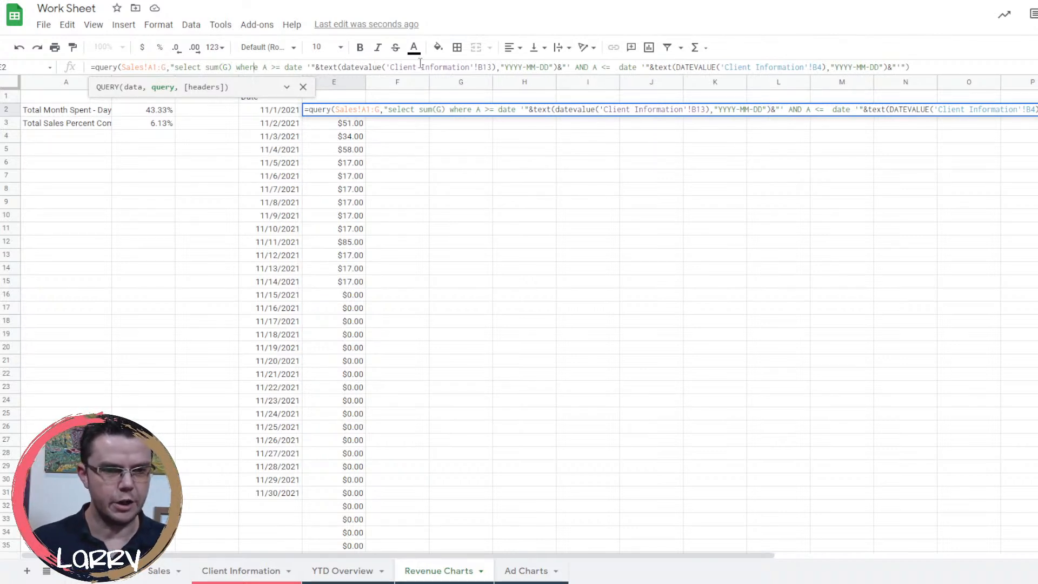
Append "group by A" after the second date condition at the end of the E2 query string.
left_click(420, 65)
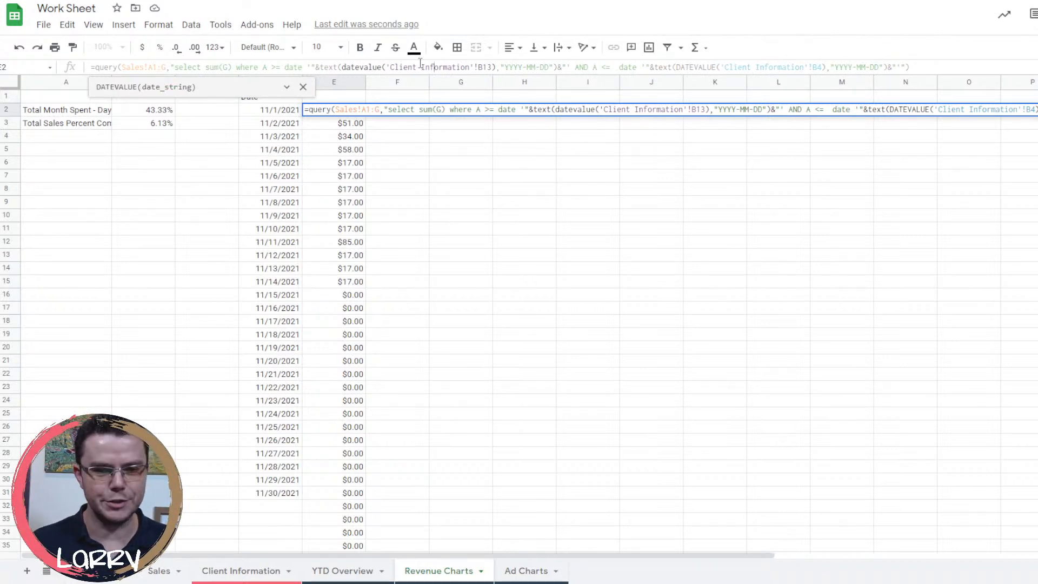
key("Right")
key("Right")
key("Right")
key("Right")
key("Right")
key("Right")
key("Right")
key("Right")
key("Right")
key("Right")
key("Right")
key("Right")
key("Right")
key("Right")
key("Right")
key("Right")
key("Right")
key("Right")
key("Right")
key("Right")
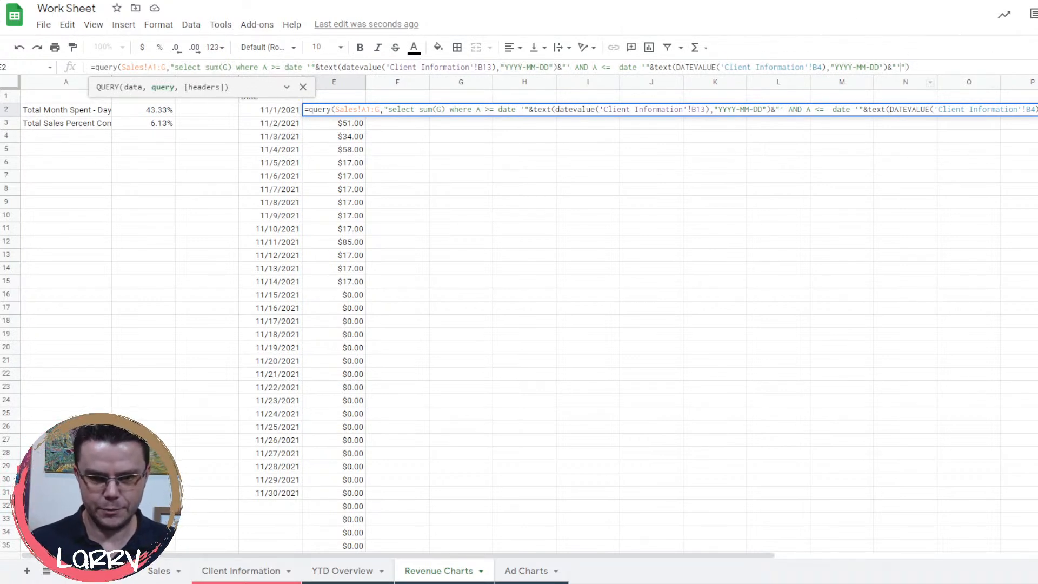
key("Right")
key("Left")
key("Left")
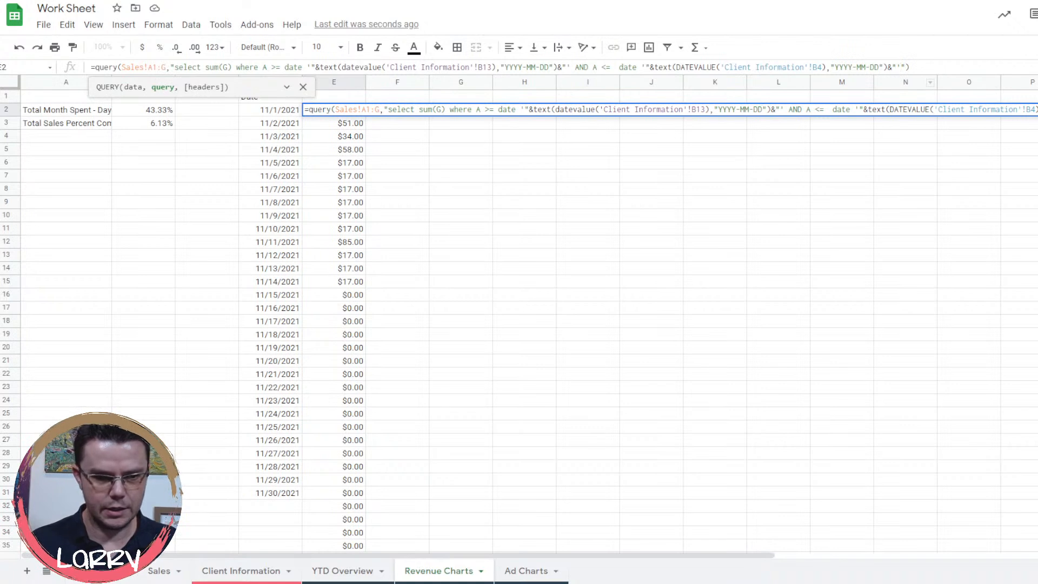
type(",")
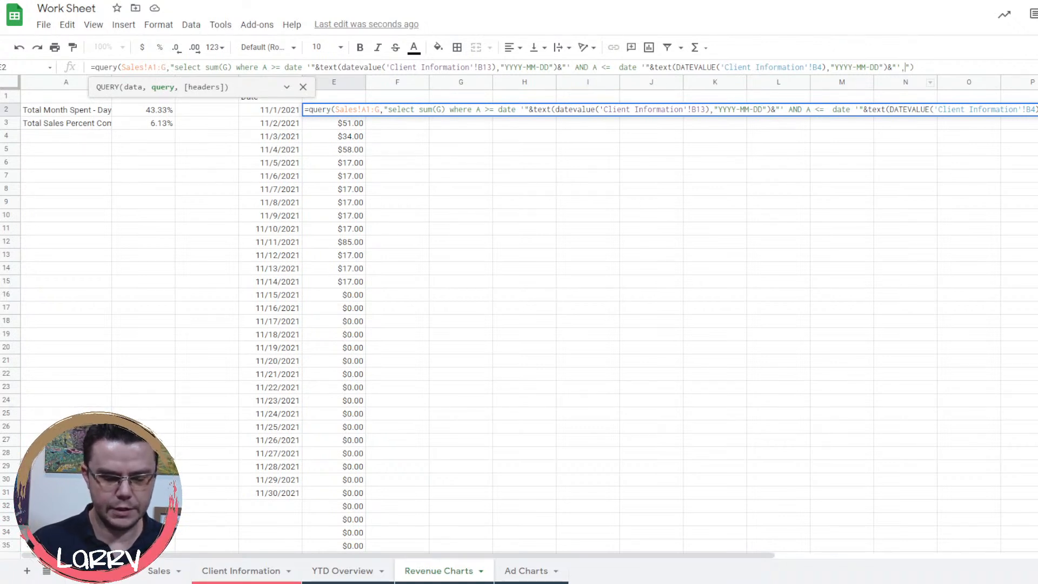
key("BackSpace")
type("gorup by")
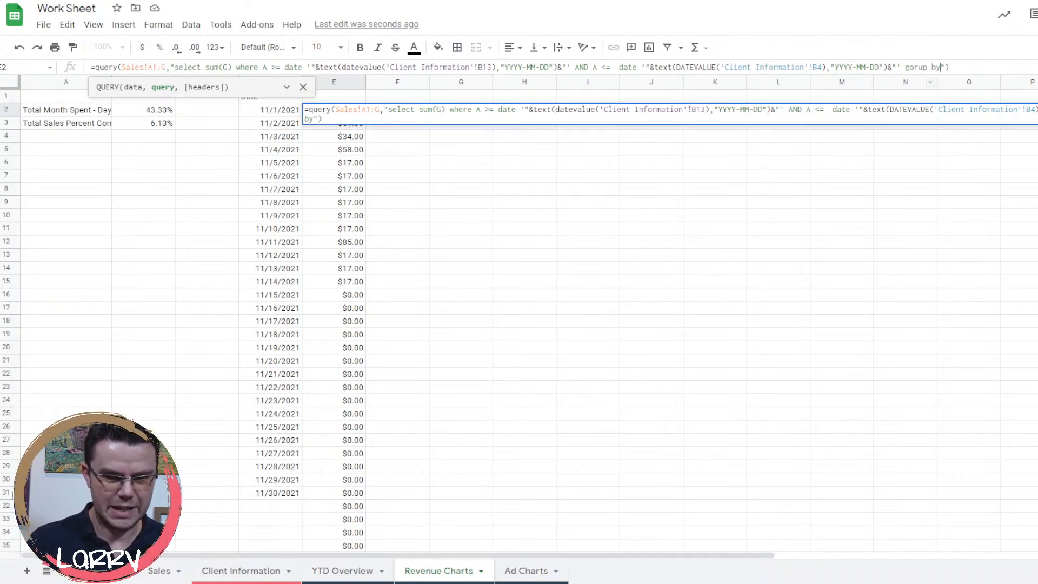
key("BackSpace")
key("BackSpace")
key("BackSpace")
key("BackSpace")
key("BackSpace")
key("BackSpace")
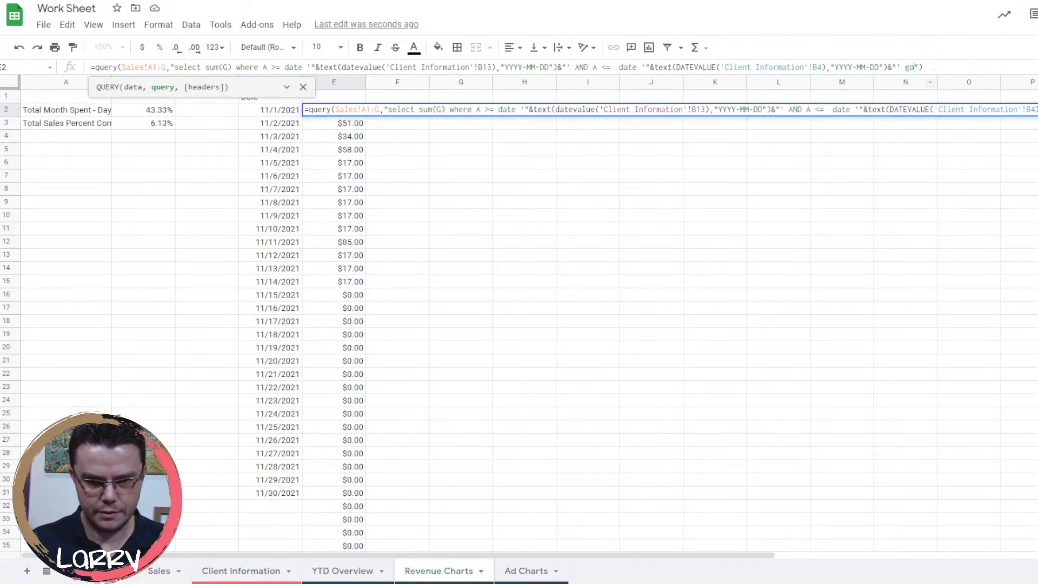
type("up by ")
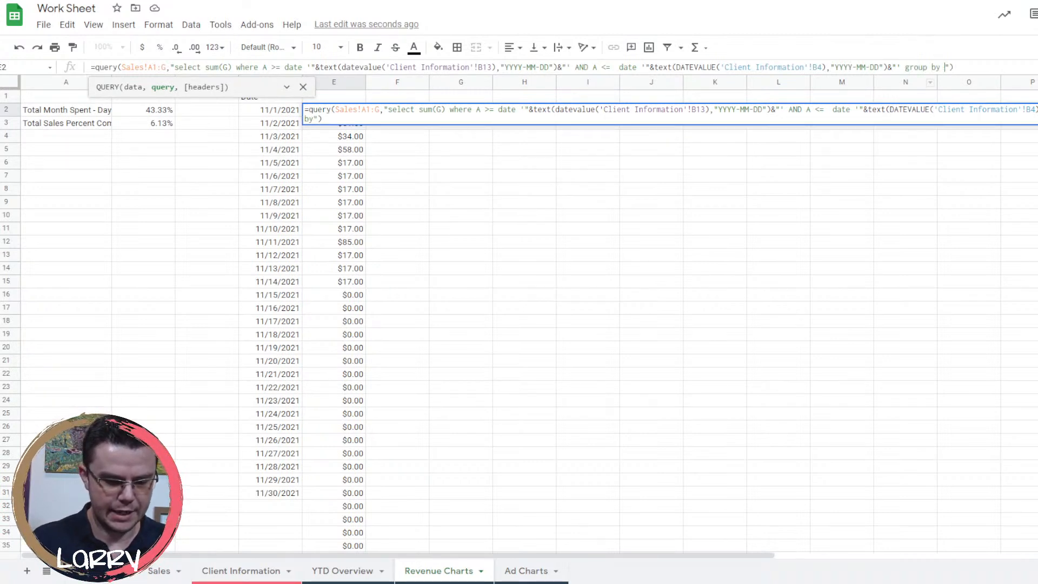
type("A")
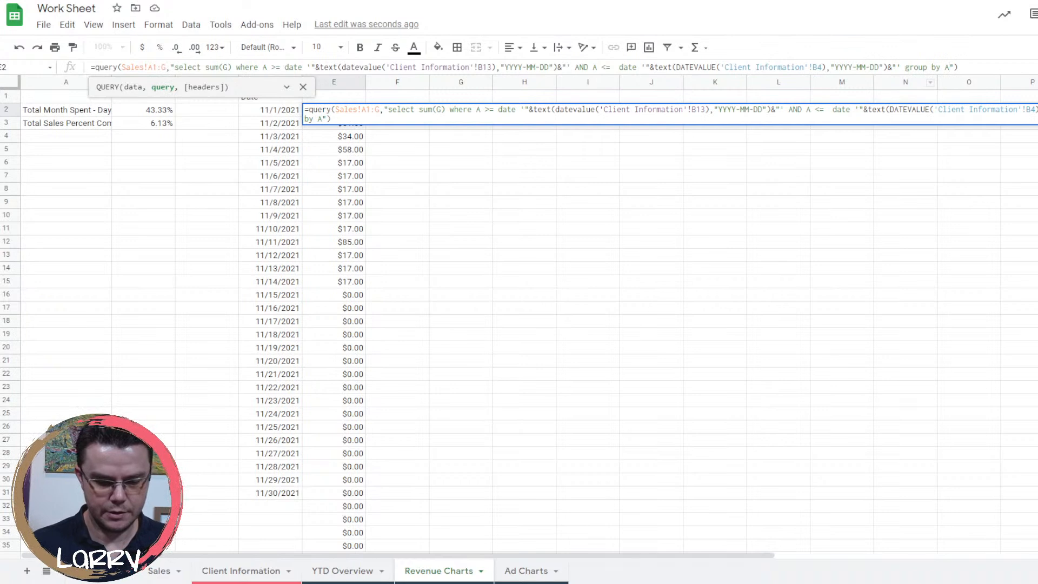
Add "label sum(G) ''" to the E2 query, set the headers argument to -1, and enter the formula.
type(" label ")
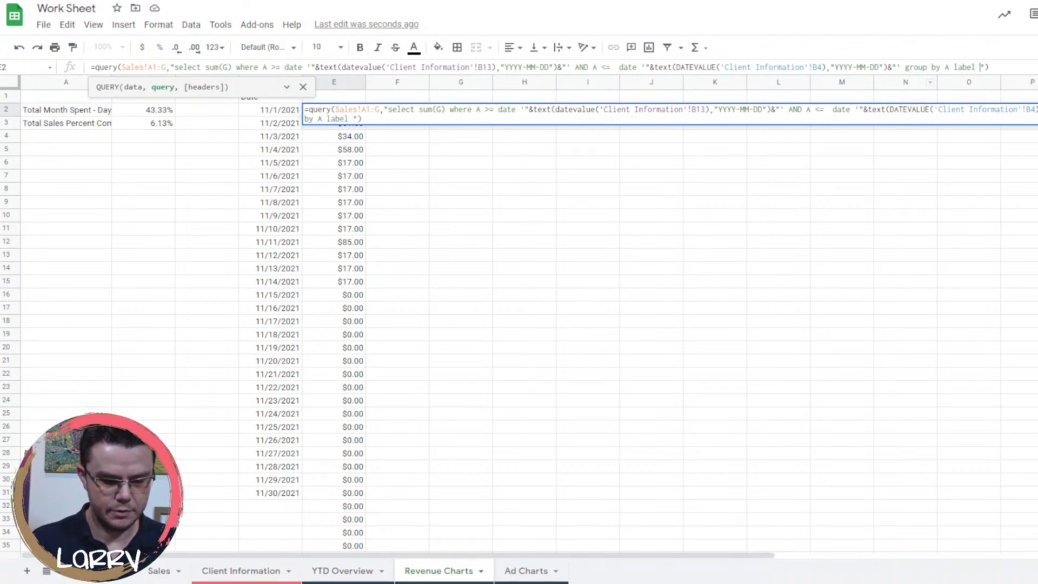
type("sum(G)")
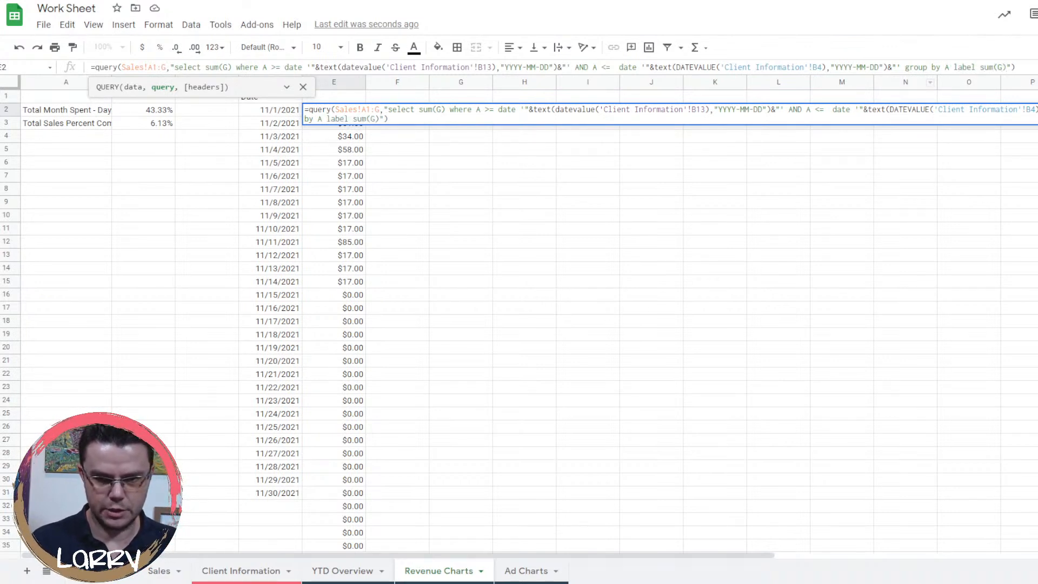
type("''")
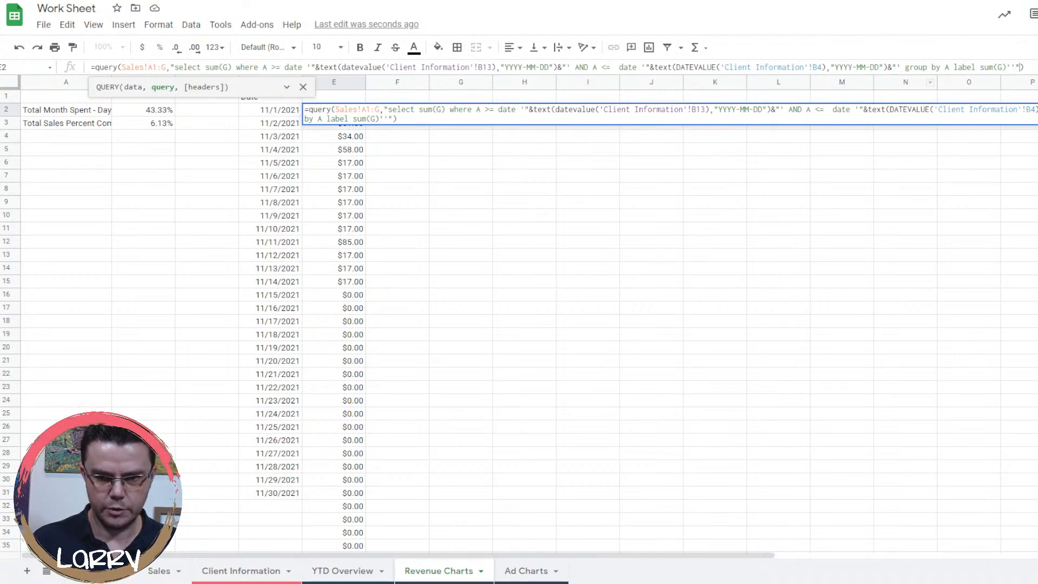
key("Right")
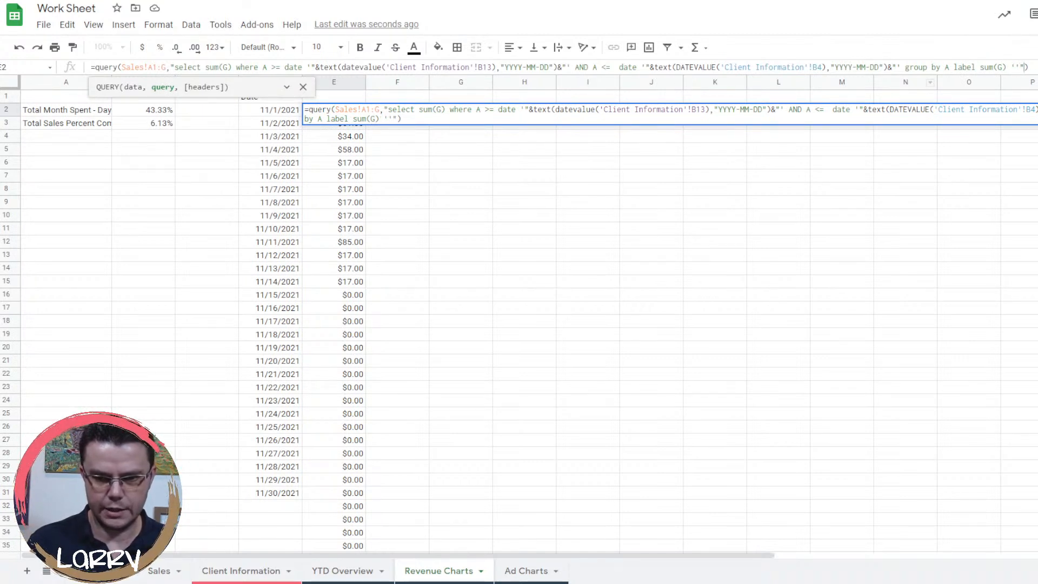
key("Right")
type(",-1")
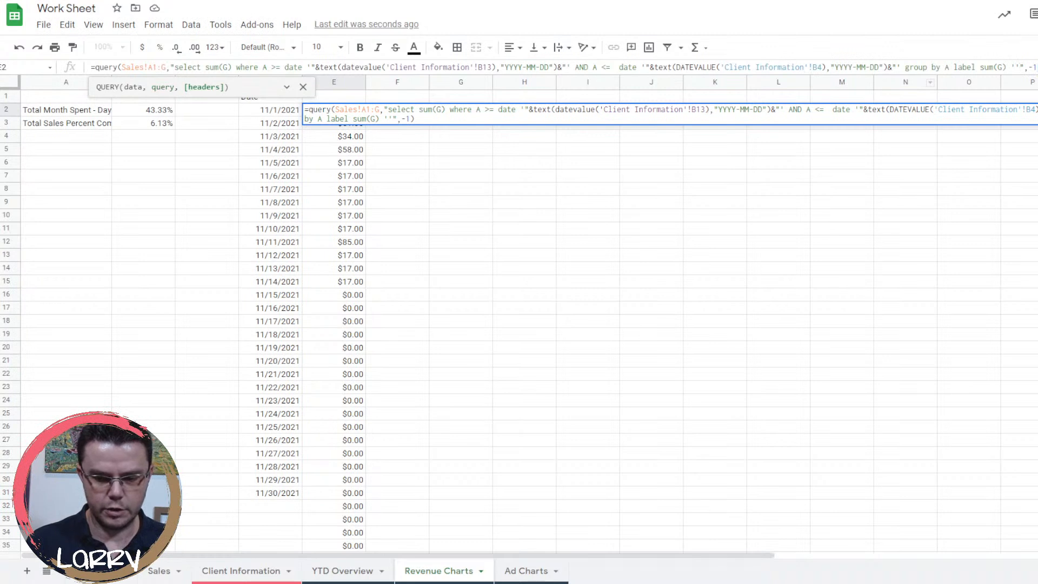
key("Return")
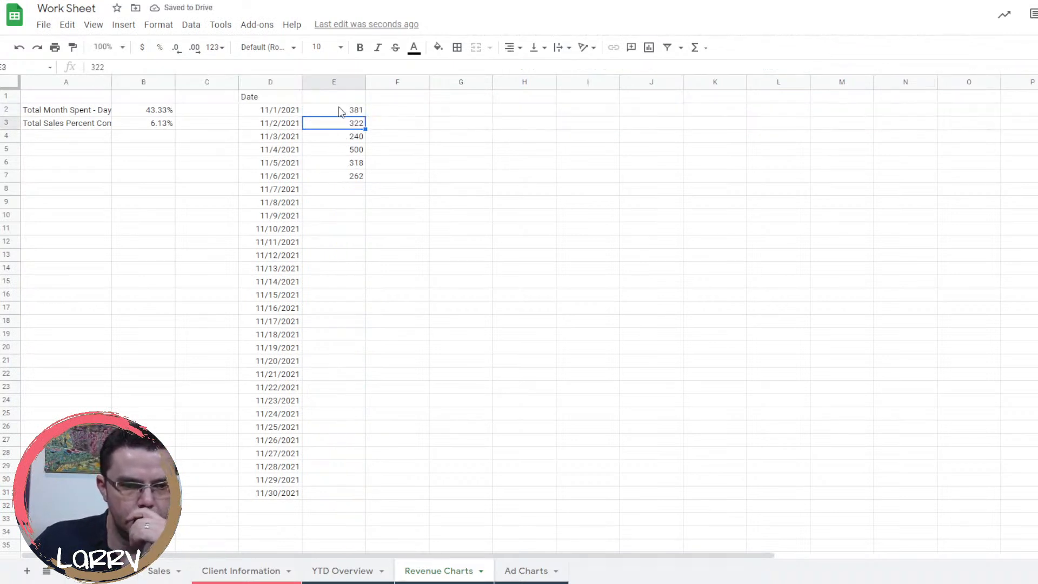
Format the daily sales in E2:E7 as currency and put the header "Sales By Day" in E1.
left_click_drag(342, 110, 347, 182)
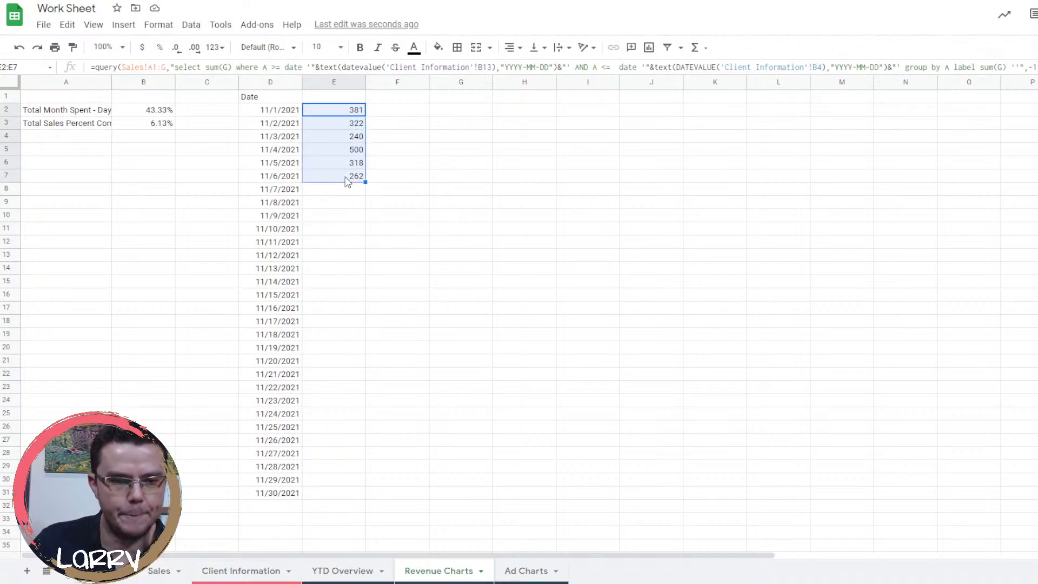
left_click(144, 48)
left_click(351, 96)
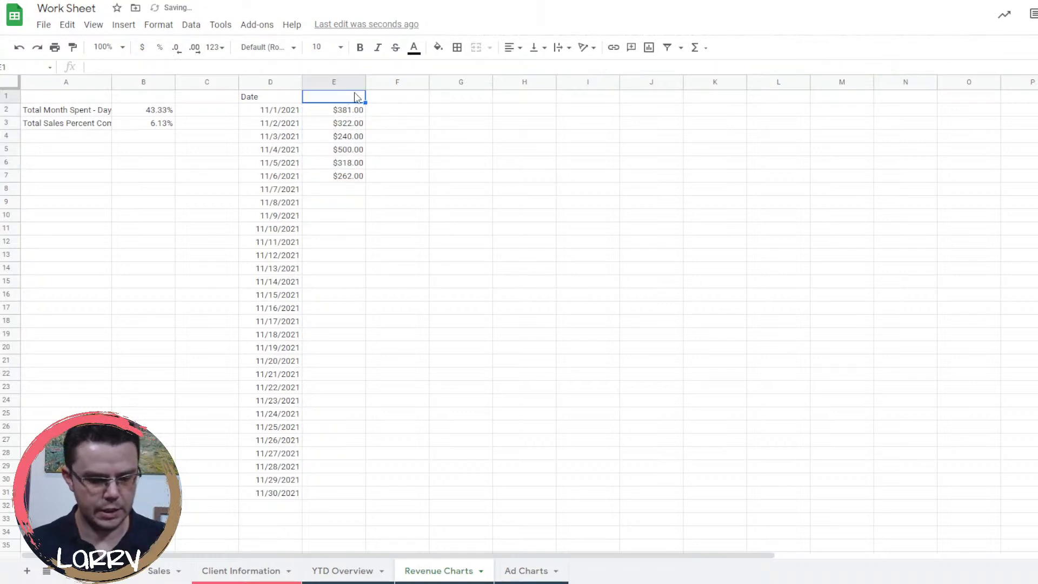
type("Sales By Day")
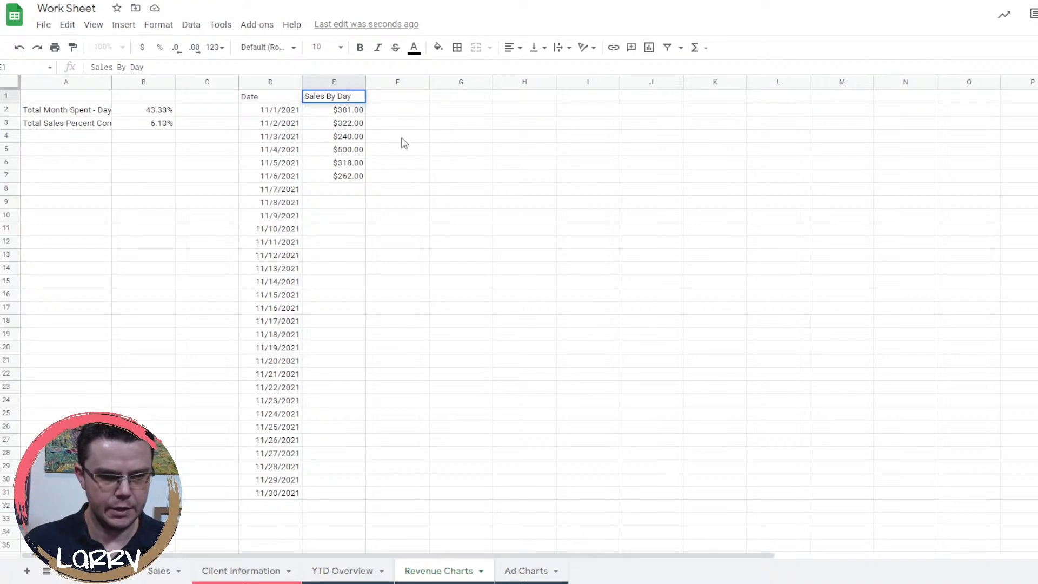
Enter the header "Running Total" in F1, beside the daily sales column.
left_click(401, 99)
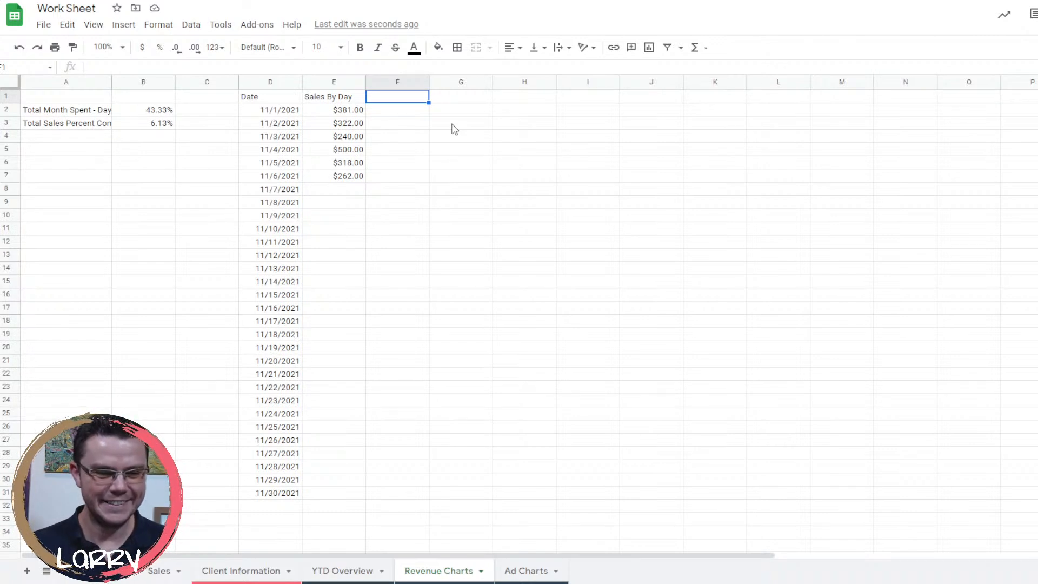
type("R")
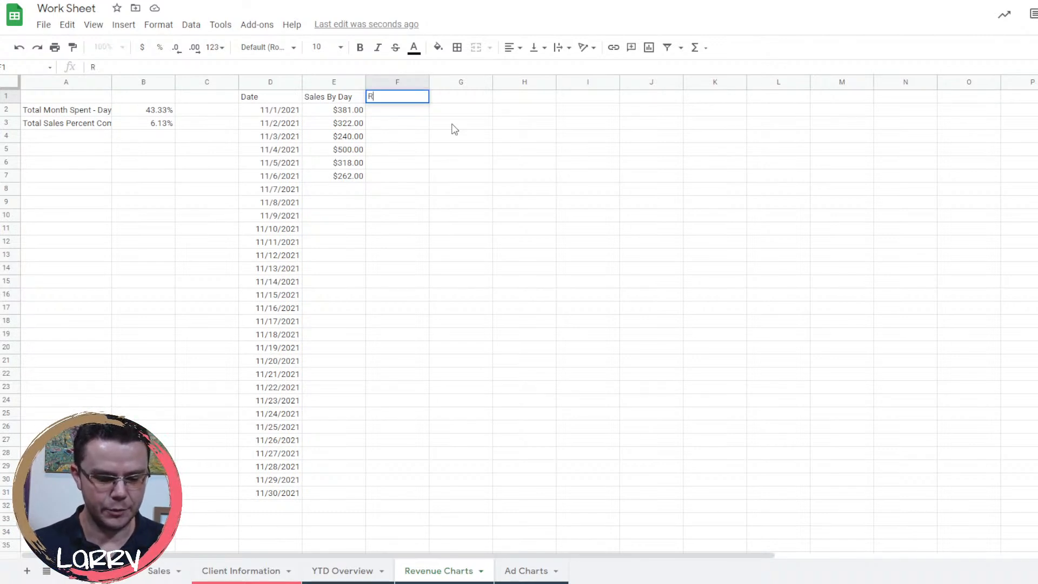
type("unning Total")
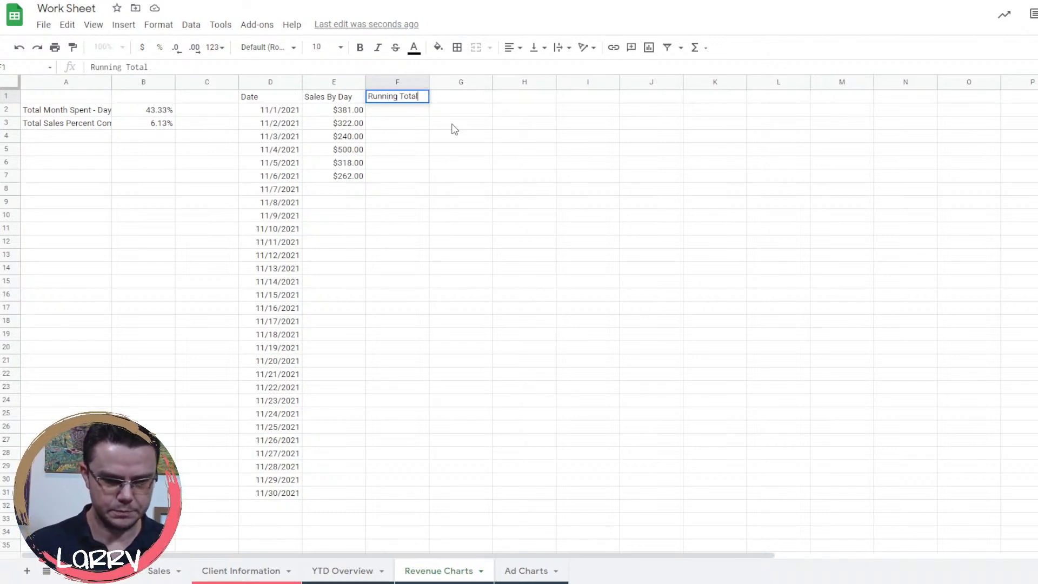
key("Return")
Start an ARRAYFORMULA in F2 containing an IF that tests whether E2:E32 is greater than 0.
type("=array")
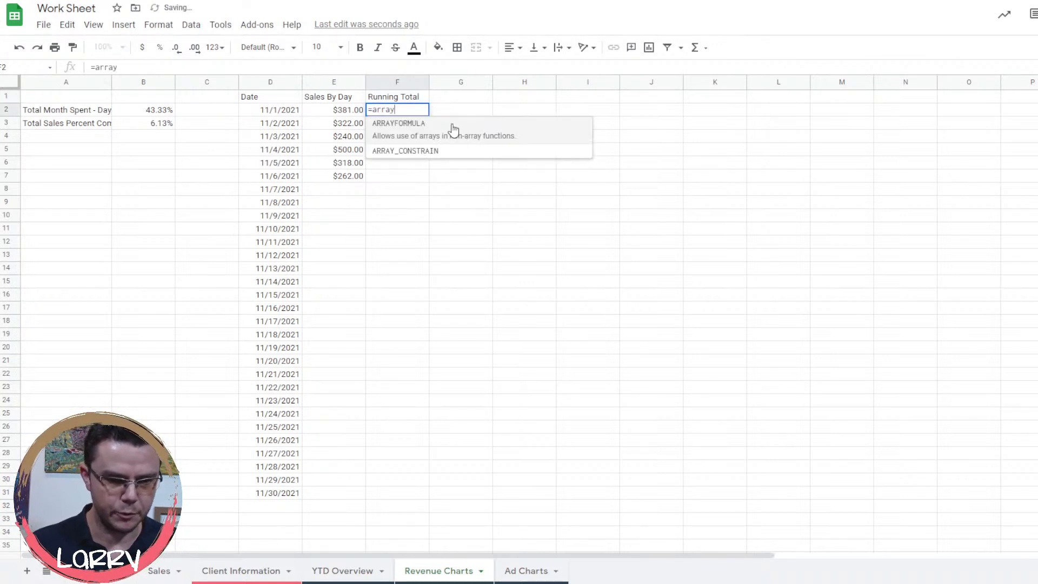
key("Tab")
type("if")
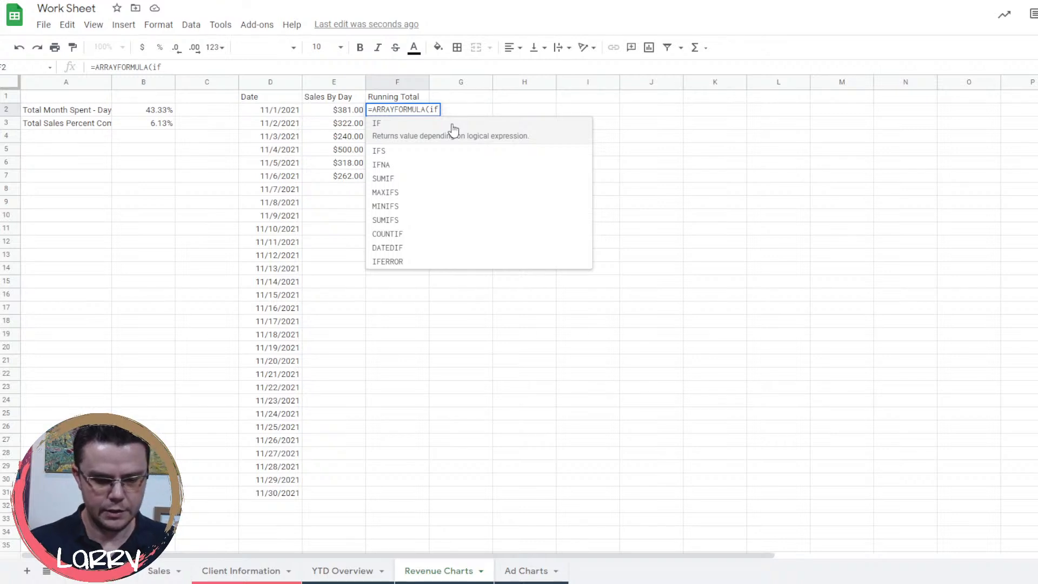
type("(")
left_click(360, 114)
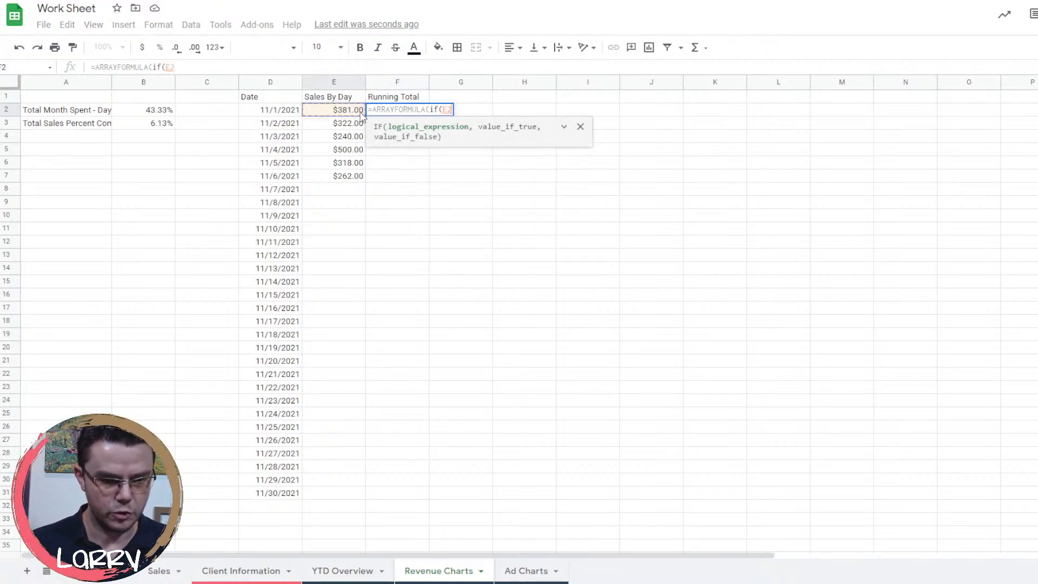
type(":")
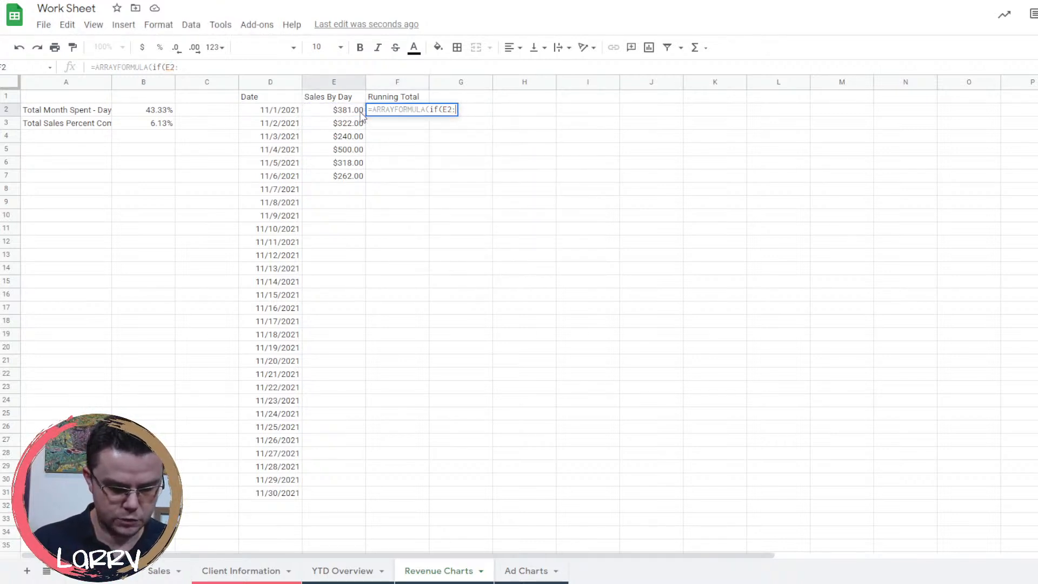
type("E32")
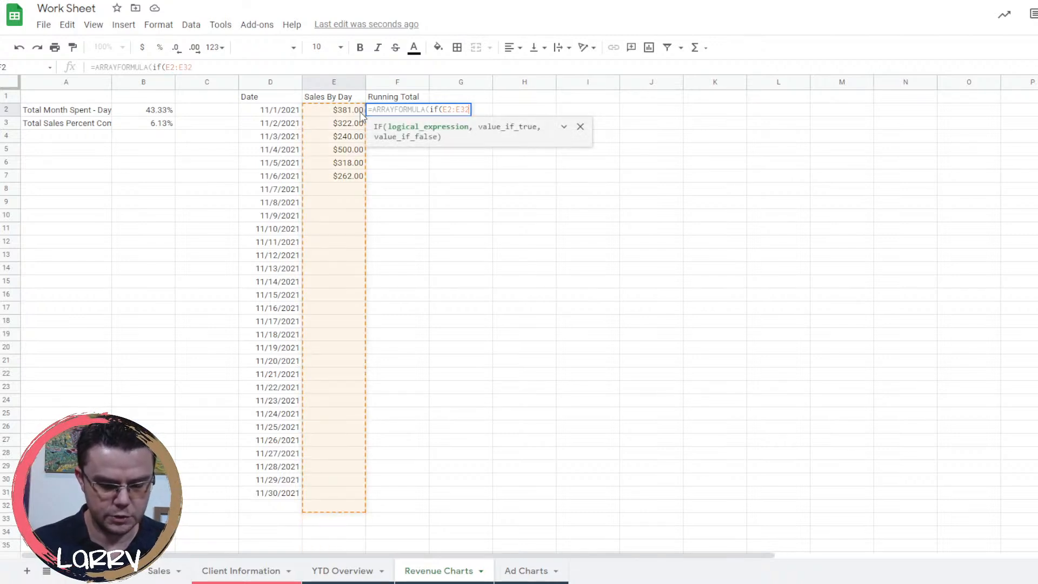
type(">0,")
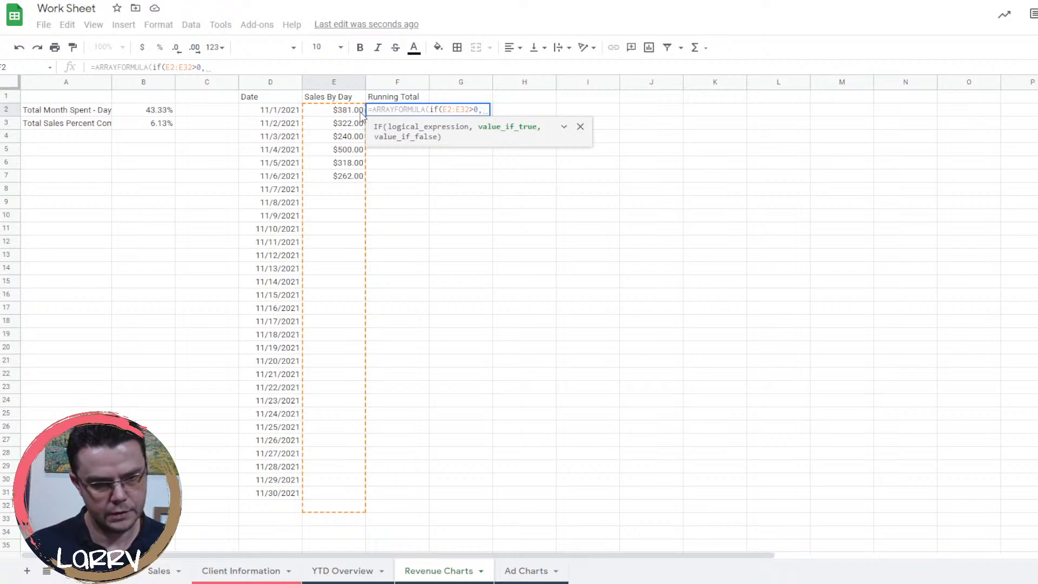
type("sum(")
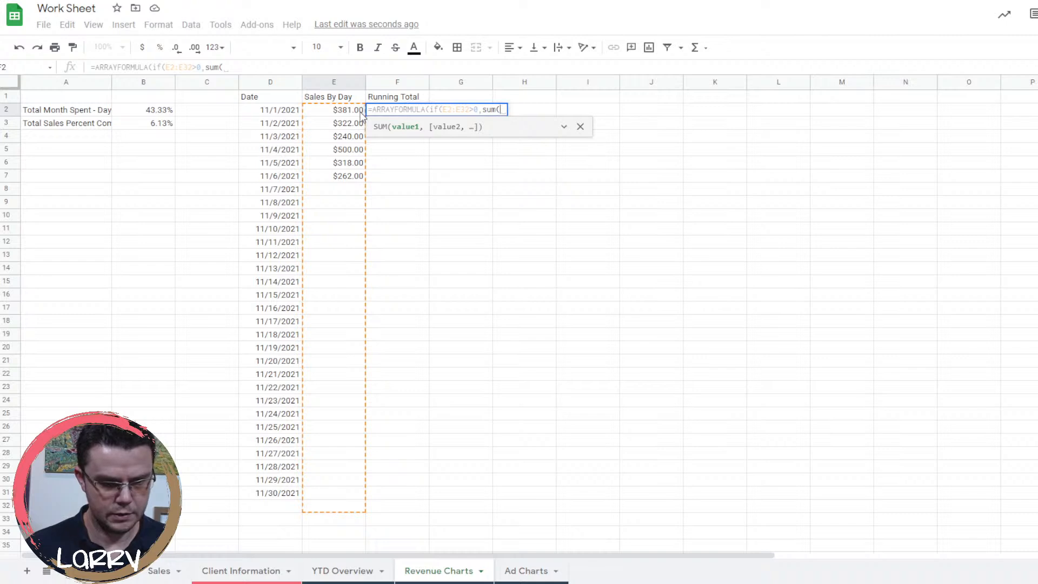
left_click(362, 113)
type(":E")
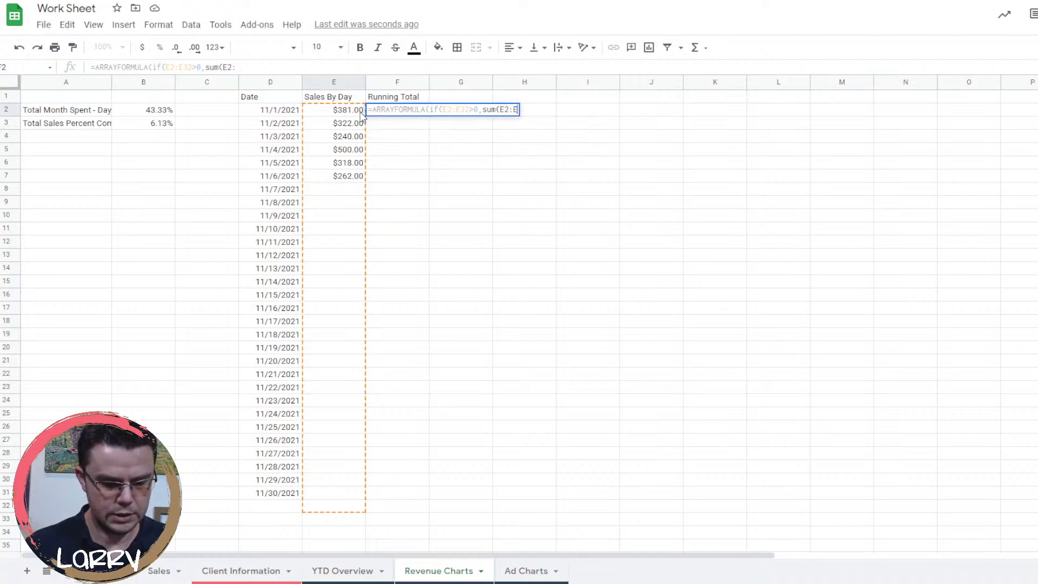
key("BackSpace")
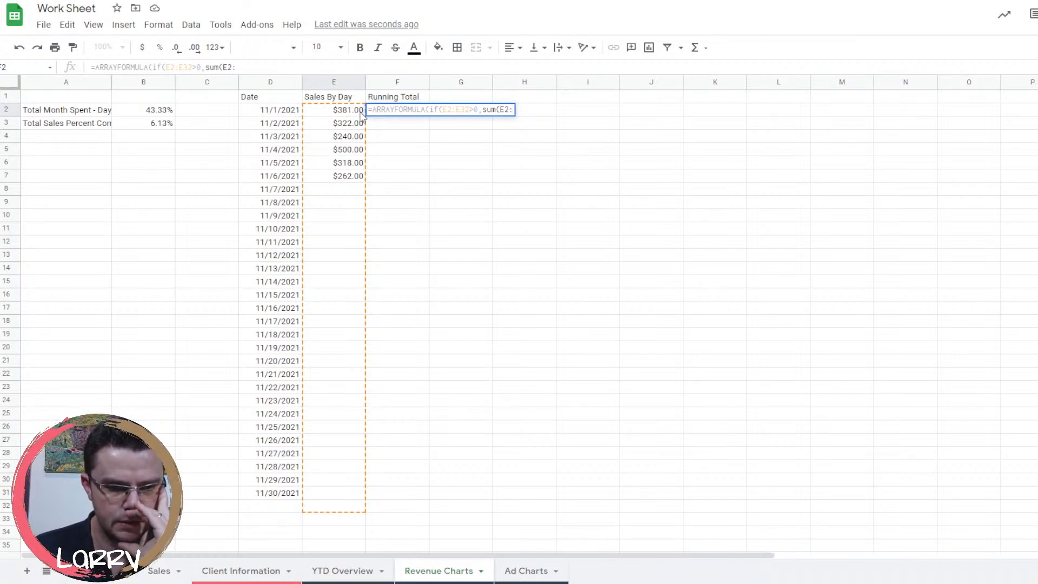
key("BackSpace")
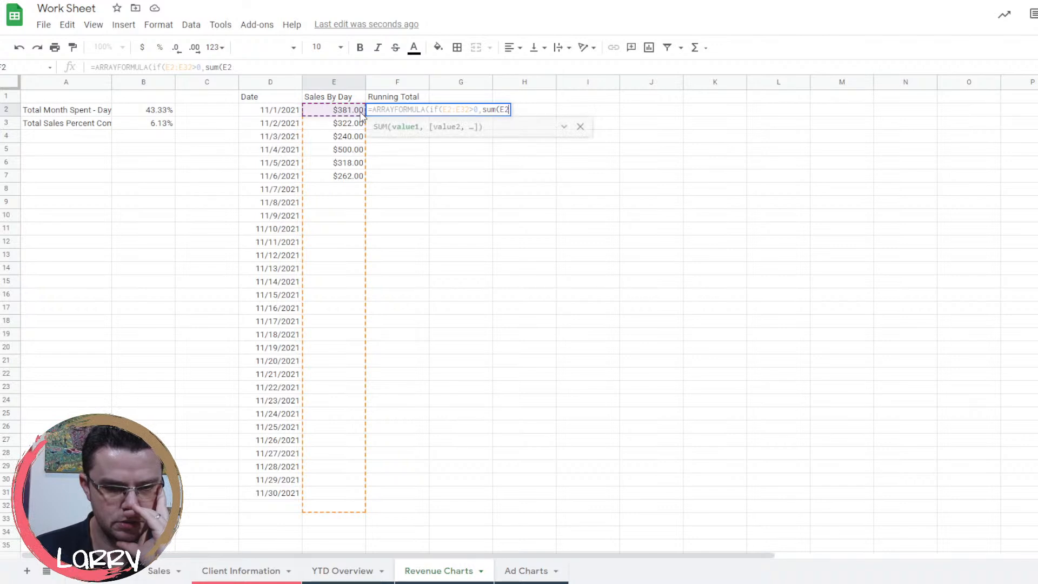
key("BackSpace")
key("BackSpace")
key("BackSpace")
key("BackSpace")
key("BackSpace")
key("BackSpace")
key("BackSpace")
key("BackSpace")
key("BackSpace")
key("BackSpace")
key("BackSpace")
key("BackSpace")
key("BackSpace")
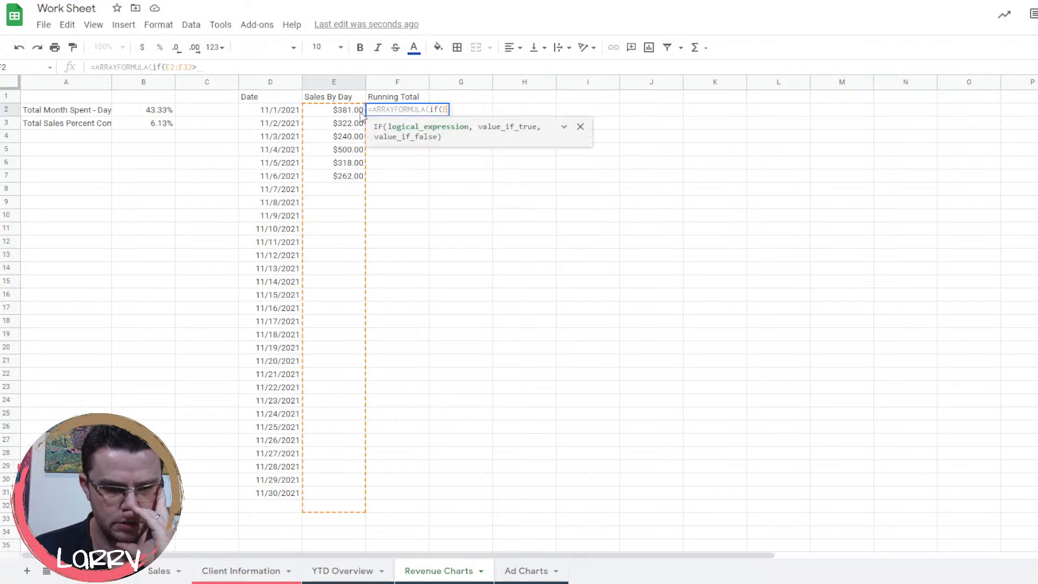
key("BackSpace")
key("BackSpace")
key("BackSpace")
key("BackSpace")
key("BackSpace")
key("BackSpace")
key("BackSpace")
key("BackSpace")
key("BackSpace")
key("BackSpace")
key("BackSpace")
key("BackSpace")
key("BackSpace")
key("BackSpace")
key("BackSpace")
key("BackSpace")
key("BackSpace")
Begin an IF formula in F2 that tests E2>0 and sums the range E2:E2 when true.
type("if")
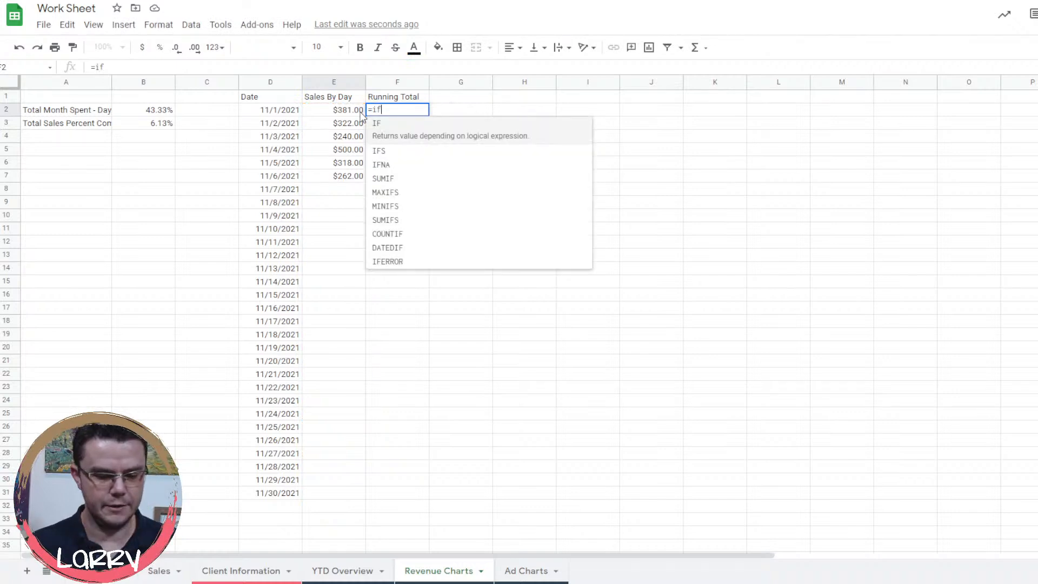
type("(")
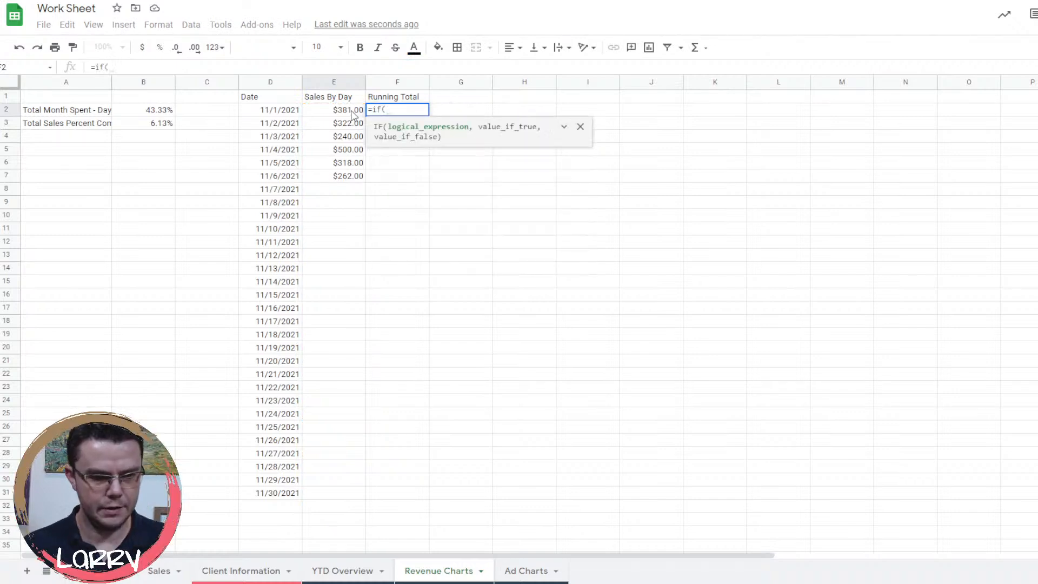
left_click(352, 111)
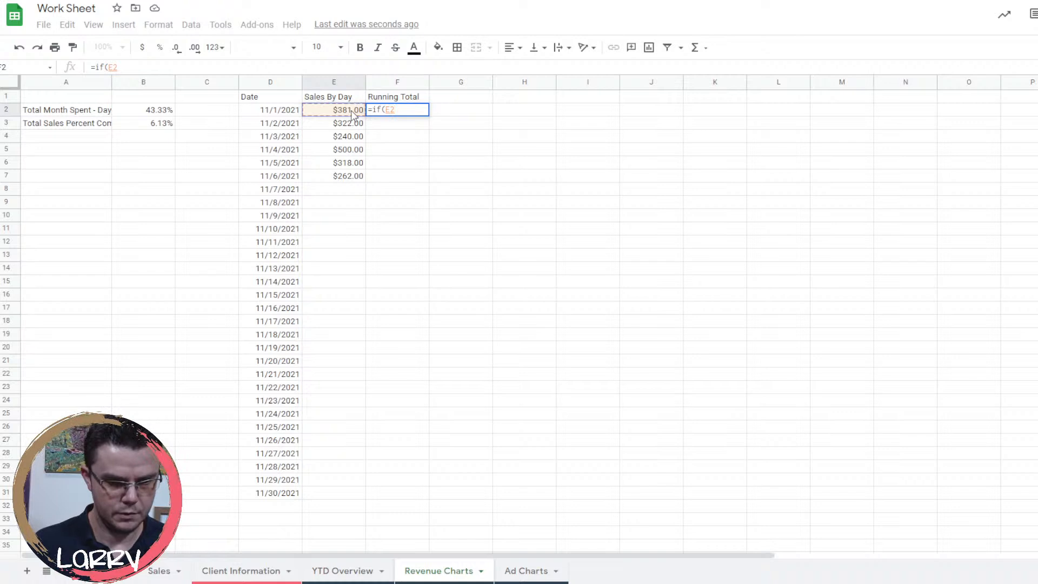
type(">")
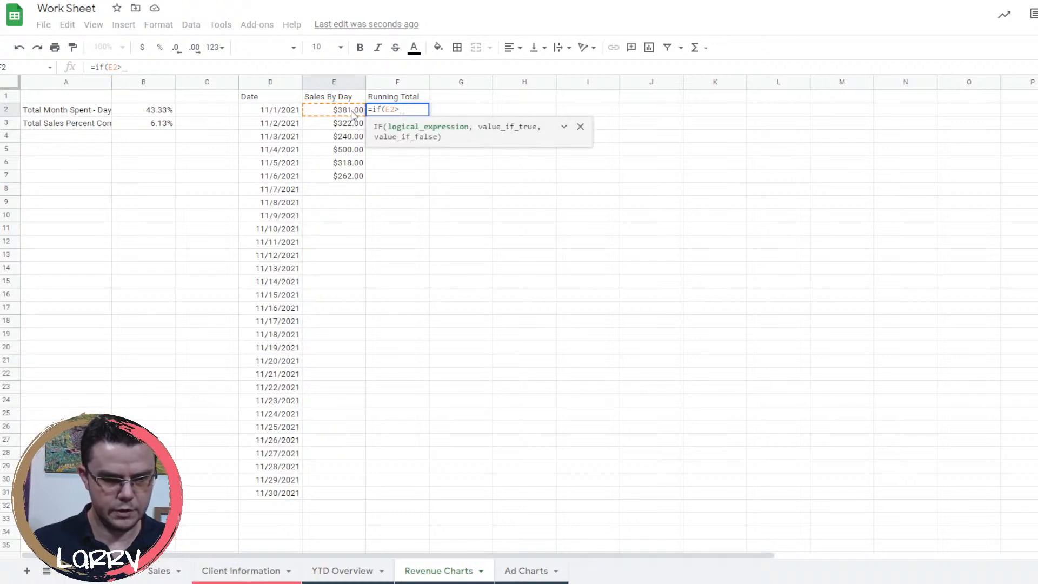
type("0,sum(")
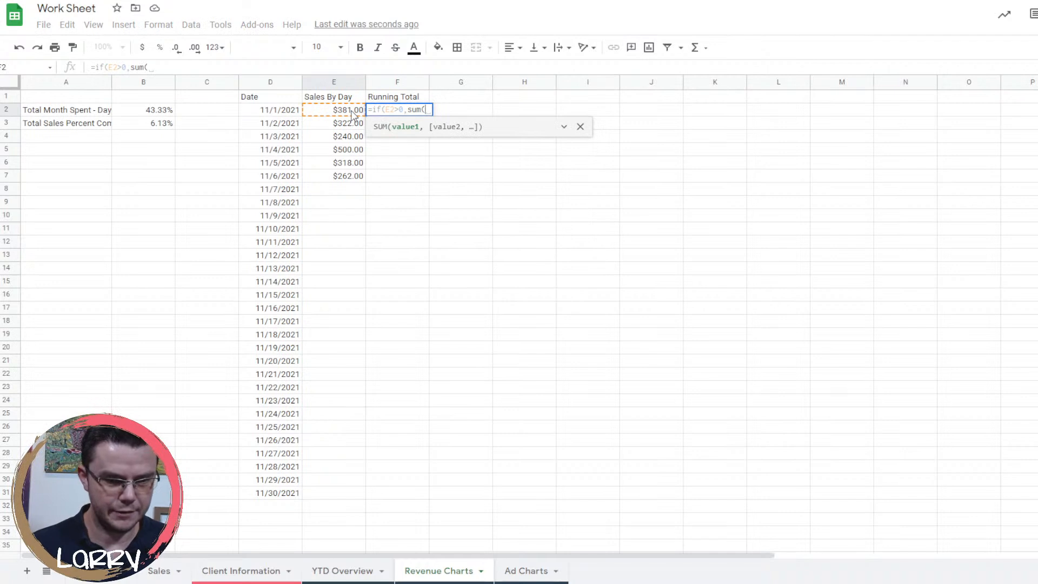
left_click(352, 112)
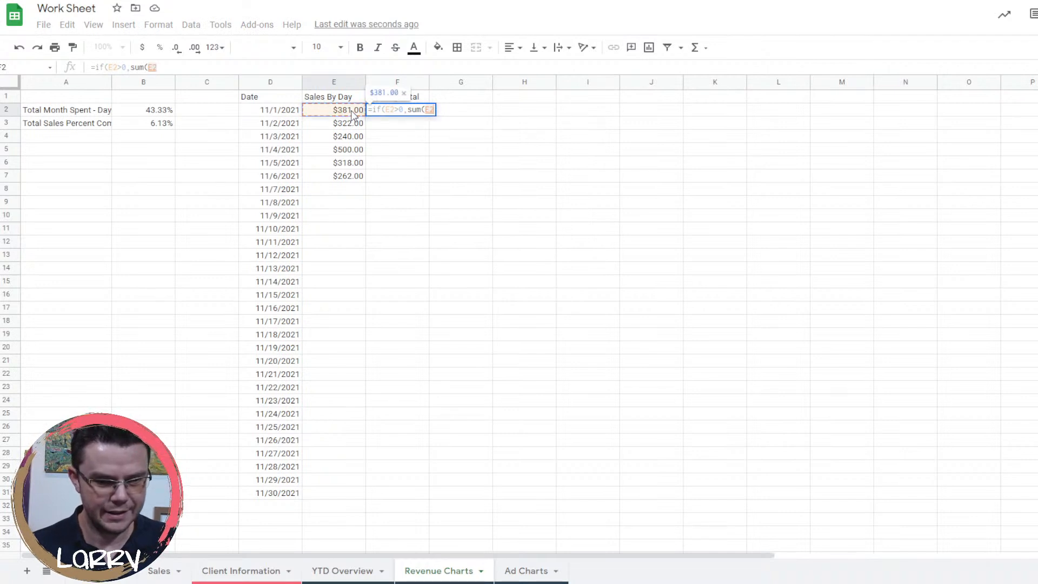
type(":")
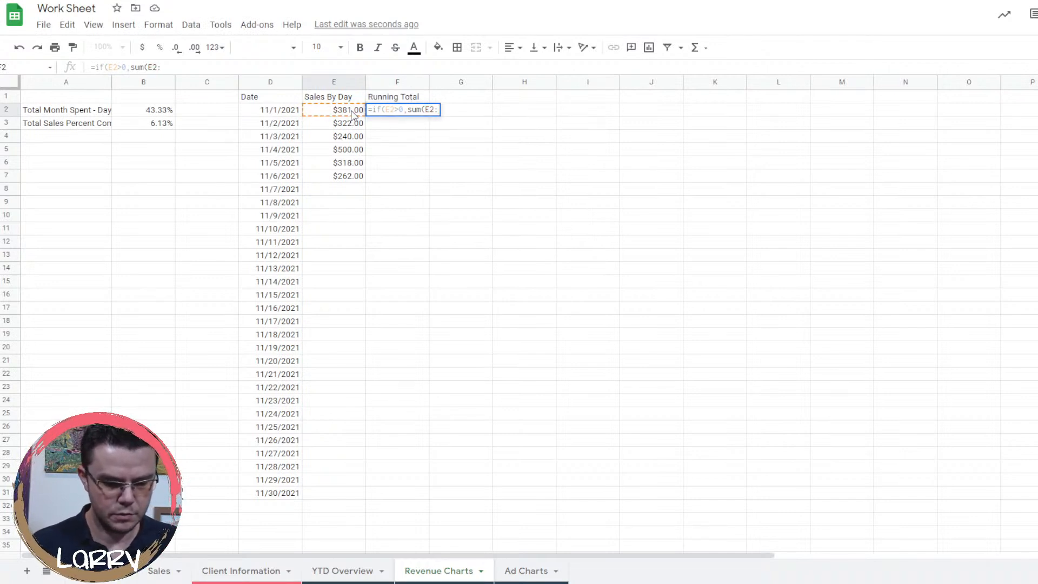
type("E2")
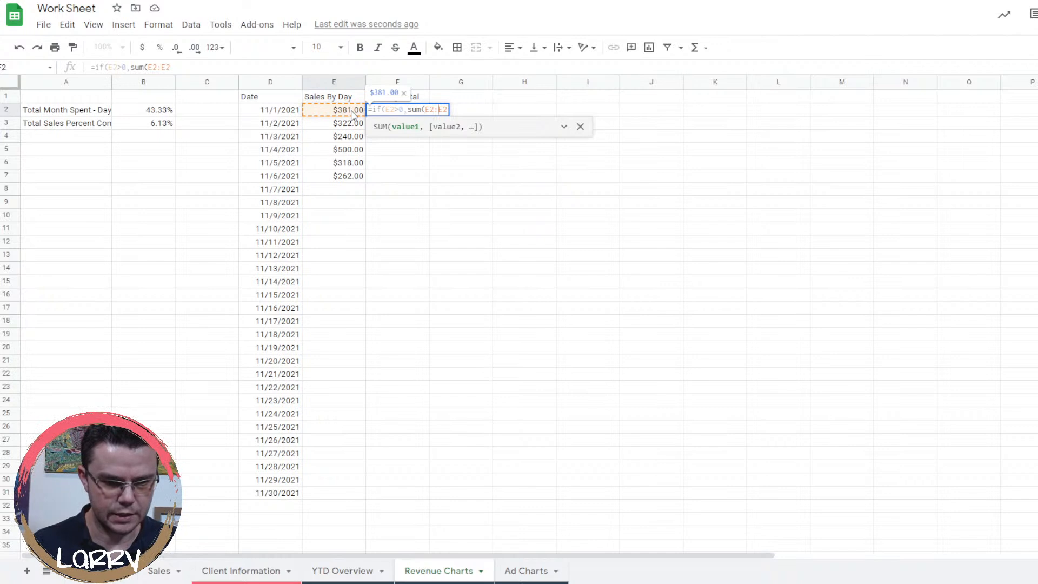
Anchor the start of the SUM range as $E$2 and enter the formula =if(E2>0,sum($E$2:E2)) in F2.
key("Left")
key("Left")
key("Left")
key("Left")
type("$")
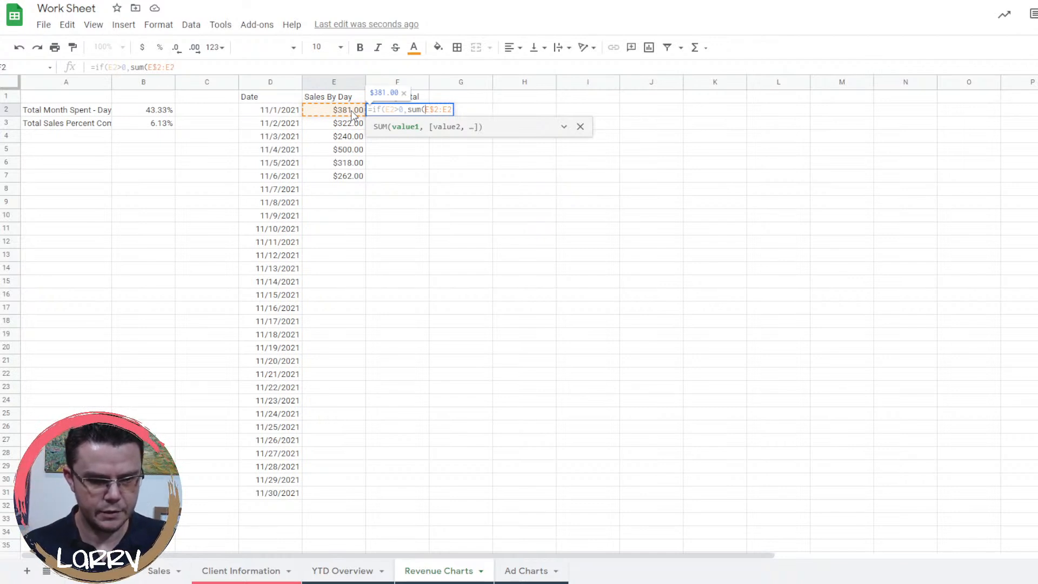
key("Left")
key("Left")
type("$")
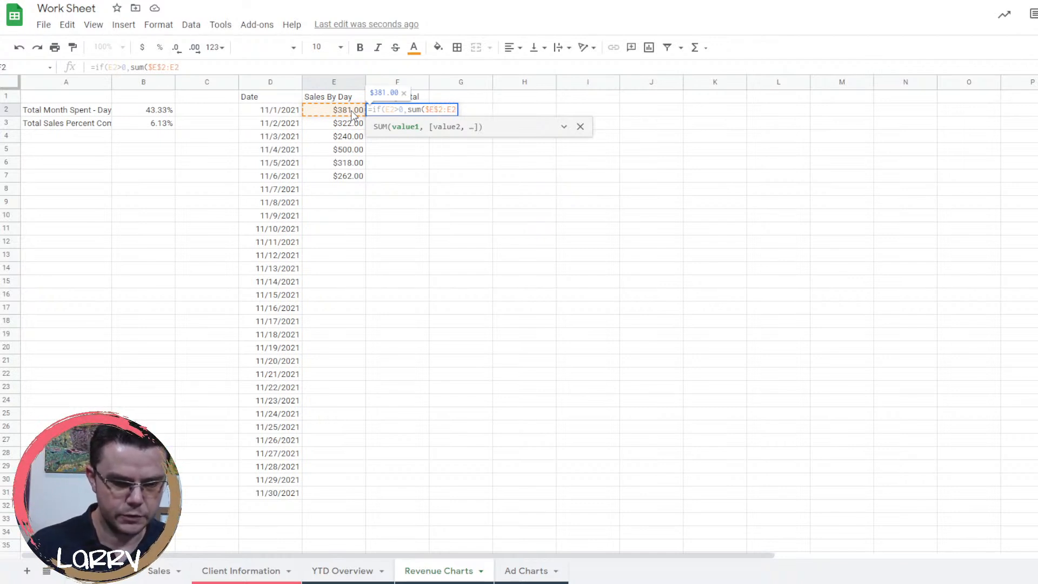
key("End")
type(")")
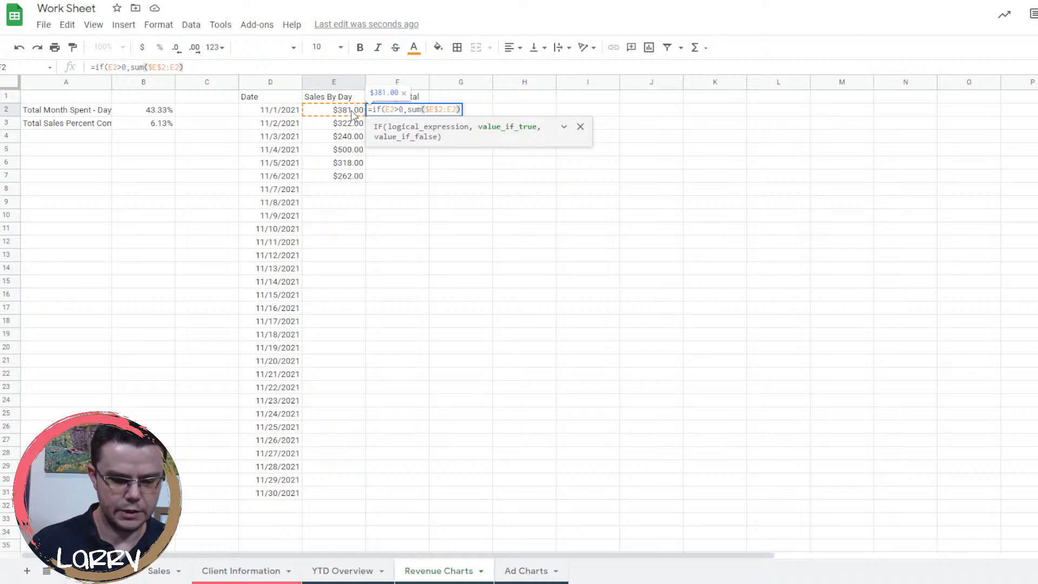
type(",\"\"")
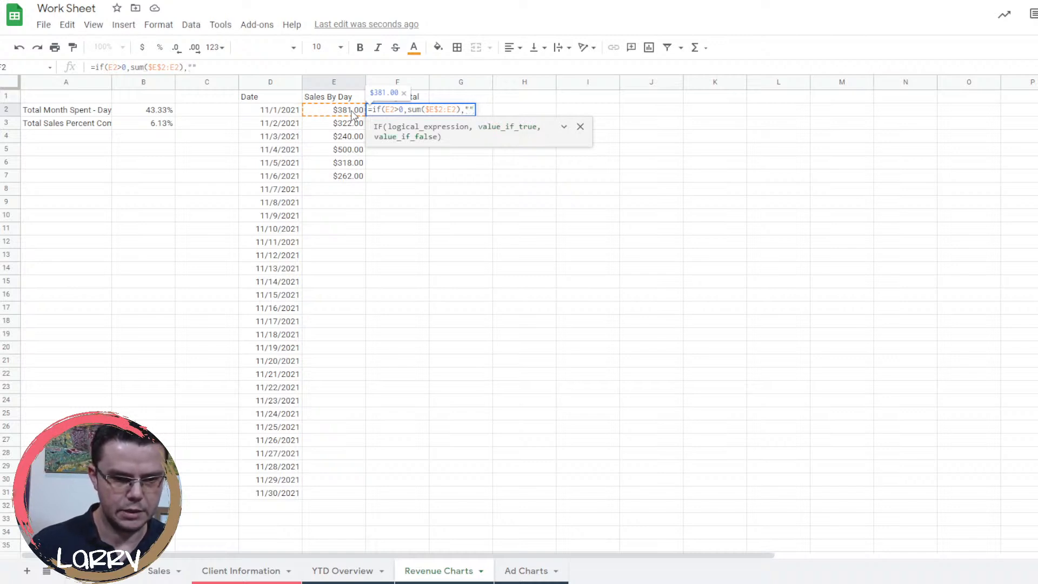
key("BackSpace")
key("BackSpace")
key("BackSpace")
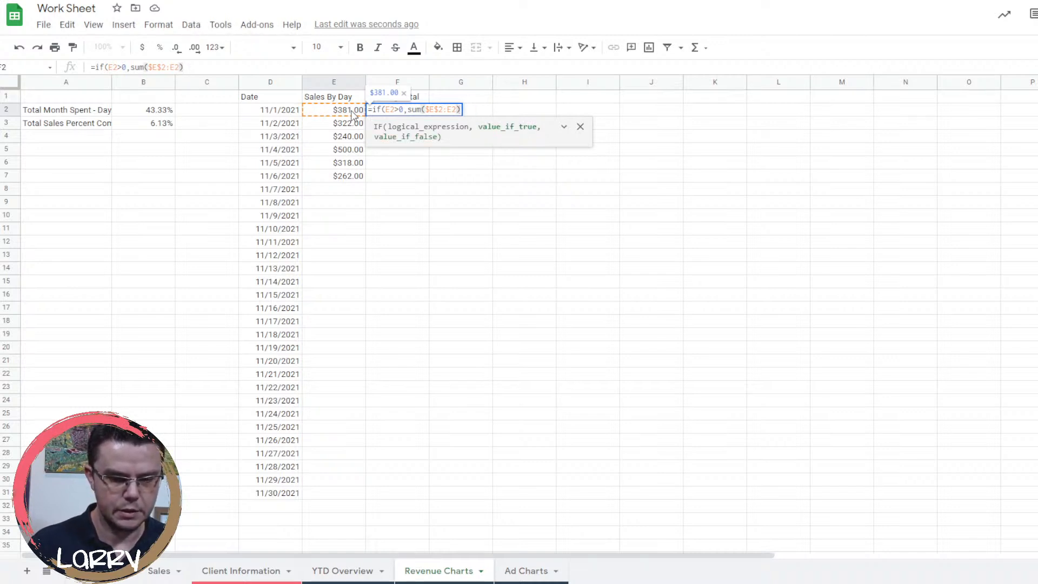
type(")")
key("Return")
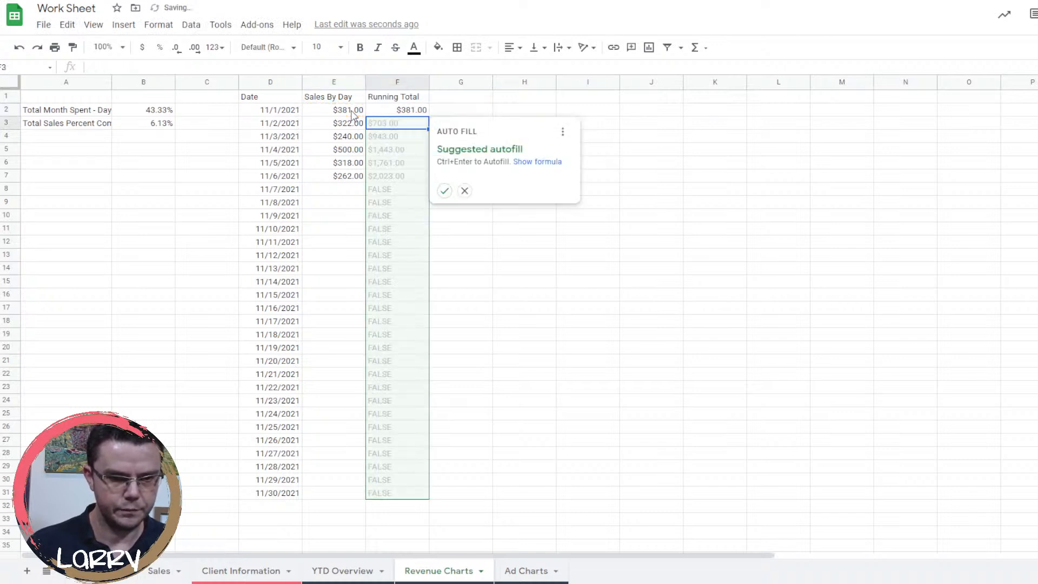
Add an empty string "" as the false value of the F2 formula and fill it down through F32.
left_click(412, 111)
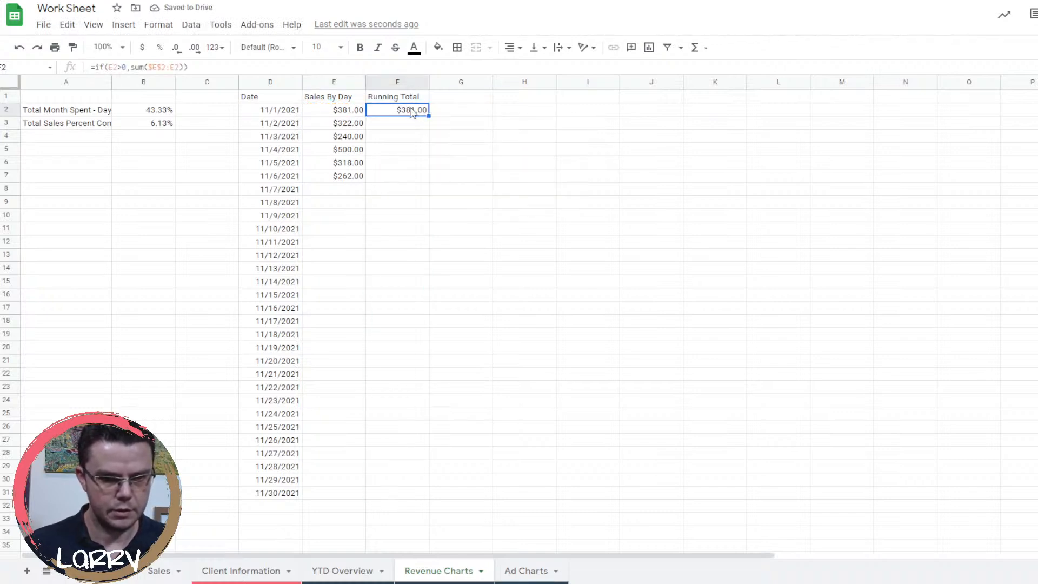
left_click(183, 66)
left_click(184, 66)
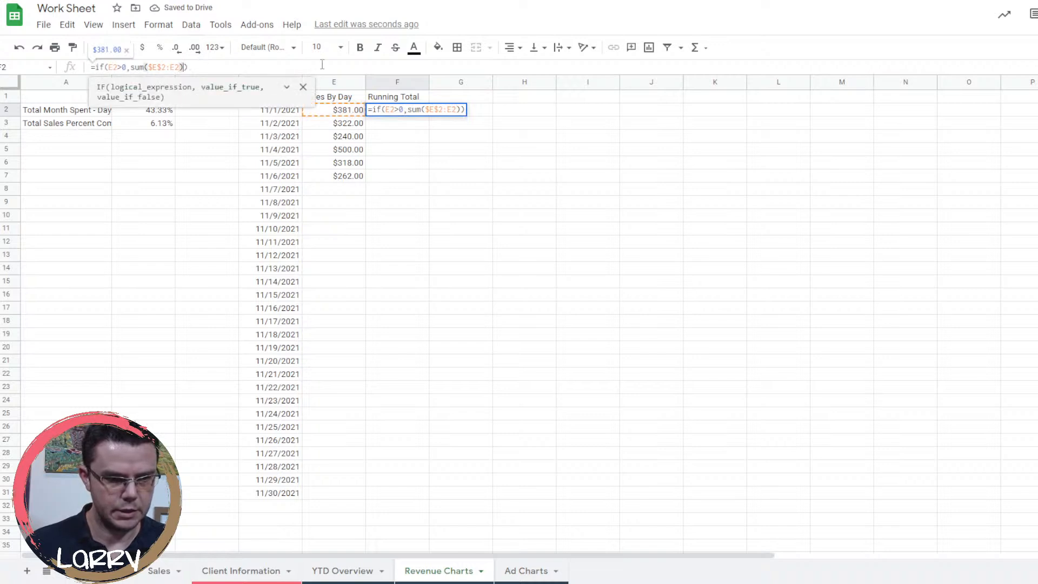
type(",\"\"")
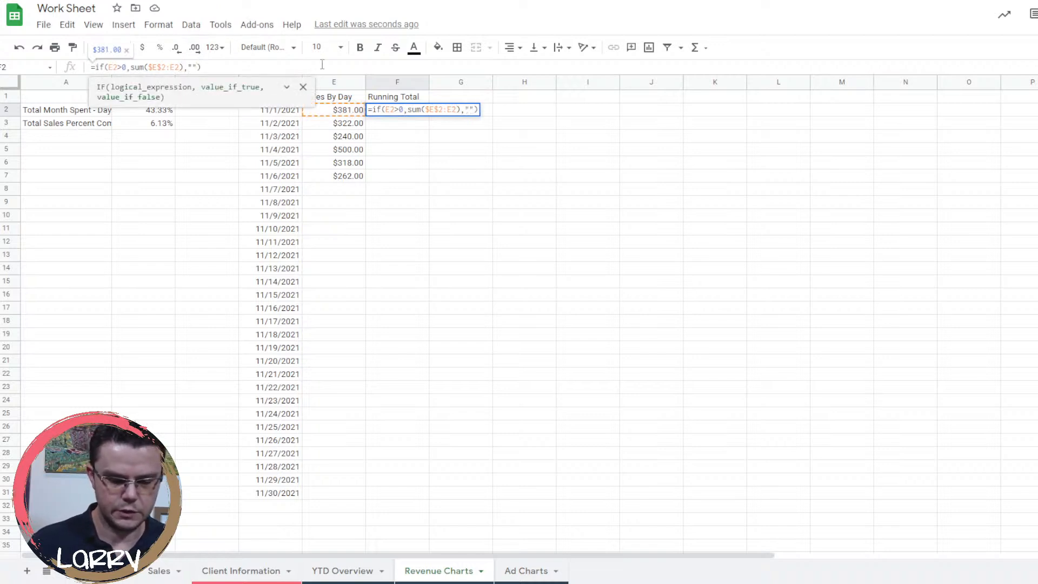
key("Return")
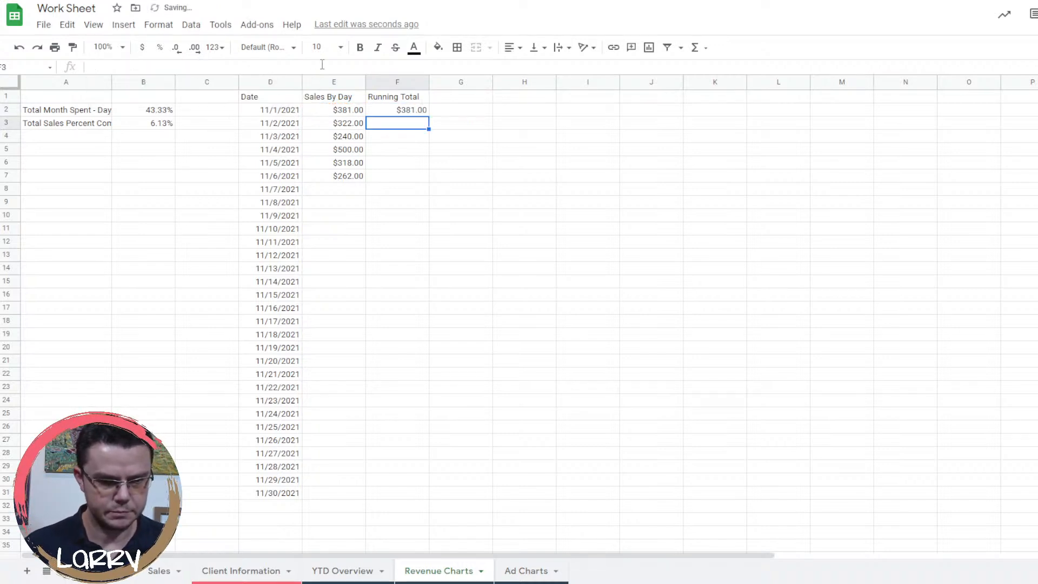
left_click(406, 110)
left_click_drag(430, 115, 420, 504)
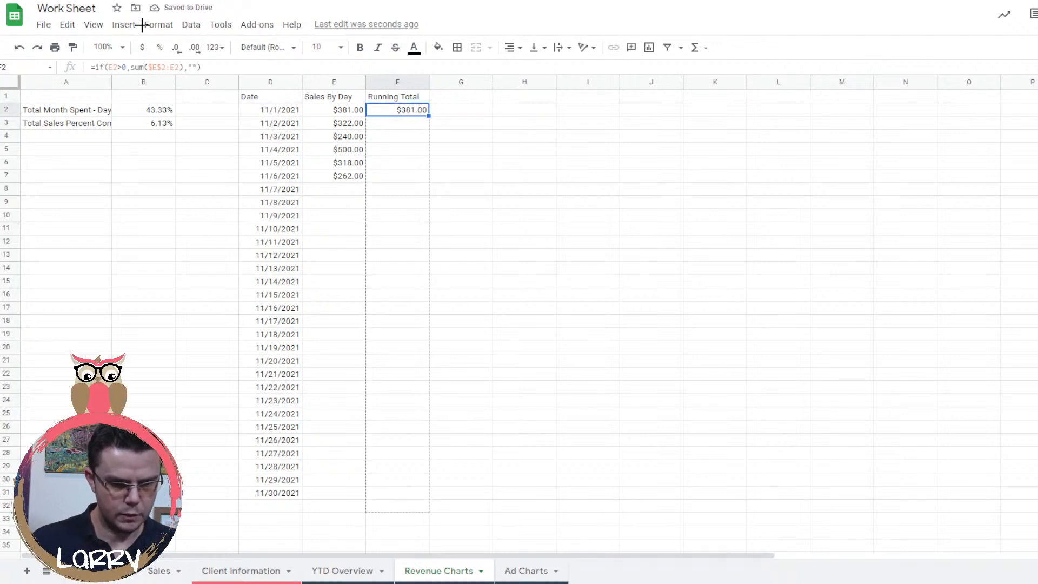
Put the header "Goal Sales Per Day" in G1, beside the running total column.
left_click(464, 100)
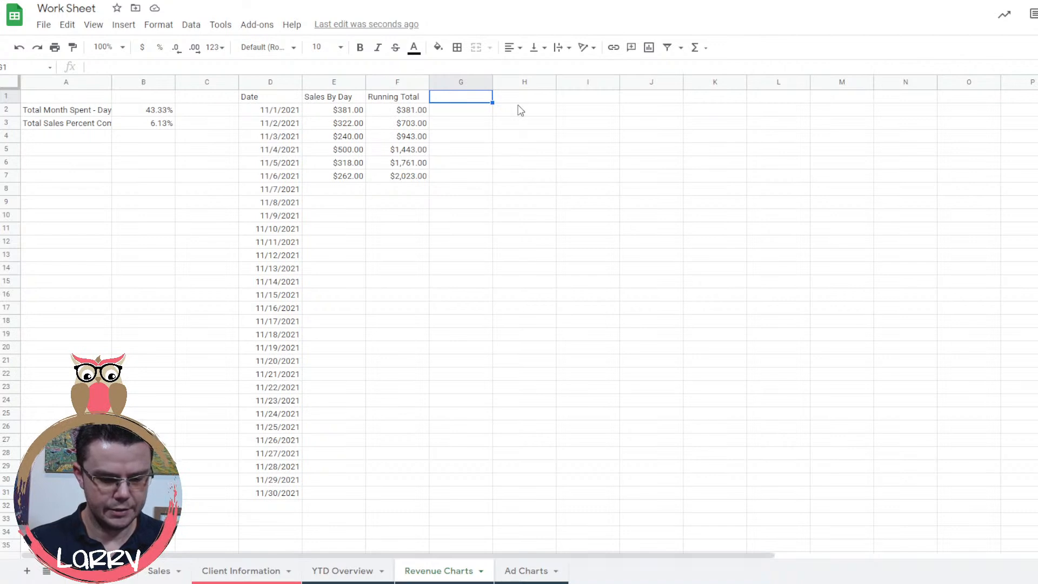
type("Sal")
key("BackSpace")
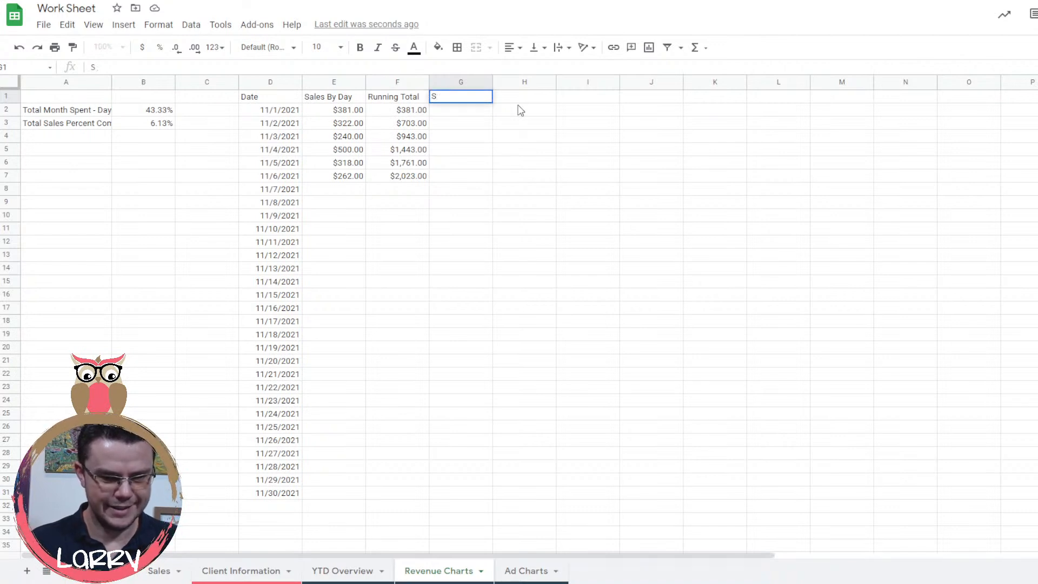
key("BackSpace")
key("BackSpace")
type("Goa")
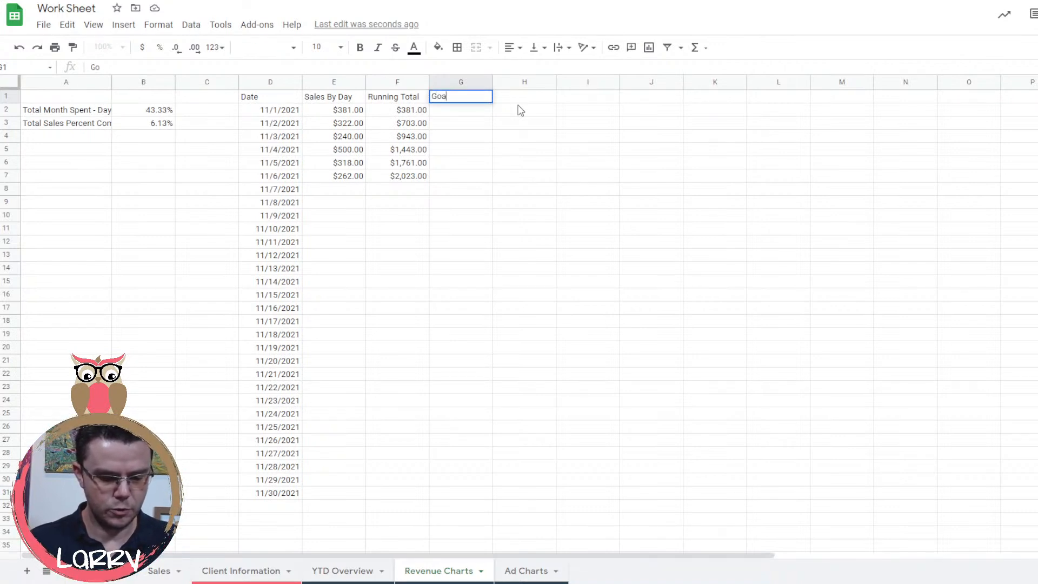
type("l Sales Per Da")
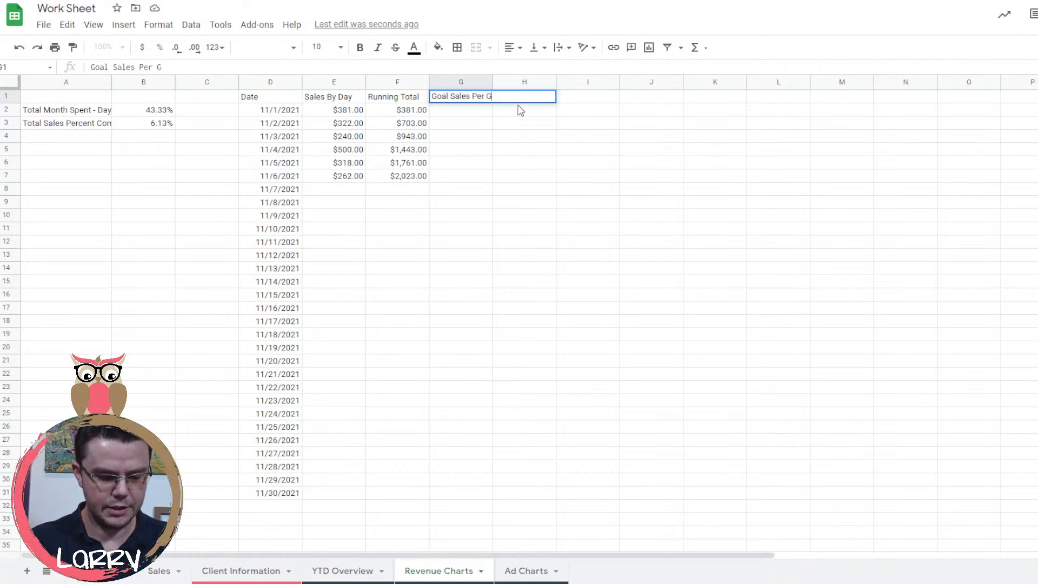
type("y")
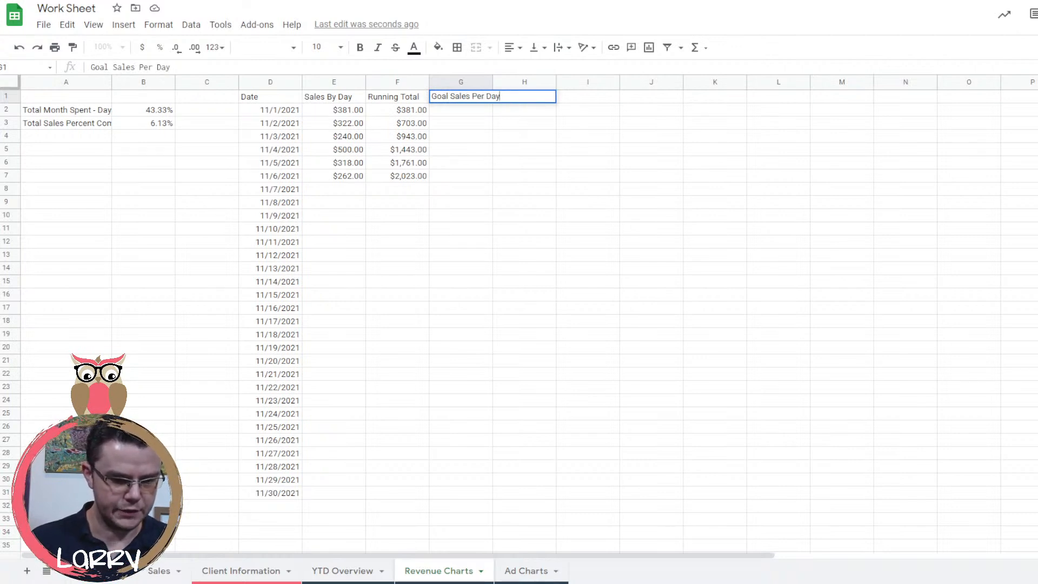
Set the November sales goal in C30 of the Client Information sheet to 22000.
left_click(271, 571)
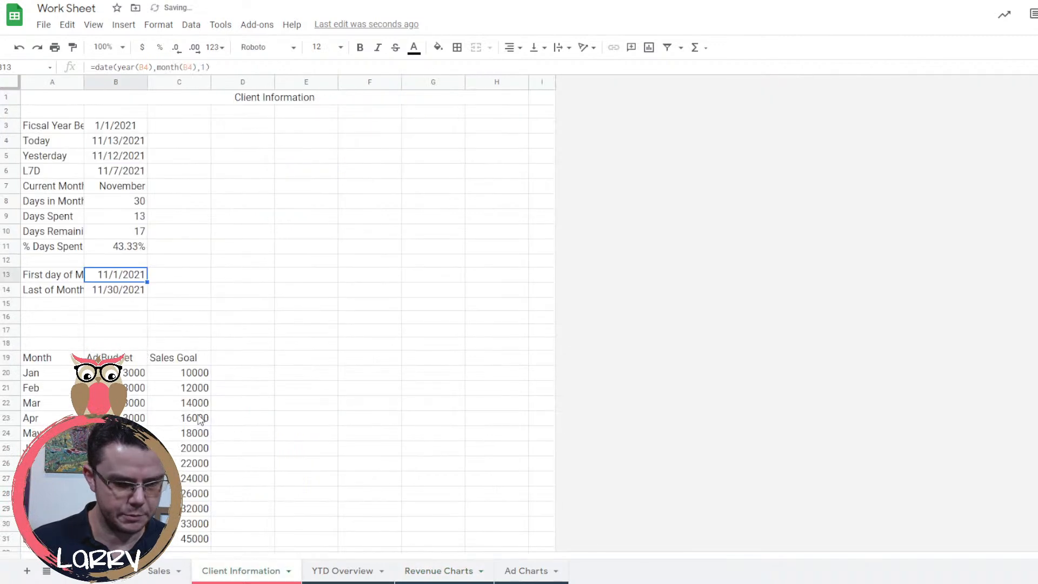
left_click(180, 525)
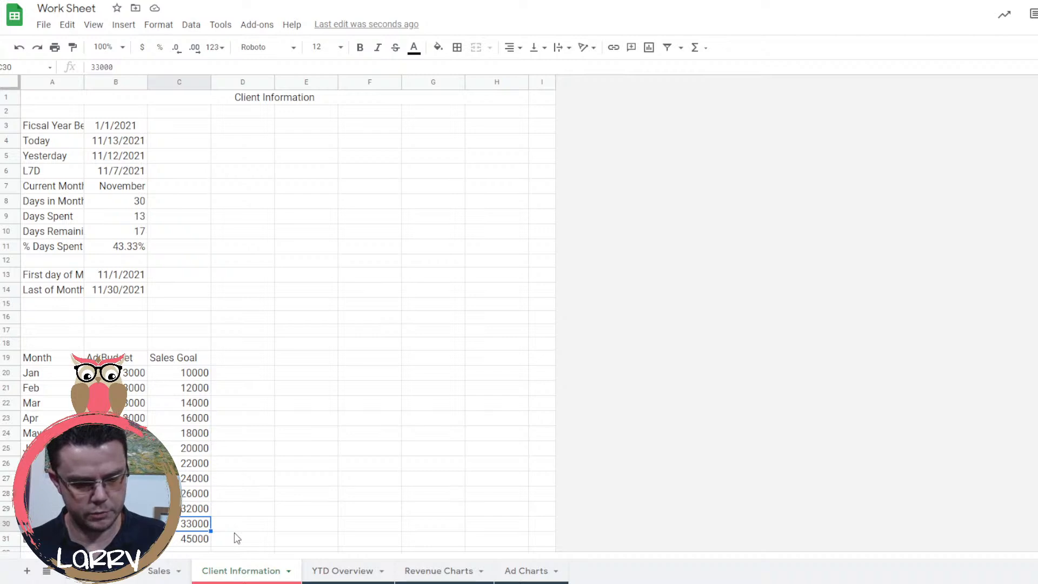
type("22000")
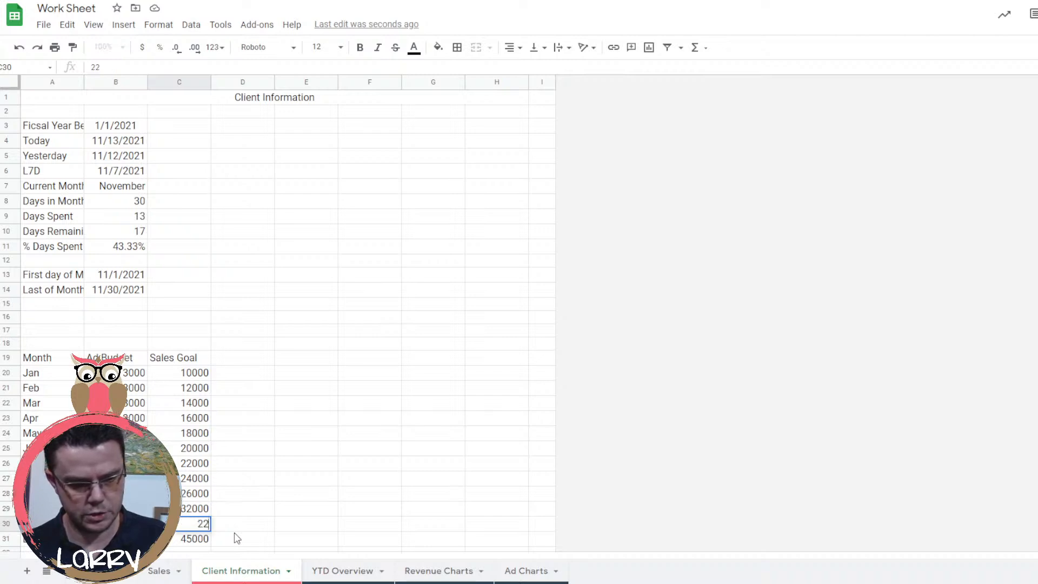
left_click(340, 571)
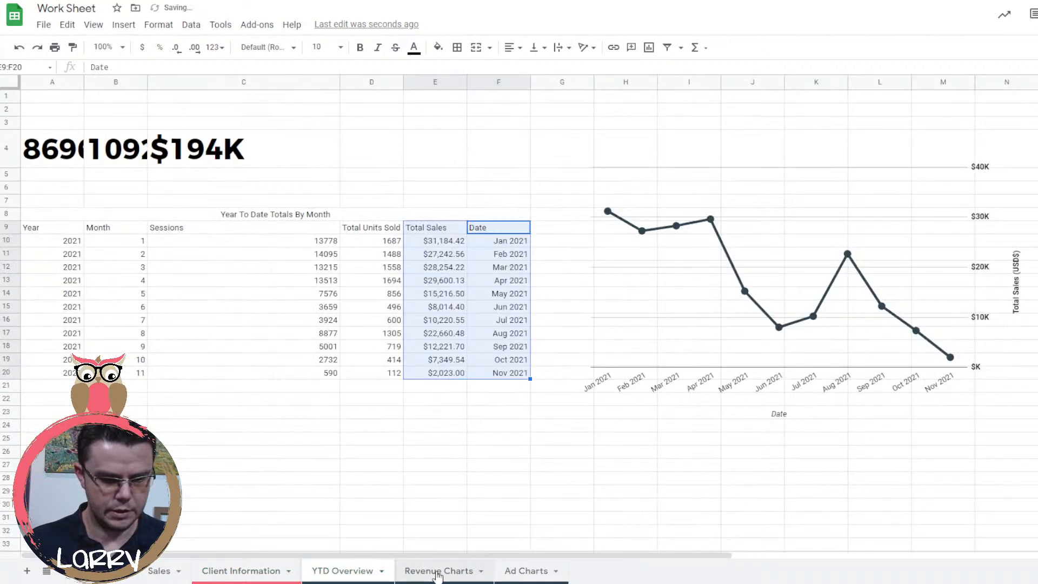
Start a formula in G2 of the Revenue Charts sheet that divides the November sales goal in 'Client Information'!C30.
left_click(438, 572)
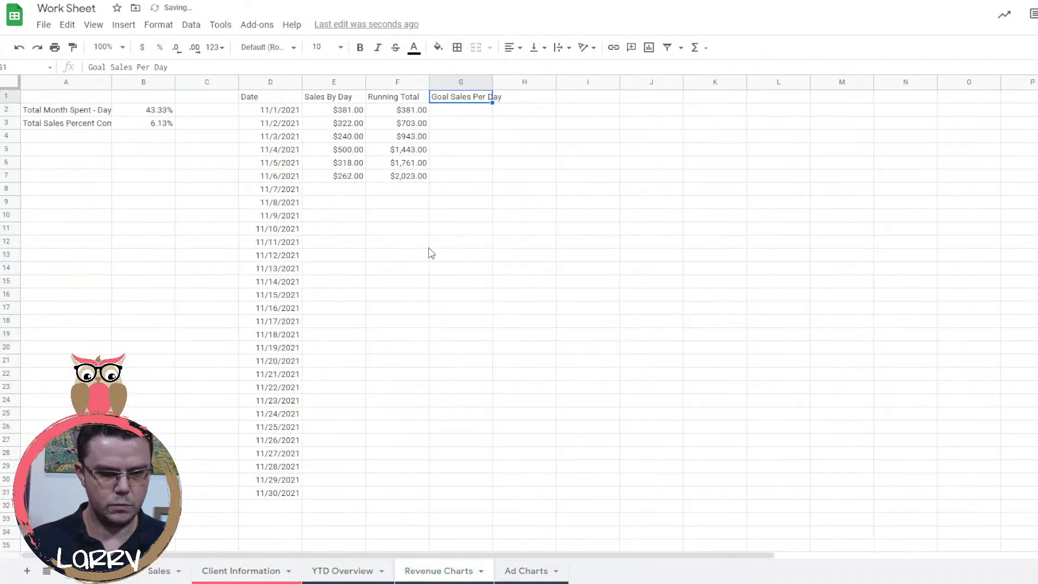
left_click(478, 111)
type("=")
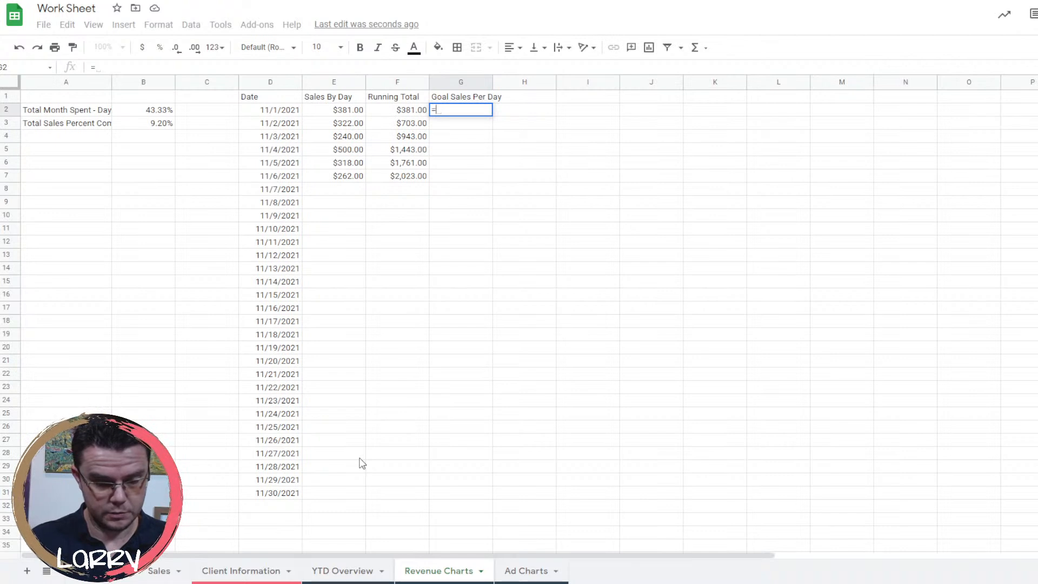
left_click(165, 578)
left_click(241, 570)
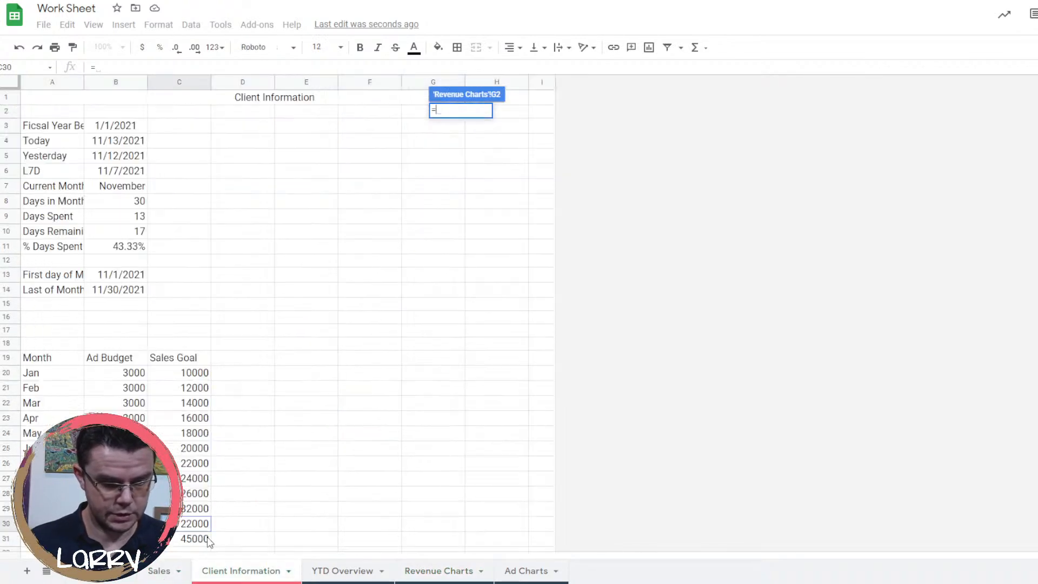
left_click(194, 529)
type("/")
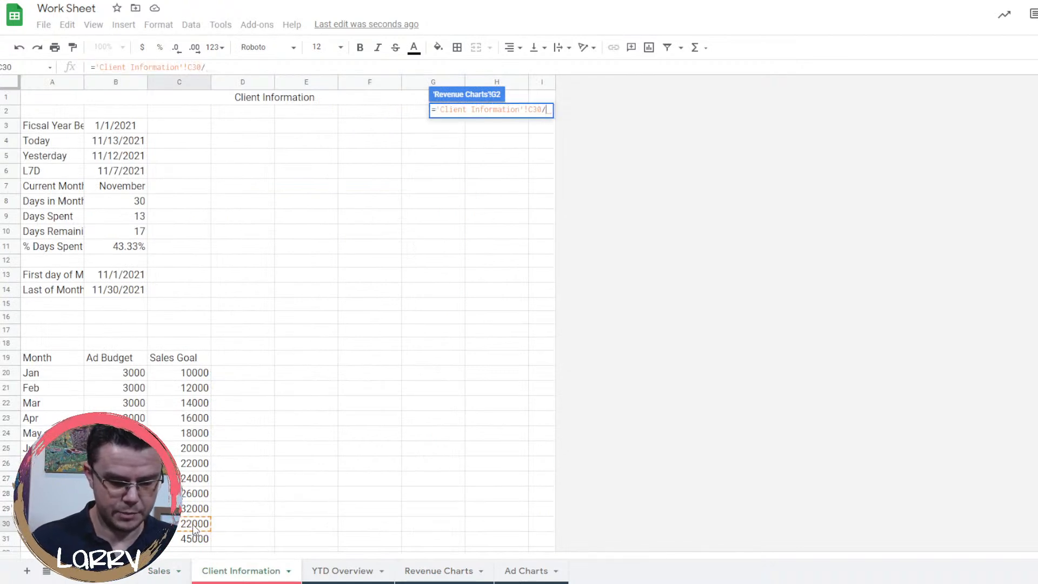
Begin the divisor of the G2 formula with (day(EOMONTH( to divide the goal by the month's number of days.
type("day")
key("BackSpace")
key("BackSpace")
key("BackSpace")
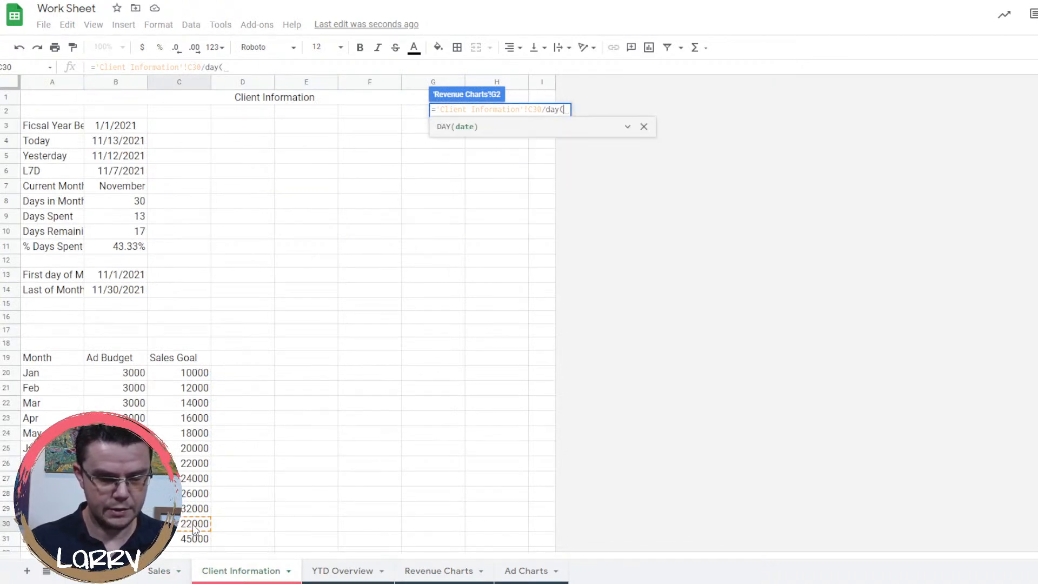
type("(day(")
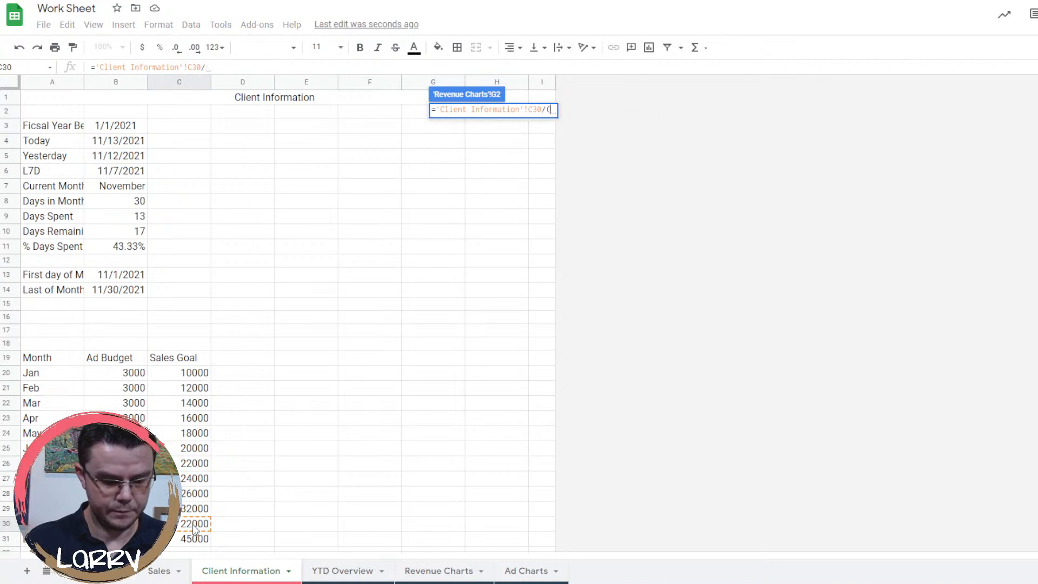
type("eomo")
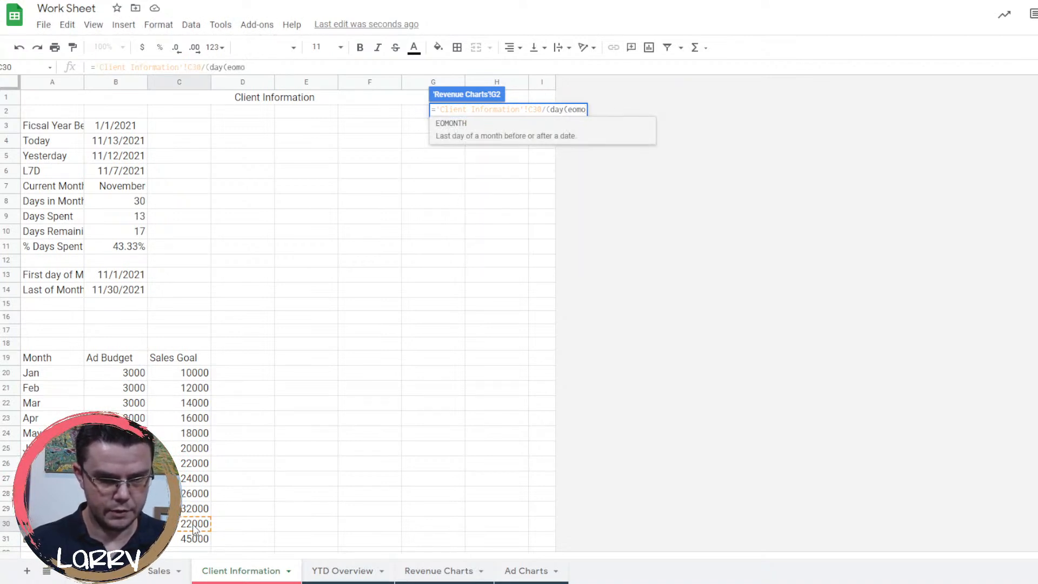
key("Tab")
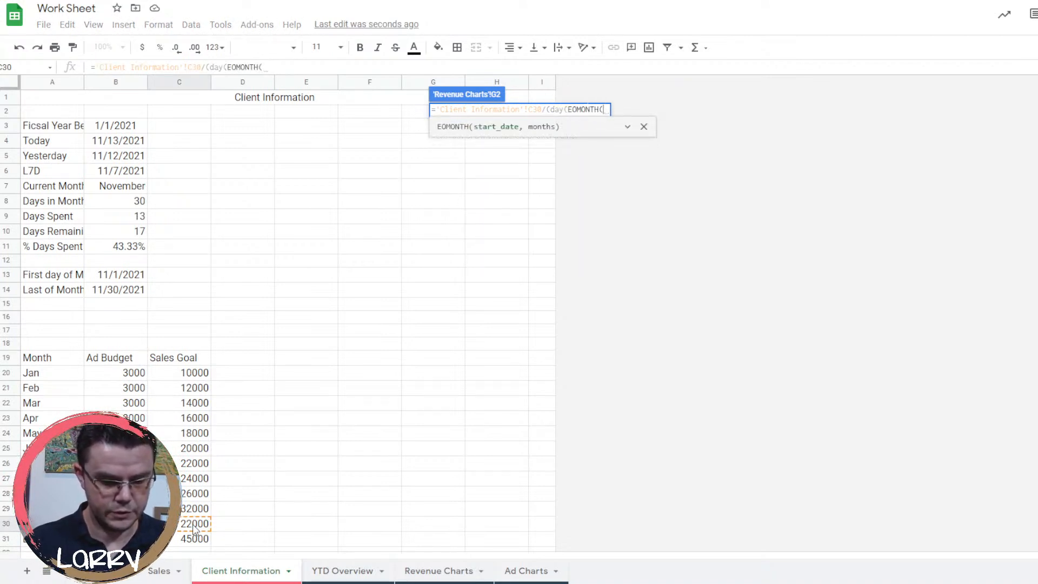
Complete the Goal Sales Per Day formula in G2 as ='Client Information'!C30/(day(EOMONTH(today()))).
type("today())")
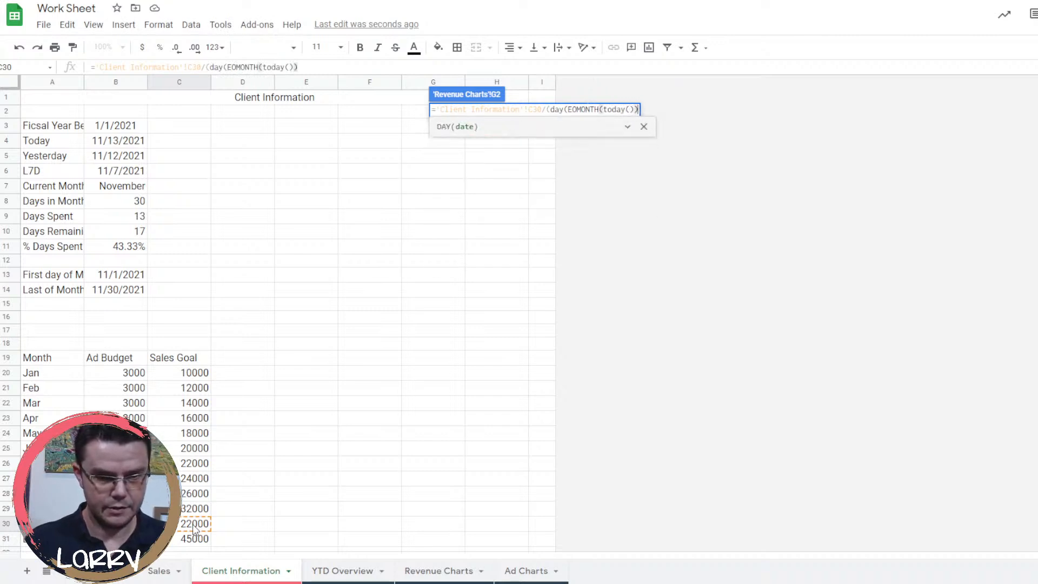
type(")")
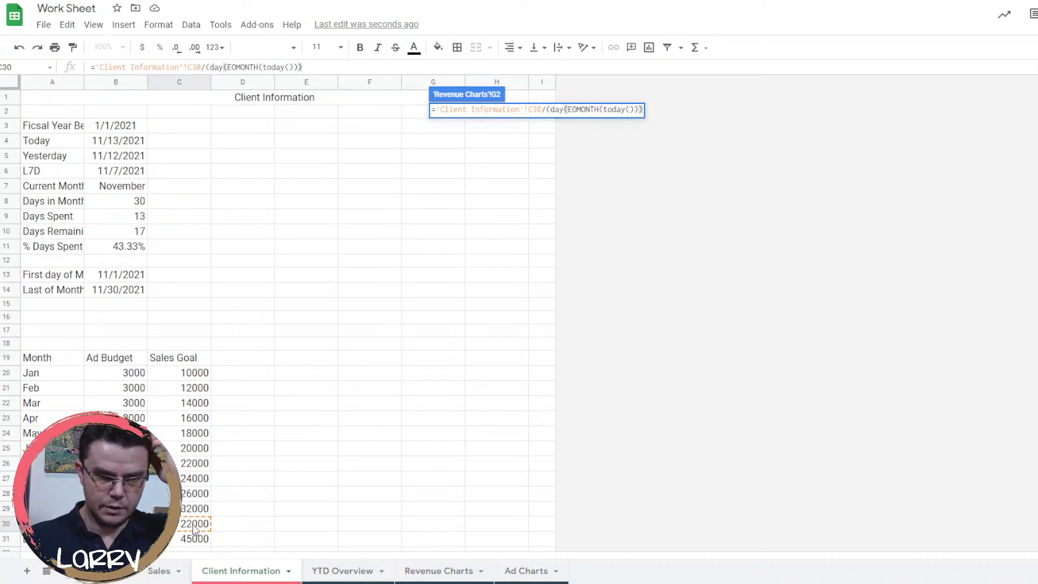
key("Return")
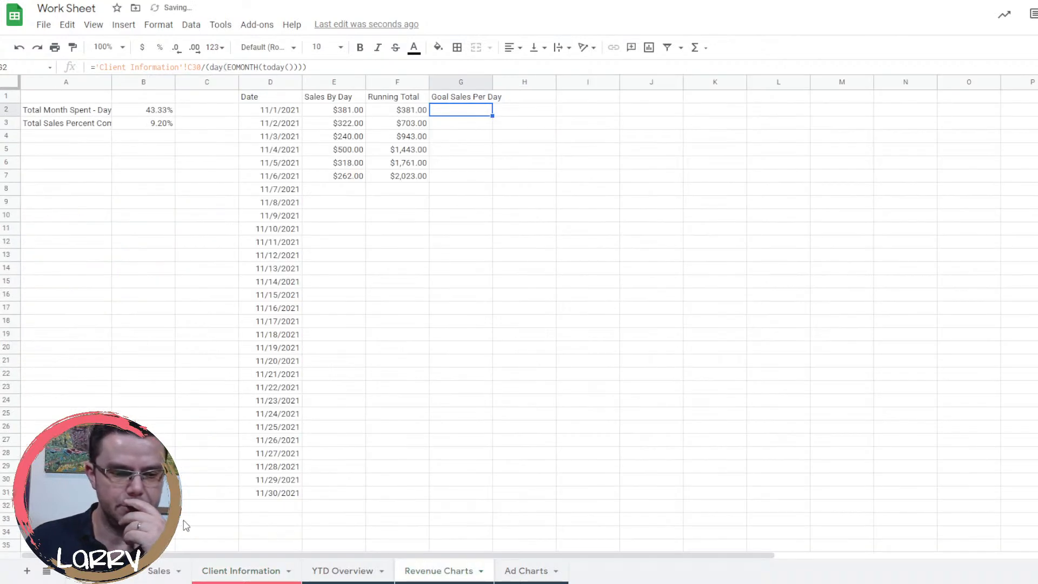
Add 0 as the months argument of EOMONTH in the G2 formula.
mouse_move(461, 116)
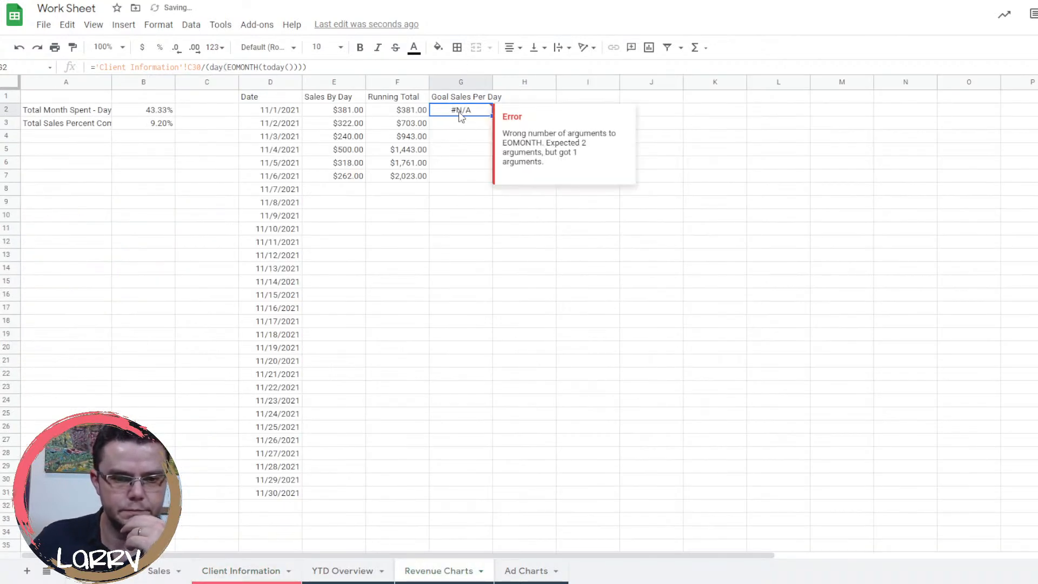
left_click(227, 67)
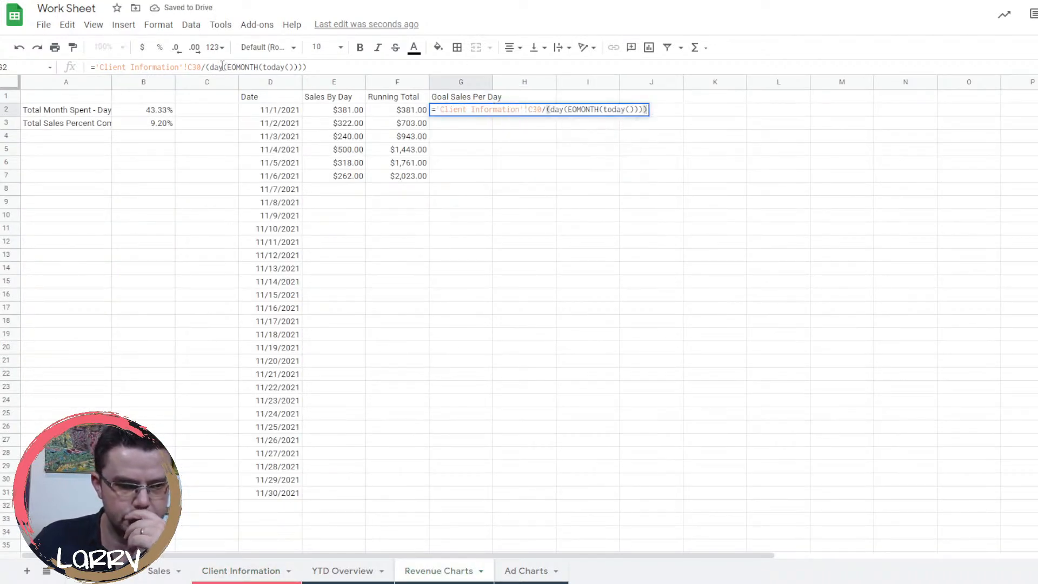
left_click(303, 86)
key("BackSpace")
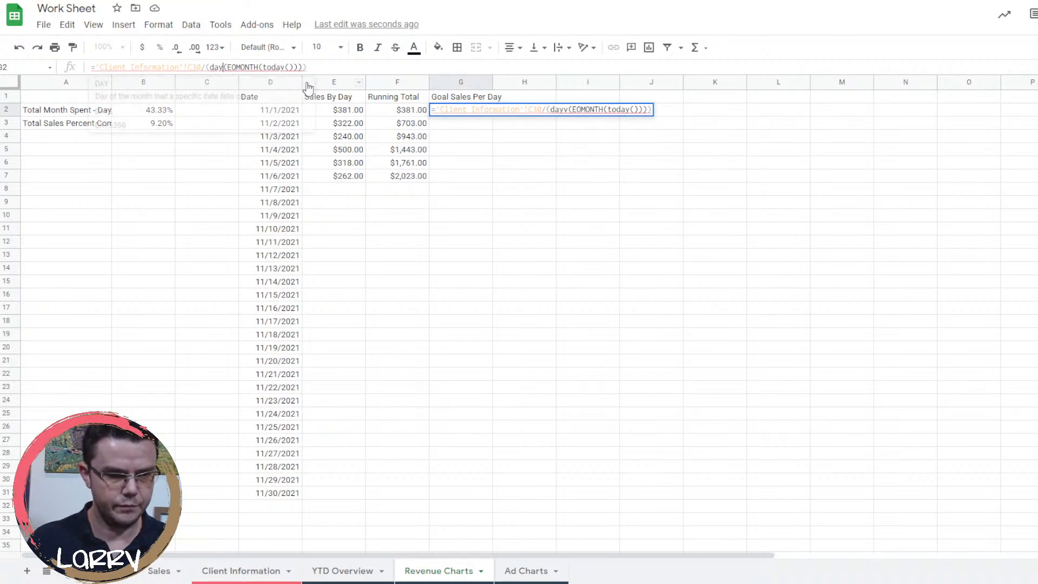
key("Right")
key("Right")
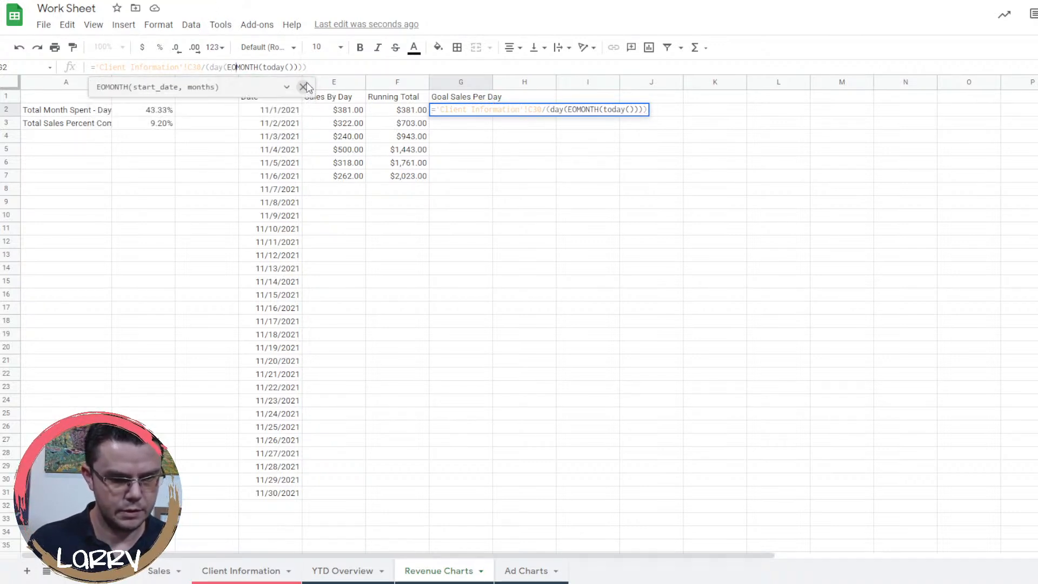
key("Right")
key("Right")
key("Right")
key("Right")
key("Right")
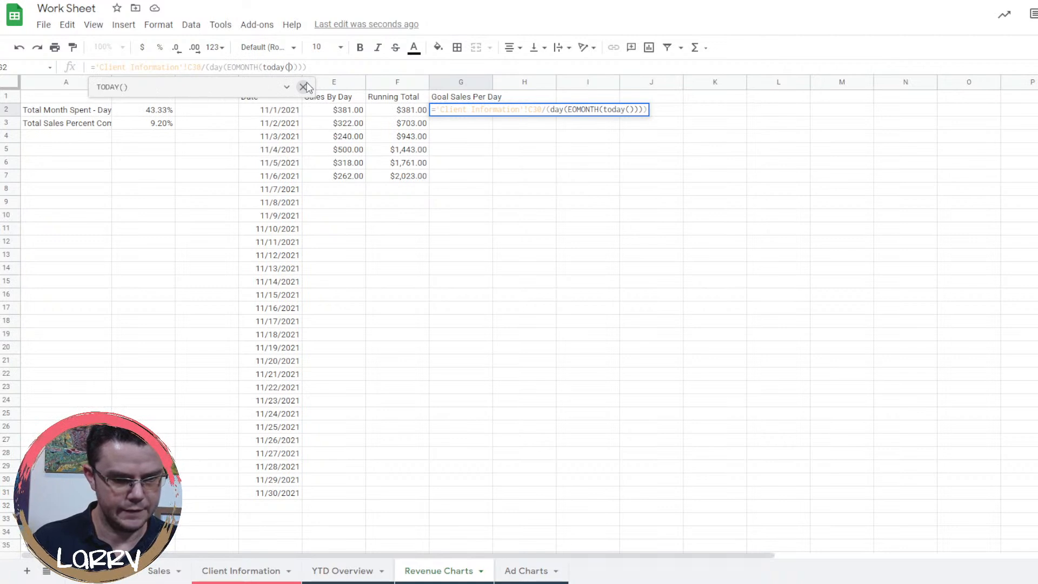
key("Right")
type(",0")
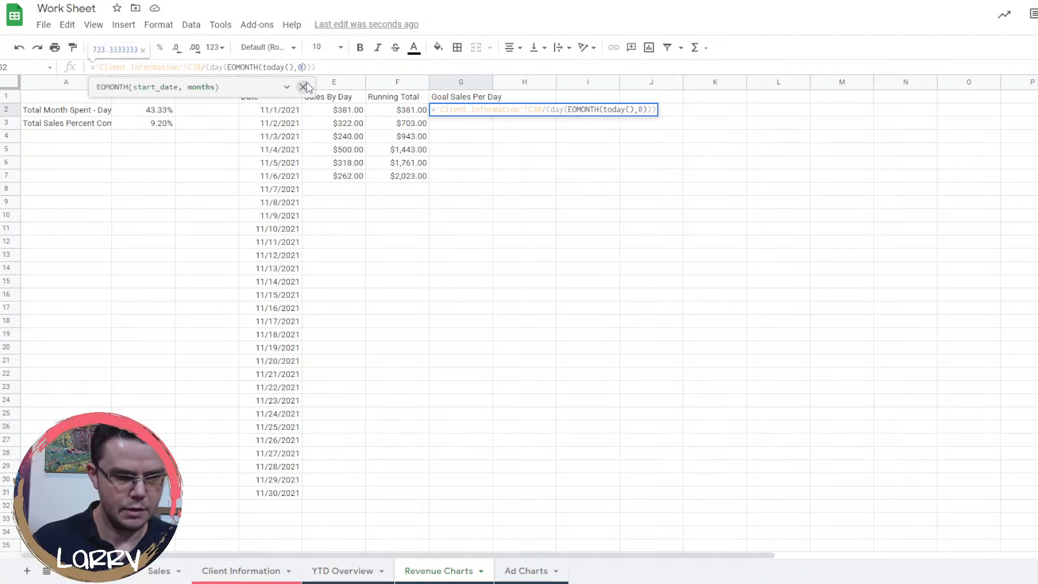
key("Return")
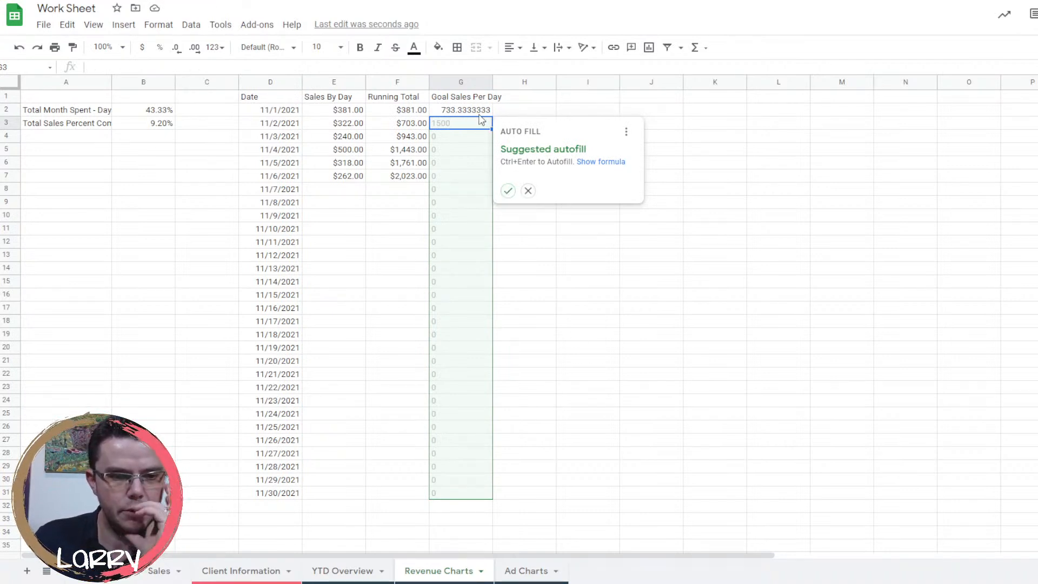
Insert one empty column to the right of column C on the Revenue Charts sheet.
left_click(480, 113)
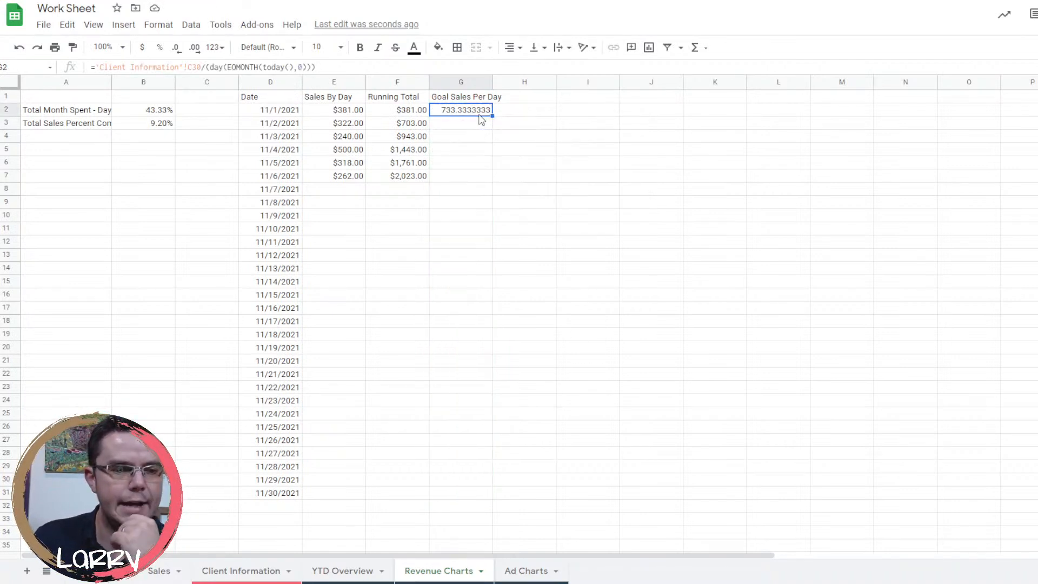
left_click(96, 67)
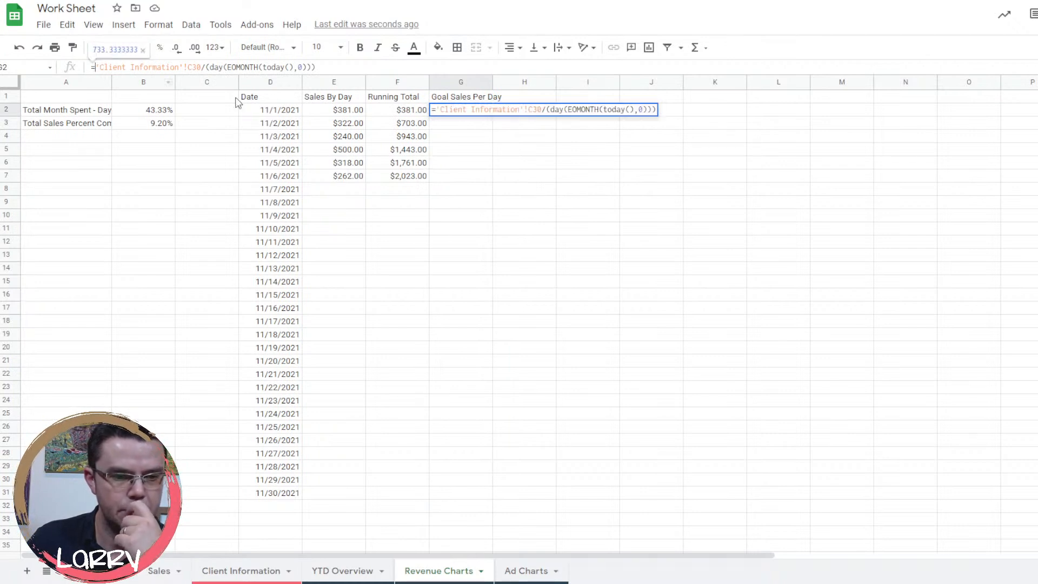
right_click(190, 88)
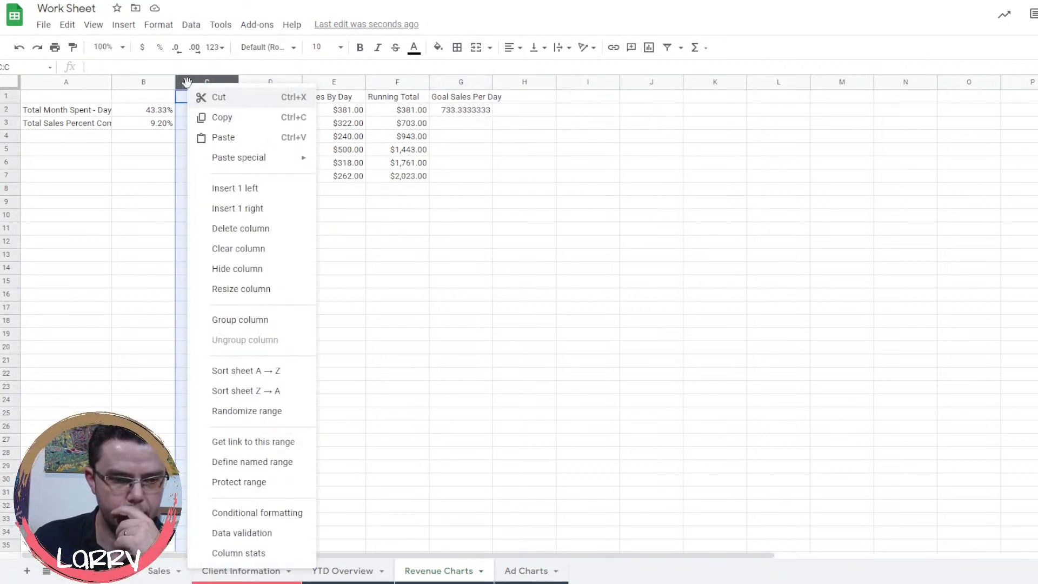
left_click(287, 210)
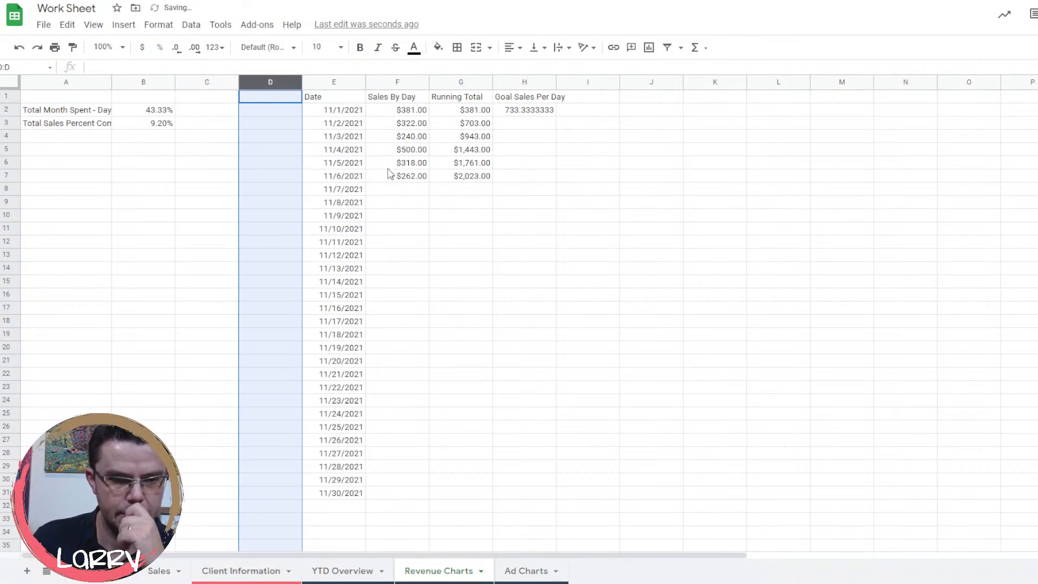
left_click(289, 98)
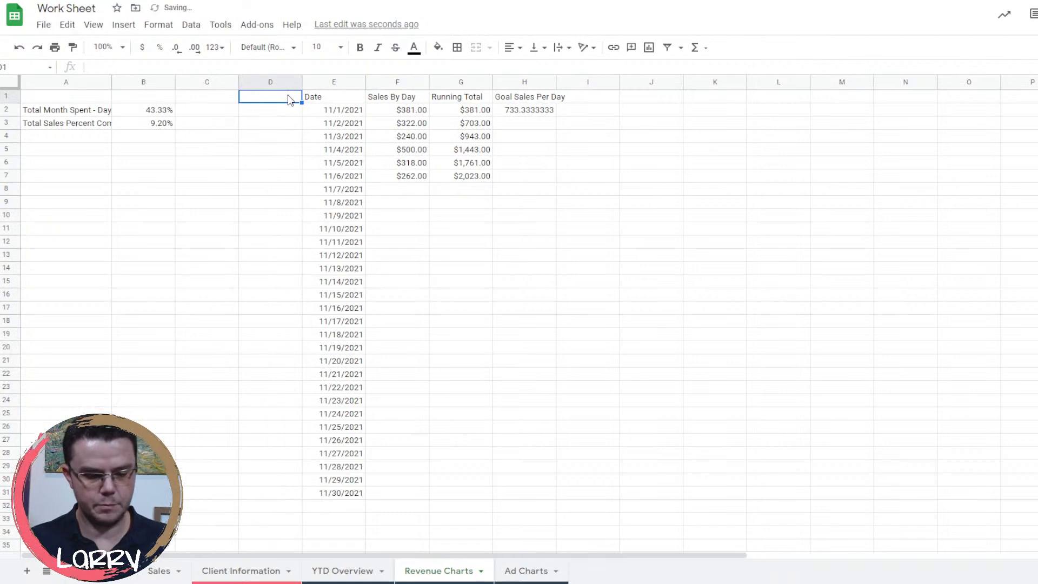
type("Period")
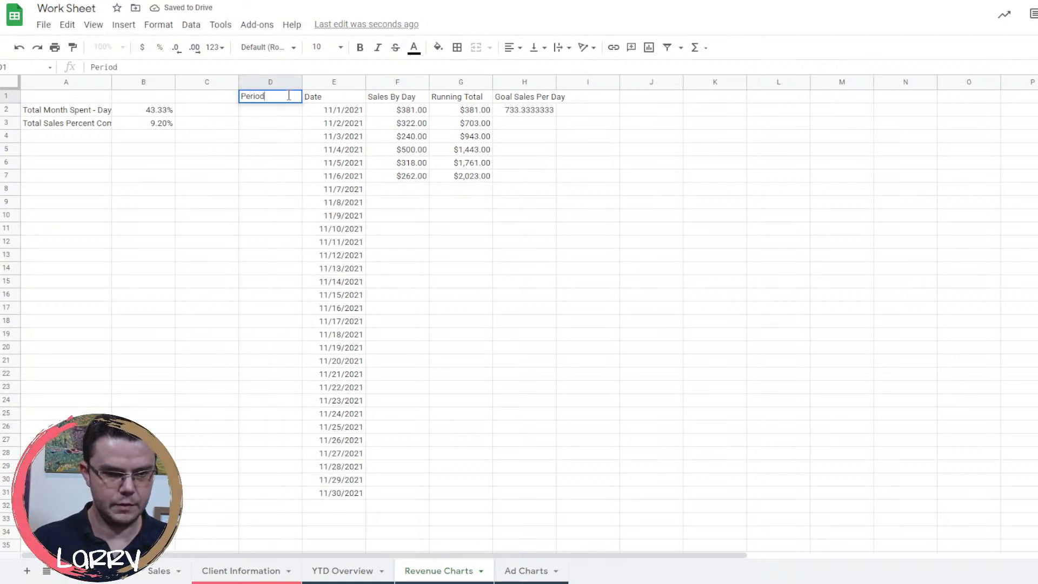
key("BackSpace")
key("BackSpace")
key("BackSpace")
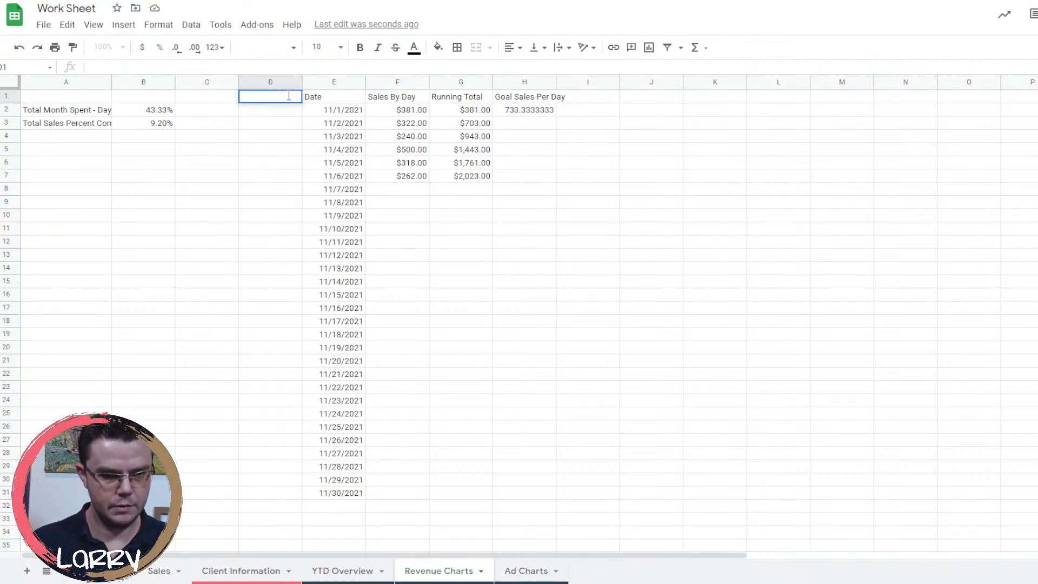
Fill the Goal Sales Per Day formula from H2 down through H6 and open the H2 formula to check its reference.
left_click(530, 114)
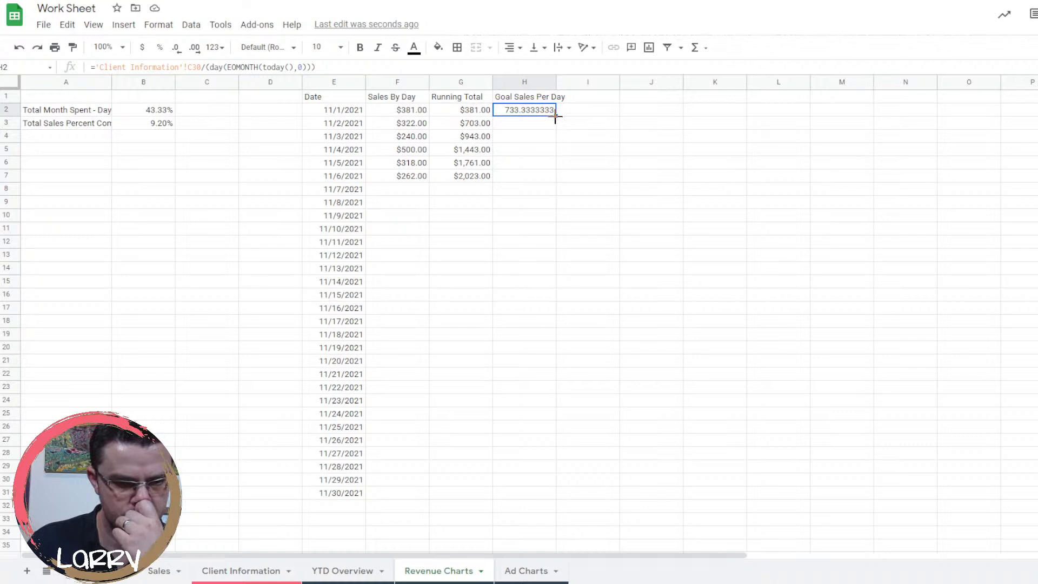
left_click_drag(556, 116, 549, 165)
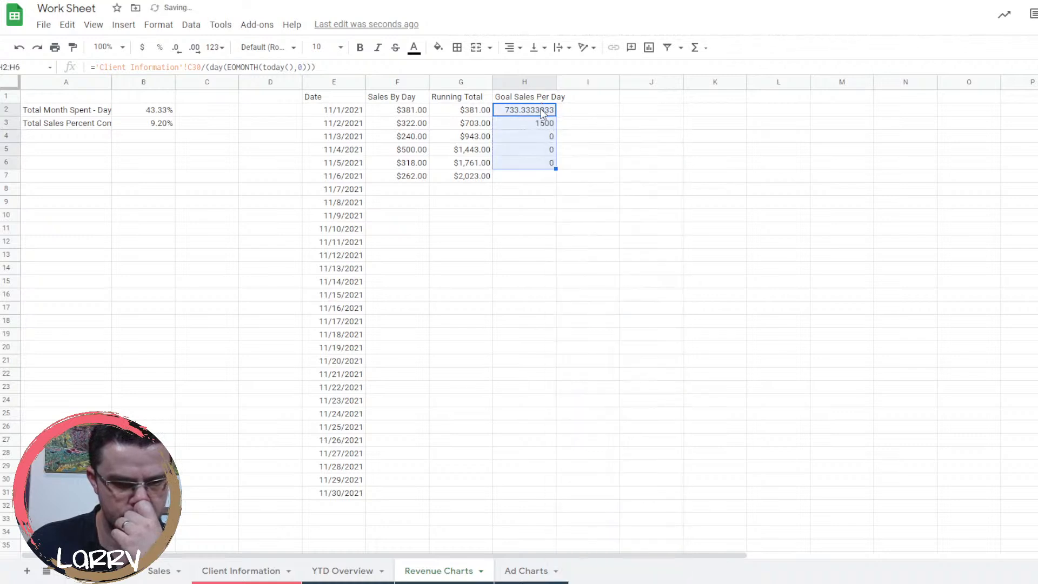
left_click(542, 112)
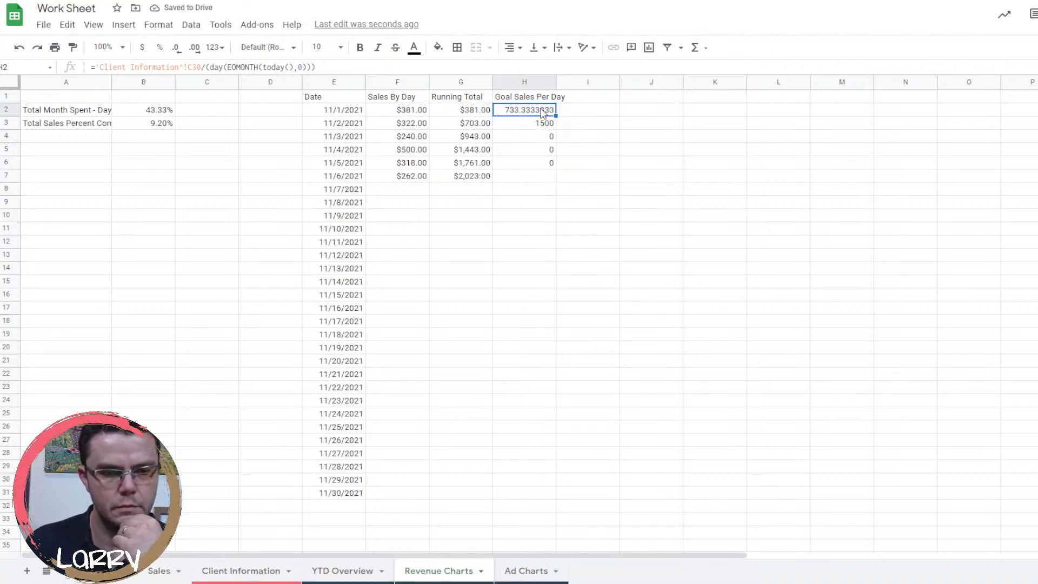
double_click(542, 112)
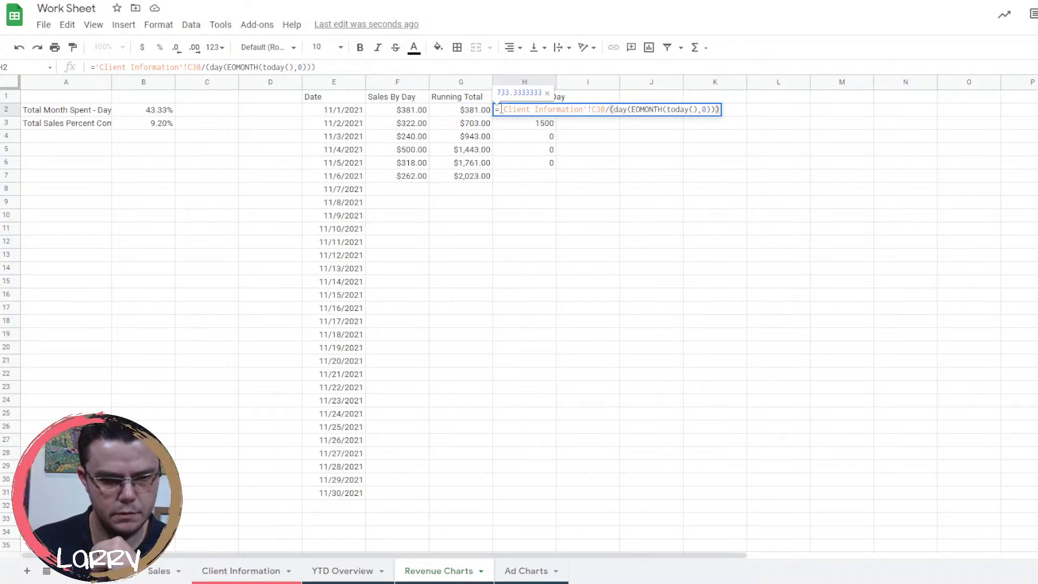
left_click(292, 112)
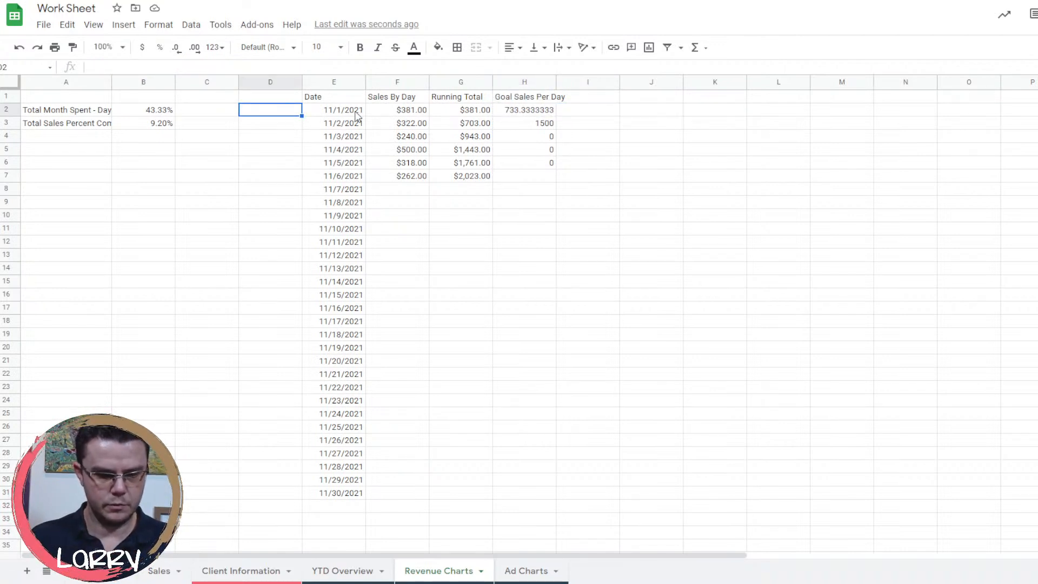
type("sequ")
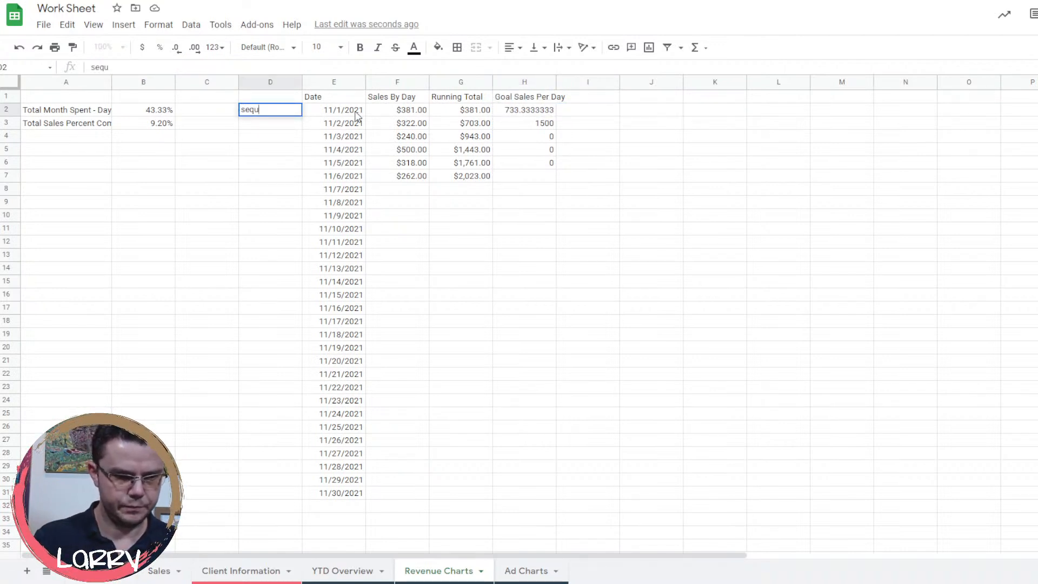
key("BackSpace")
key("BackSpace")
key("BackSpace")
key("BackSpace")
type("=s")
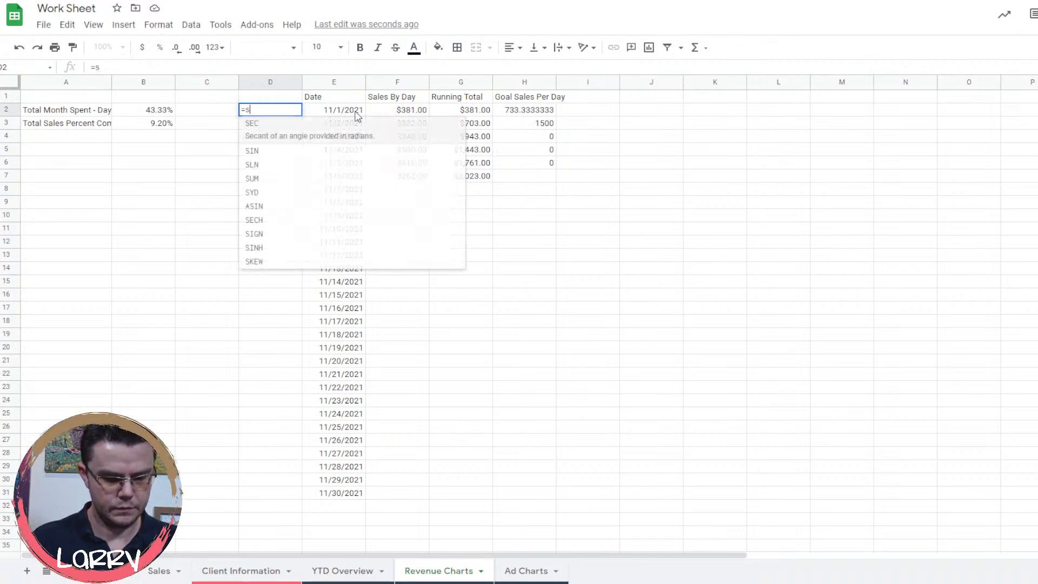
type("equ")
key("Tab")
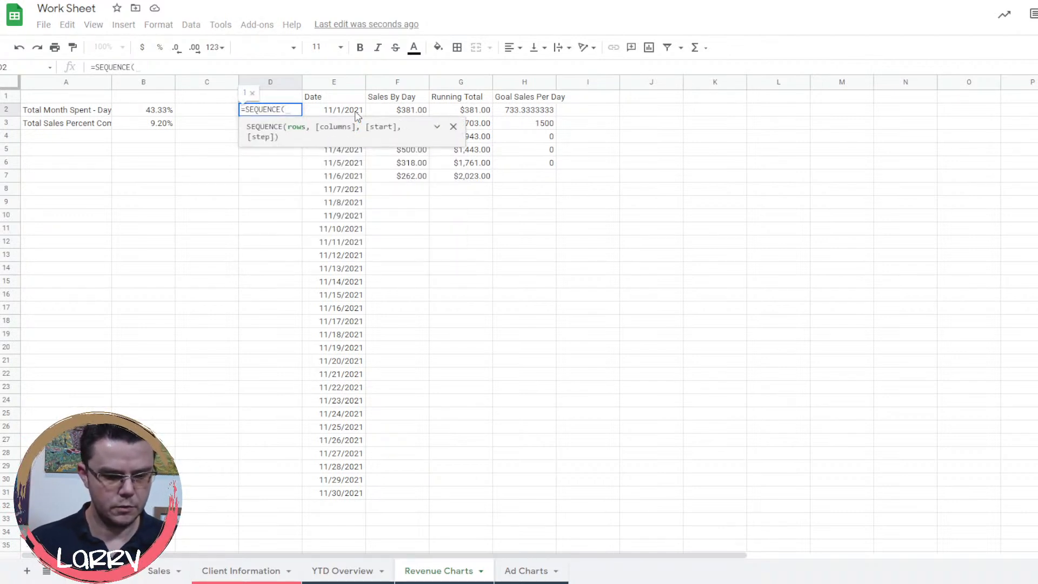
type("1,")
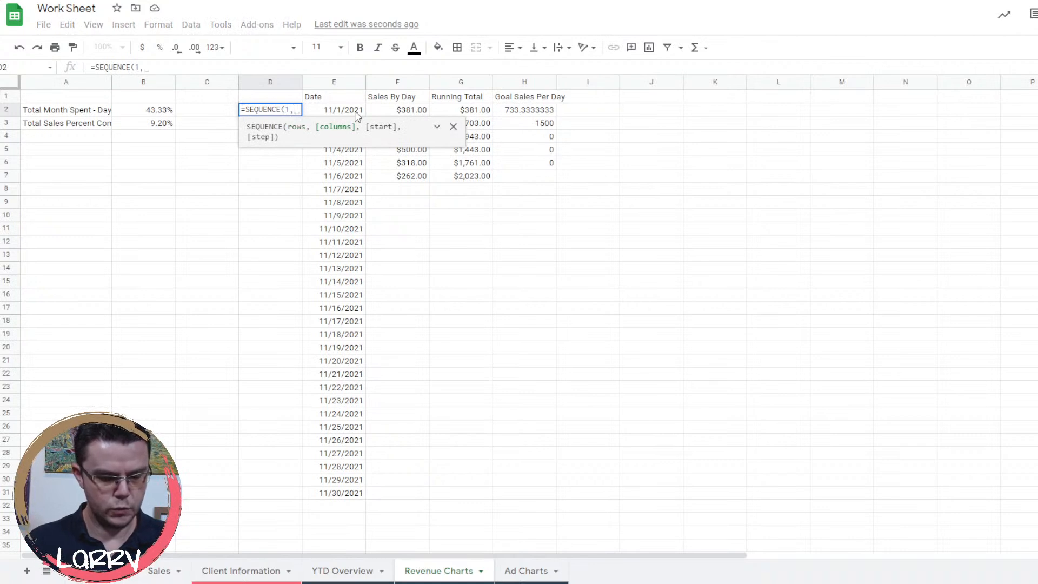
key("BackSpace")
key("BackSpace")
key("BackSpace")
key("BackSpace")
key("BackSpace")
key("BackSpace")
key("BackSpace")
key("BackSpace")
key("BackSpace")
key("BackSpace")
key("BackSpace")
key("BackSpace")
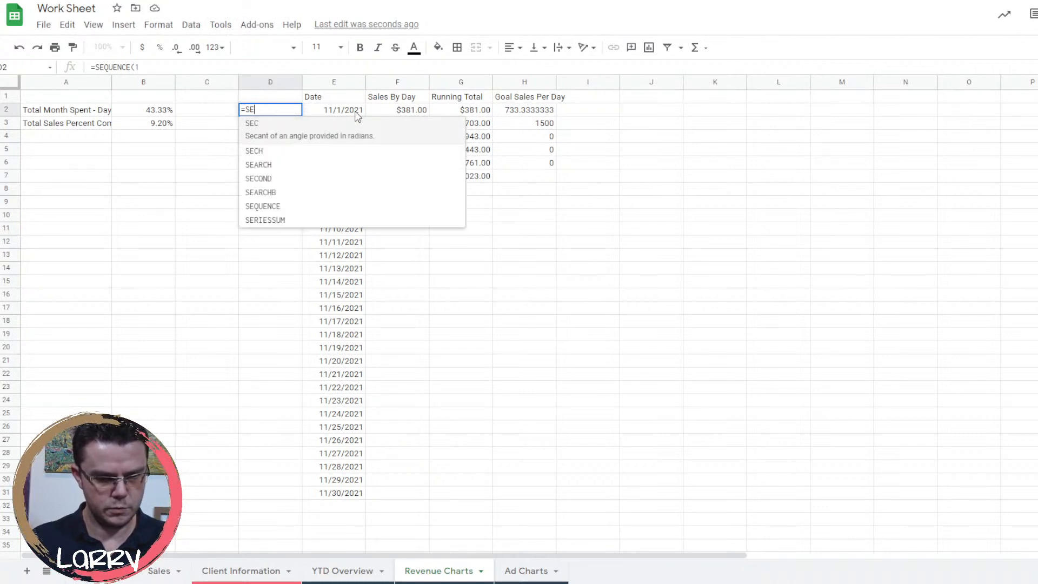
type("=array")
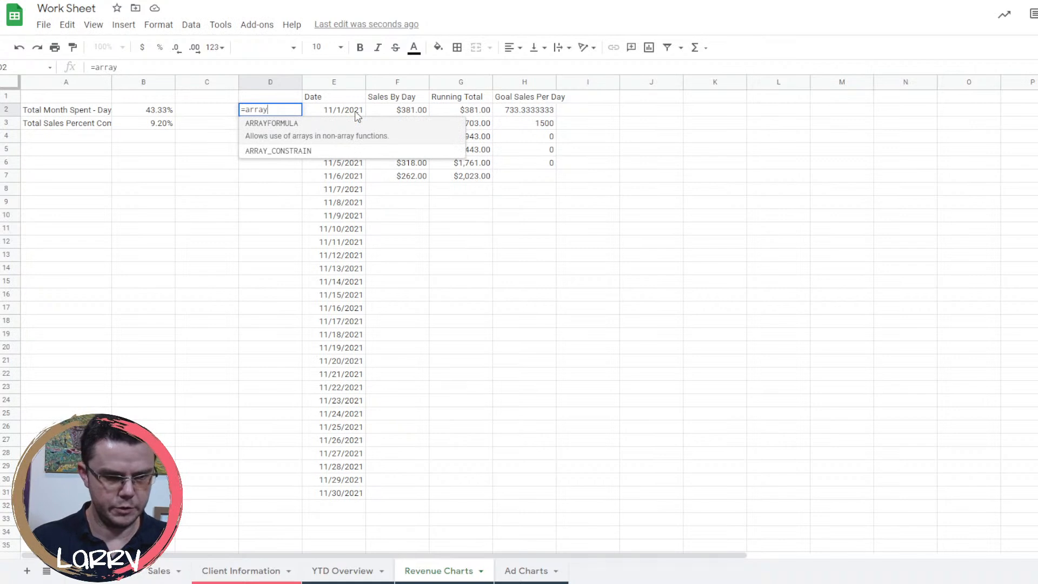
key("Tab")
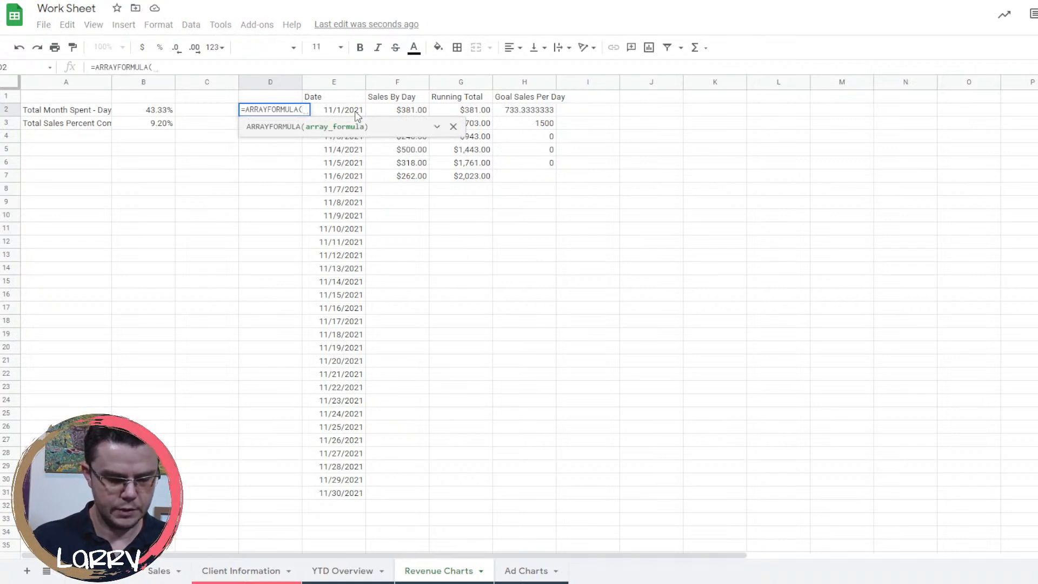
type("if(")
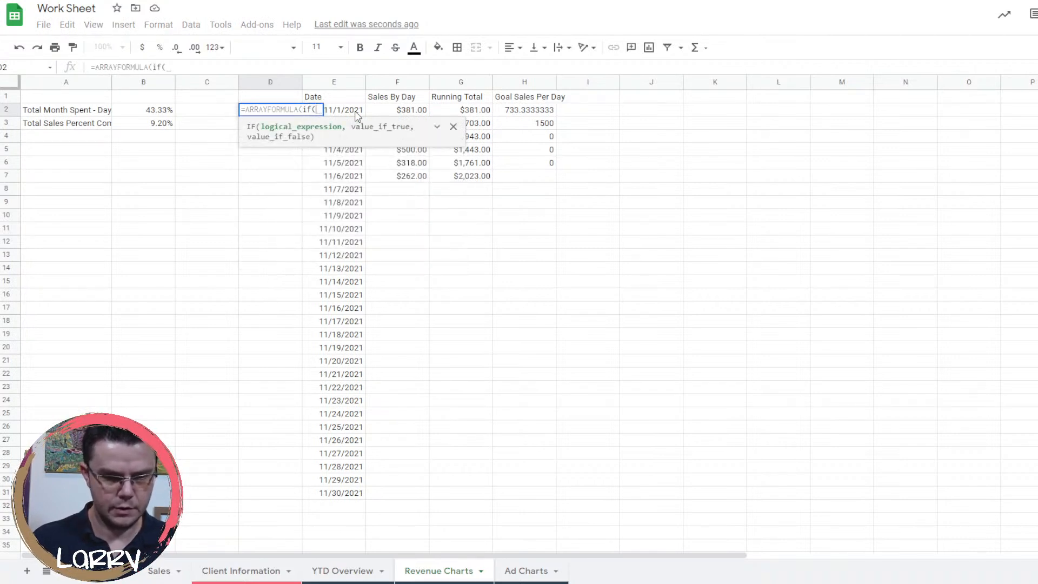
left_click(356, 114)
type(":E")
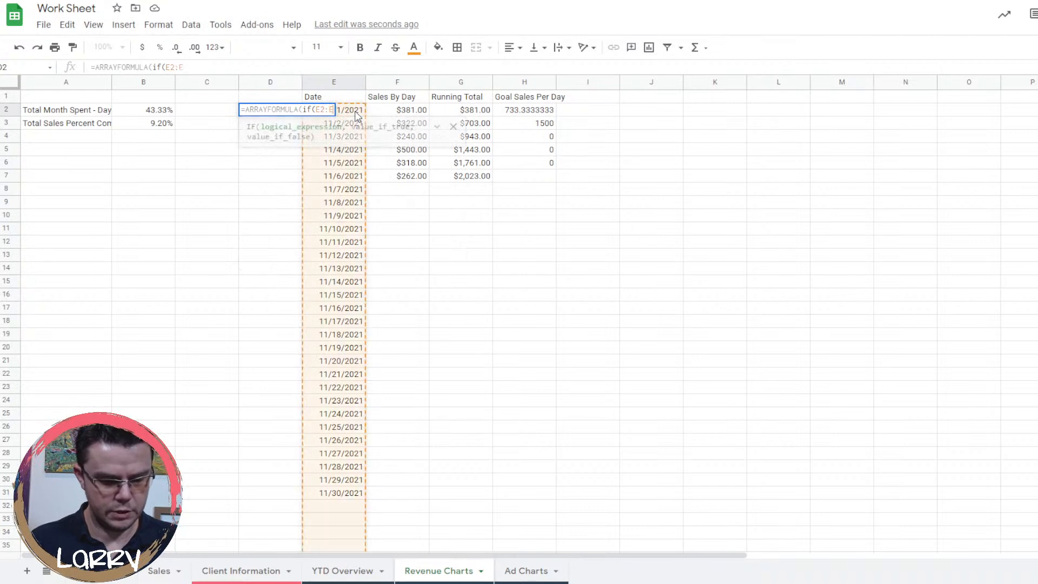
type("32>")
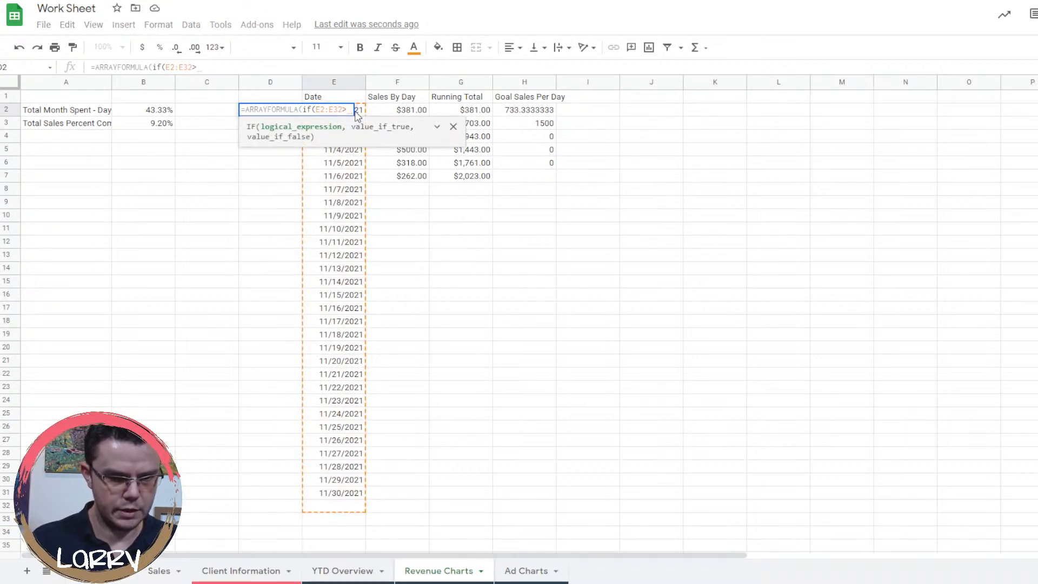
type("0,")
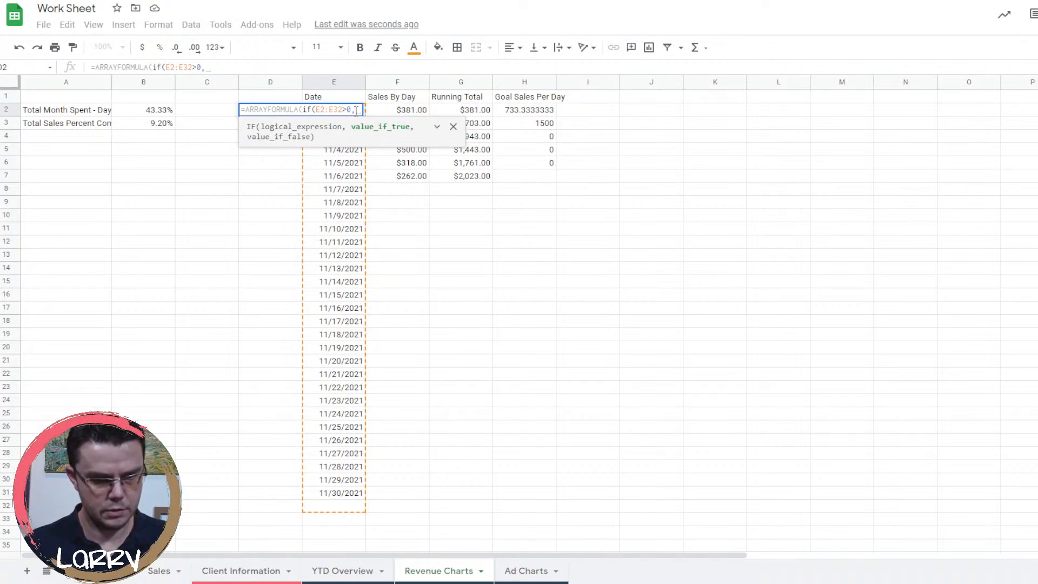
key("BackSpace")
key("BackSpace")
key("BackSpace")
key("BackSpace")
key("BackSpace")
key("BackSpace")
key("BackSpace")
key("BackSpace")
key("BackSpace")
key("BackSpace")
key("BackSpace")
key("BackSpace")
key("BackSpace")
key("BackSpace")
key("BackSpace")
key("BackSpace")
key("BackSpace")
key("BackSpace")
key("BackSpace")
key("BackSpace")
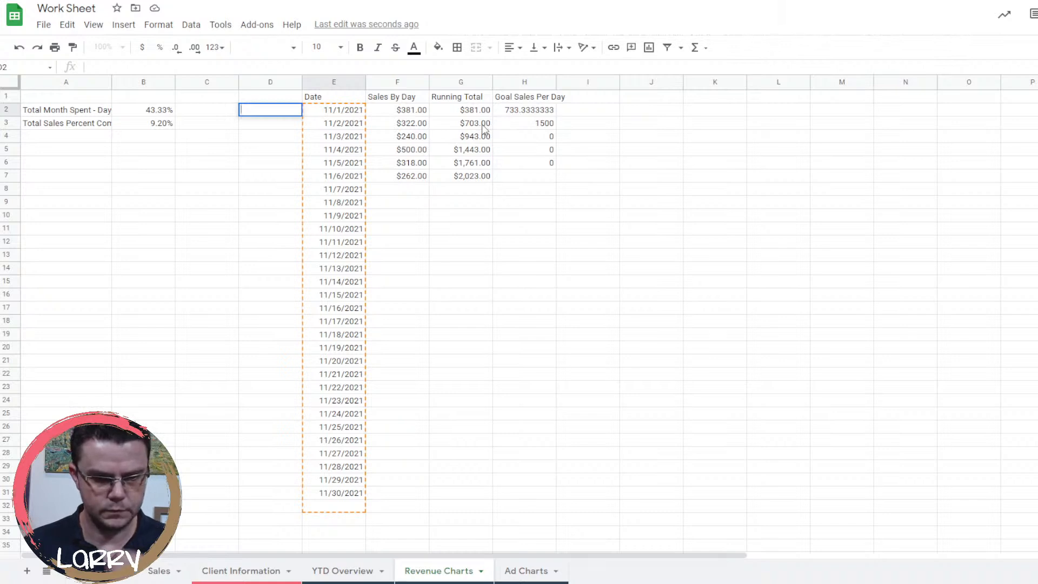
Make the Client Information reference in the H2 formula absolute as $C$30.
left_click(529, 112)
mouse_move(555, 116)
left_mouse_down()
mouse_move(530, 296)
mouse_move(552, 113)
left_mouse_up()
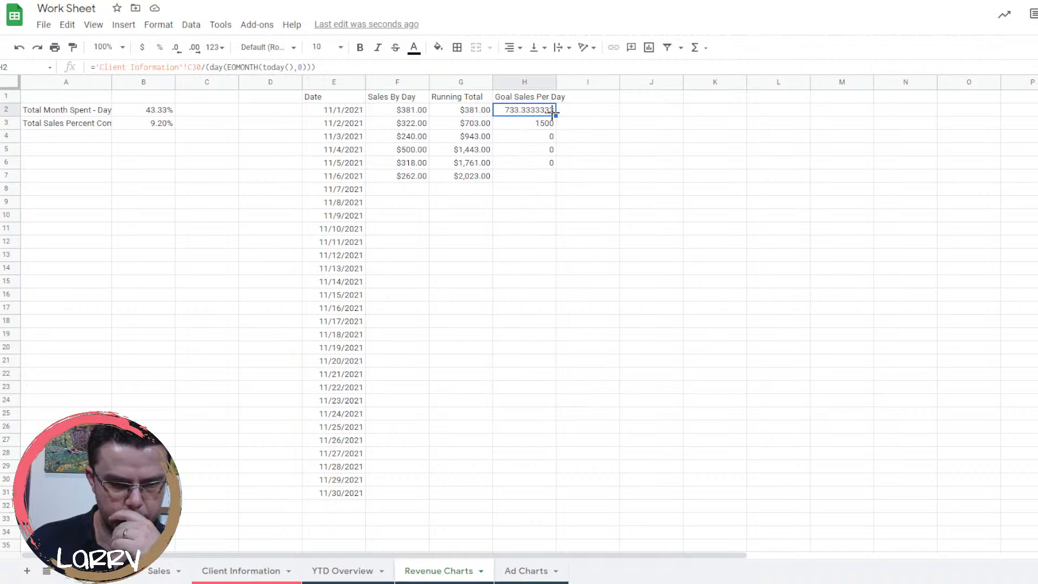
double_click(545, 115)
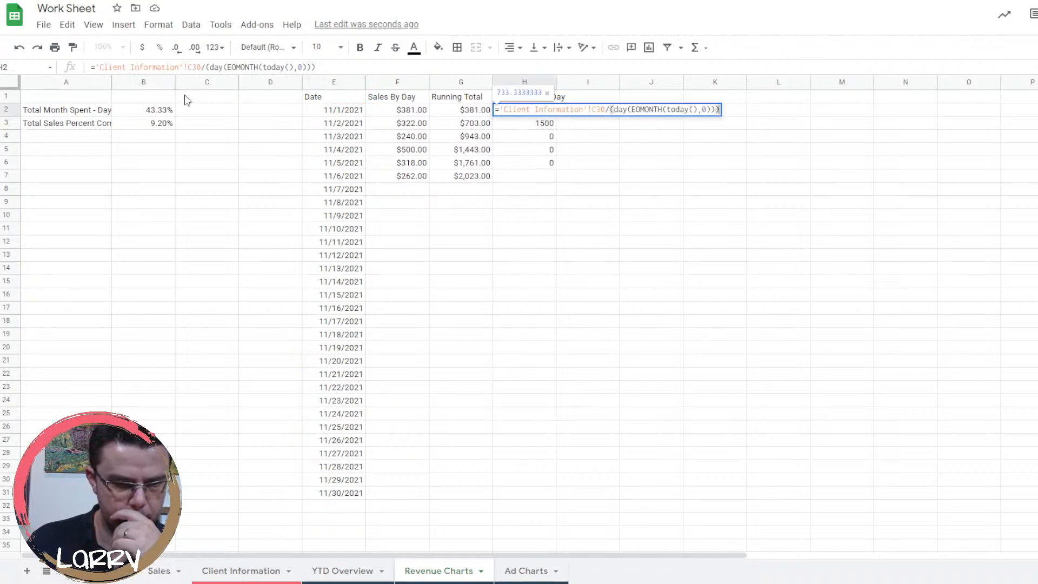
left_click(195, 61)
type("$C")
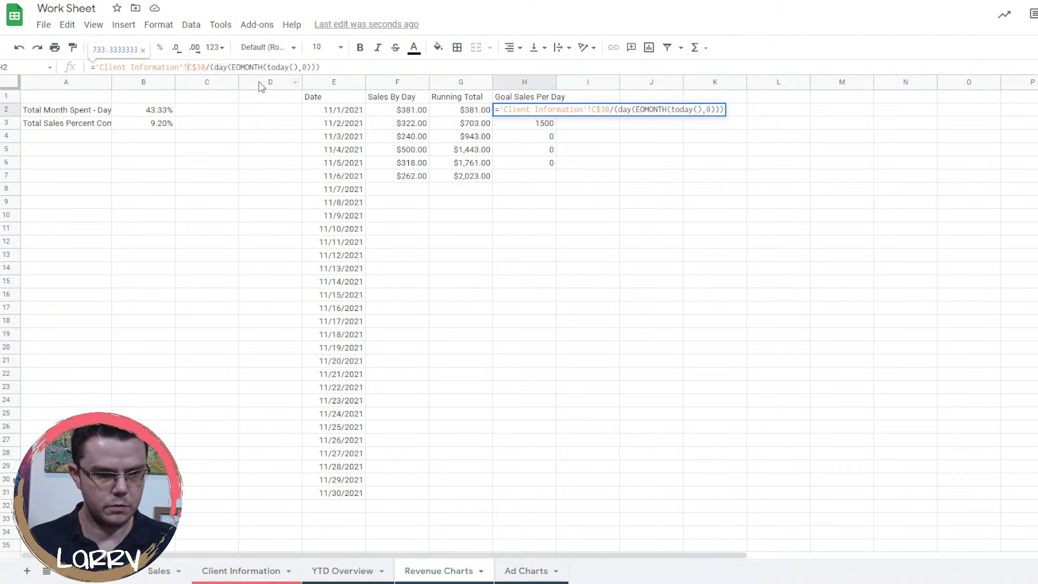
type("$")
key("Return")
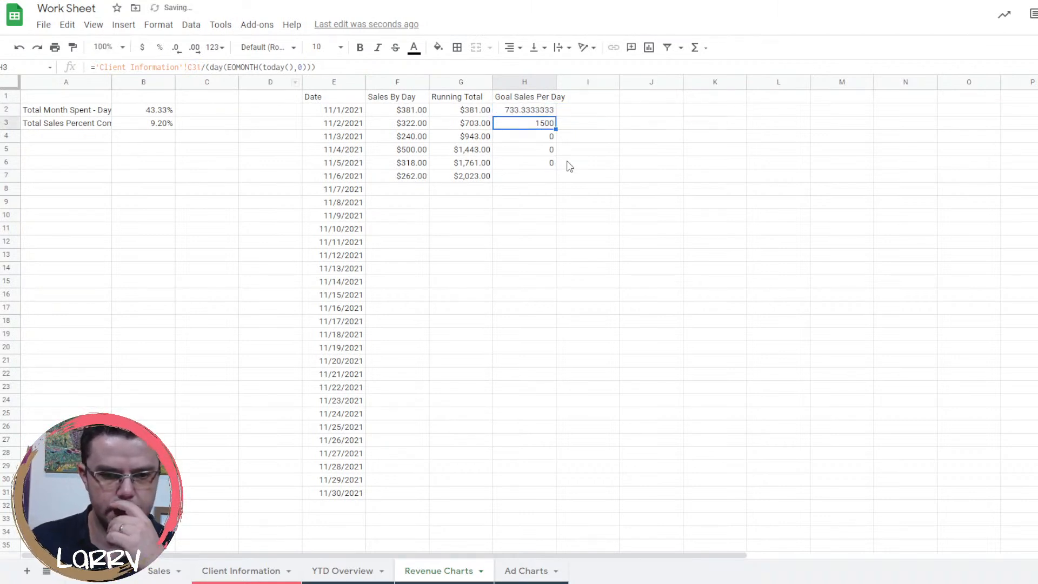
Fill the Goal Sales Per Day formula from H2 down through H31 and check the H2 formula.
left_click(546, 113)
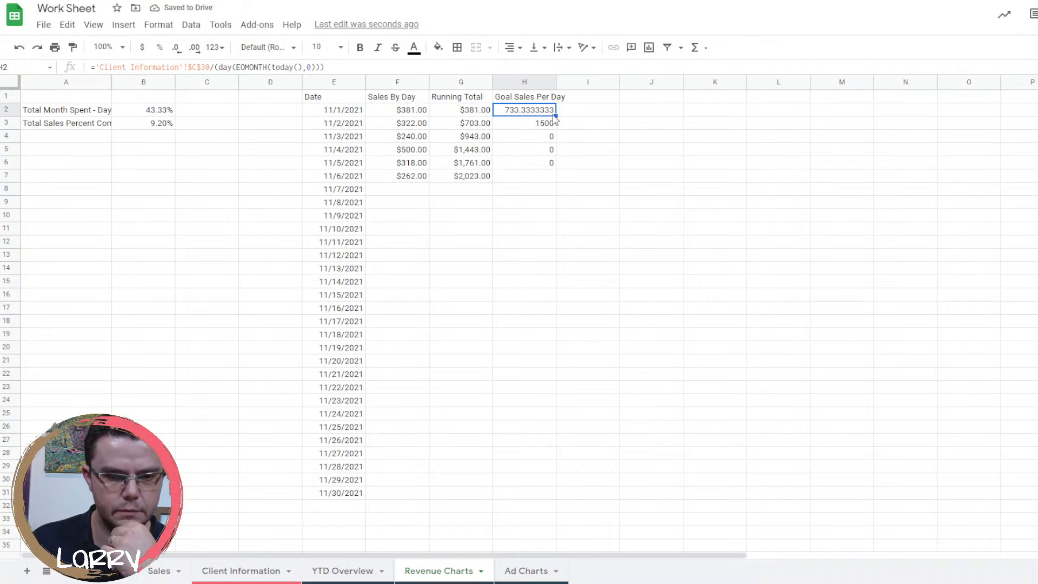
left_click_drag(555, 119, 539, 493)
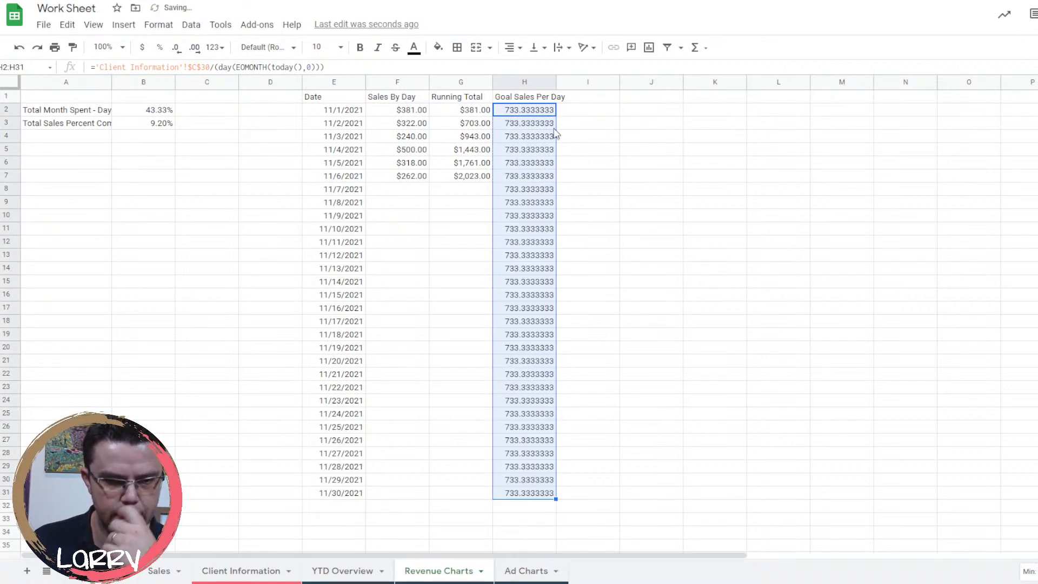
left_click(595, 103)
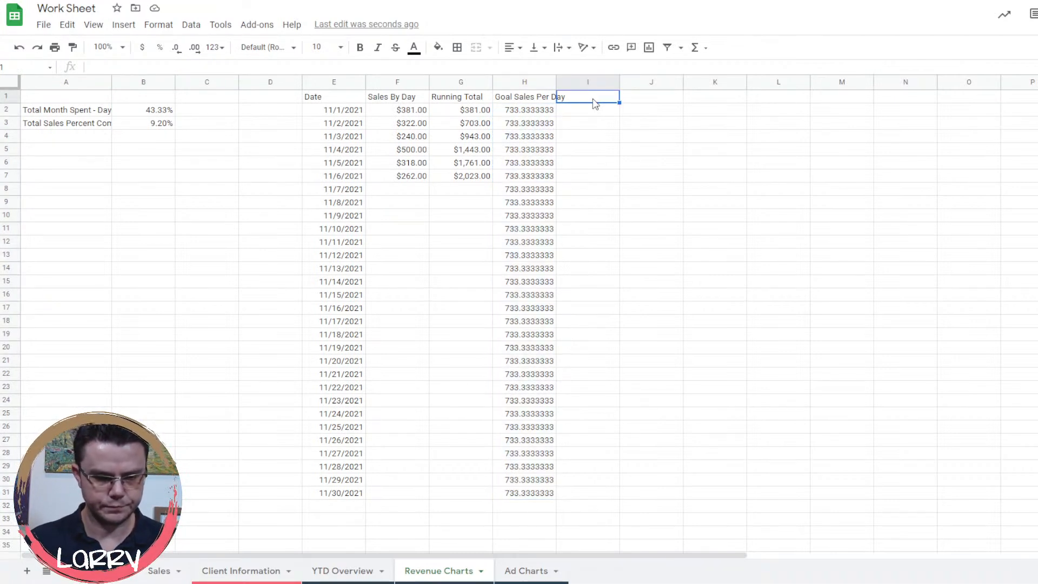
double_click(532, 114)
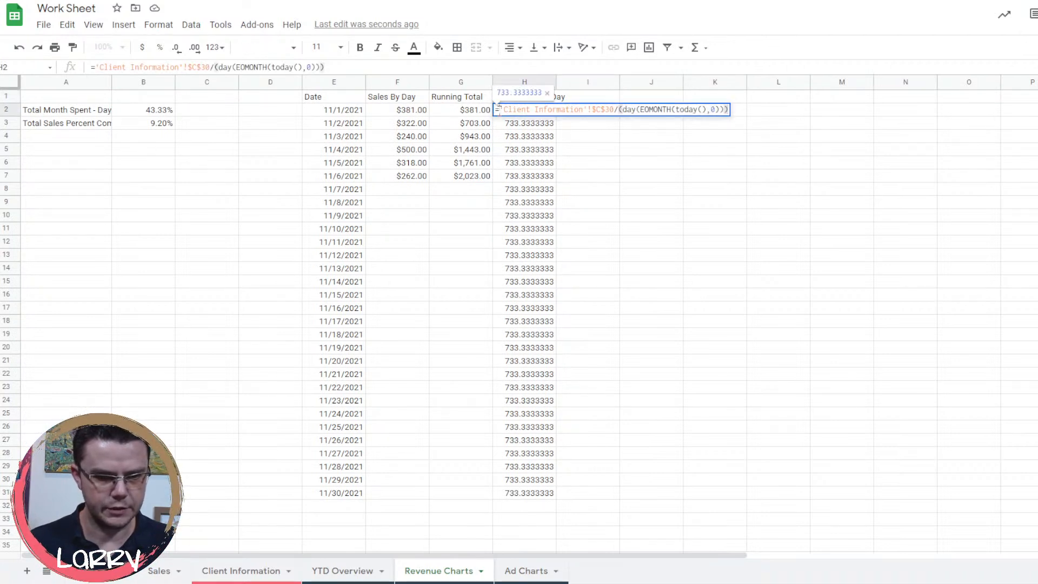
left_click(571, 129)
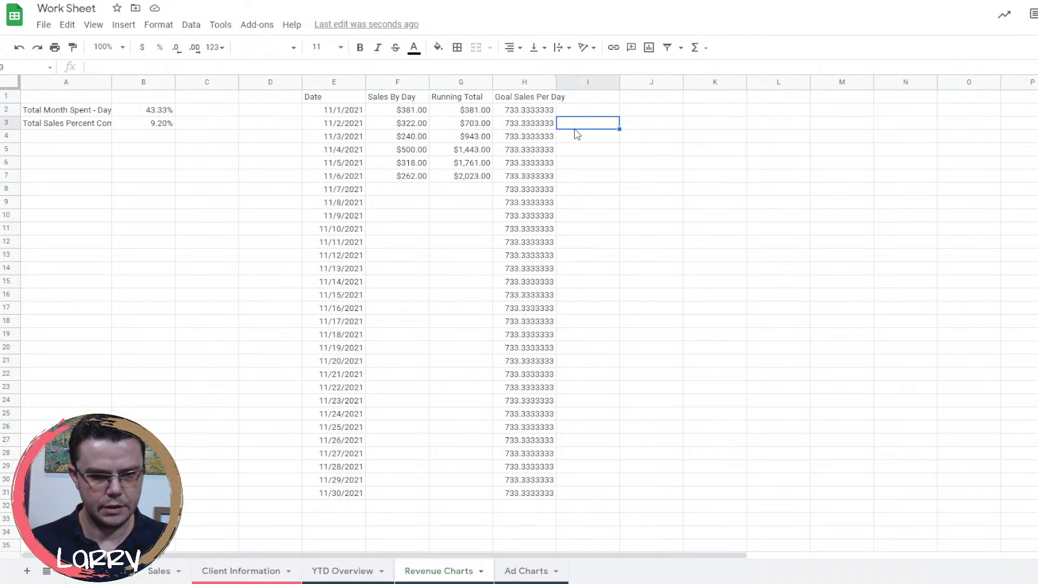
Add the column header "Running Total of Sales" in cell I1.
left_click(595, 102)
type("Runni")
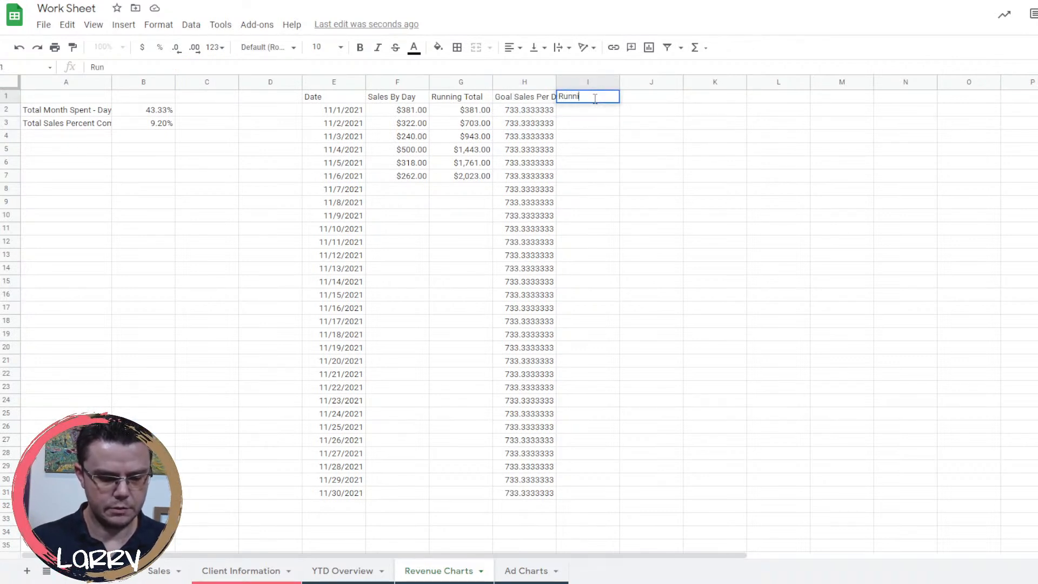
type("ng Total of Sales")
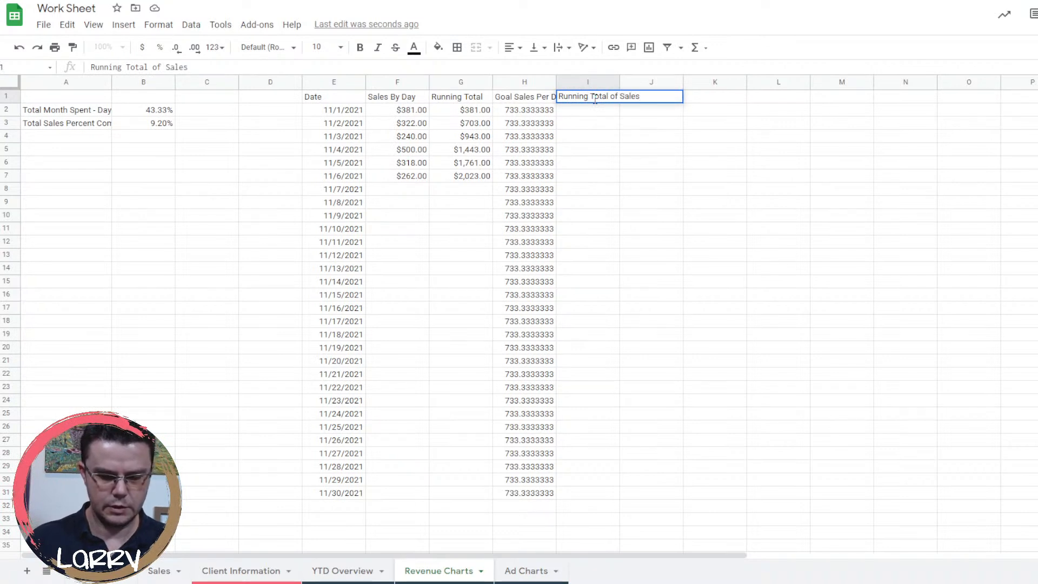
key("Return")
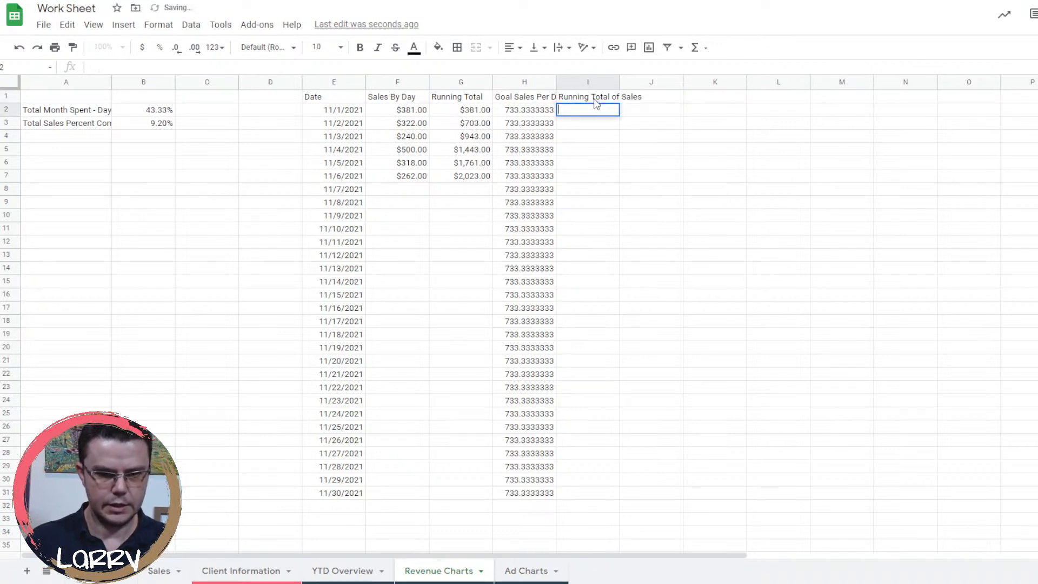
Write =sum($H$2:H2) in I2 to accumulate the daily sales goals.
type("=")
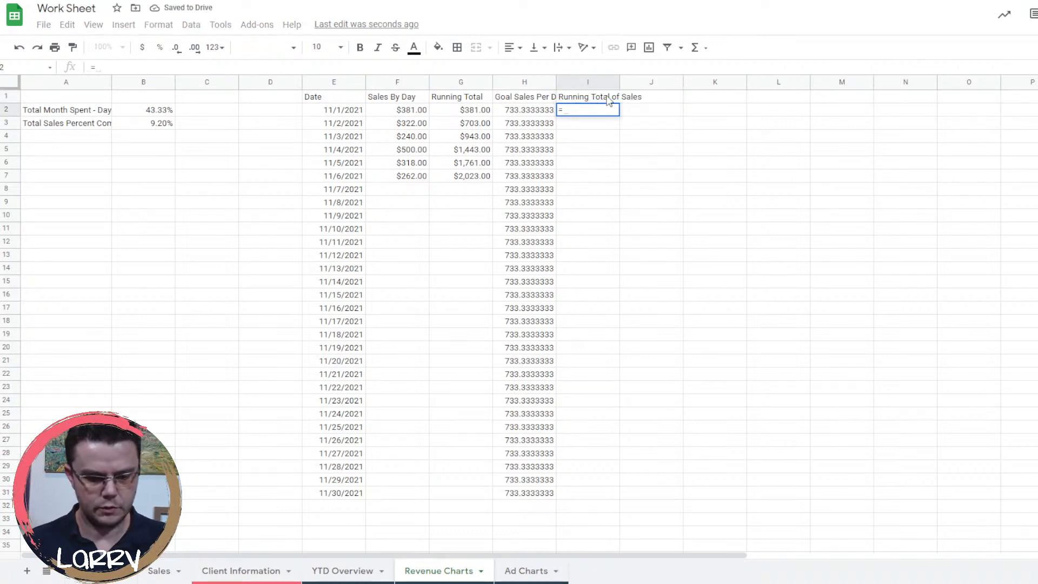
type("sum(")
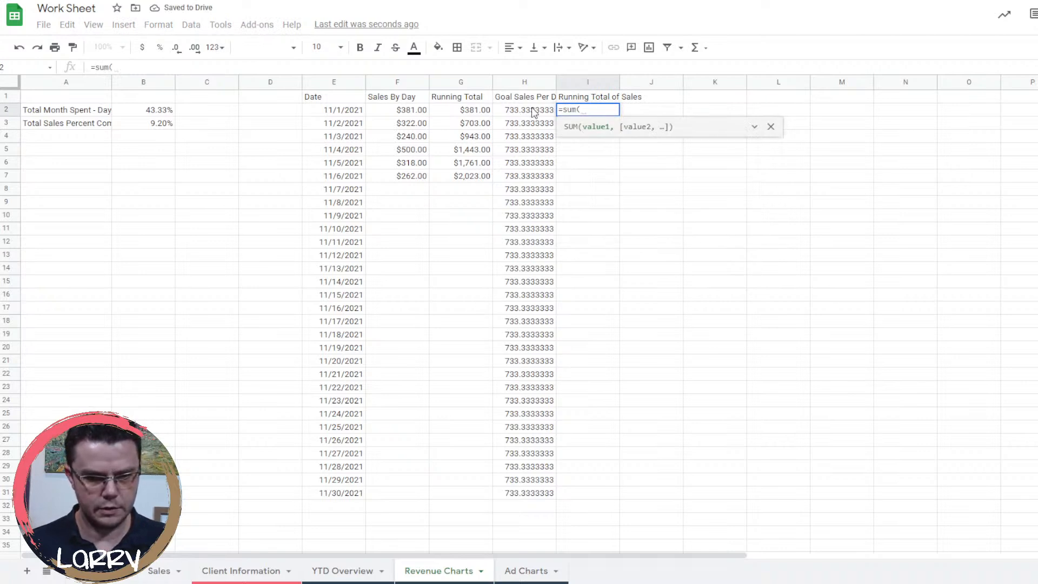
left_click(542, 110)
type(":H0")
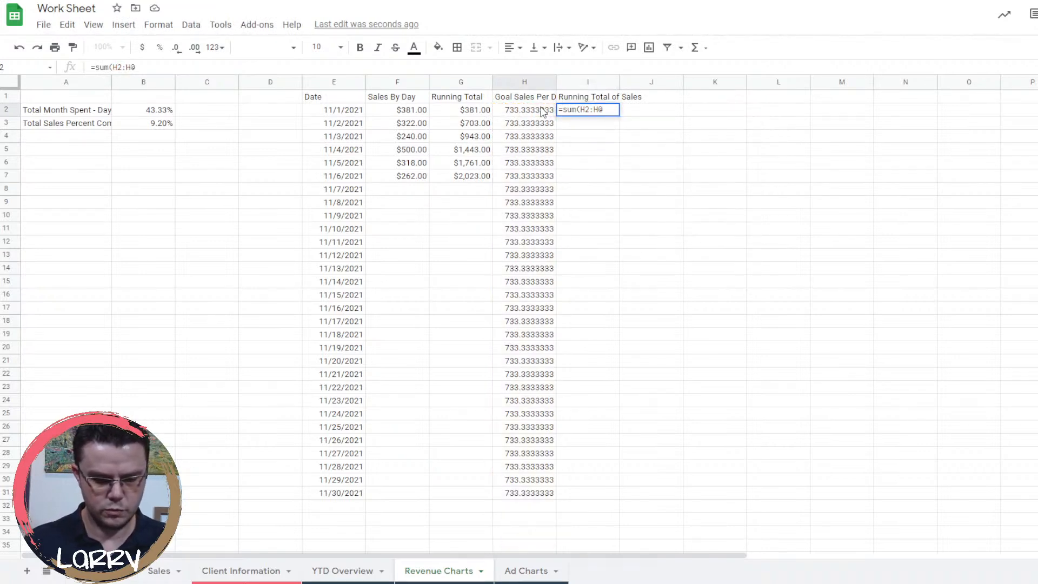
key("BackSpace")
type("2")
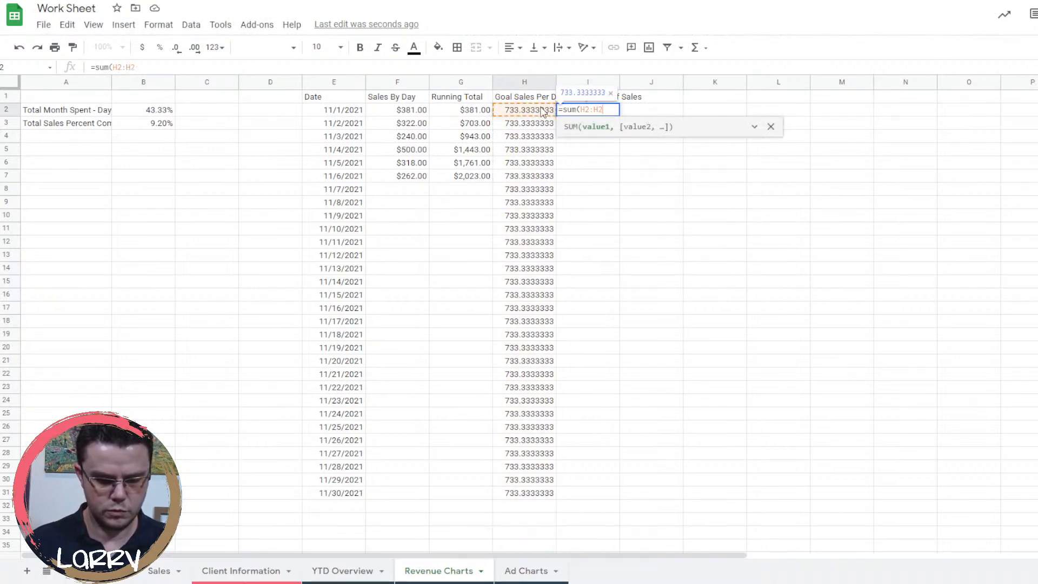
type(")")
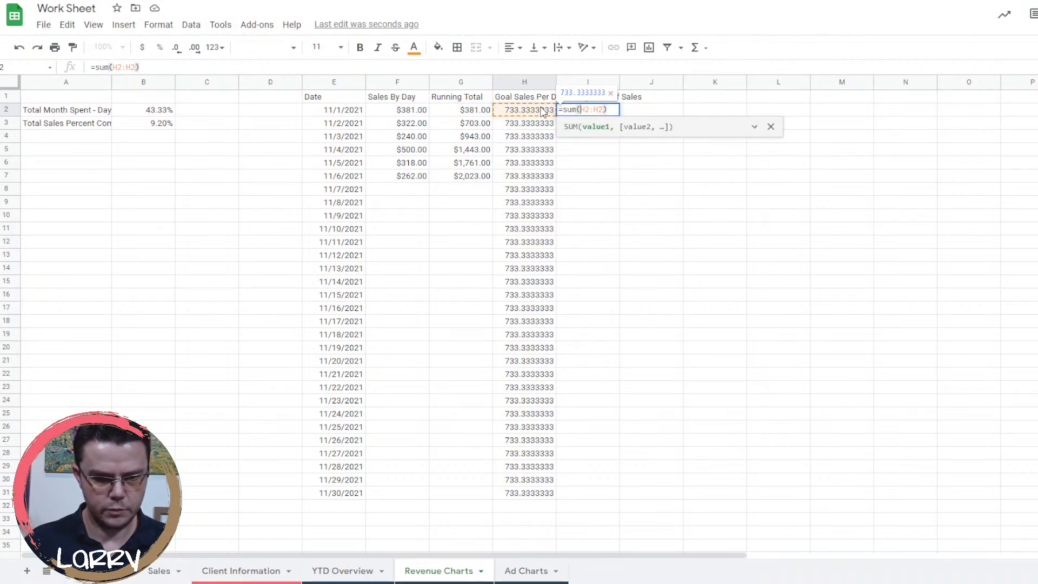
type("$H$")
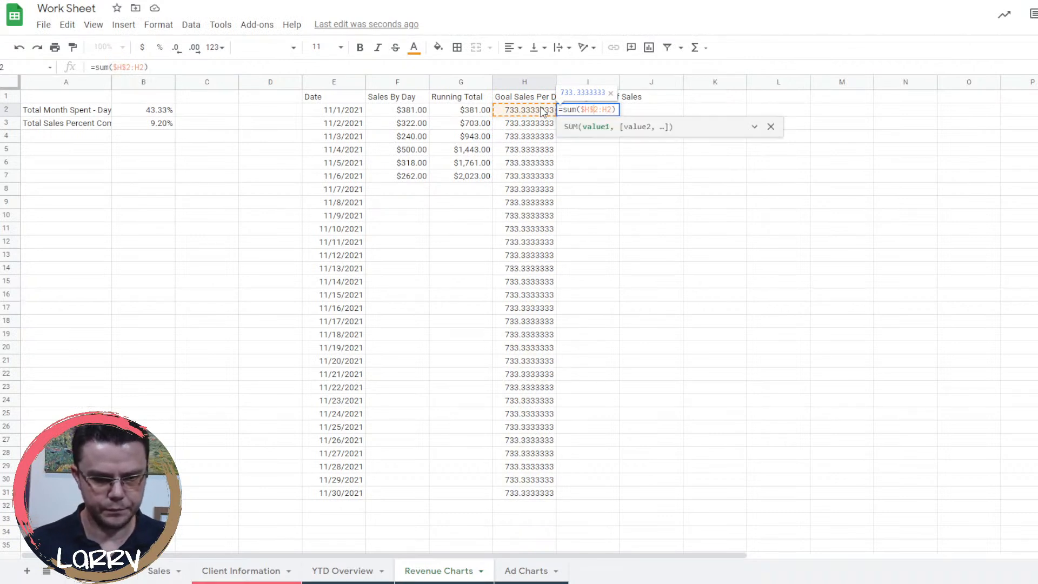
Wrap the I2 sum in an IF, making the formula =if(E2>0,sum($H$2:H2),'').
left_click(565, 111)
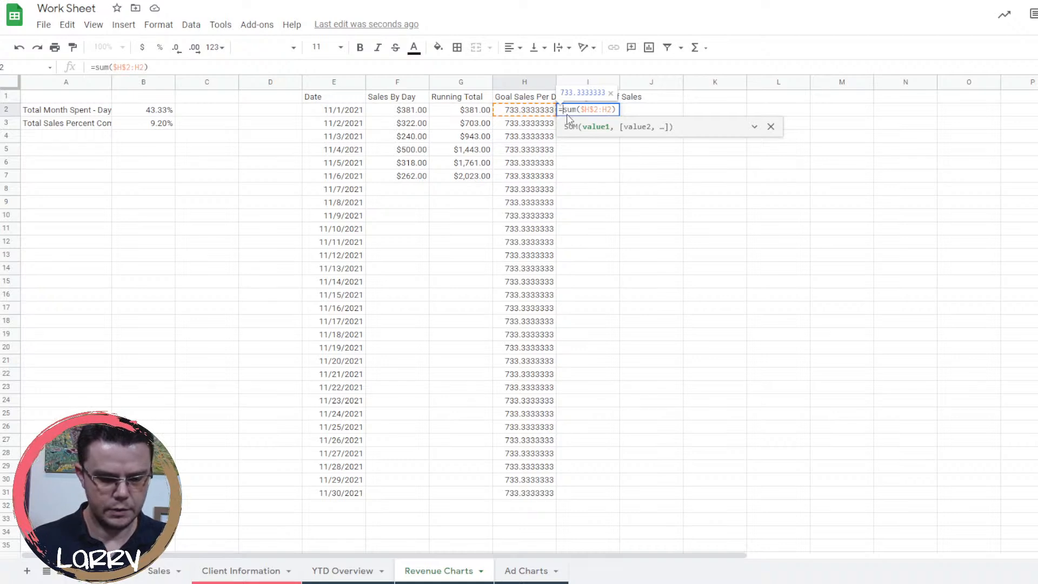
type("if(")
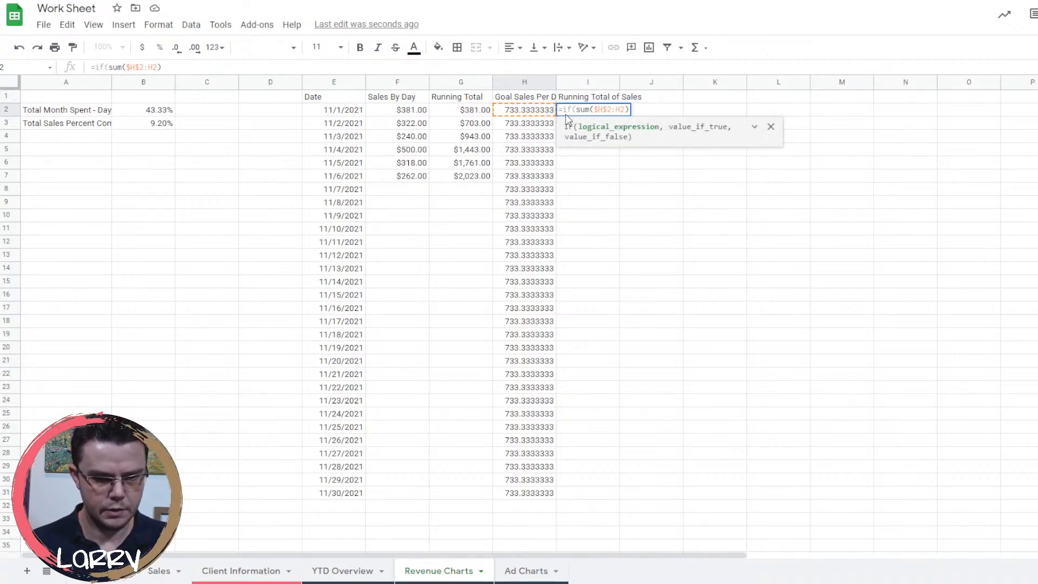
type("E2")
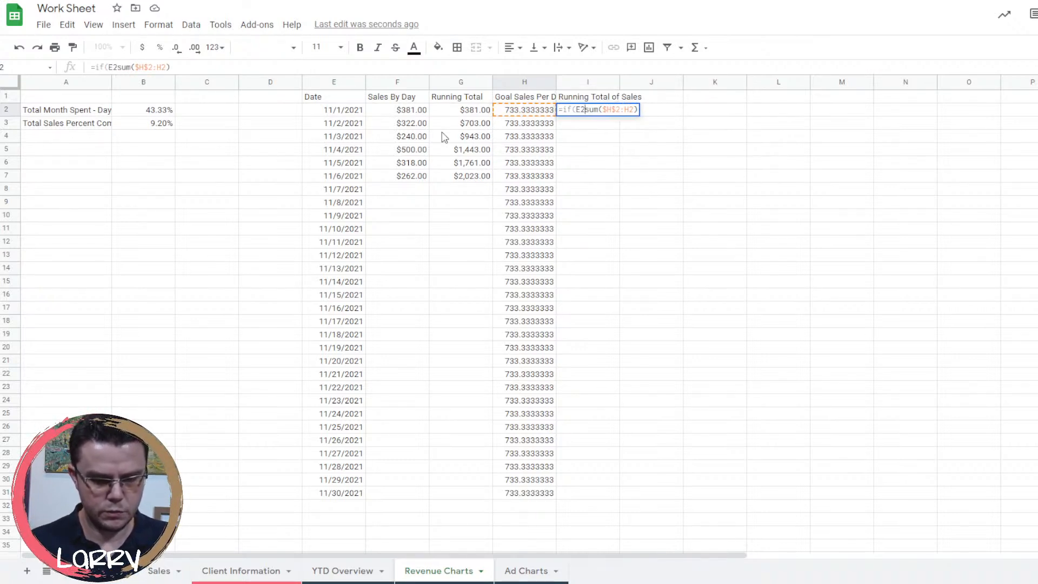
type(">")
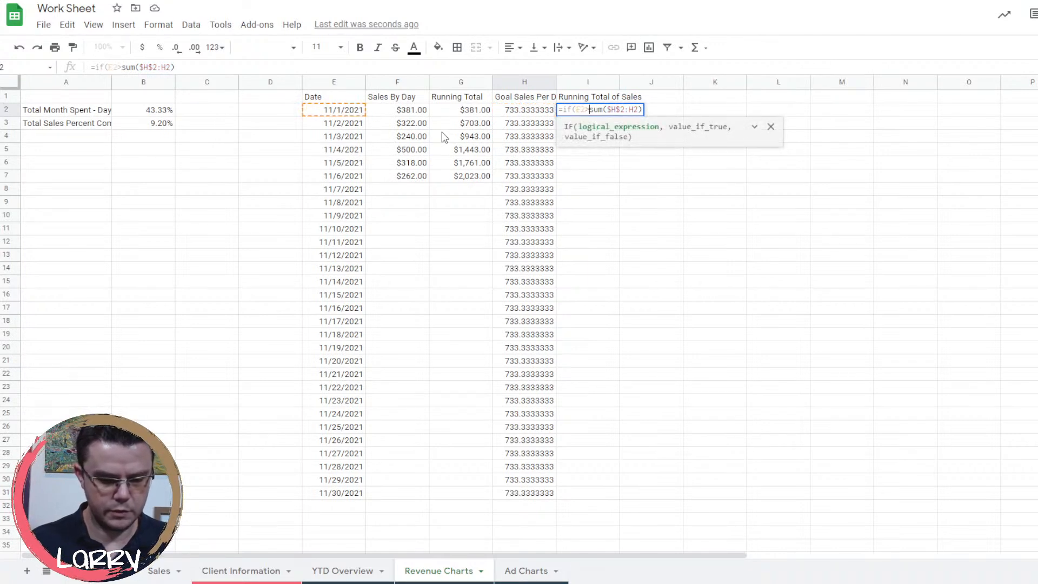
type("0,")
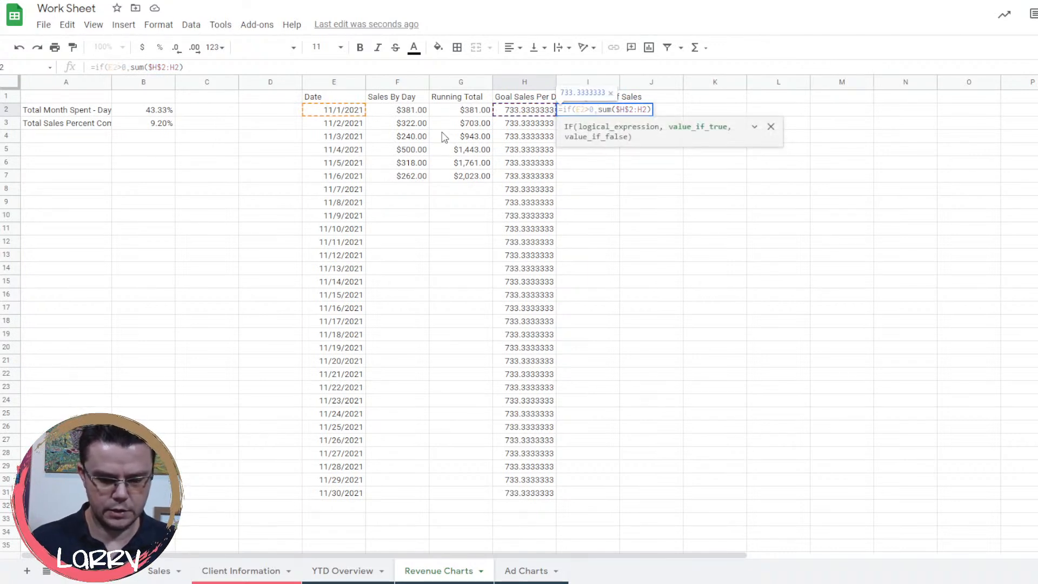
key("End")
type(",''")
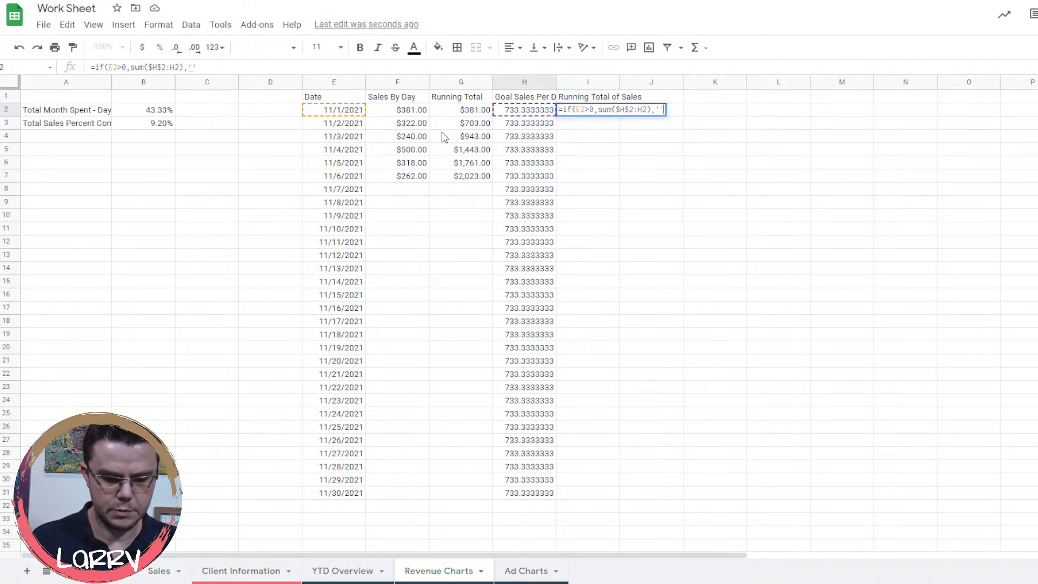
type(")")
key("Return")
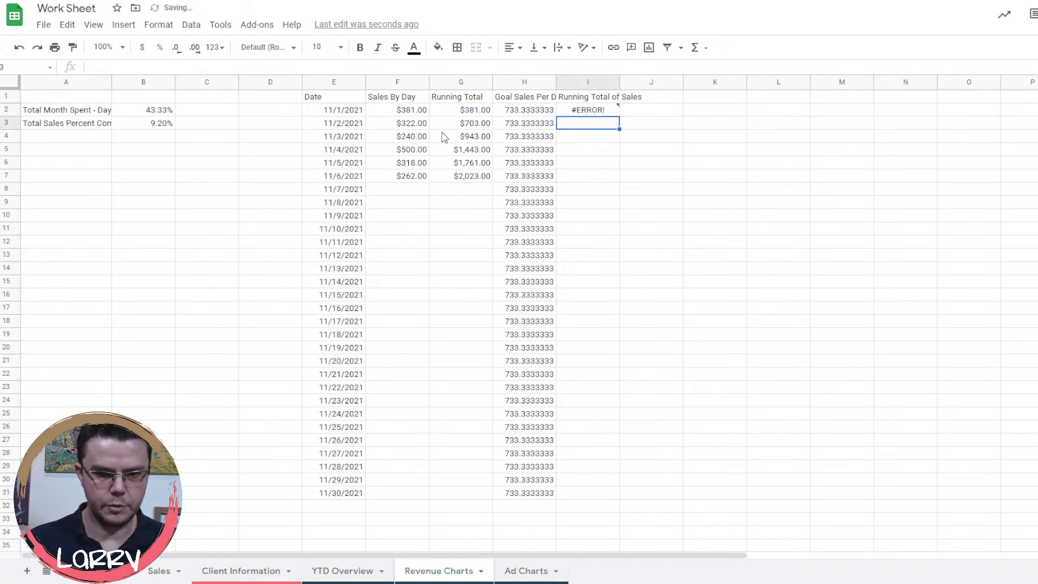
Replace the single quotes in the I2 formula with an empty double-quoted string, giving =if(E2>0,sum($H$2:H2),"").
double_click(591, 110)
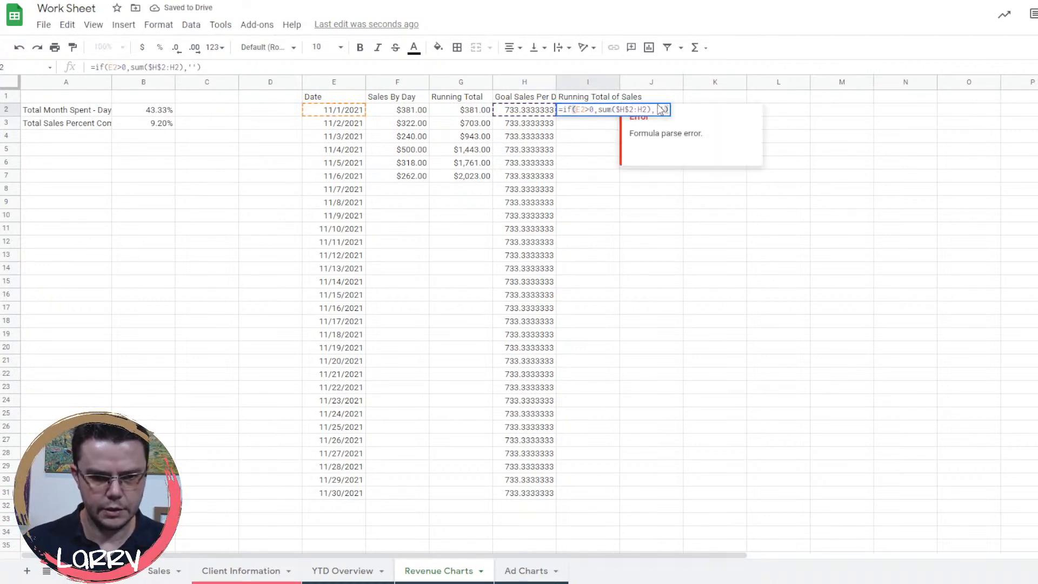
left_click(665, 109)
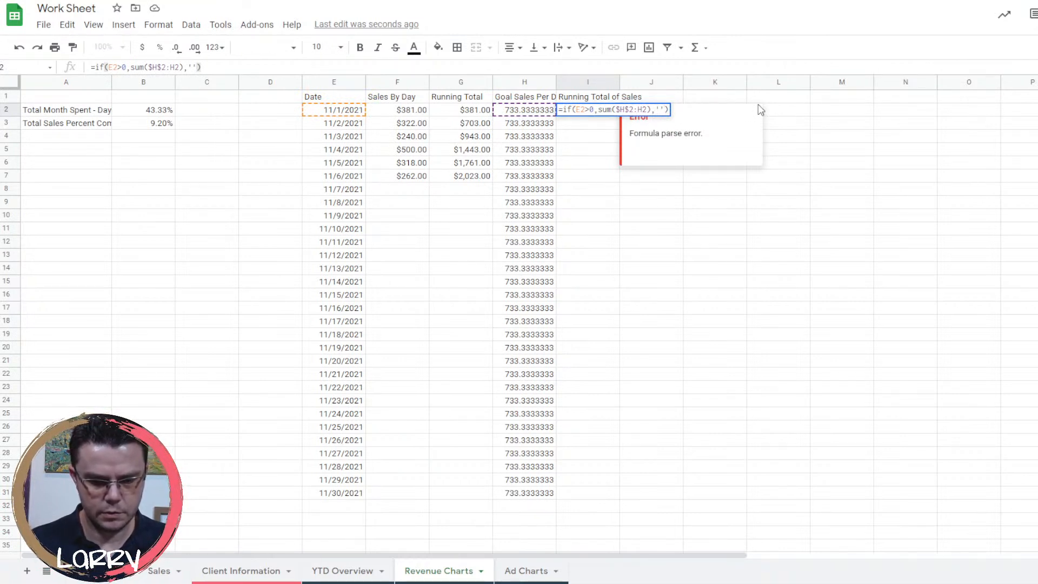
key("BackSpace")
key("BackSpace")
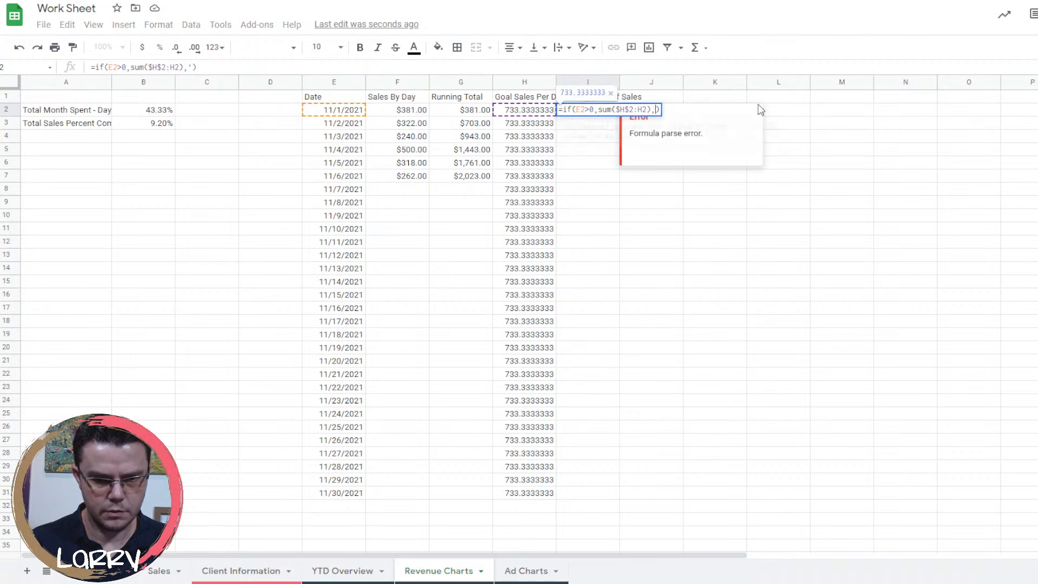
type("\"\"")
key("BackSpace")
key("BackSpace")
type("'\"")
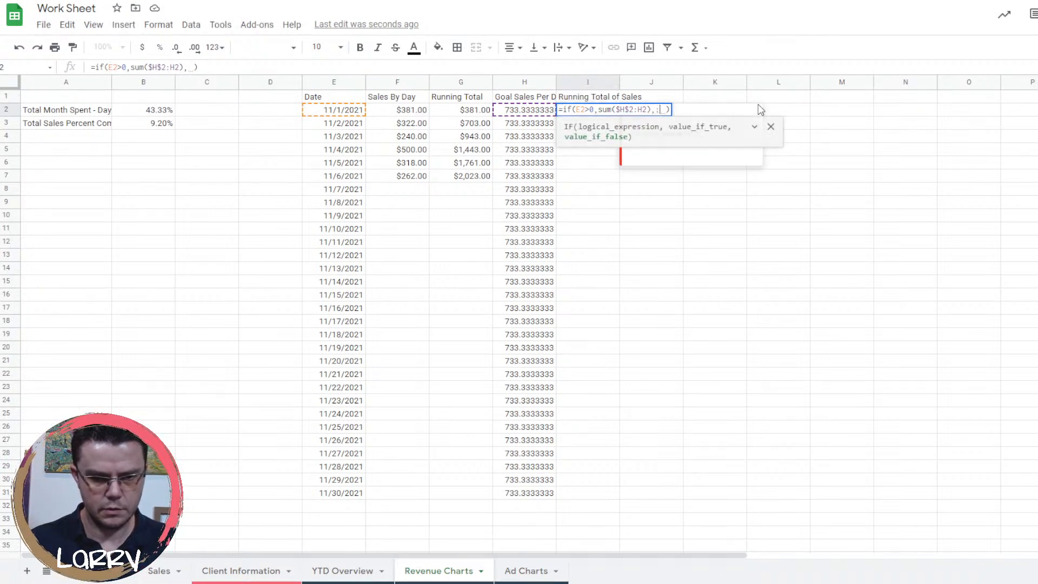
key("BackSpace")
key("BackSpace")
type("\"\"")
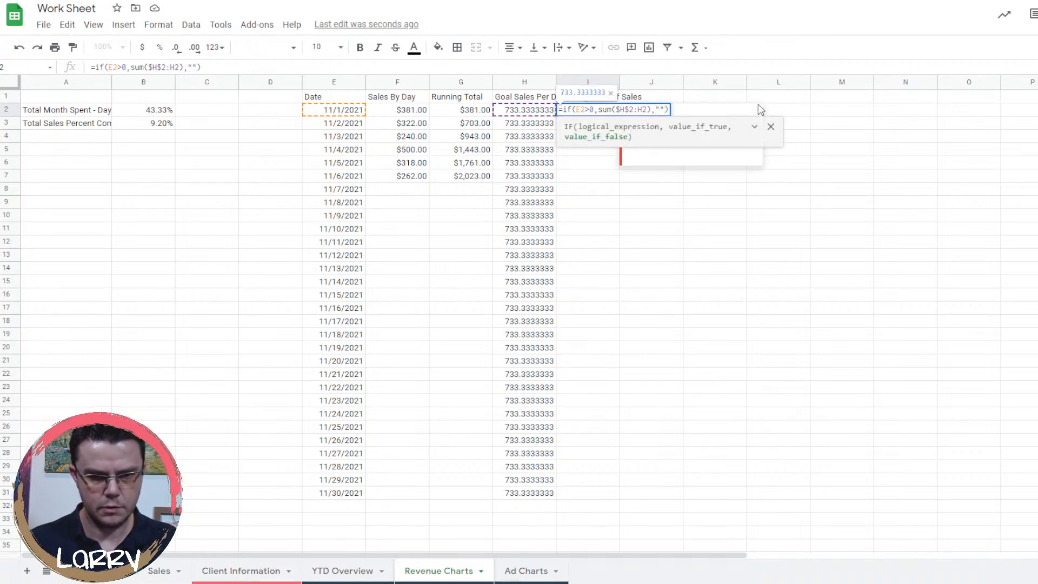
key("Return")
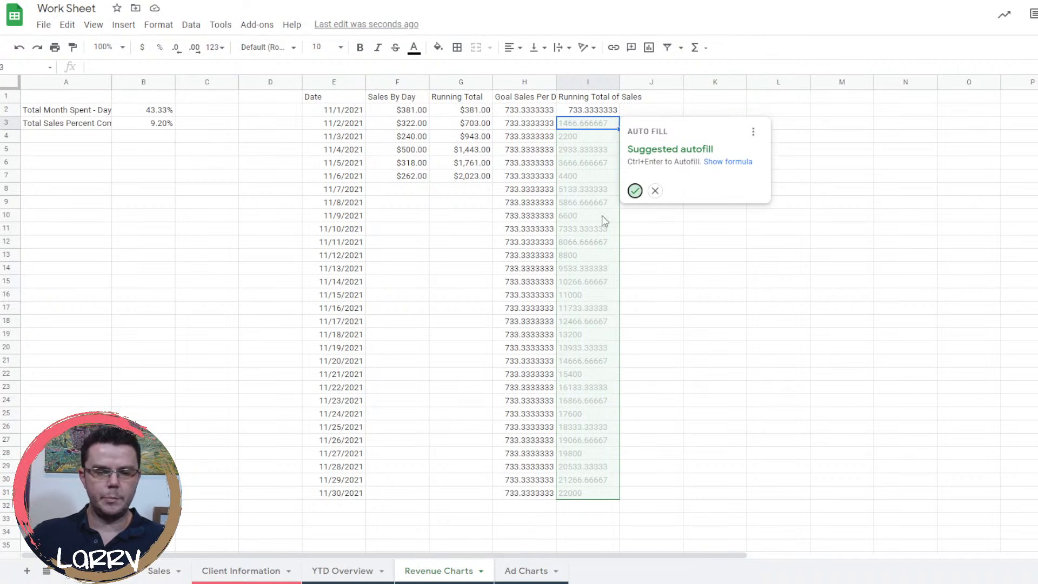
Accept the suggested autofill of the running total through I31 and format H2:I31 as currency.
left_click(636, 192)
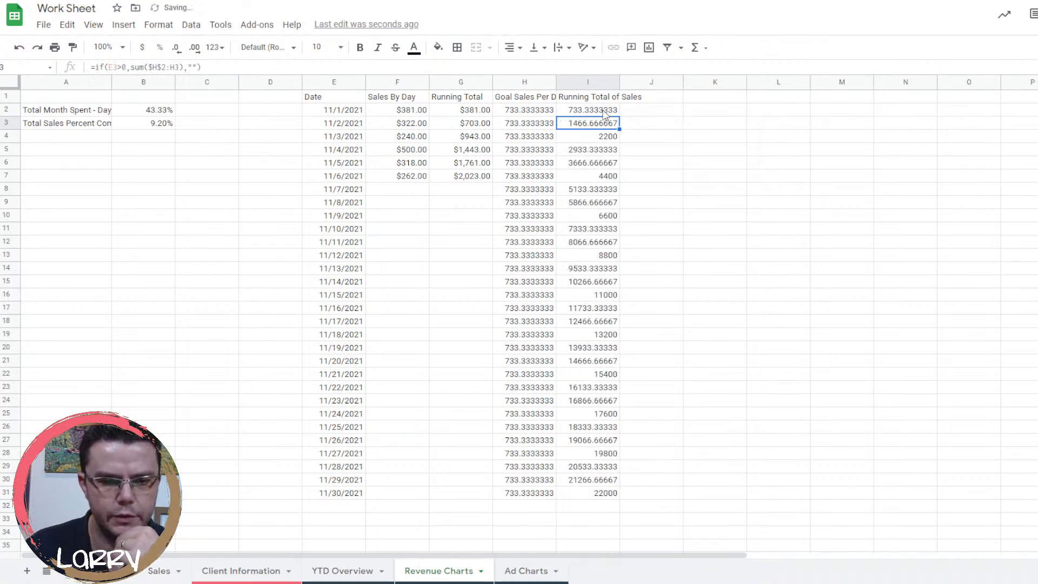
left_click_drag(603, 111, 554, 496)
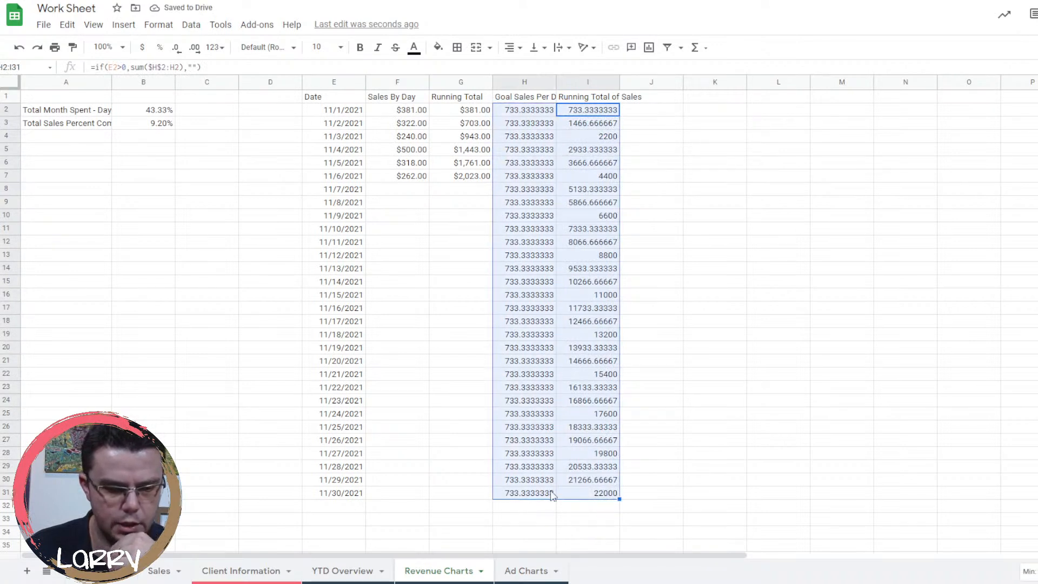
left_click(142, 47)
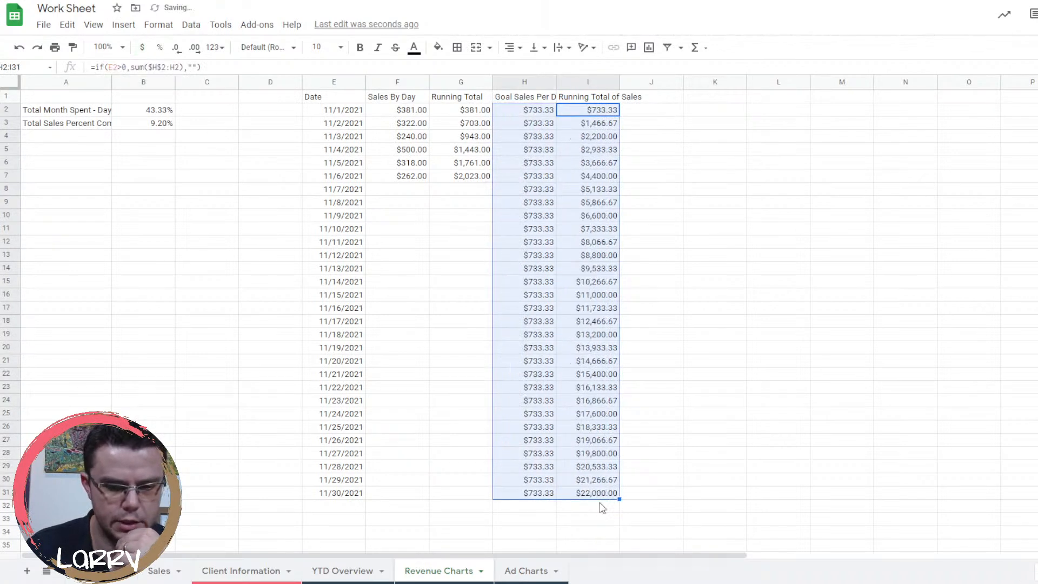
left_click(604, 496)
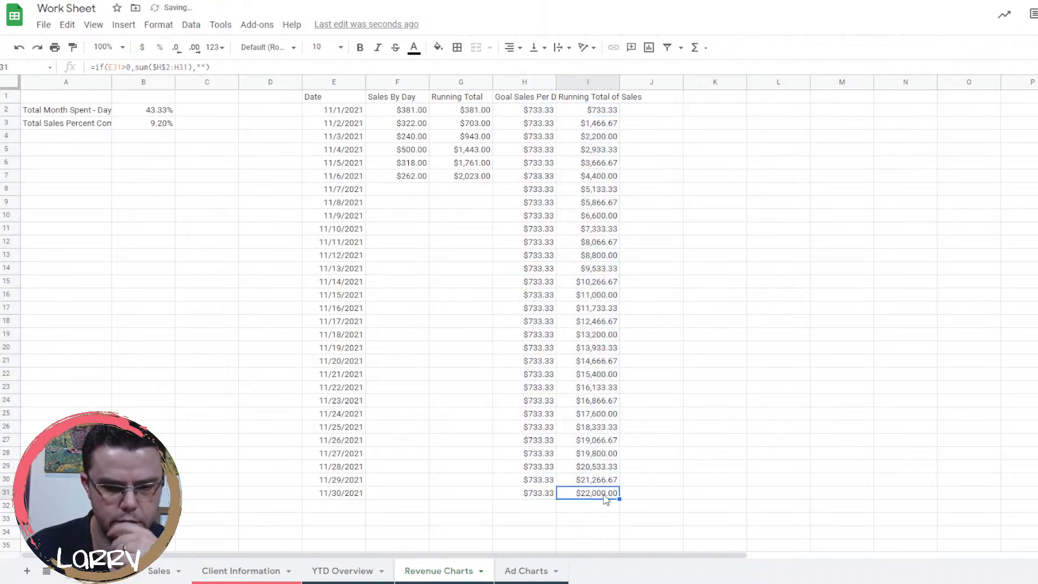
Add the header Percentage Of Goal in J1.
left_click(635, 115)
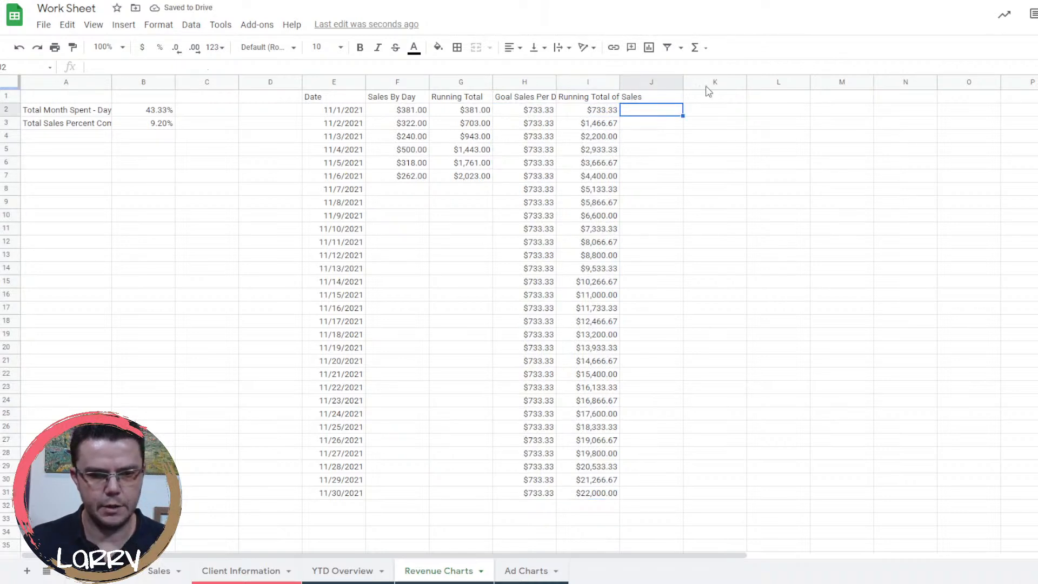
left_click(668, 97)
type("Per")
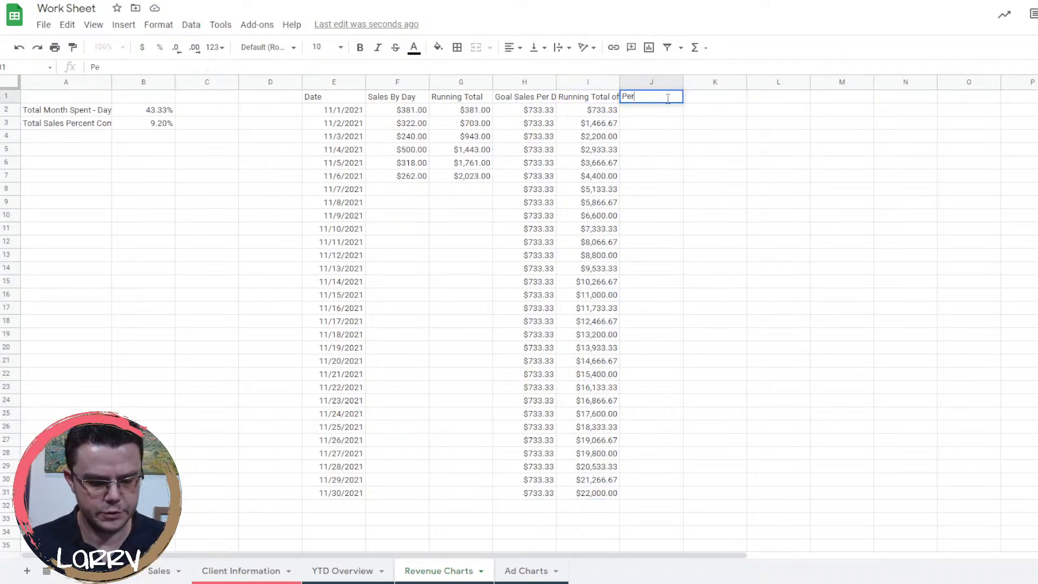
type("centage")
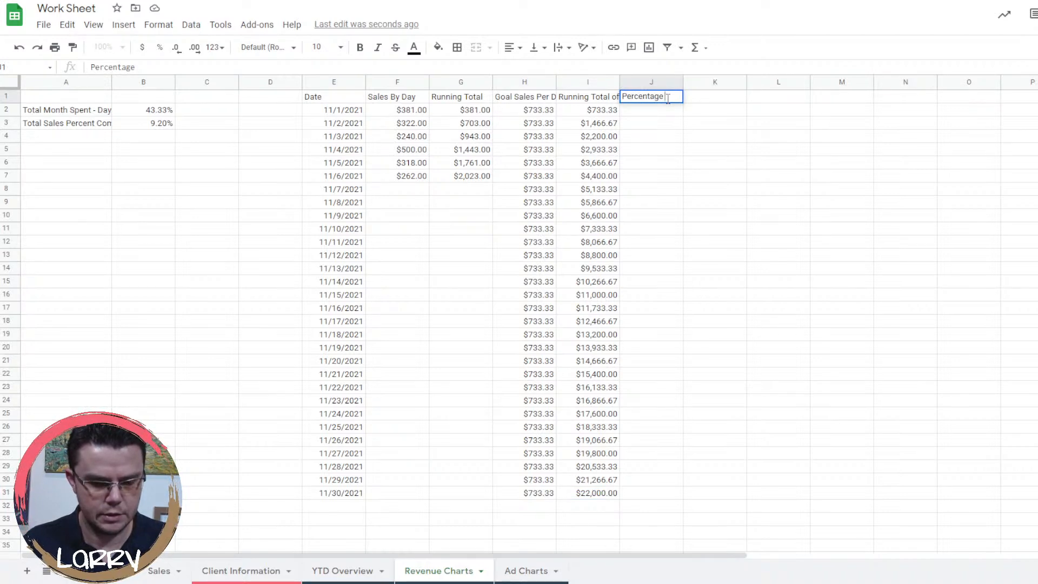
type("Of Goal")
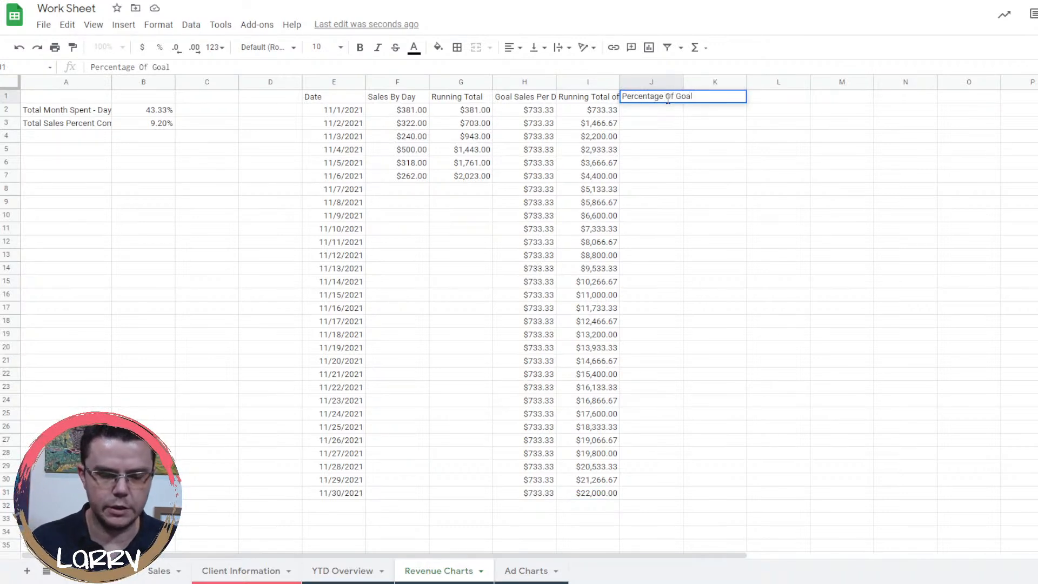
key("Return")
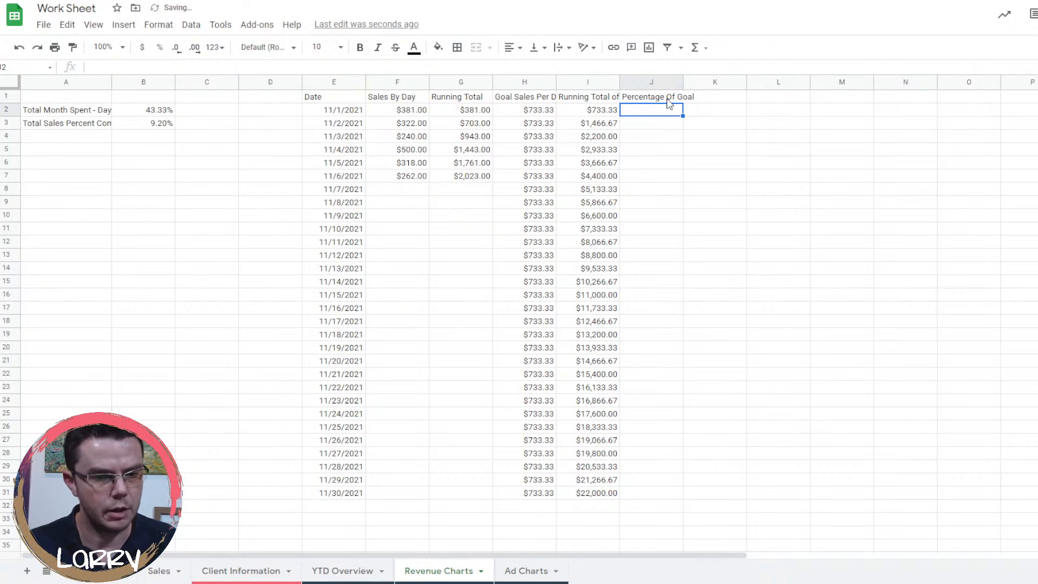
Write =F2/H2 in J2 to divide the day's sales by the daily sales goal.
type("=")
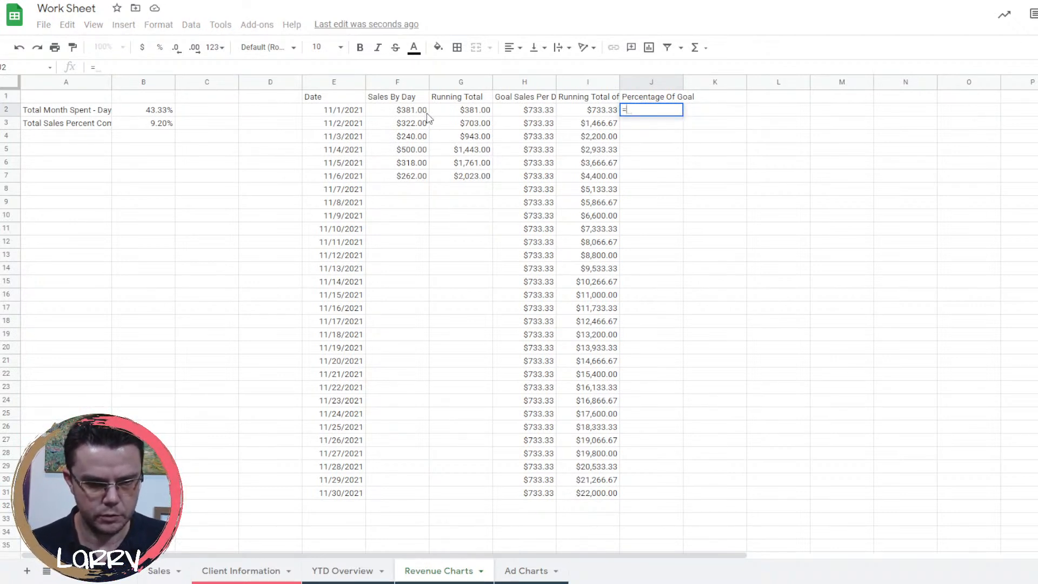
left_click(406, 113)
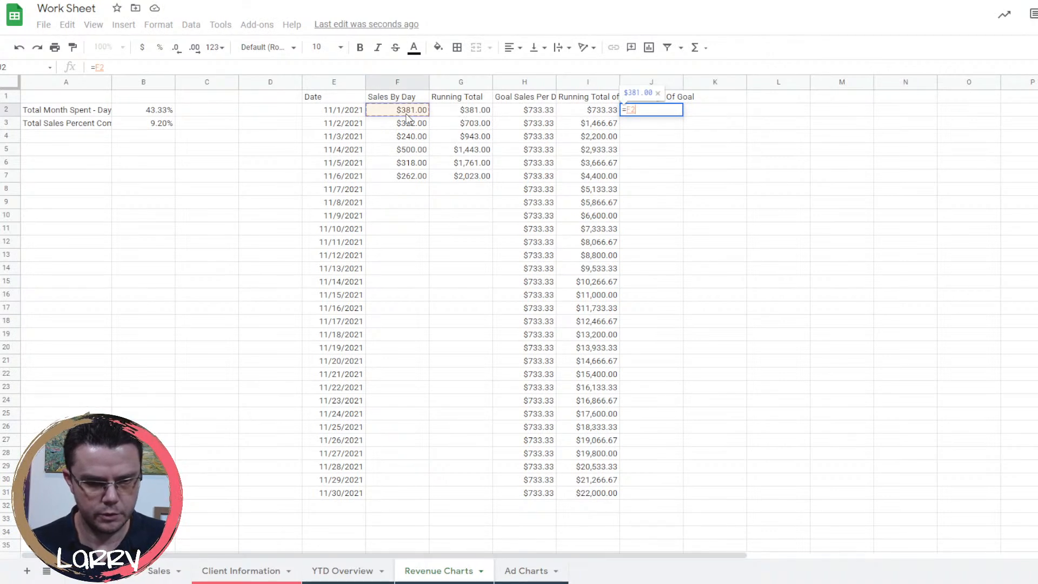
type("/")
left_click(541, 112)
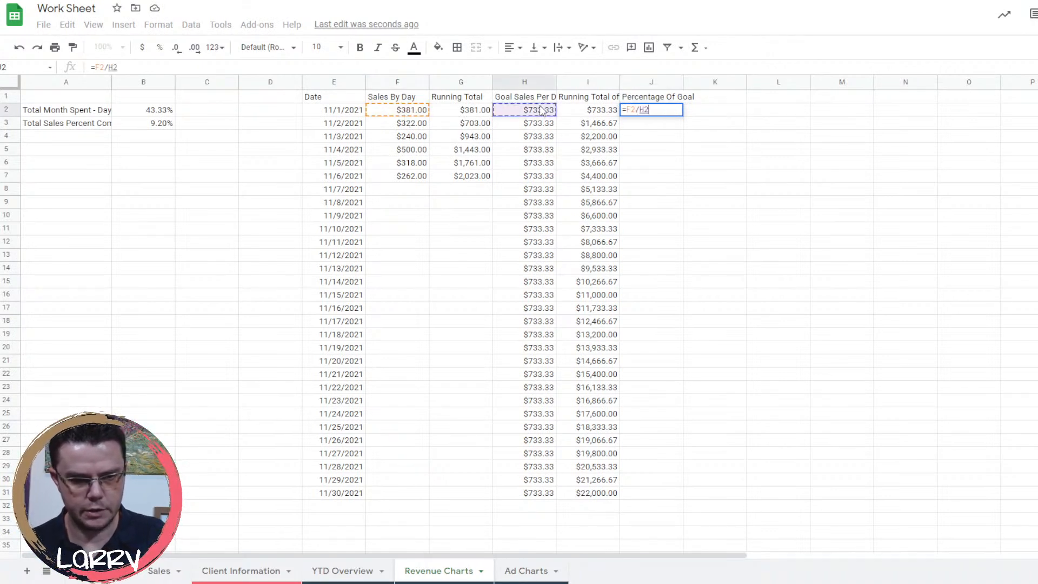
key("Return")
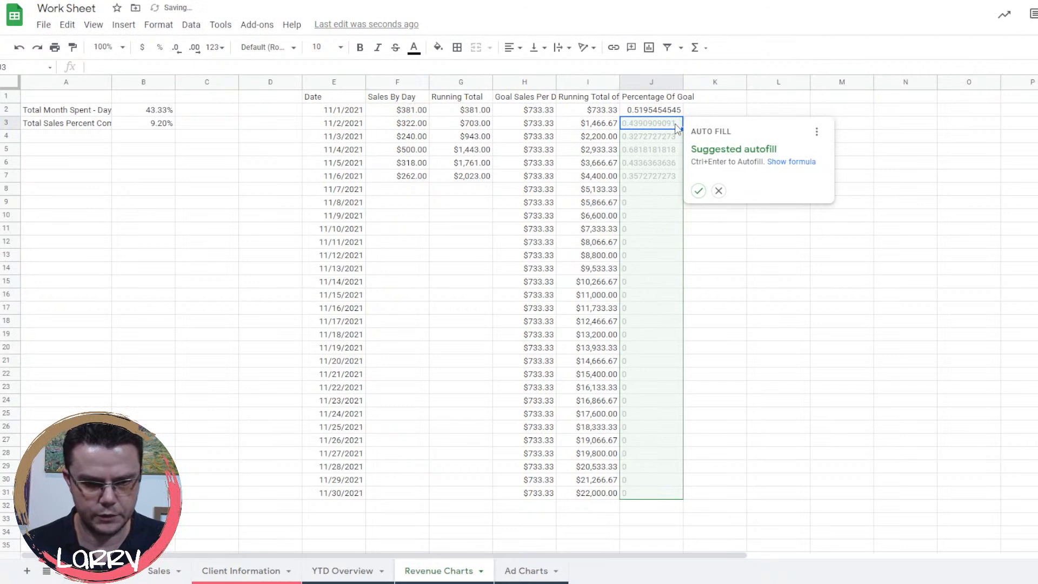
Try the suggested autofill of the percentage formula down column J and undo it.
left_click(699, 190)
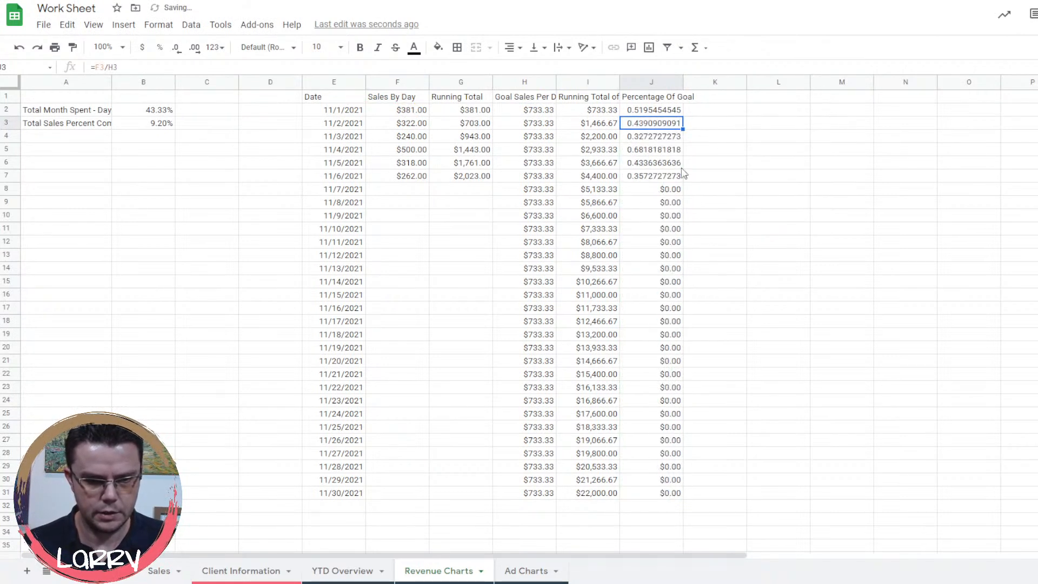
left_click(655, 112)
key("ctrl+z")
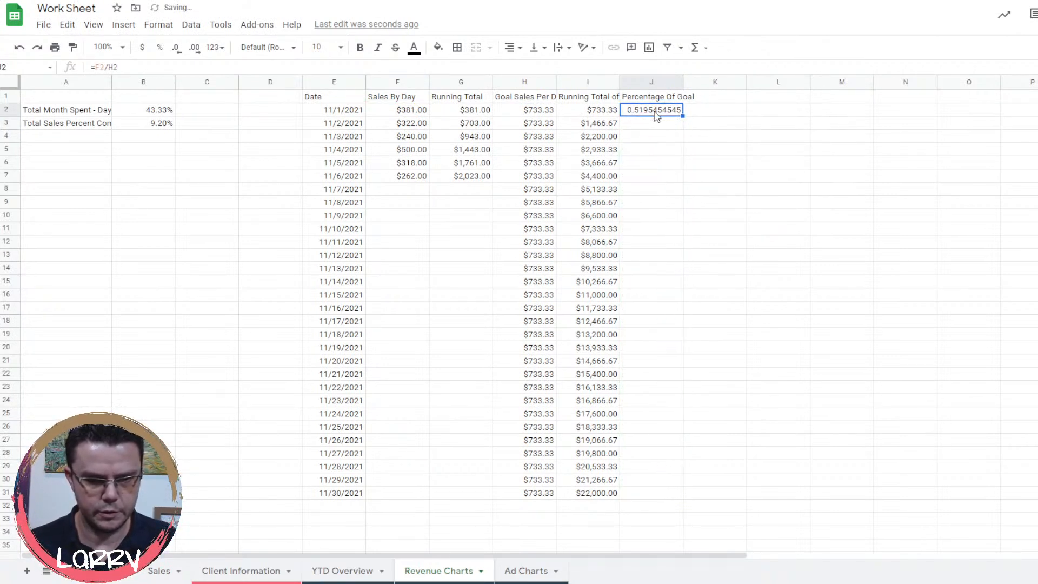
Begin wrapping the J2 division in an array IF that tests the dates, making it start =arrayformula(if(E2:E32>0,F2/H2.
double_click(656, 112)
left_click(627, 110)
type("a")
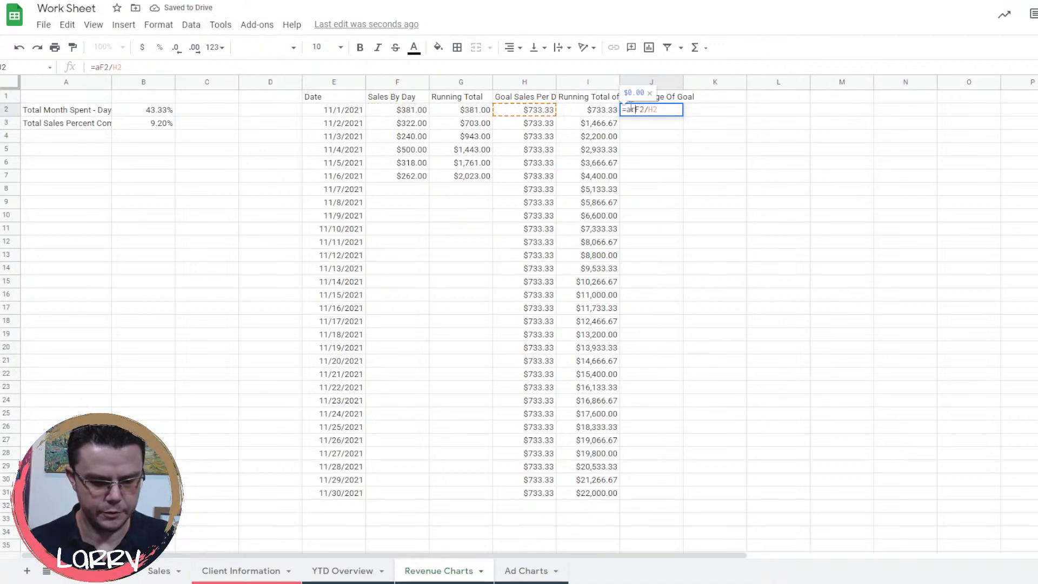
type("rrayformula")
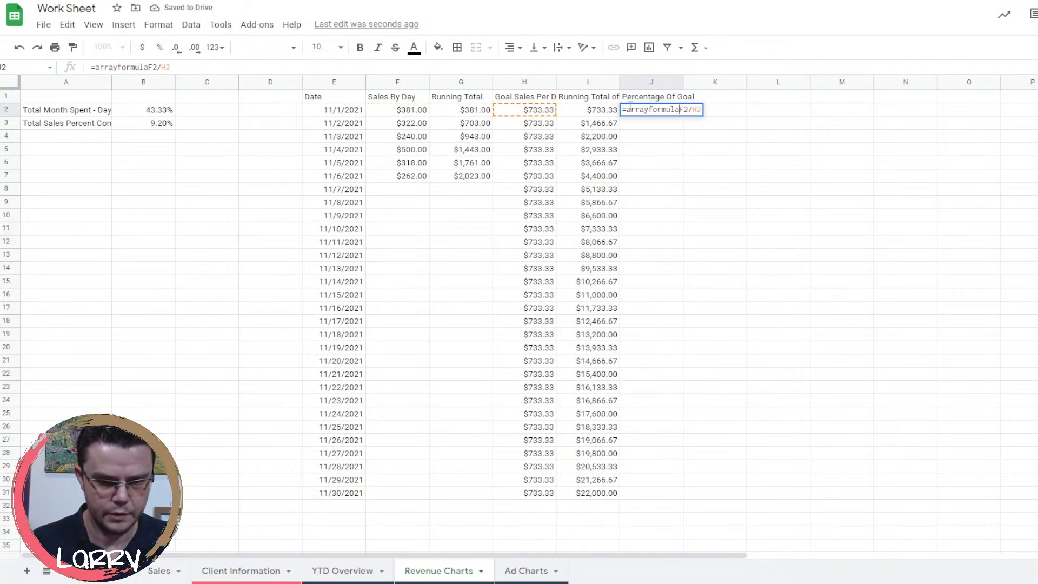
type("(")
type("ifE2")
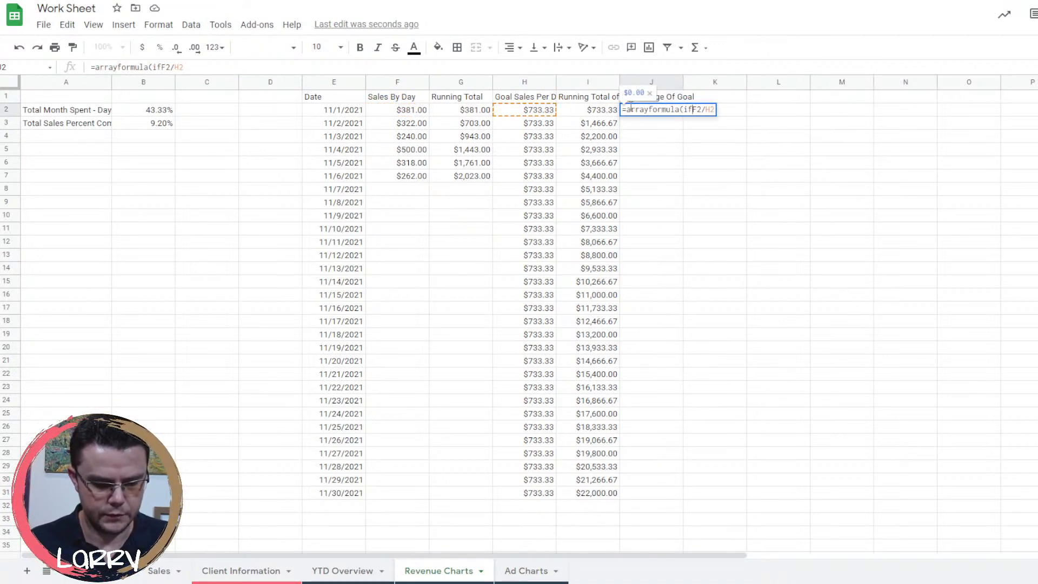
type(":E32>")
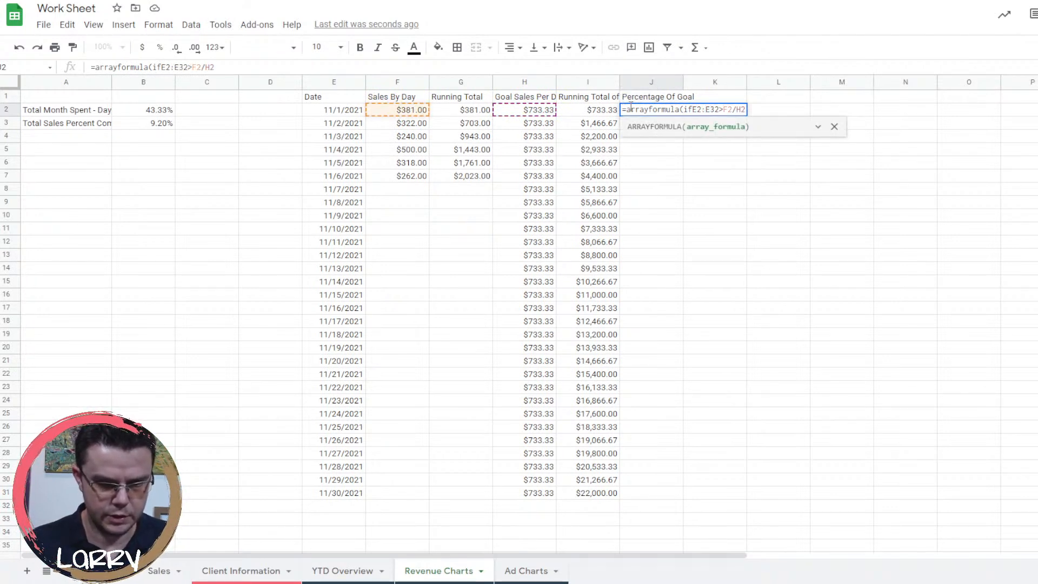
type("0,")
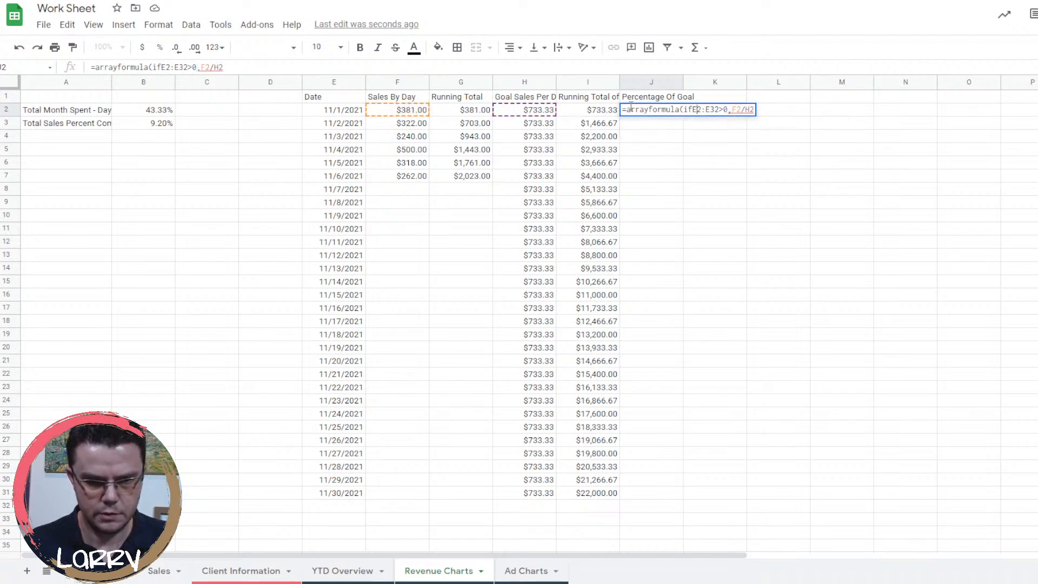
key("Left")
key("Left")
key("Left")
key("Left")
key("Left")
type("(")
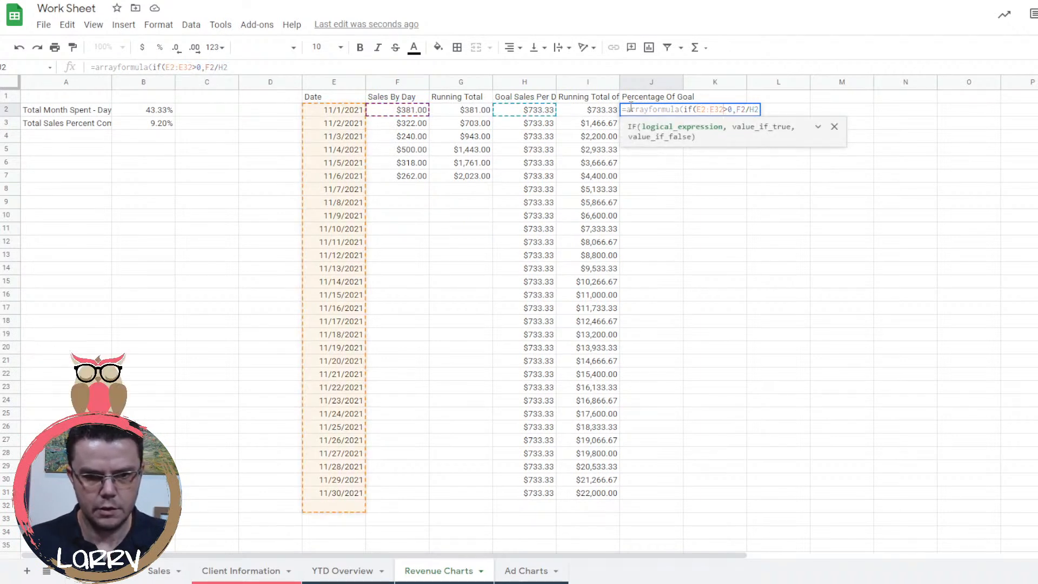
Extend the division inside the J2 array formula to the full ranges F2:F32/H2:H32.
key("Right")
key("Right")
key("Right")
key("Right")
key("Right")
key("Right")
key("Right")
key("Right")
key("Right")
key("Right")
key("Right")
key("Right")
key("Left")
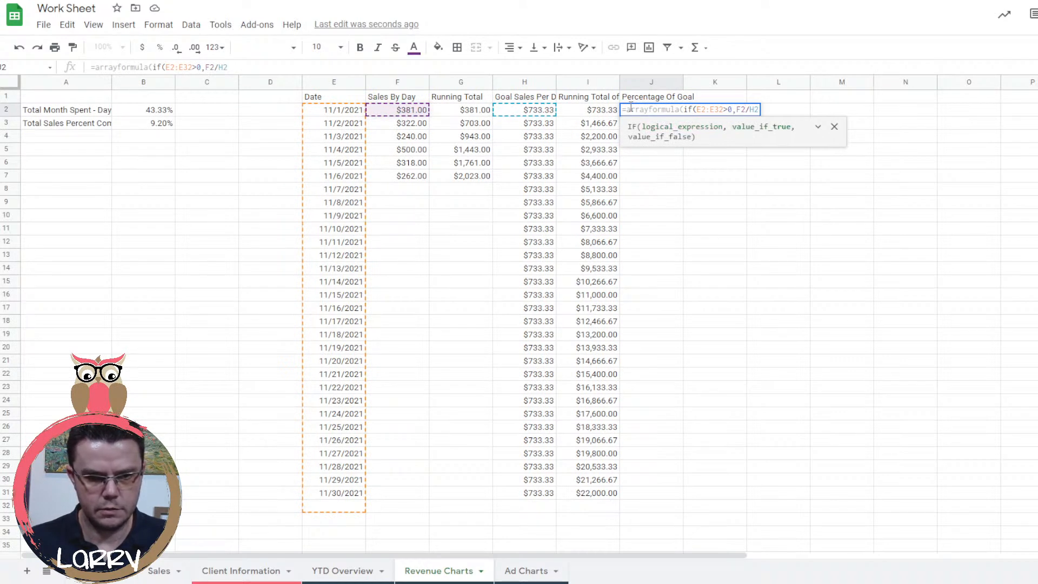
type(":F")
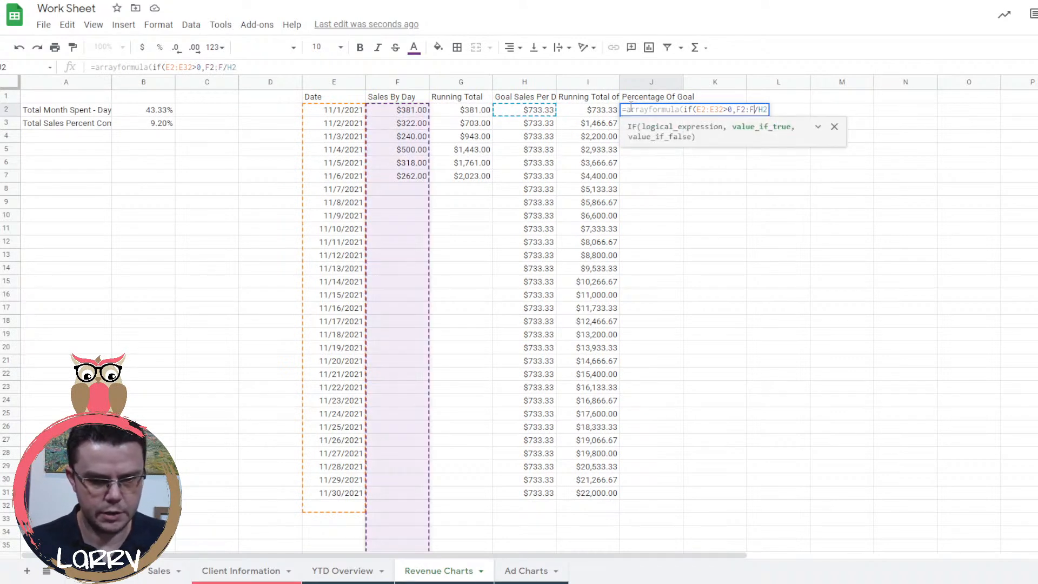
type("32")
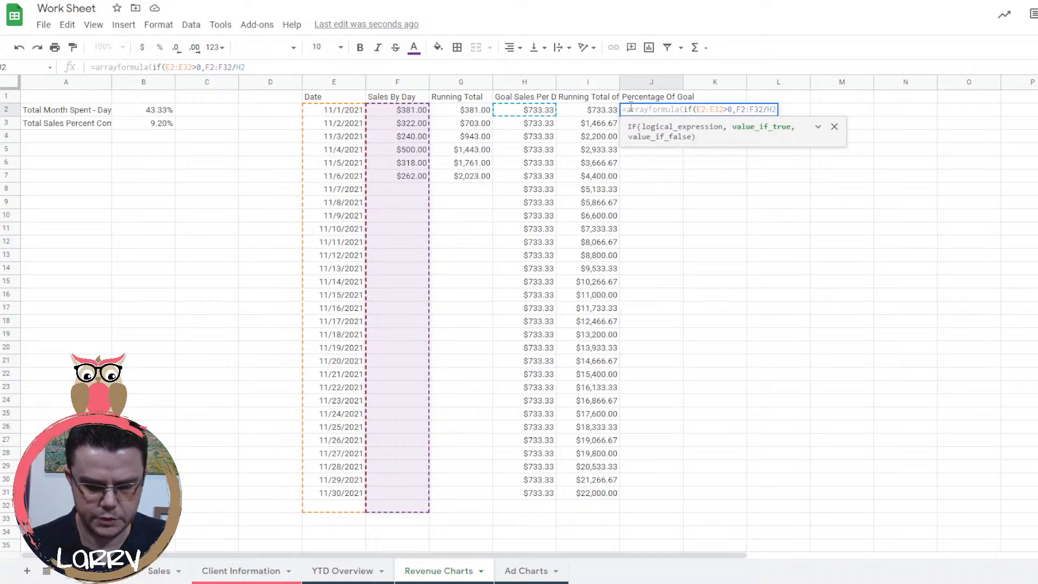
key("Right")
key("Right")
key("Right")
type(":")
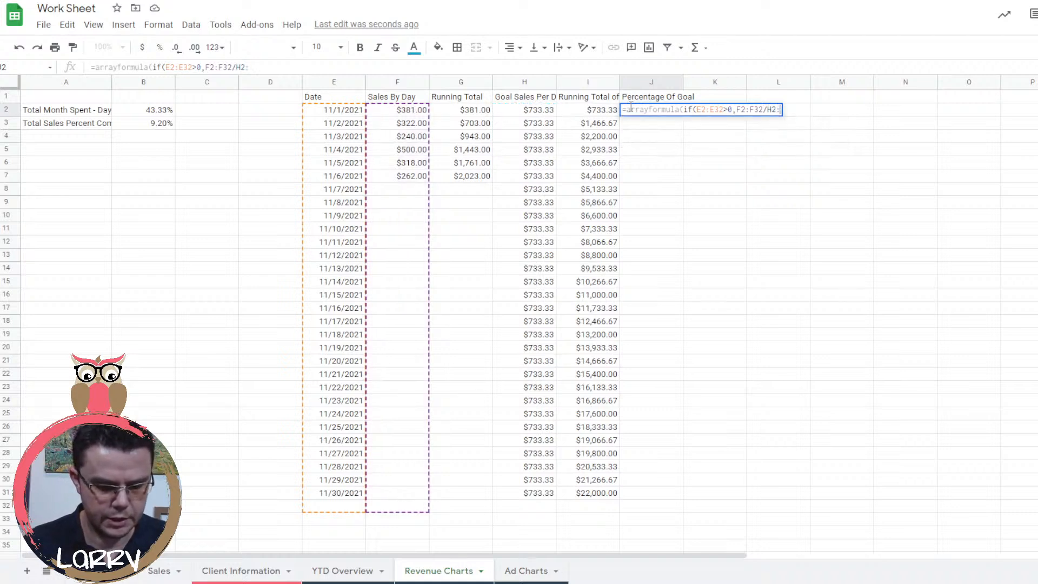
type("H32)")
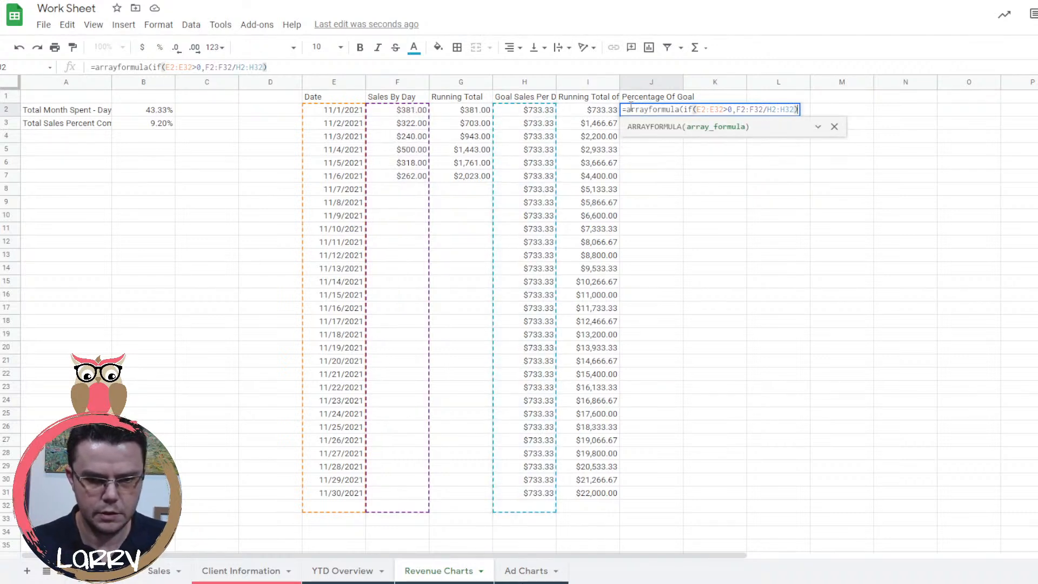
Complete the J2 formula with an empty string as the false value, giving =arrayformula(if(E2:E32>0,F2:F32/H2:H32,"")).
type(")")
key("BackSpace")
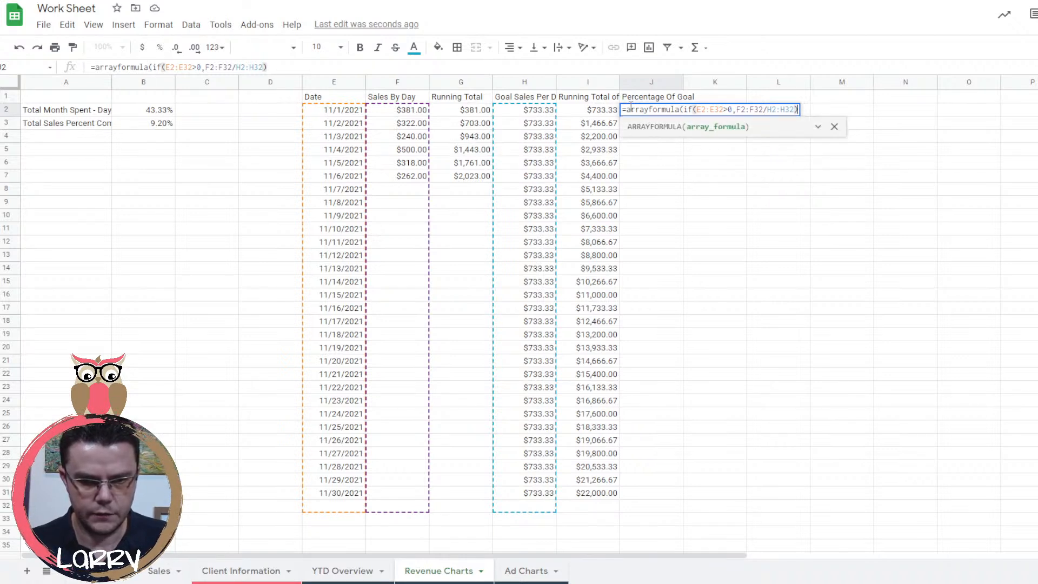
key("BackSpace")
type(".")
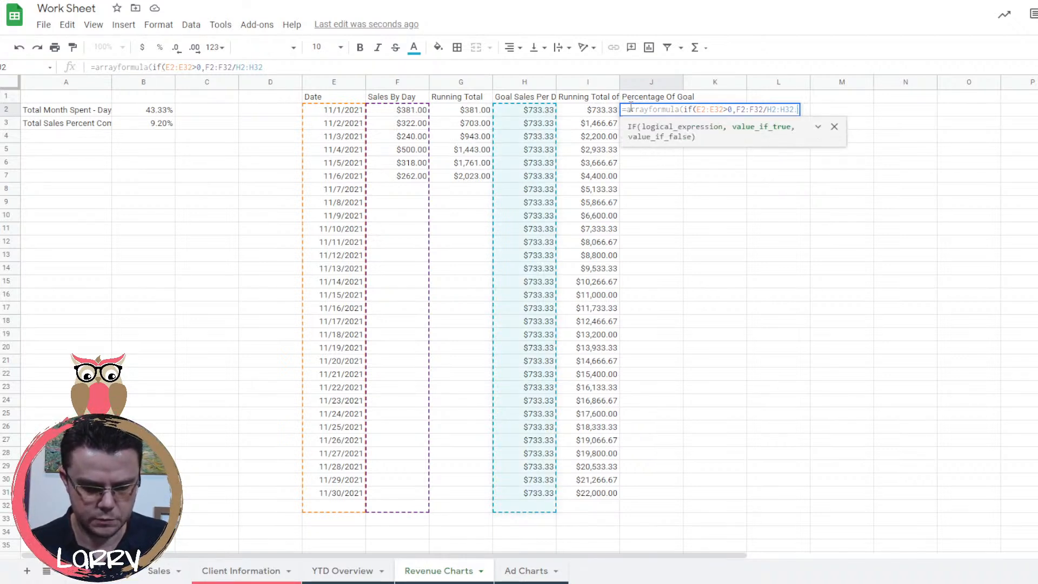
key("BackSpace")
type(",\"\"")
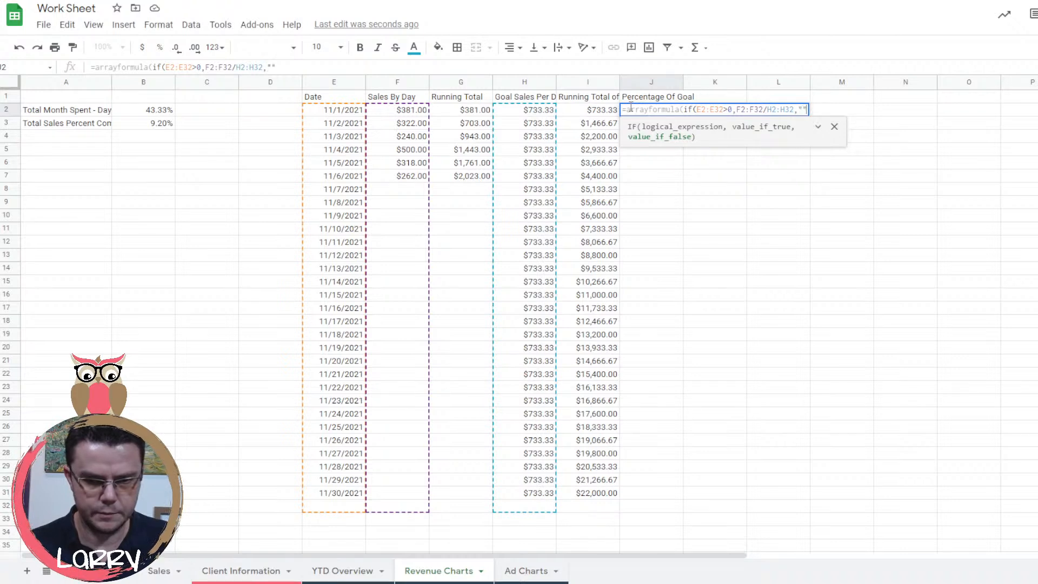
type("))")
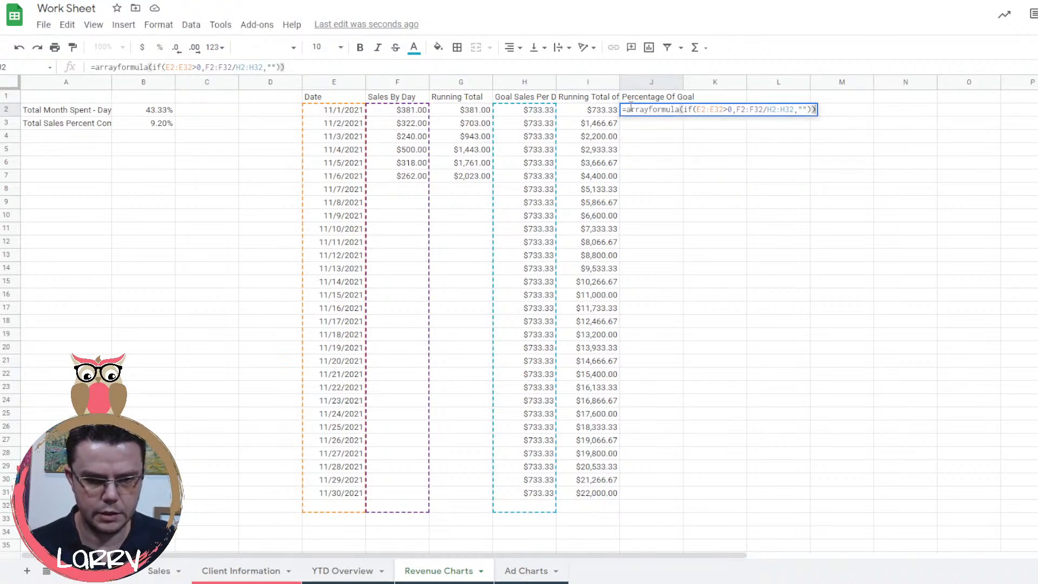
key("Return")
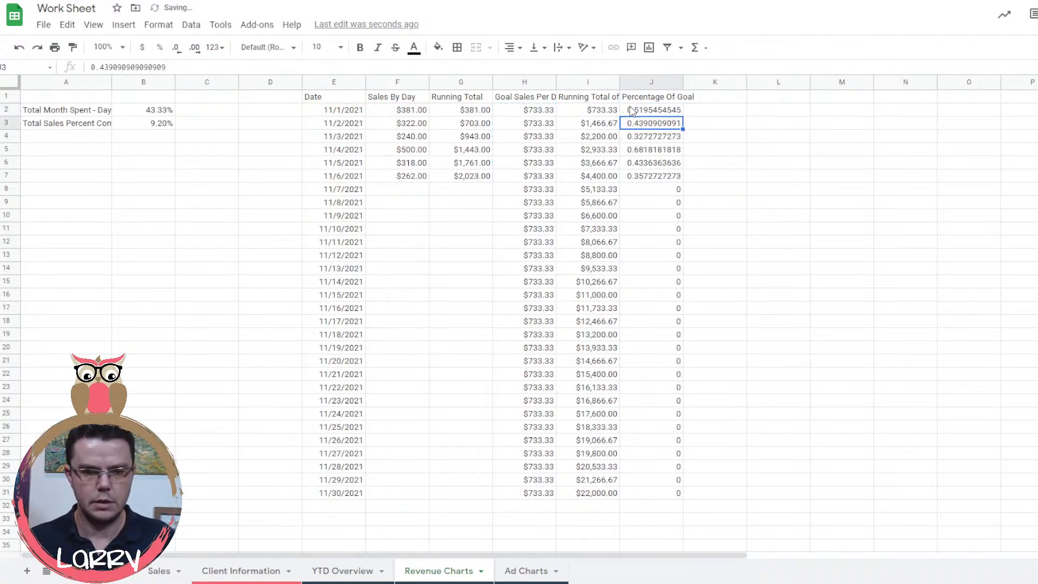
Examine the formulas in the Percentage Of Goal column and in the running goal total column.
left_click(631, 111)
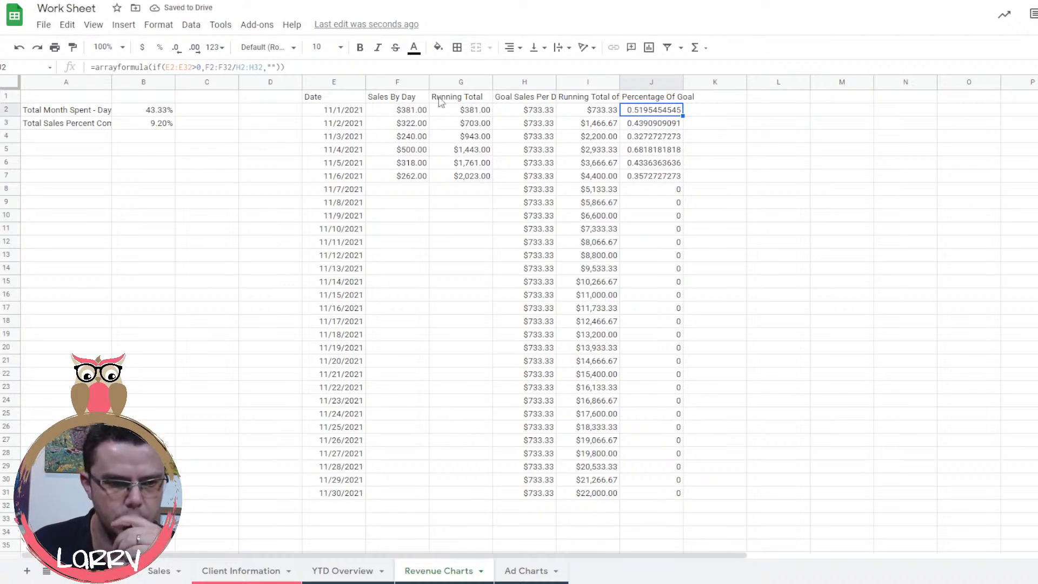
left_click(276, 67)
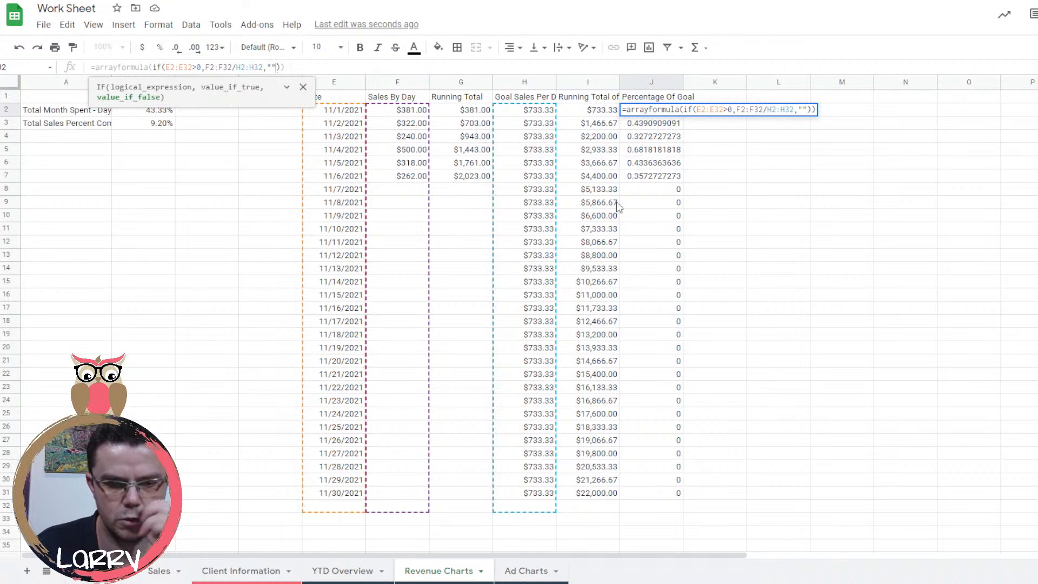
left_click(646, 152)
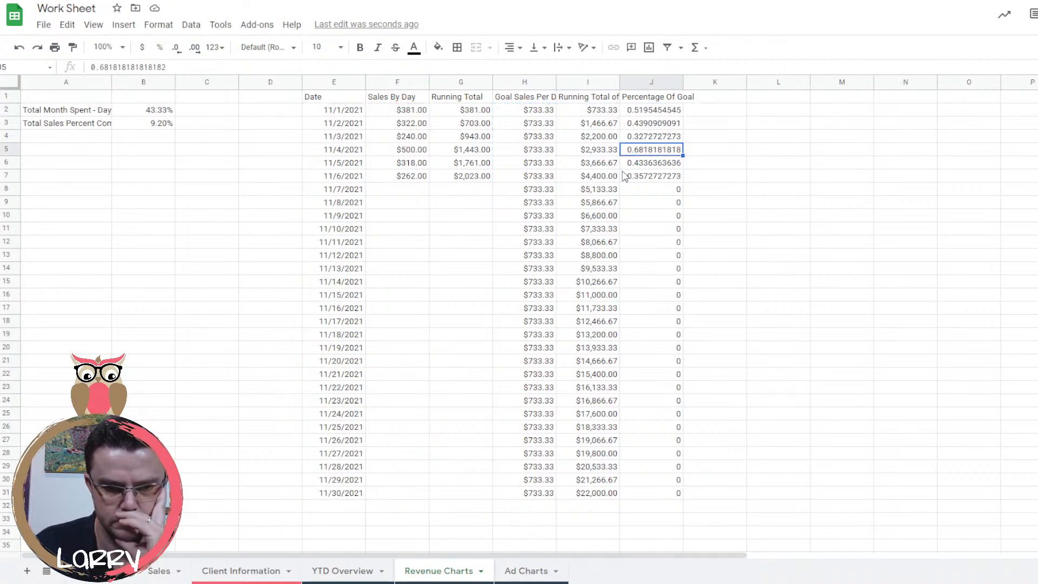
left_click(598, 113)
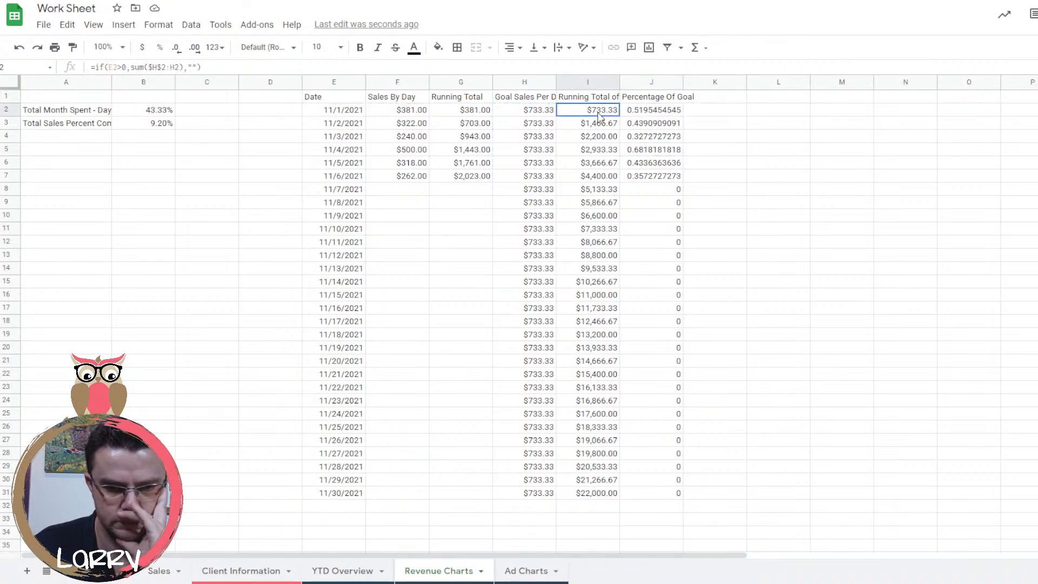
left_click(595, 163)
left_click(599, 190)
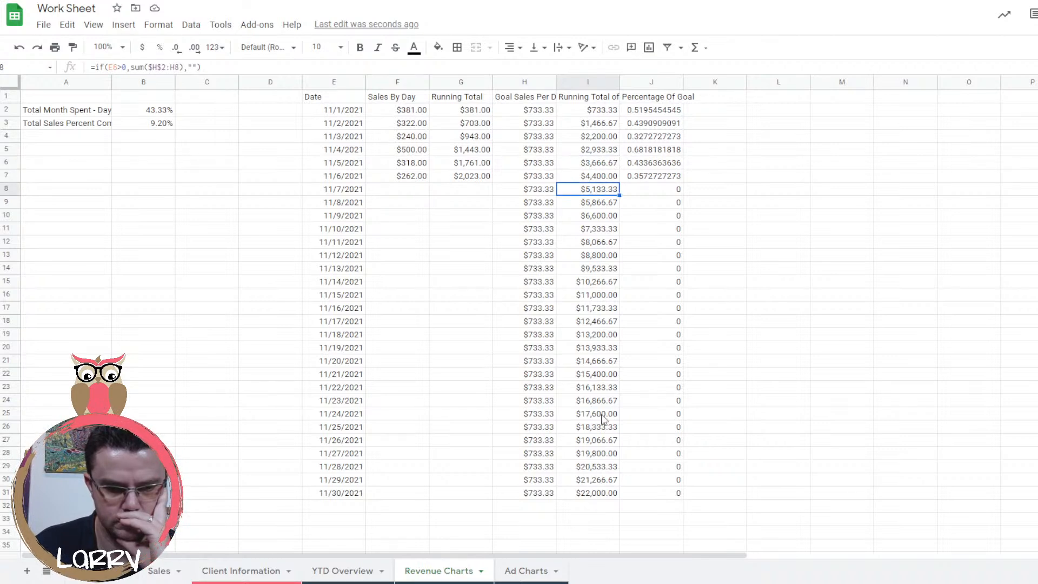
Change the condition in the I2 running goal formula to test F2>0, giving =if(F2>0,sum($H$2:H2),"").
left_click(605, 112)
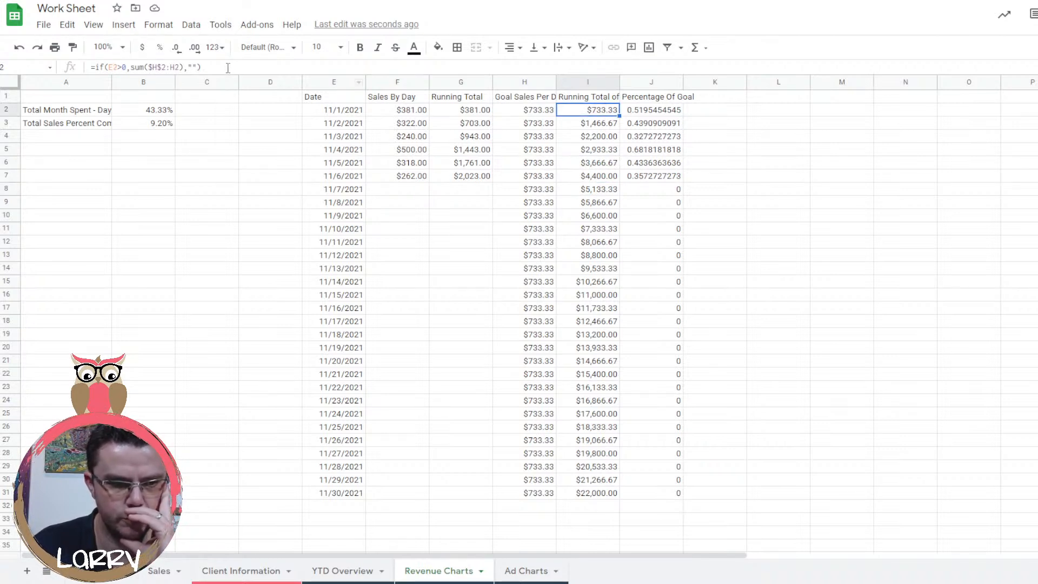
left_click(110, 67)
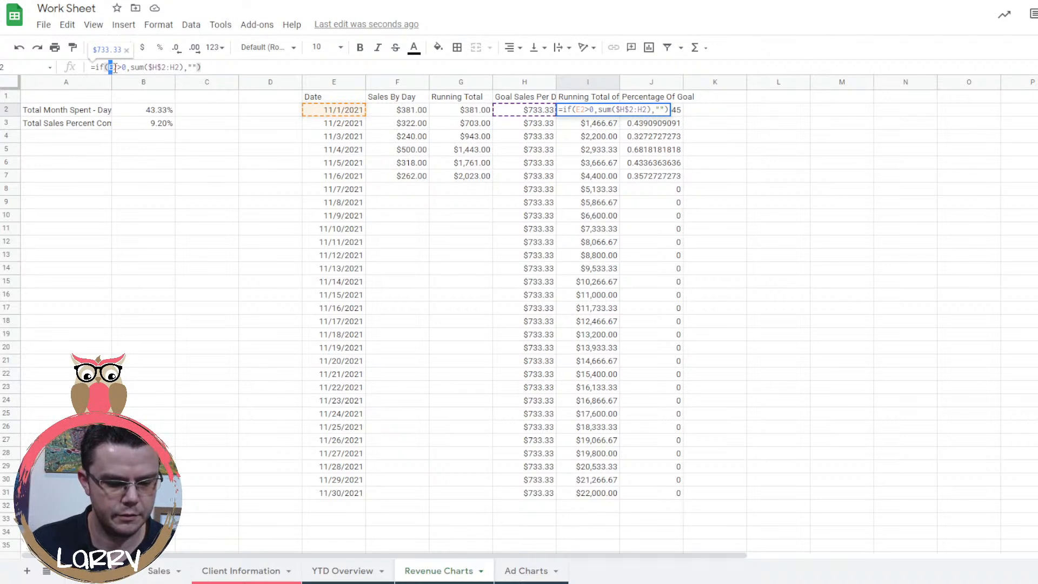
type("F2")
key("Return")
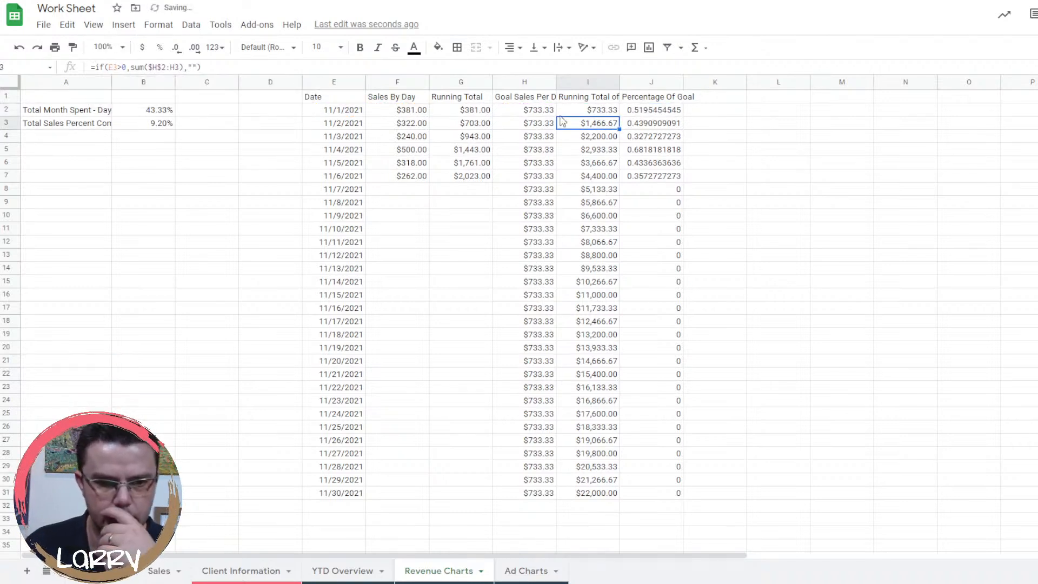
Fill the I2 running goal formula down through I31 and check the daily goal formula in H2.
left_click(604, 113)
left_click_drag(620, 115, 532, 112)
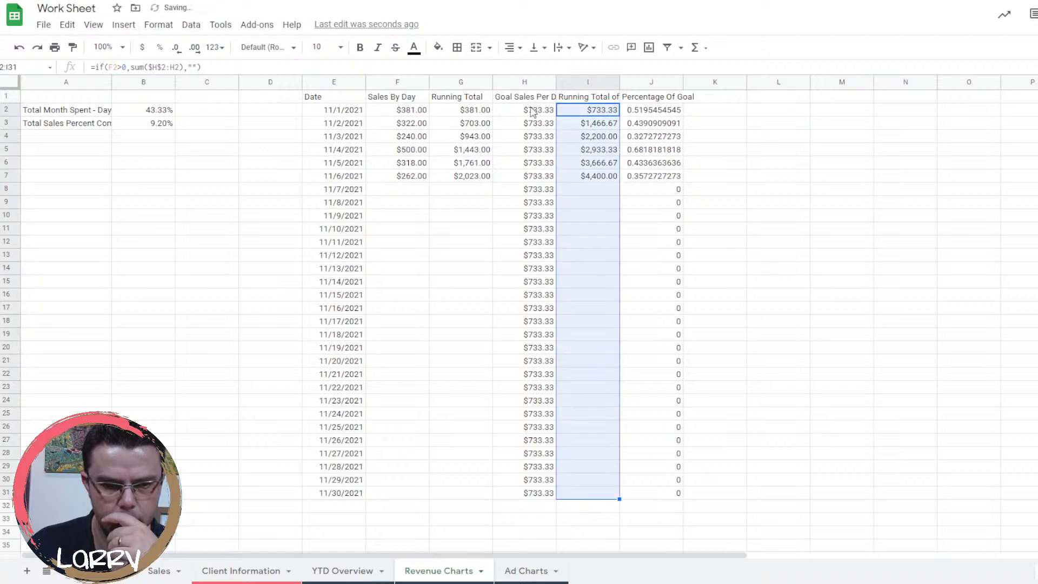
double_click(532, 112)
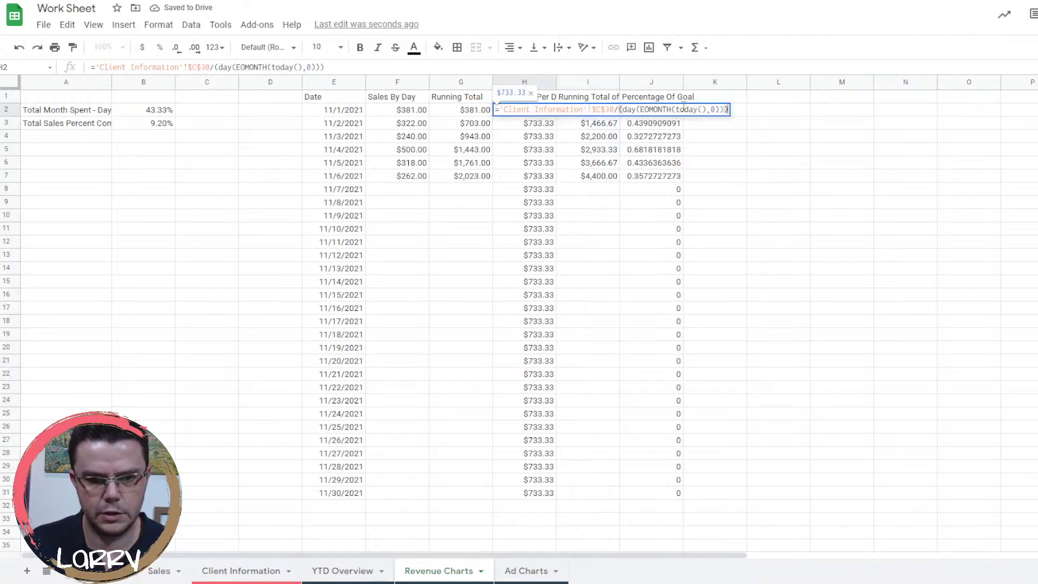
left_click(627, 284)
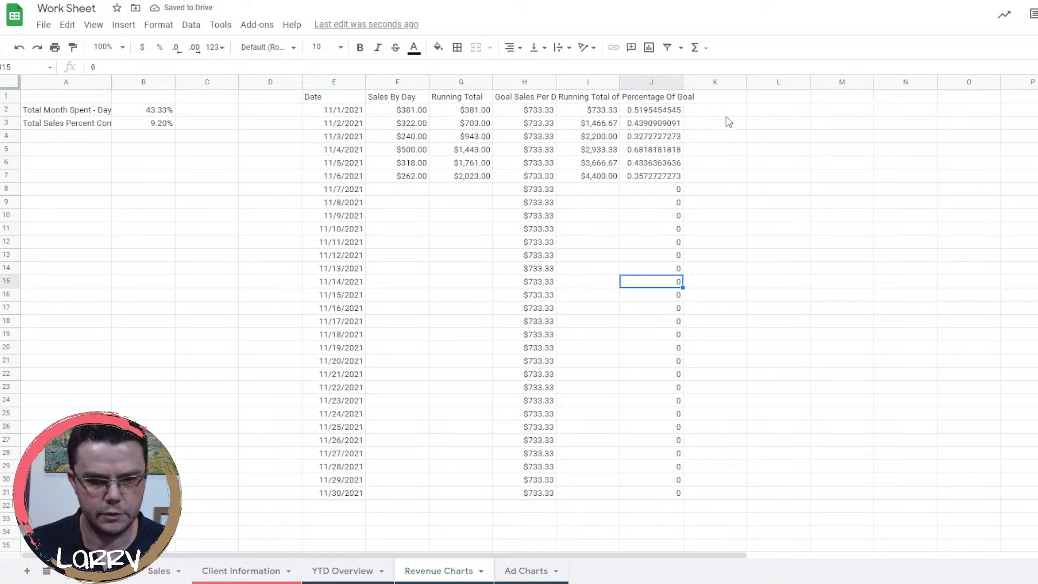
Change the condition in the J2 array formula to F2:F32>0, giving =arrayformula(if(F2:F32>0,F2:F32/H2:H32,"")).
left_click(655, 111)
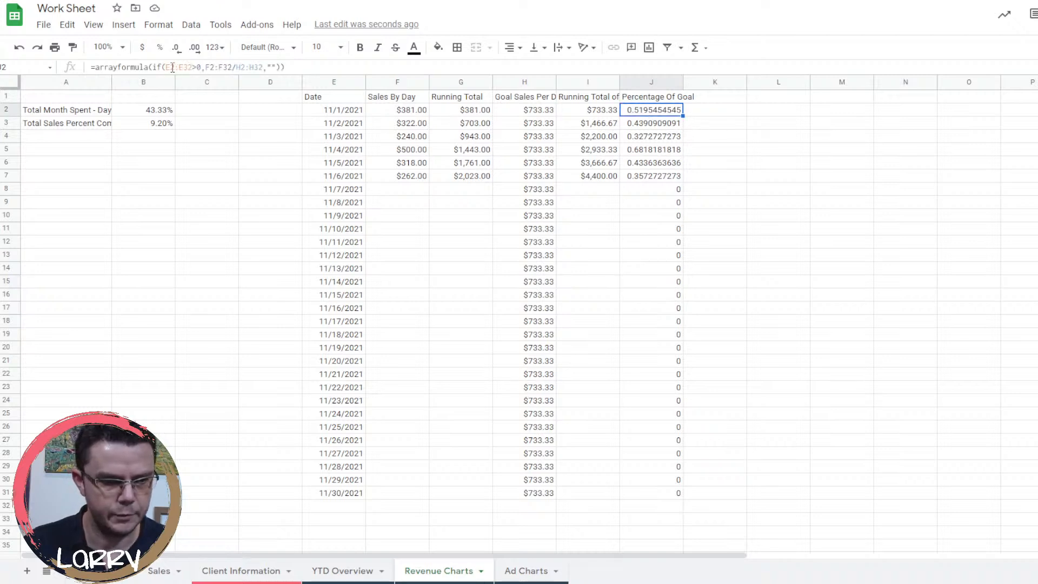
left_click(165, 67)
type("F")
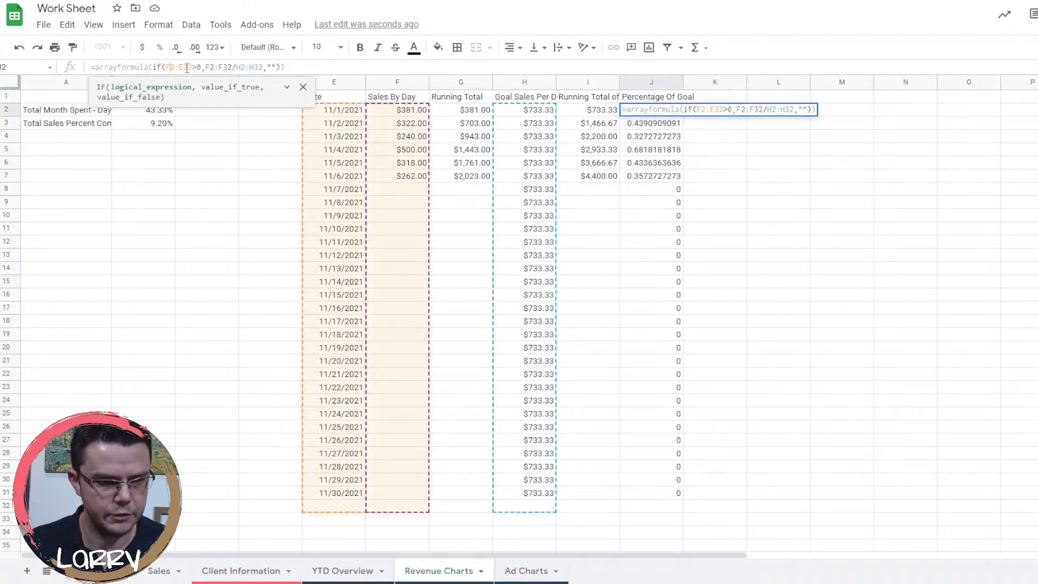
left_click_drag(186, 67, 180, 68)
type("F")
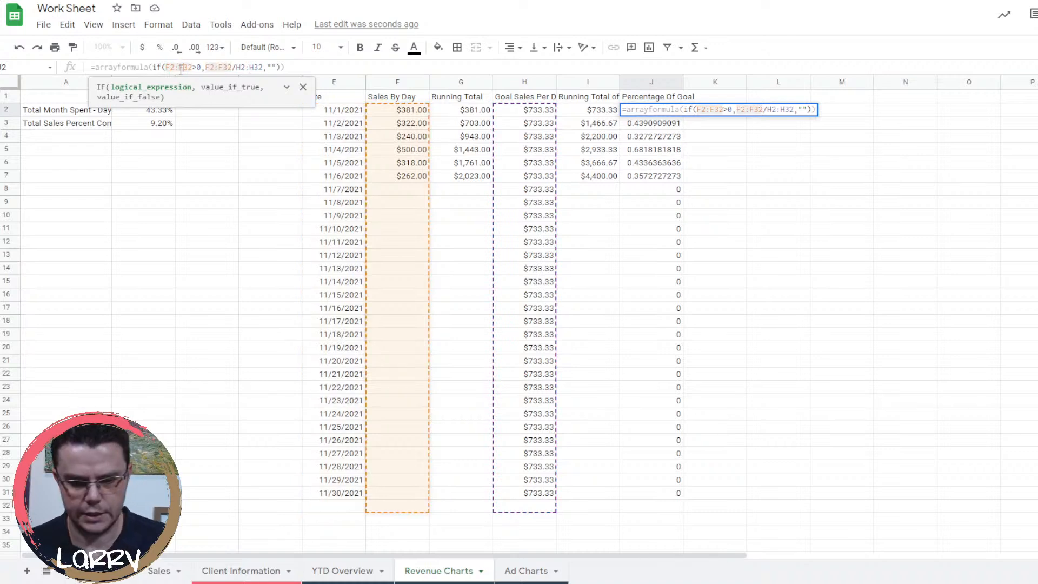
key("Return")
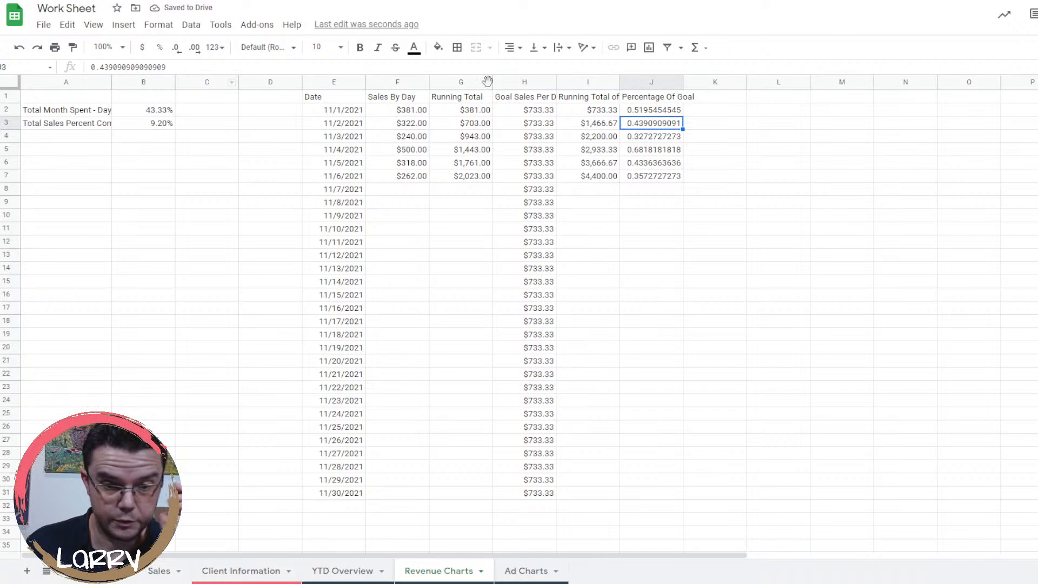
Format the Percentage Of Goal values in J2:J7 as percentages.
left_click_drag(669, 99, 664, 180)
left_click(669, 110)
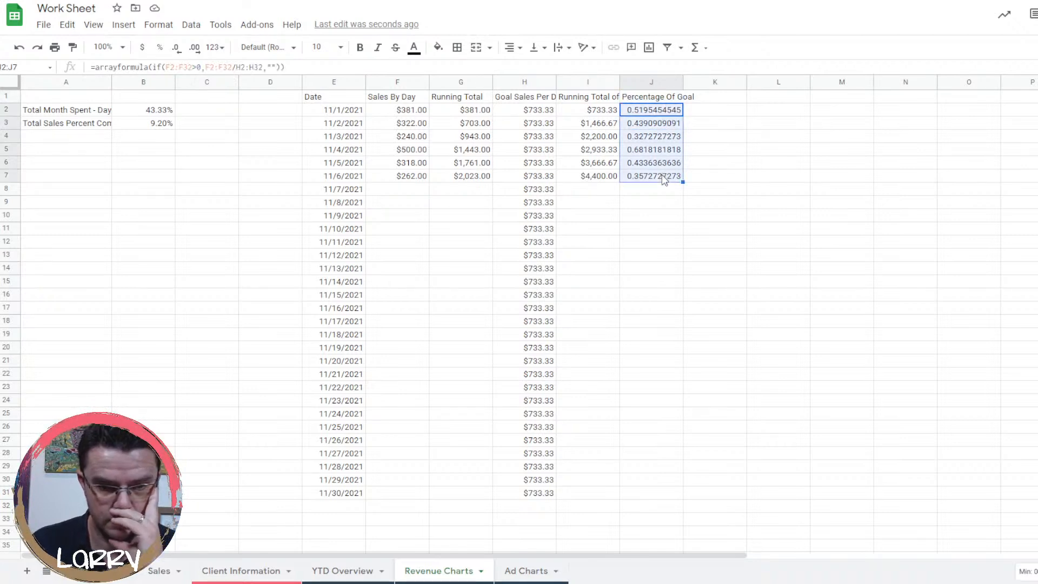
left_click(161, 50)
Enter the column header Baseline in K1.
left_click(713, 101)
type("Base")
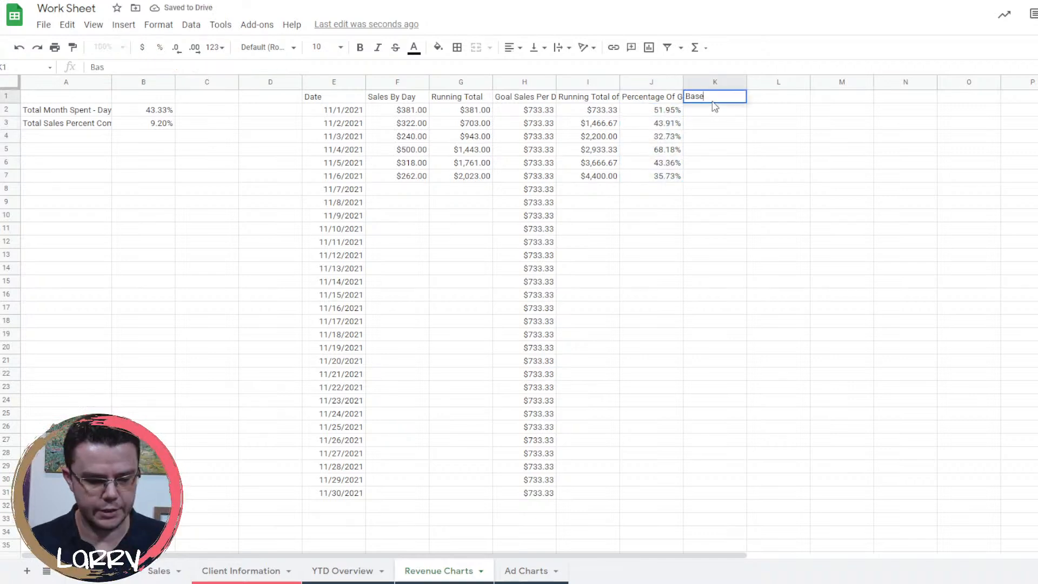
type("line")
key("Return")
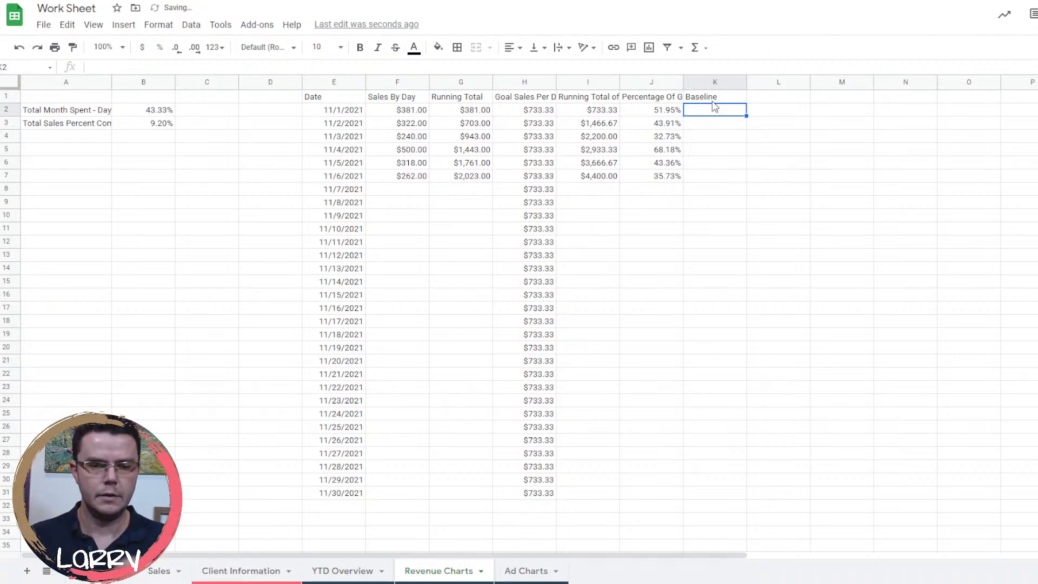
Replace the division in the J2 array formula with the parenthesised subtraction (F2:F32-H2:H32).
left_click(661, 110)
key("Return")
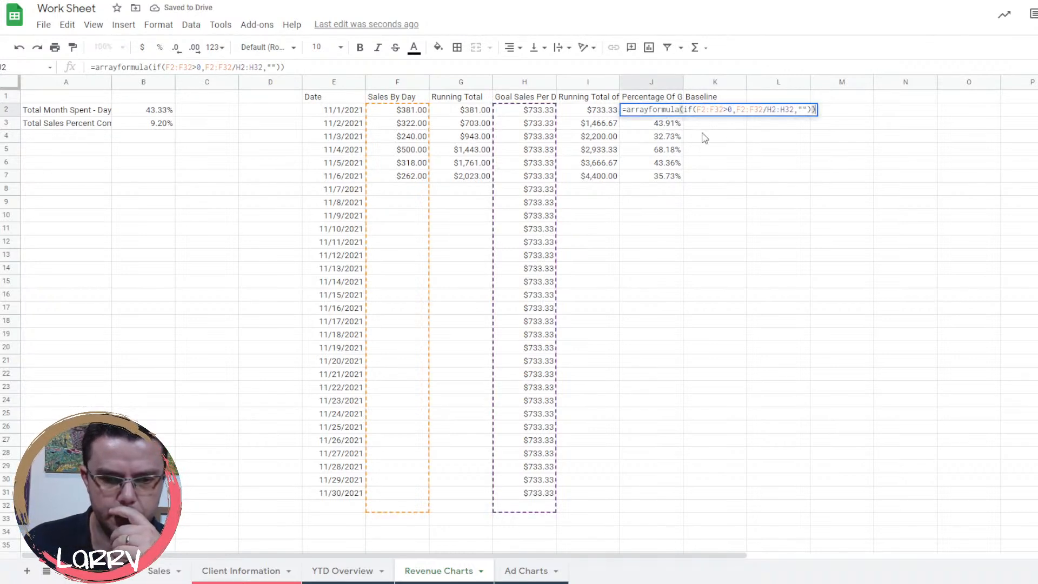
left_click(736, 109)
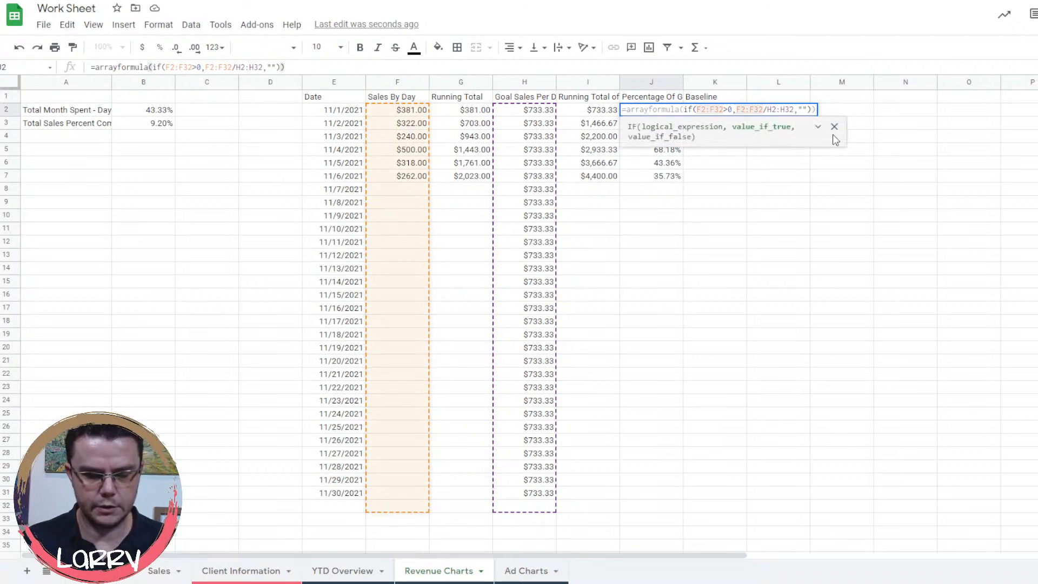
type("(")
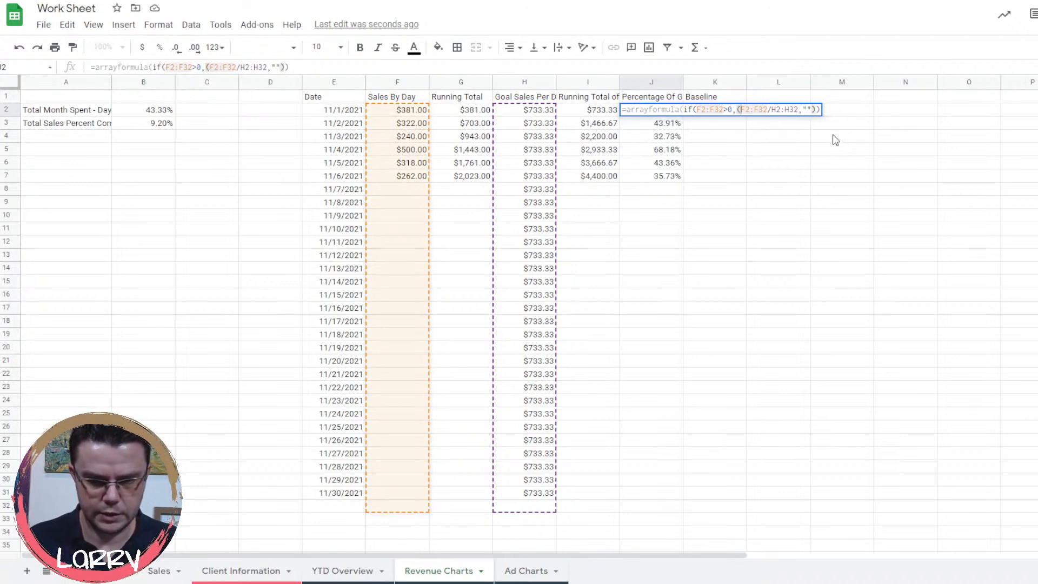
key("Right")
key("Right")
key("Right")
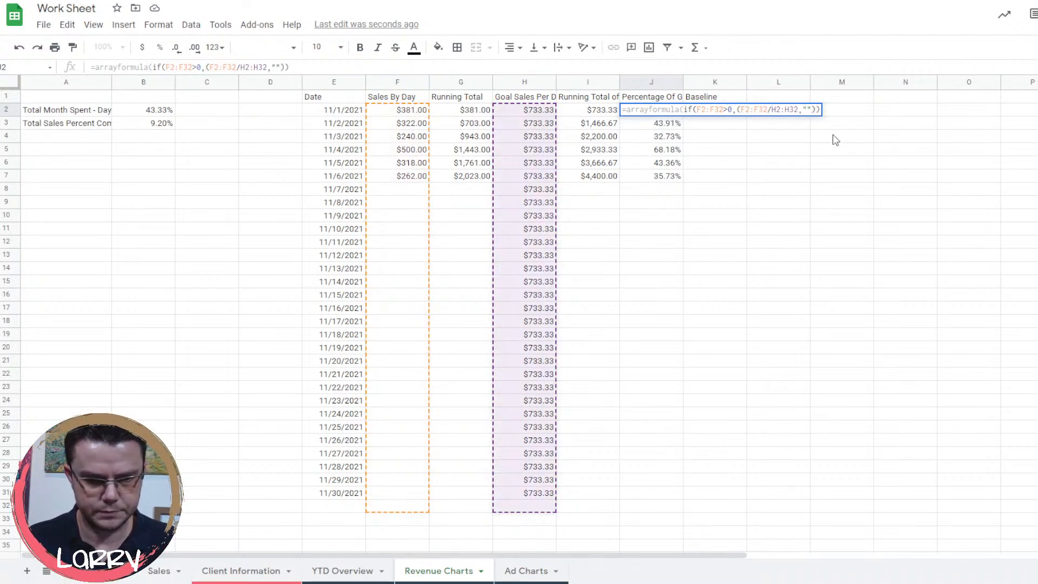
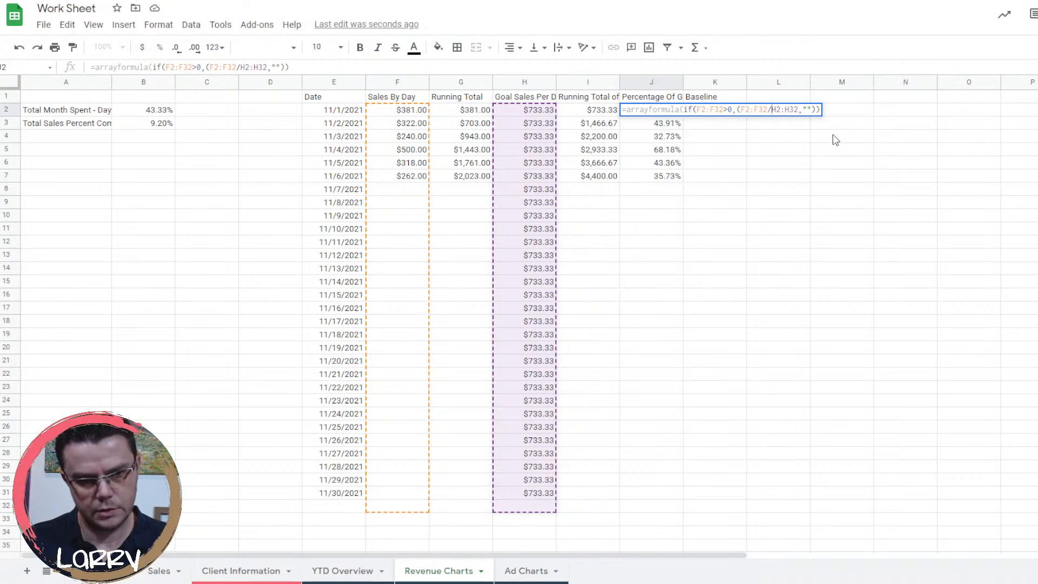
key("BackSpace")
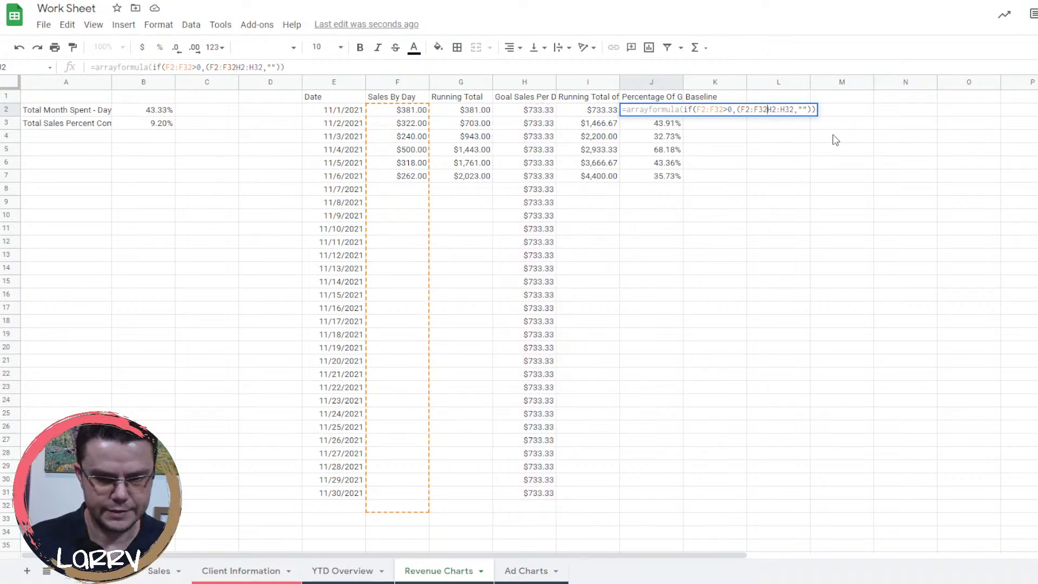
type("-")
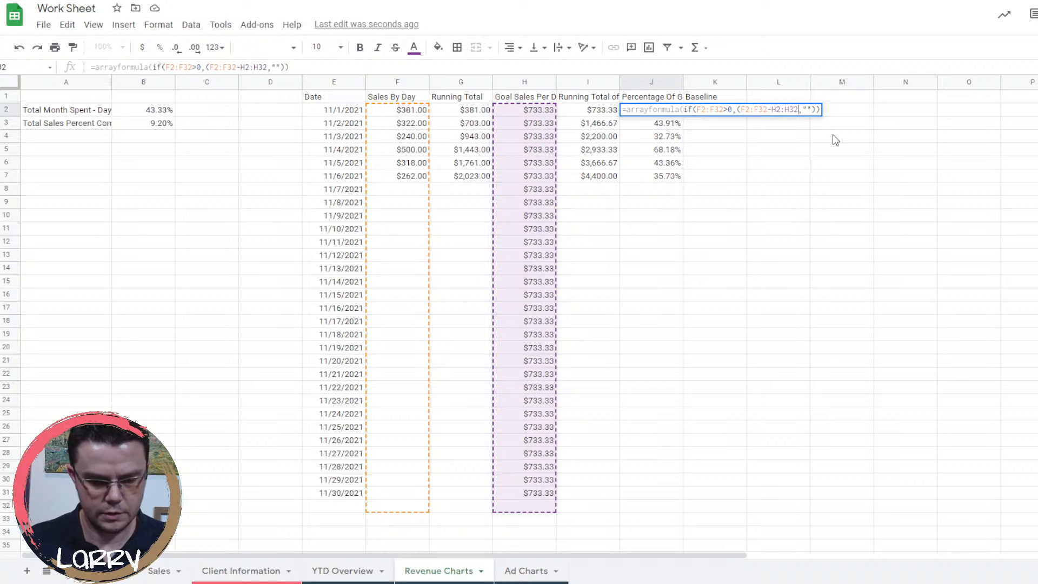
type(")")
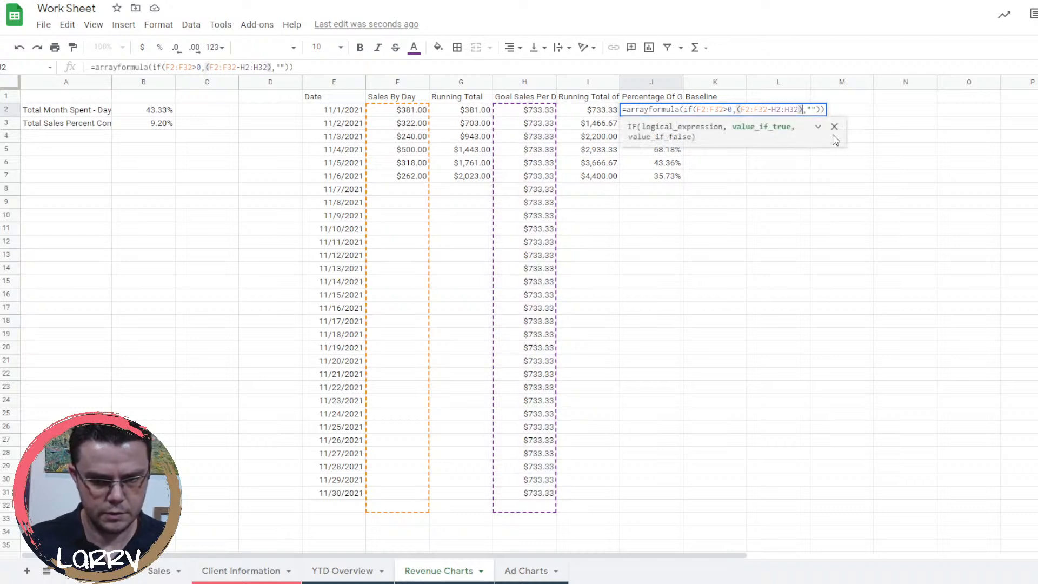
Divide the J2 difference by H2:H32, giving =arrayformula(if(F2:F32>0,(F2:F32-H2:H32)/H2:H32,"")).
type("/")
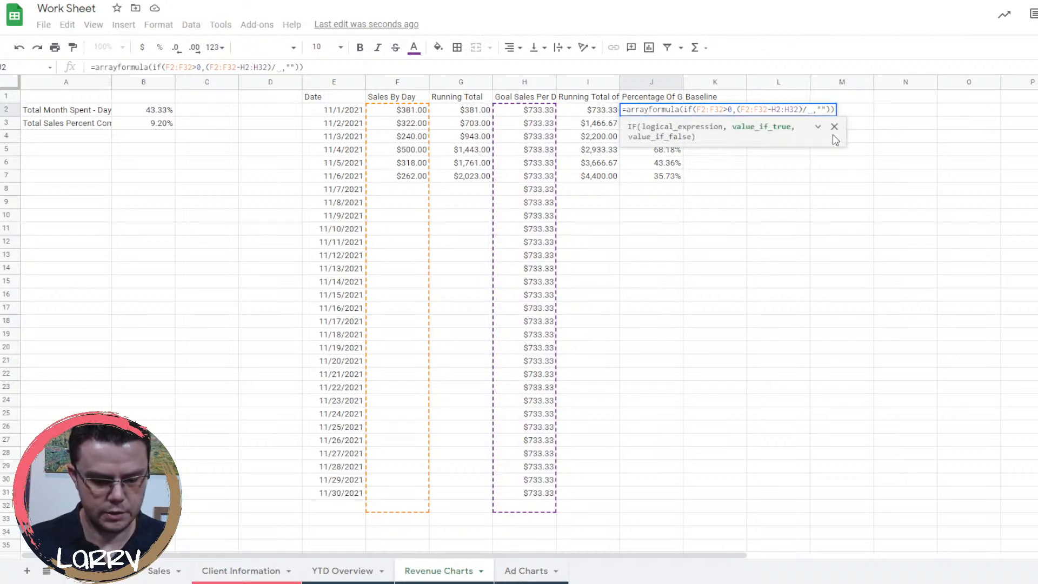
type("H2:H")
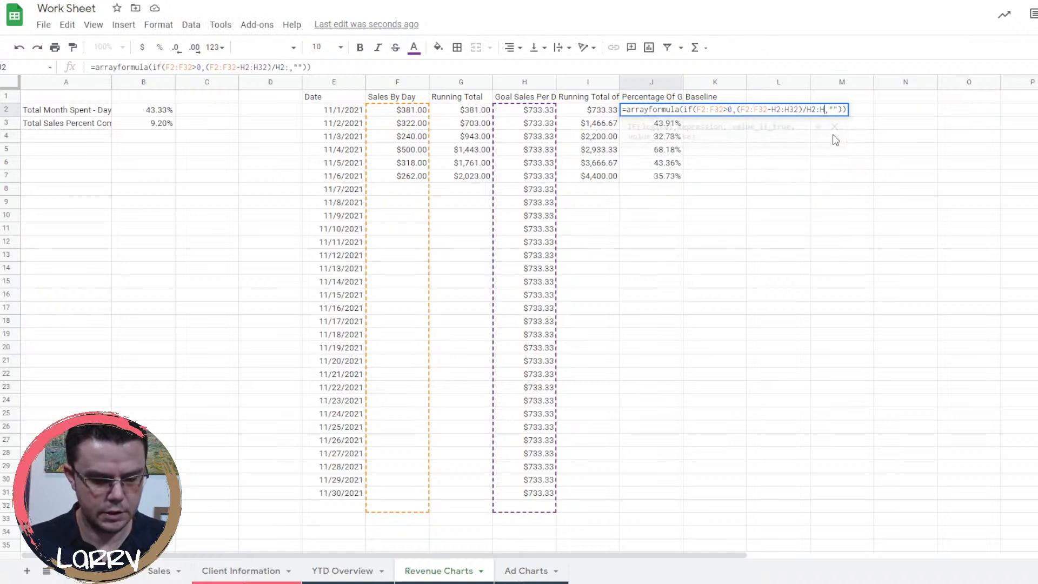
type("32")
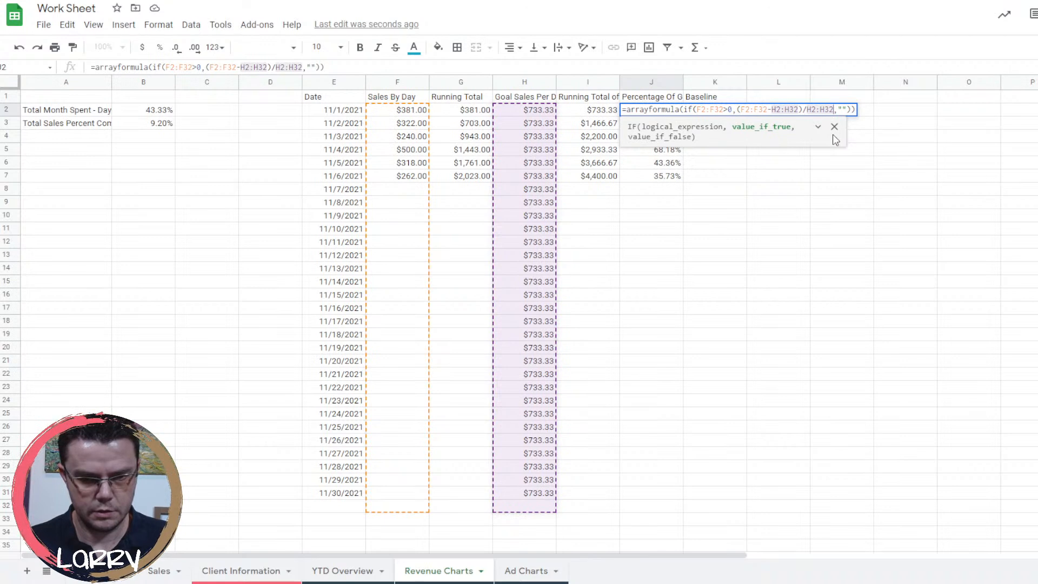
key("Return")
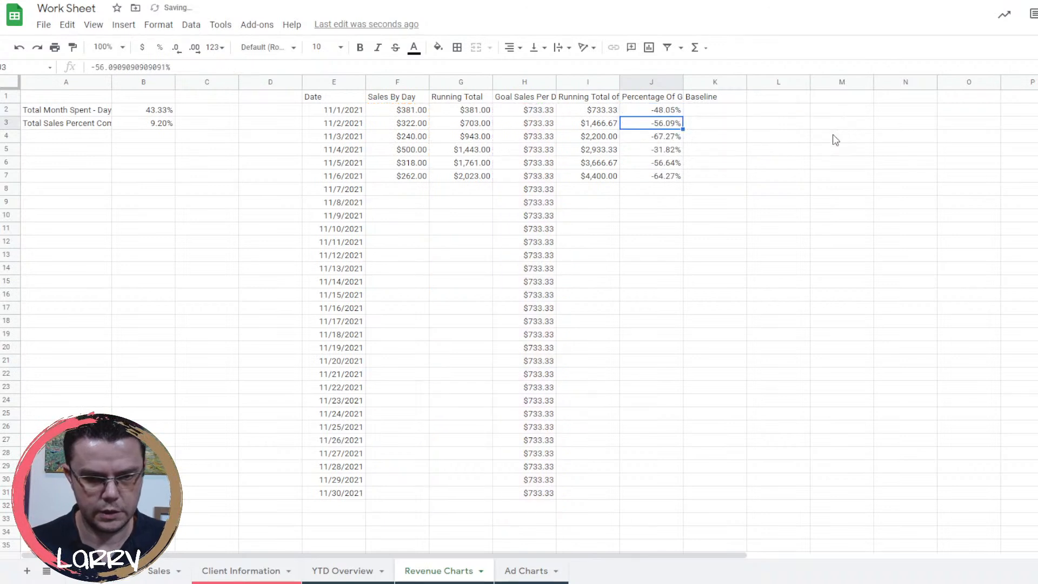
Enter 0 in the first two Baseline cells, K2 and K3.
left_click(676, 111)
left_click(714, 114)
type("0")
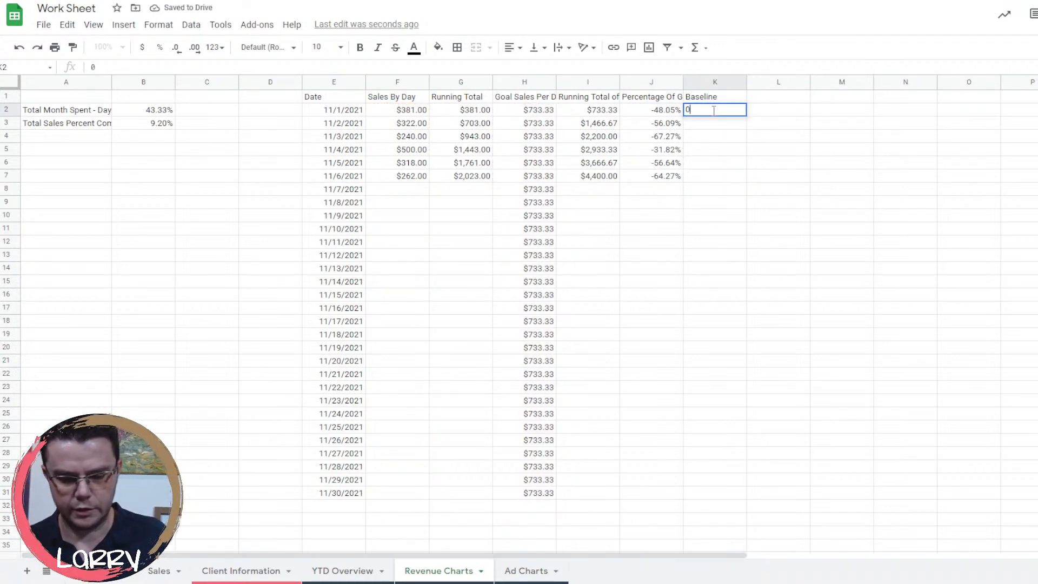
key("Return")
type("0\\")
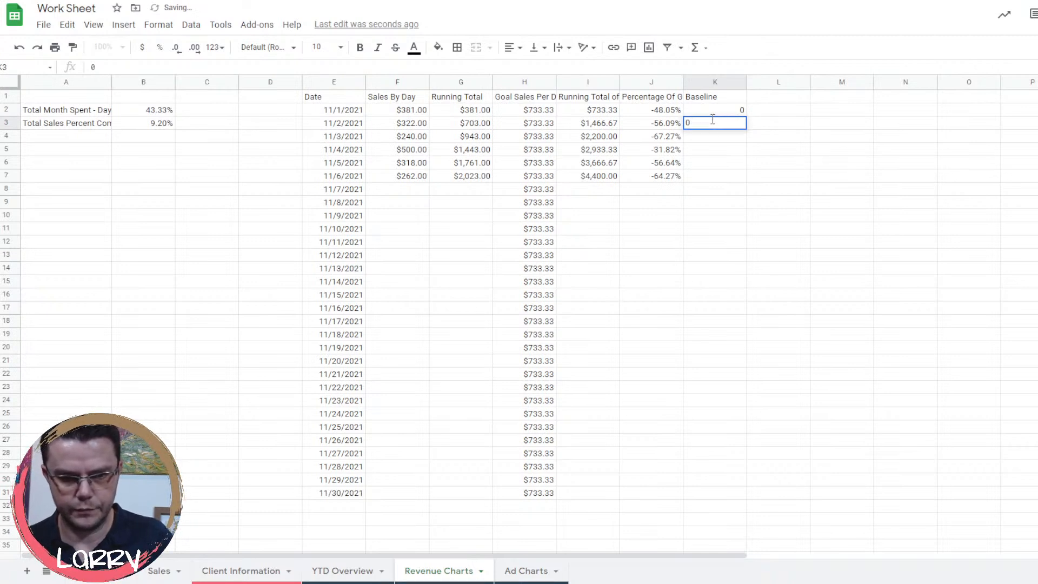
key("Return")
left_click(729, 113)
double_click(729, 112)
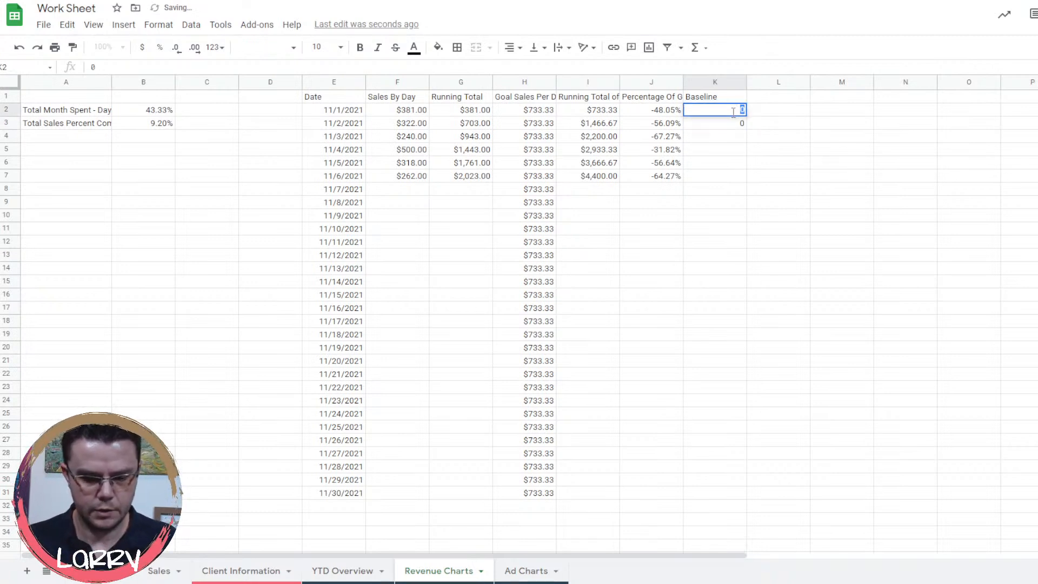
type("=array")
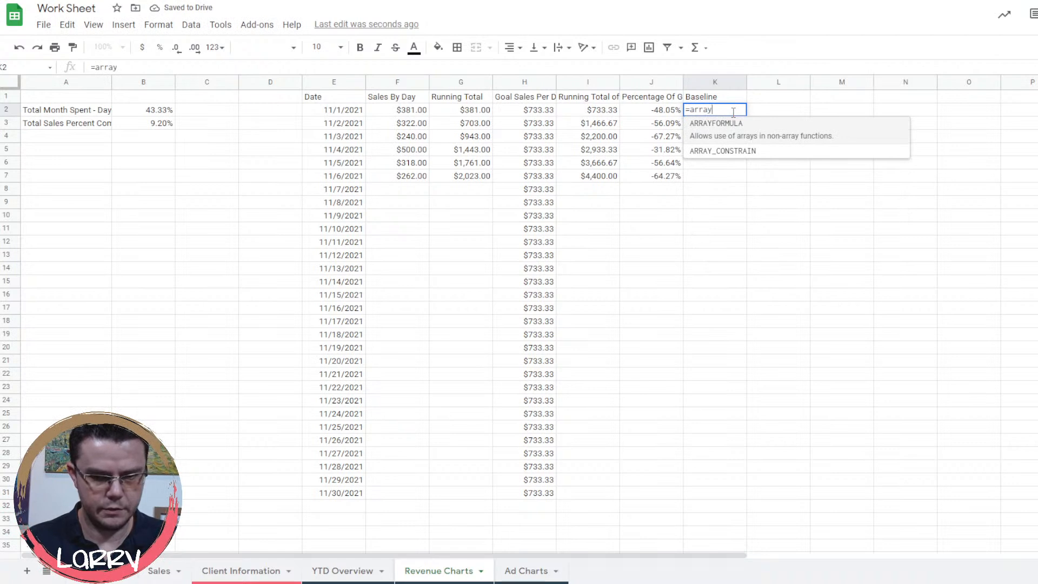
key("Tab")
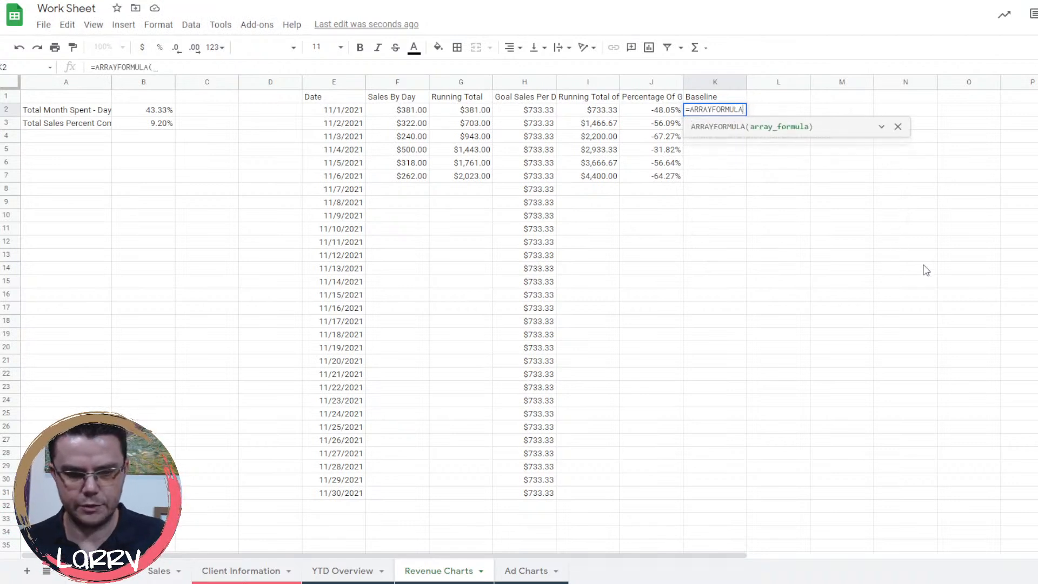
key("BackSpace")
key("BackSpace")
key("BackSpace")
key("BackSpace")
key("BackSpace")
key("BackSpace")
key("BackSpace")
key("BackSpace")
key("BackSpace")
key("BackSpace")
key("BackSpace")
key("BackSpace")
key("BackSpace")
key("BackSpace")
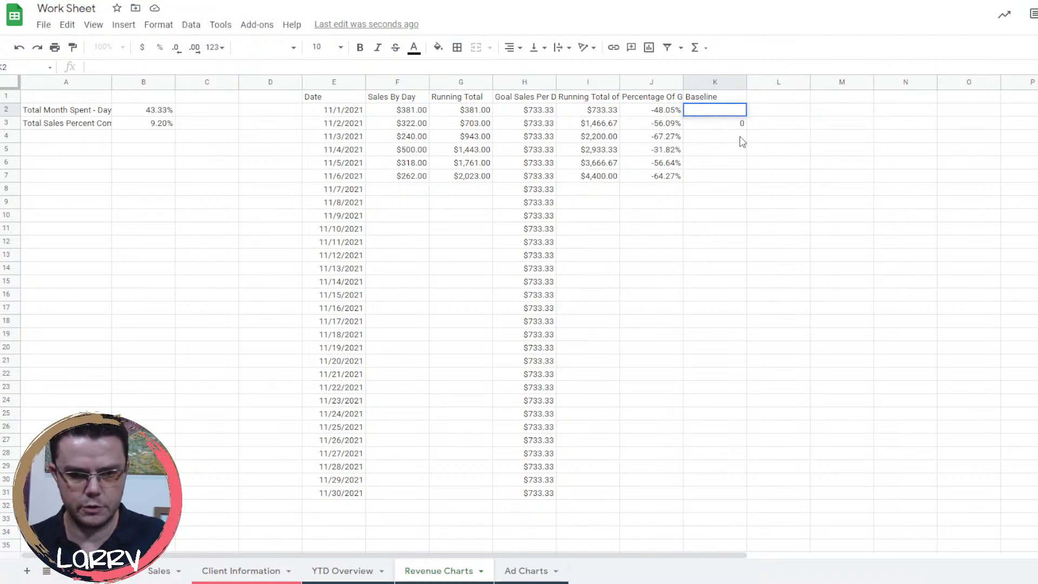
left_click(735, 126)
left_click_drag(746, 129, 744, 115)
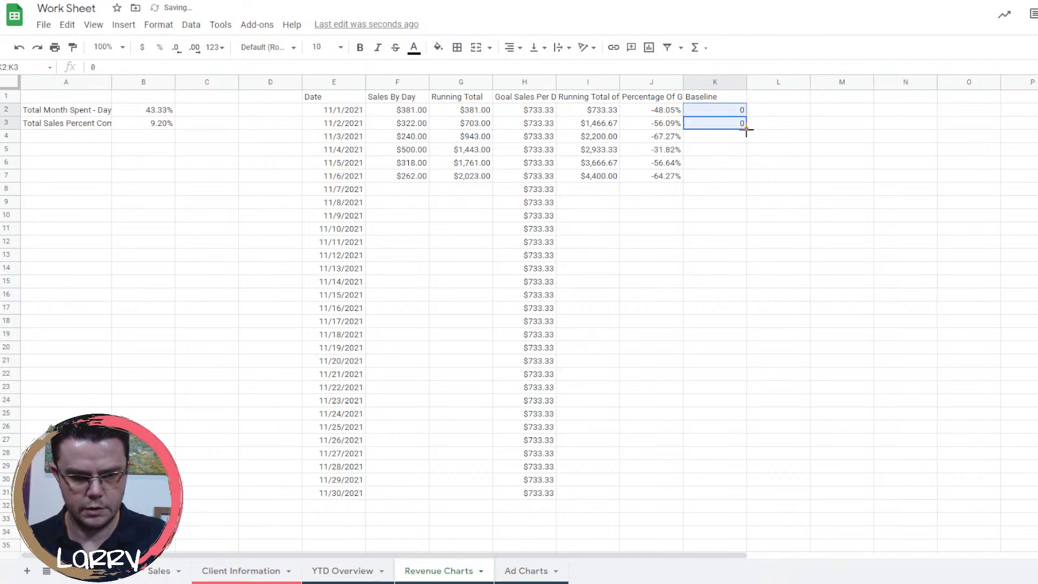
Replace the 0 in K2 with the start of an ARRAYFORMULA containing an IF function.
left_click(729, 110)
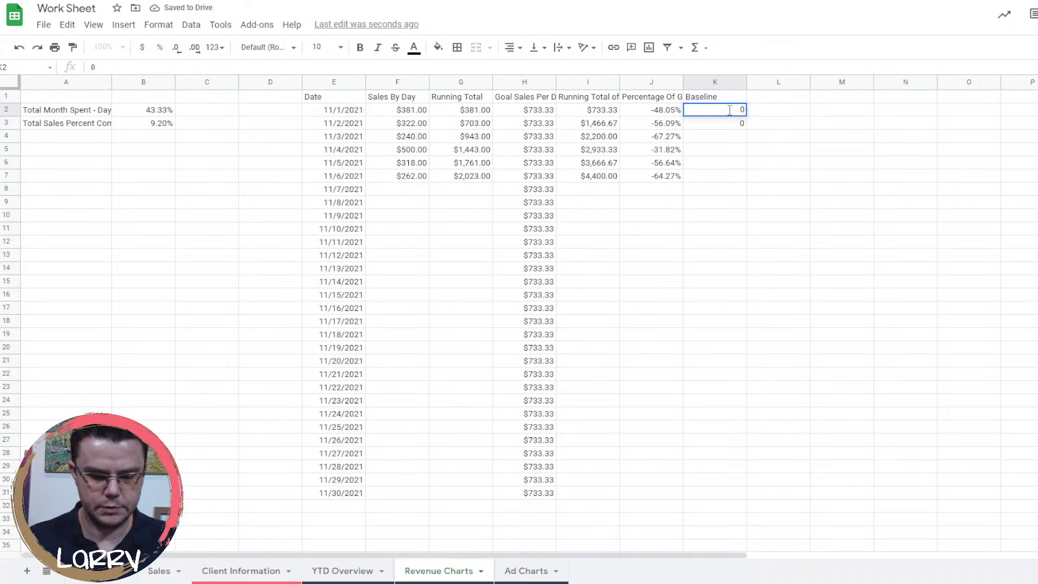
type("arra")
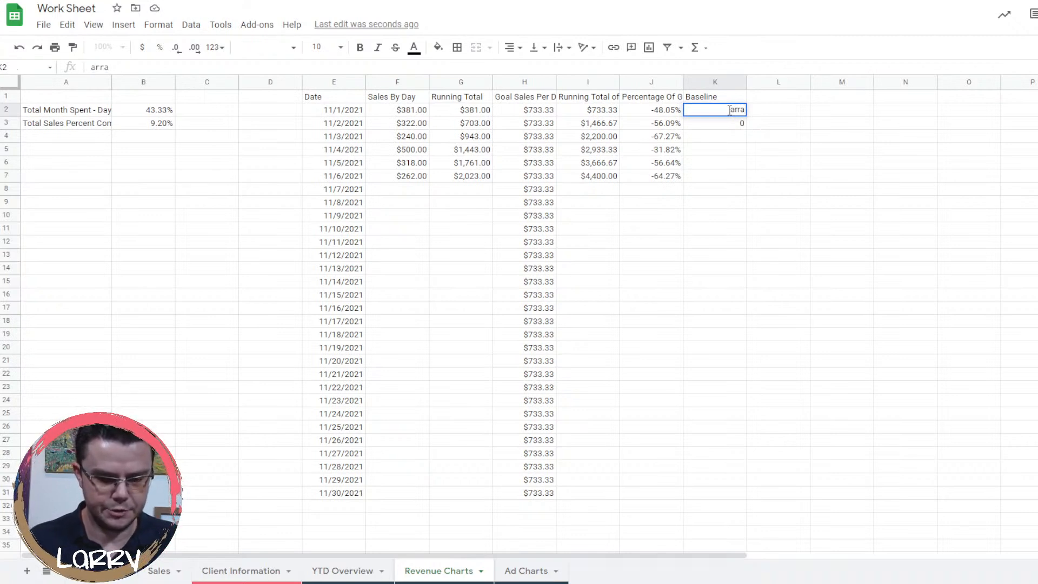
key("BackSpace")
key("BackSpace")
key("BackSpace")
key("BackSpace")
type("=arra")
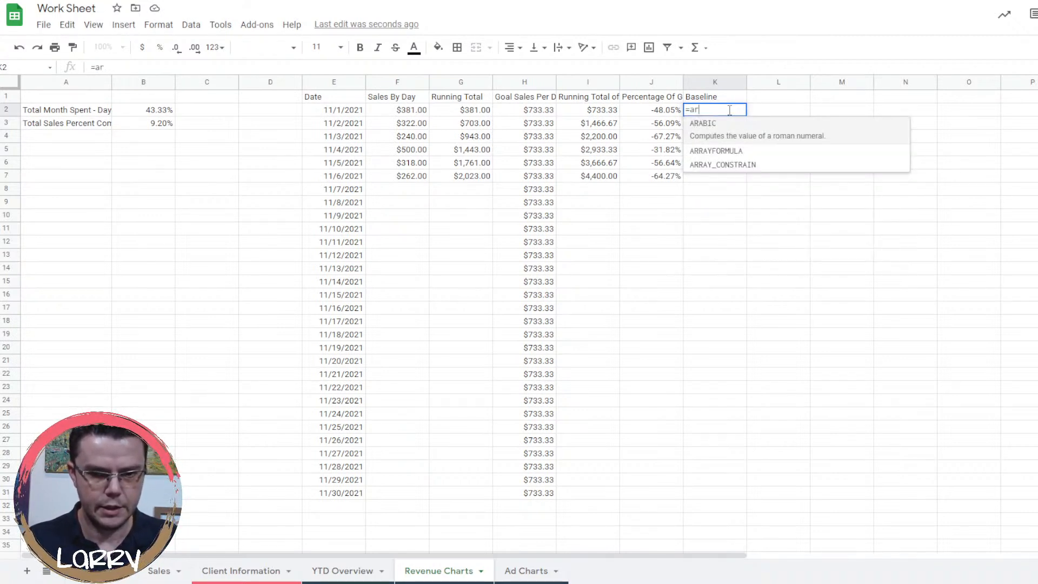
key("Tab")
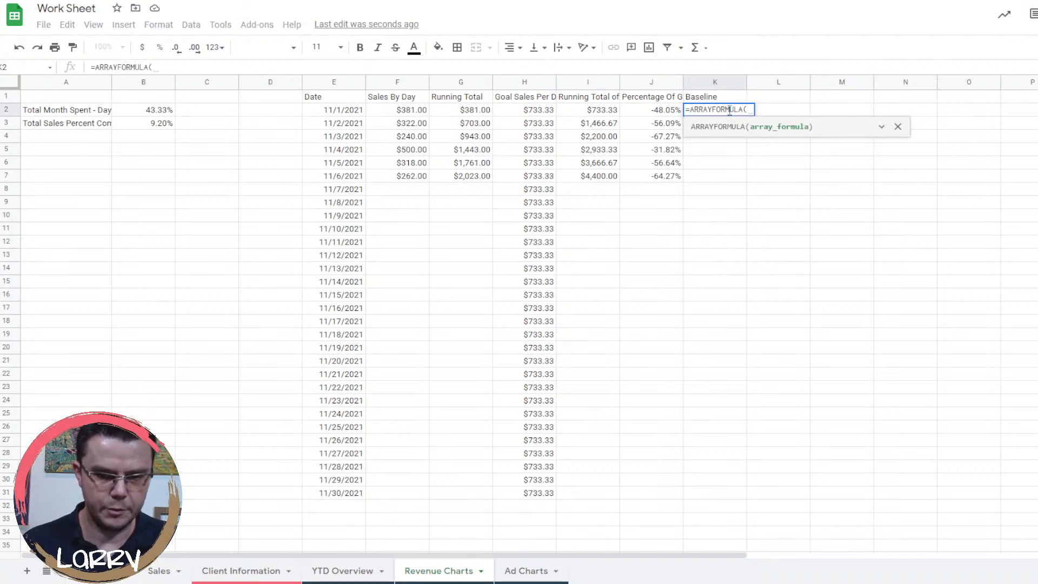
type("if")
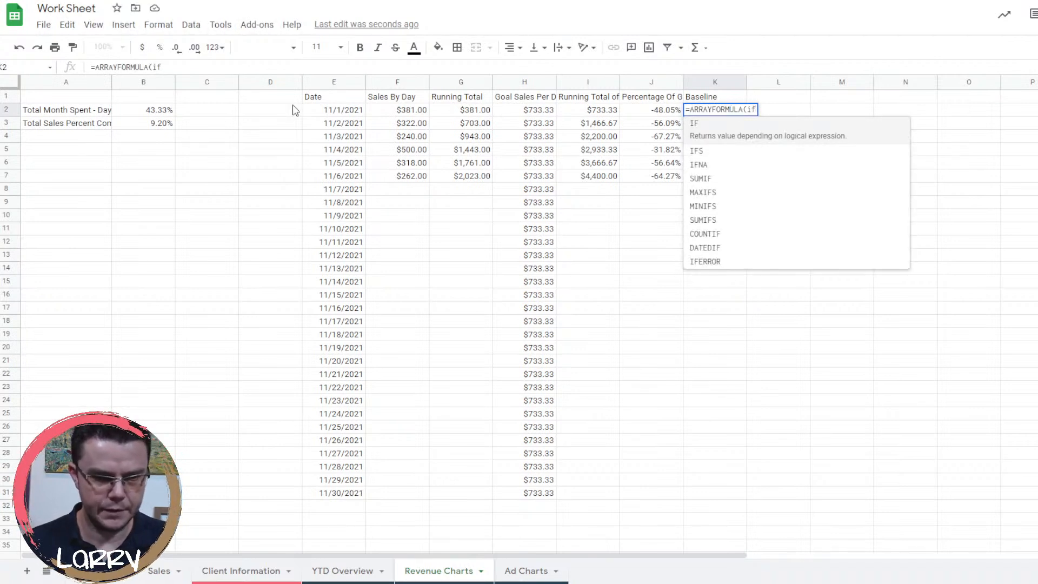
left_click(326, 112)
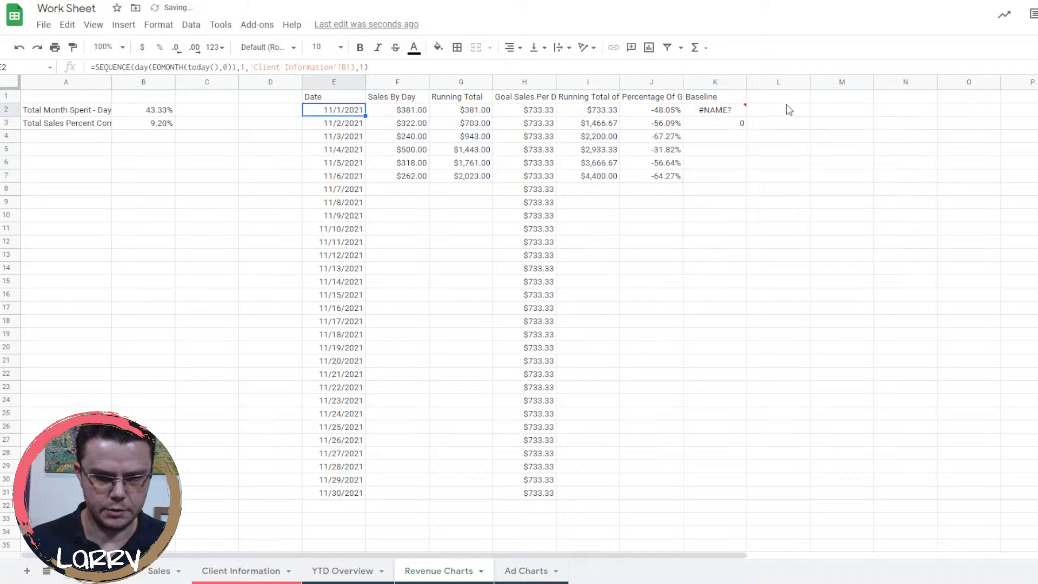
Complete the K2 Baseline formula as =ARRAYFORMULA(if(e2:e32>0,0,"")).
double_click(731, 110)
key("BackSpace")
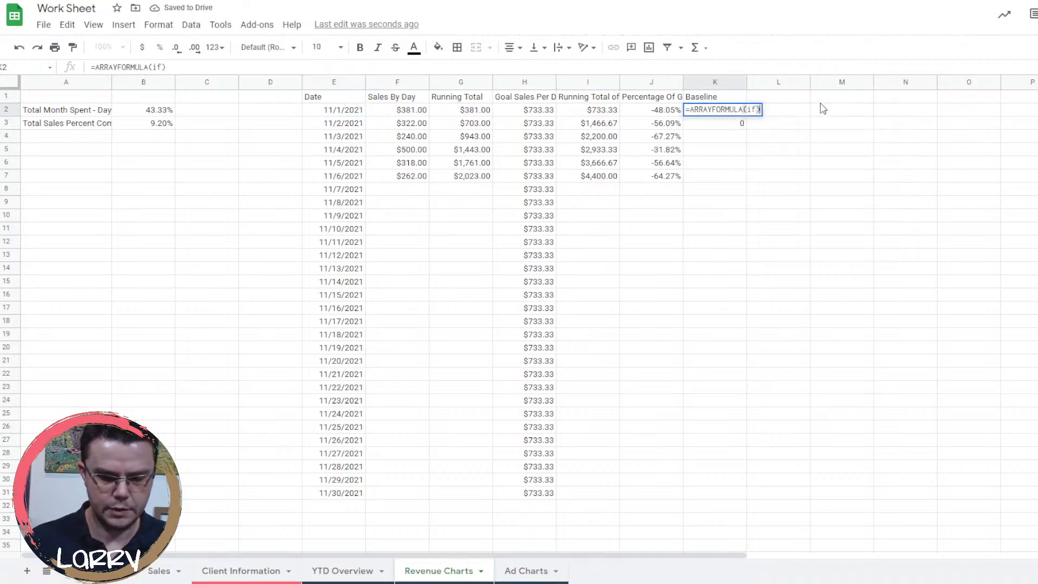
type("(")
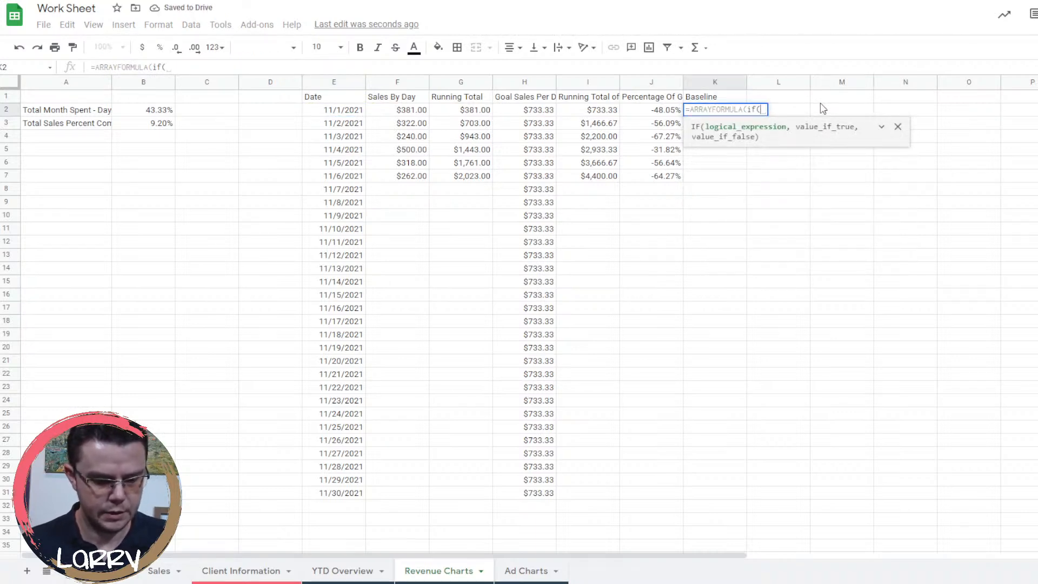
type("e2:e32")
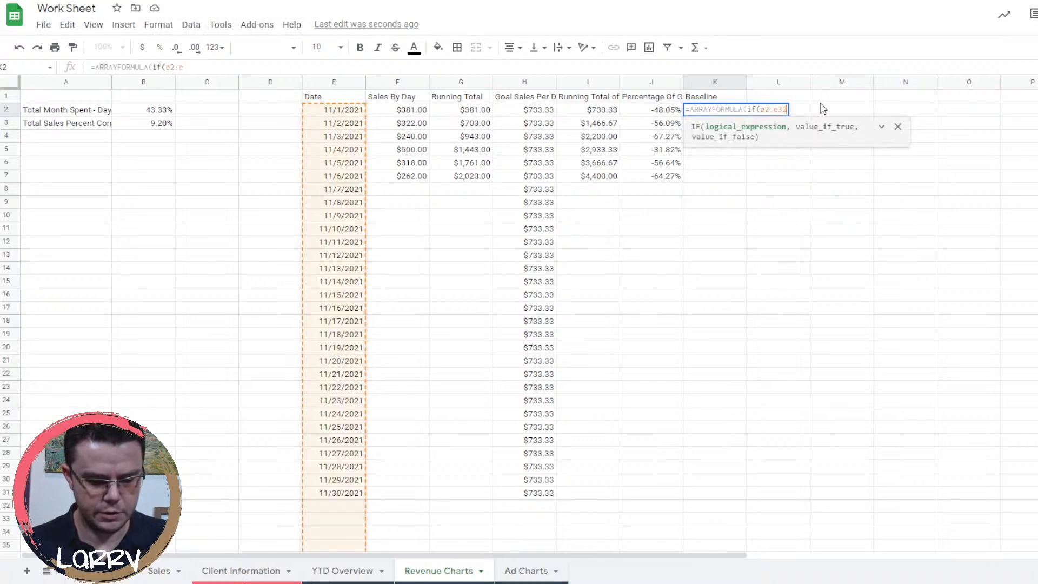
type(">0")
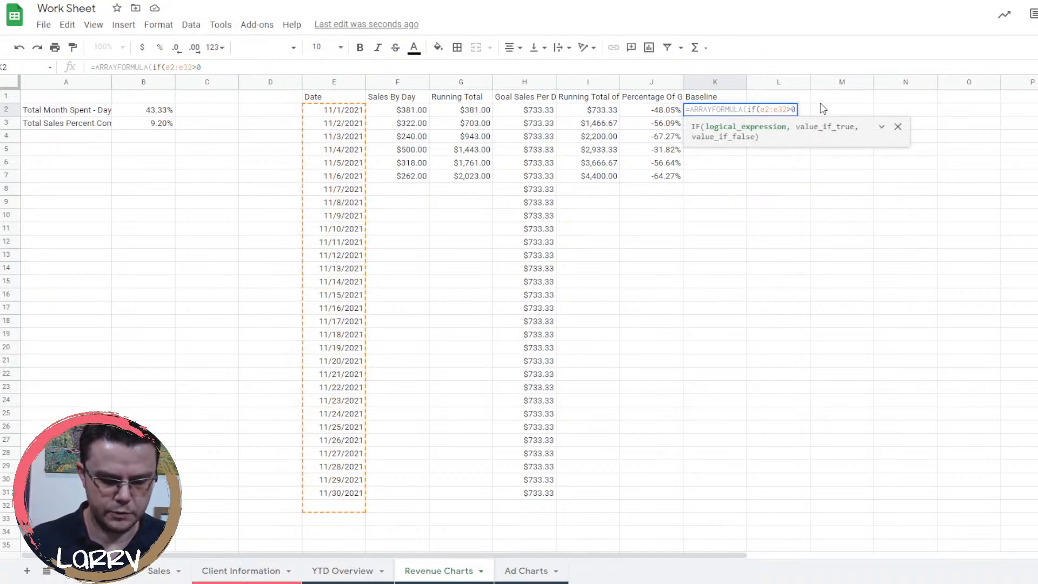
type(",0")
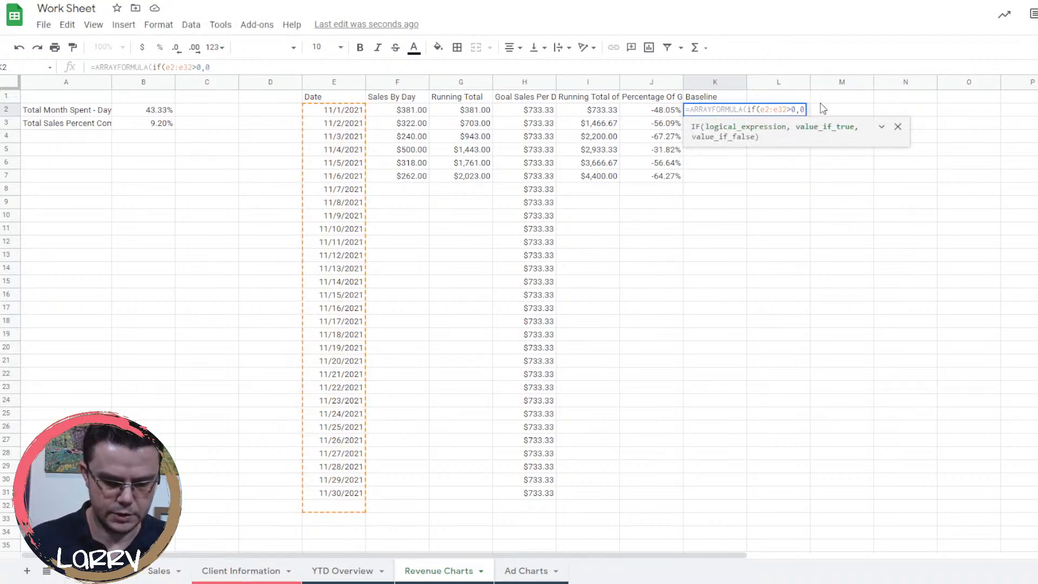
type(",''")
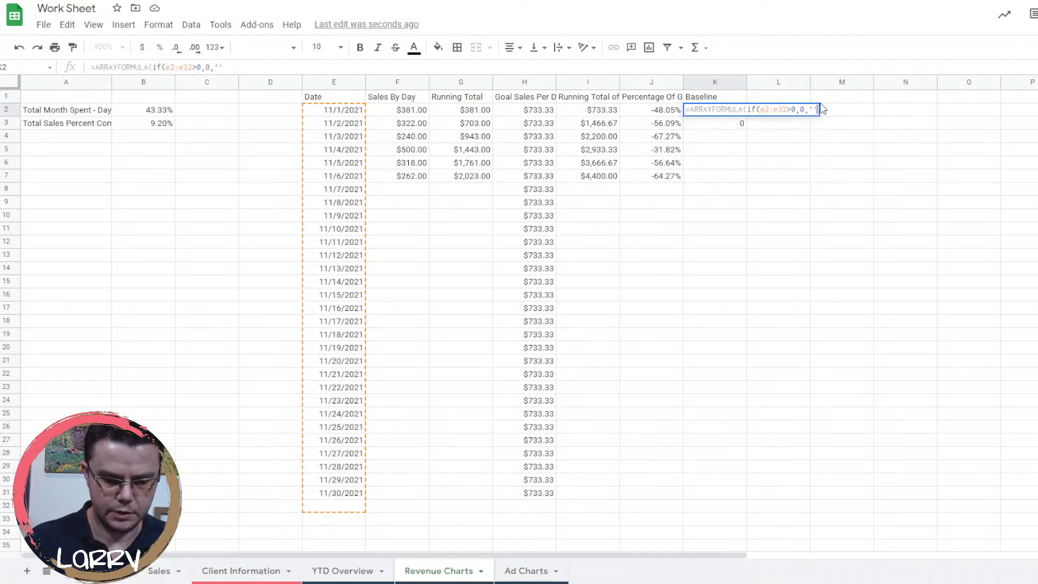
type(")")
key("BackSpace")
key("BackSpace")
key("BackSpace")
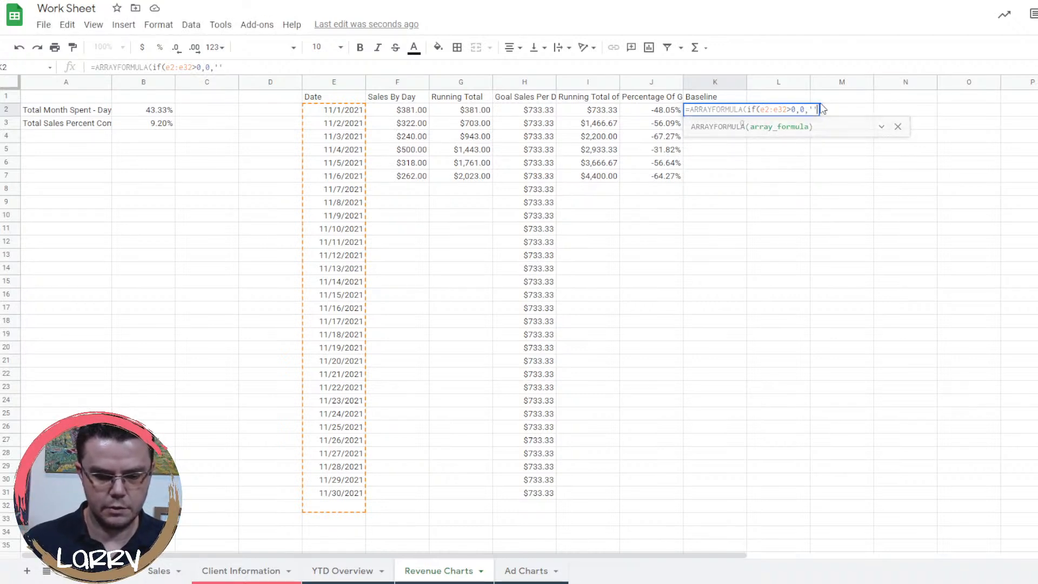
type("\"\")")
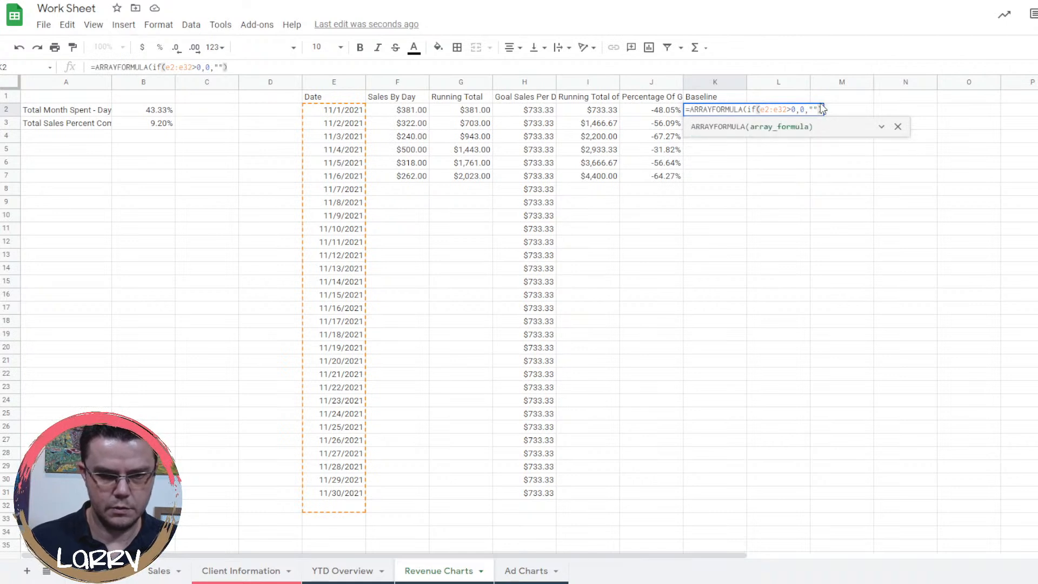
key("Return")
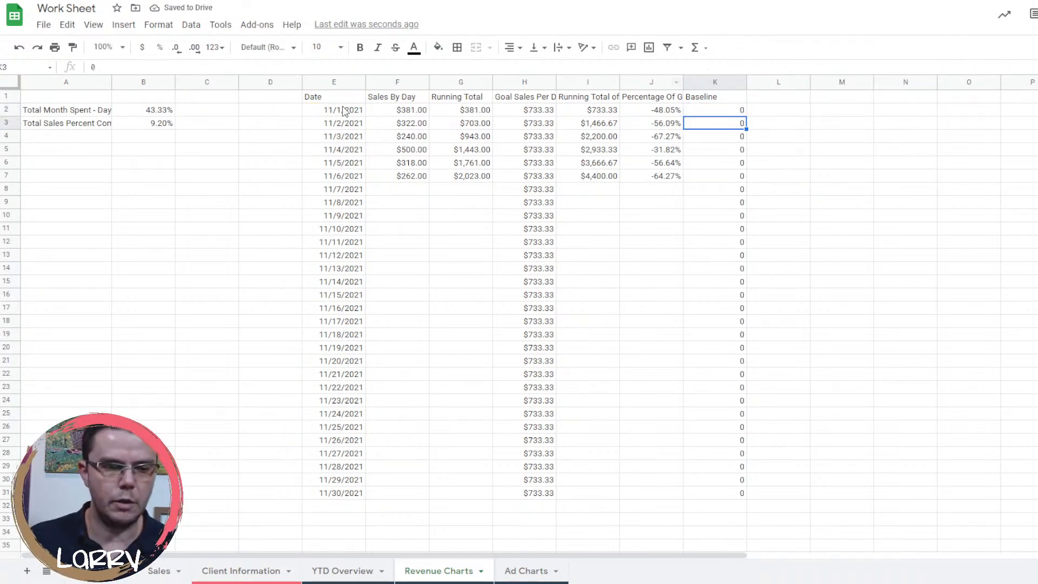
Insert a line chart from the Date range E1:E32 and the Percentage Of Goal and Baseline range J1:K32.
mouse_move(347, 97)
left_mouse_down()
mouse_move(349, 497)
mouse_move(347, 103)
left_mouse_up()
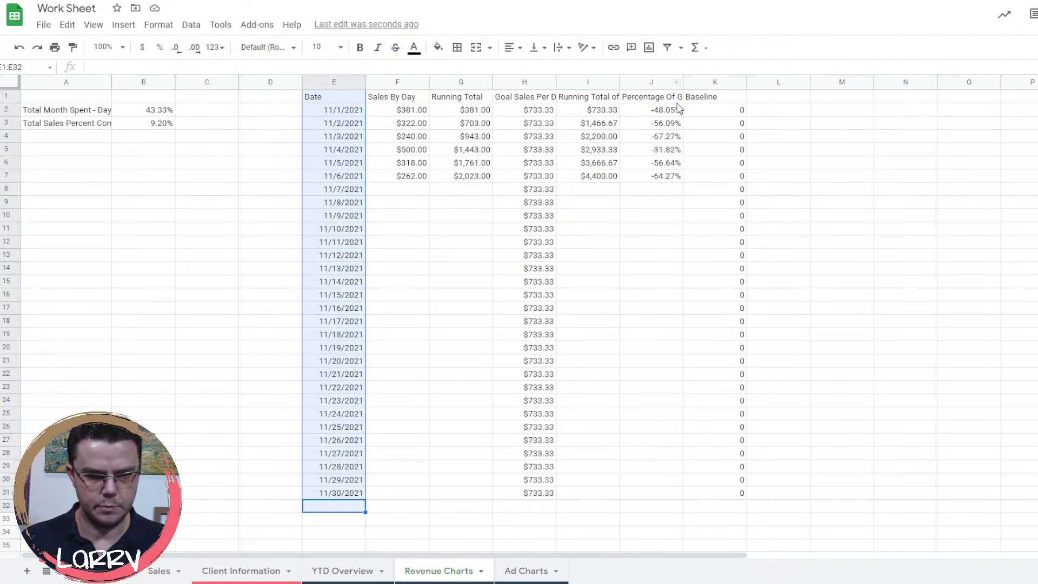
left_click_drag(660, 102, 670, 507)
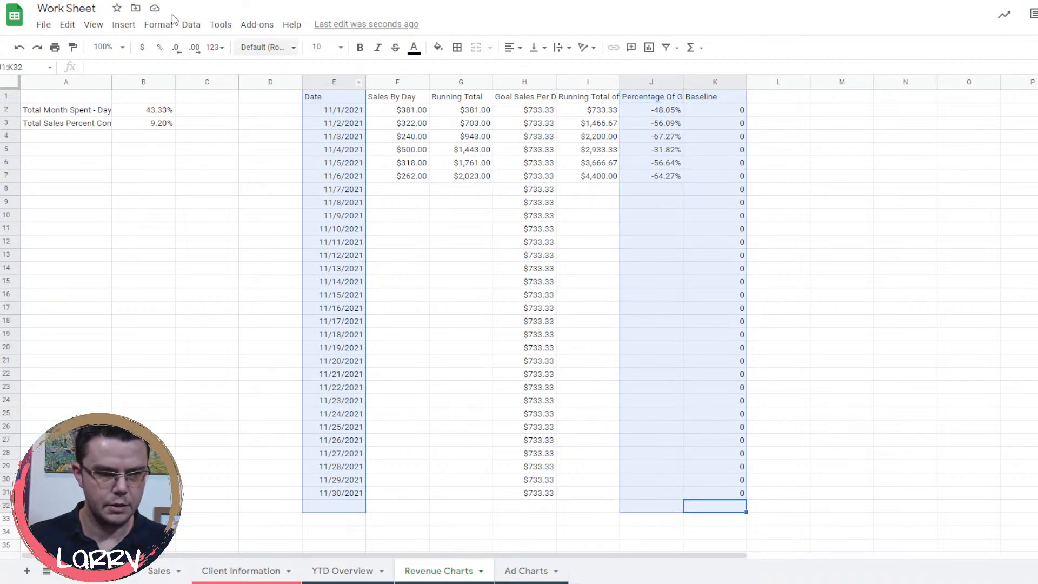
left_click(123, 24)
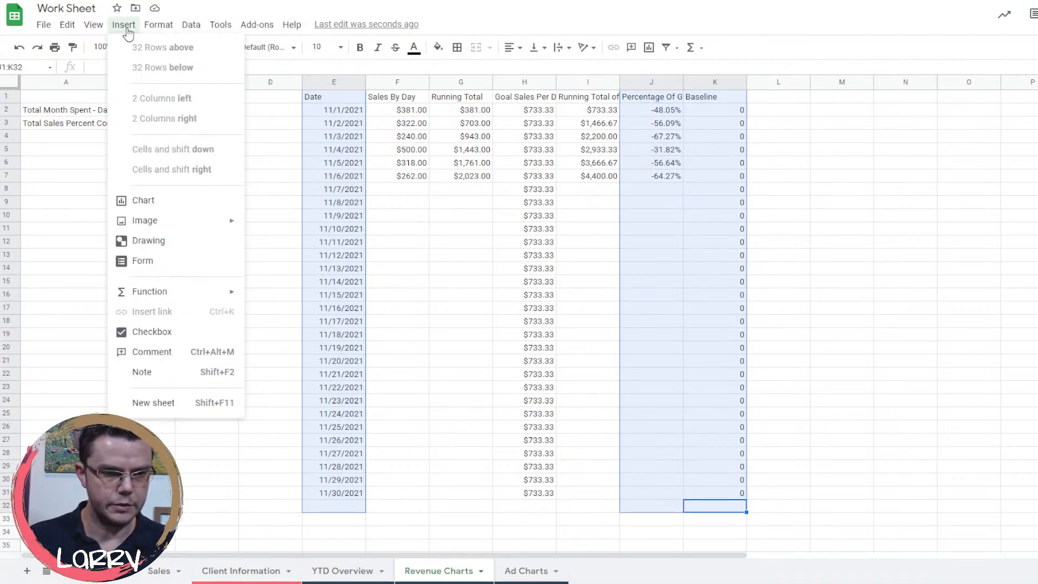
left_click(211, 206)
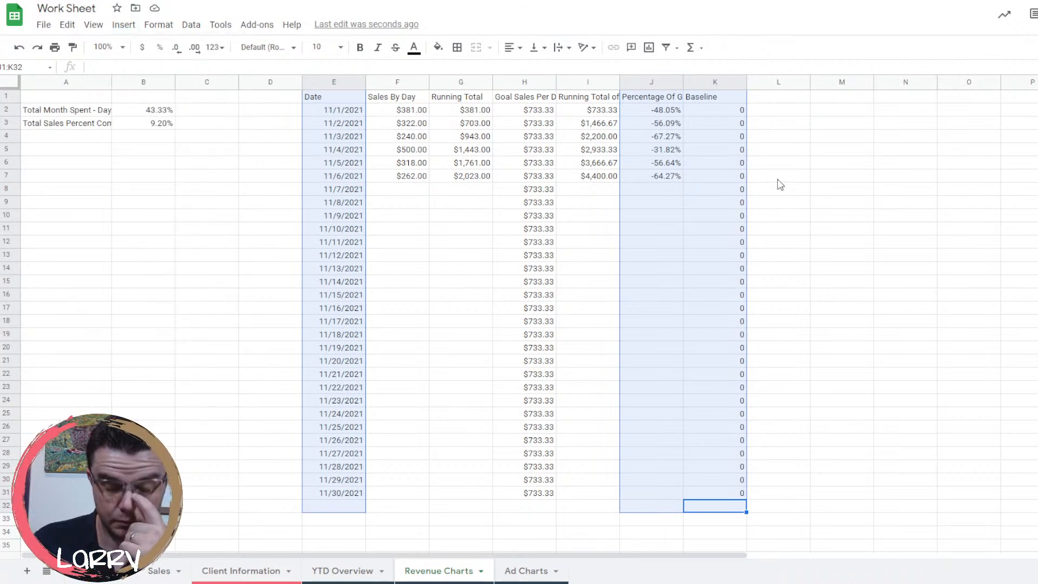
left_click(1031, 138)
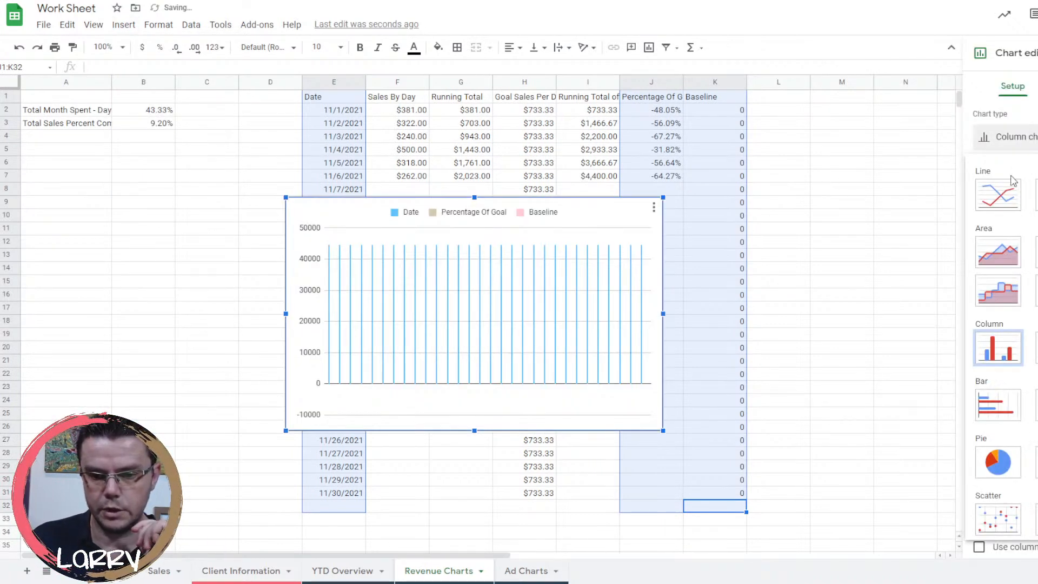
left_click(1001, 199)
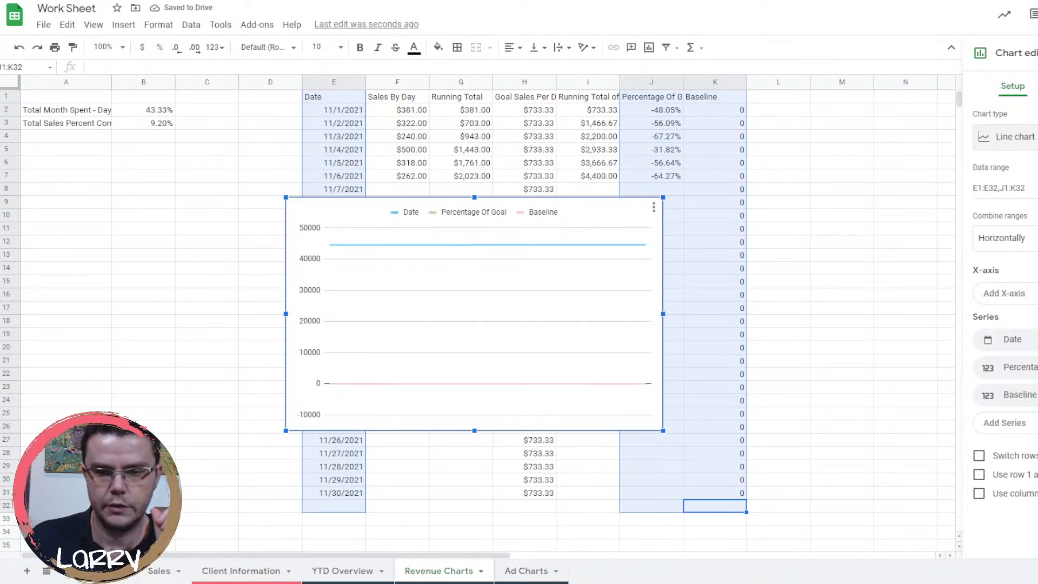
left_click(1037, 86)
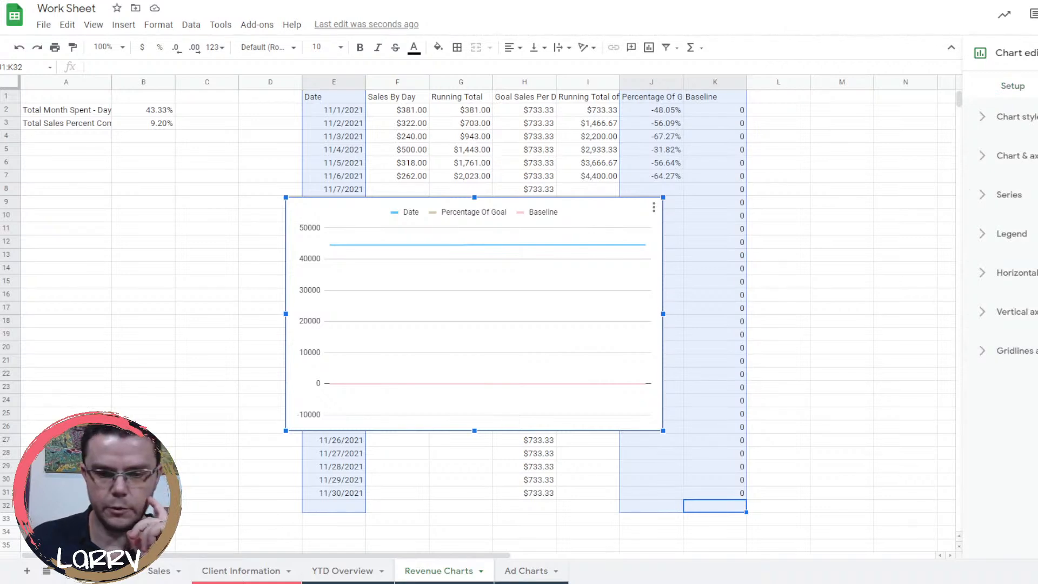
left_click(1026, 195)
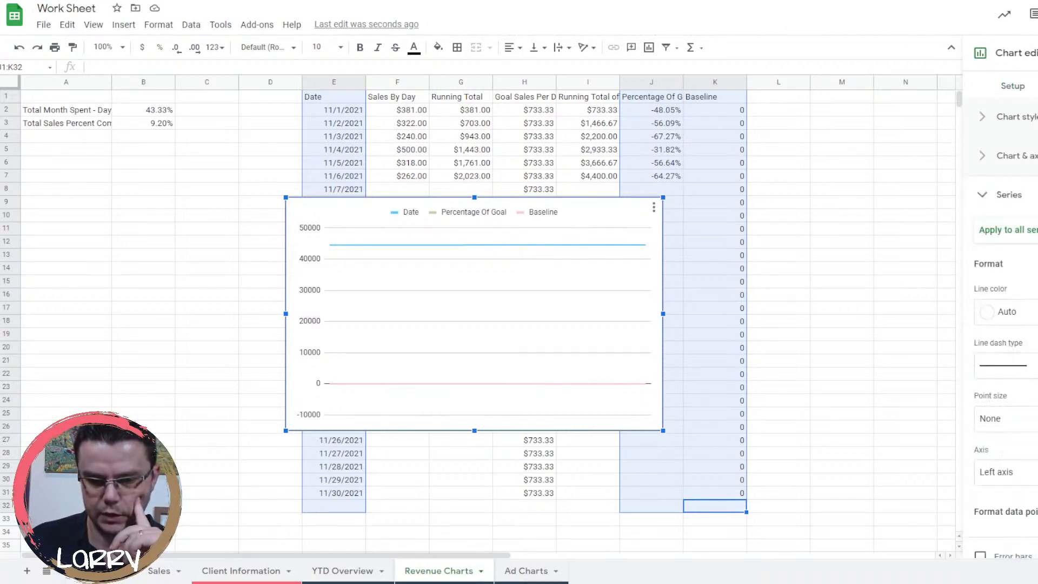
left_click(1030, 230)
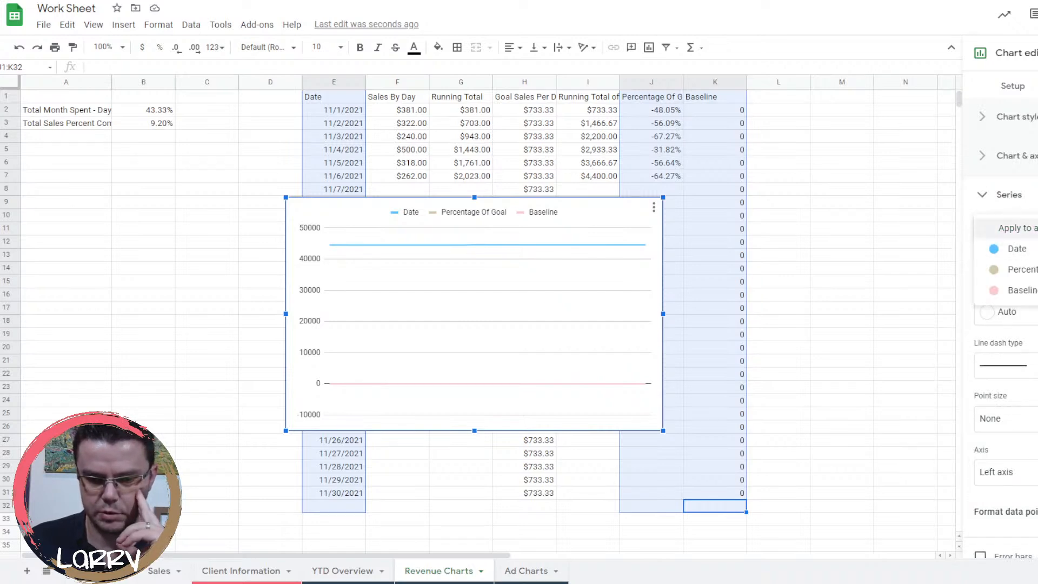
left_click(1030, 228)
left_click(1025, 194)
Set Date as the X-axis of the line chart.
left_click(1031, 89)
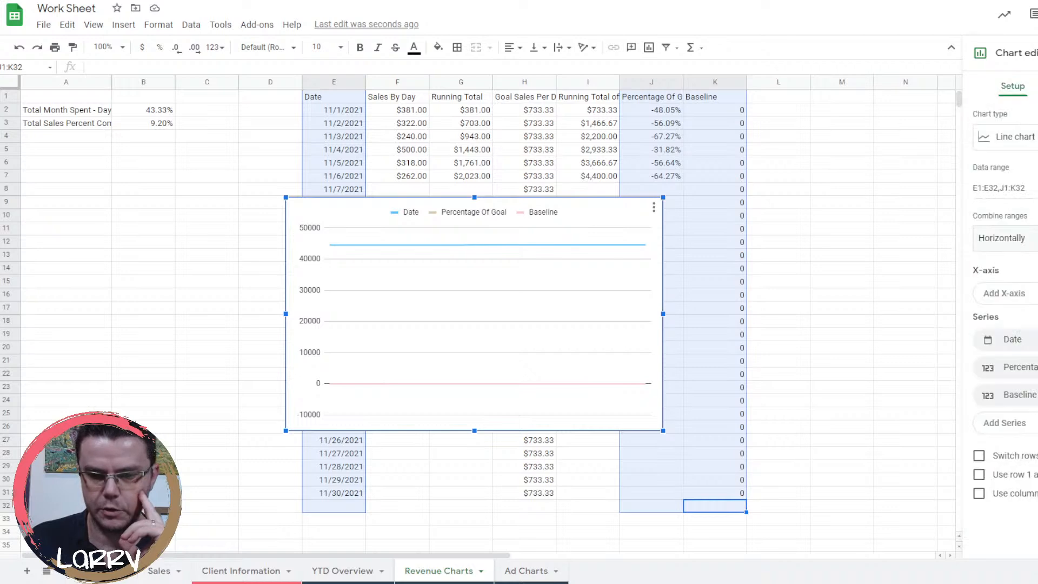
left_click(1004, 293)
left_click(1014, 343)
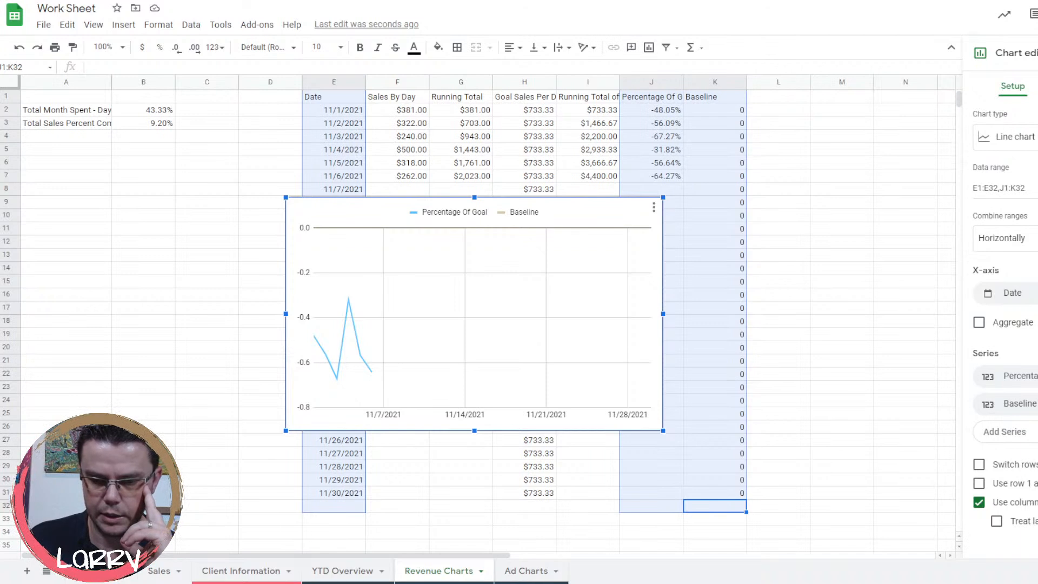
left_click(1037, 86)
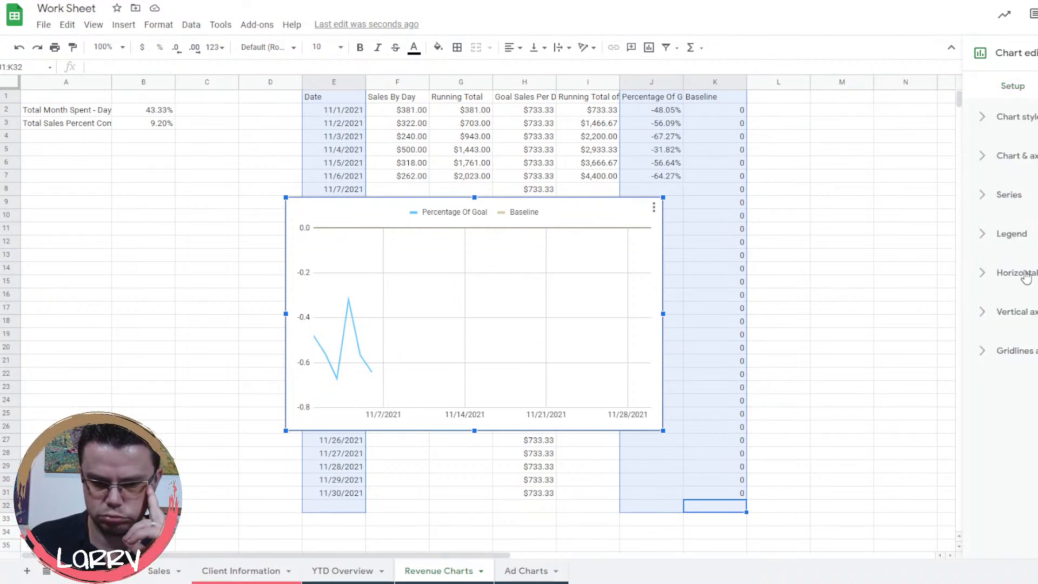
left_click(1010, 196)
scroll(1000, 319, "down", 2)
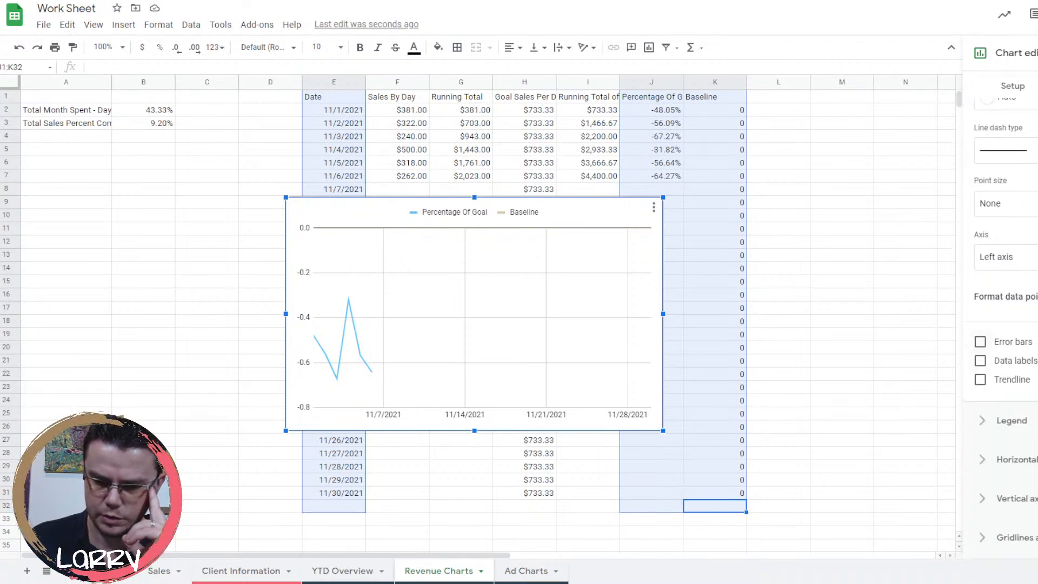
scroll(1006, 319, "up", 4)
left_click(1016, 222)
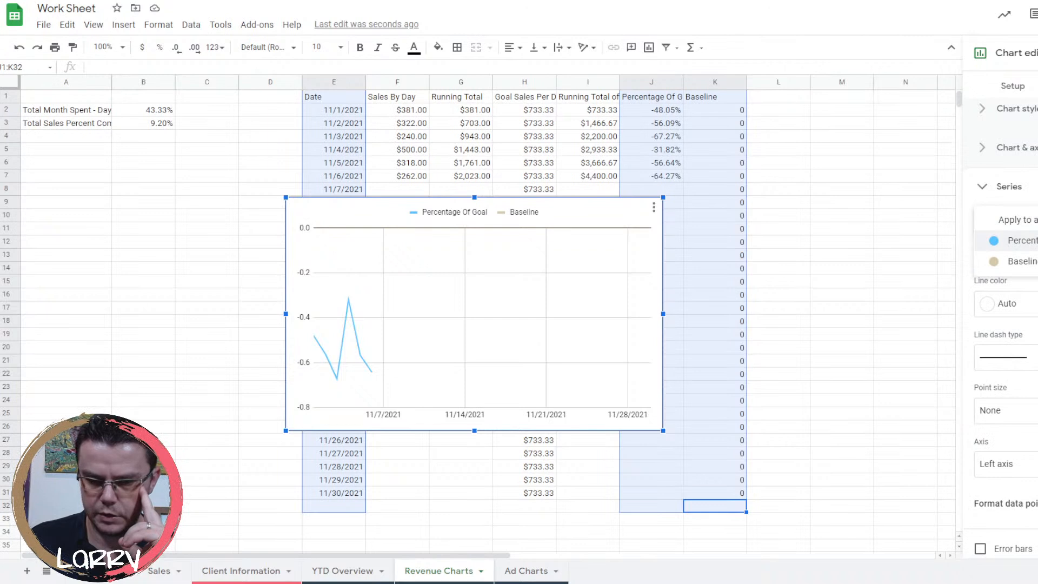
left_click(1018, 219)
left_click(1009, 187)
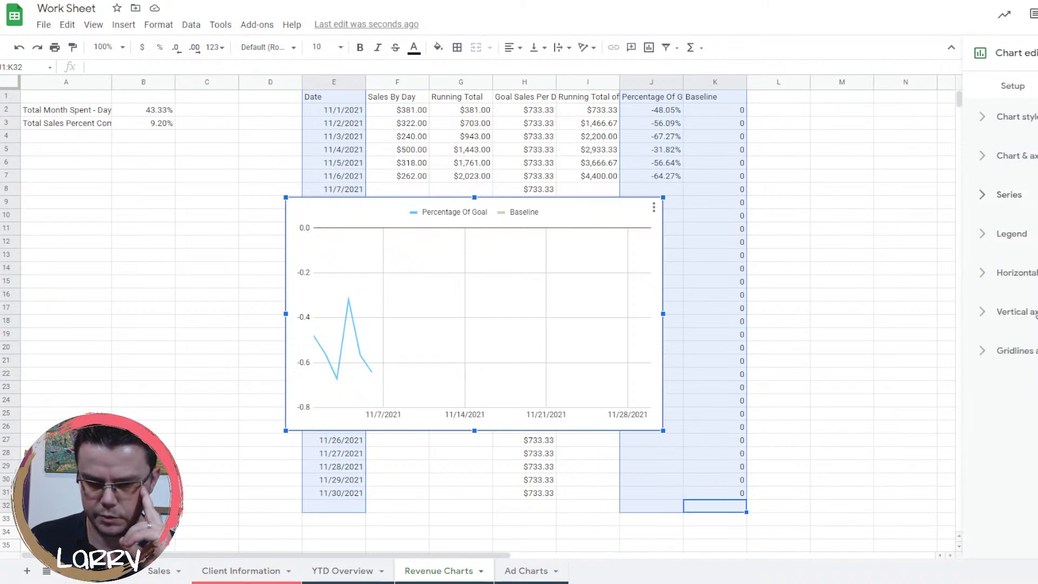
Set the minimum of the chart's vertical axis to -1.
left_click(1016, 312)
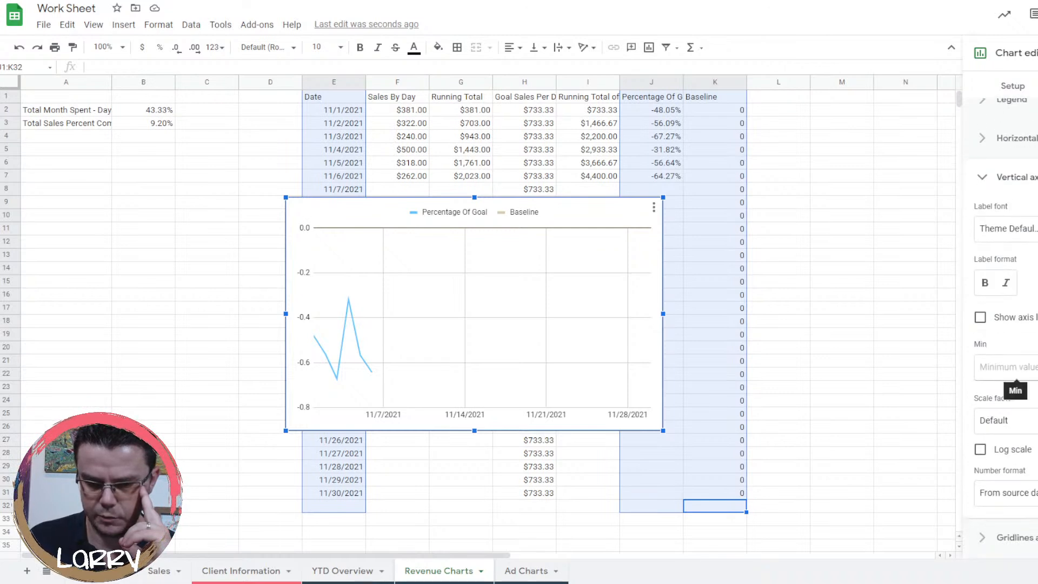
left_click(1005, 367)
type("-1")
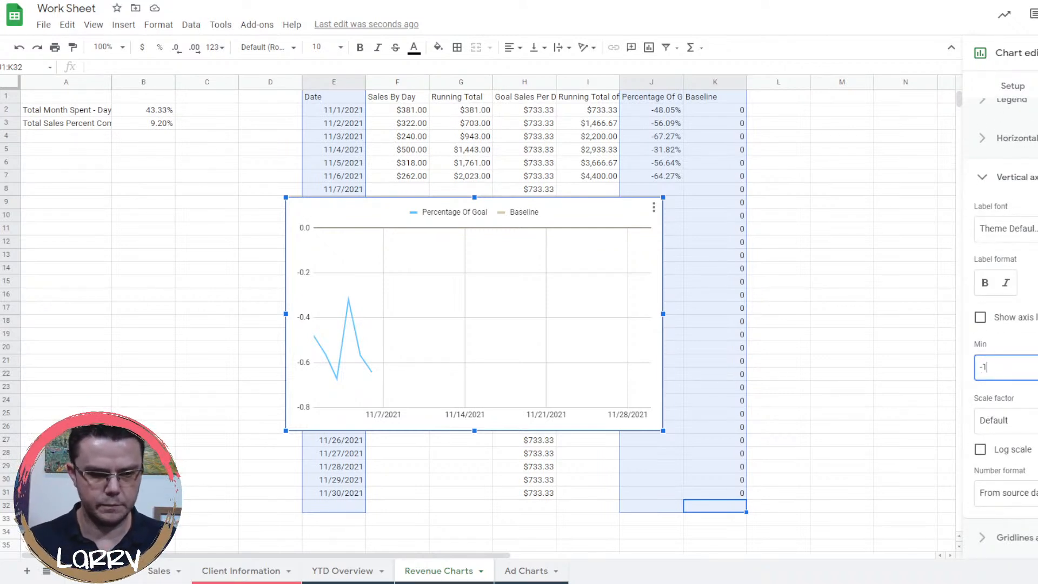
key("Return")
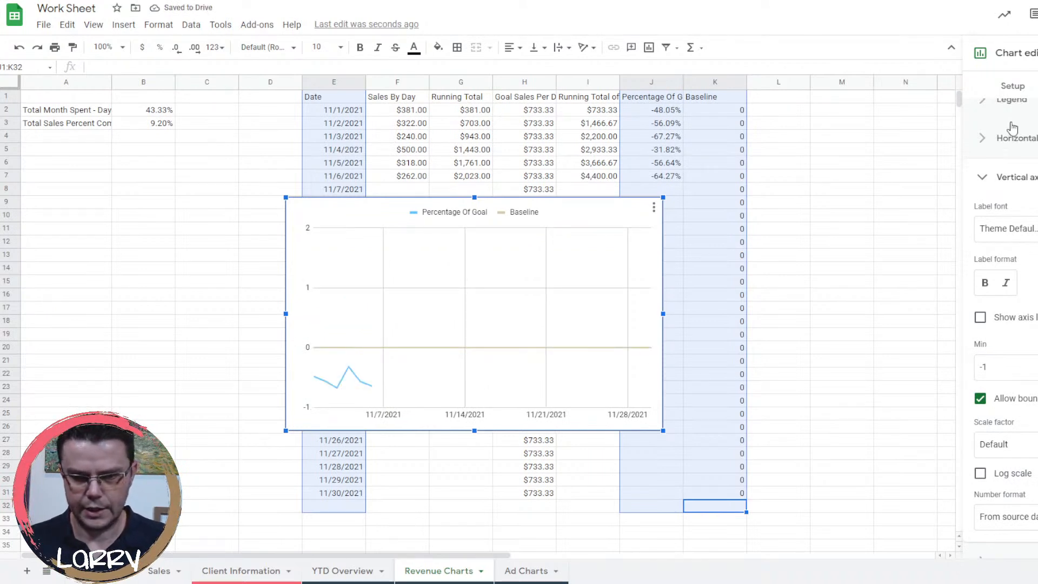
Change the chart type from a line chart to an area chart.
scroll(1000, 156, "up", 3)
left_click(1012, 85)
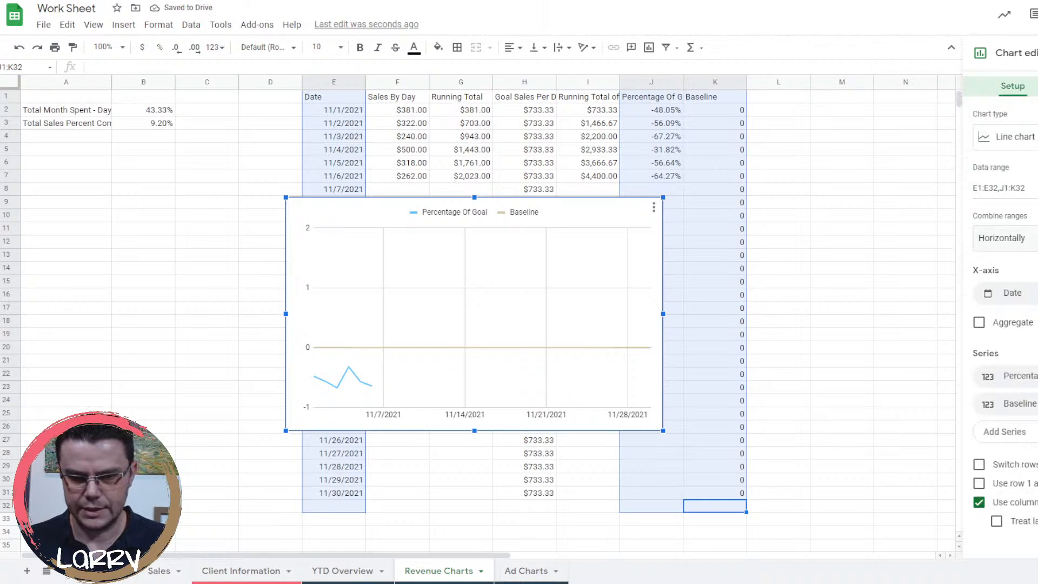
left_click(1015, 137)
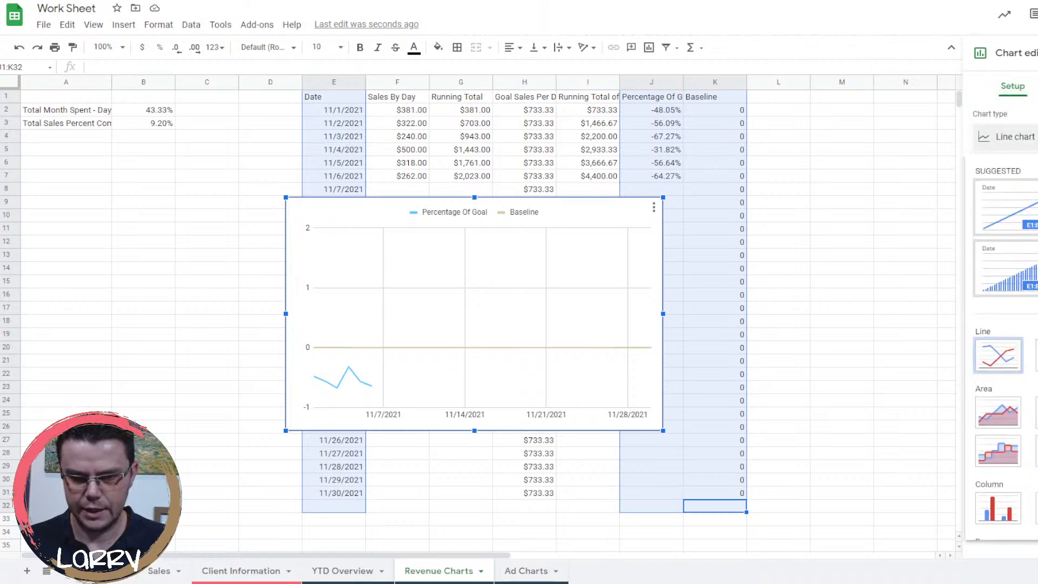
left_click(1011, 409)
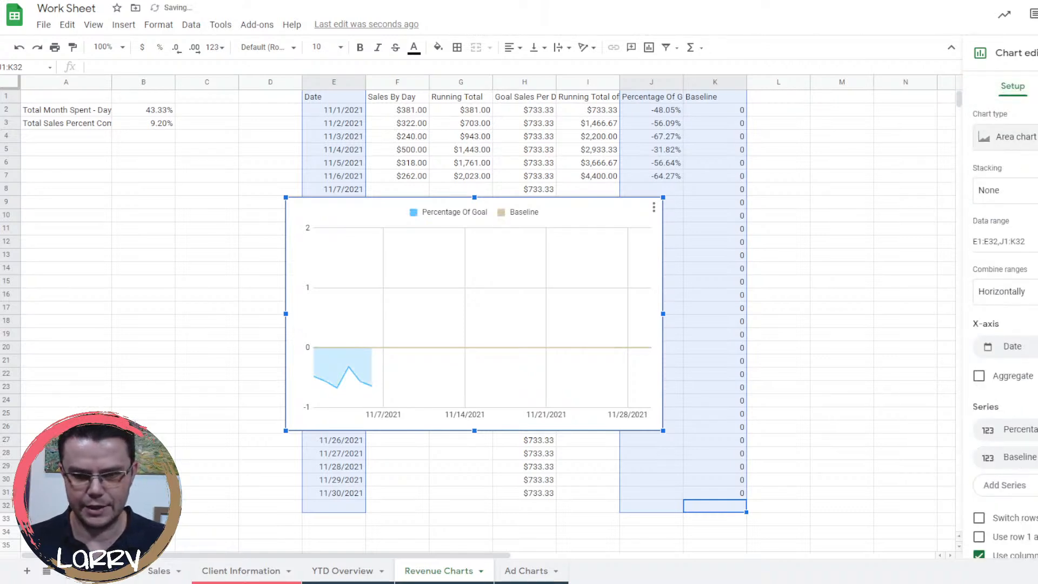
Set the Baseline series to a dashed line type.
left_click(1037, 86)
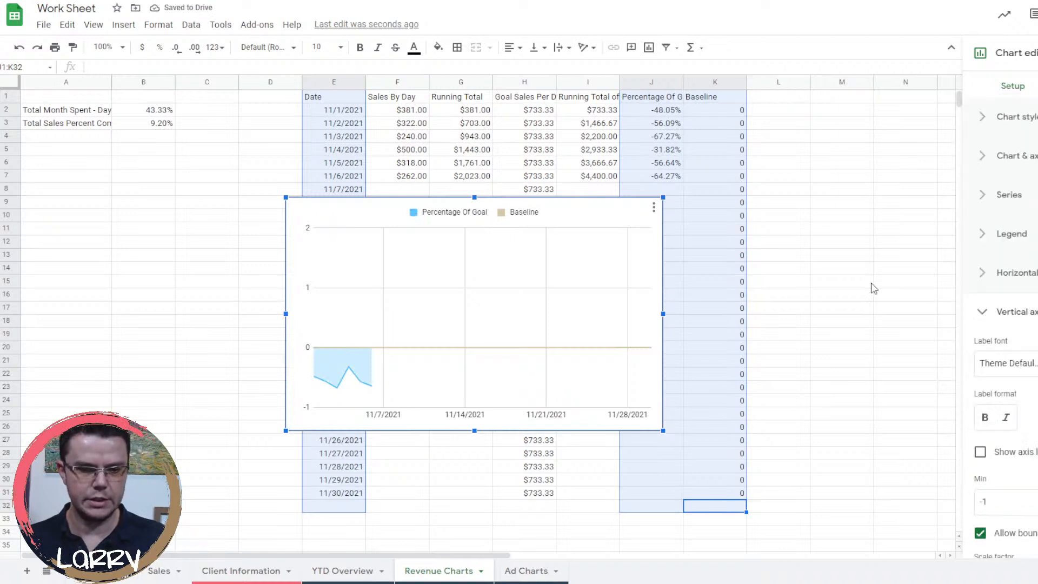
left_click(644, 352)
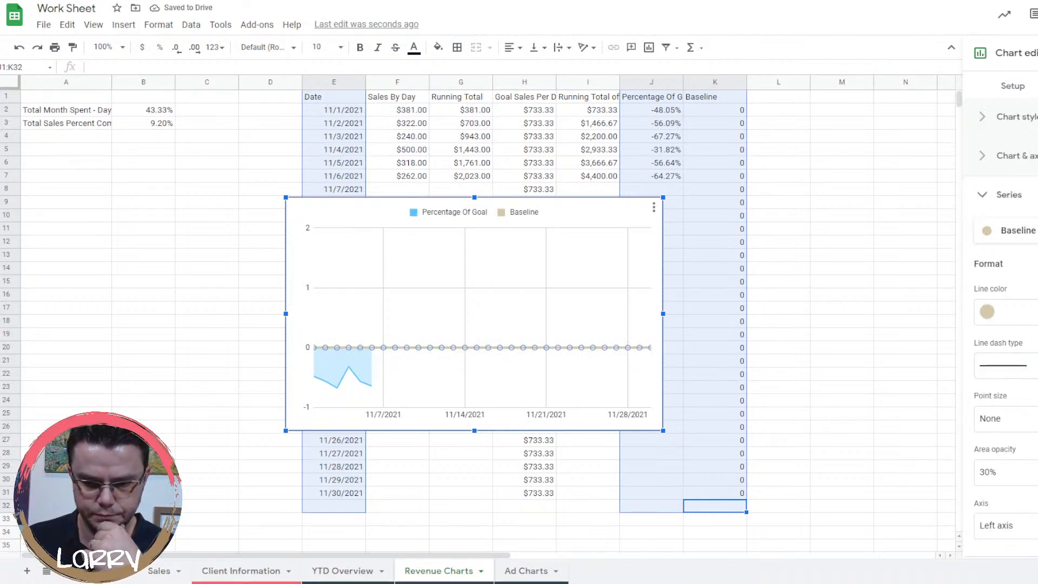
scroll(1019, 435, "down", 4)
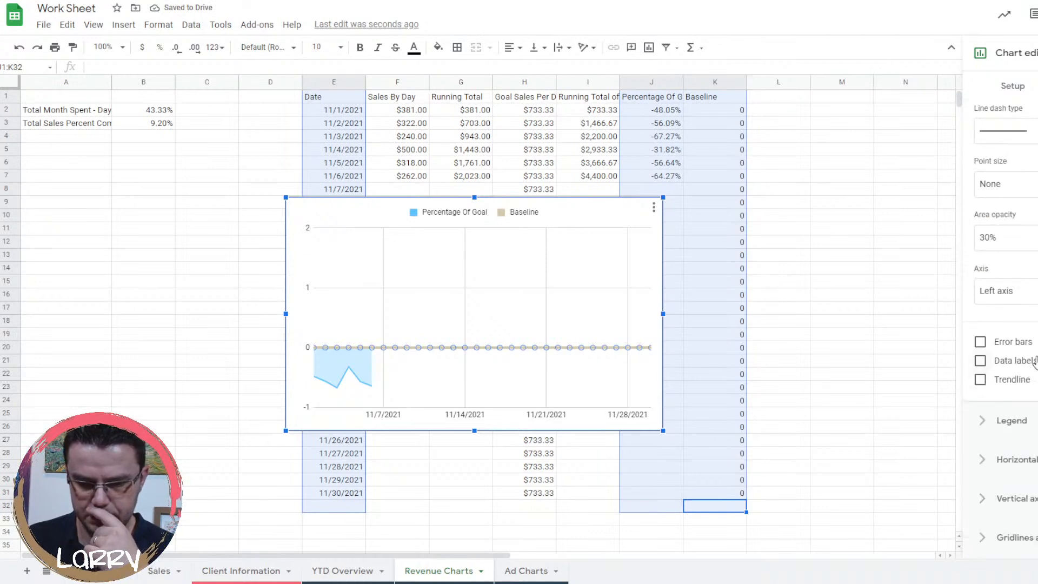
left_click(362, 370)
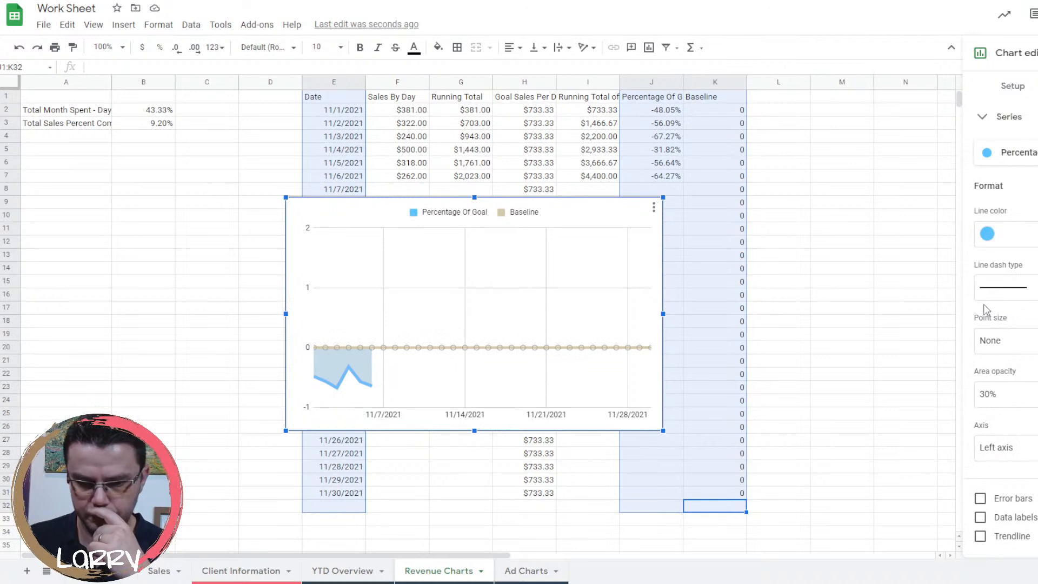
left_click(1003, 287)
left_click(1005, 327)
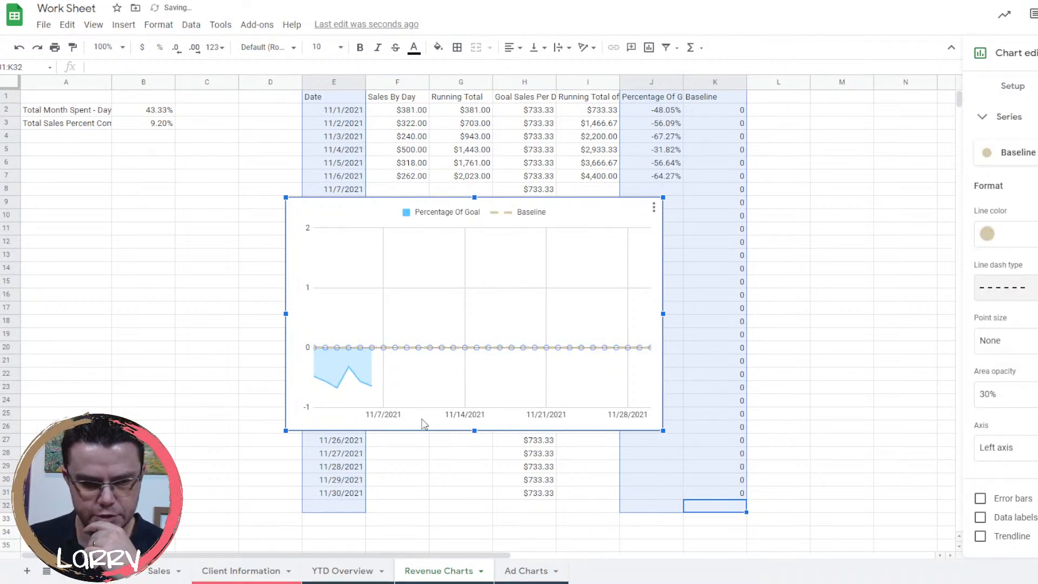
left_click(370, 378)
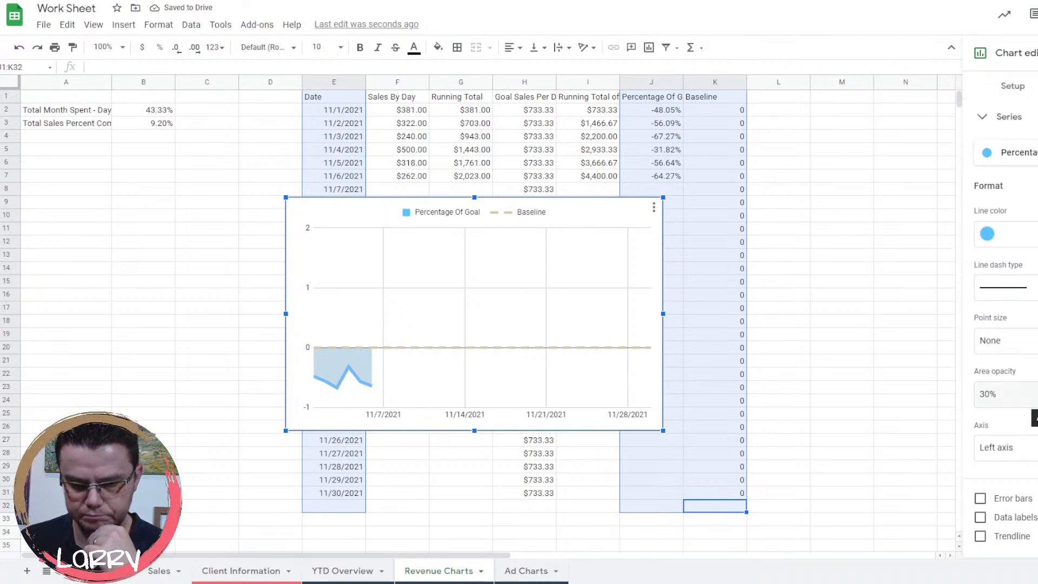
scroll(1005, 324, "down", 3)
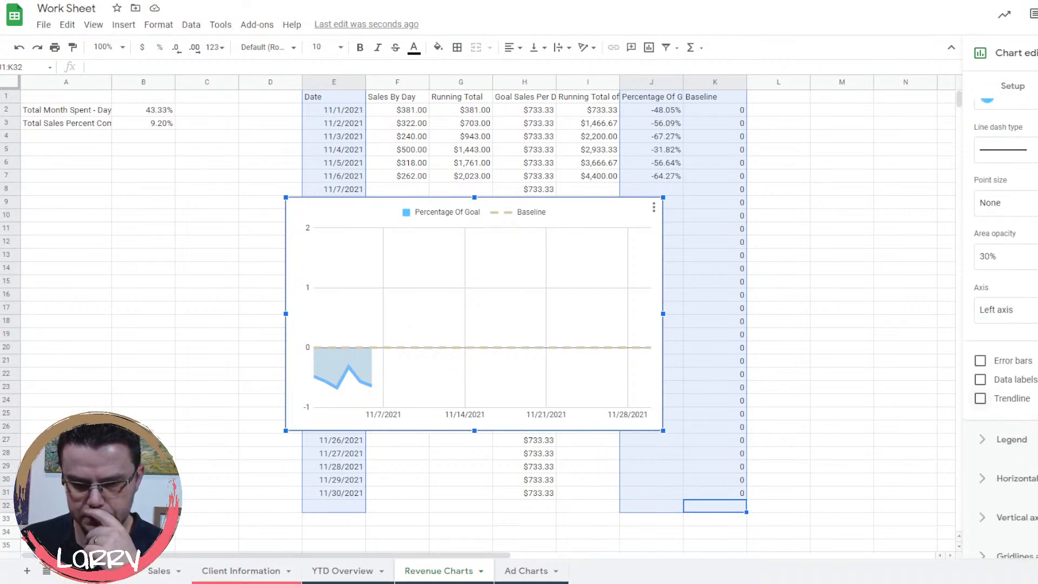
scroll(1011, 363, "up", 4)
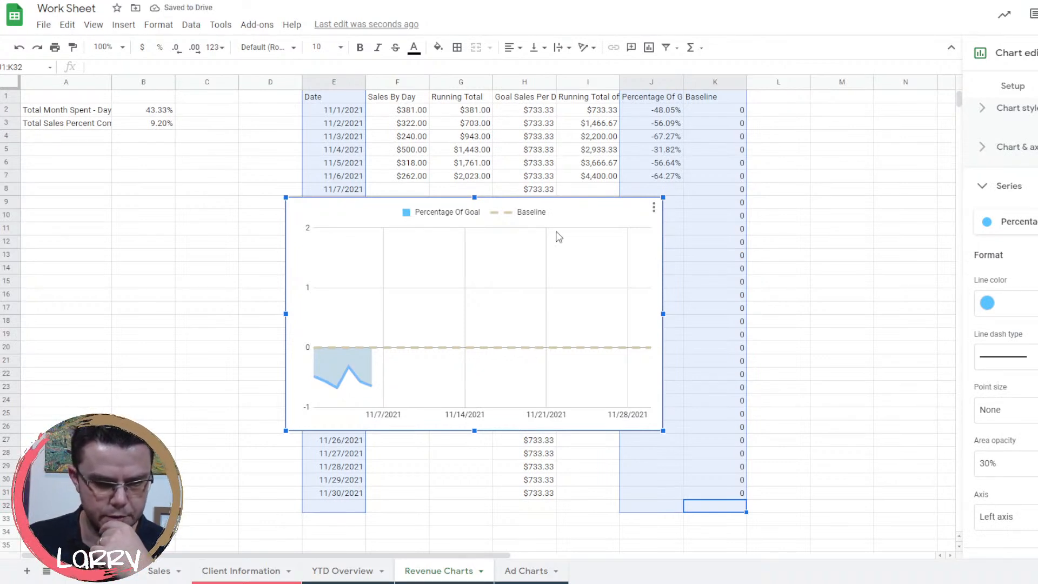
Remove the legend from the chart.
left_click(453, 214)
key("Delete")
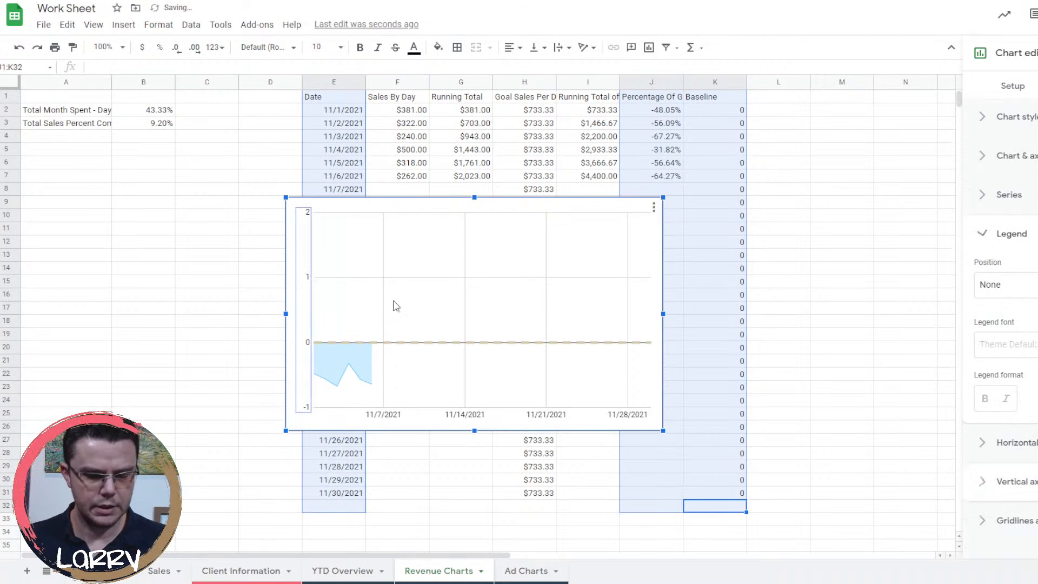
Clear the custom range limits of the chart's vertical axis, keeping the scale factor at Default.
left_click(294, 285)
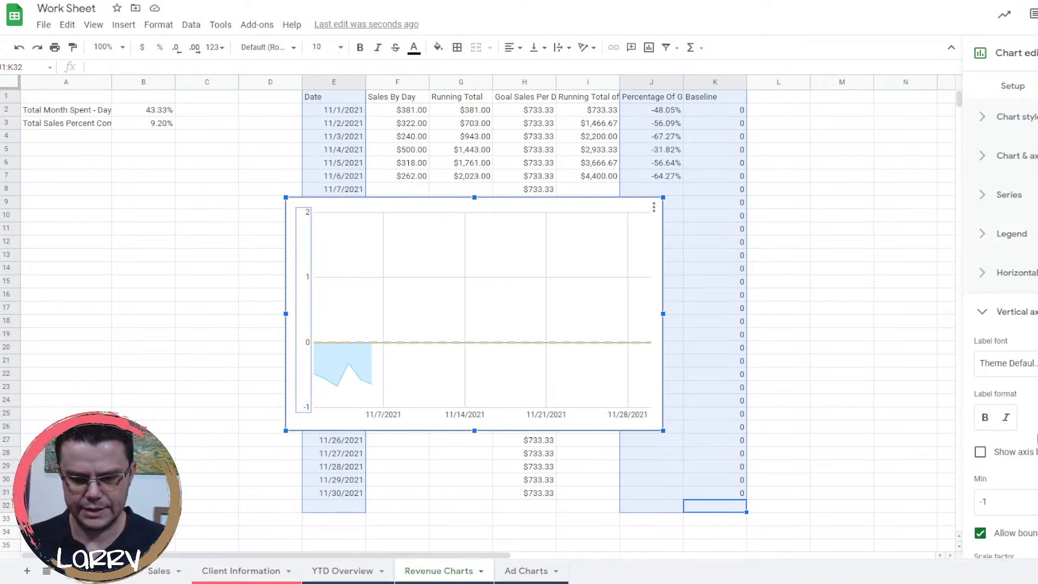
scroll(1037, 439, "down", 3)
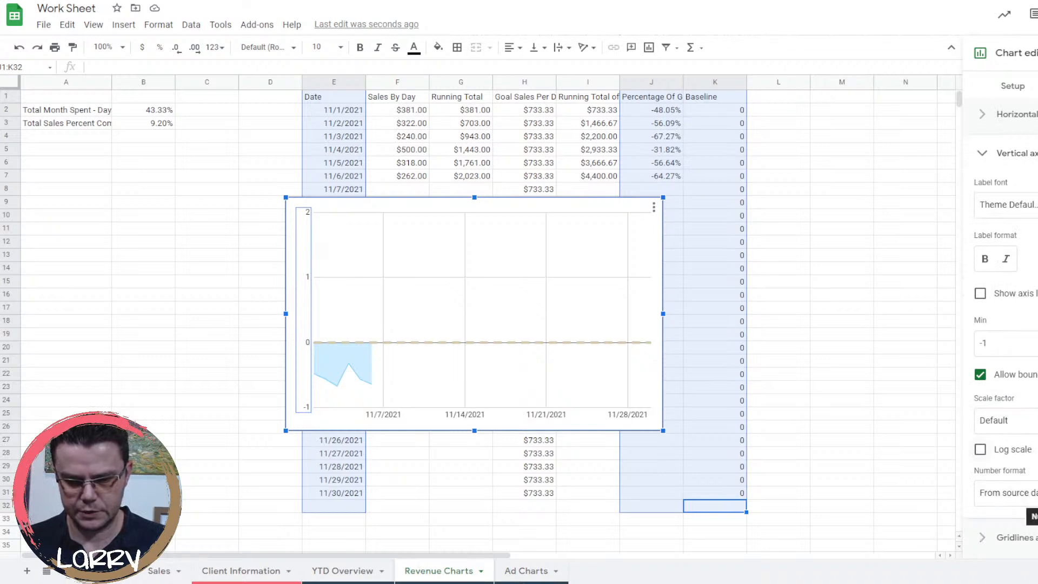
left_click(1035, 420)
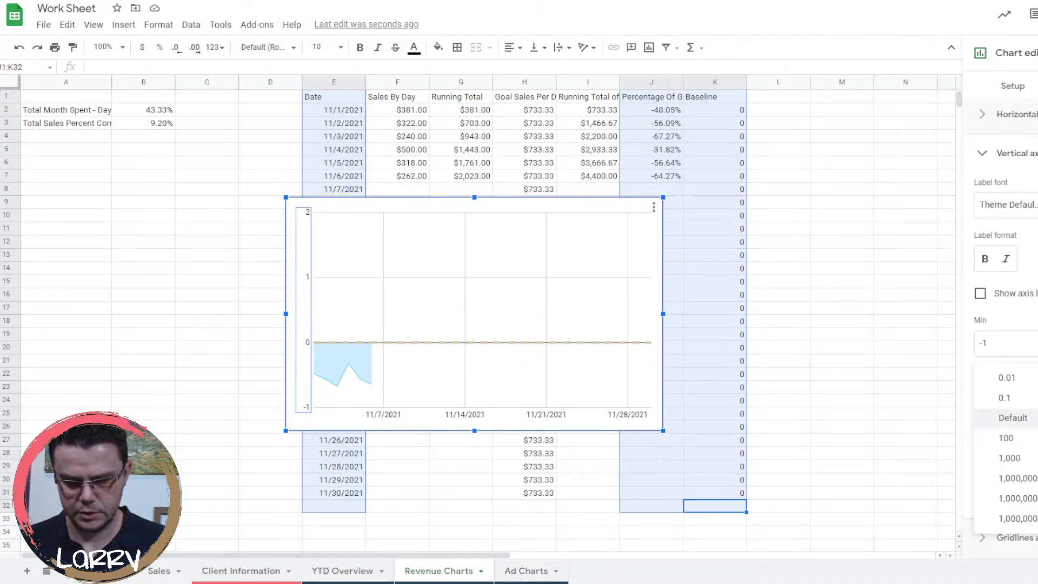
left_click(1035, 418)
left_click(1035, 493)
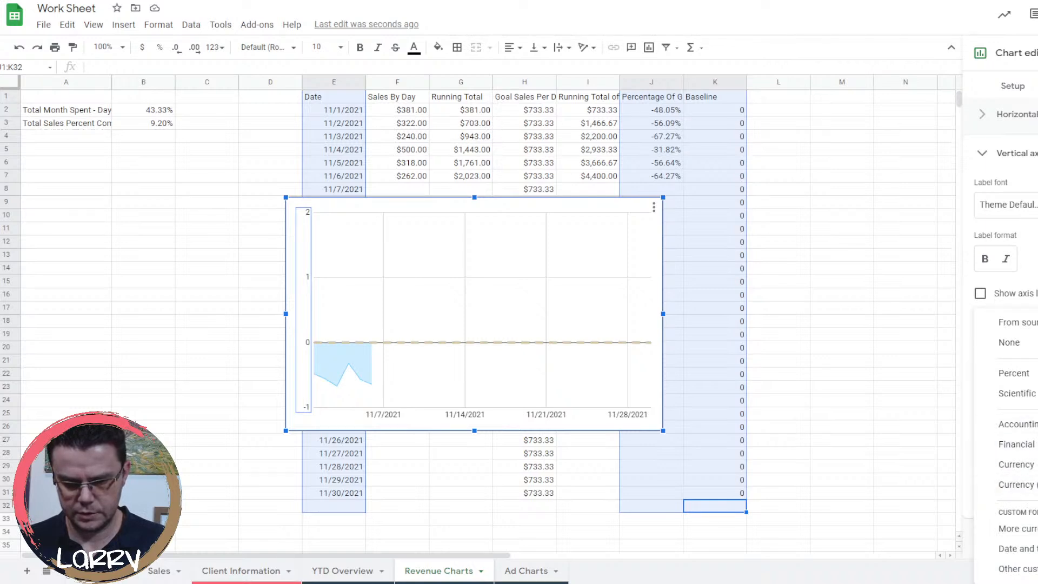
key("Escape")
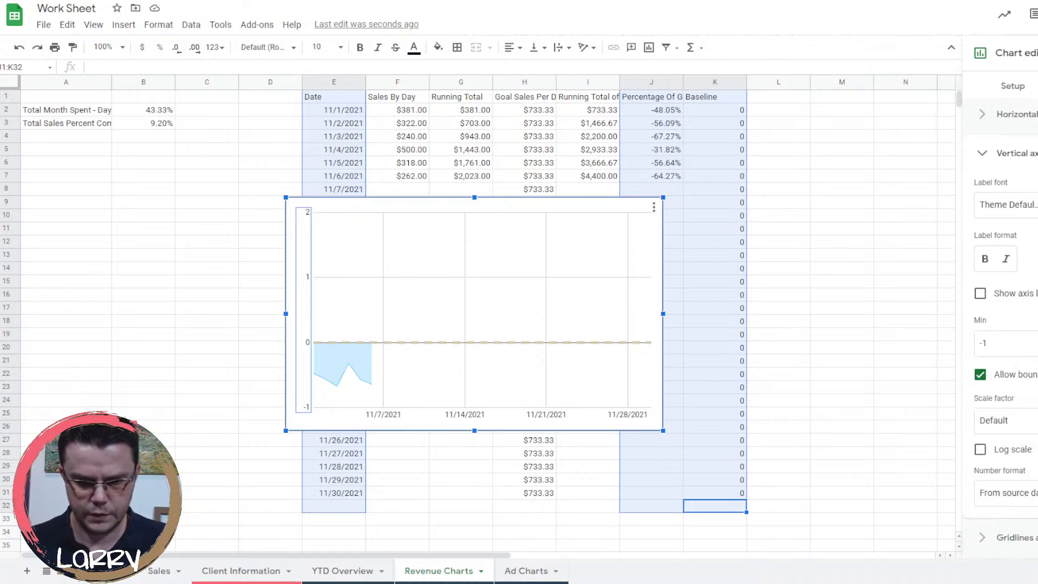
type(".")
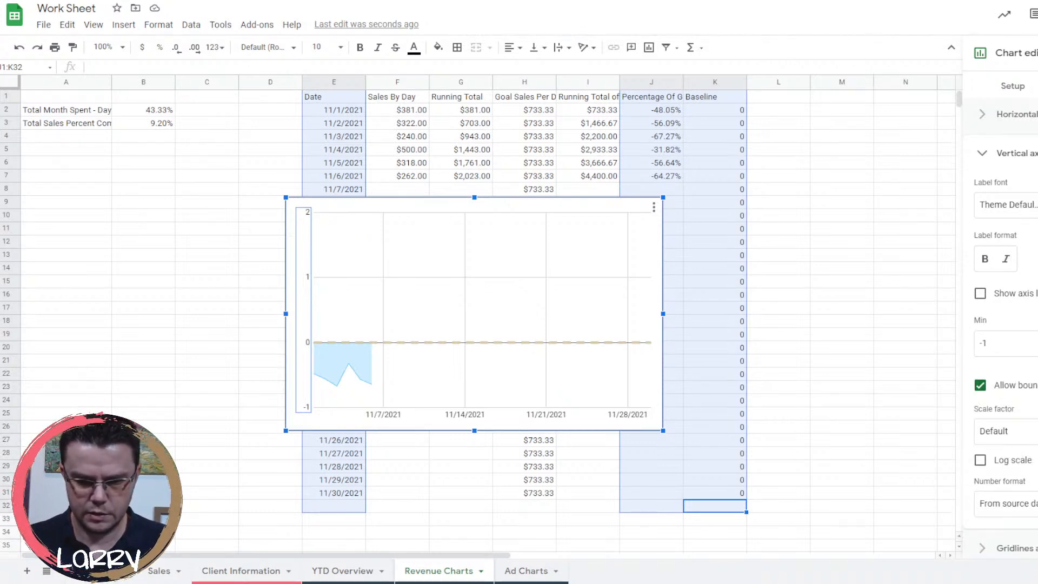
left_click(1010, 350)
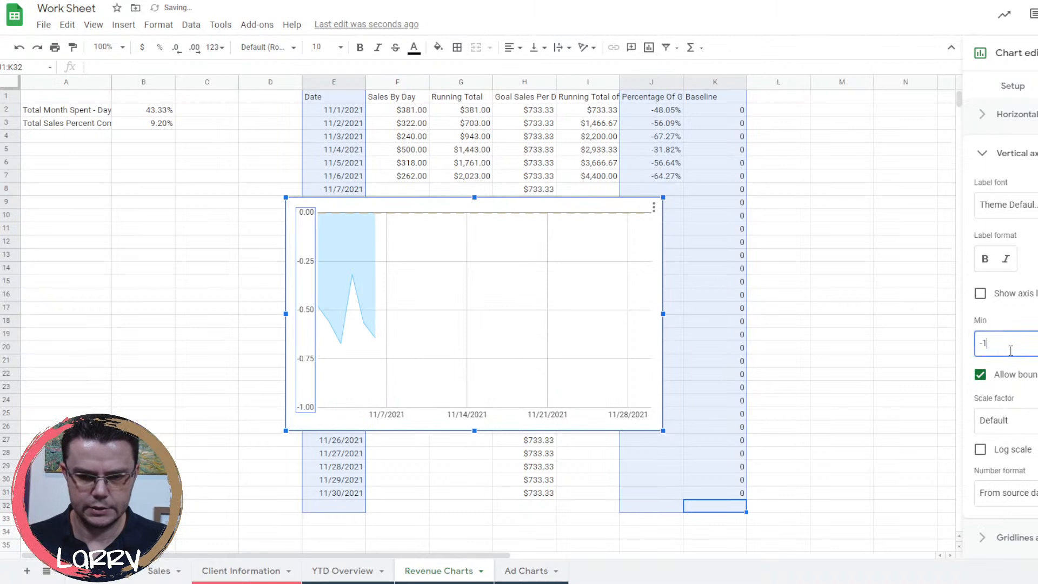
key("BackSpace")
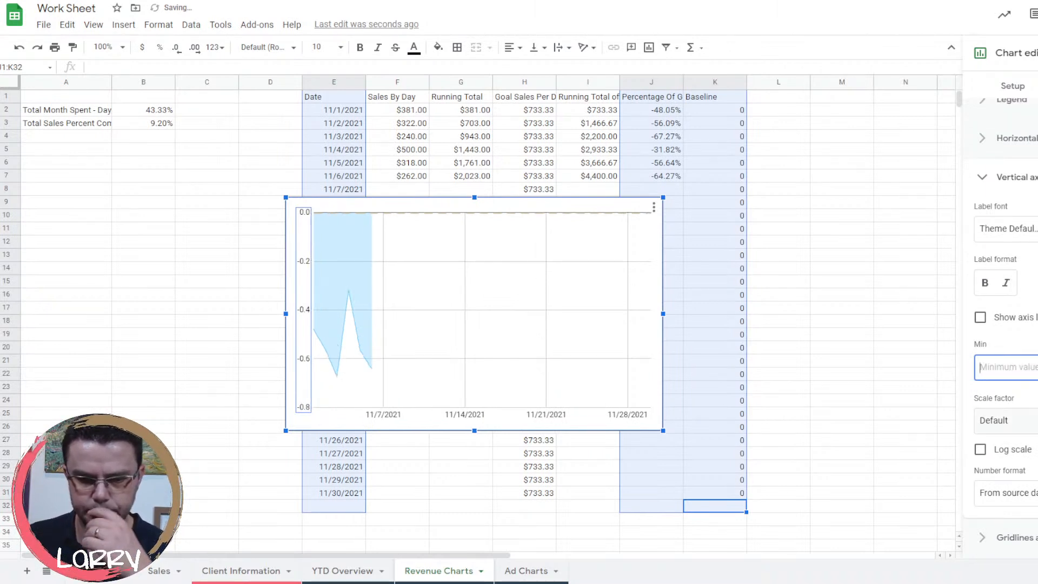
left_click(1030, 398)
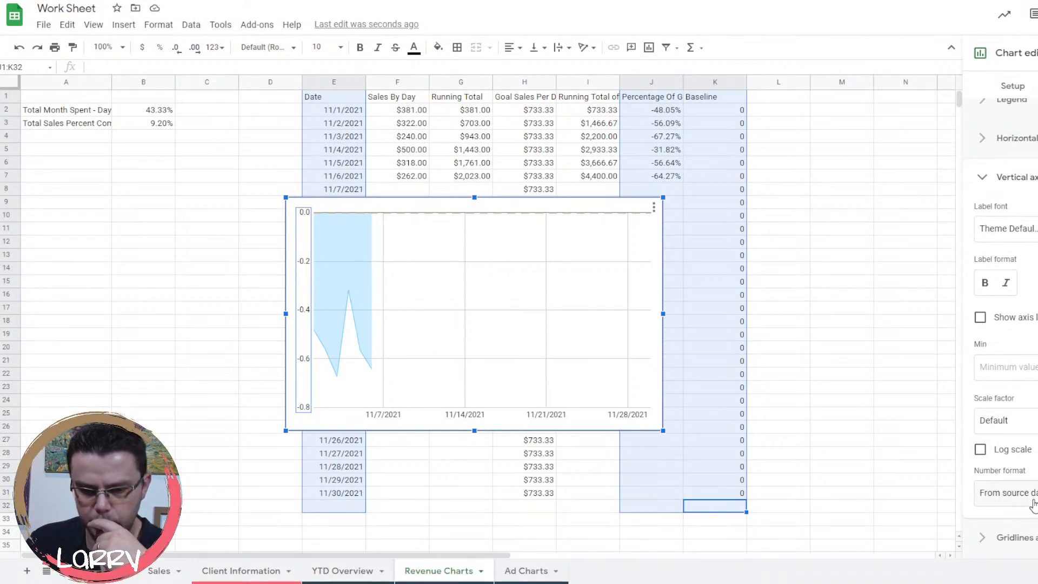
Set the vertical axis number format to Percent and make its labels bold.
left_click(1004, 489)
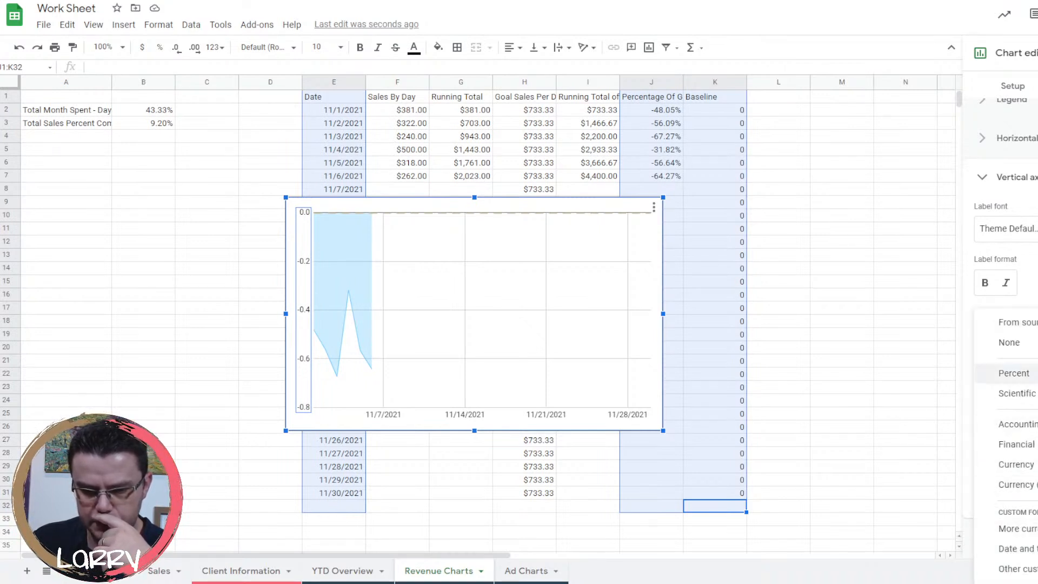
left_click(1012, 373)
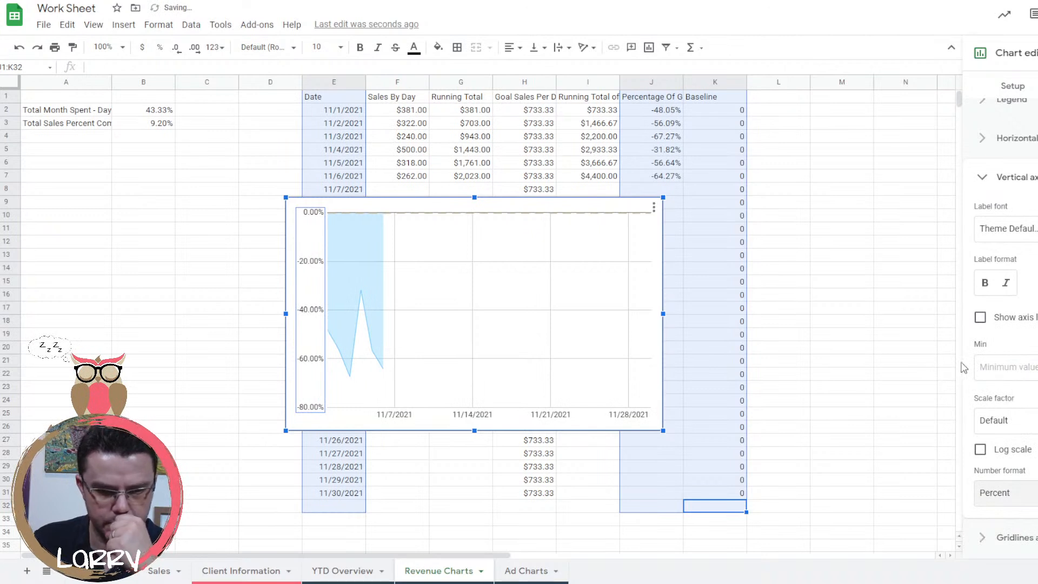
left_click(984, 282)
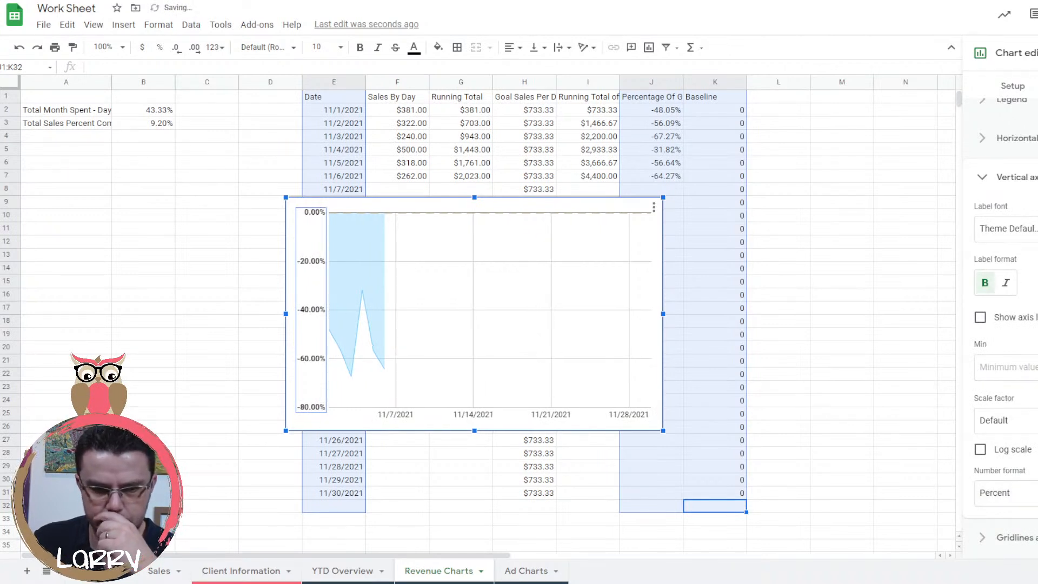
scroll(1008, 163, "up", 5)
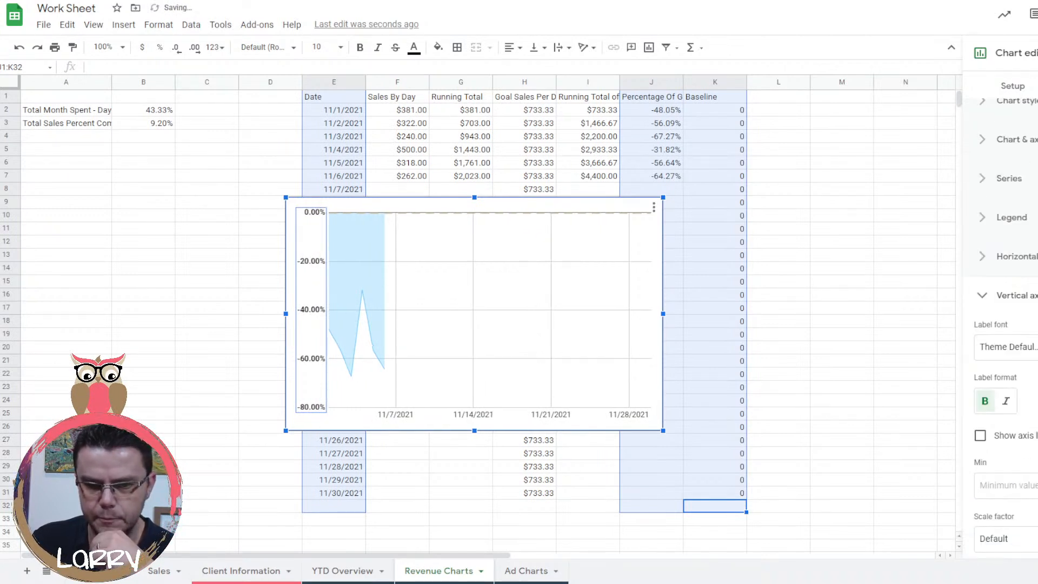
left_click(1009, 156)
left_click(1024, 200)
left_click(1009, 156)
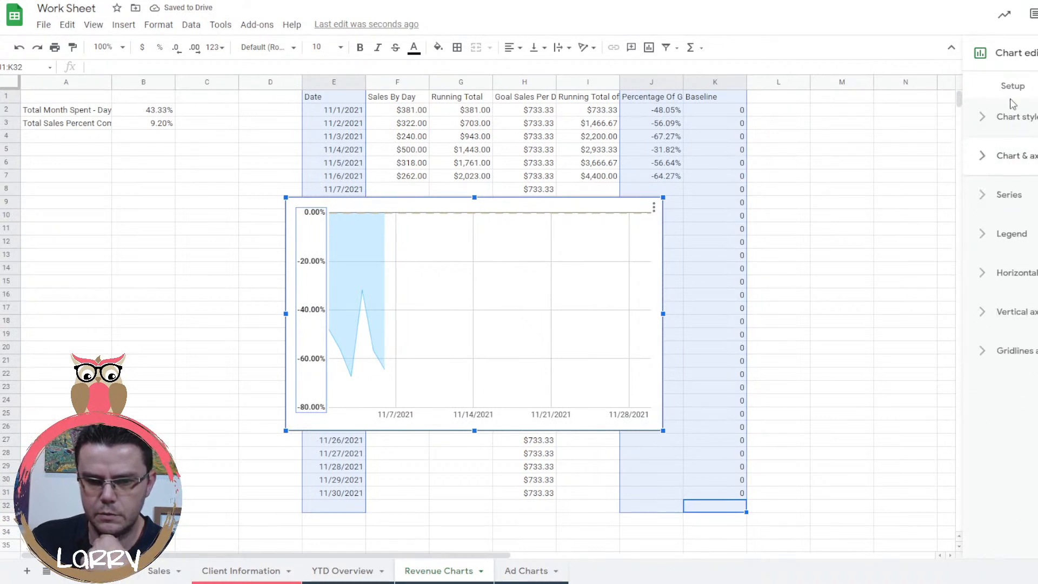
left_click(1011, 117)
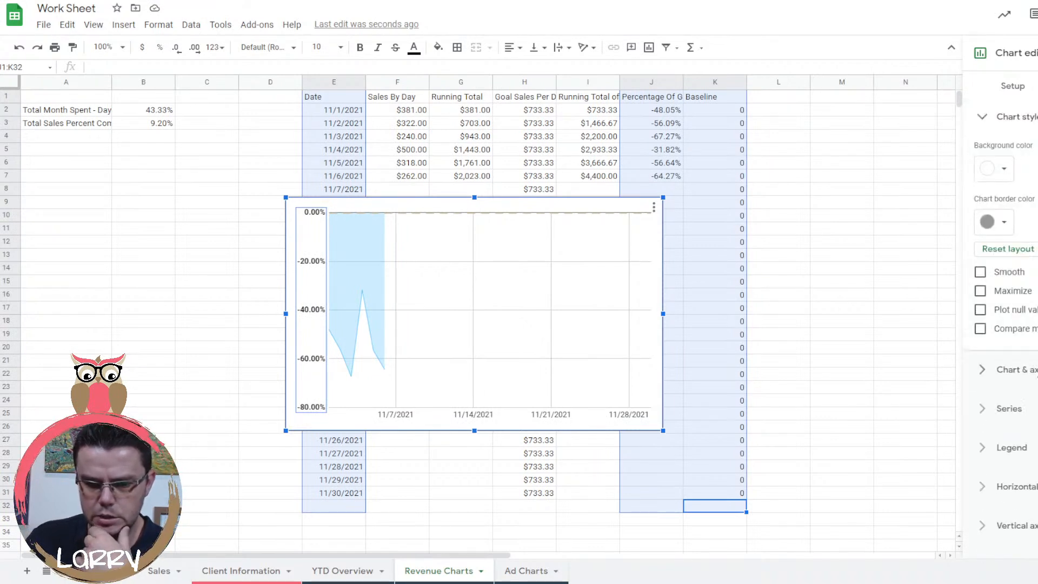
Add the vertical axis title "Sales Pace Percentage (%)" and make it bold.
left_click(1036, 372)
left_click(1033, 191)
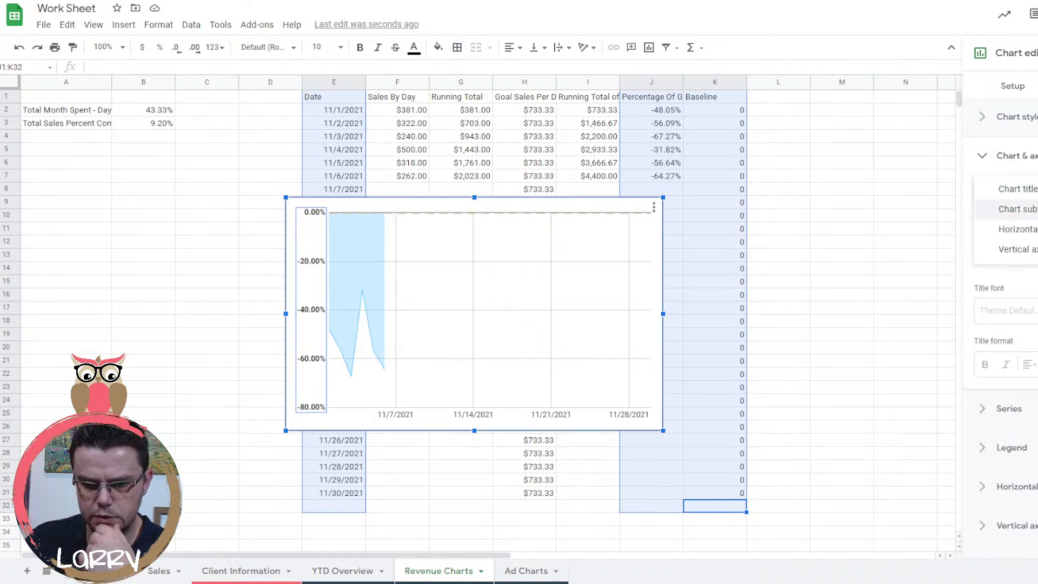
left_click(1027, 250)
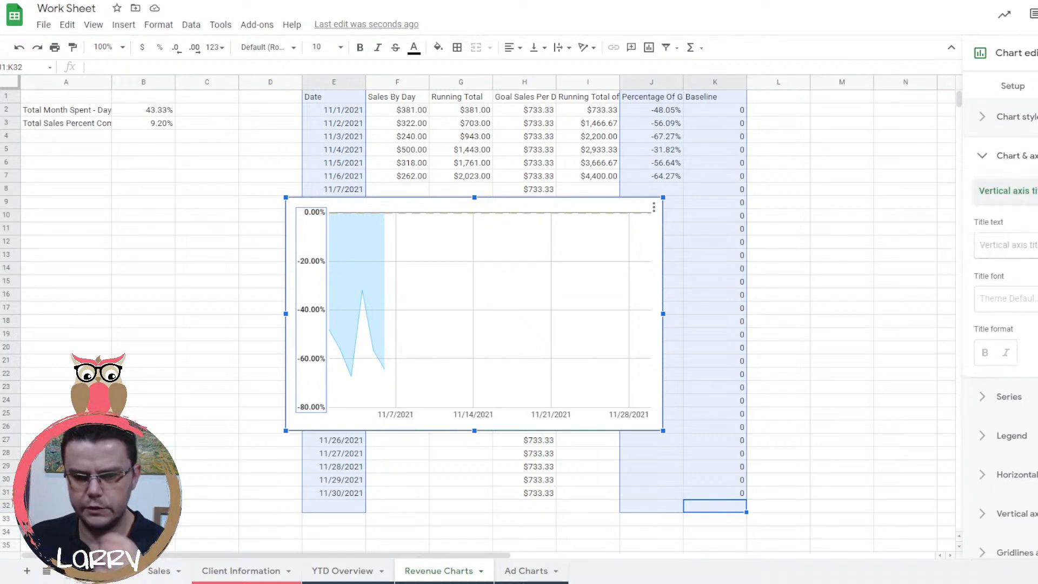
left_click(1005, 245)
type("Pace Perentage")
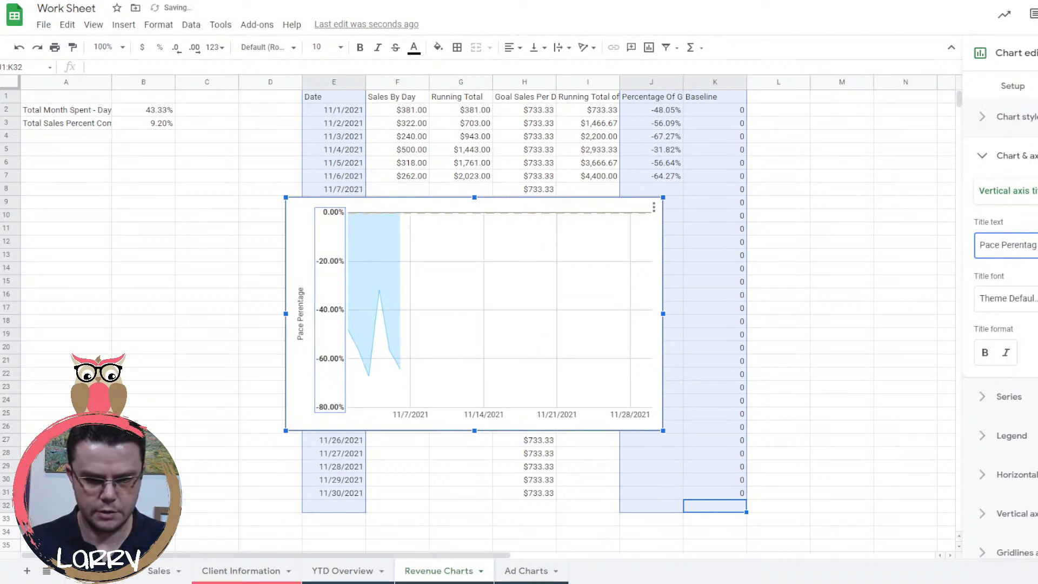
key("BackSpace")
key("BackSpace")
key("BackSpace")
key("BackSpace")
key("BackSpace")
key("BackSpace")
key("BackSpace")
key("BackSpace")
key("BackSpace")
key("BackSpace")
key("BackSpace")
key("BackSpace")
key("BackSpace")
key("BackSpace")
type("Sales")
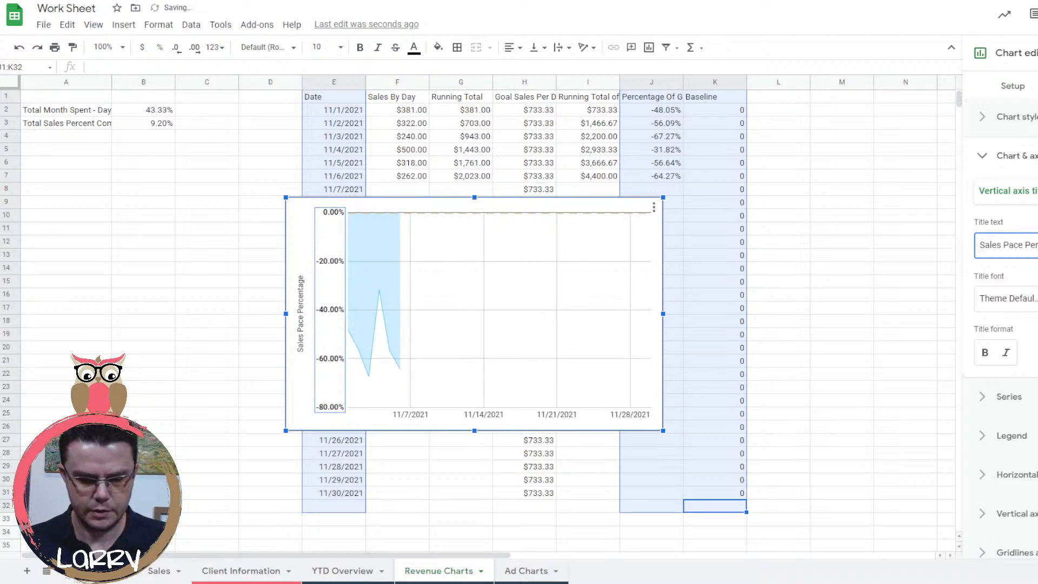
type("(")
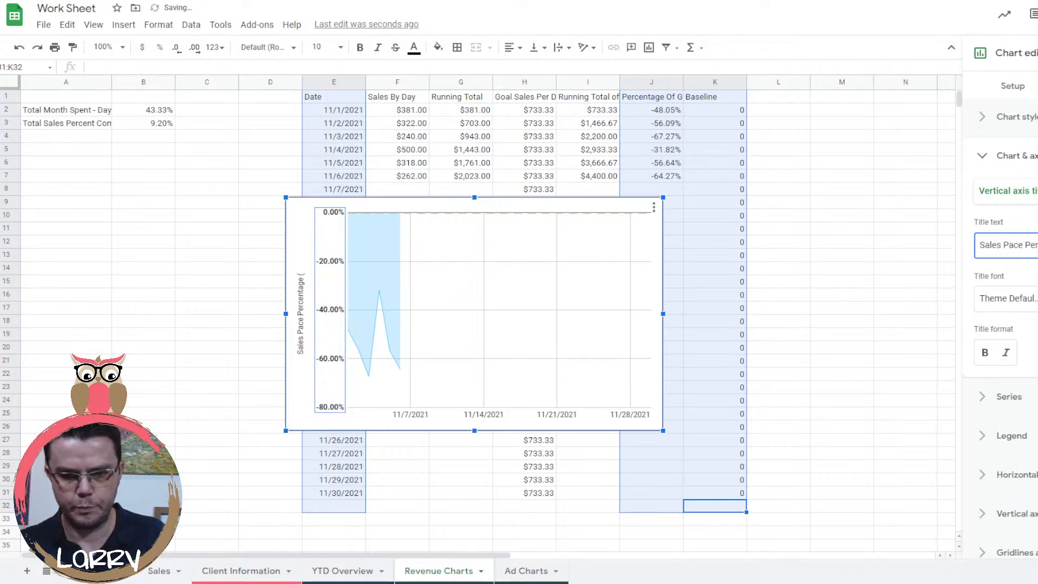
type("%)")
left_click(985, 353)
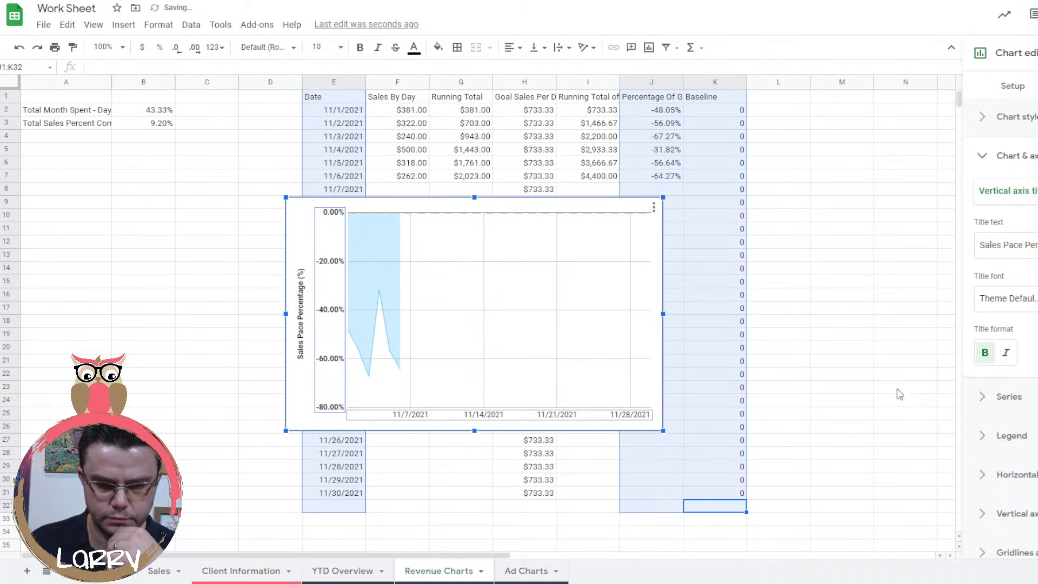
Turn on aggregation for the chart's Date X-axis and return to the horizontal axis formatting options.
left_click(1012, 85)
left_click(1020, 376)
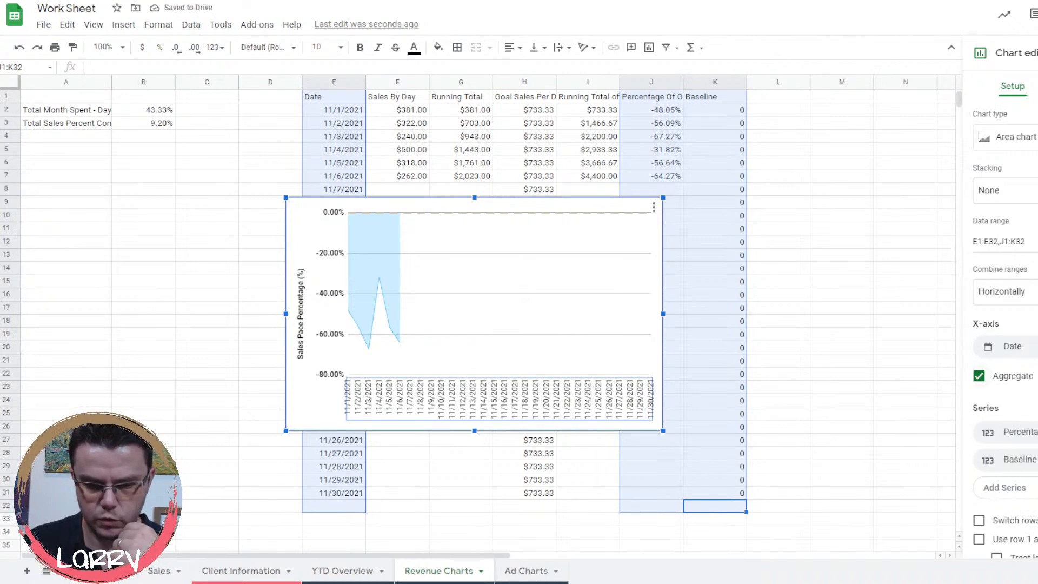
left_click(1037, 86)
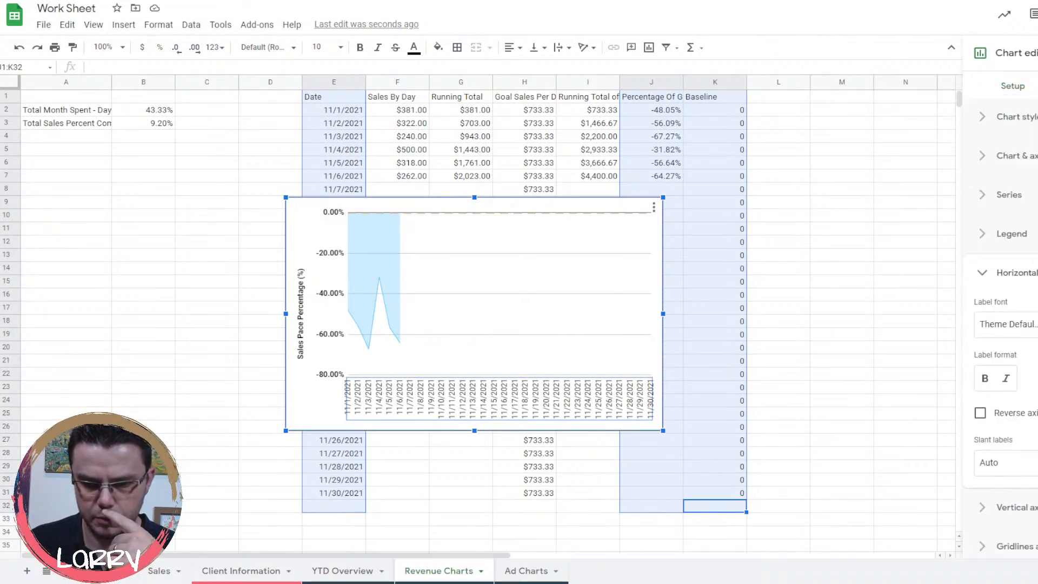
Turn off aggregation for the chart's Date X-axis and slant the horizontal axis labels at 30°.
left_click(1013, 86)
left_click(1025, 378)
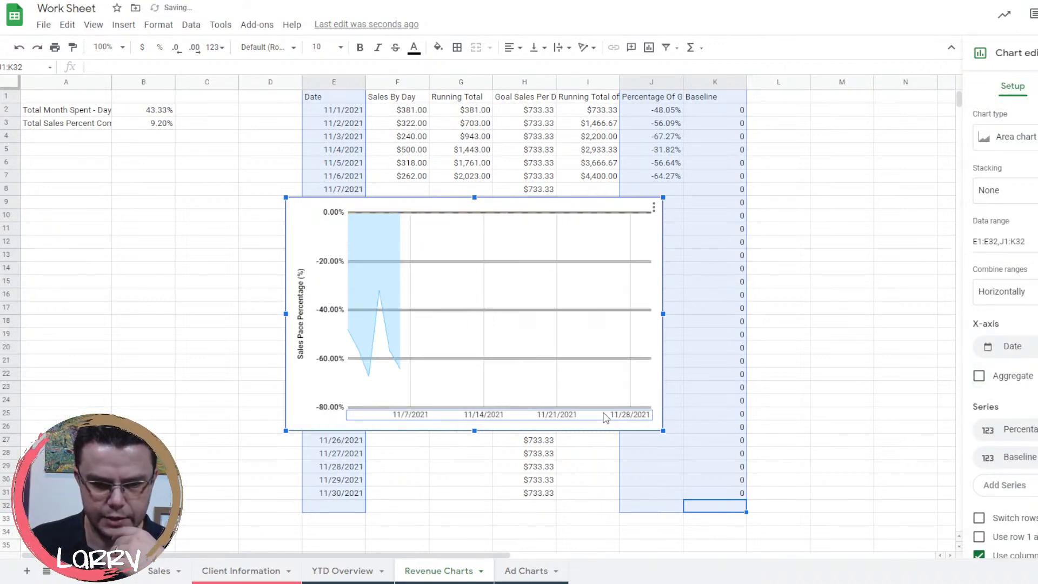
left_click(1037, 86)
left_click(1034, 465)
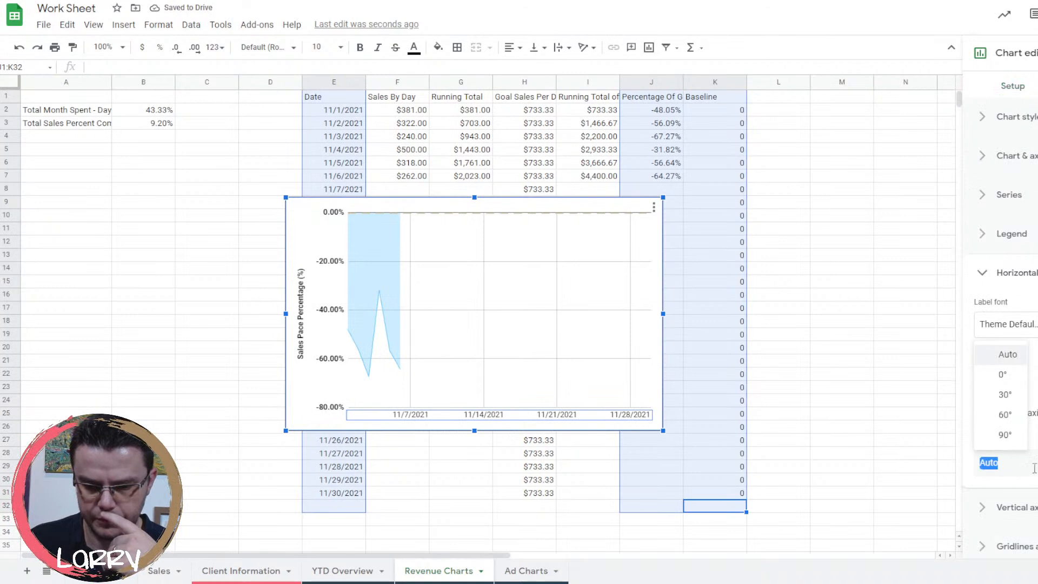
left_click(1004, 395)
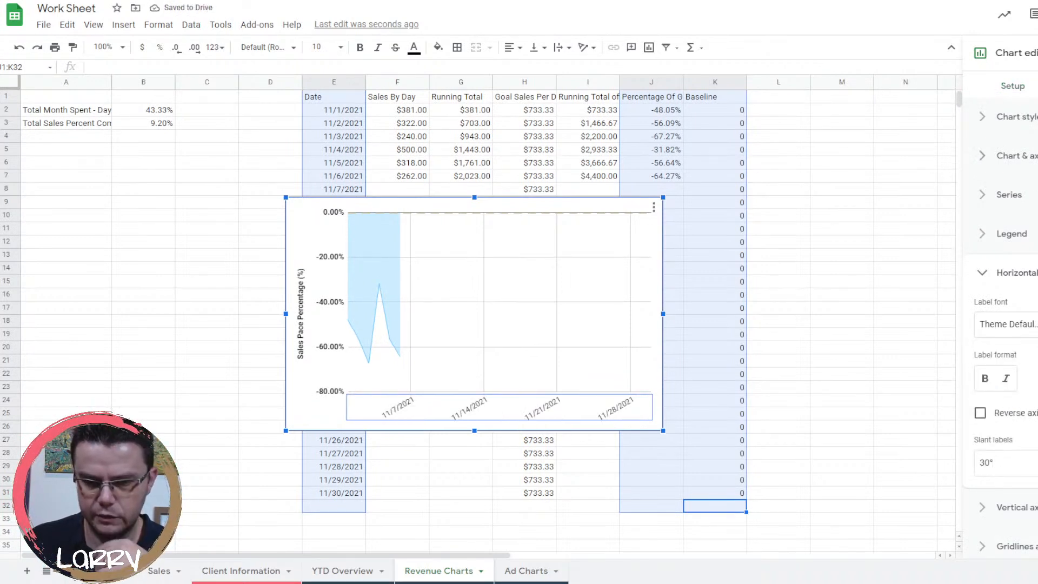
Add the horizontal axis title "Date" and make it italic.
left_click(1036, 156)
left_click(1016, 191)
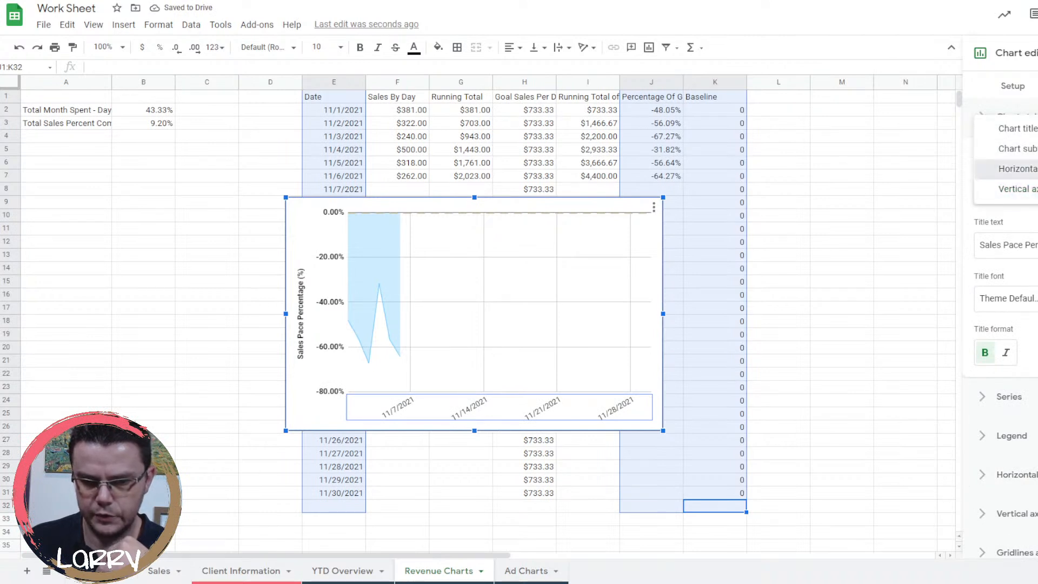
left_click(1016, 168)
left_click(1016, 245)
type("Date")
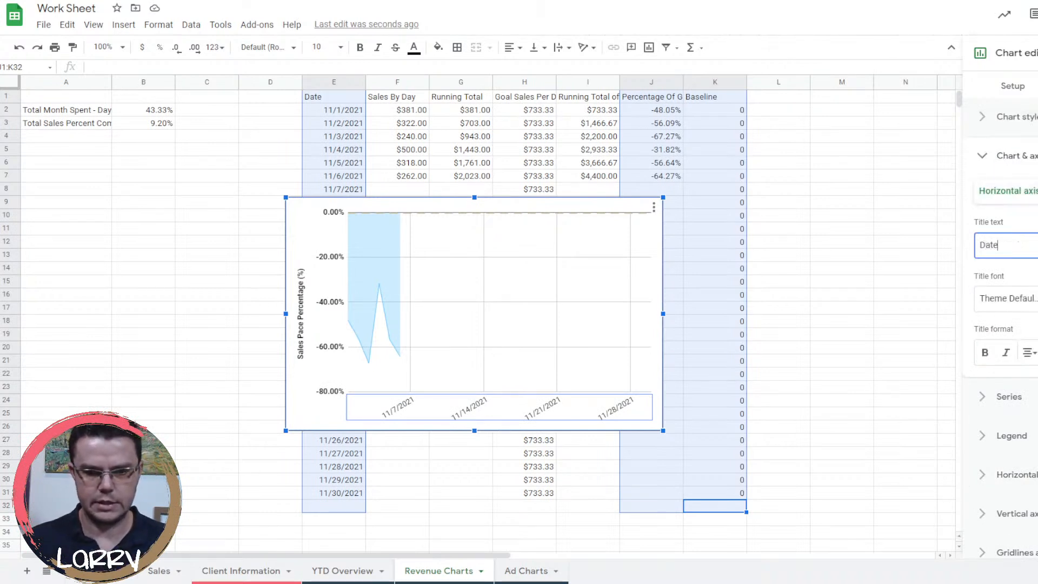
left_click(1004, 354)
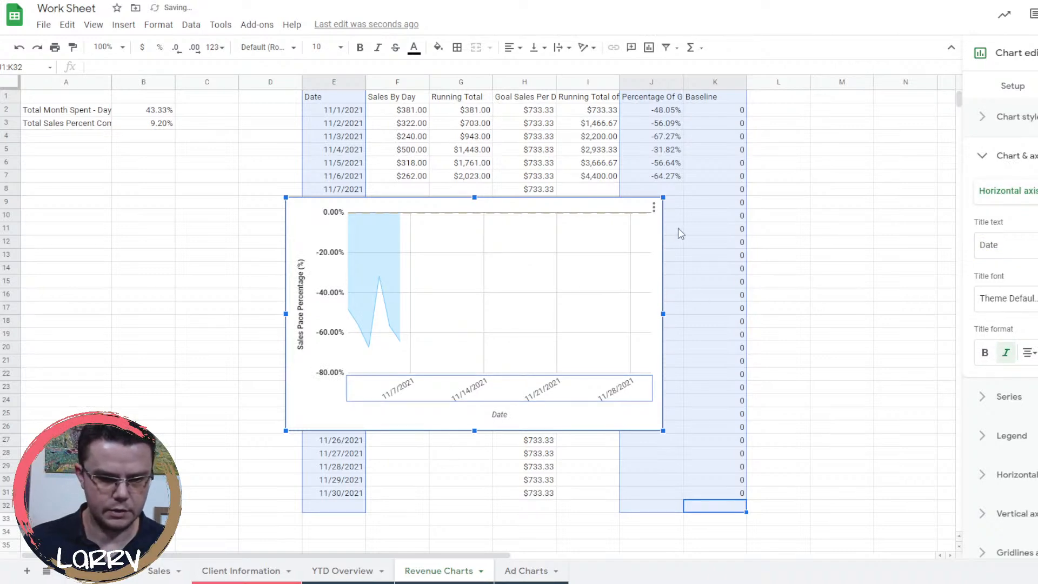
Move the chart below the data table to start at row 33 in column A and enlarge it to span about columns A to K.
left_click_drag(664, 314, 346, 307)
left_click_drag(365, 278, 419, 315)
scroll(420, 315, "down", 4)
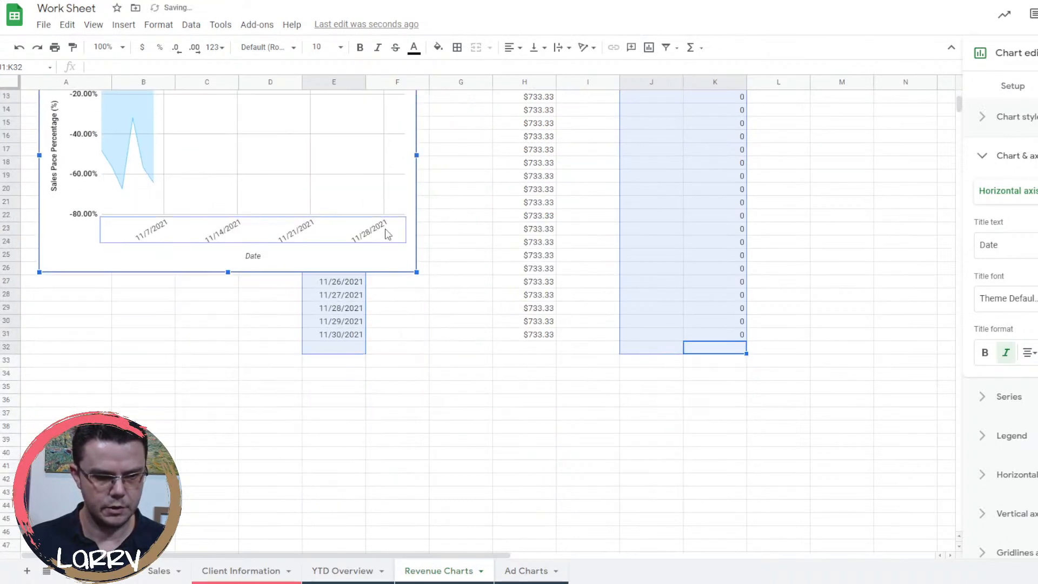
left_click_drag(408, 174, 380, 503)
scroll(398, 499, "down", 3)
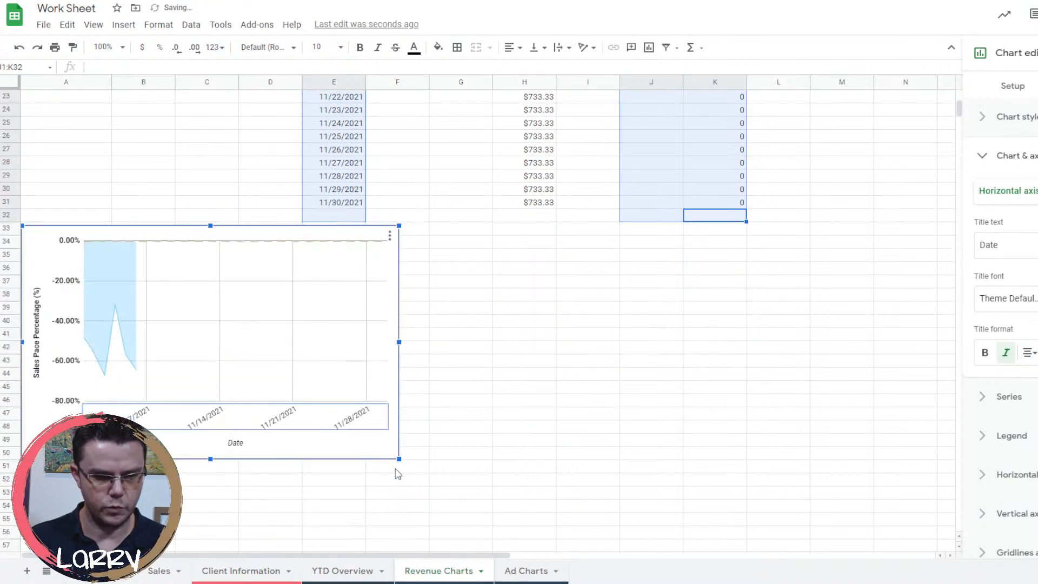
left_click_drag(402, 458, 737, 567)
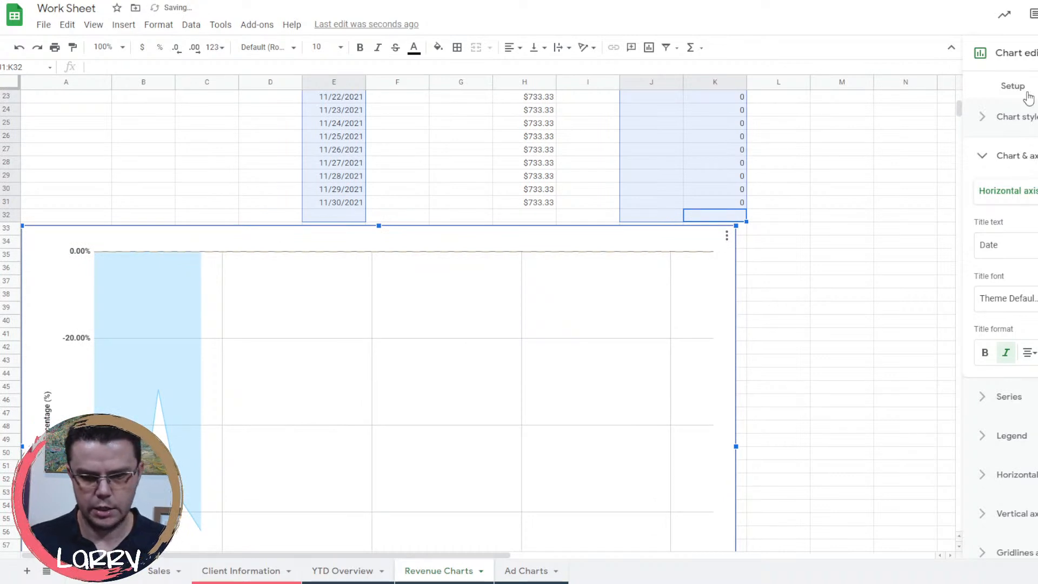
Set the vertical axis maximum to 1.5 after trying 2, and check the resulting chart scale.
scroll(1001, 328, "down", 1)
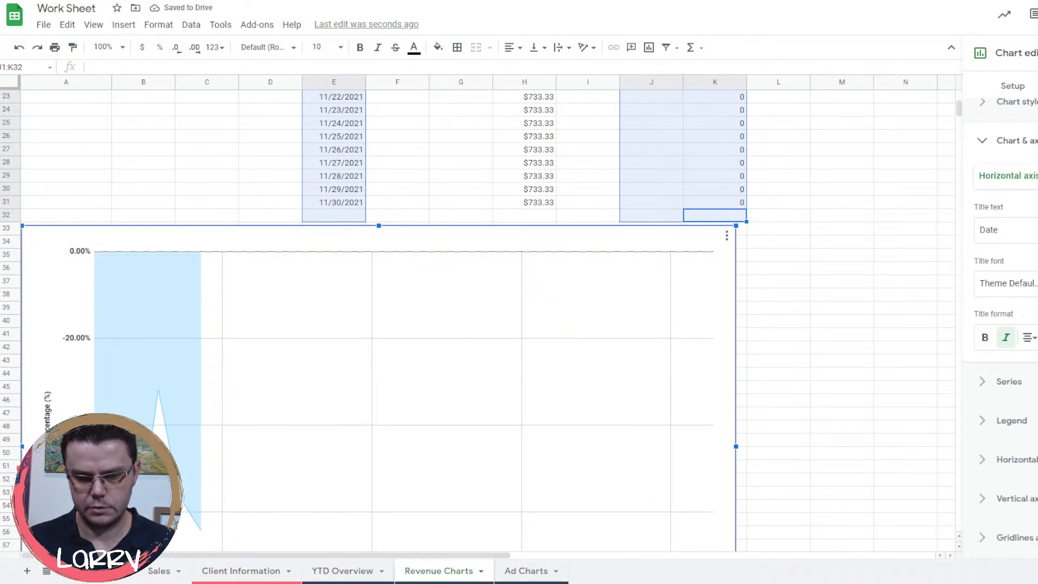
left_click(1016, 498)
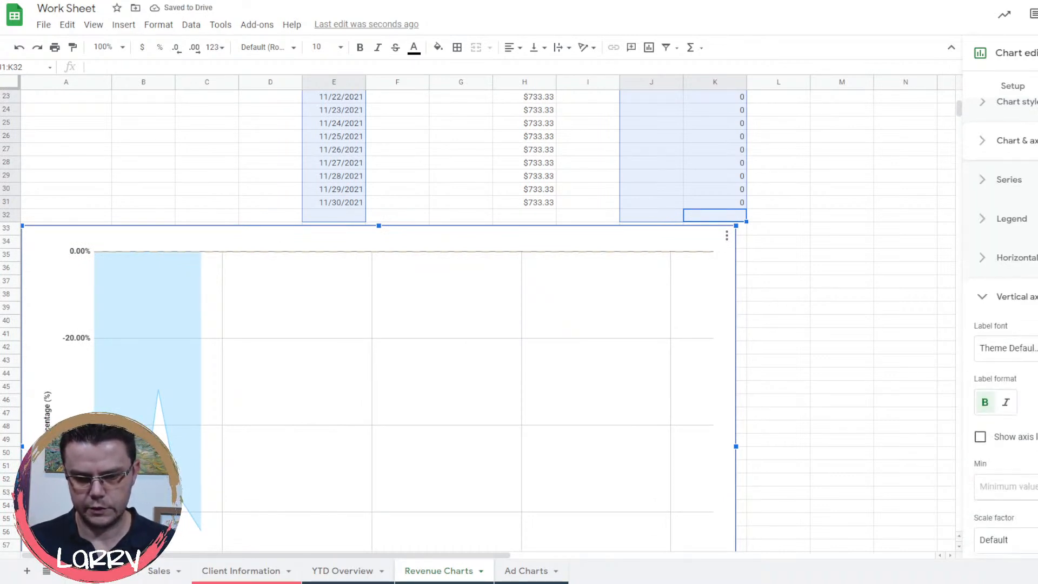
scroll(1017, 378, "down", 3)
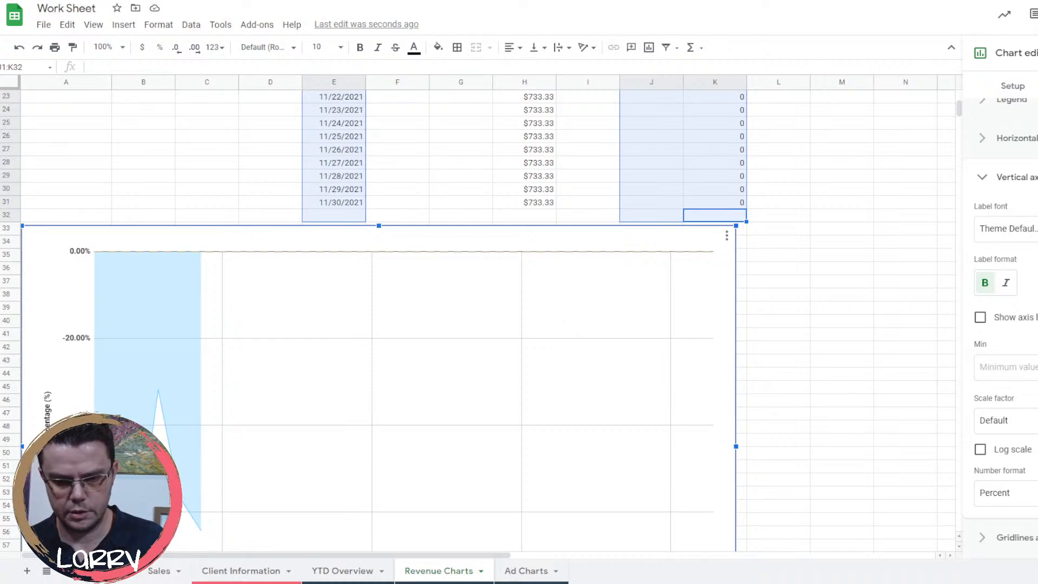
type("1")
key("BackSpace")
type("2")
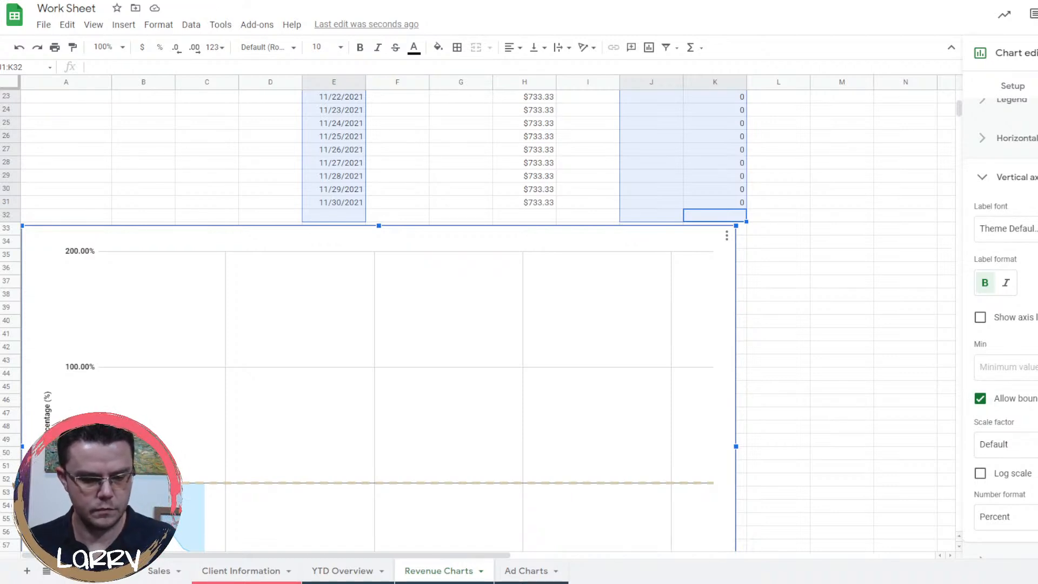
key("BackSpace")
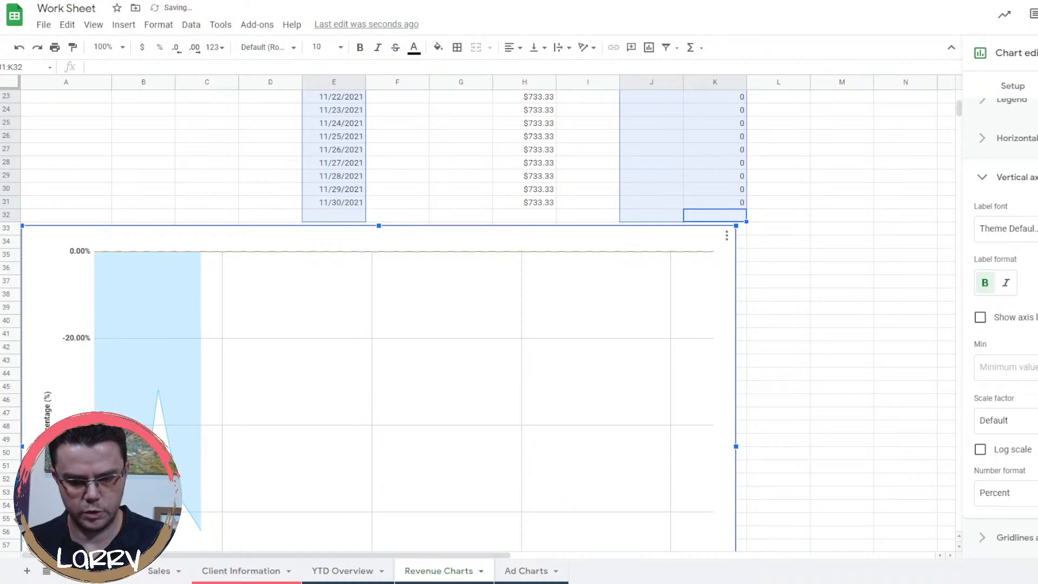
type("1.5")
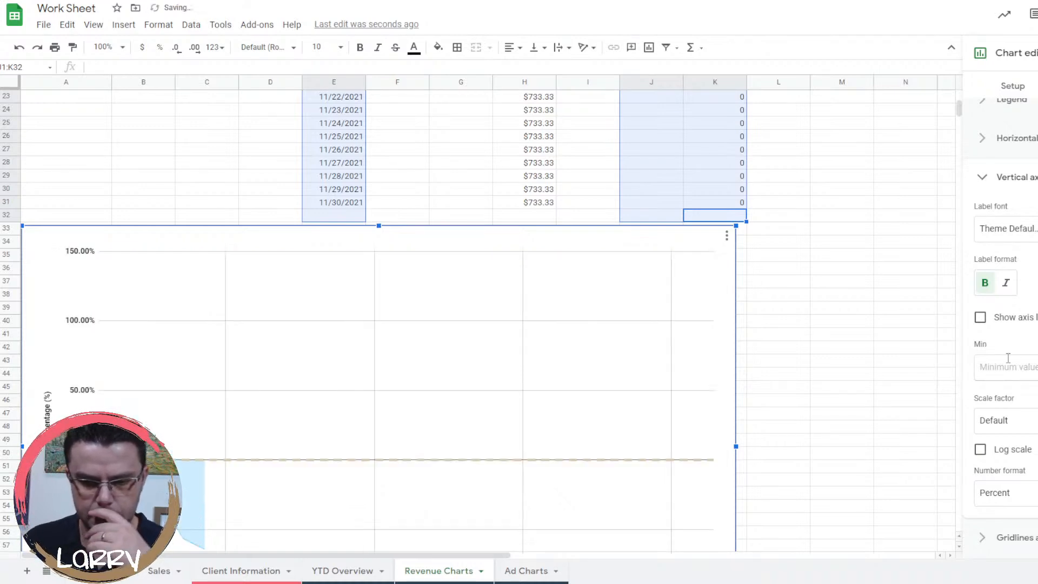
left_click(892, 334)
scroll(661, 358, "down", 4)
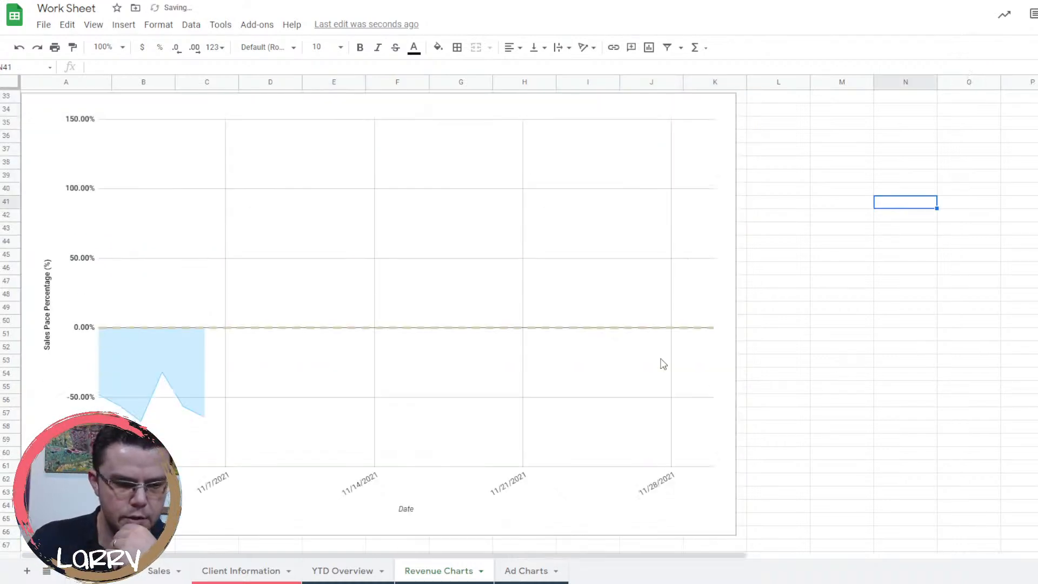
scroll(660, 357, "up", 3)
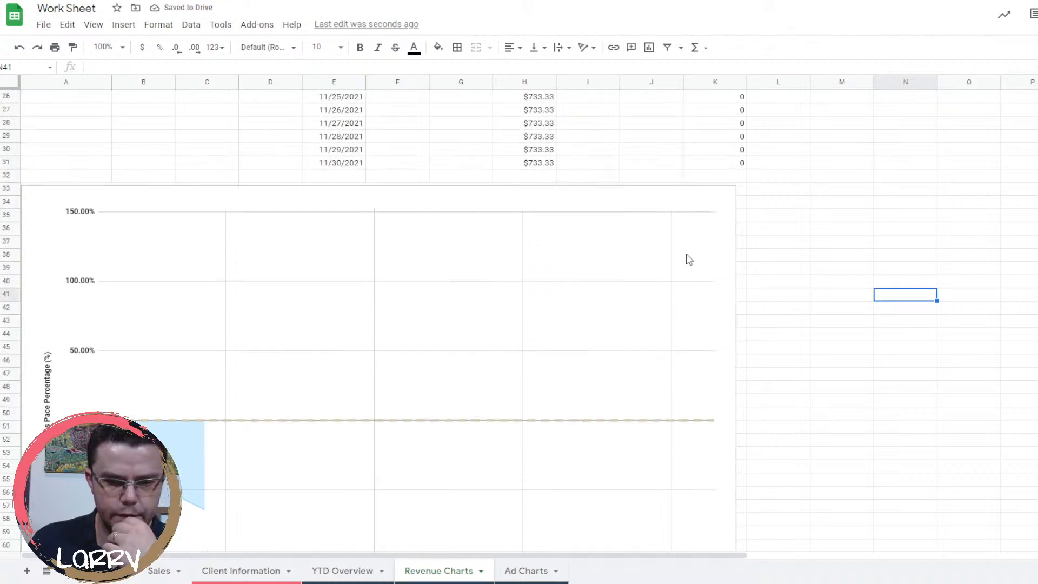
Copy the chart, switch to the Auto Report Live presentation and paste it linked to the spreadsheet under the "Monthly Revenue Goal Pace" title.
left_click(724, 206)
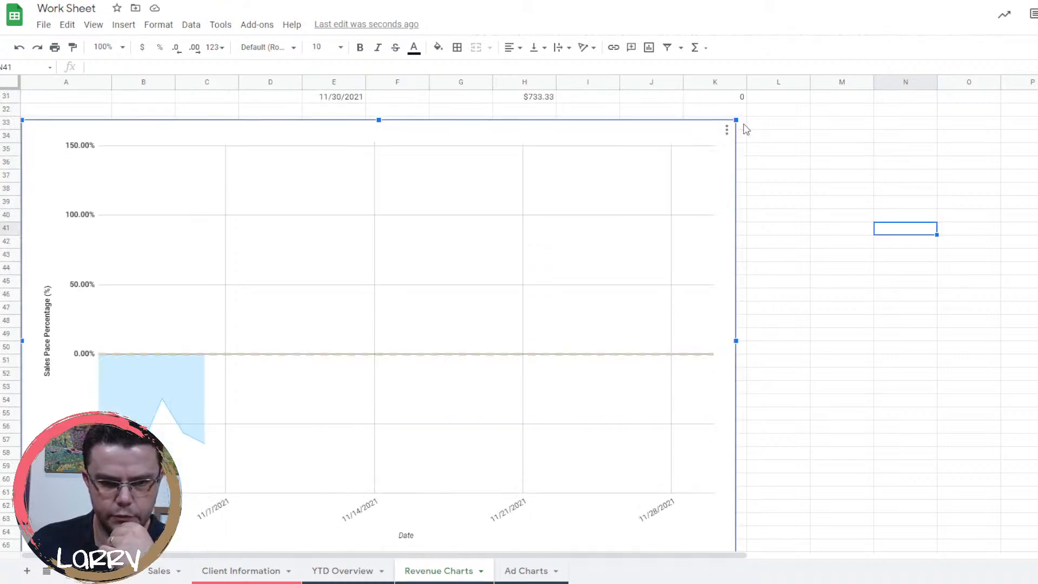
left_click(727, 131)
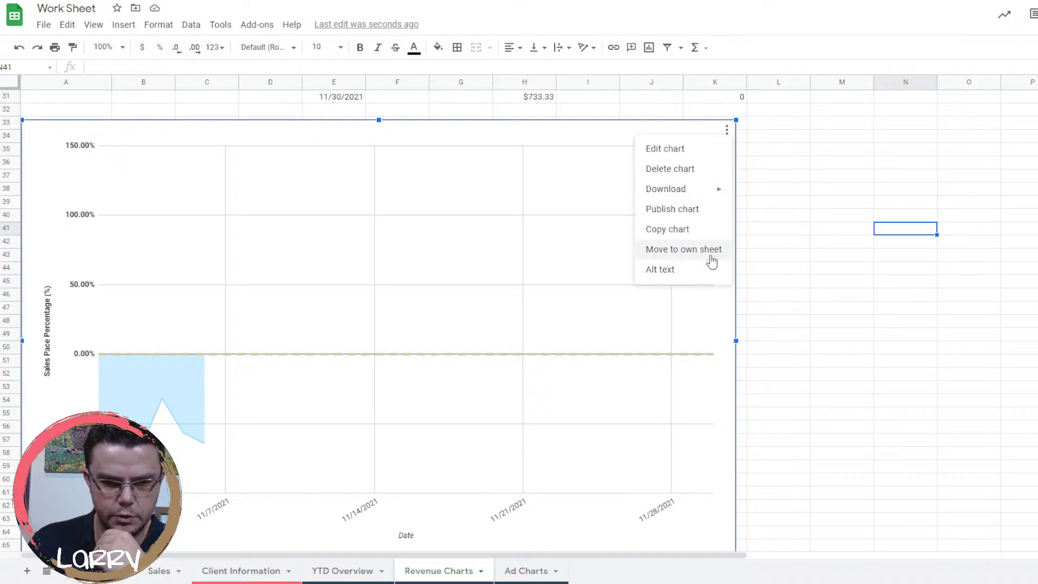
left_click(712, 232)
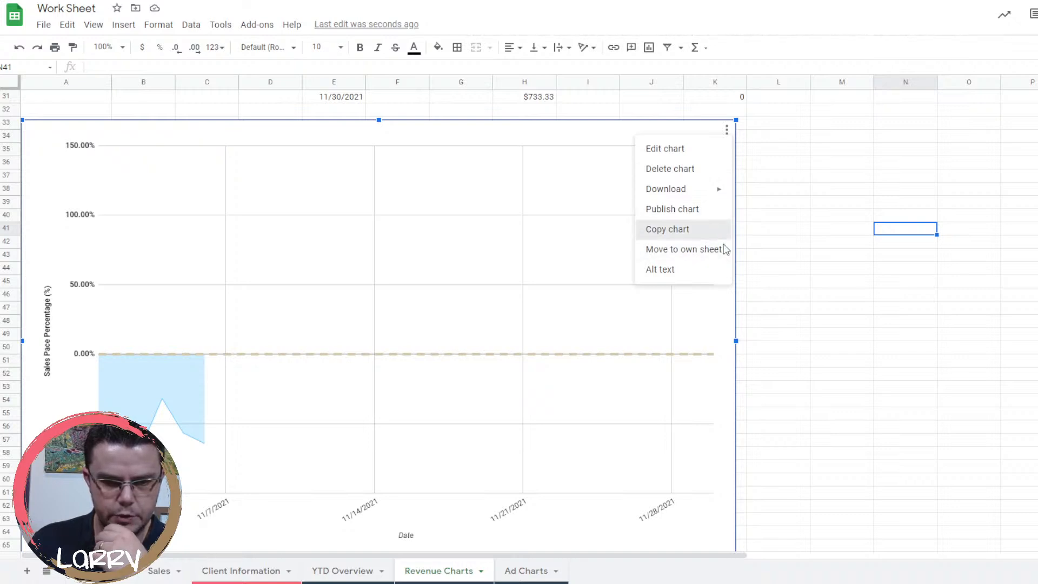
left_click(351, 1)
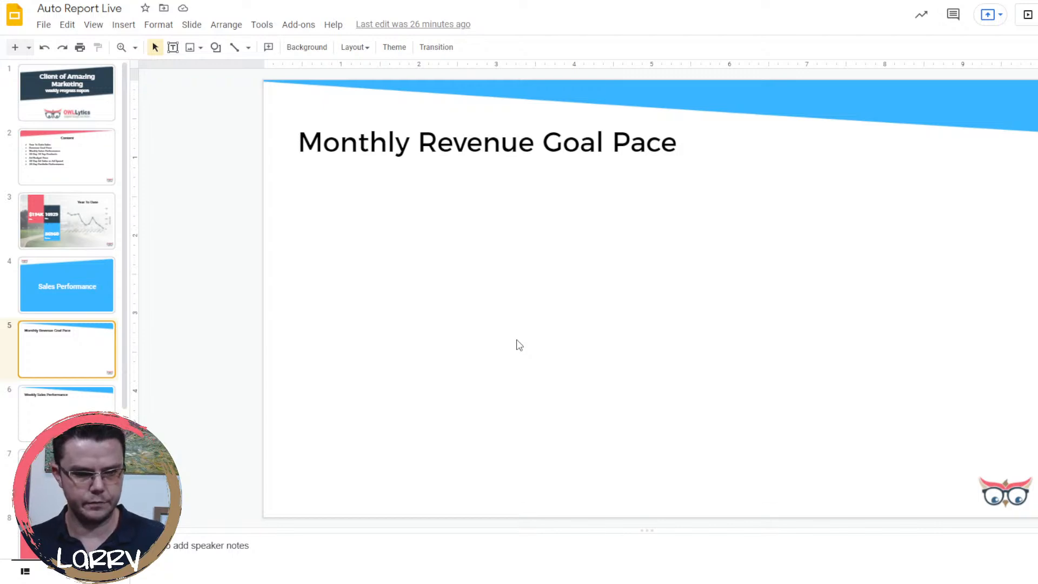
key("ctrl+v")
left_click(682, 342)
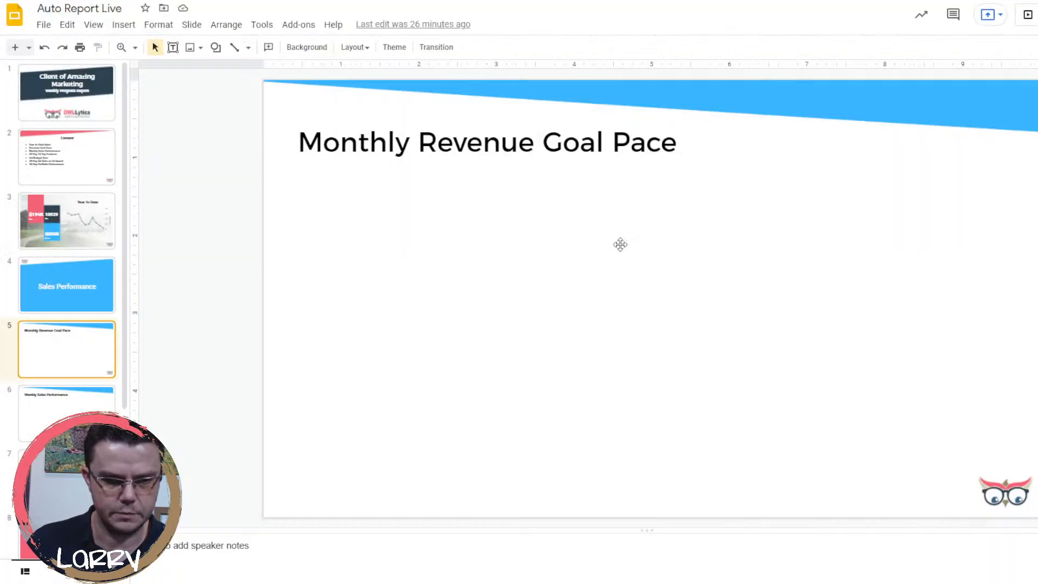
mouse_move(553, 222)
left_mouse_down()
mouse_move(733, 219)
mouse_move(568, 213)
left_mouse_up()
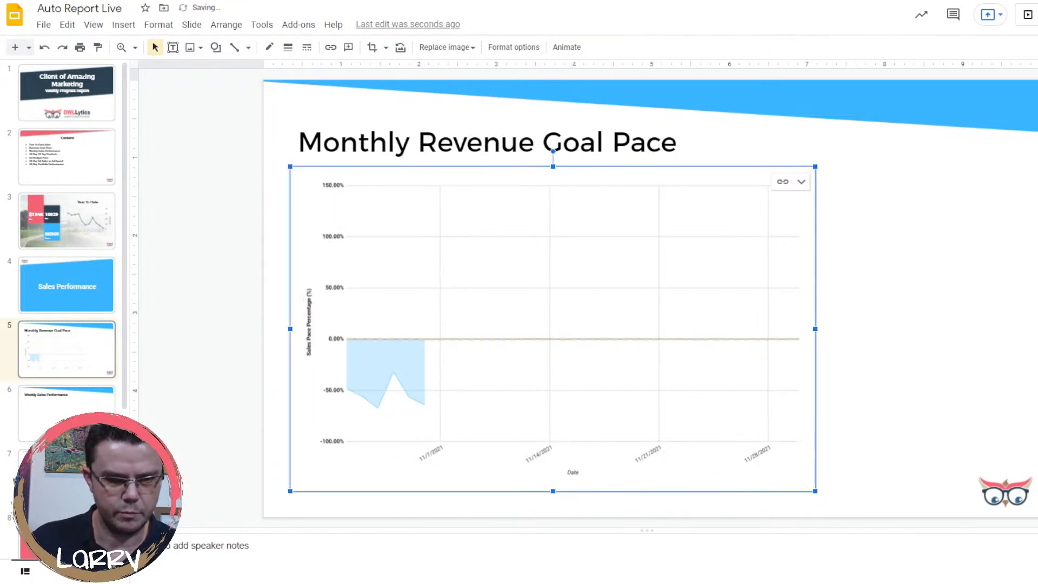
Return to the Work Sheet spreadsheet, widen the sales pace chart into column P and copy it.
key("ctrl+Tab")
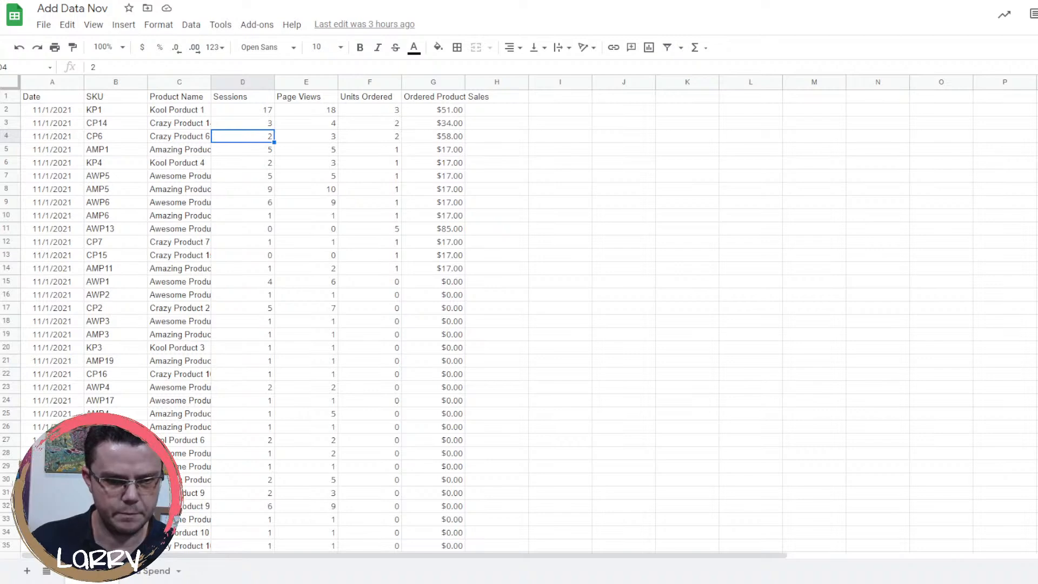
key("ctrl+Tab")
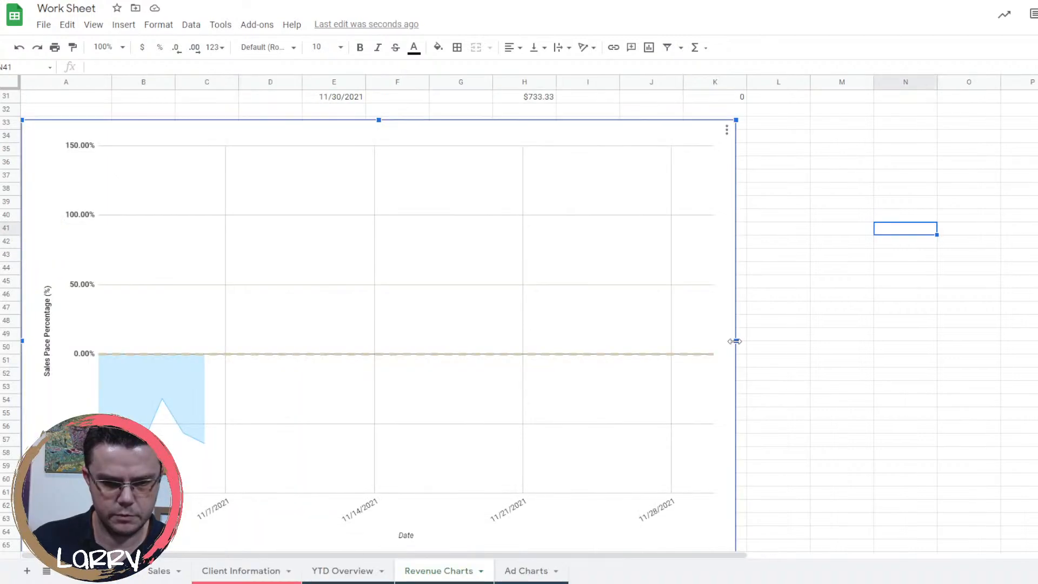
left_click_drag(734, 341, 1035, 341)
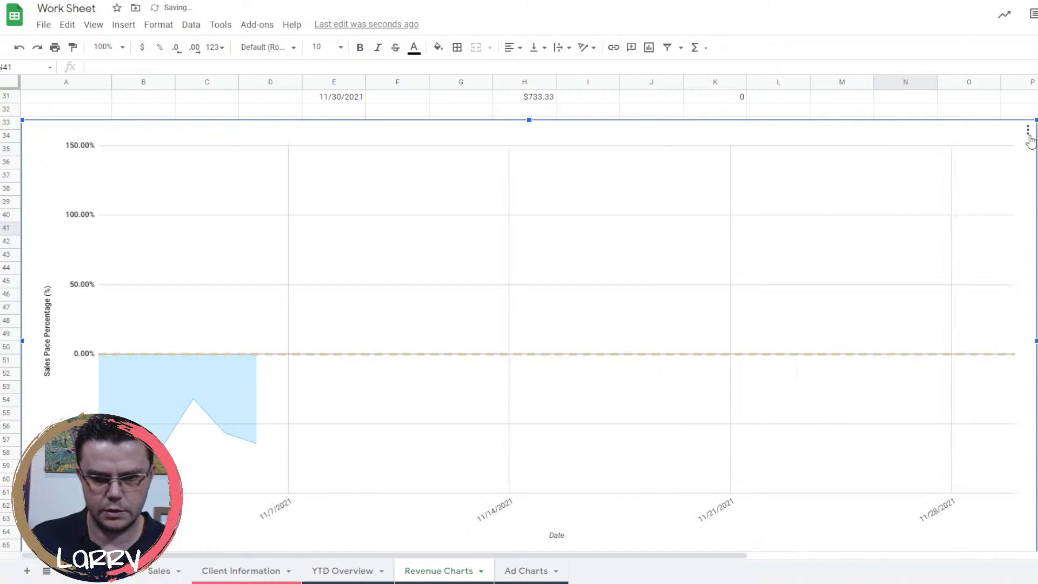
left_click(1028, 131)
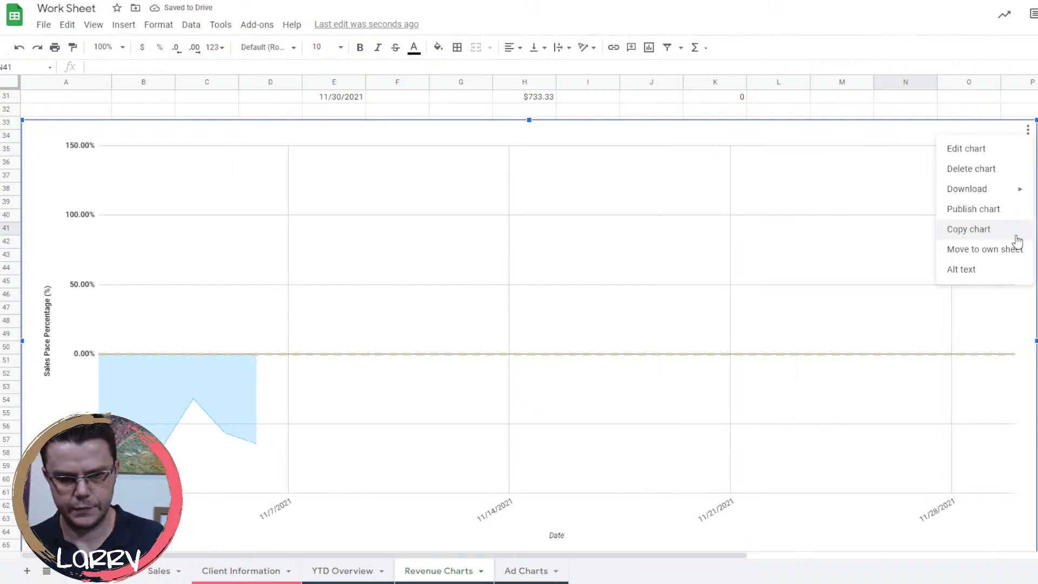
left_click(1016, 237)
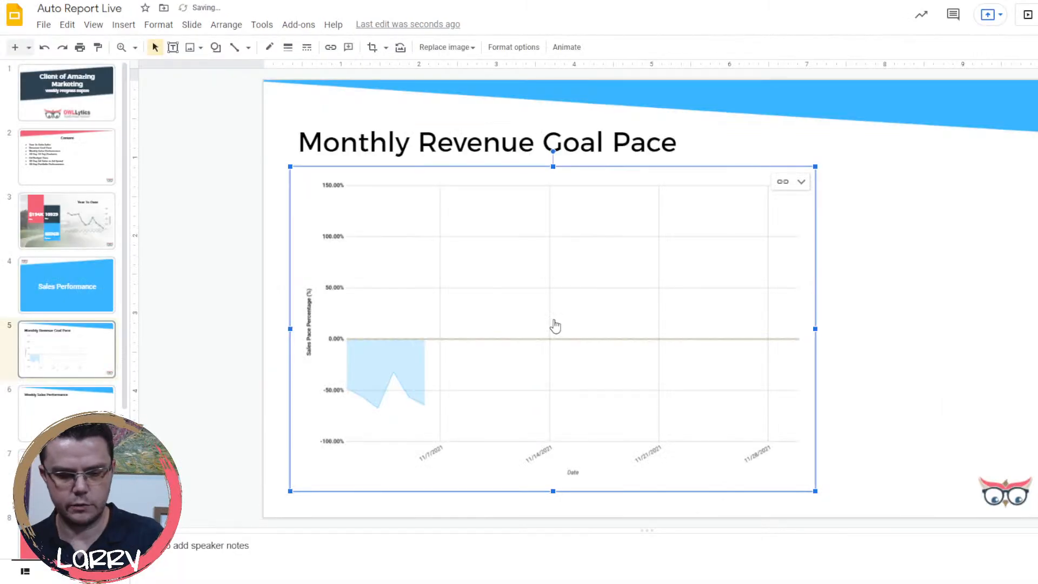
Try replacing the chart on the "Monthly Revenue Goal Pace" slide with the widened version linked to the spreadsheet, and delete that copy.
key("Delete")
key("ctrl+v")
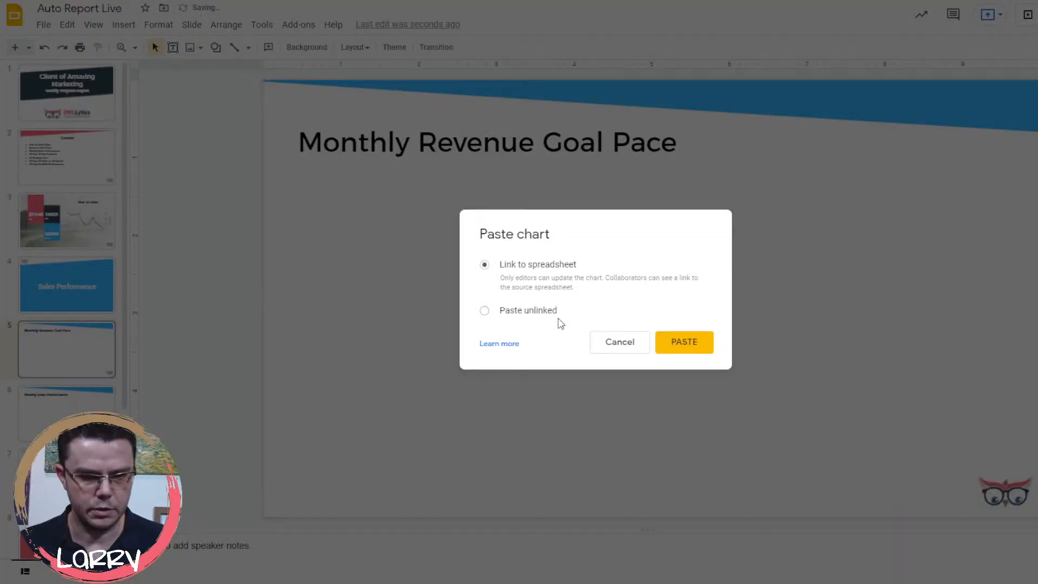
left_click(682, 340)
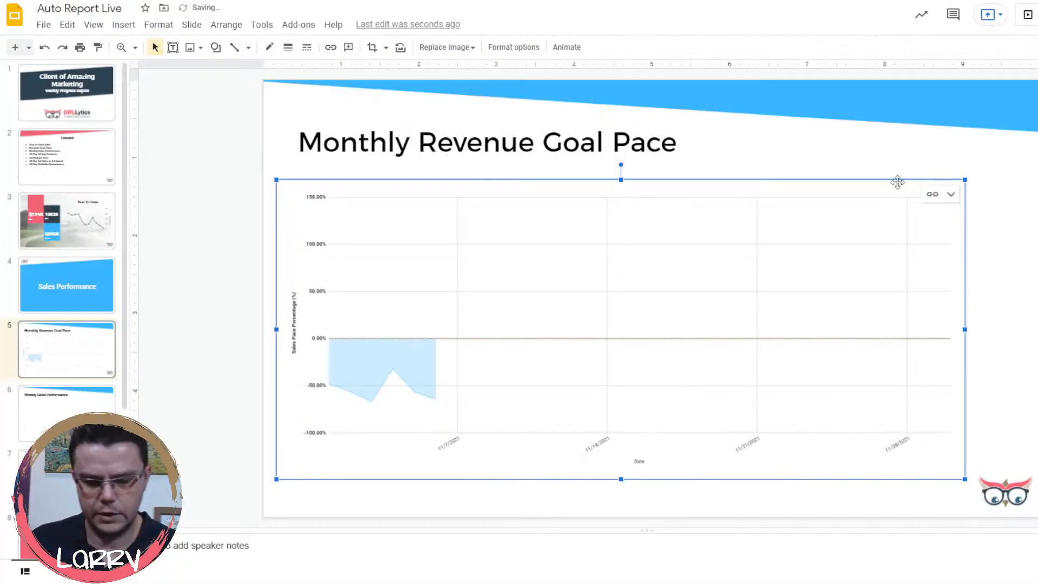
key("Delete")
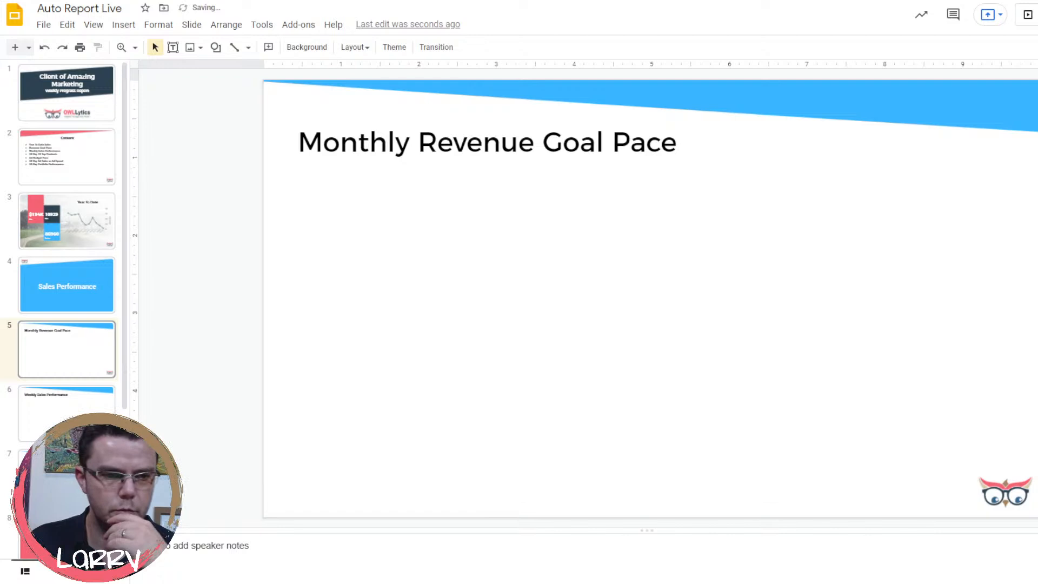
Return to the Work Sheet spreadsheet and shrink the sales pace chart to span about columns A to I, ending near row 59.
key("ctrl+shift+Tab")
scroll(529, 319, "down", 2)
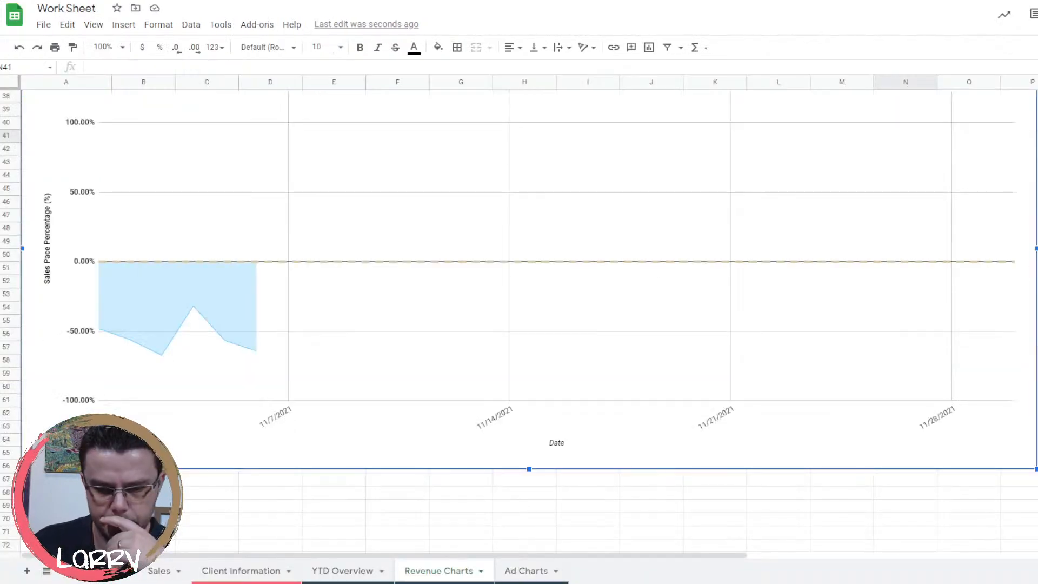
left_click_drag(1036, 248, 780, 456)
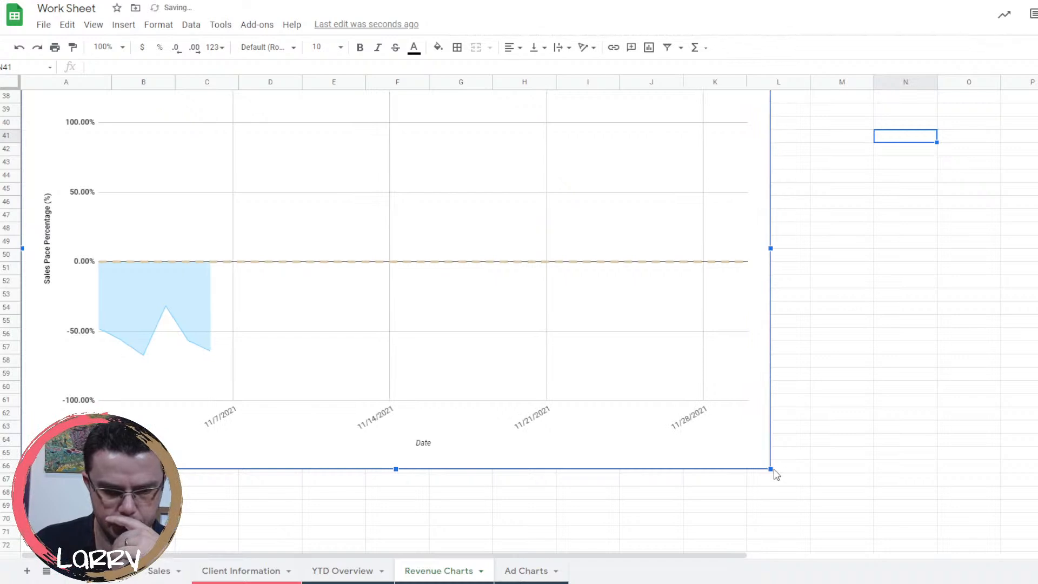
left_click(759, 460)
left_click(769, 467)
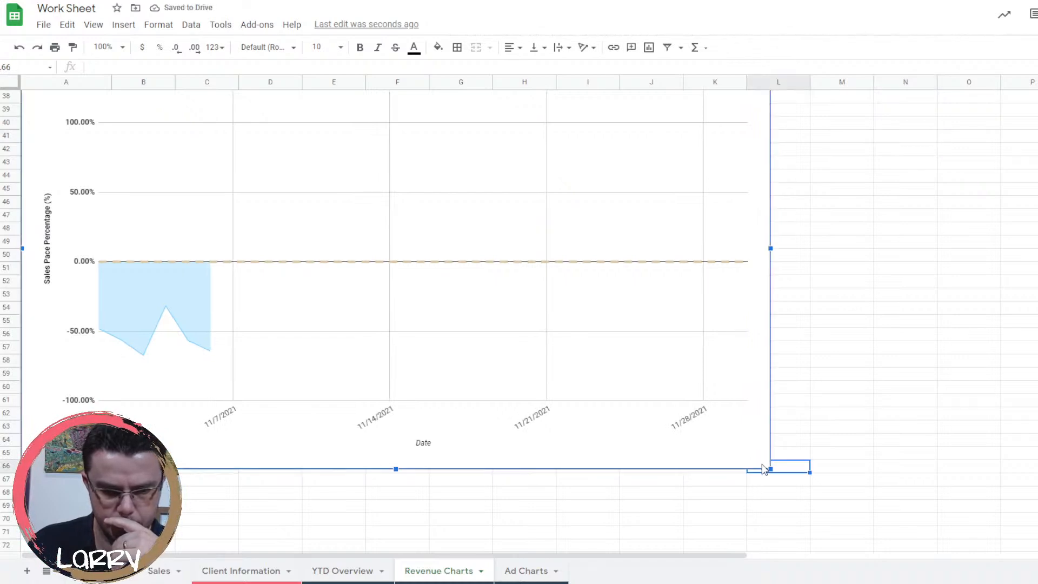
left_click_drag(768, 467, 608, 373)
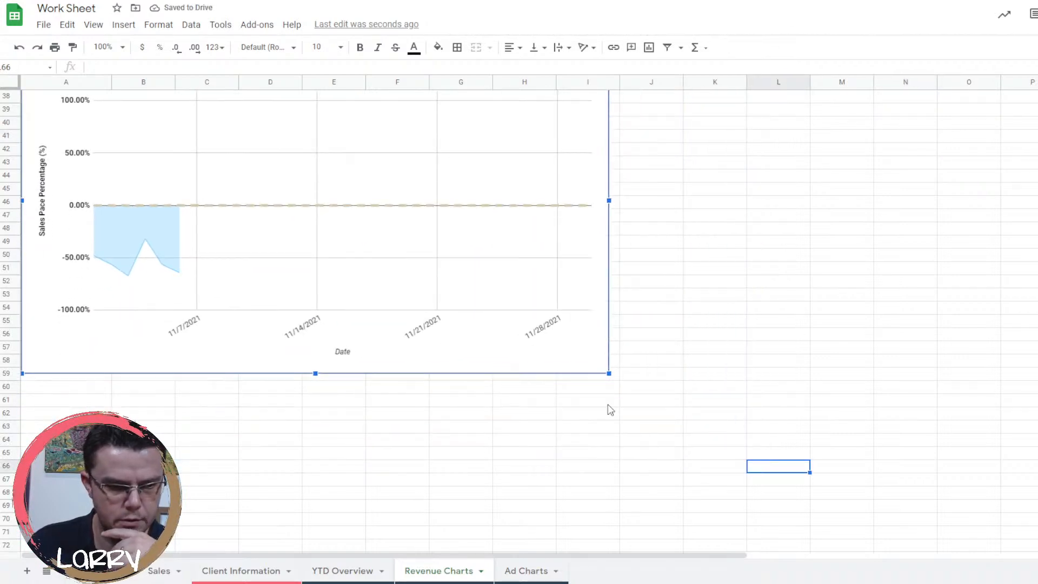
Copy the shrunken sales pace chart, paste it linked on the Auto Report Live presentation's "Monthly Revenue Goal Pace" slide, and position it just below the title.
scroll(610, 410, "up", 3)
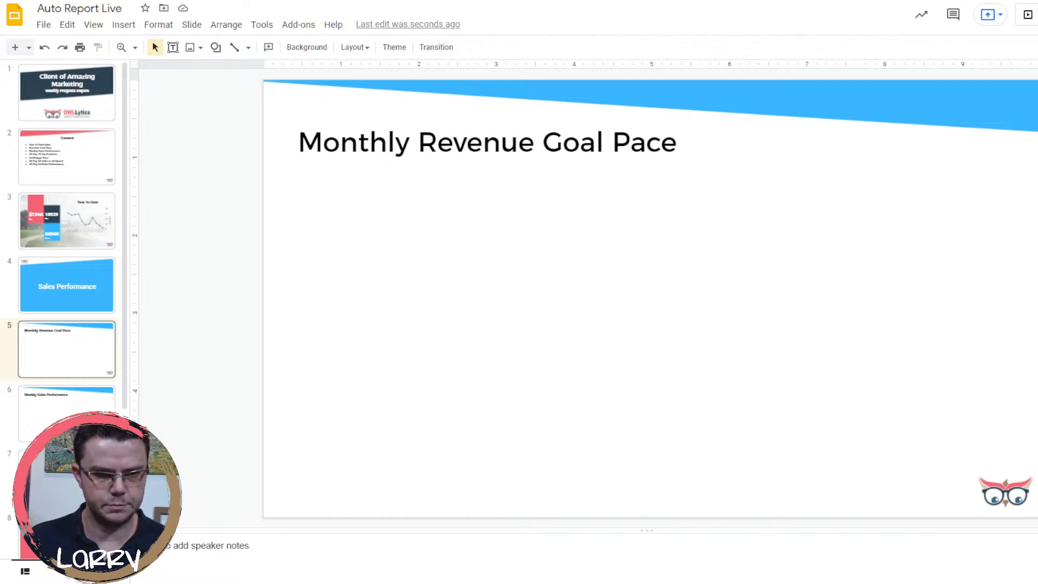
key("ctrl+Tab")
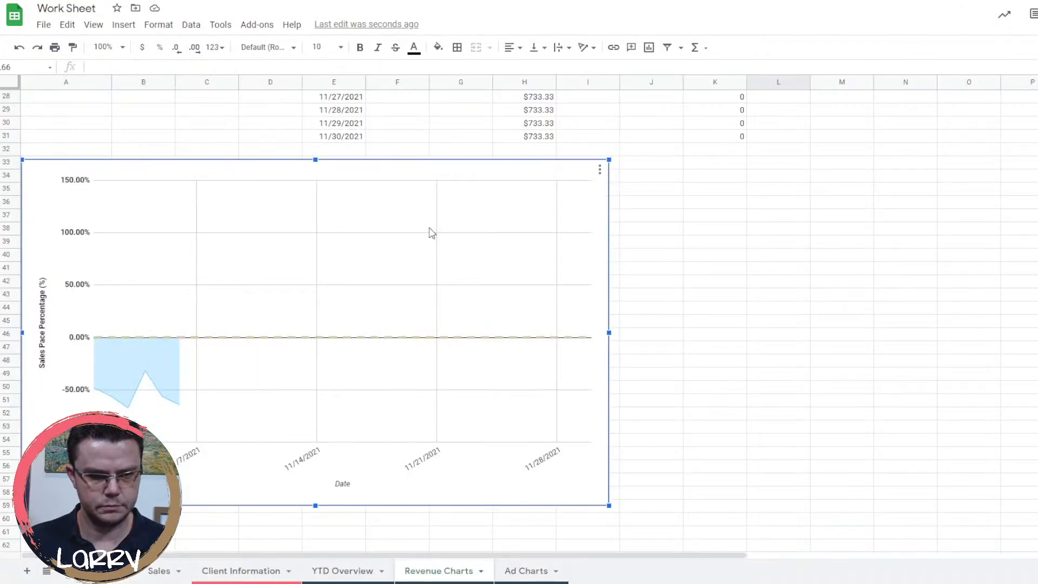
key("ctrl+shift+Tab")
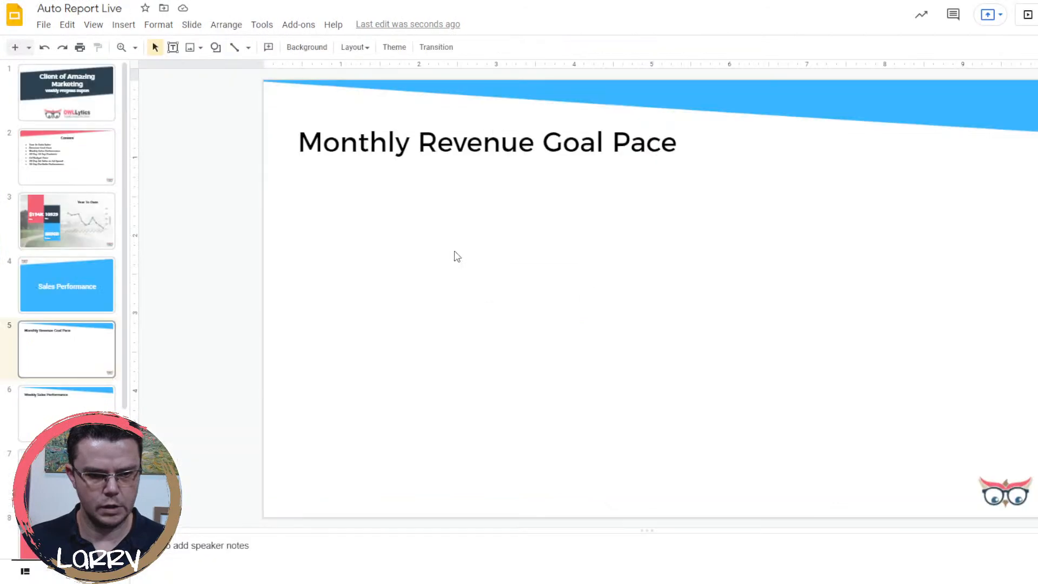
key("ctrl+v")
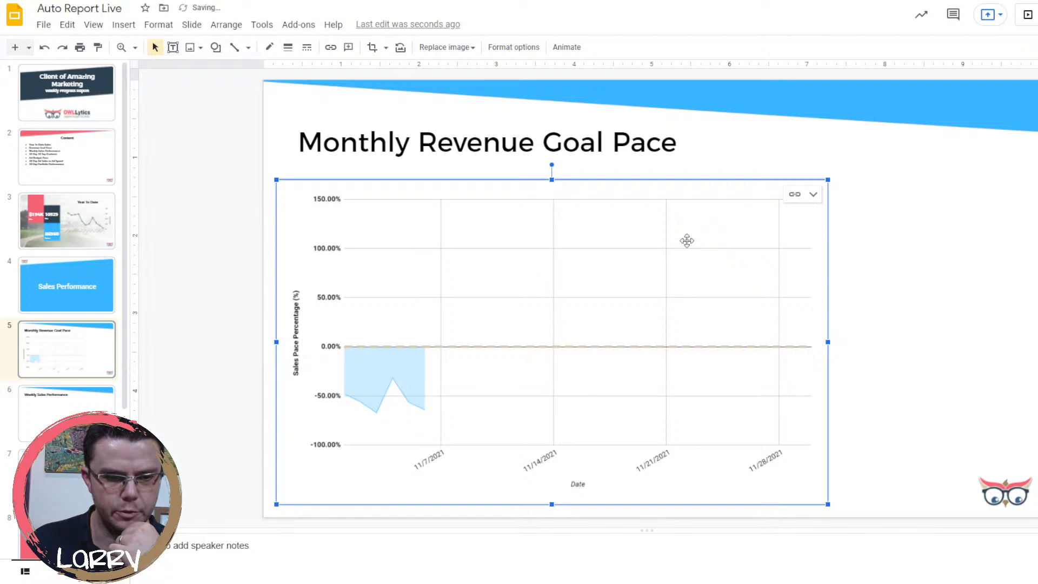
left_click_drag(686, 241, 701, 226)
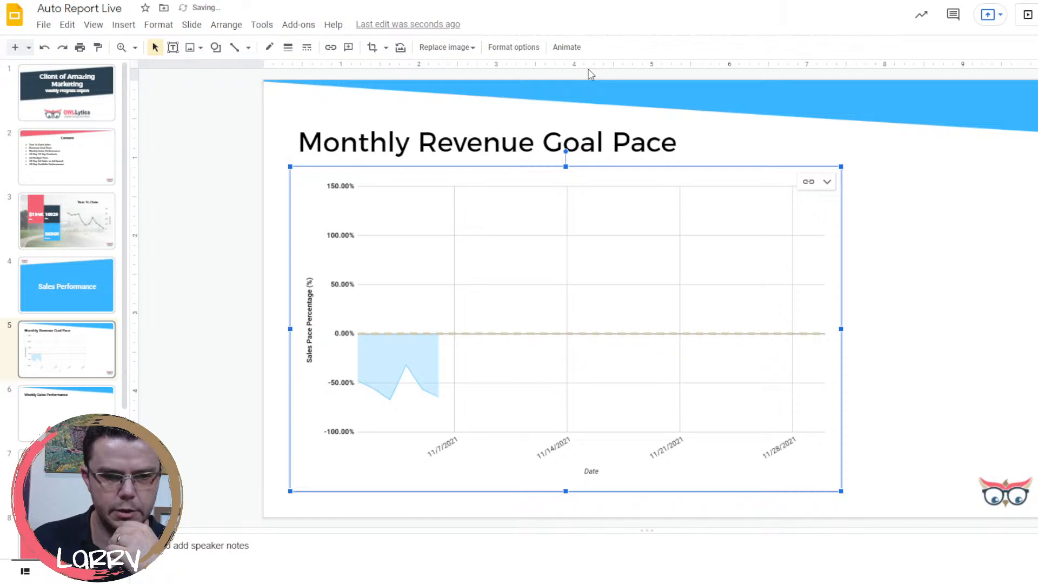
Return to the Work Sheet spreadsheet and enter the label "Month To Date Pace" in cell A5 of Revenue Charts.
key("ctrl+Tab")
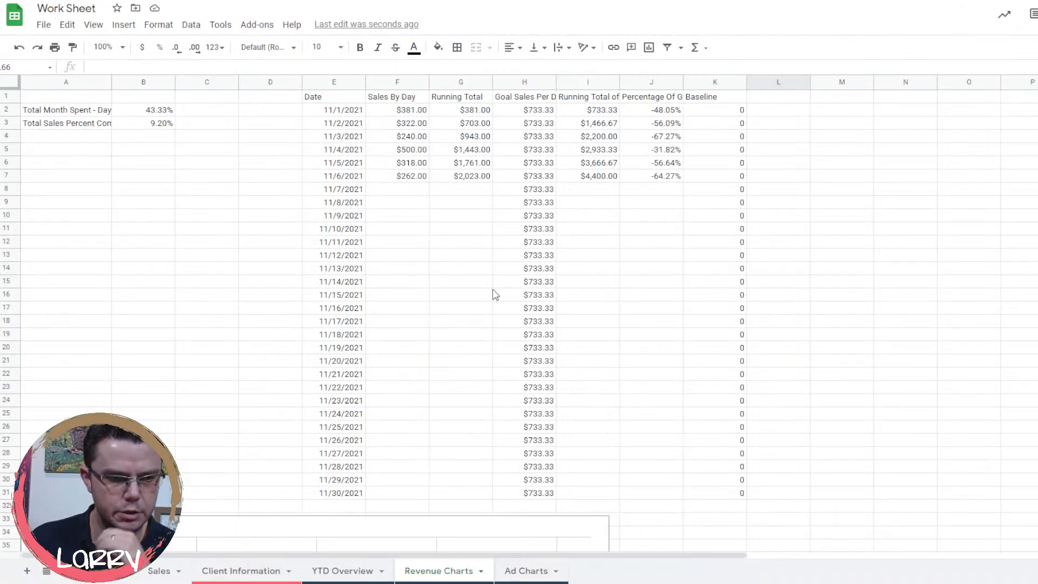
left_click(81, 129)
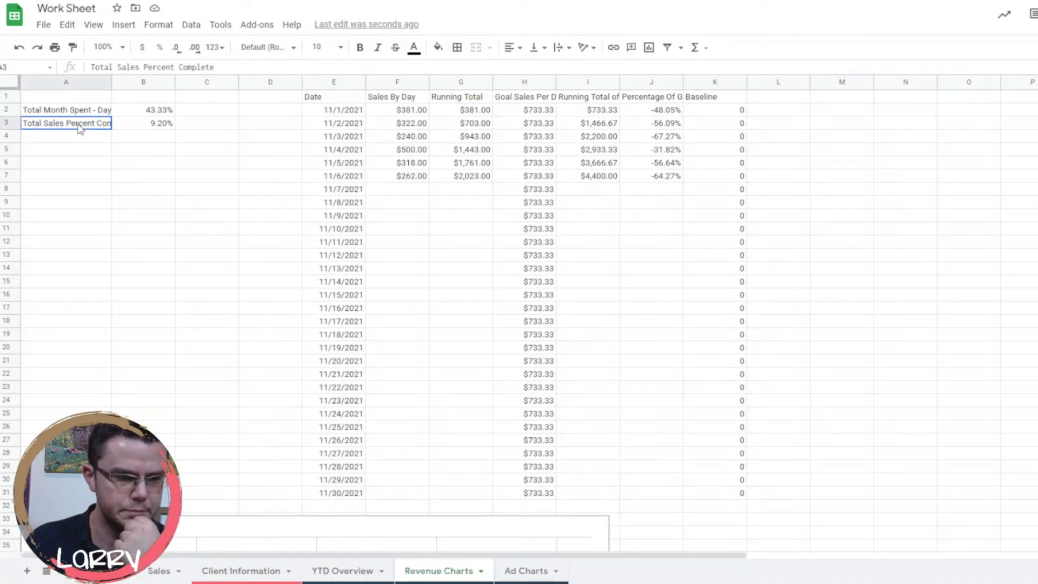
left_click(93, 139)
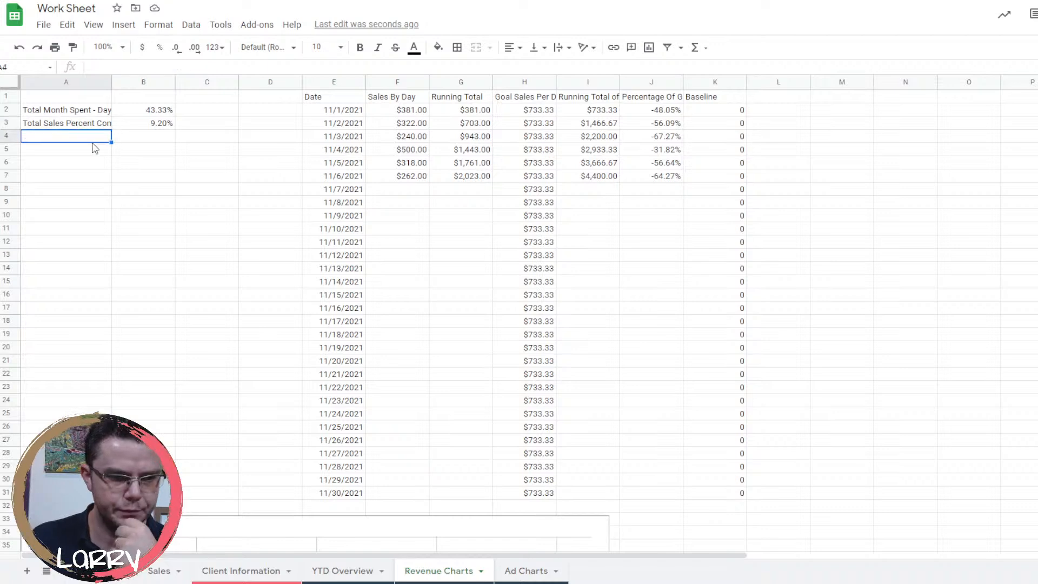
left_click(95, 148)
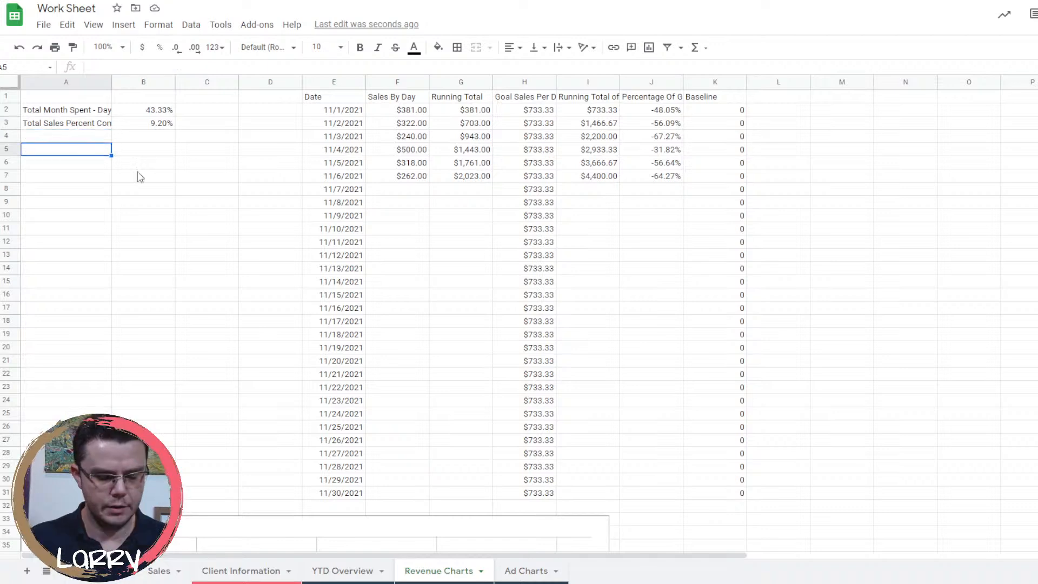
type("Month")
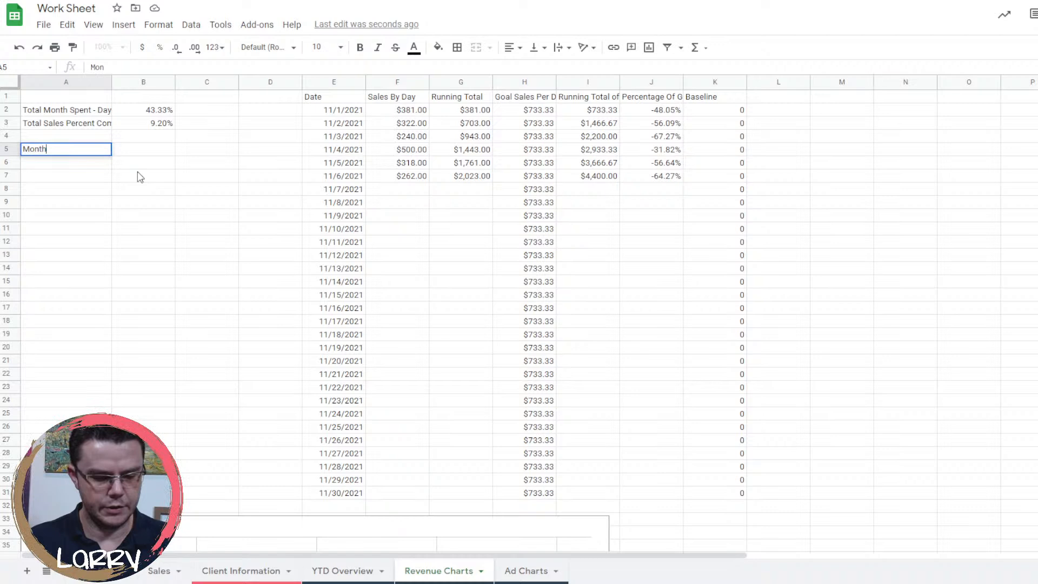
type(" To Date")
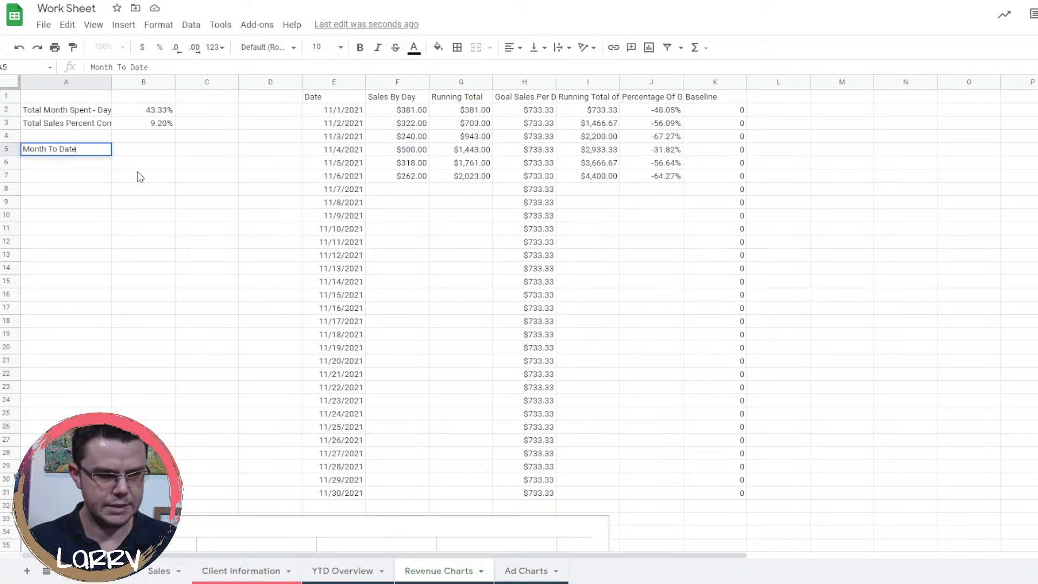
type(" Pace")
key("Return")
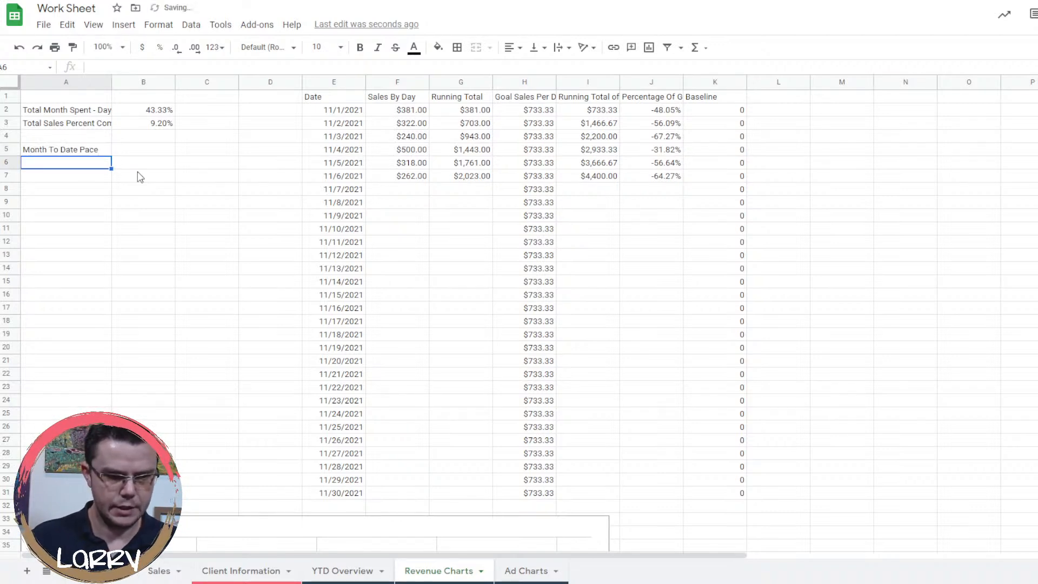
In cell A6, calculate the month-to-date pace by subtracting total month spent from total sales percent complete with =B3-B2.
type("=")
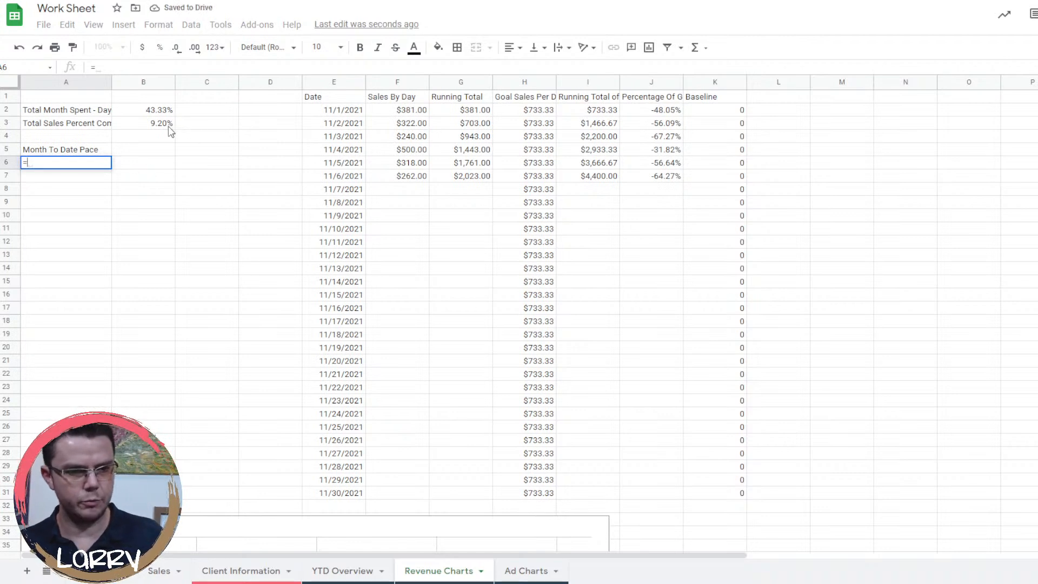
left_click(170, 128)
type("-")
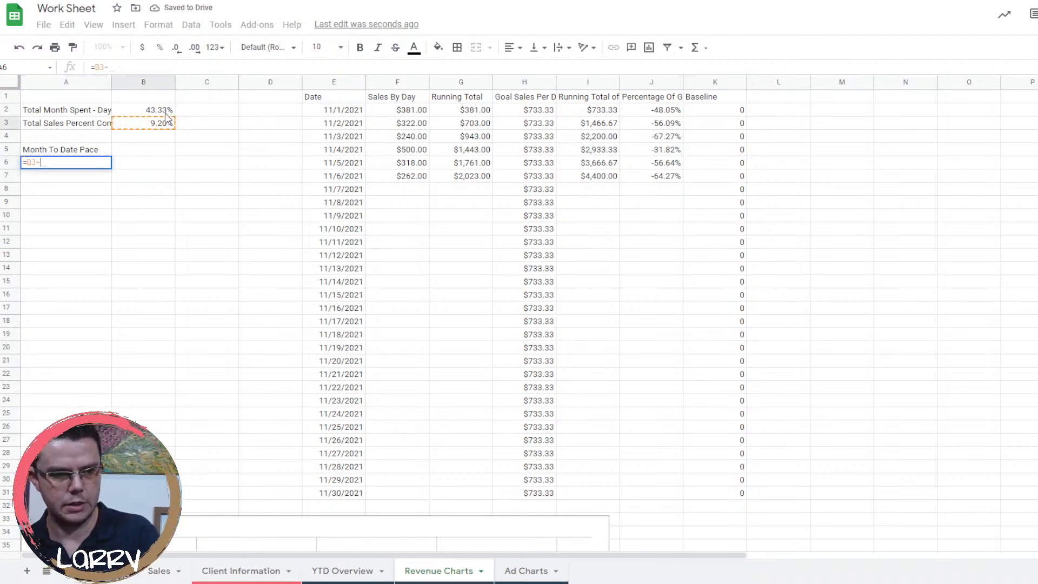
left_click(166, 112)
key("Return")
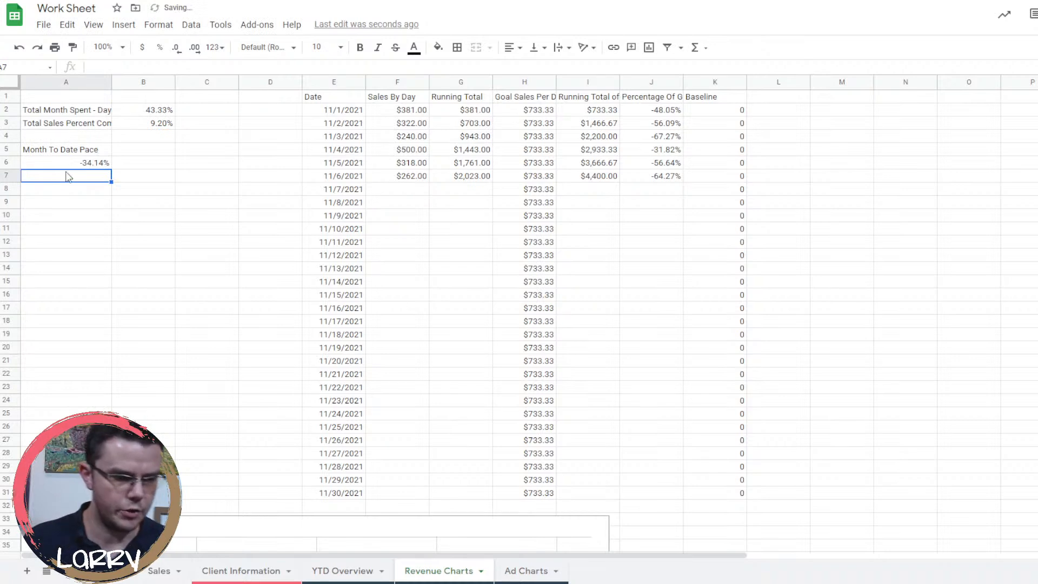
Copy A5:A6, paste it linked to the spreadsheet on the Auto Report Live slide, and place the enlarged table beside the chart's right edge.
left_click_drag(84, 150, 81, 173)
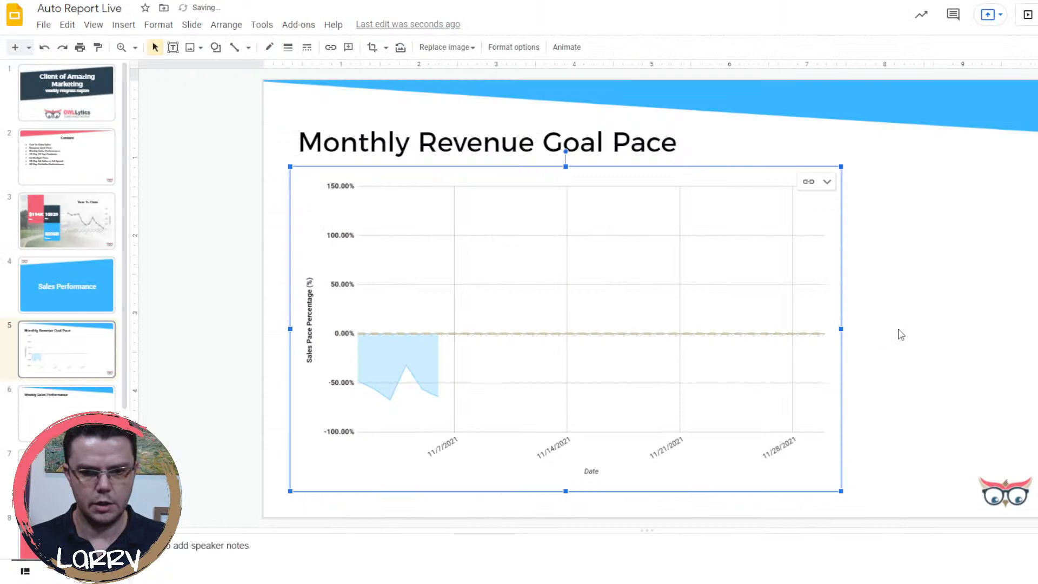
key("ctrl+v")
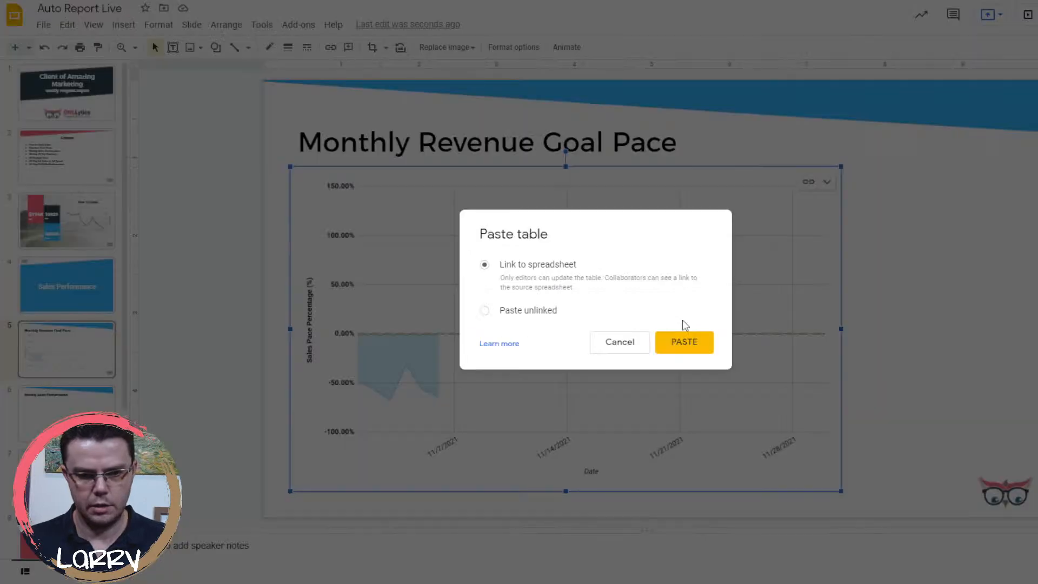
left_click(685, 342)
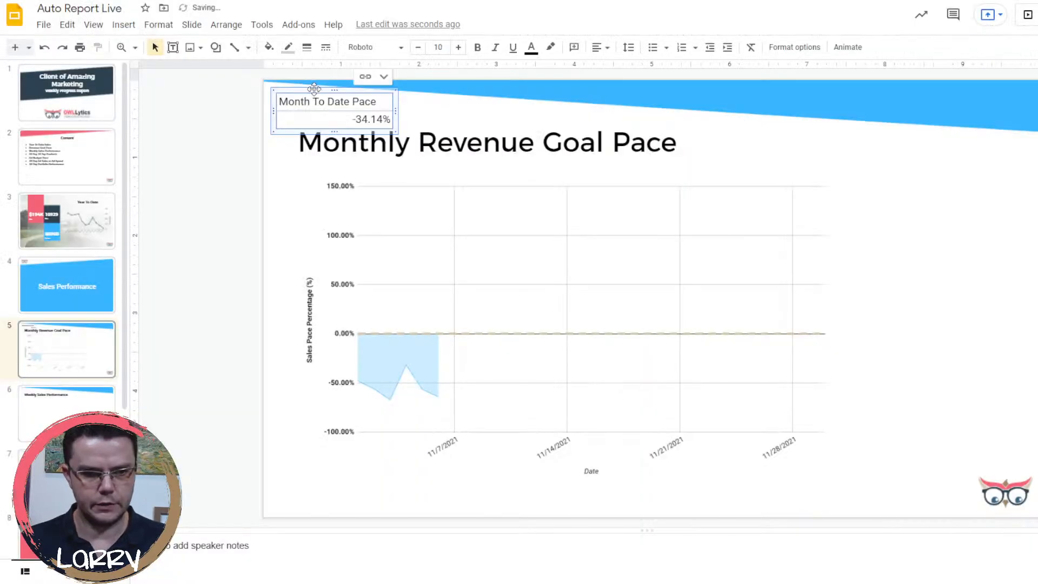
left_click_drag(796, 160, 950, 338)
Center the text of both Month To Date Pace table cells horizontally and align it to the middle vertically.
left_click_drag(919, 259, 994, 319)
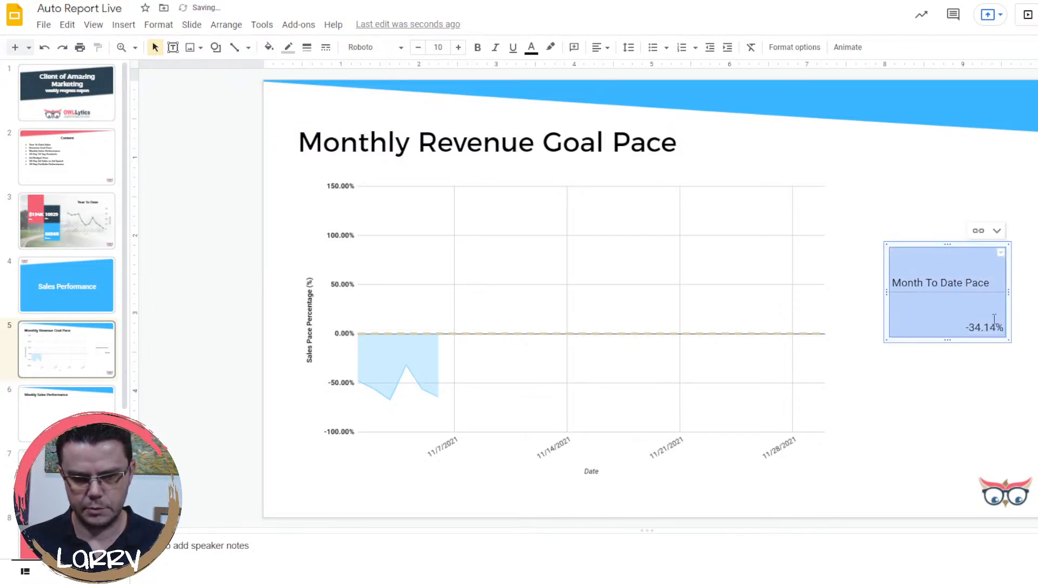
left_click(600, 48)
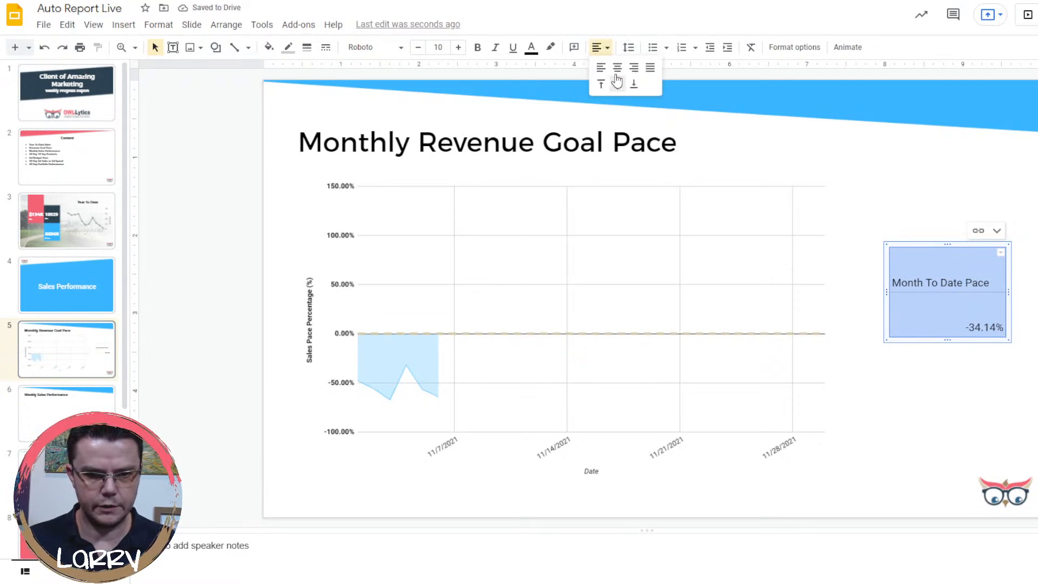
left_click(619, 84)
left_click(600, 47)
left_click(618, 67)
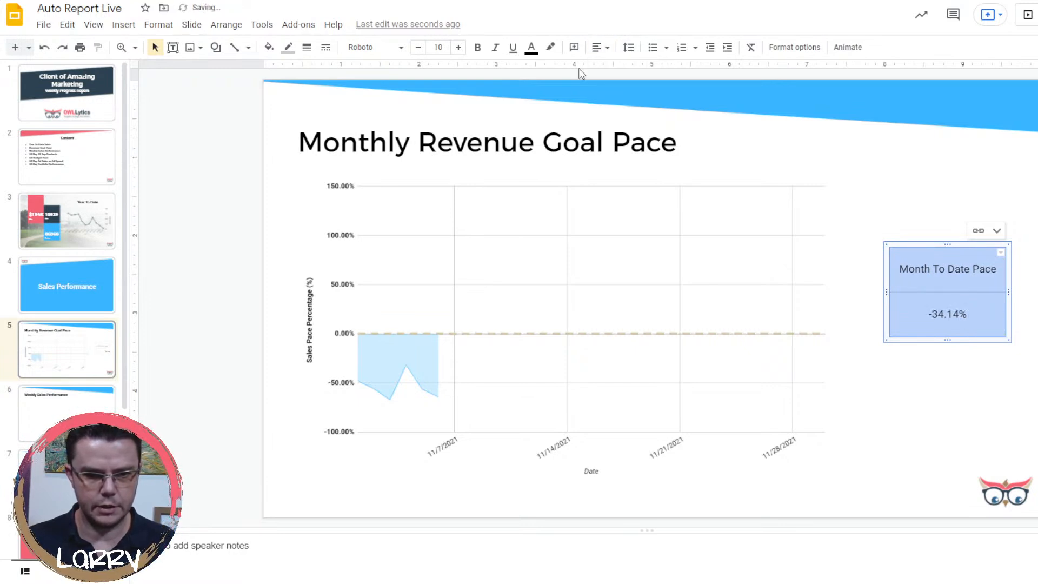
Set the border color of the Month To Date Pace table to transparent.
left_click(288, 47)
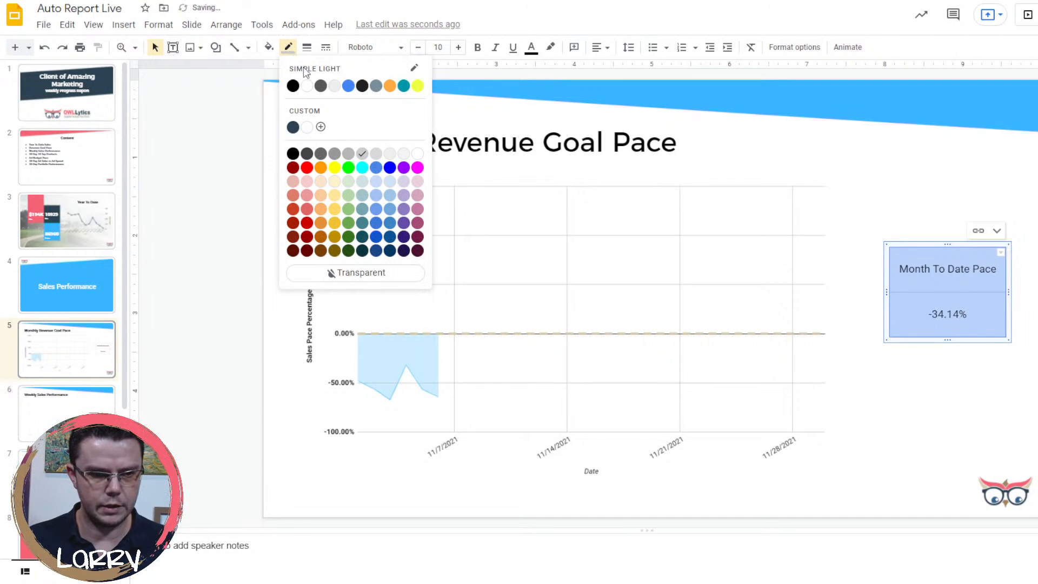
left_click(307, 86)
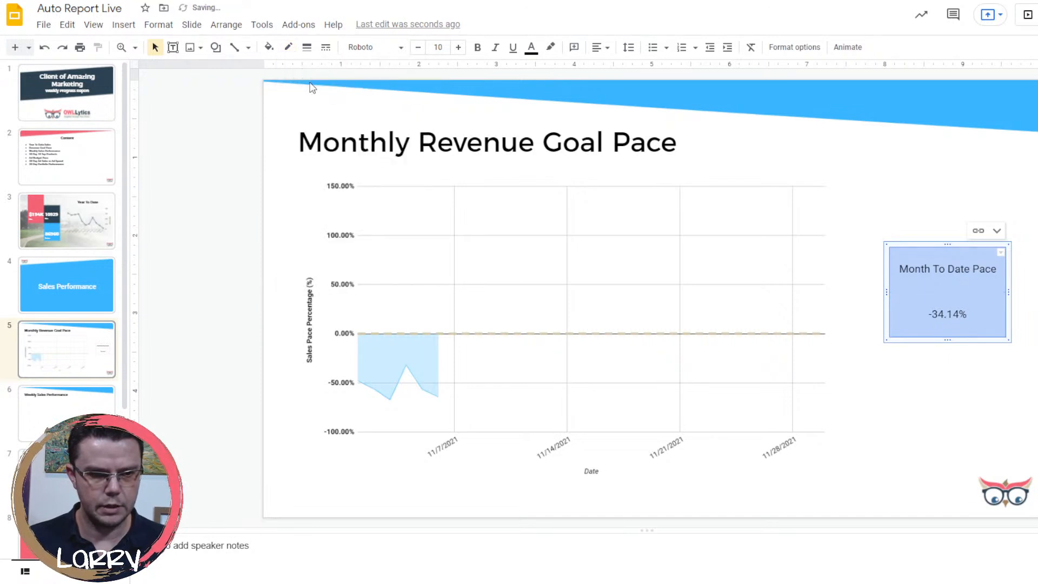
left_click(288, 47)
left_click(373, 273)
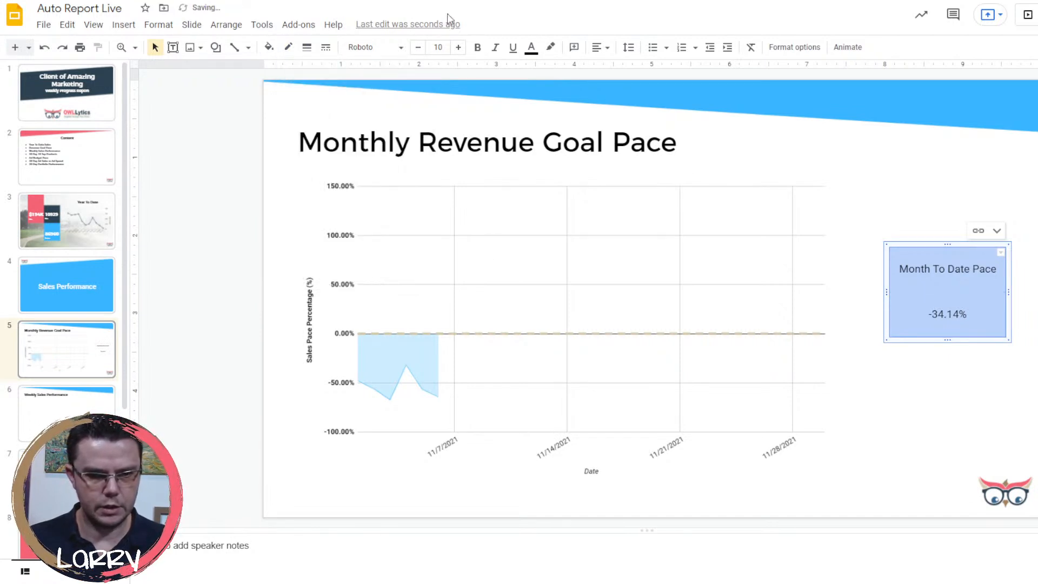
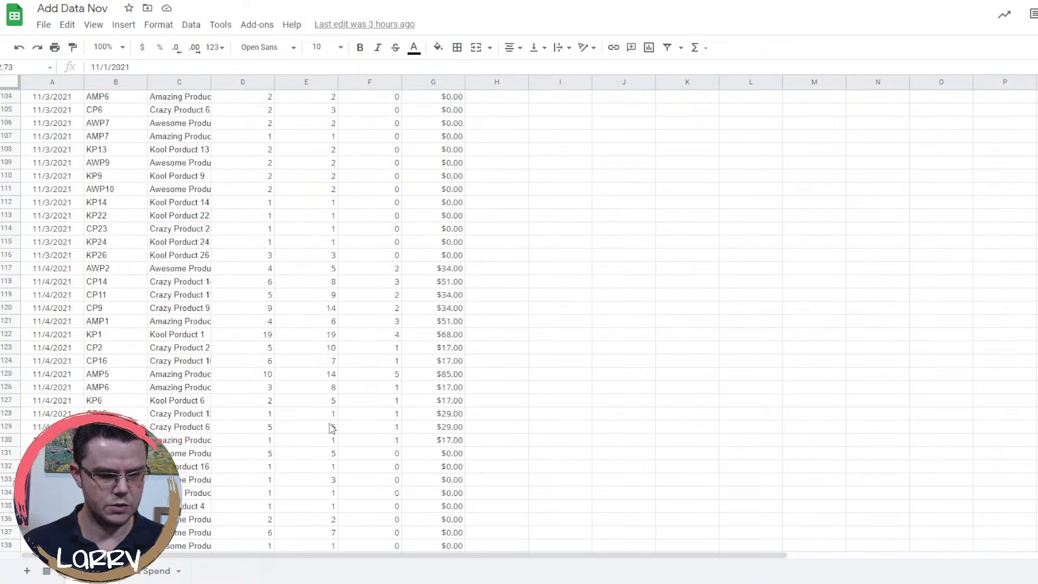
Select and copy the November sales rows A2:G220 in the Add Data Nov spreadsheet, and open the Sales sheet of Work Sheet.
scroll(346, 319, "down", 20)
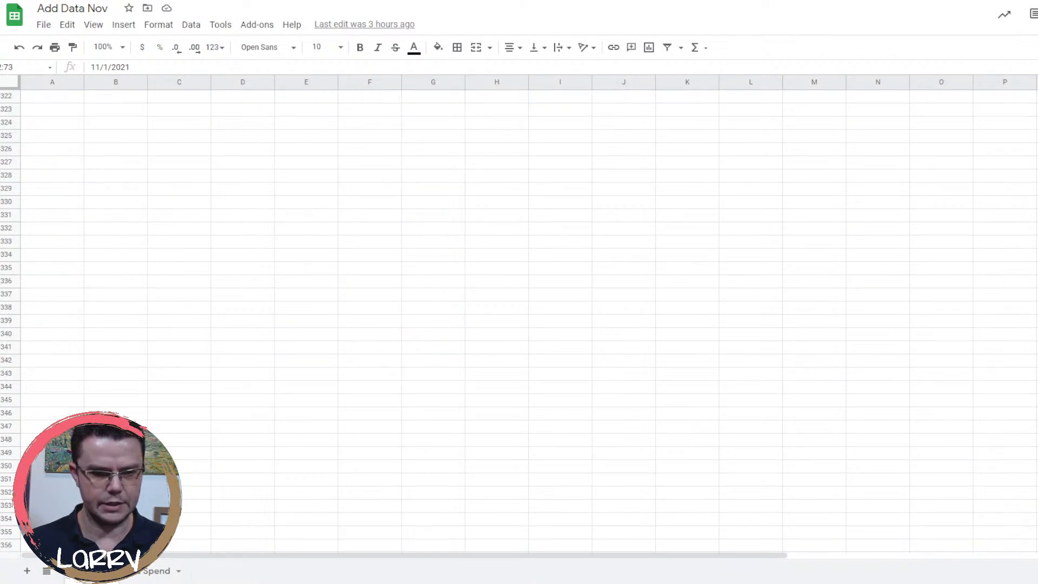
left_click(433, 242)
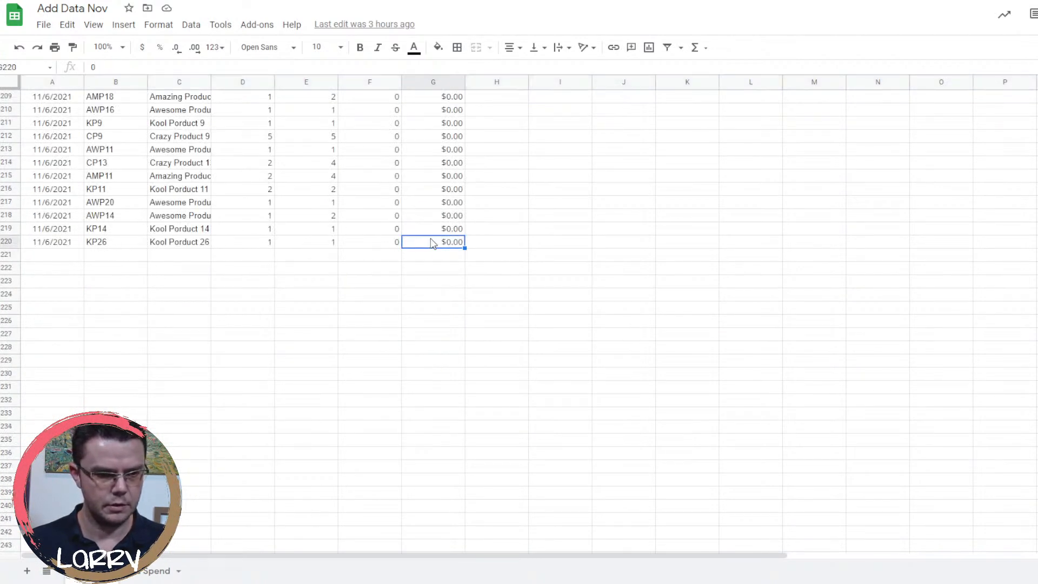
left_click_drag(1037, 190, 1037, 86)
left_click(65, 112, "shift")
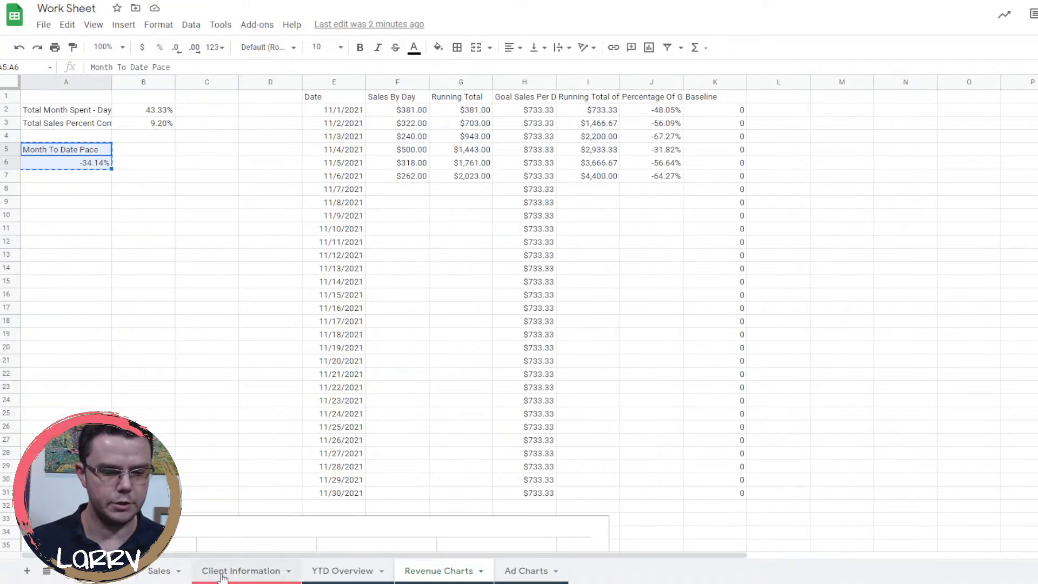
left_click(151, 567)
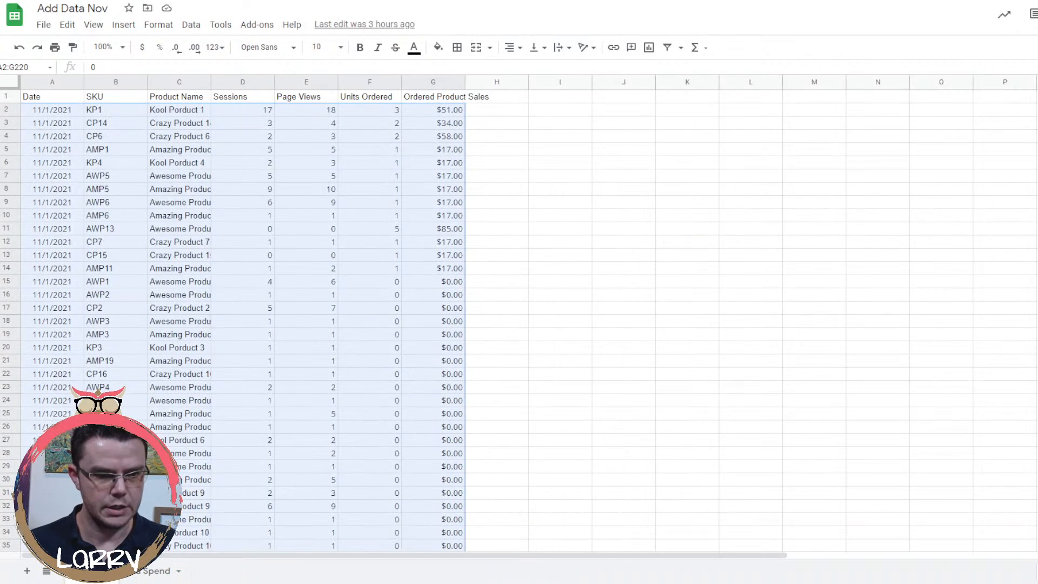
key("ctrl+c")
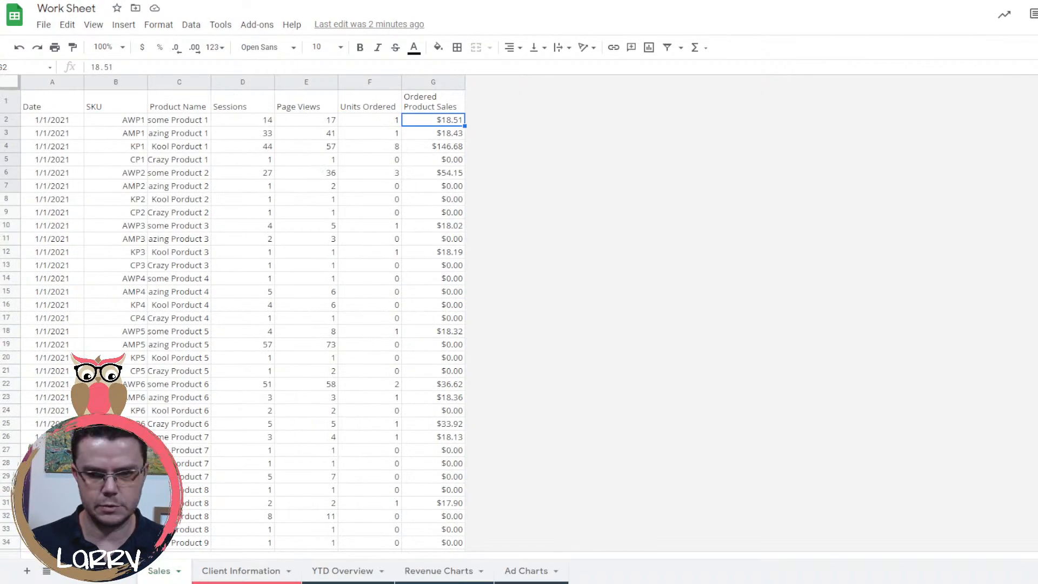
In the Work Sheet's Sales sheet, locate the first row dated 11/1/2021 and select its date cell, A13922.
scroll(616, 204, "down", 20)
scroll(616, 205, "down", 15)
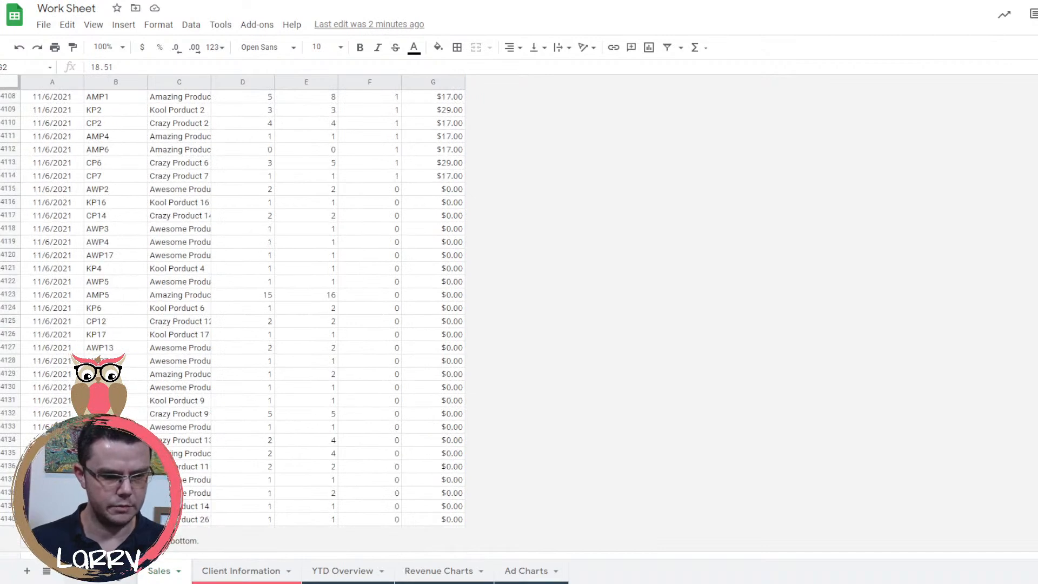
scroll(34, 306, "up", 15)
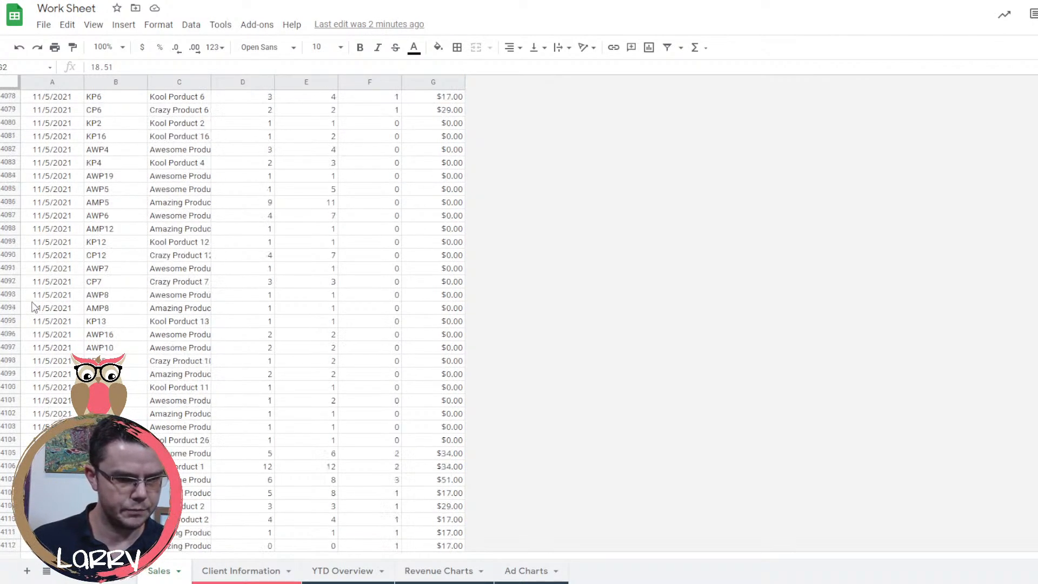
scroll(34, 306, "up", 20)
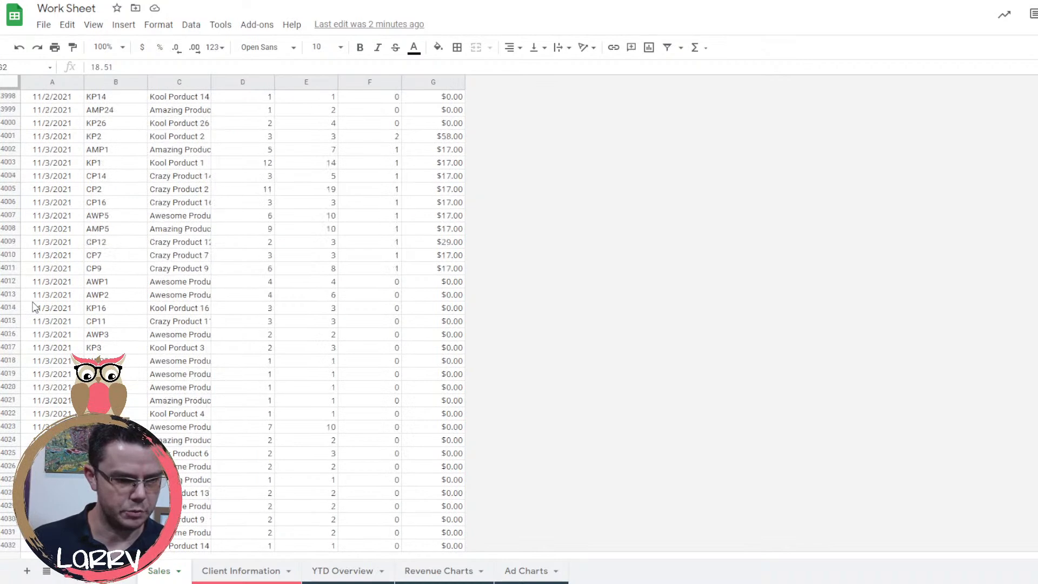
scroll(34, 307, "up", 18)
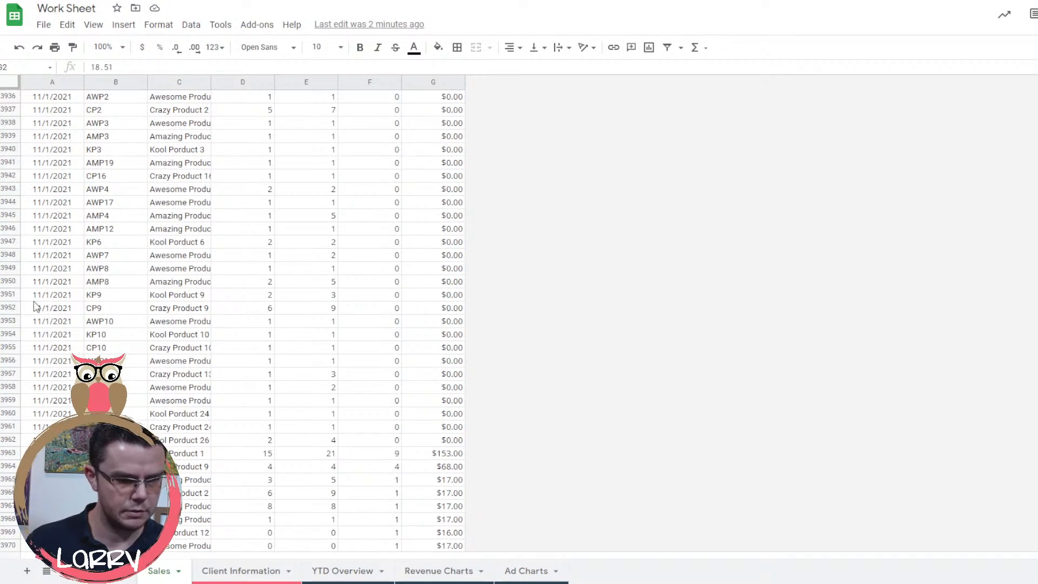
scroll(34, 306, "up", 4)
left_click(47, 244)
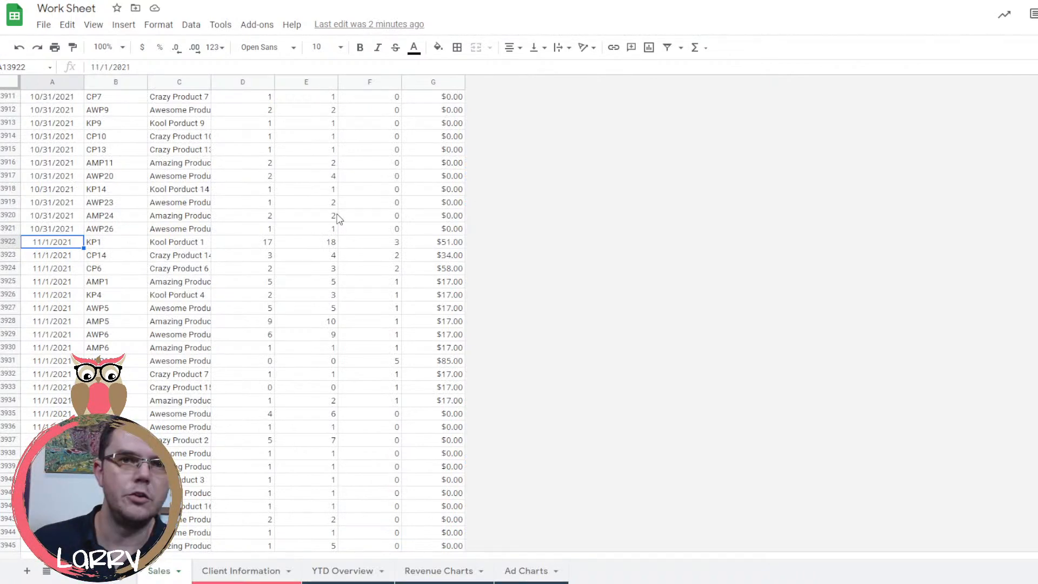
Paste the copied November rows at A13922 in the Sales sheet and check the pasted block down to its last row.
key("ctrl+v")
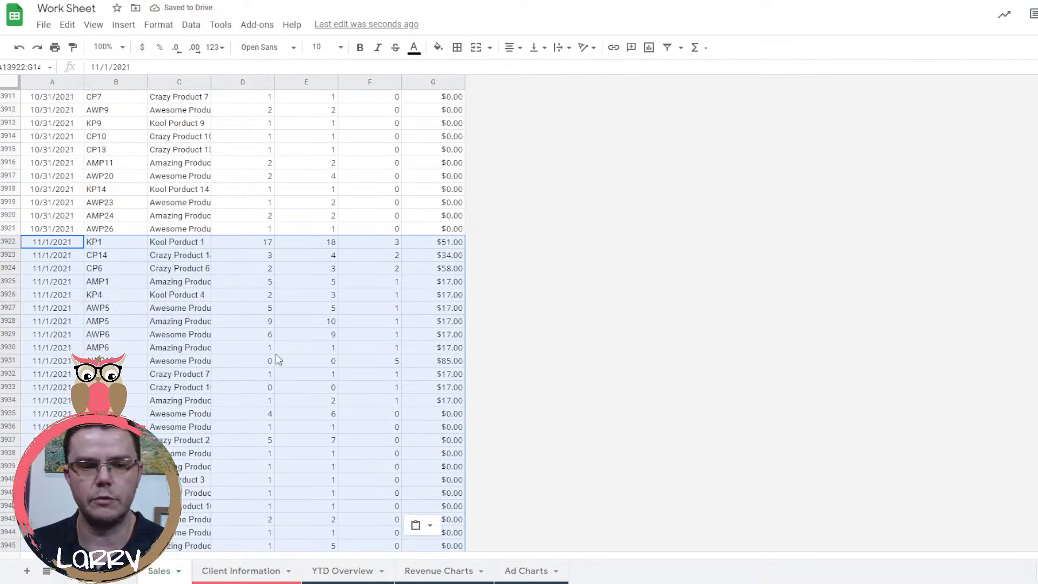
scroll(278, 360, "down", 3)
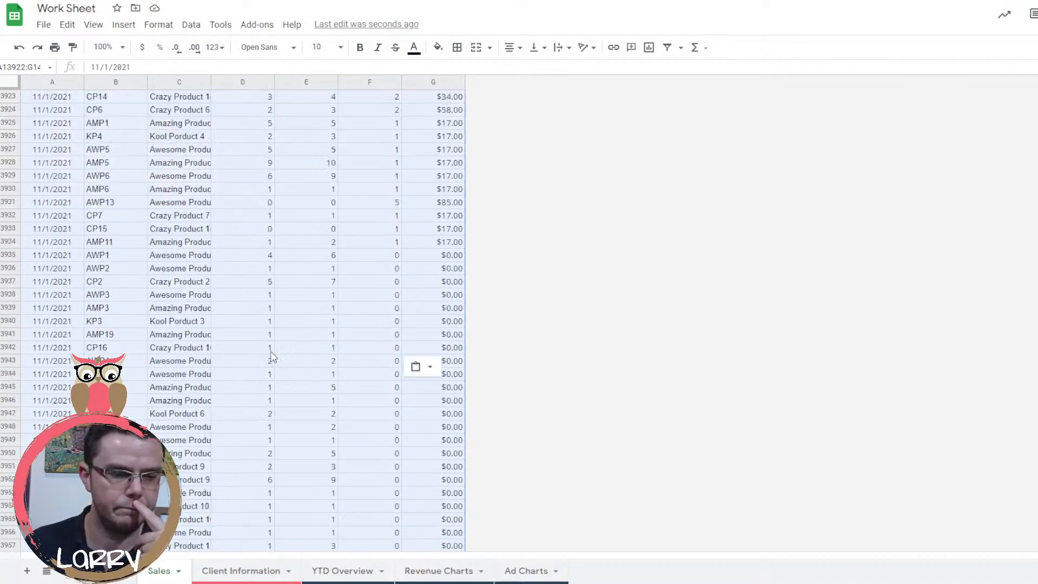
scroll(272, 357, "down", 15)
scroll(273, 356, "down", 18)
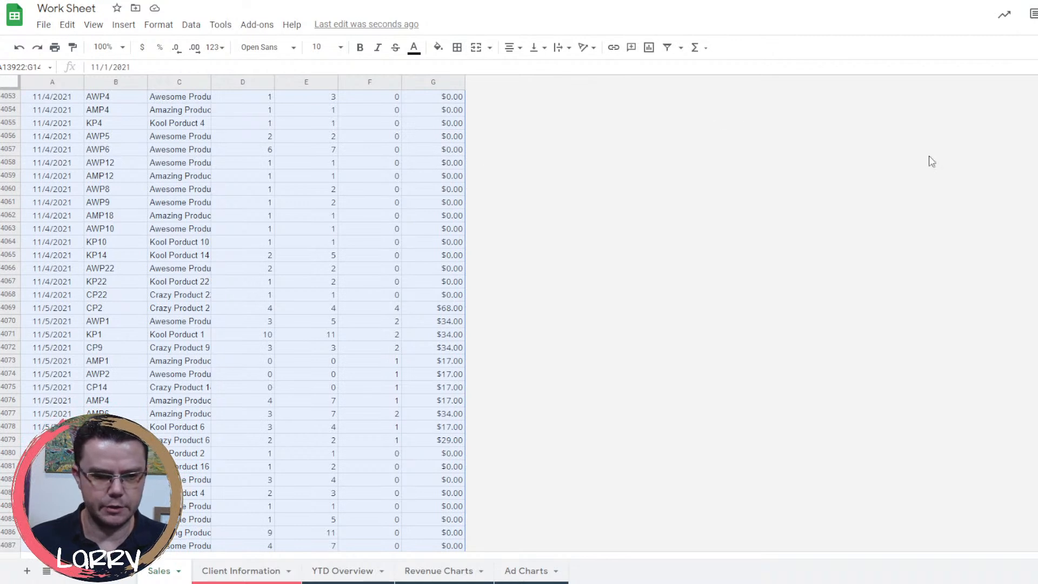
scroll(591, 399, "down", 14)
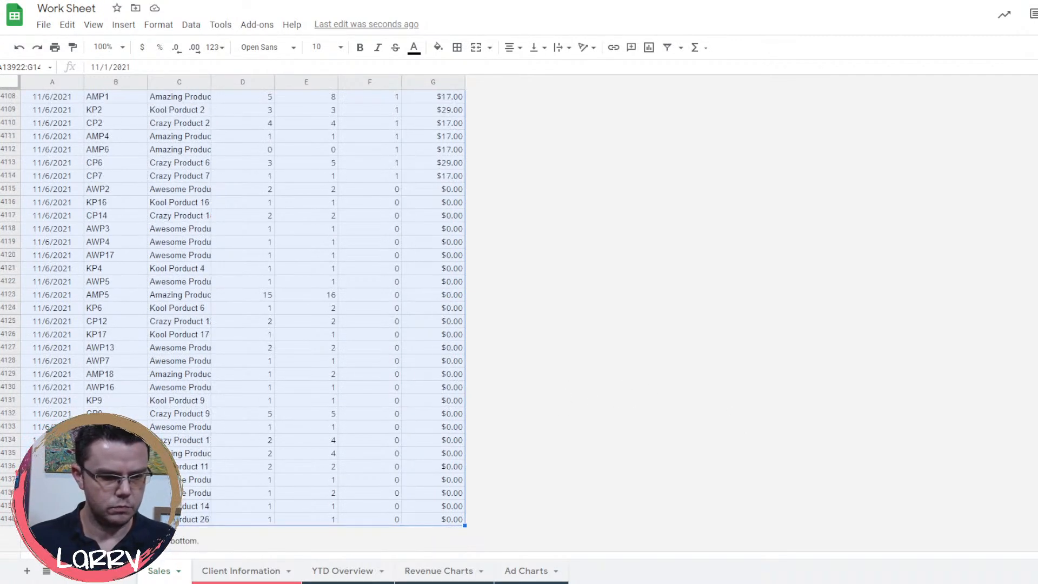
left_click(53, 506)
left_click(52, 520)
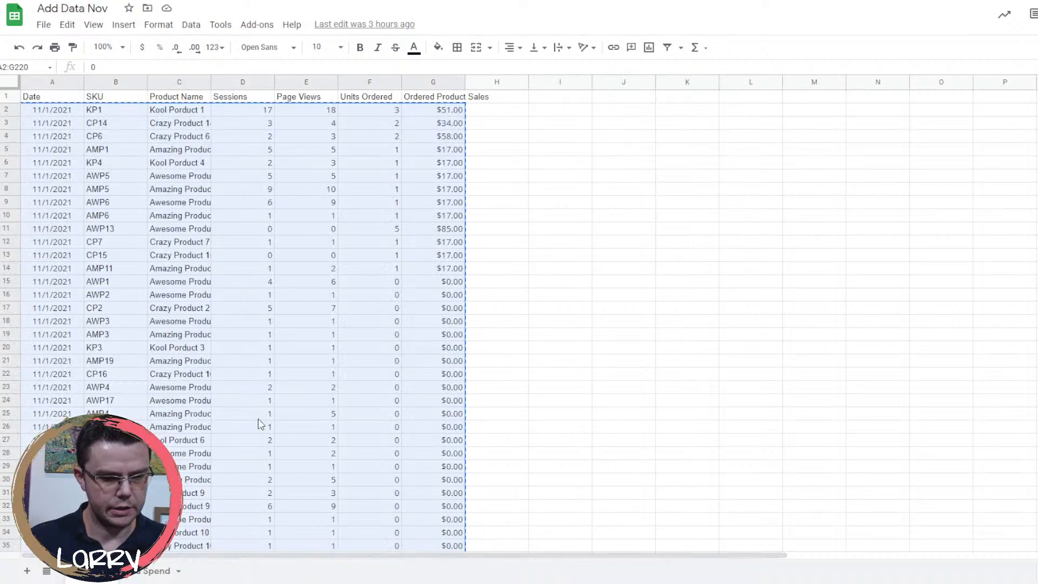
Check the copied range A2:G220 in the Add Data Nov spreadsheet down to its last filled row.
scroll(244, 319, "down", 8)
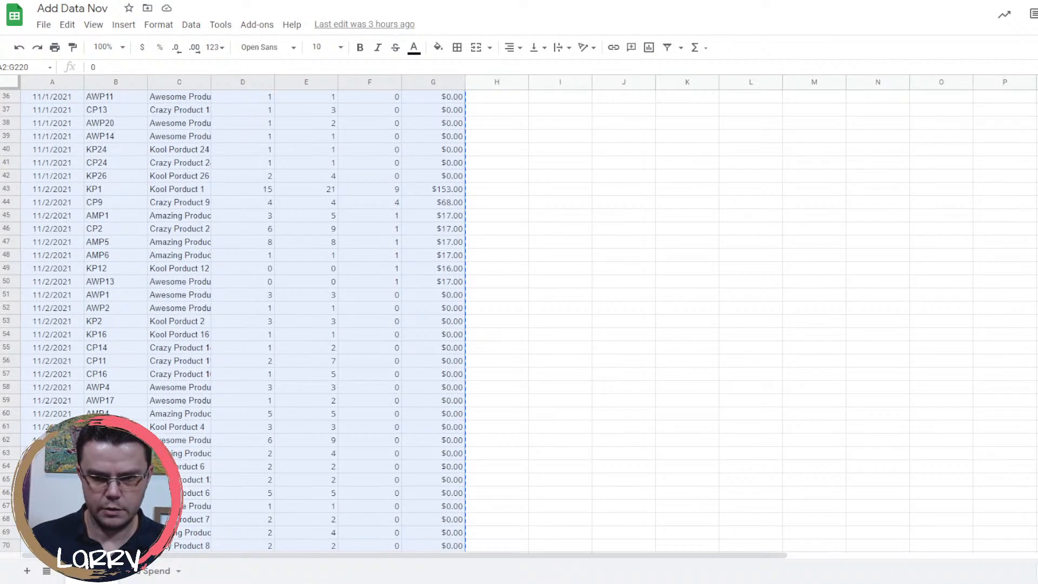
scroll(243, 319, "down", 20)
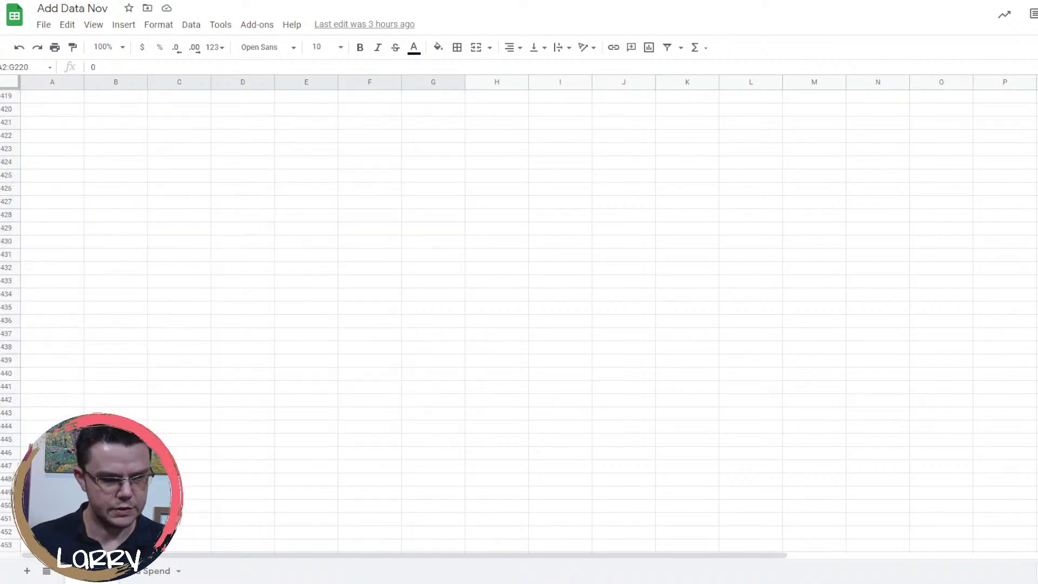
scroll(244, 319, "up", 20)
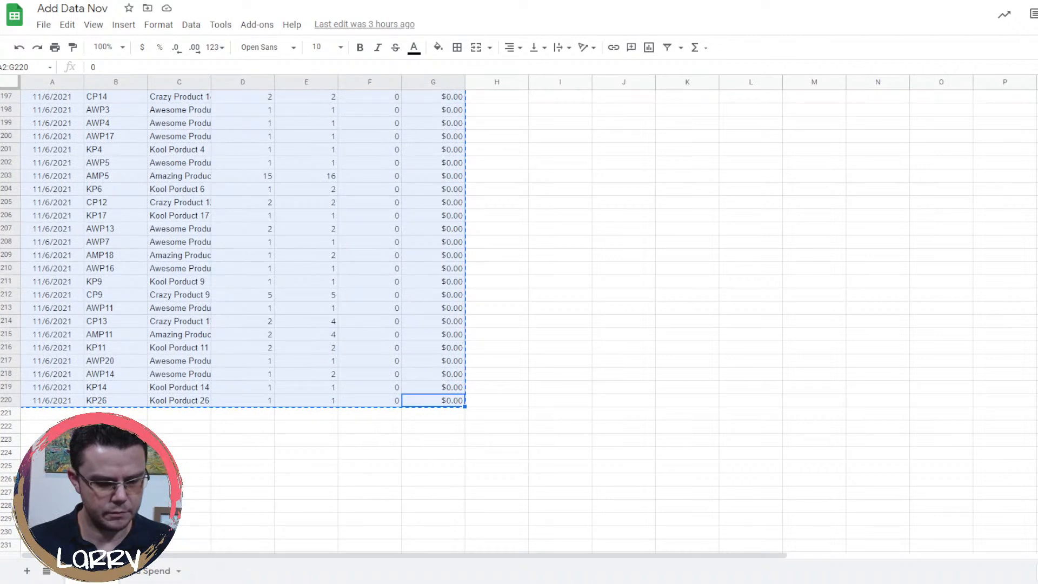
Return to the Work Sheet, paste the copied November rows at A13922 of the Sales sheet again, and check the block's end.
key("ctrl+Tab")
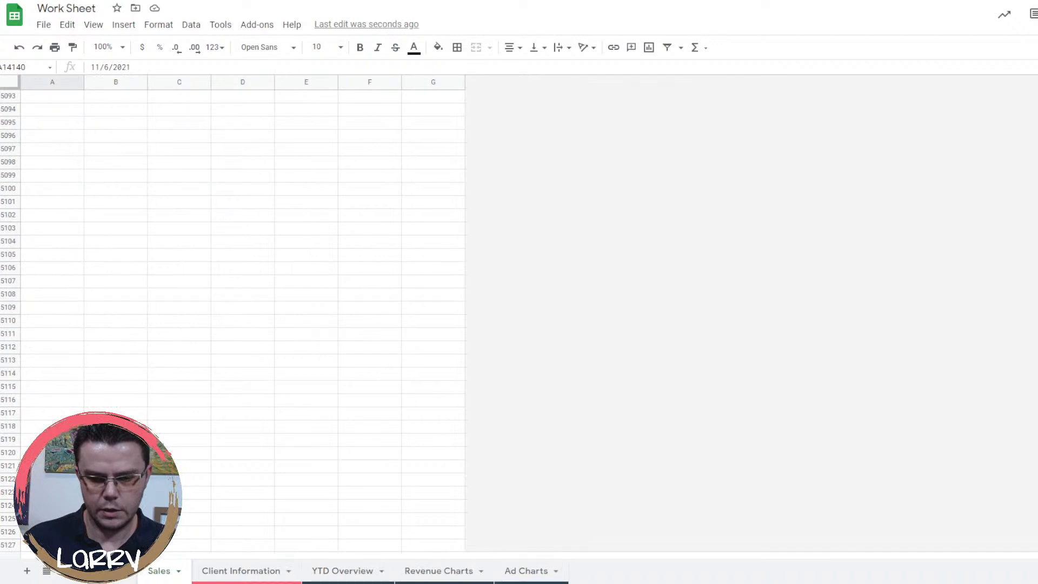
scroll(243, 319, "up", 20)
scroll(243, 319, "down", 20)
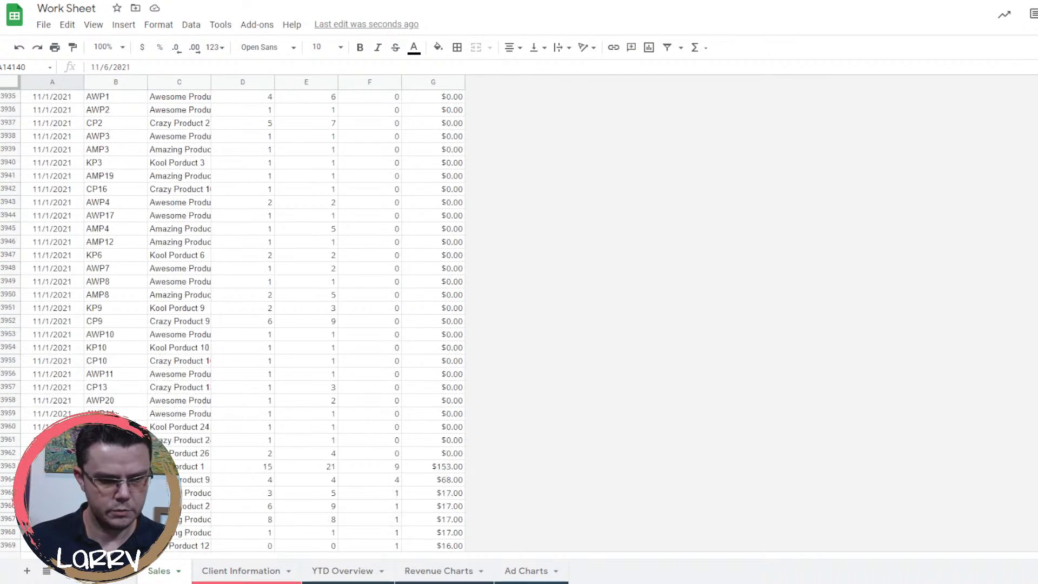
scroll(41, 219, "up", 5)
left_click(41, 219)
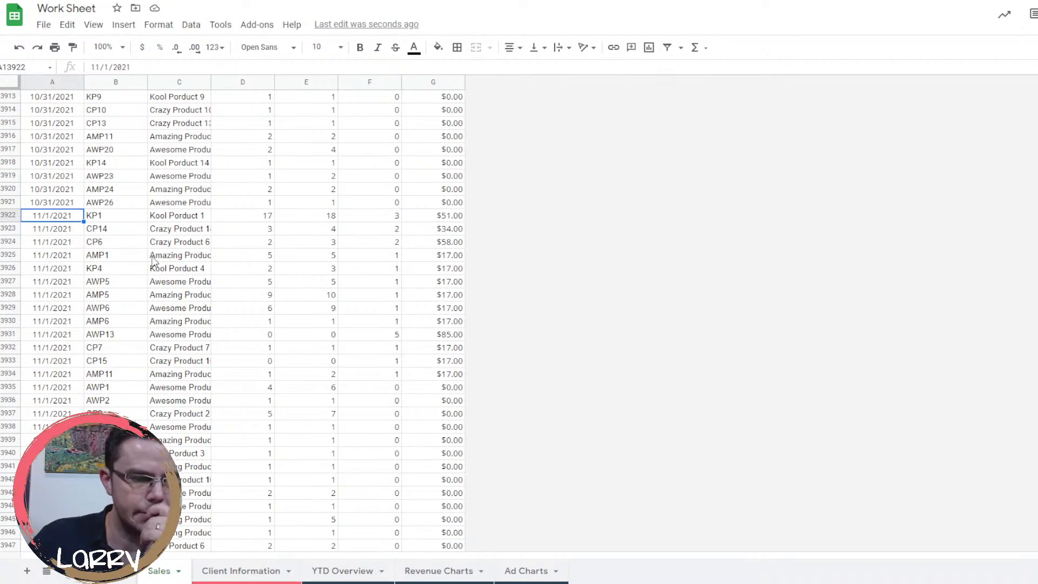
key("ctrl+v")
scroll(148, 256, "down", 7)
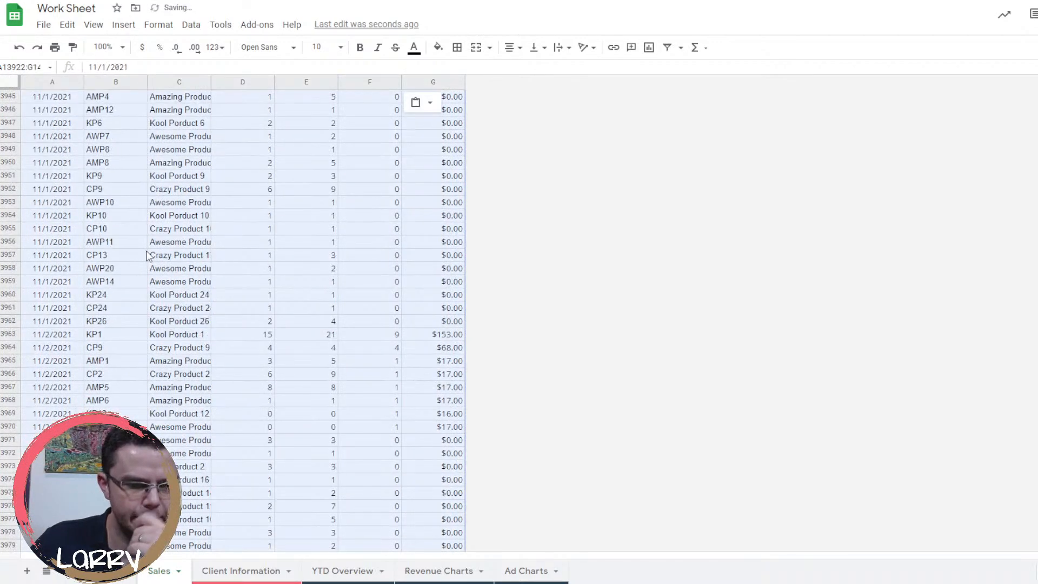
scroll(148, 256, "down", 16)
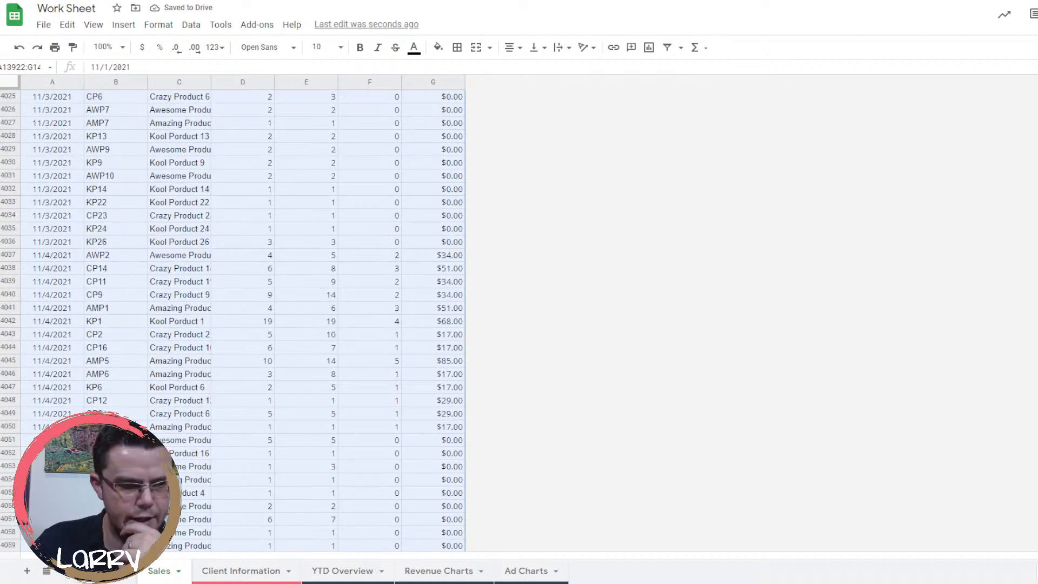
scroll(233, 320, "down", 9)
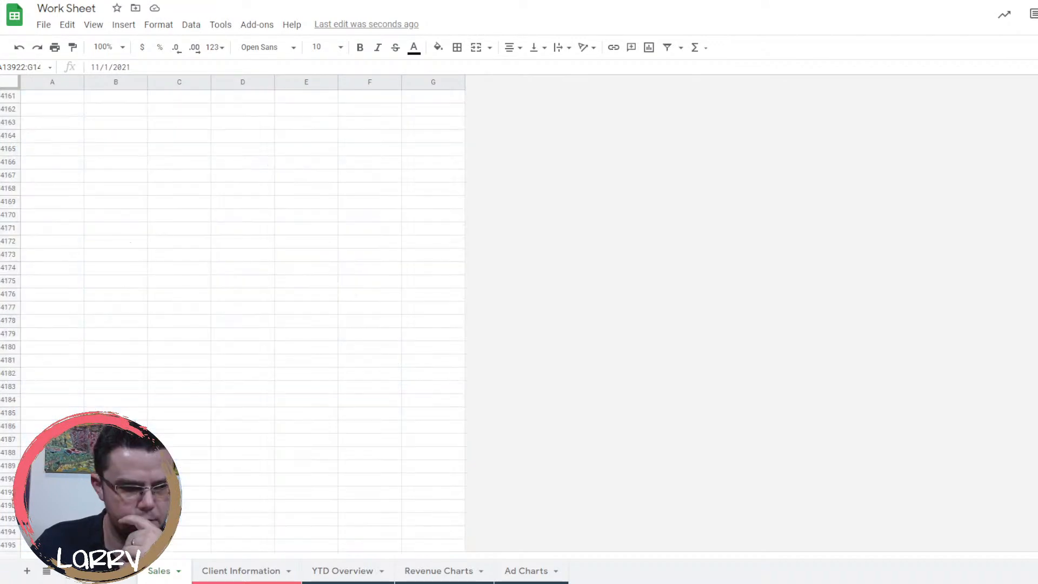
scroll(425, 409, "down", 9)
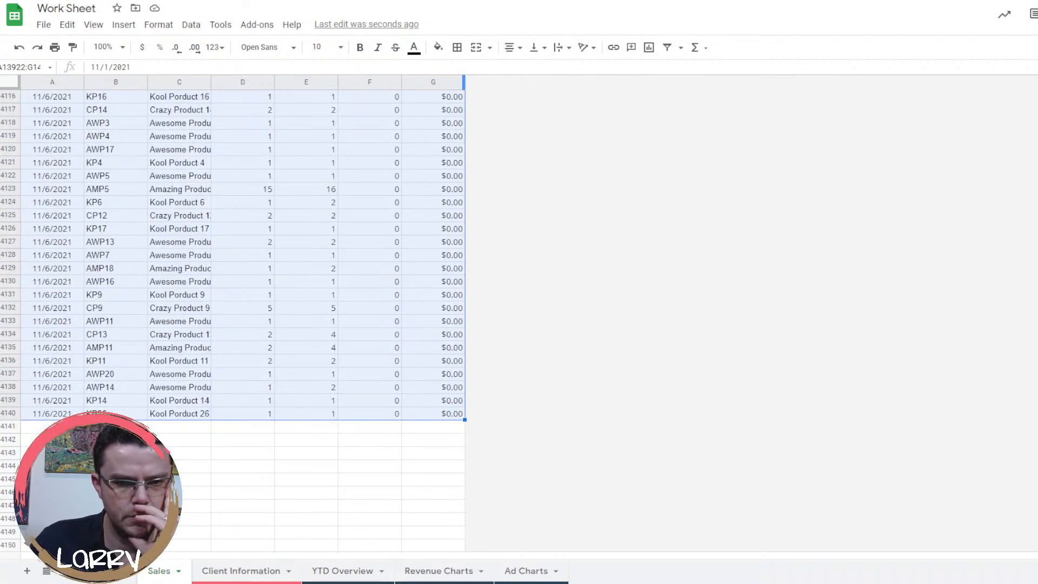
Compare the November rows in the Add Data Nov spreadsheet with the pasted rows in the Work Sheet's Sales sheet.
key("ctrl+Tab")
scroll(238, 367, "up", 1)
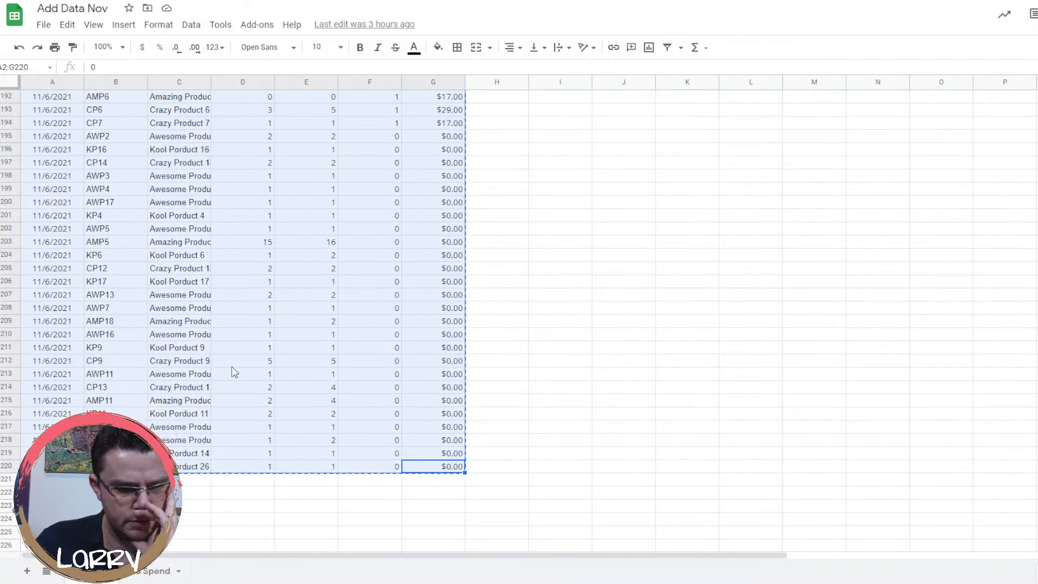
scroll(319, 234, "up", 17)
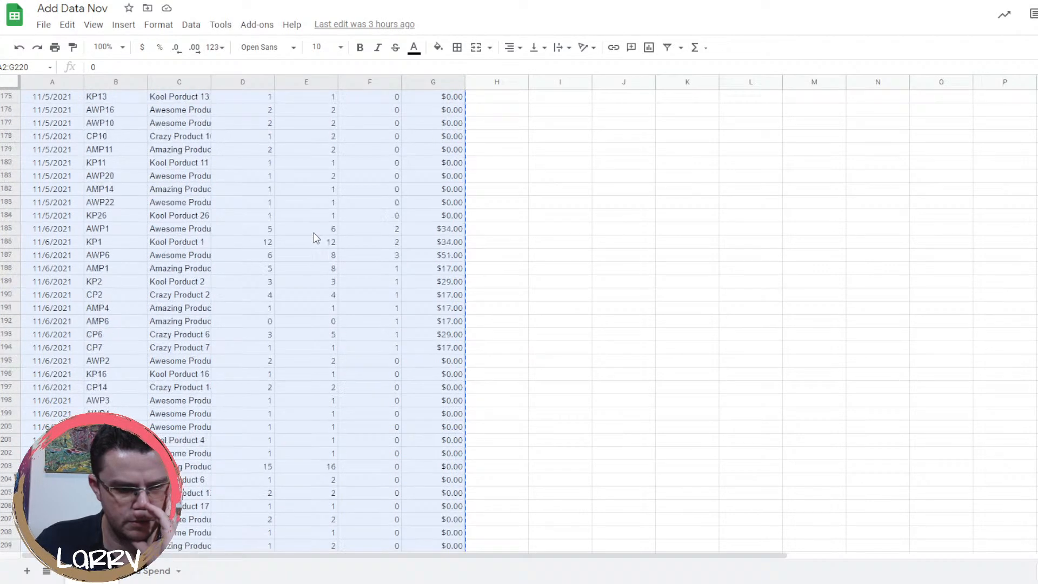
scroll(317, 232, "up", 20)
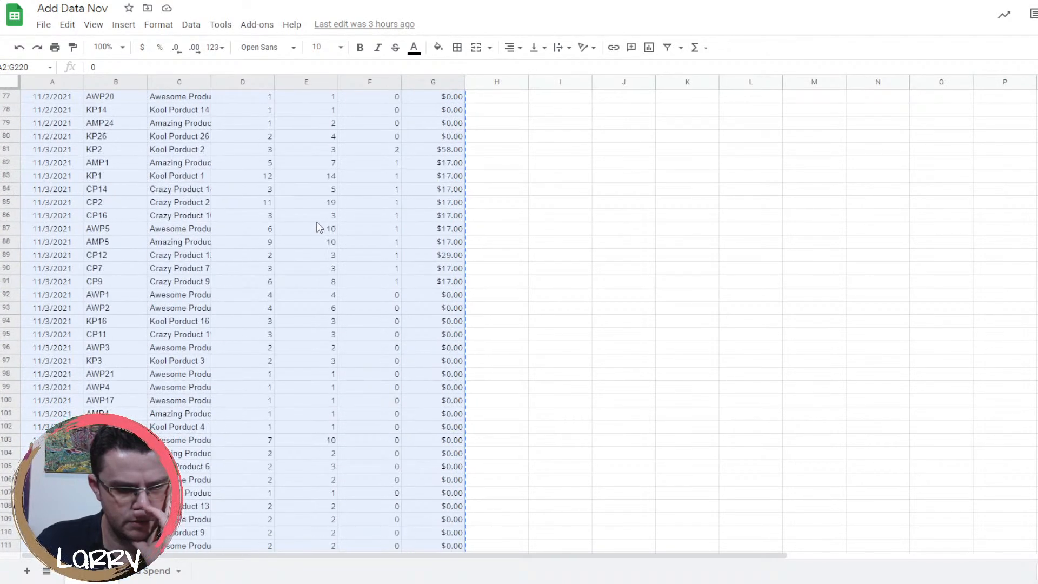
scroll(317, 227, "up", 1)
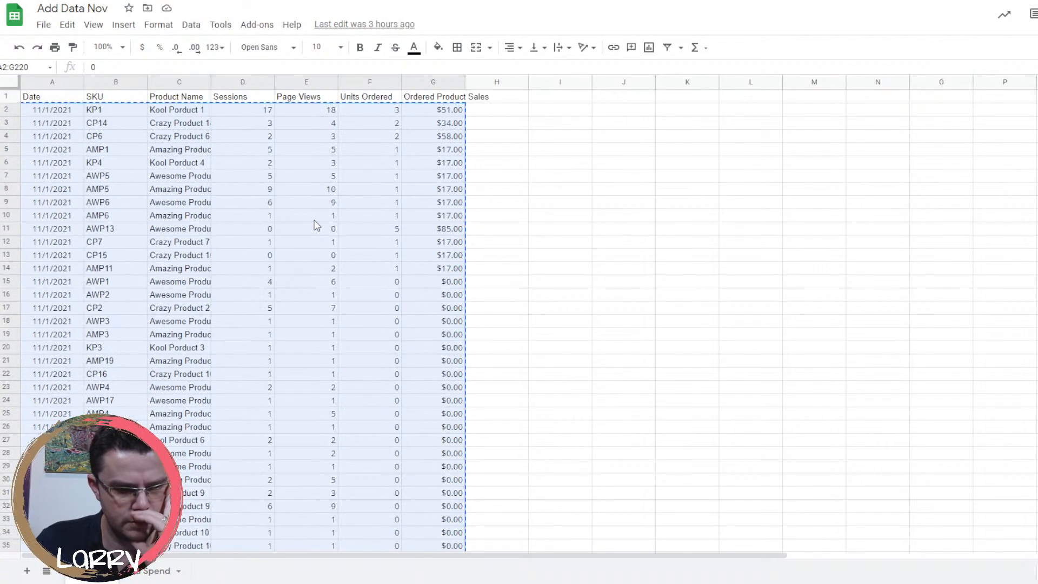
scroll(317, 226, "down", 10)
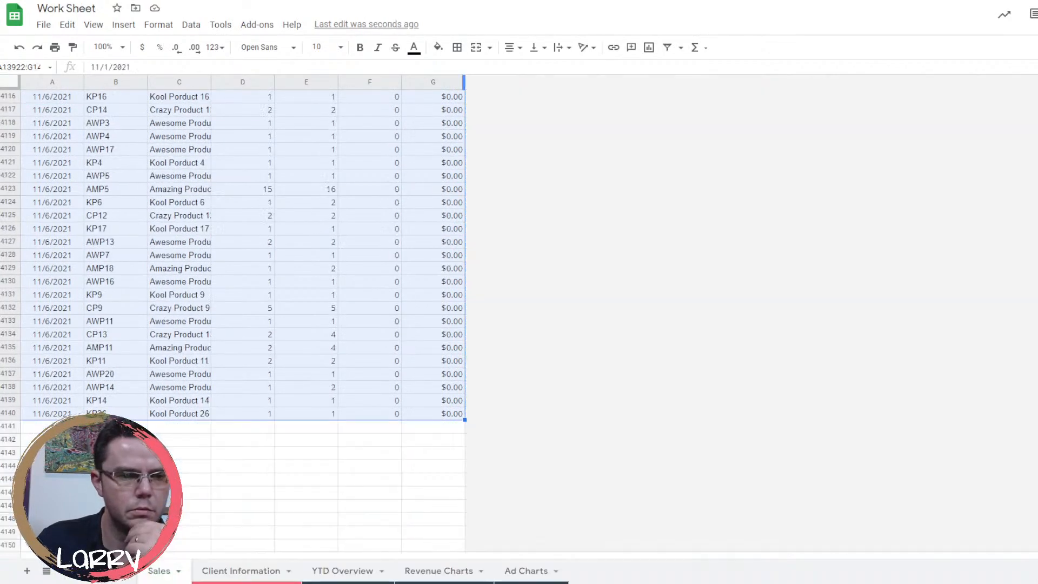
scroll(163, 330, "up", 9)
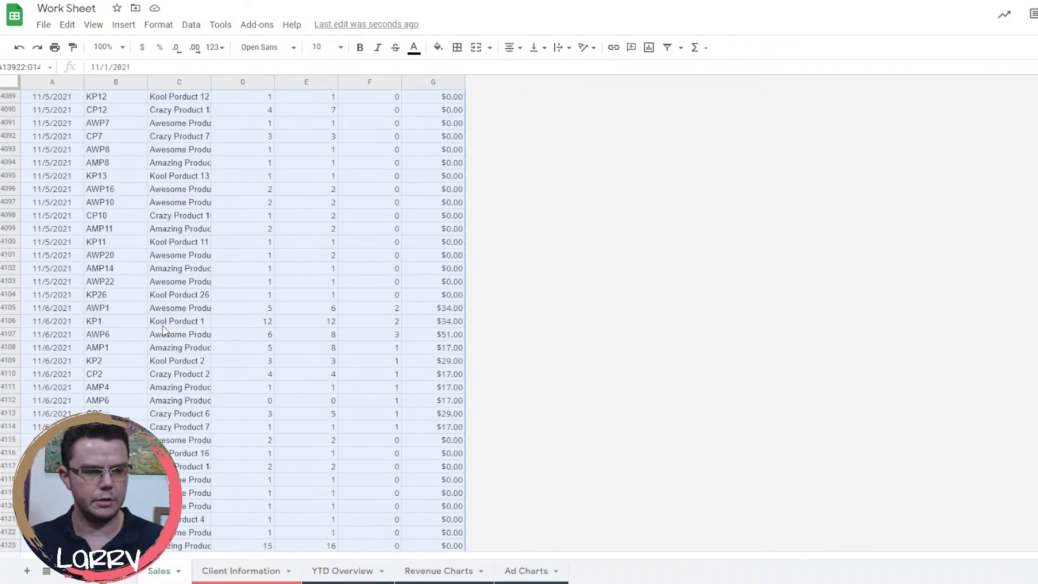
Delete the empty rows 14141–15140 and the November rows 13922–14140 from the Sales sheet.
scroll(164, 330, "down", 12)
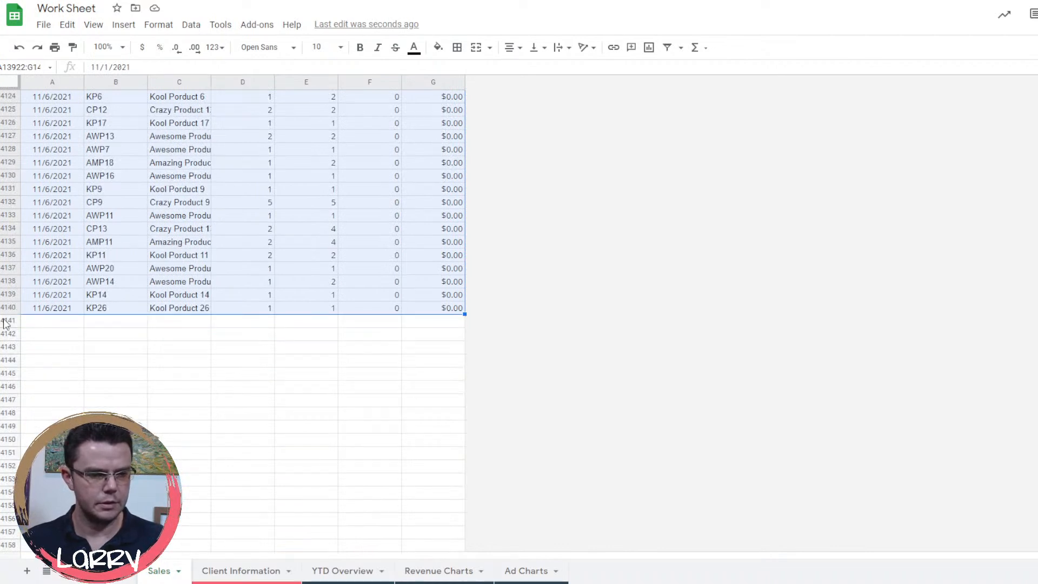
left_click(5, 320)
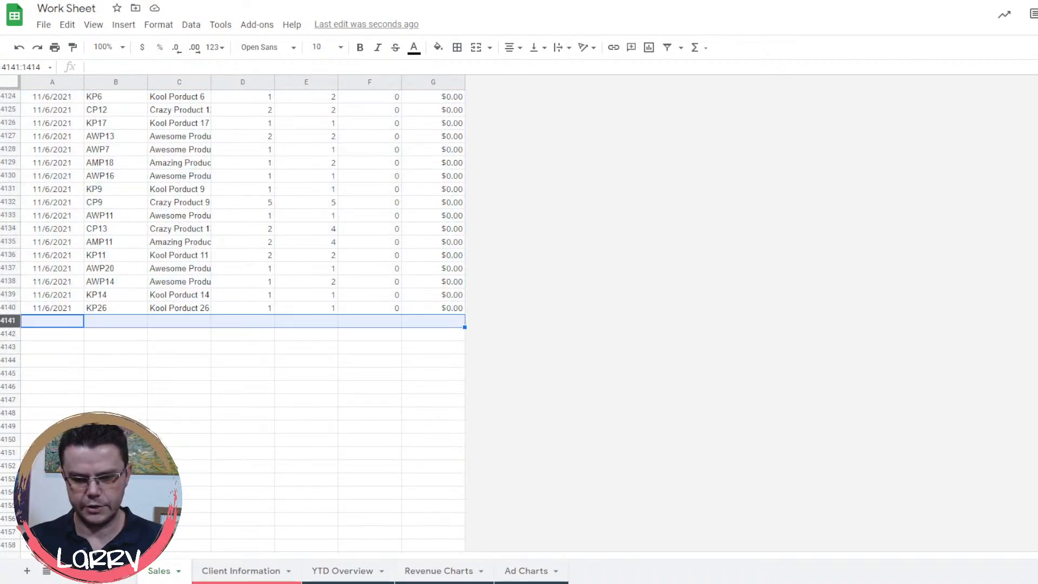
scroll(232, 308, "down", 20)
left_click(4, 516, "shift")
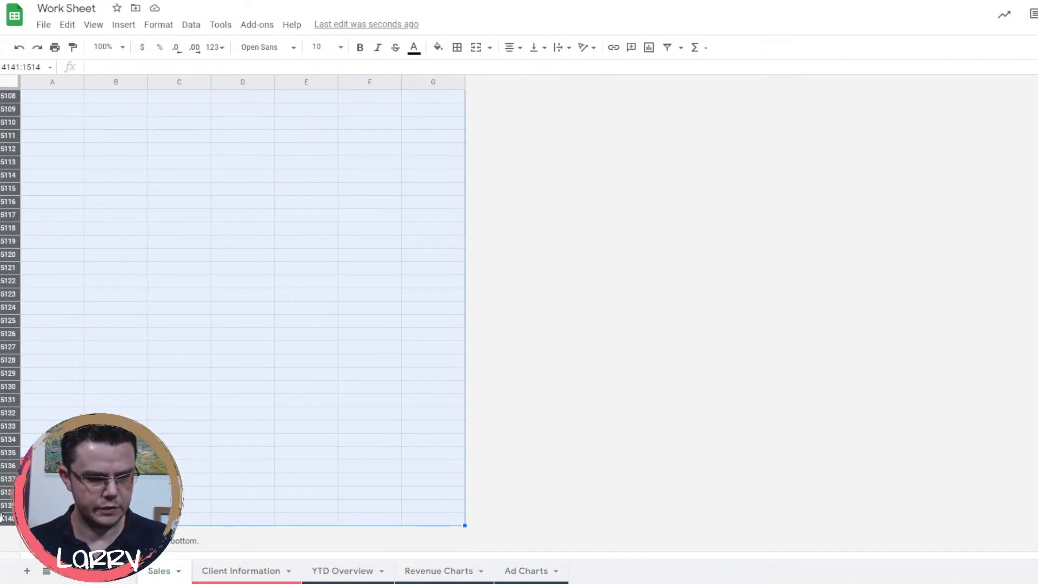
right_click(5, 516)
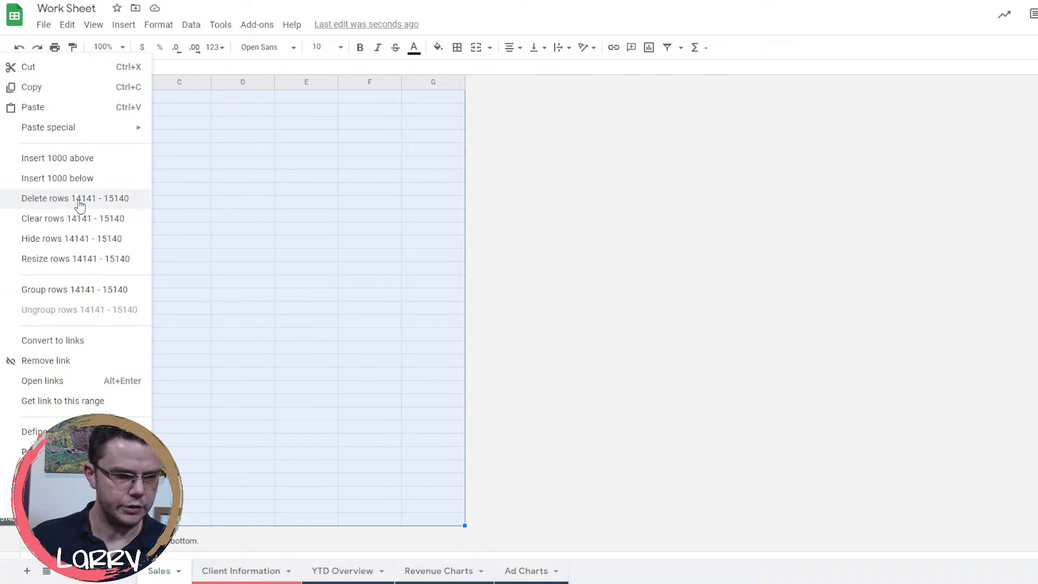
left_click(80, 198)
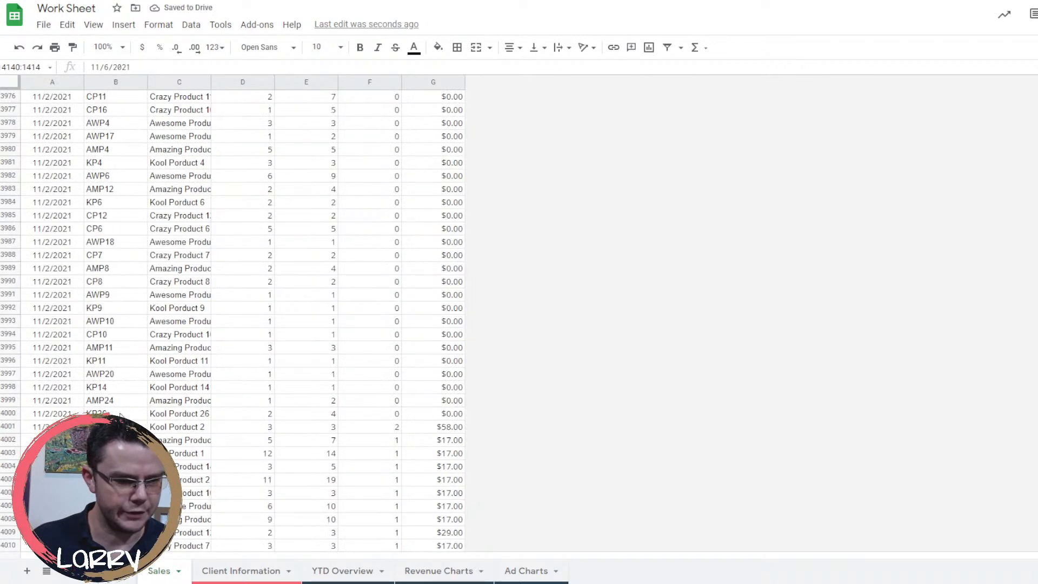
scroll(98, 259, "up", 10)
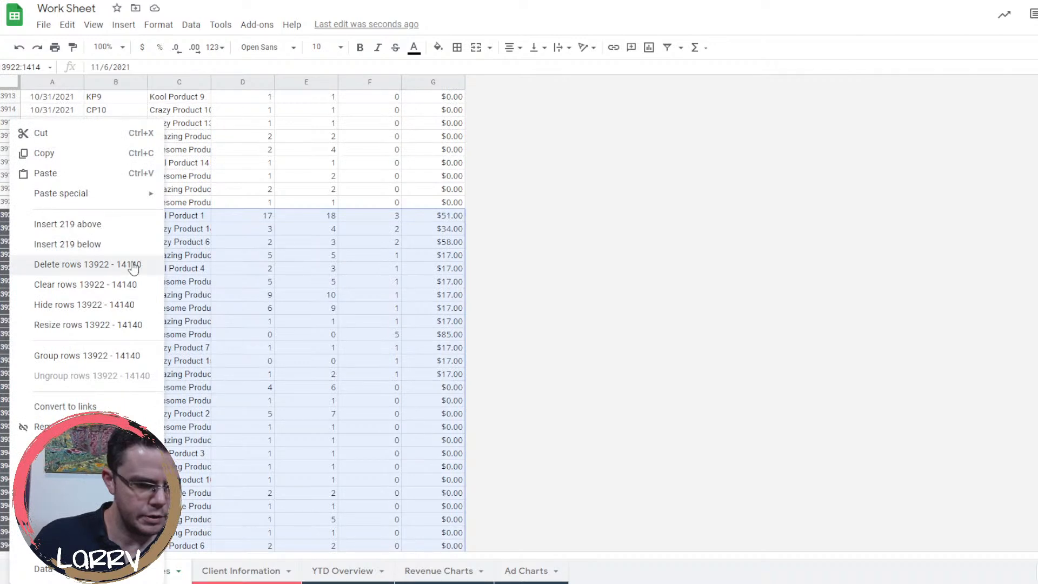
left_click(133, 268)
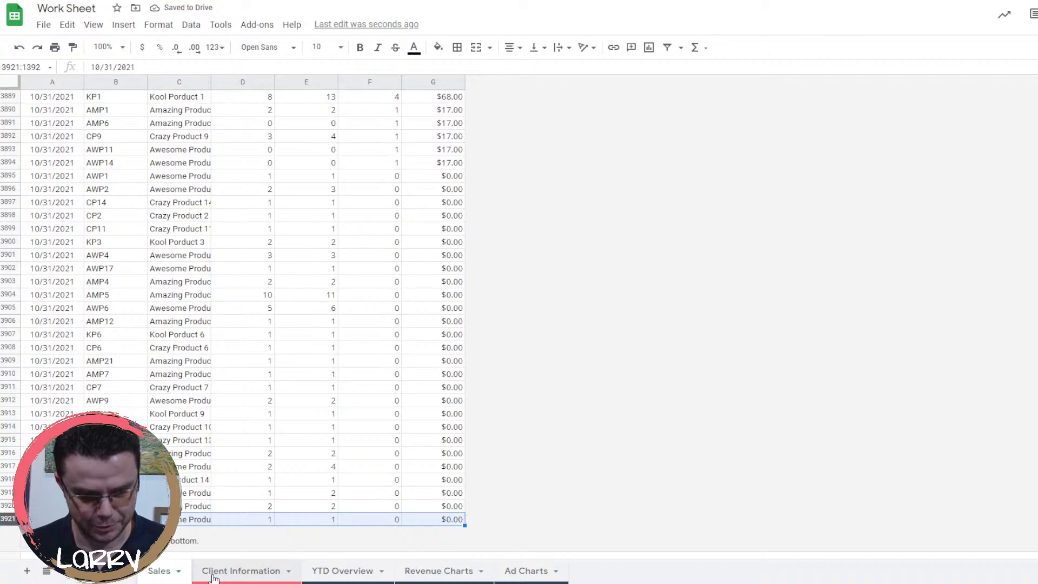
In YTD Overview, wrap cell F20's date formula in IFERROR with an empty fallback: =iferror(date(A20,B20,1),"").
left_click(342, 571)
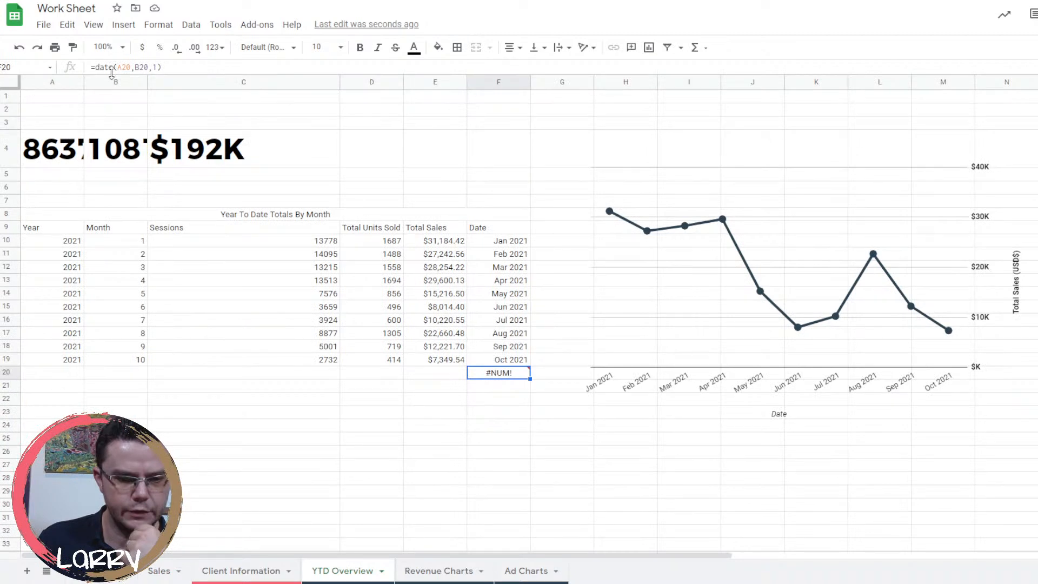
type("iferror(")
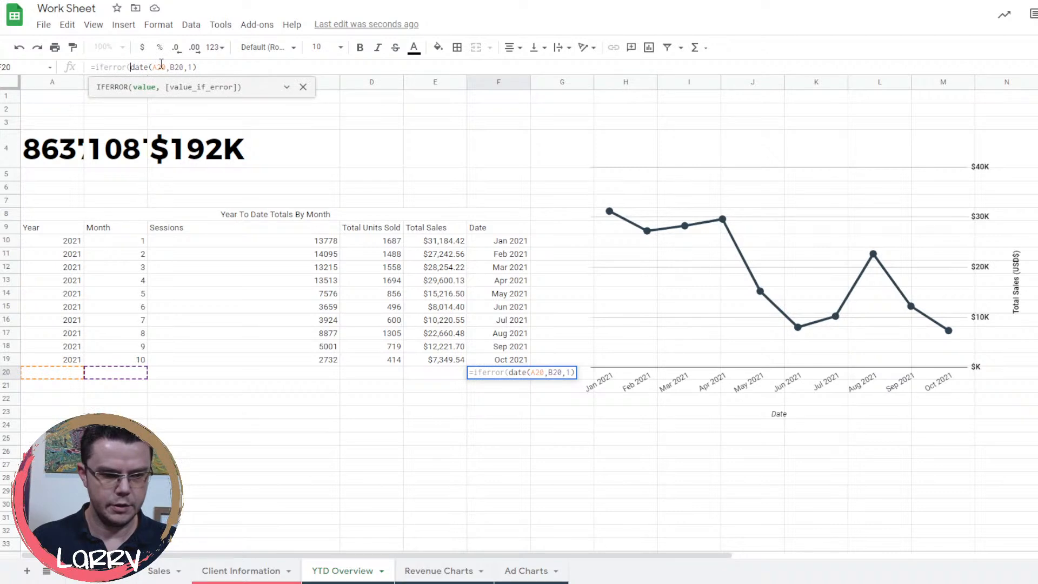
key("End")
type(",\"\")")
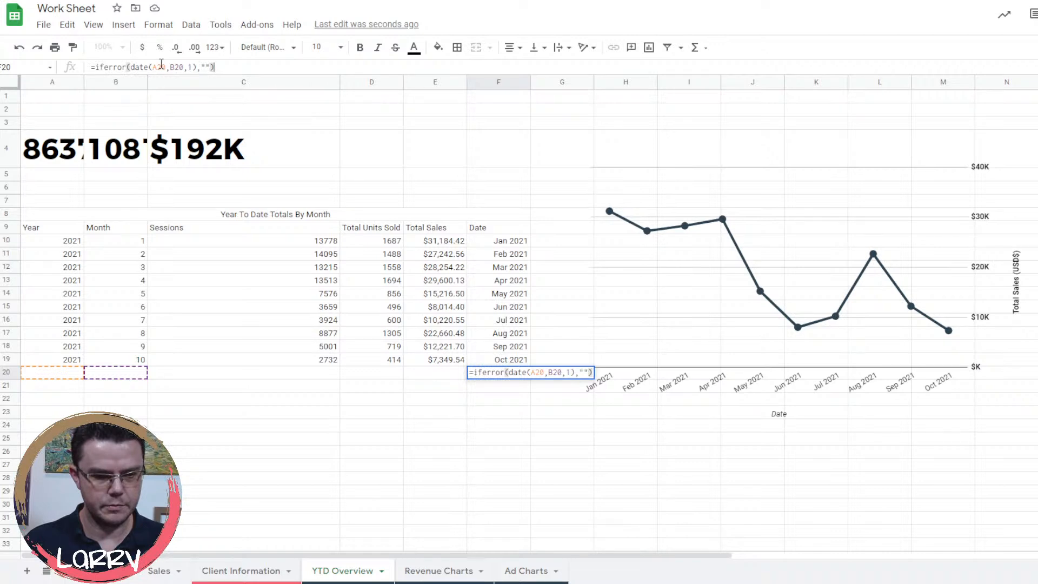
key("Return")
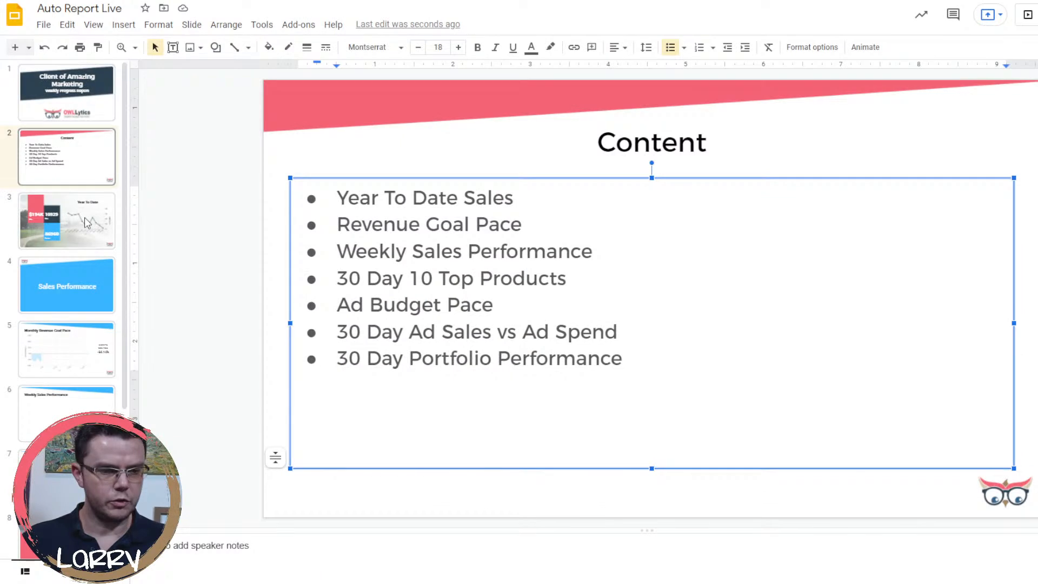
Show the Year To Date slide in Auto Report Live, list the linked objects and update all of them from the Work Sheet.
left_click(85, 223)
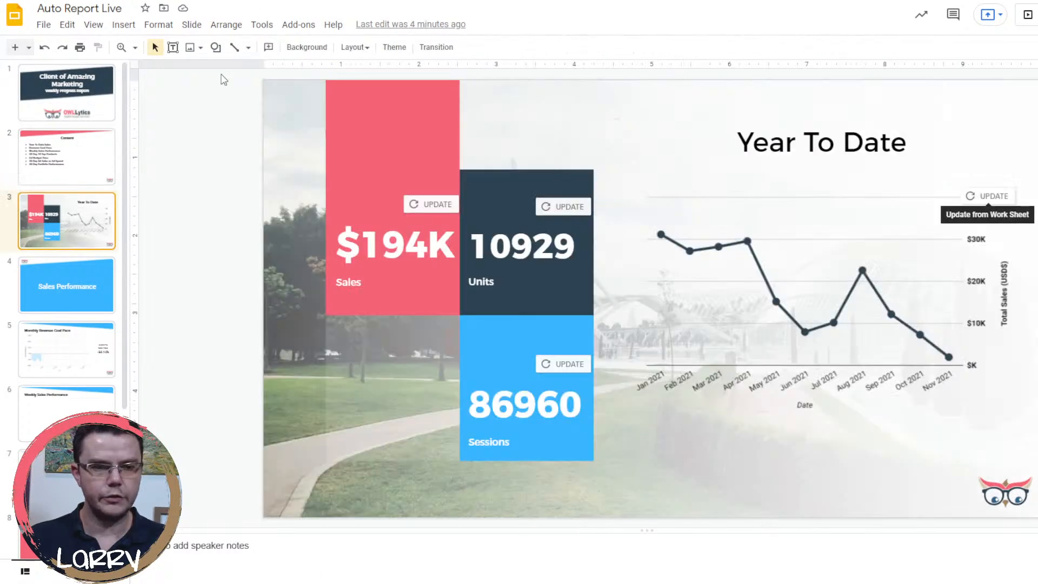
left_click(264, 25)
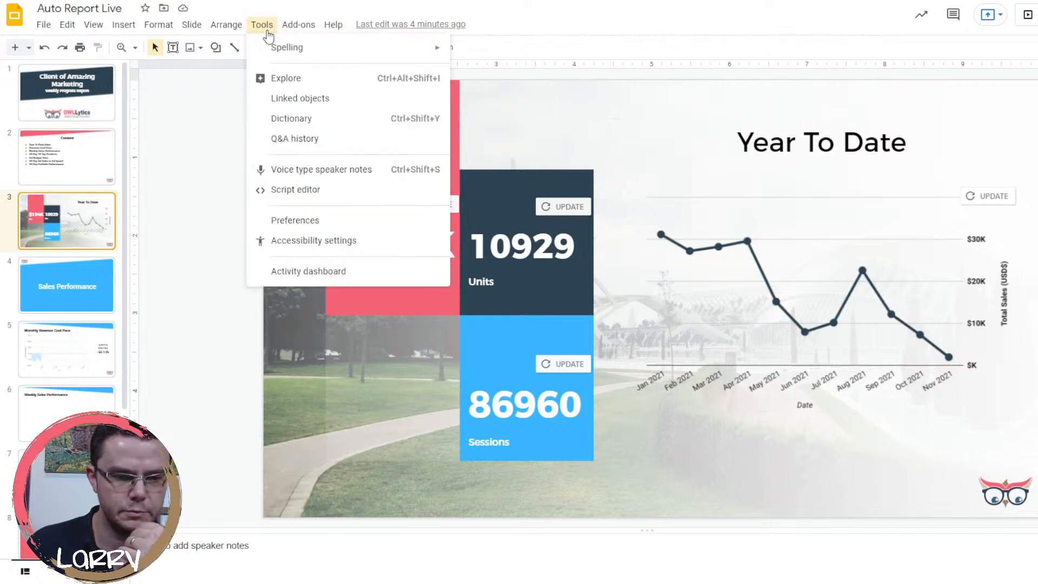
left_click(299, 100)
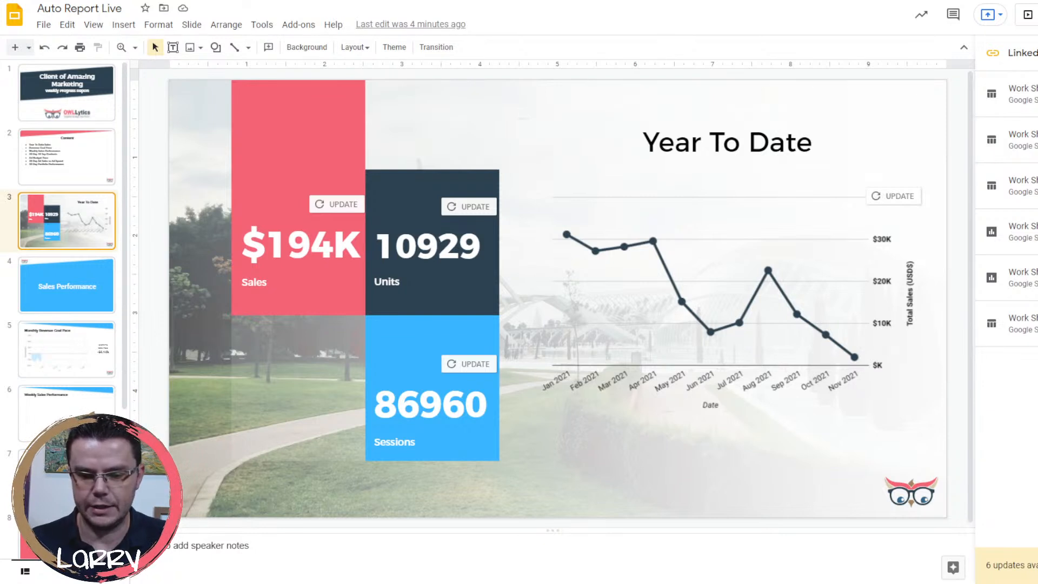
left_click(1037, 565)
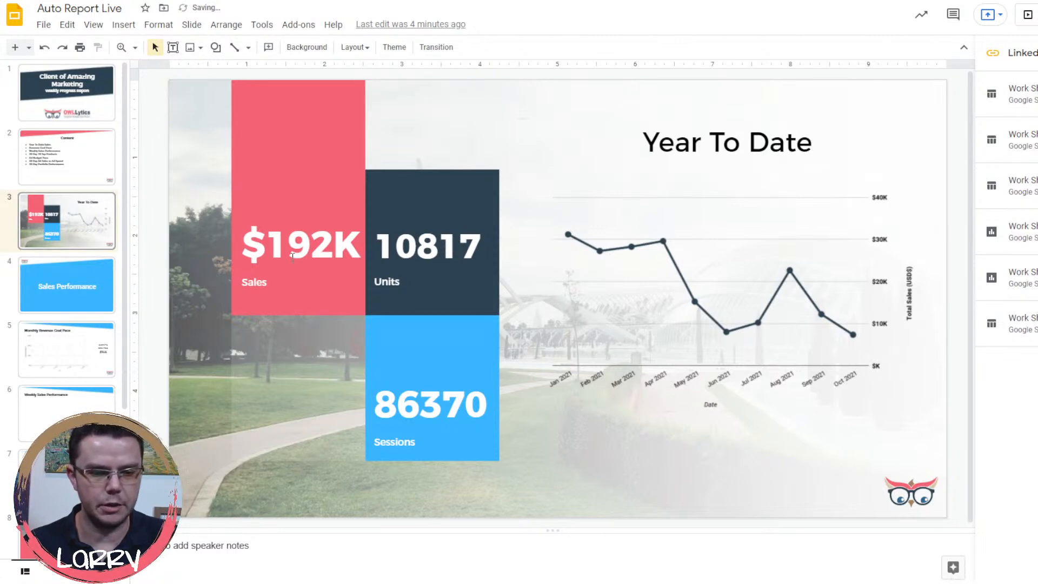
Review the November sales rows in the Add Data Nov spreadsheet down to their end and return to the Auto Report Live presentation.
left_click(486, 0)
scroll(211, 246, "up", 10)
scroll(215, 240, "down", 10)
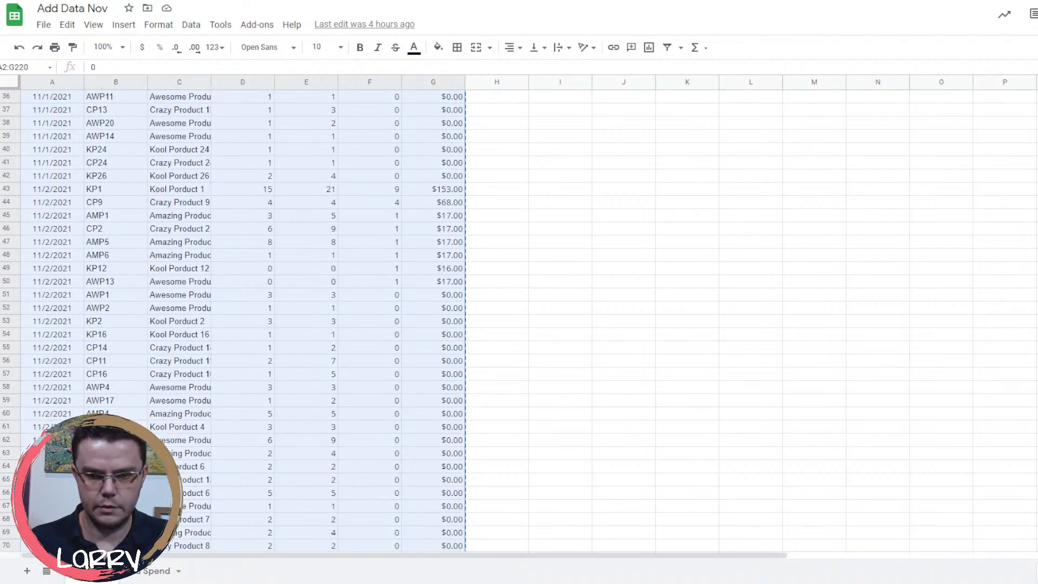
scroll(243, 319, "down", 20)
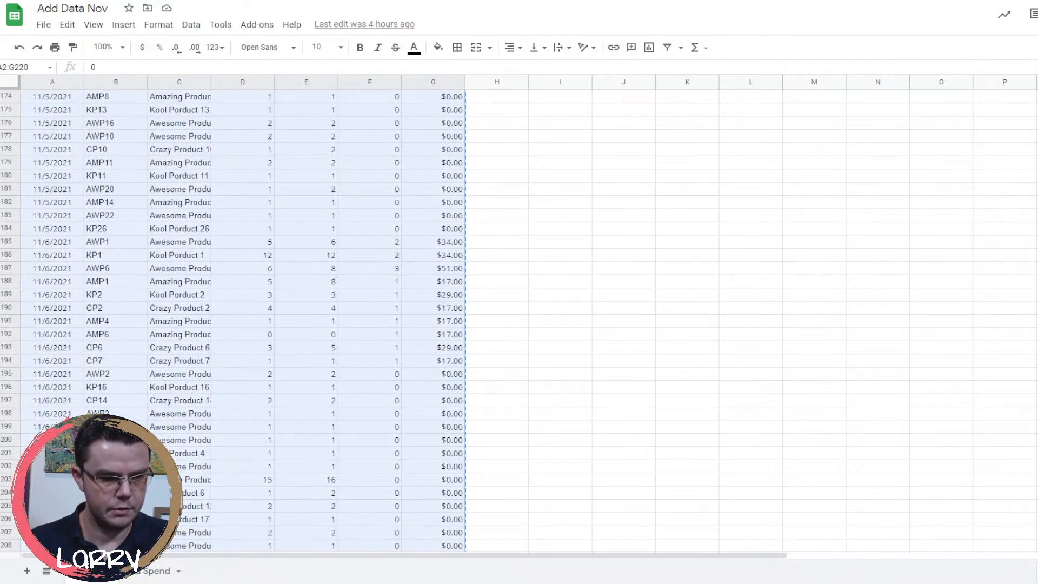
scroll(243, 319, "down", 10)
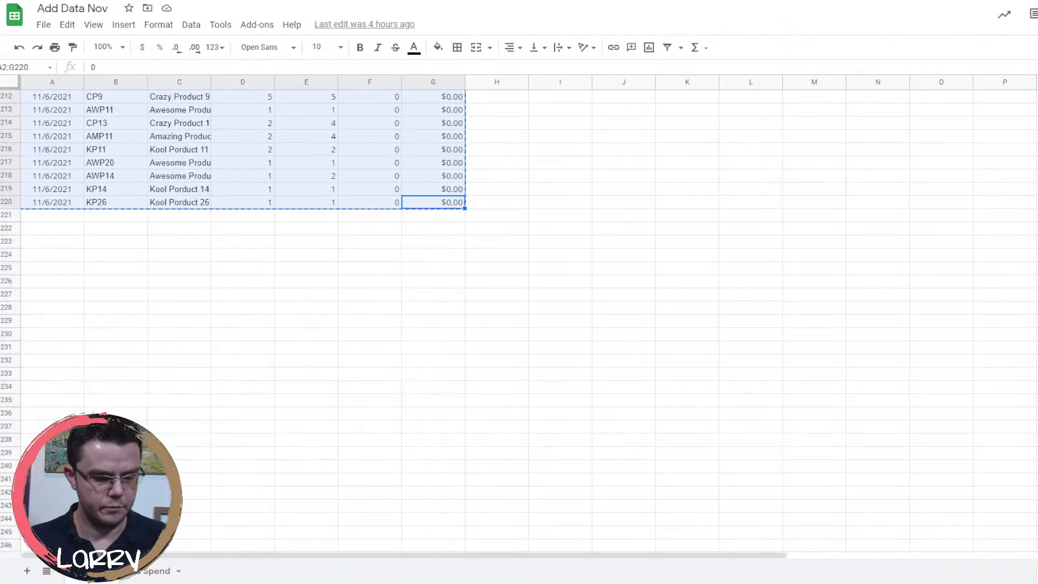
left_click(461, 3)
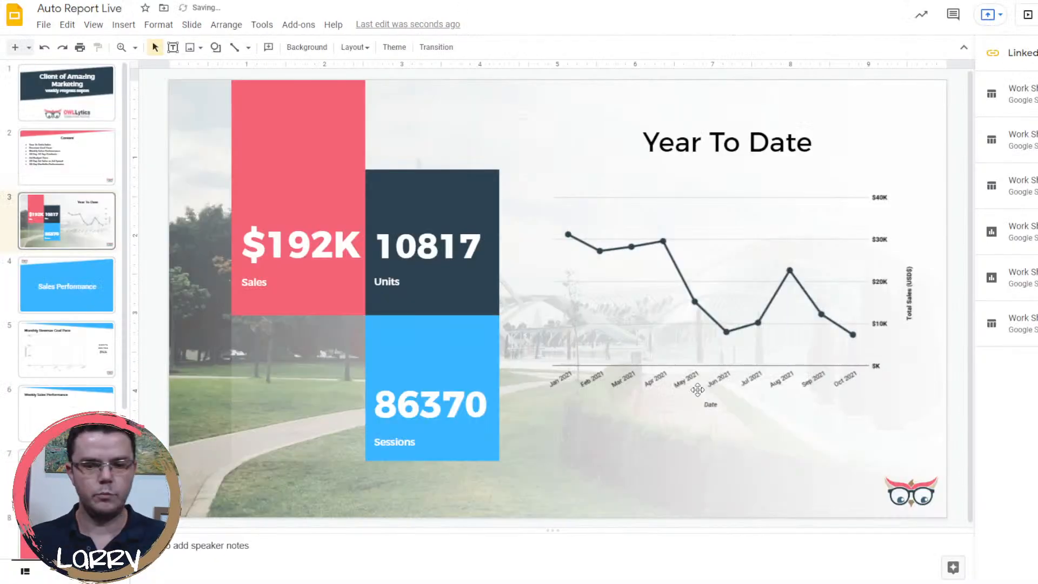
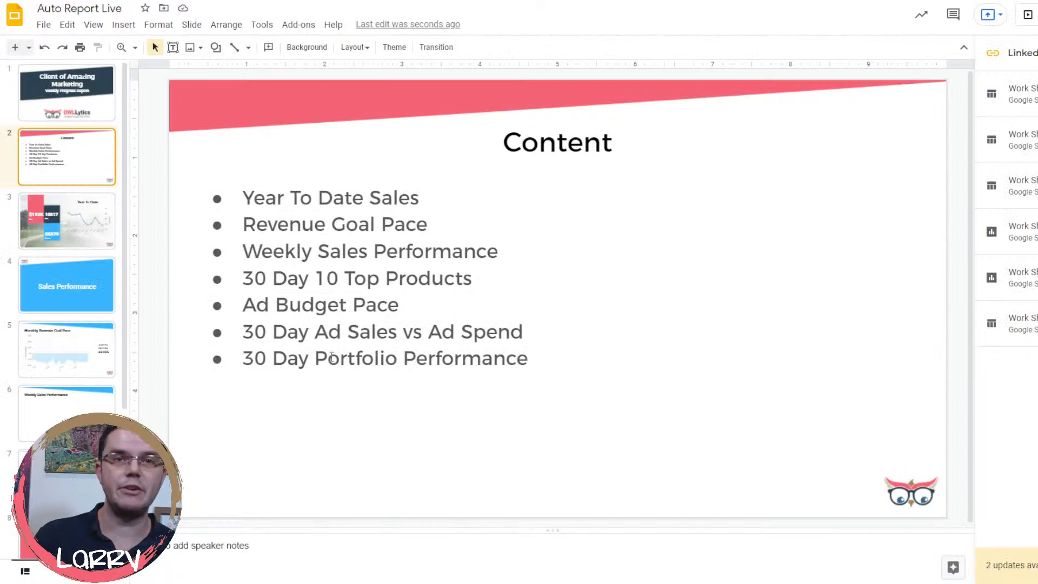
Examine the Monthly Revenue Goal Pace slide's chart and its Month To Date Pace value.
left_click(72, 237)
left_click(73, 367)
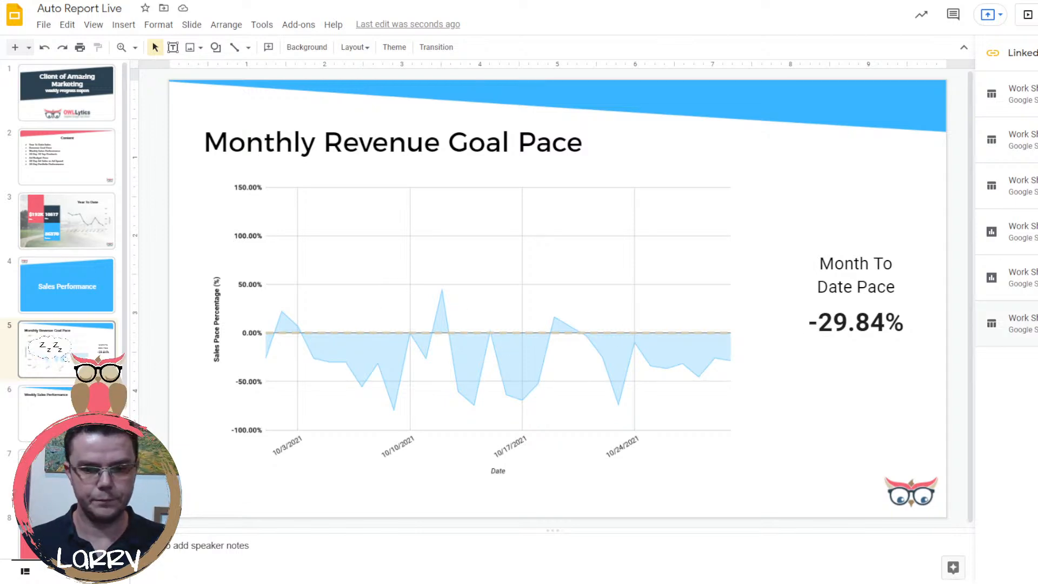
double_click(853, 319)
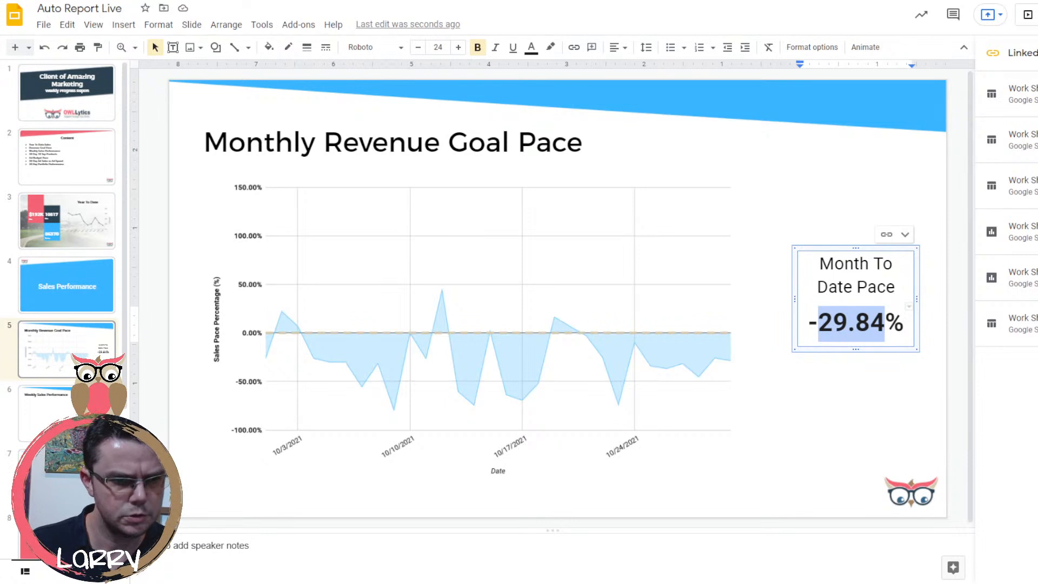
Set the Sales Goal in C30 of the Work Sheet's Client Information to 7500 and update the linked objects in Auto Report Live.
key("ctrl+Tab")
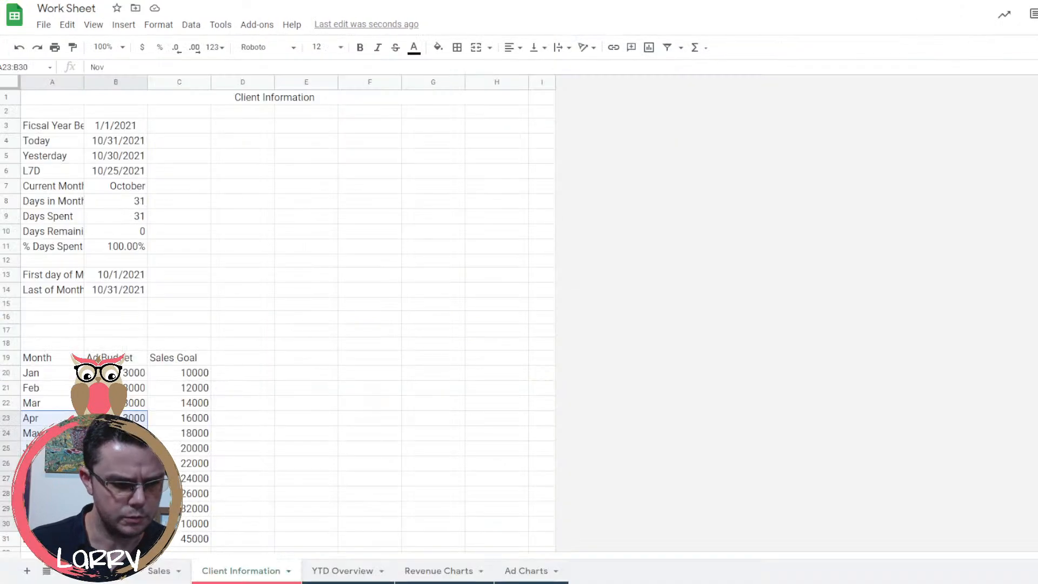
left_click(182, 529)
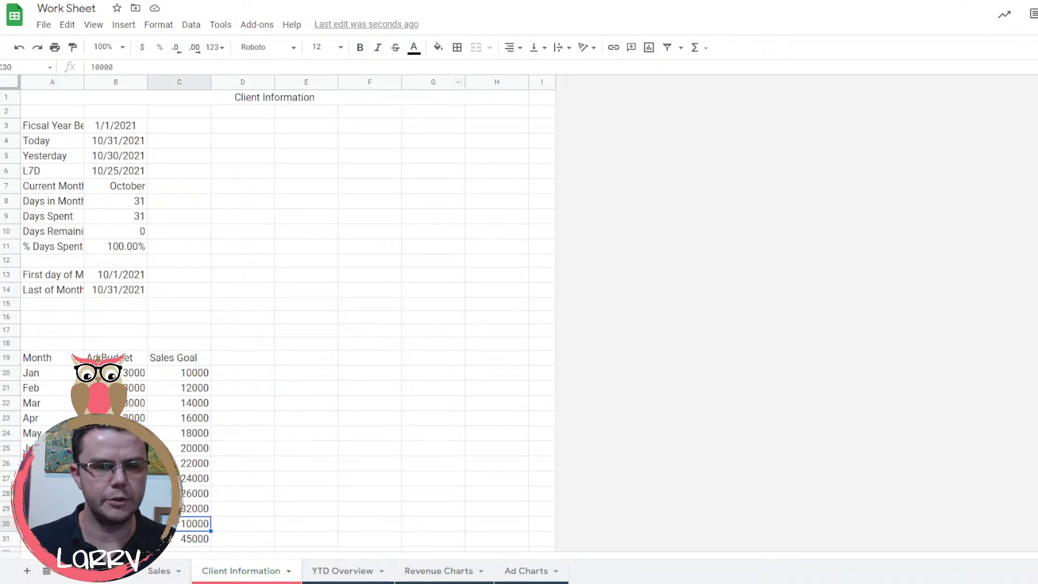
key("ctrl+Tab")
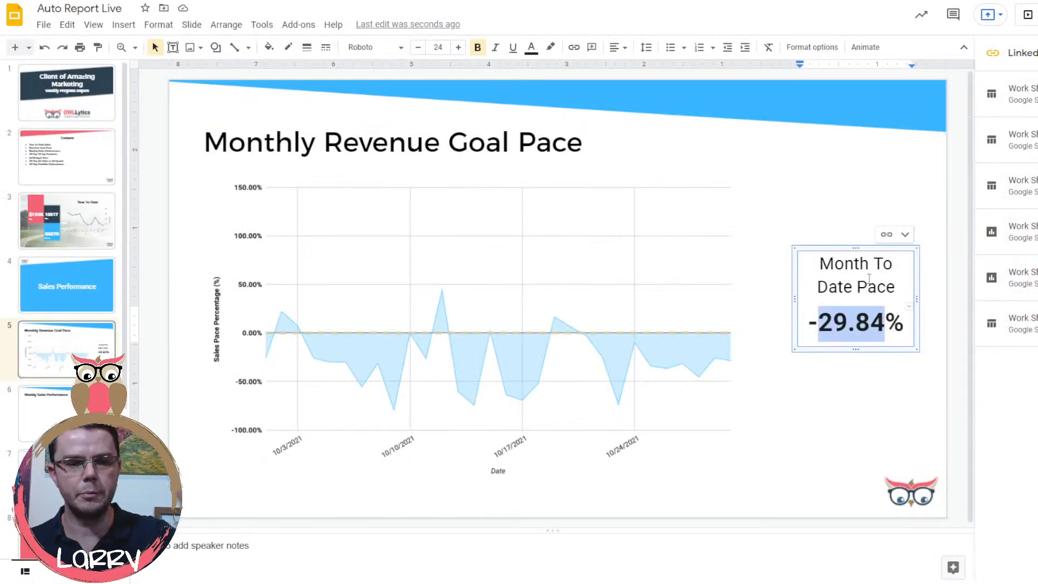
key("ctrl+shift+Tab")
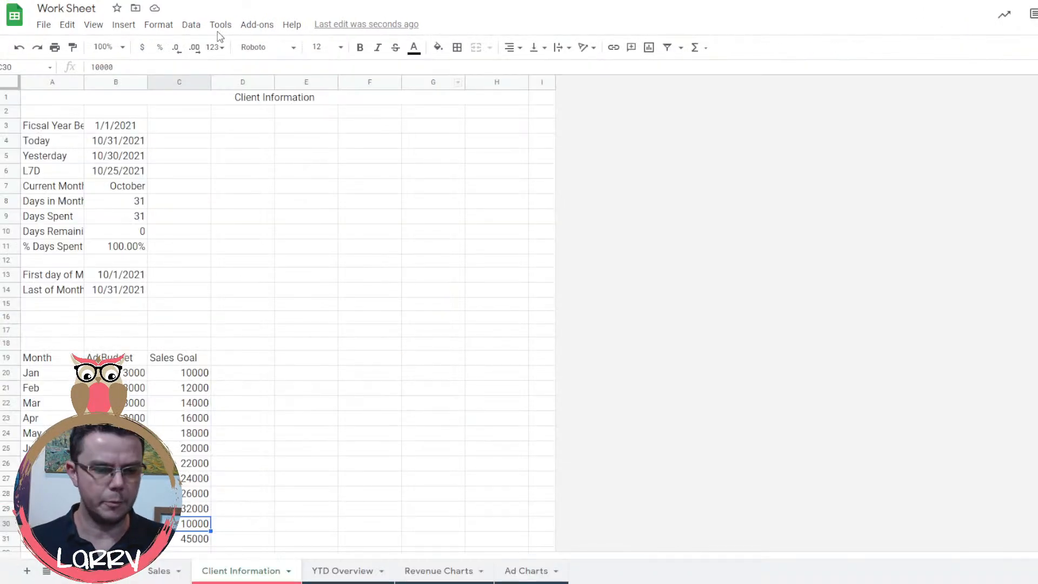
type("7500")
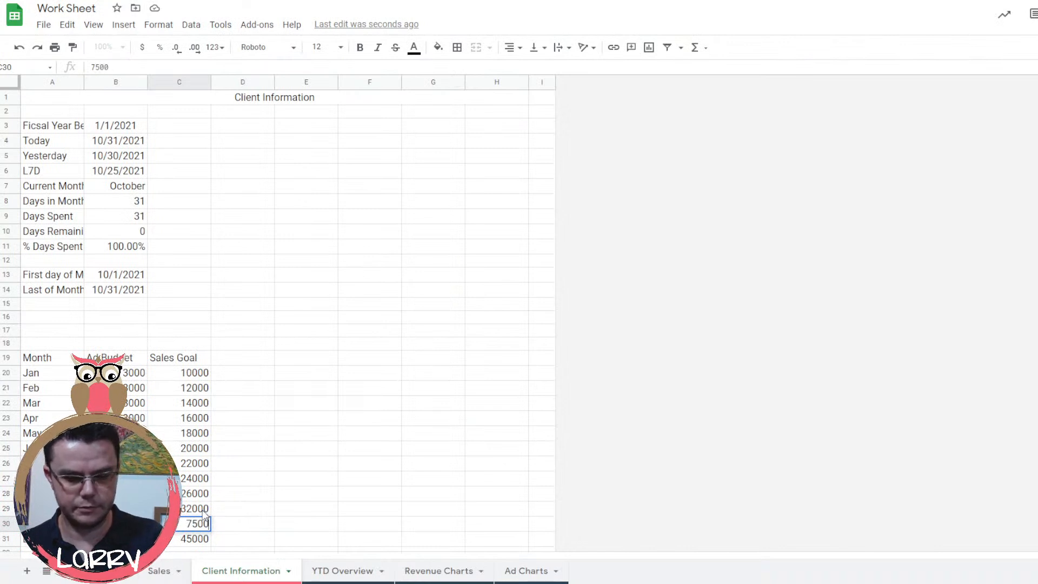
key("Return")
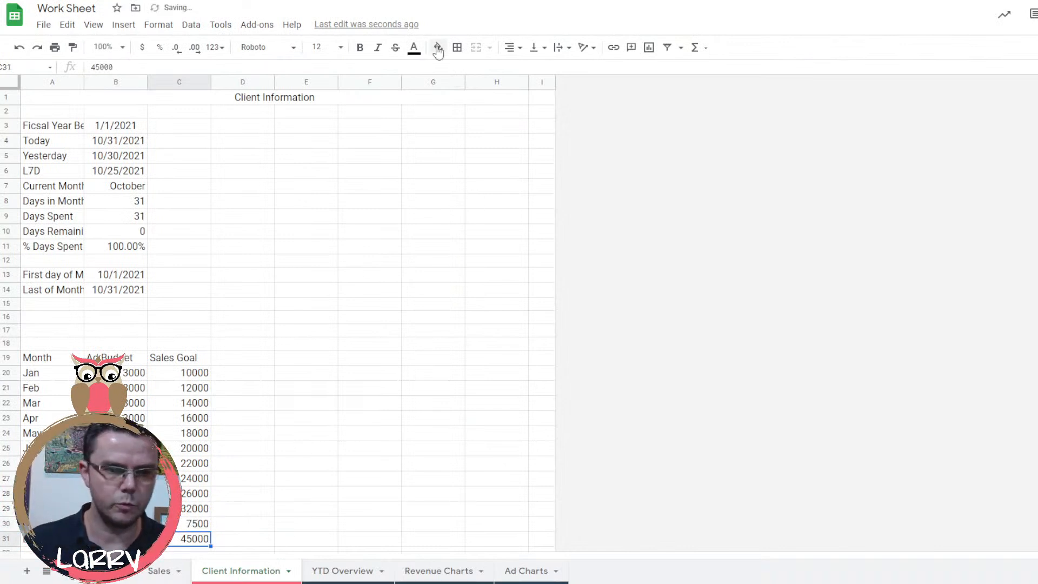
key("ctrl+Tab")
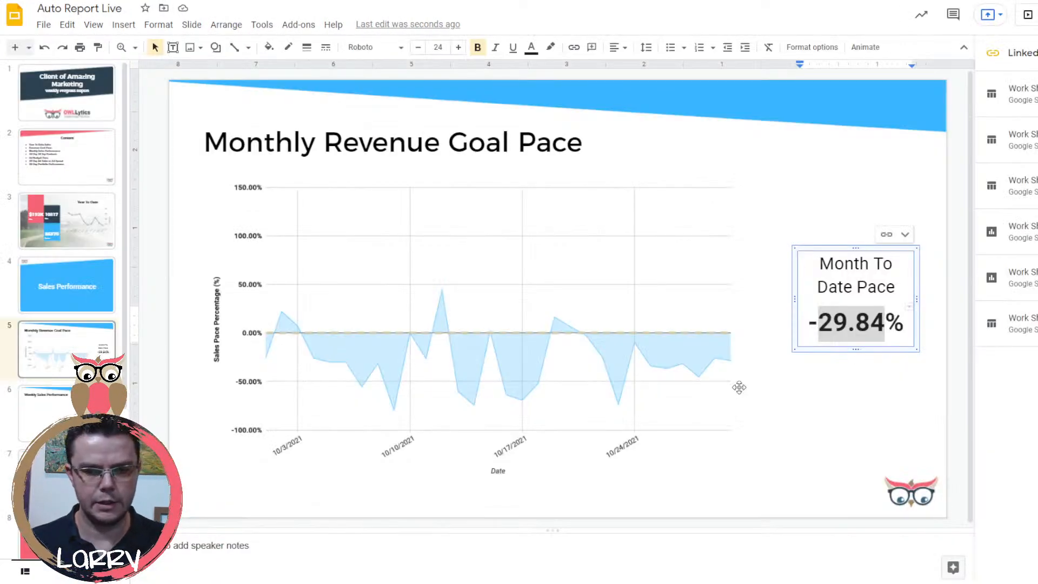
left_click(1036, 565)
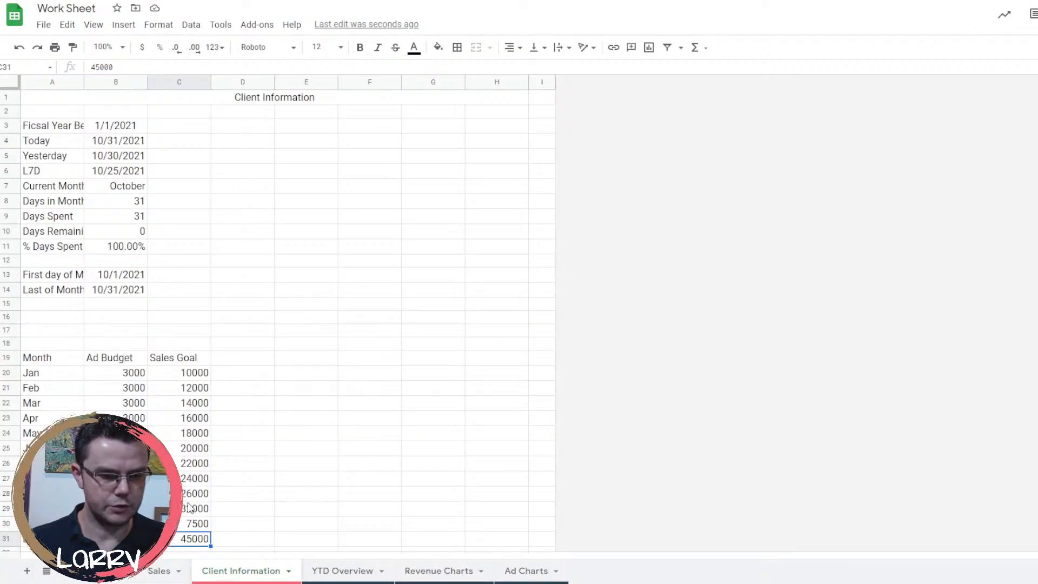
Set the Sales Goal in C30 of Client Information in the Work Sheet to 6000.
key("Up")
type("600")
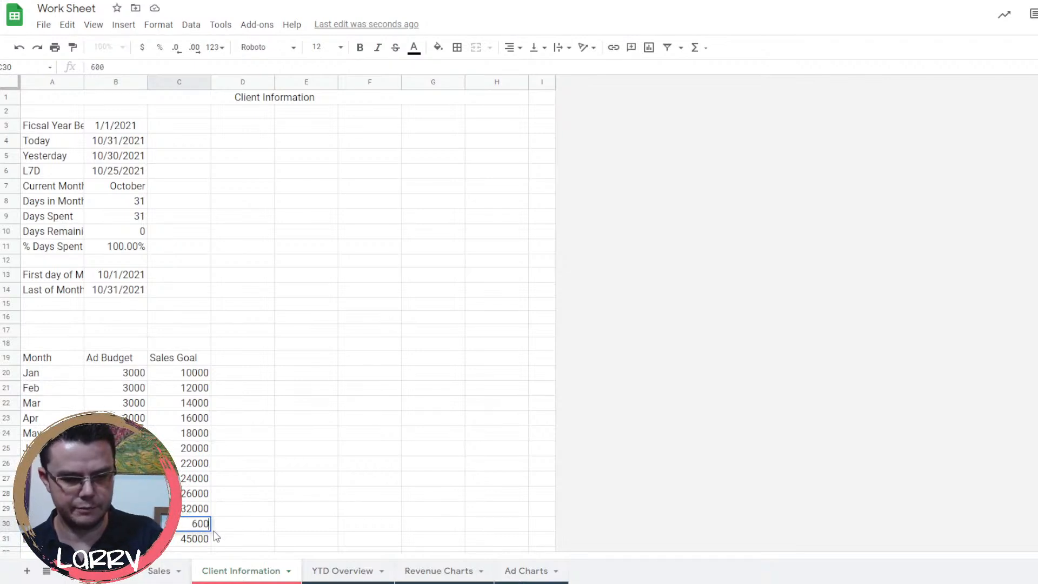
type("0")
key("Return")
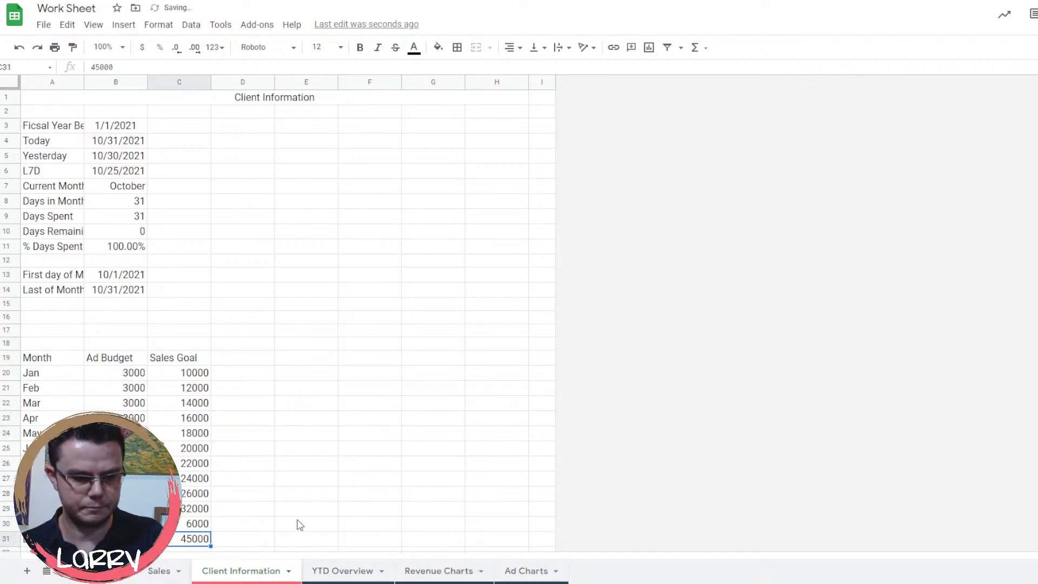
Paste the November rows from Add Data Nov at A13922 of the Work Sheet's Sales sheet and check them down to the last row.
left_click(145, 575)
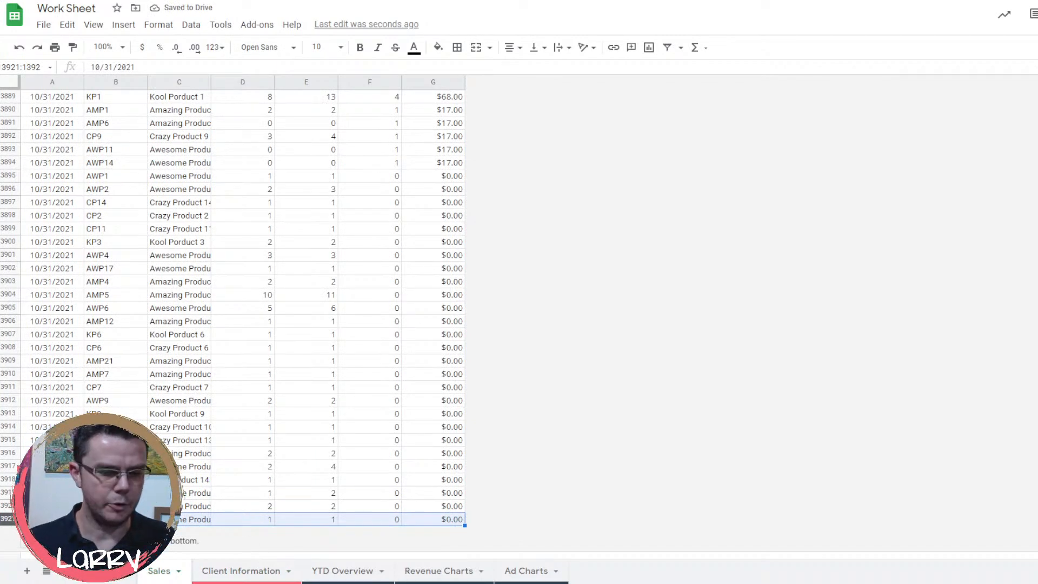
key("ctrl+Tab")
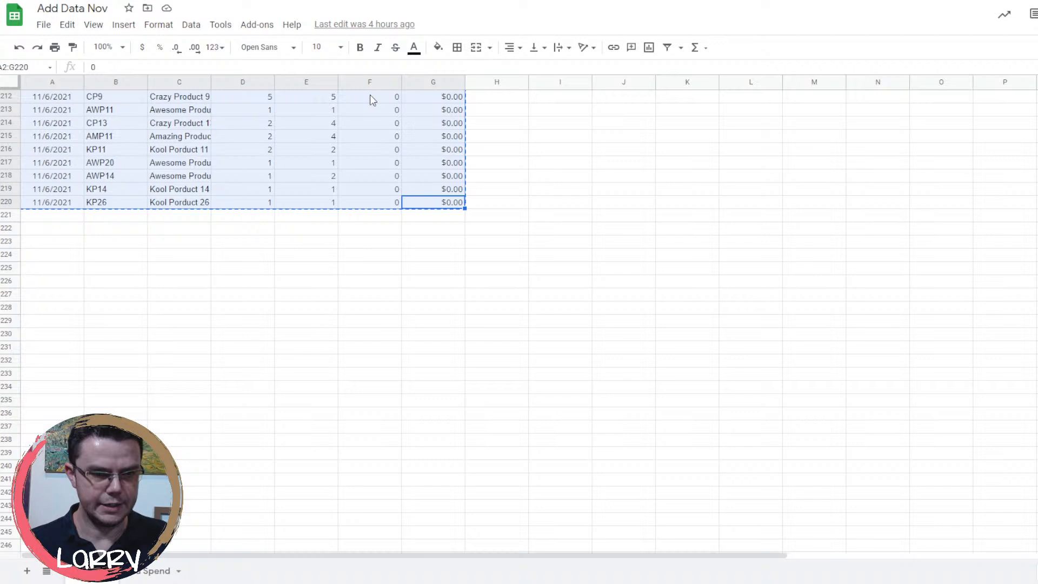
key("ctrl+shift+Tab")
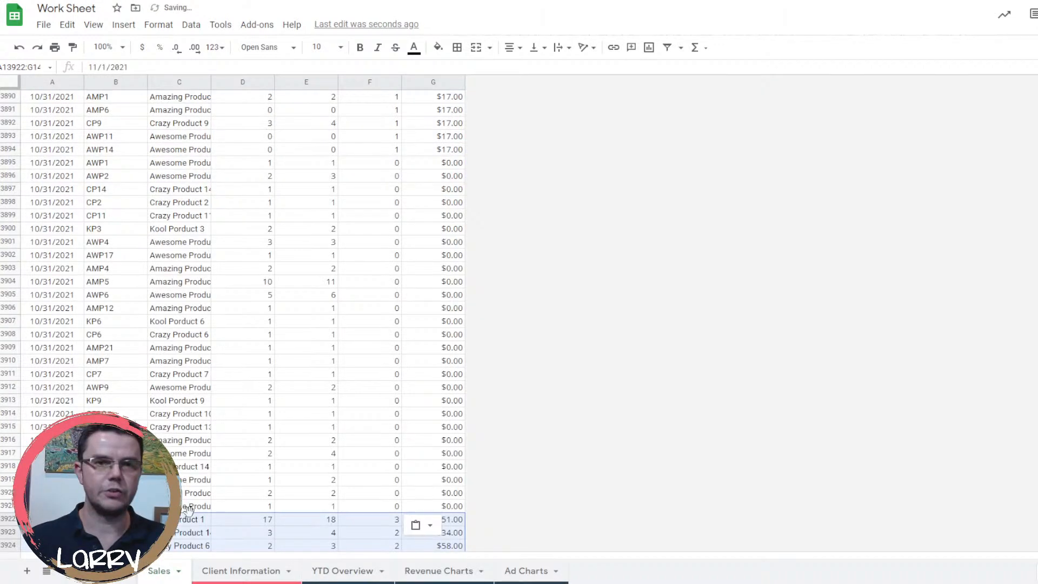
scroll(188, 510, "down", 4)
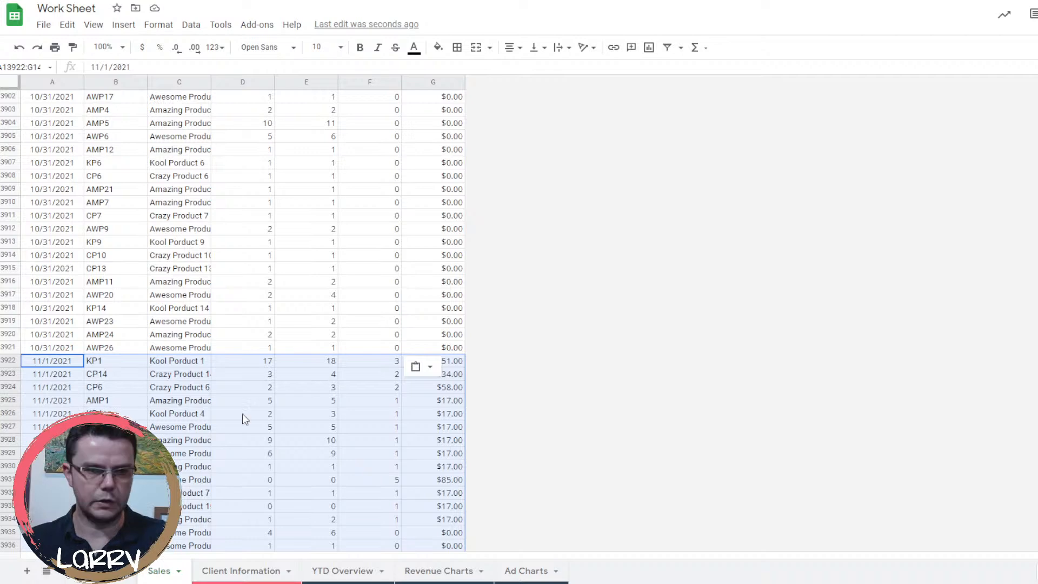
scroll(297, 464, "down", 8)
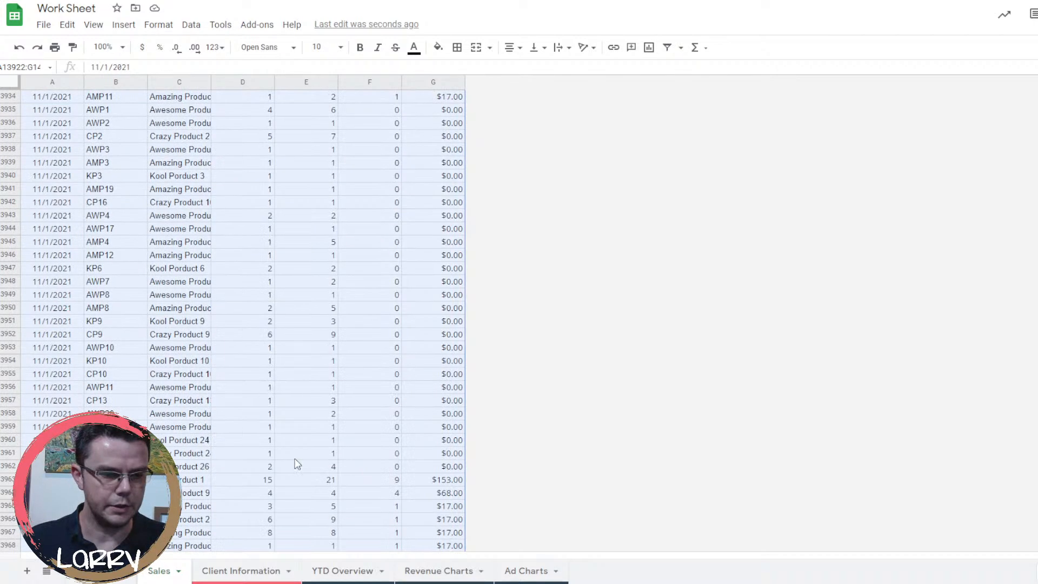
scroll(296, 463, "down", 10)
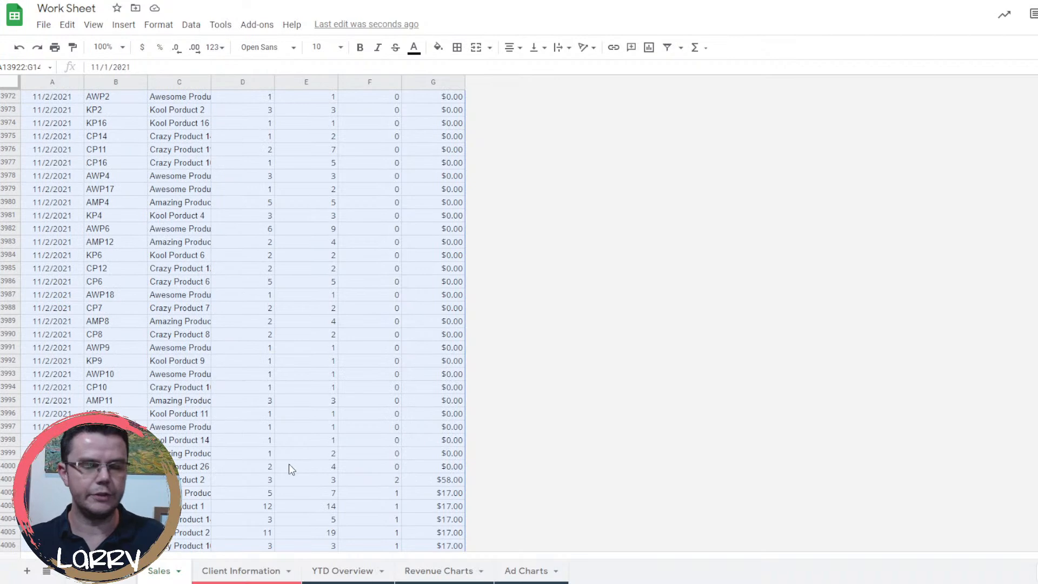
scroll(289, 463, "down", 5)
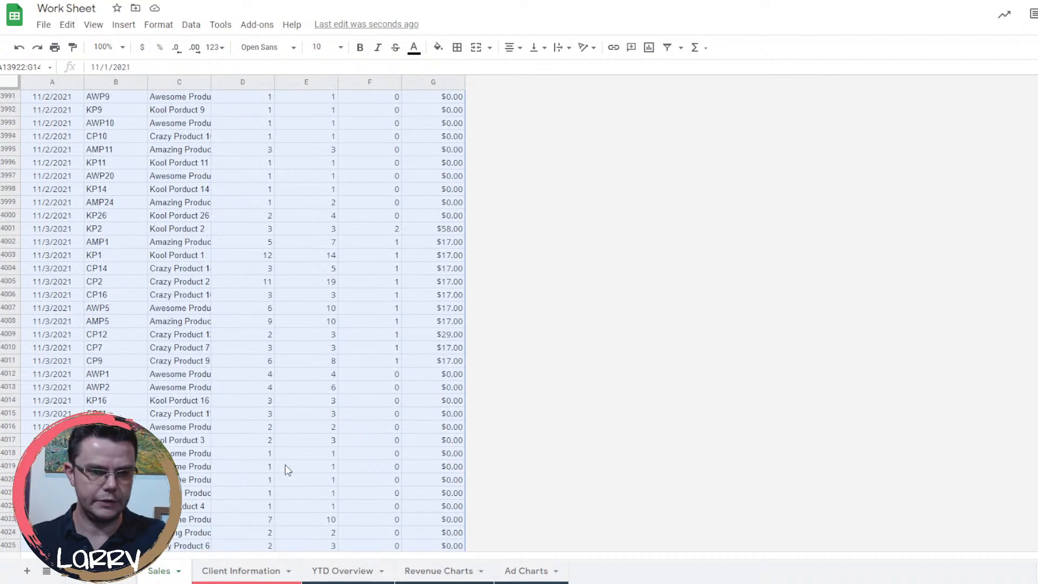
scroll(285, 468, "down", 20)
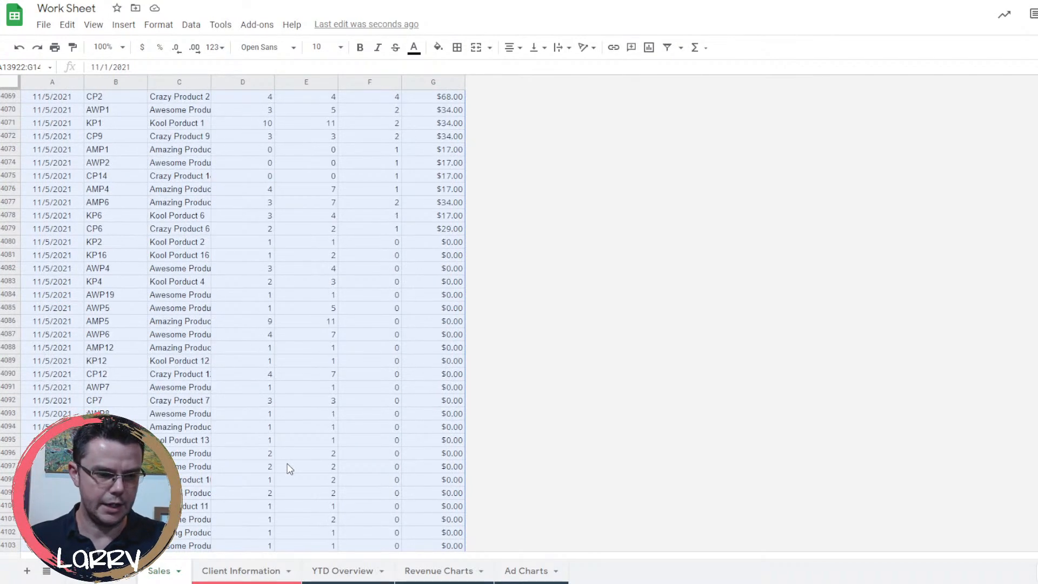
scroll(290, 468, "down", 10)
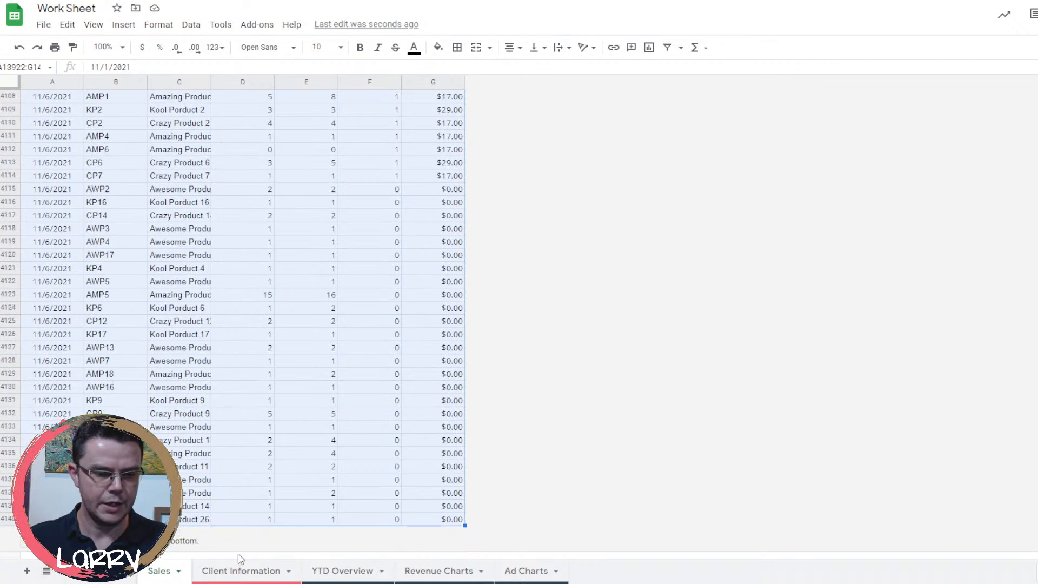
Inspect the last rows of the Work Sheet's ad campaign data sheet for November entries.
key("ctrl+Page_Up")
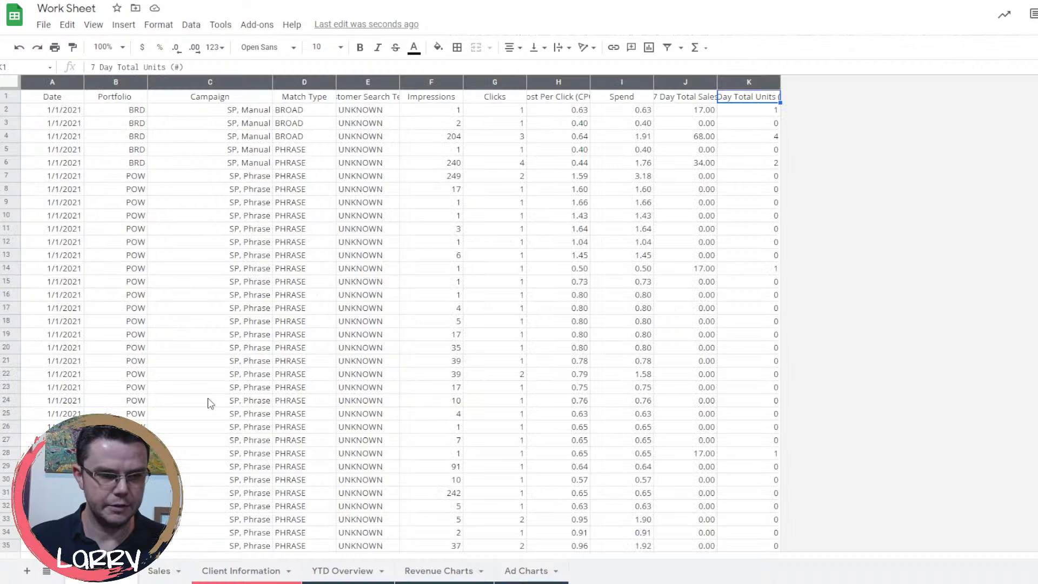
key("ctrl+shift+Down")
scroll(897, 398, "down", 20)
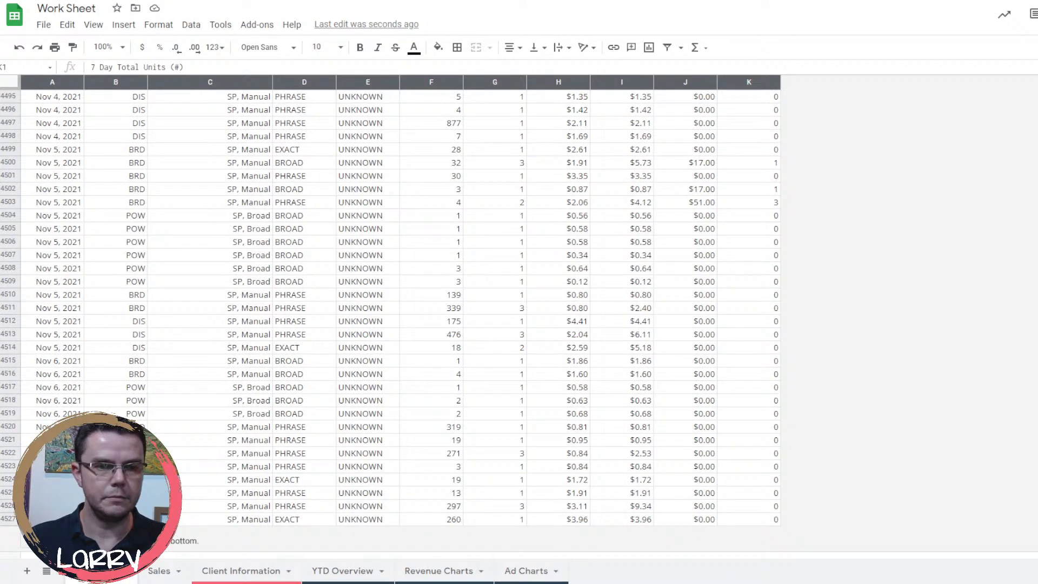
Review the YTD Overview totals by month and the daily goal figures and pace chart in Revenue Charts.
left_click(354, 580)
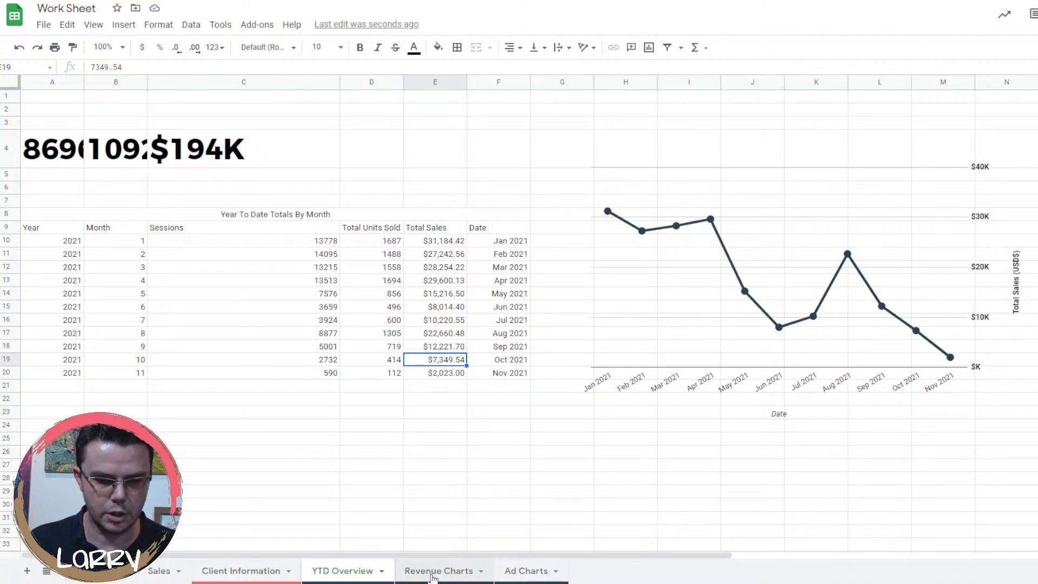
left_click(433, 573)
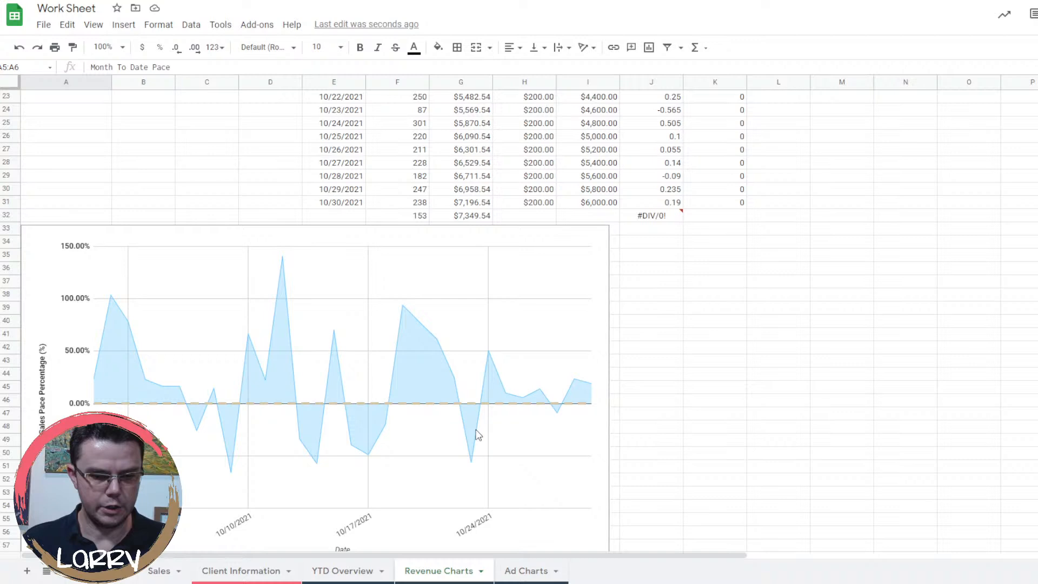
scroll(478, 435, "up", 6)
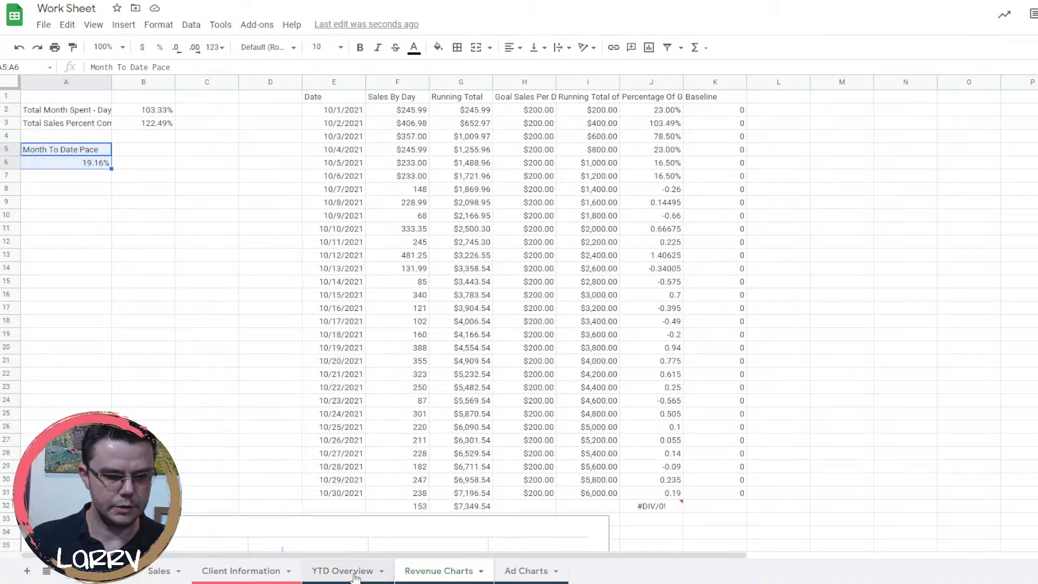
left_click(355, 574)
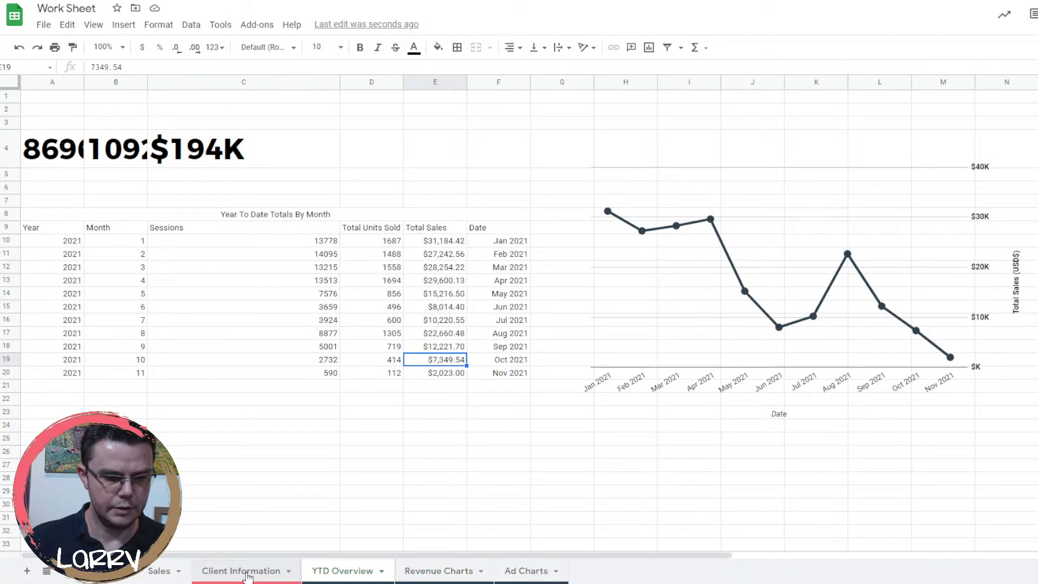
Set the Today date in Client Information to 11/13/2021 and copy cells A4:B4.
left_click(247, 576)
double_click(136, 141)
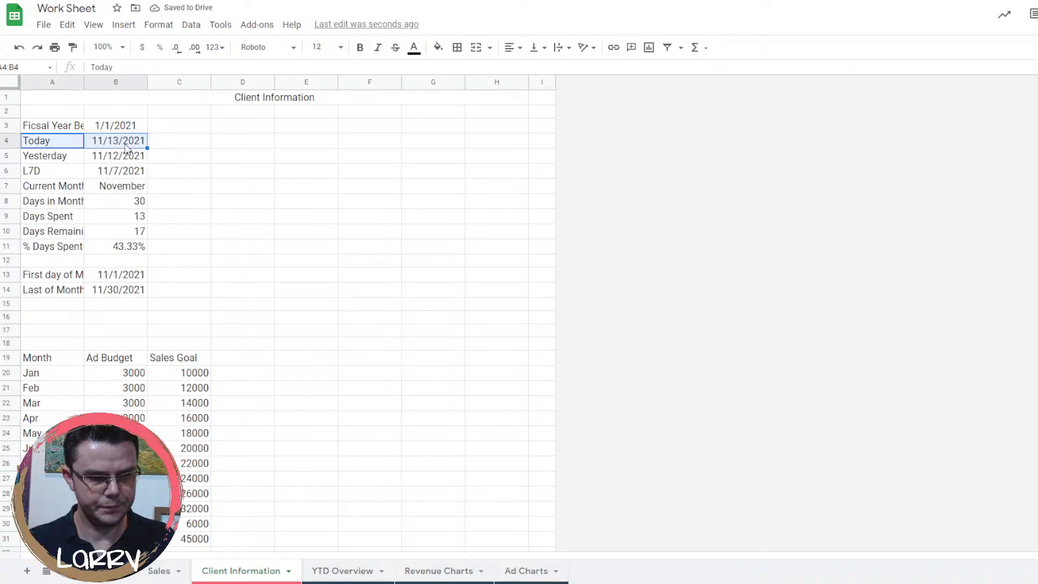
key("ctrl+c")
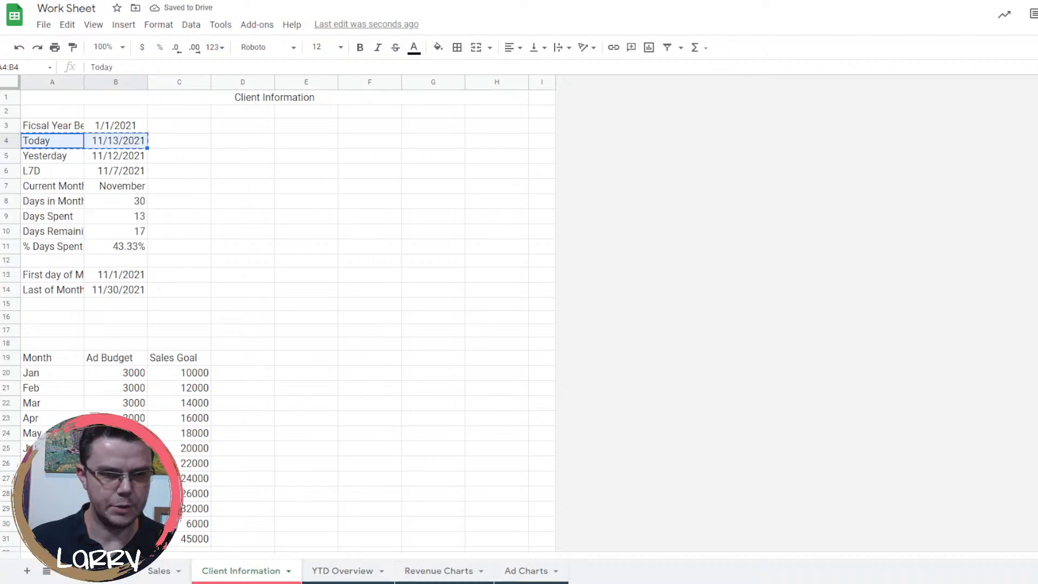